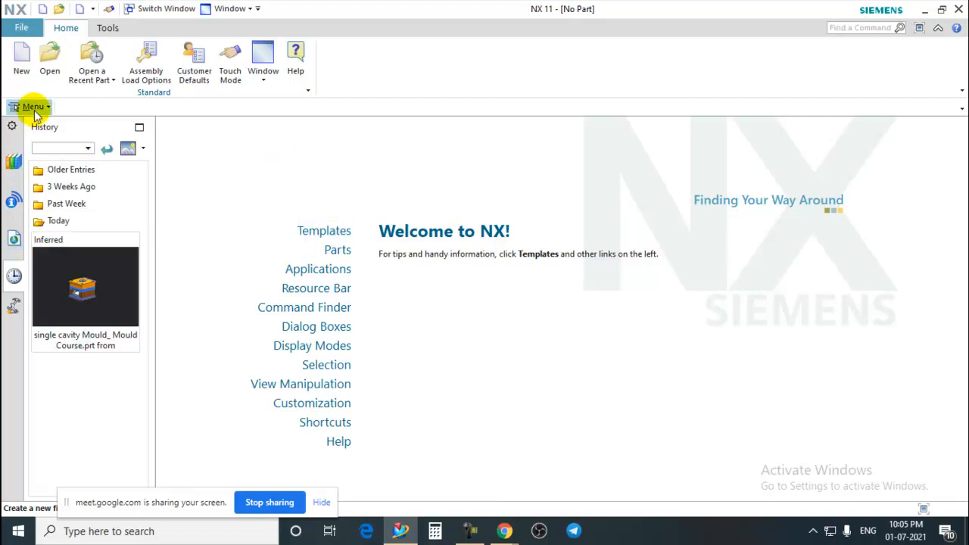
Preview model1.prt in the list of loaded parts, and view the new-file templates without creating a file
click(242, 11)
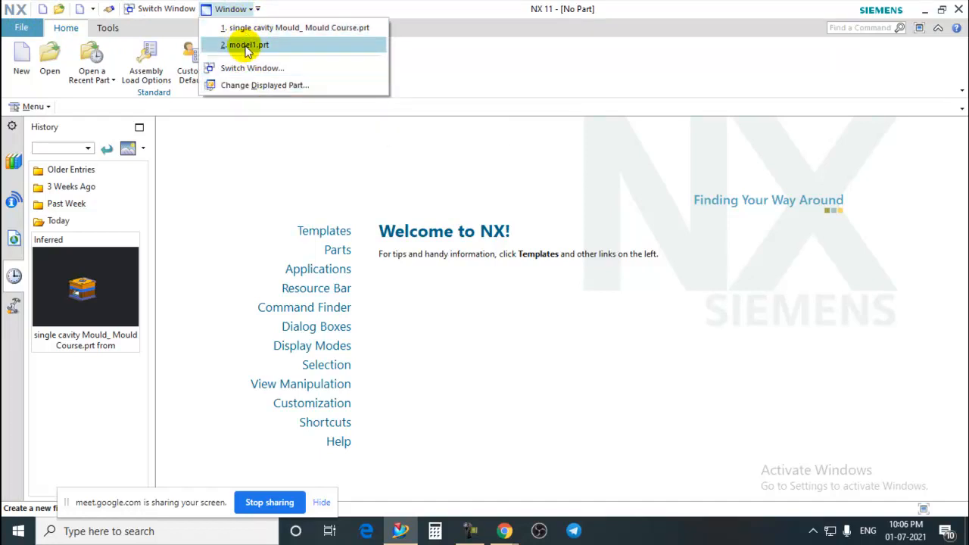
mouse_move(247, 48)
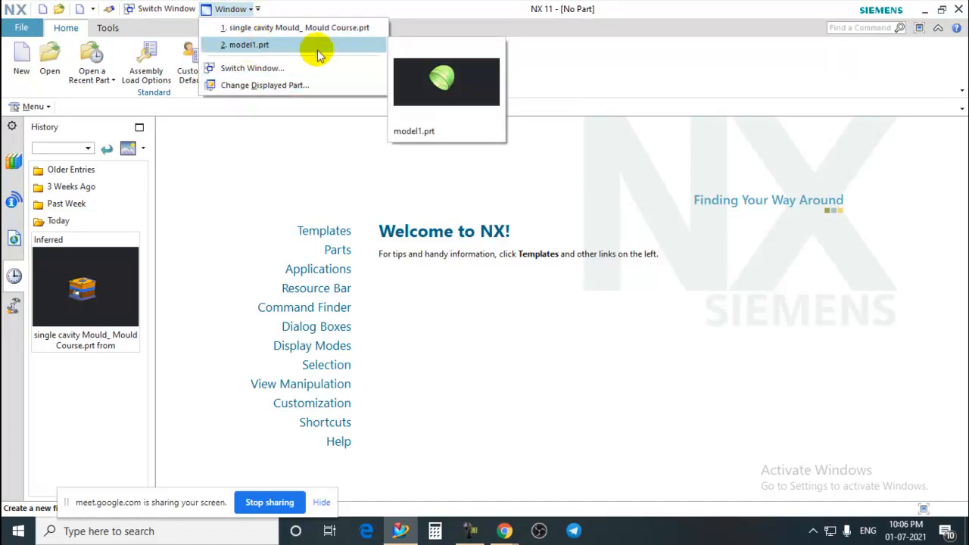
mouse_move(310, 58)
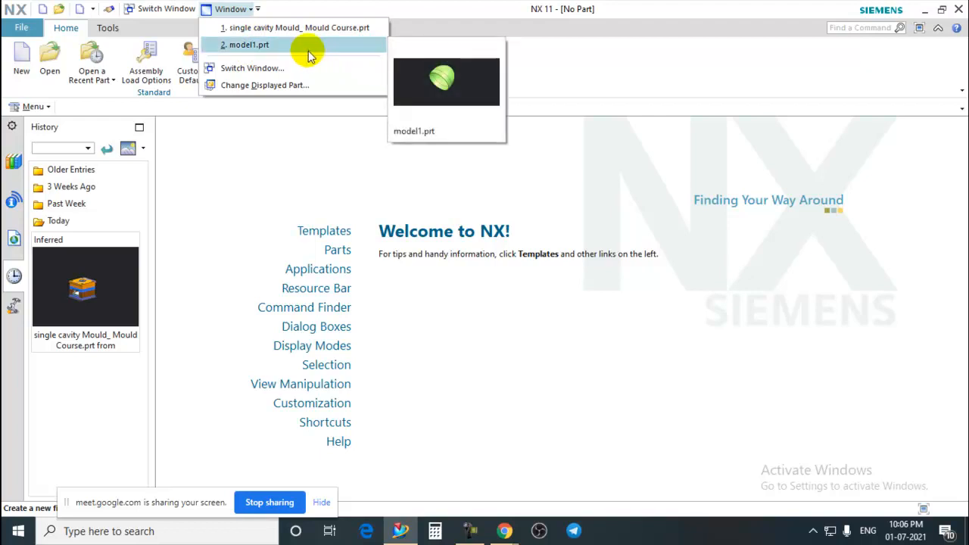
click(22, 61)
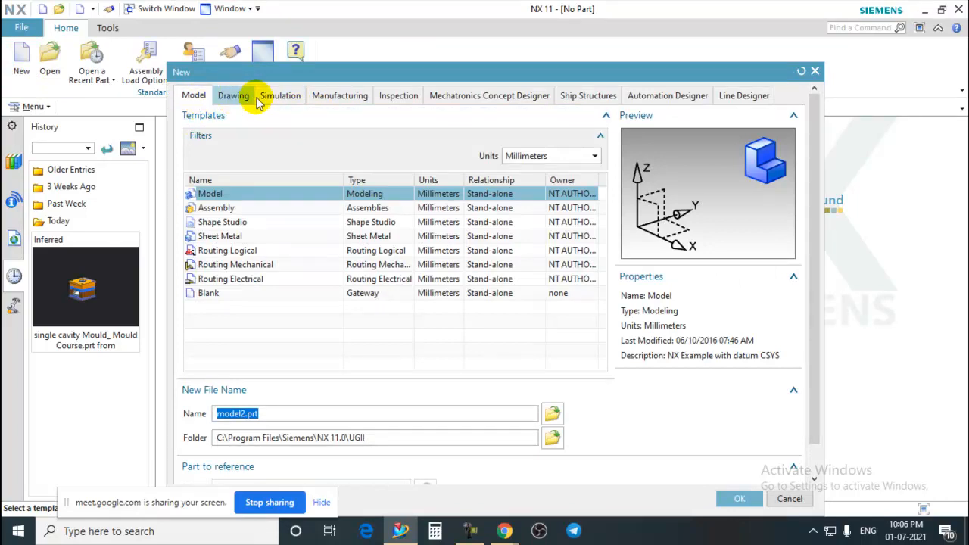
click(815, 71)
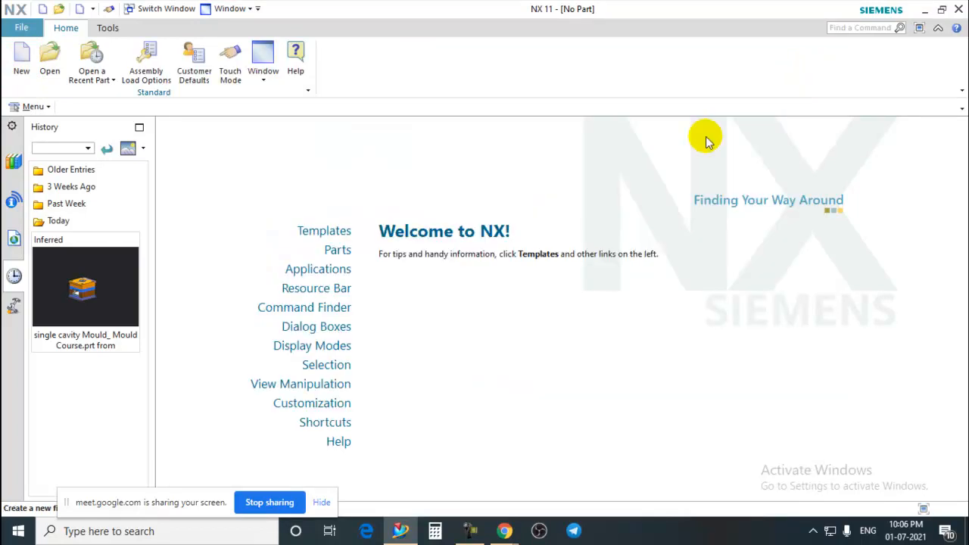
Browse the Desktop for files to open with the file type set to All Files, and leave without opening one
click(50, 60)
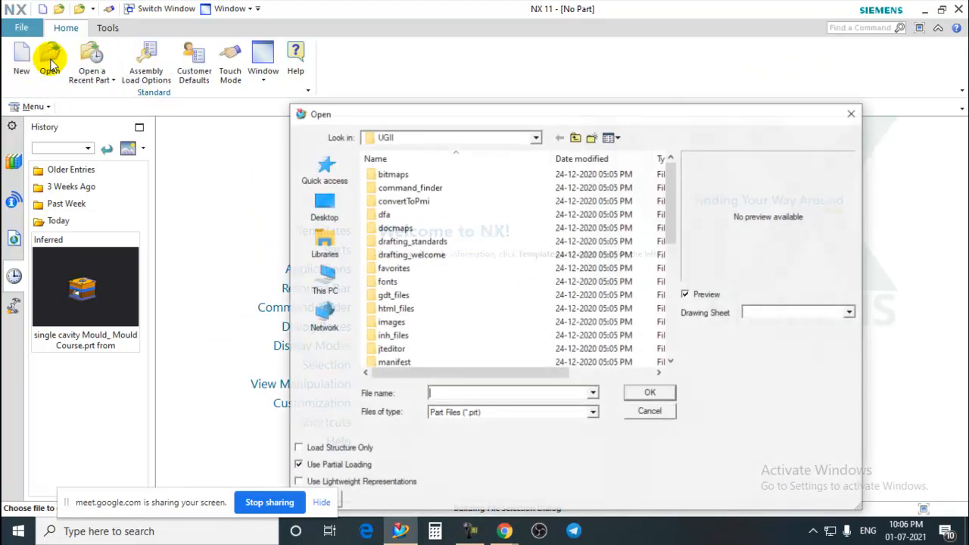
scroll(445, 309, down, 1)
scroll(445, 309, down, 2)
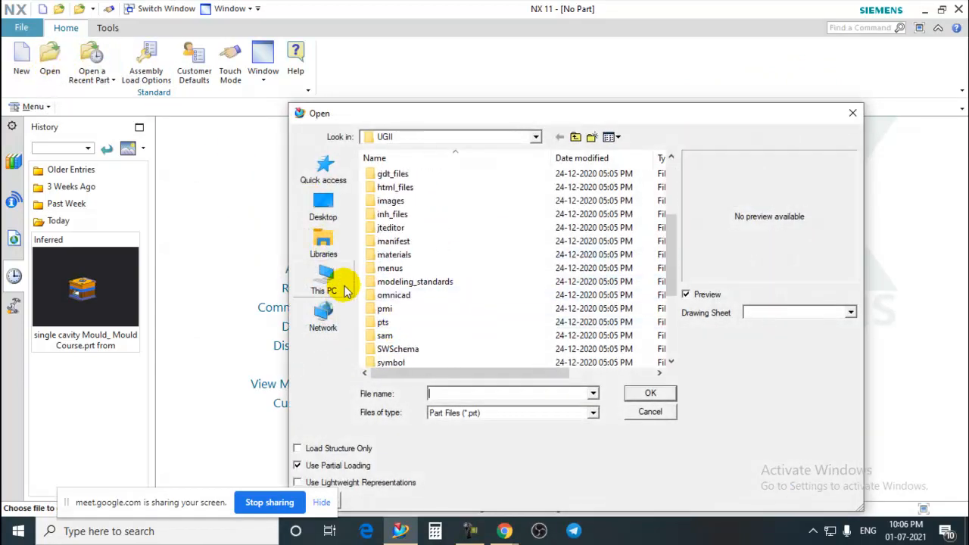
click(333, 279)
click(326, 208)
scroll(530, 314, down, 6)
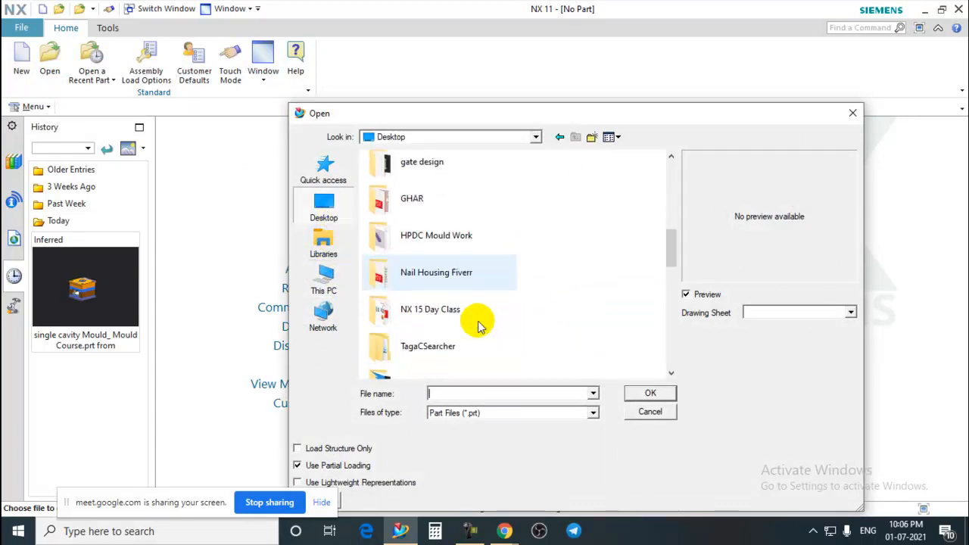
click(459, 412)
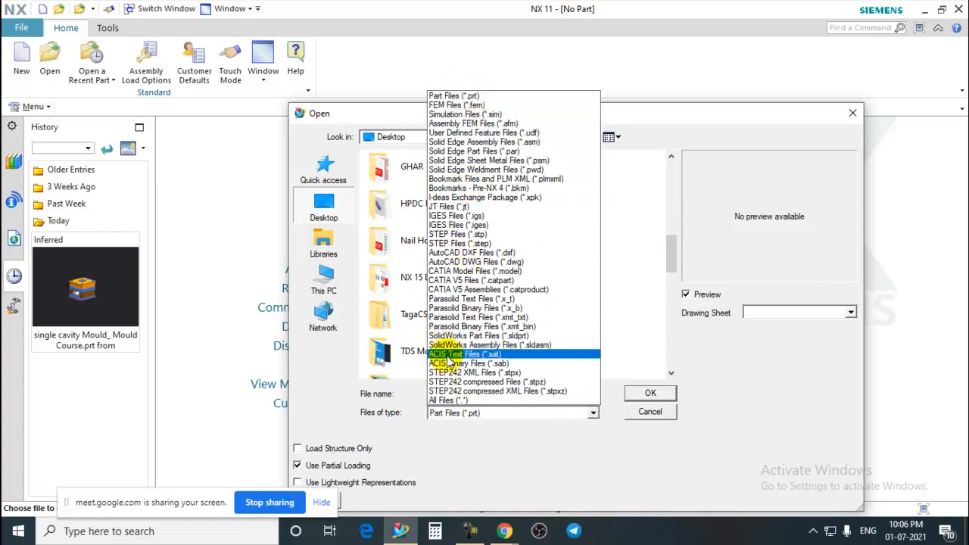
click(448, 400)
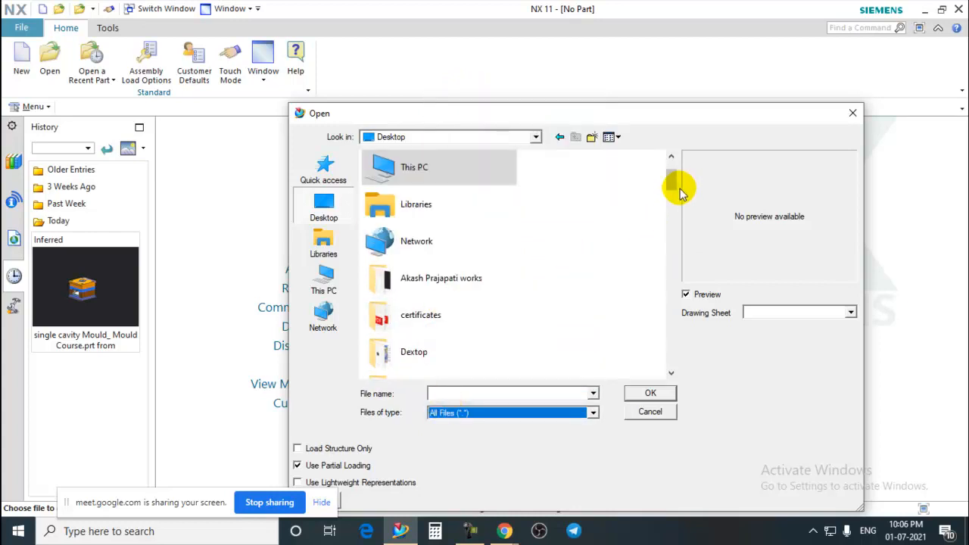
drag(672, 181, 672, 303)
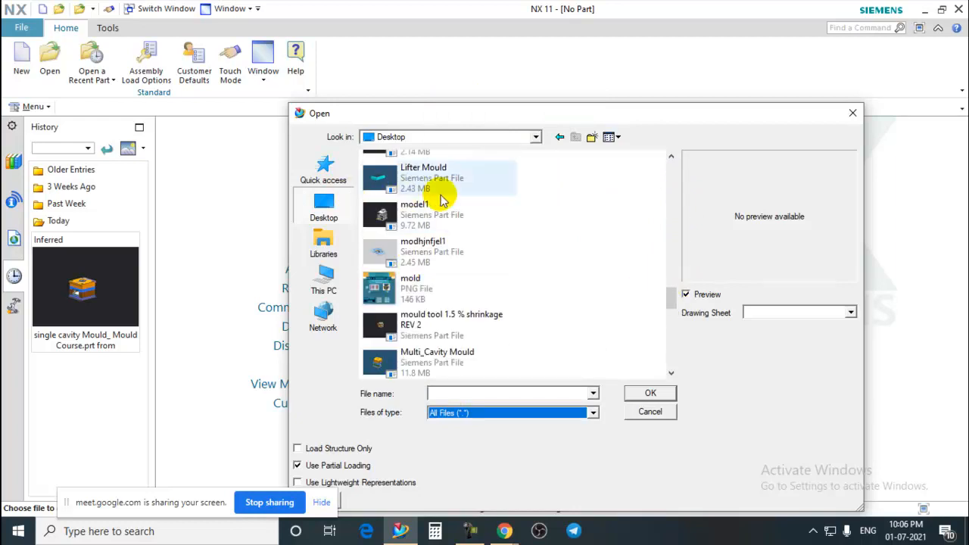
click(521, 415)
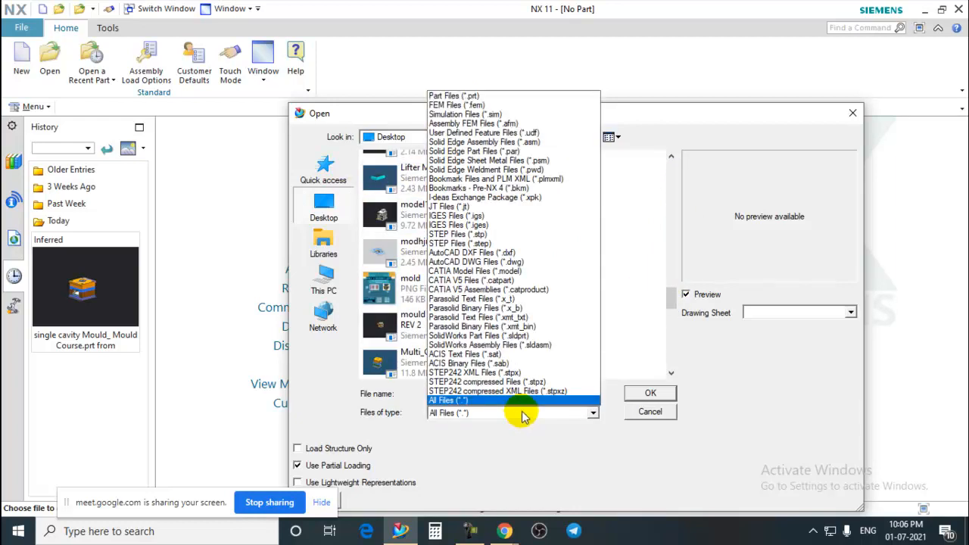
click(520, 416)
click(853, 115)
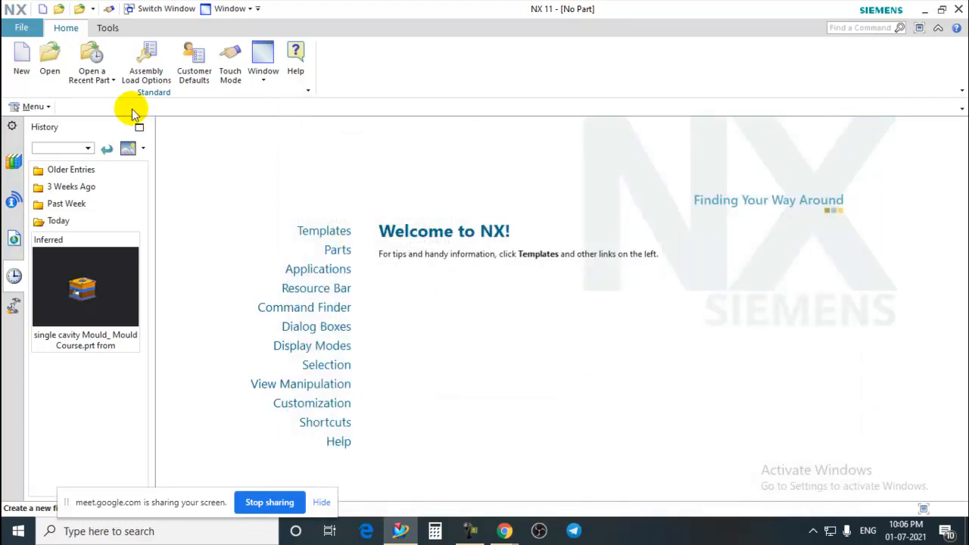
View the lists of recent parts and loaded parts, switching Touch Mode on and off in between
click(95, 74)
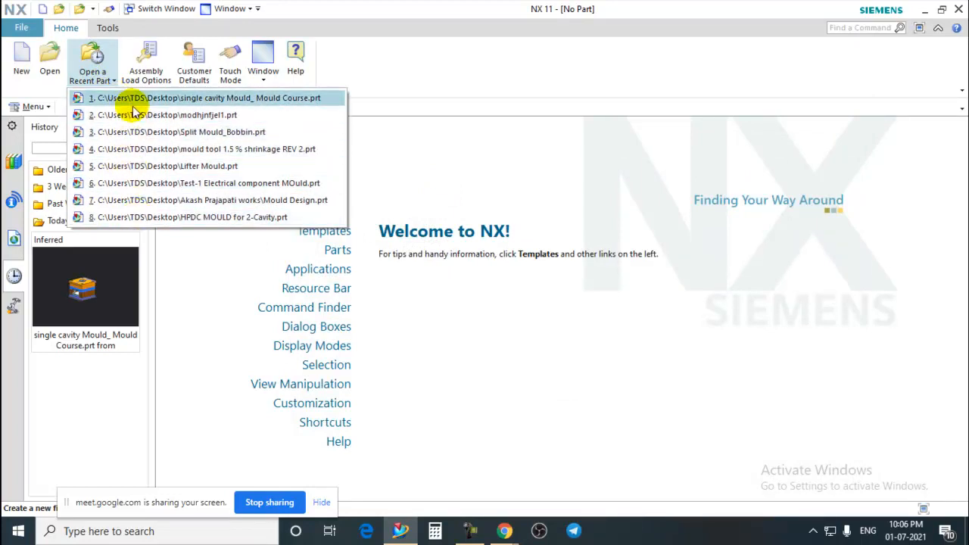
click(143, 62)
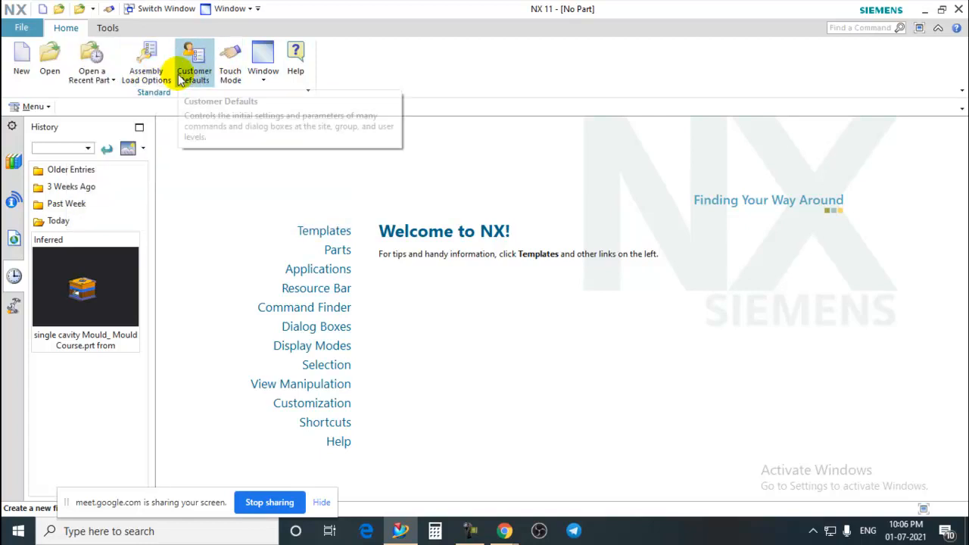
click(230, 62)
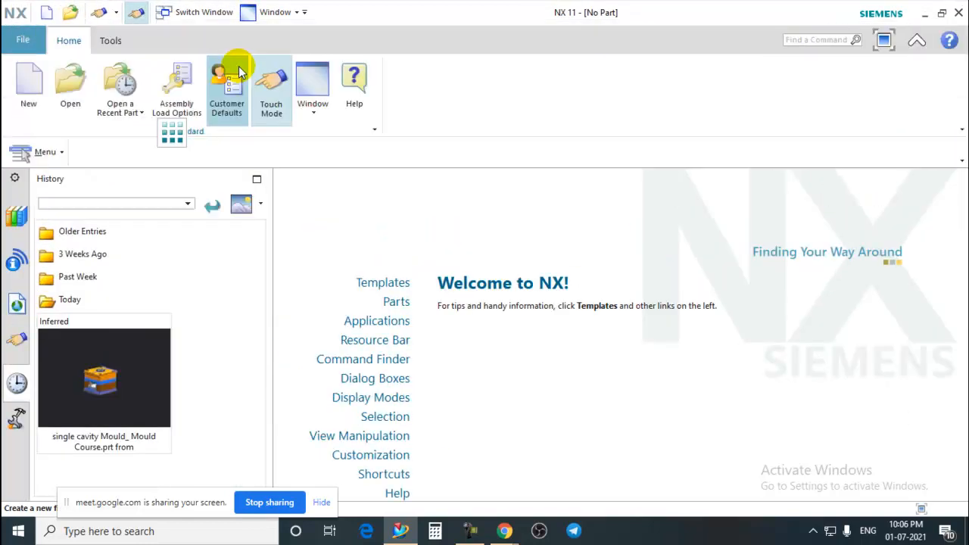
click(273, 102)
click(265, 81)
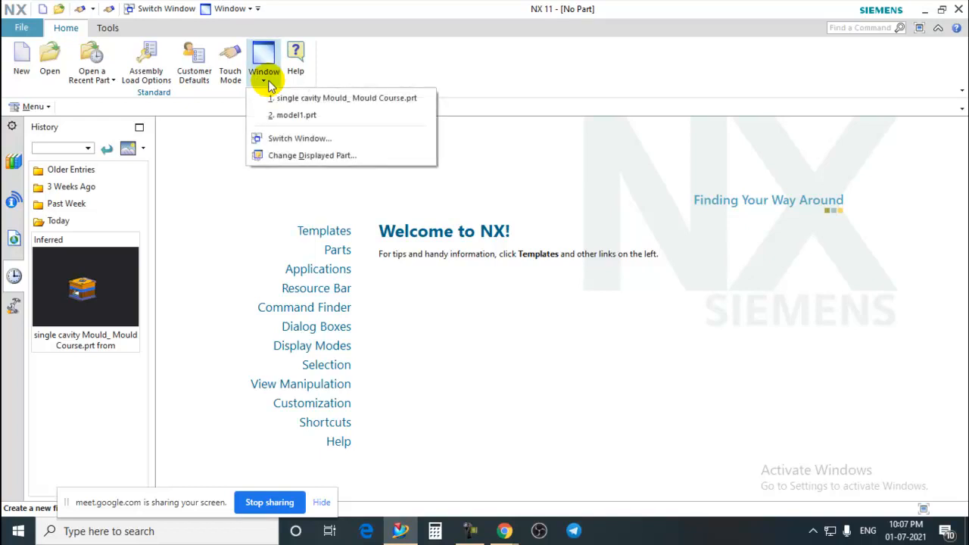
click(76, 390)
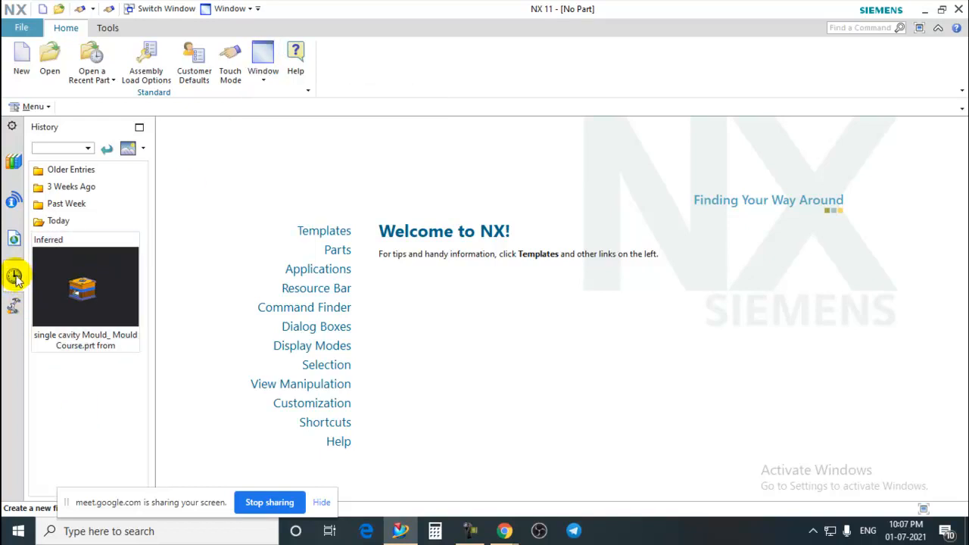
View the Web Browser resource, and return to History to show the parts in its Today folder
click(14, 238)
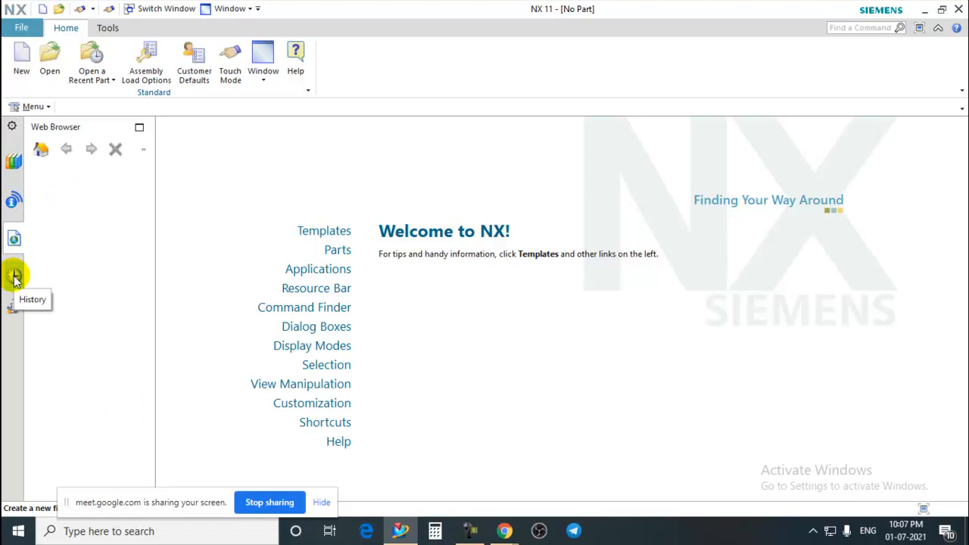
click(14, 277)
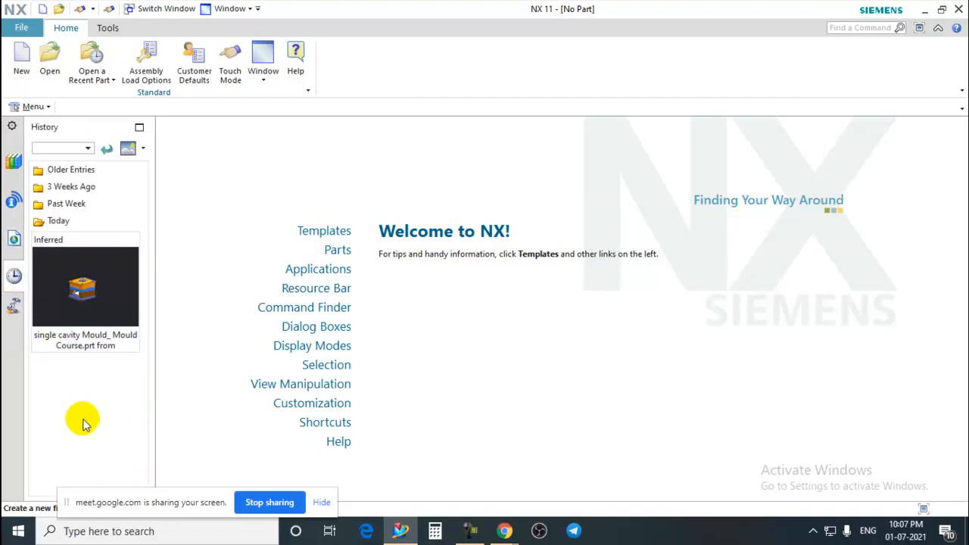
click(70, 206)
click(71, 209)
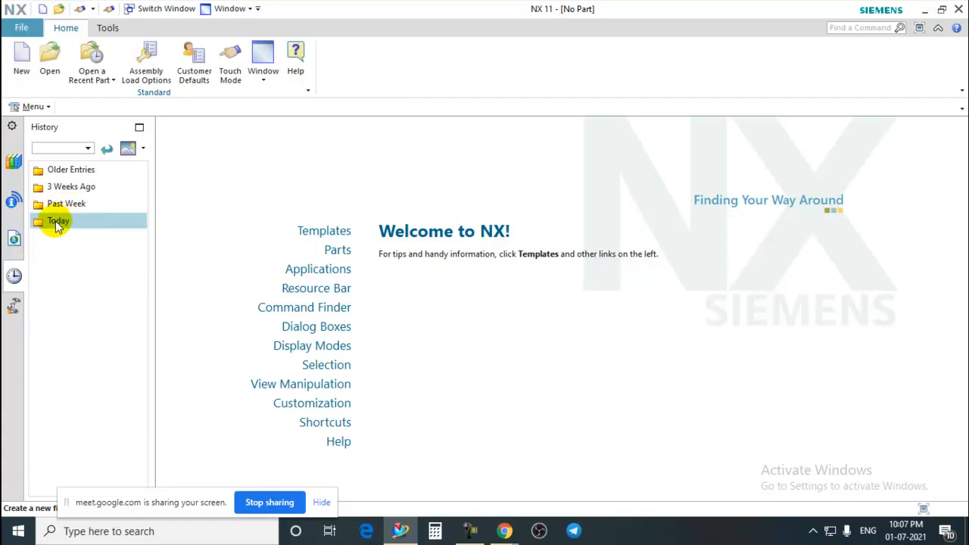
click(57, 222)
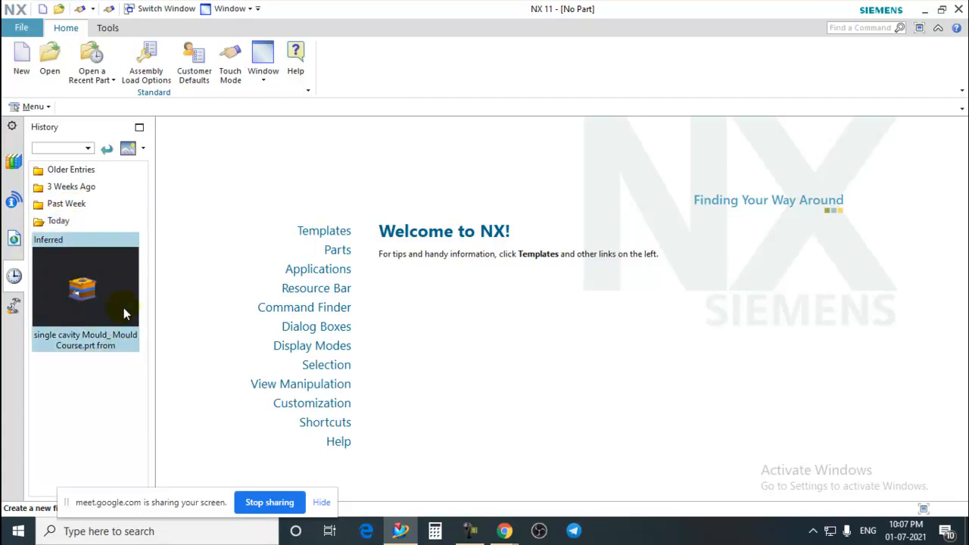
Browse the part previews in the Past Week and 3 Weeks Ago folders of the History
click(65, 204)
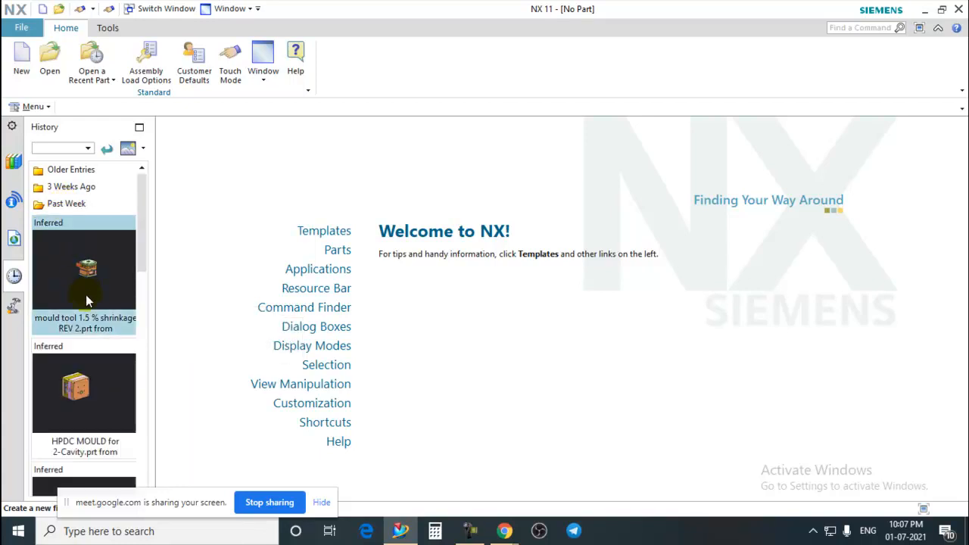
scroll(87, 302, down, 3)
scroll(89, 318, down, 10)
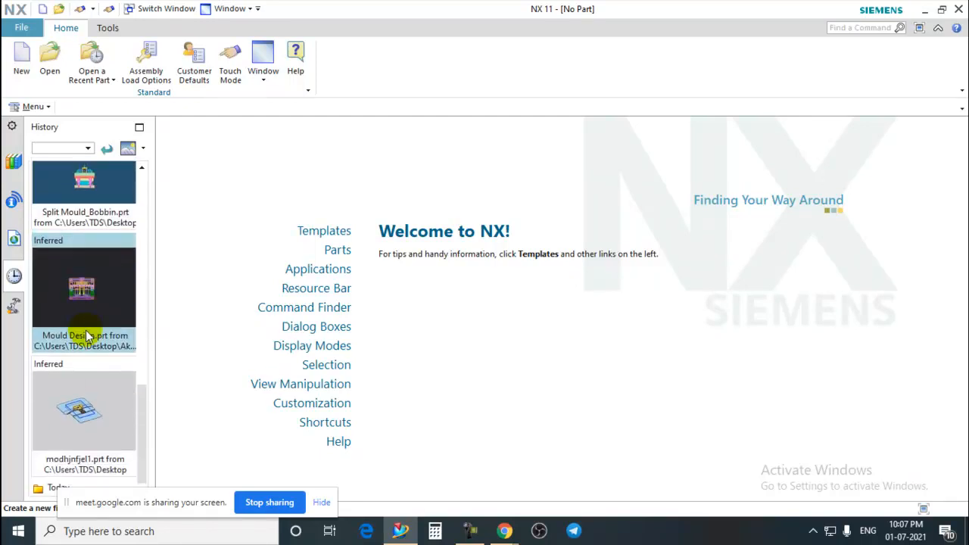
scroll(82, 348, up, 8)
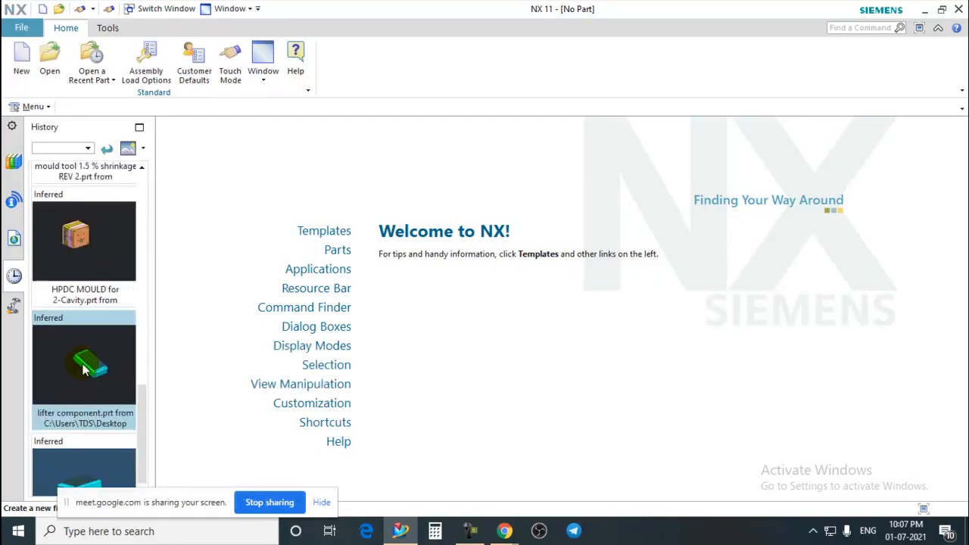
scroll(79, 333, up, 3)
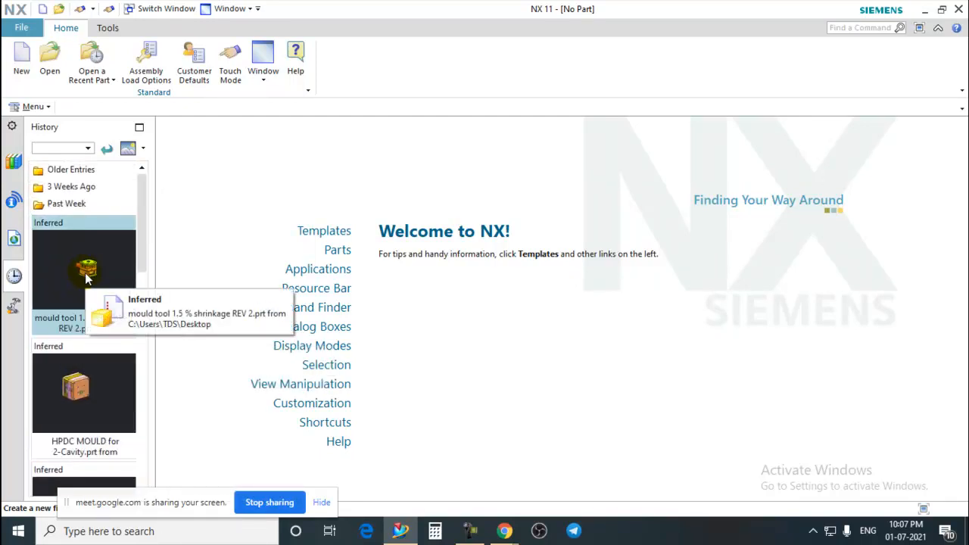
click(71, 186)
scroll(84, 329, down, 10)
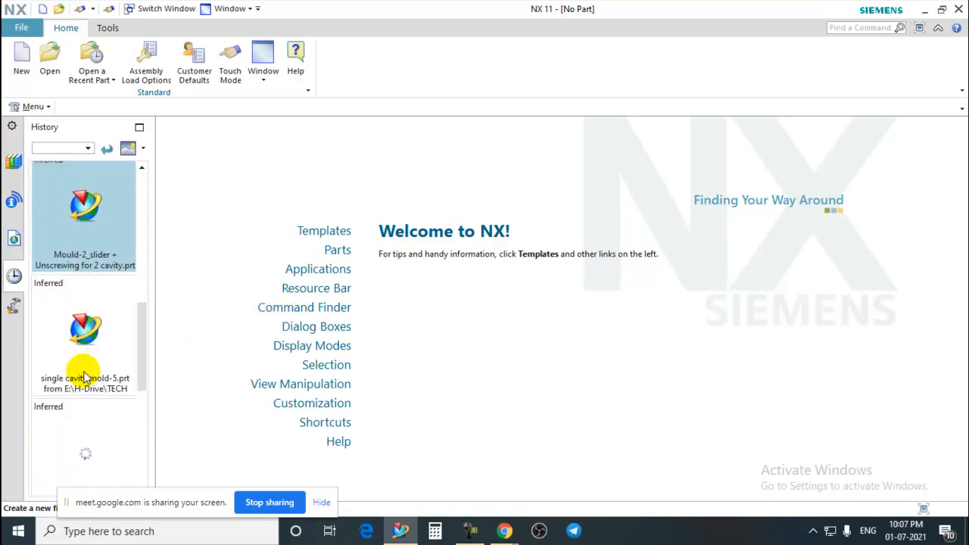
scroll(91, 363, up, 10)
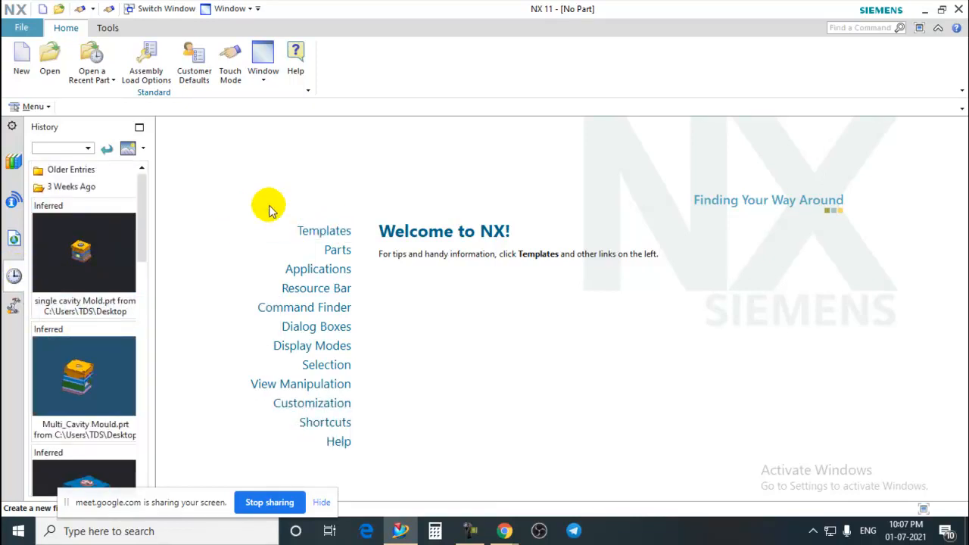
Start creating a new file and reposition the New dialog so all its template categories are accessible
click(23, 67)
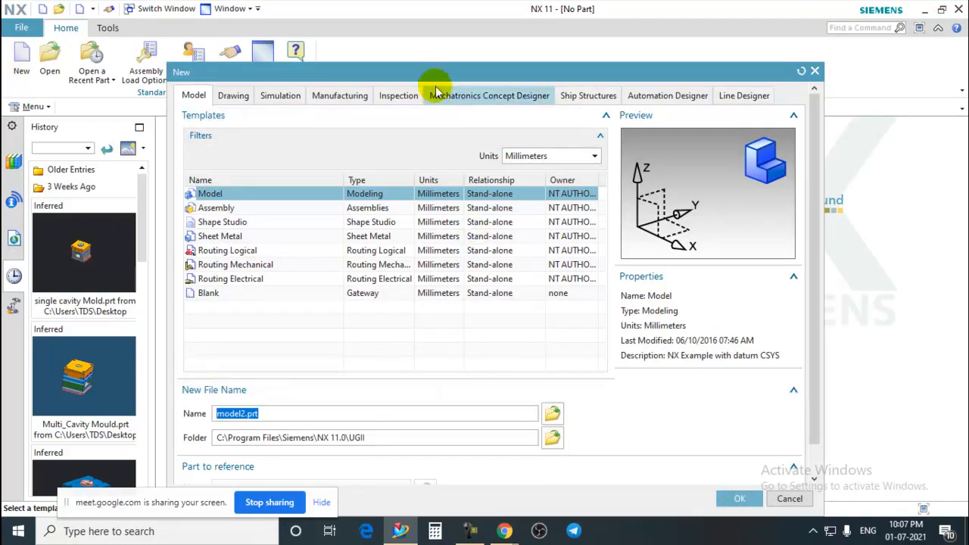
drag(443, 73, 476, 65)
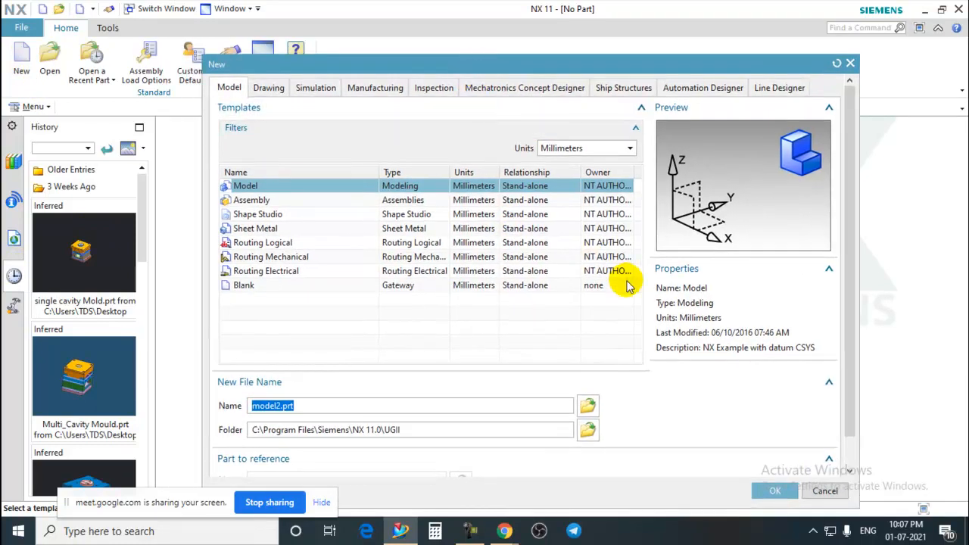
click(469, 530)
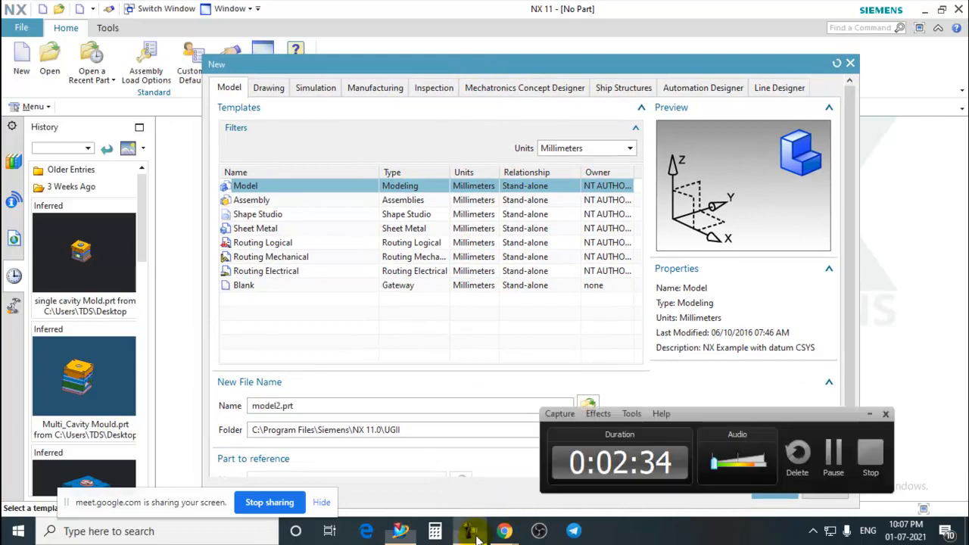
click(869, 414)
drag(419, 70, 387, 57)
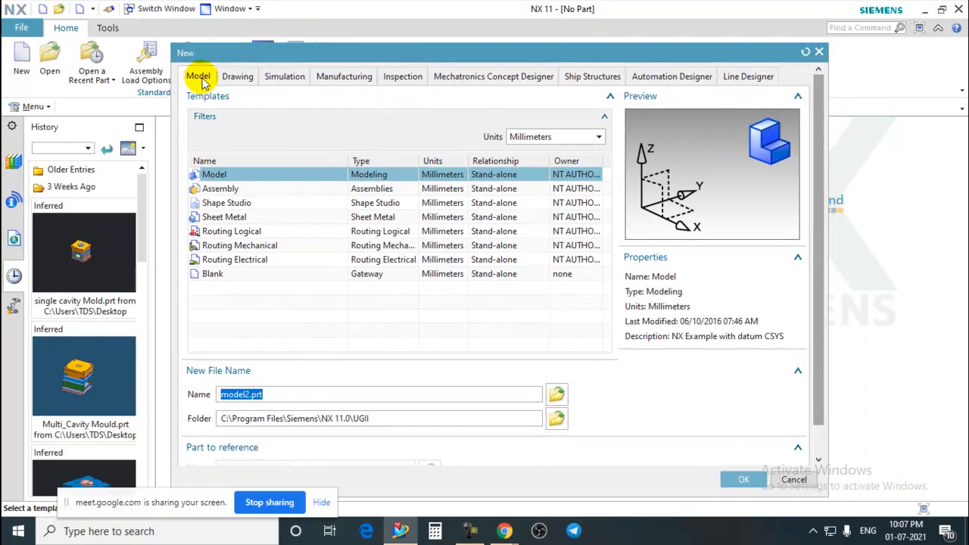
Review the Drawing, Simulation, Manufacturing and Inspection template categories, and return to the Model templates
click(236, 78)
click(295, 80)
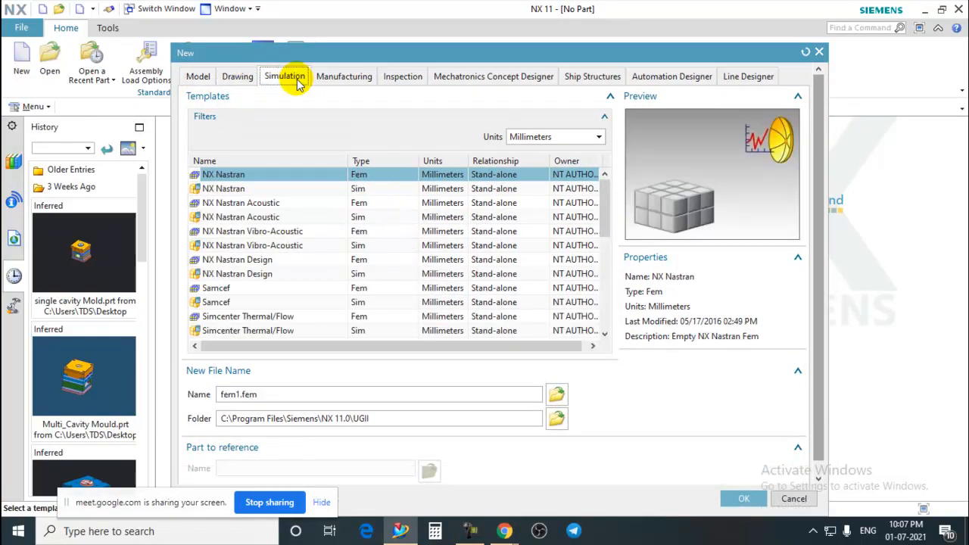
click(330, 78)
click(391, 77)
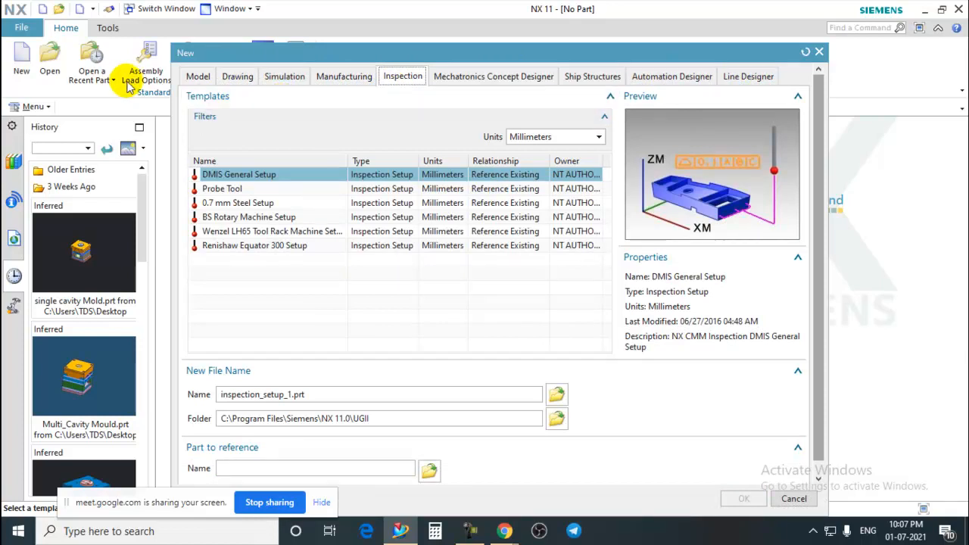
click(197, 75)
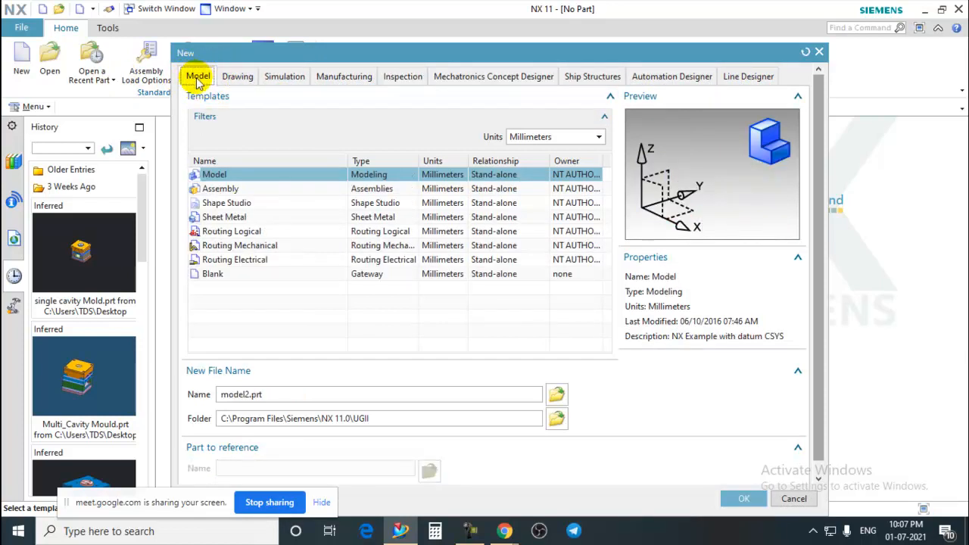
Preview the Assembly, Shape Studio, Sheet Metal and Routing Logical templates, and reselect the Model template
click(220, 188)
click(221, 203)
click(223, 218)
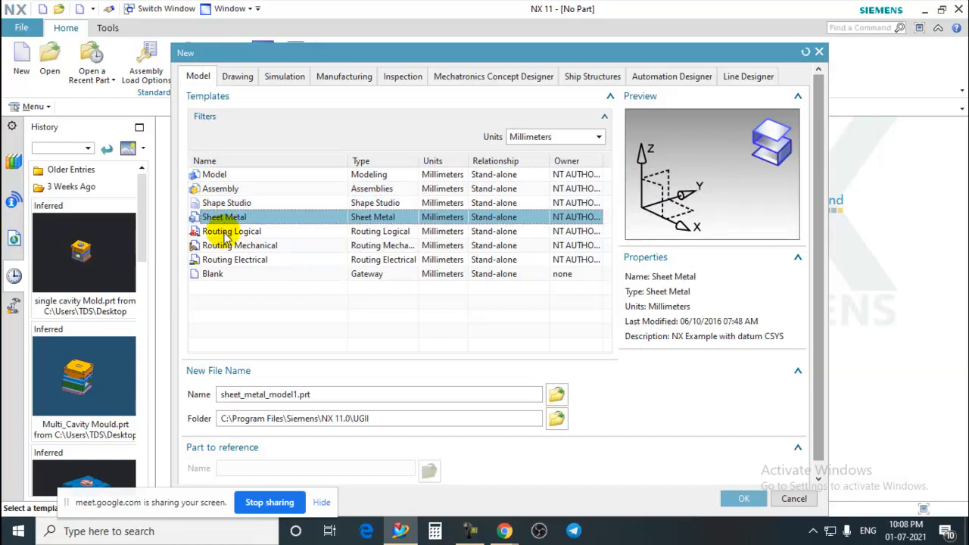
click(225, 232)
click(219, 176)
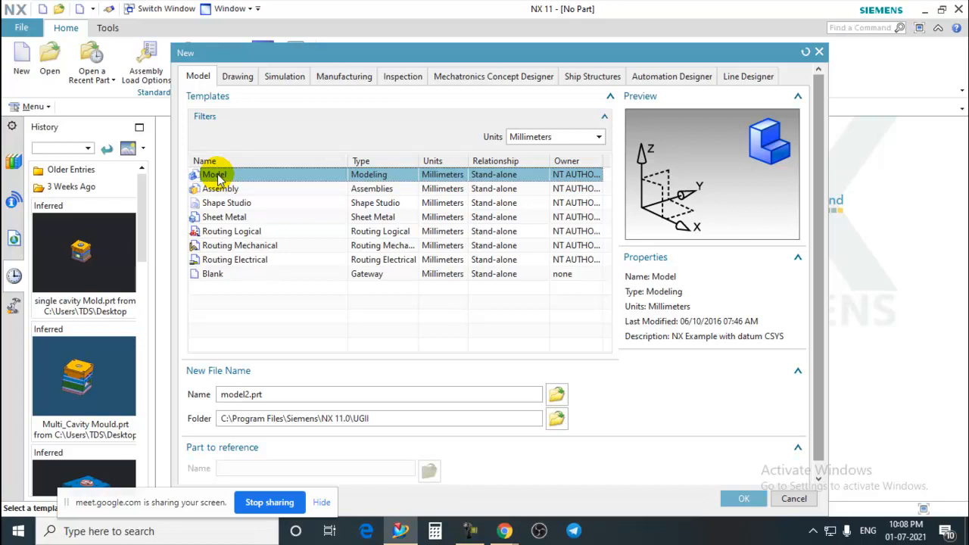
Set the Desktop as the destination folder for the new model2.prt file
click(245, 394)
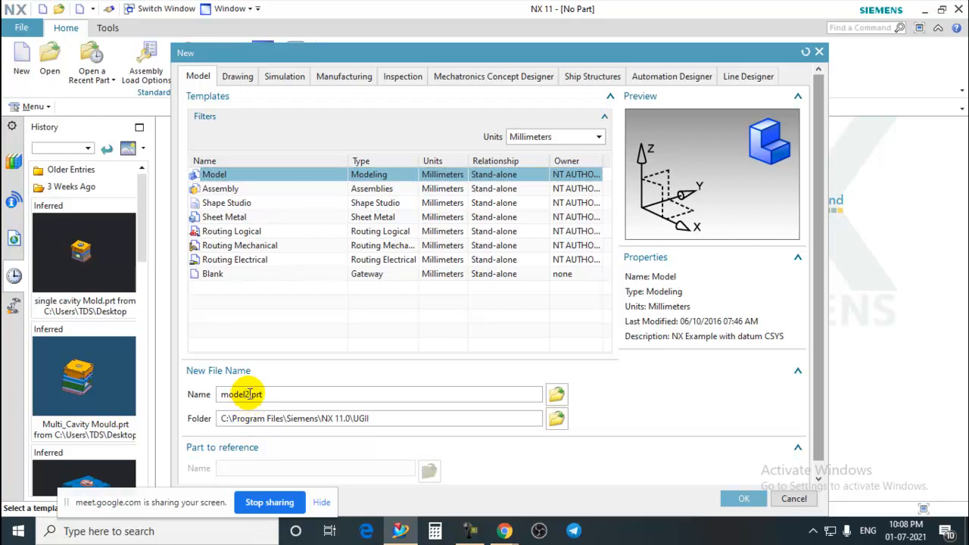
click(557, 419)
click(422, 208)
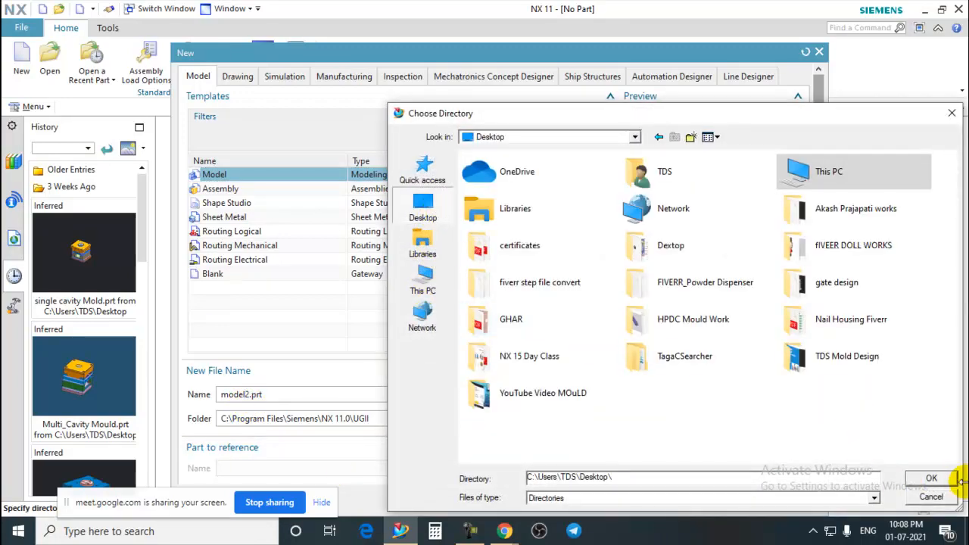
click(931, 477)
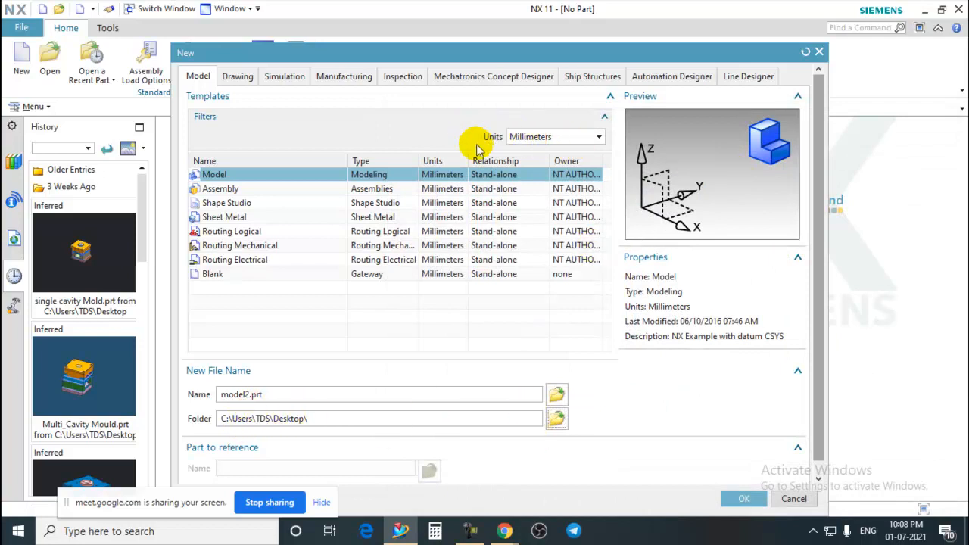
Review the available template units, keep Millimeters, and create the new model file
click(572, 139)
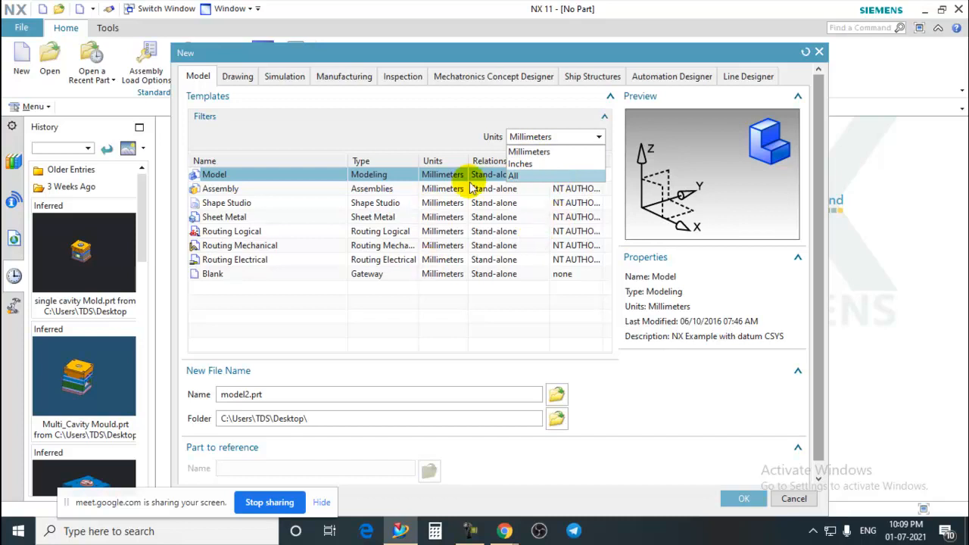
click(445, 125)
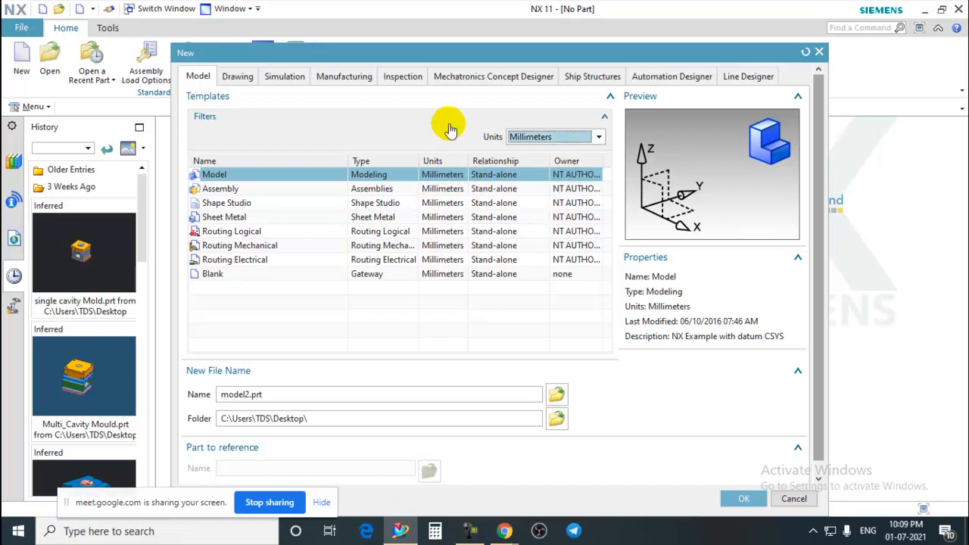
click(741, 500)
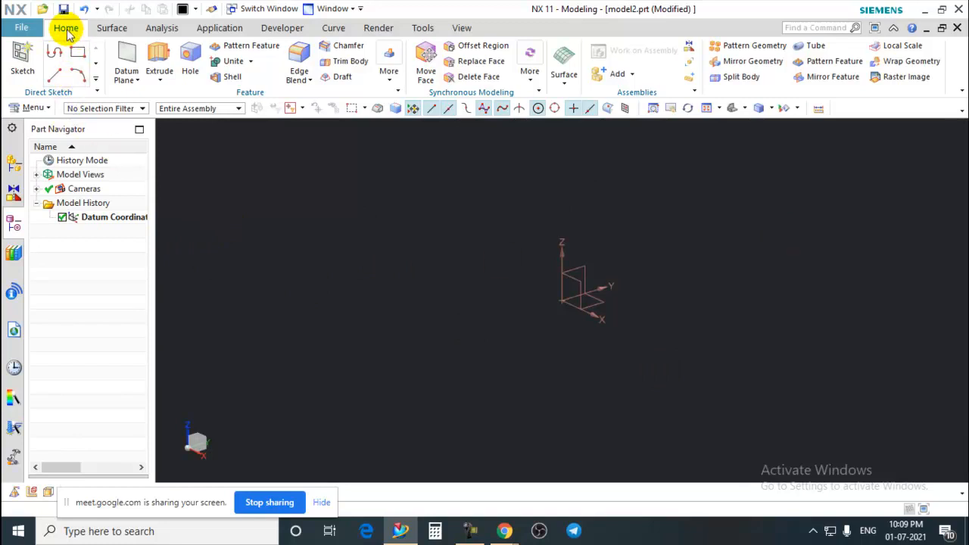
Review the Surface, Analysis, Application, Developer and Render command sets of the ribbon, and return to the Home commands
click(112, 29)
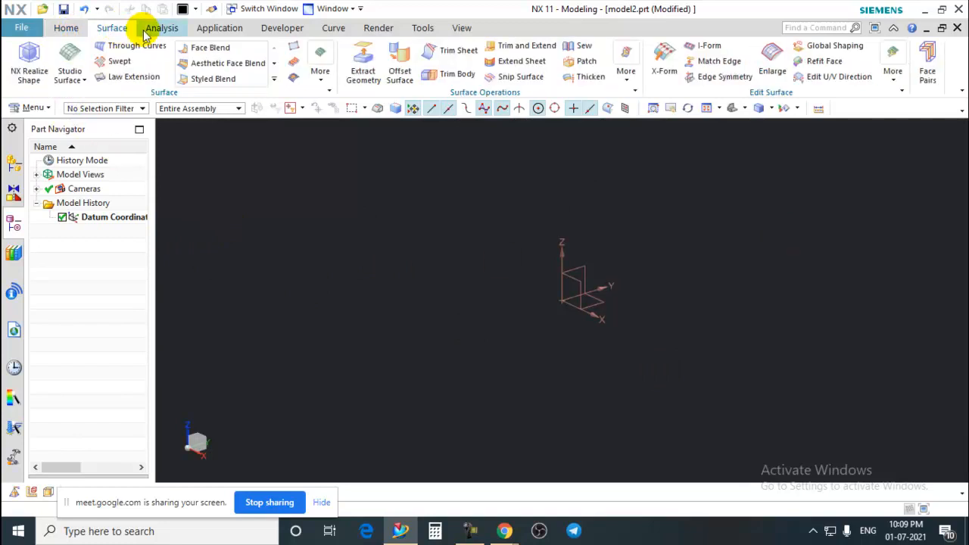
click(163, 28)
click(218, 28)
click(279, 28)
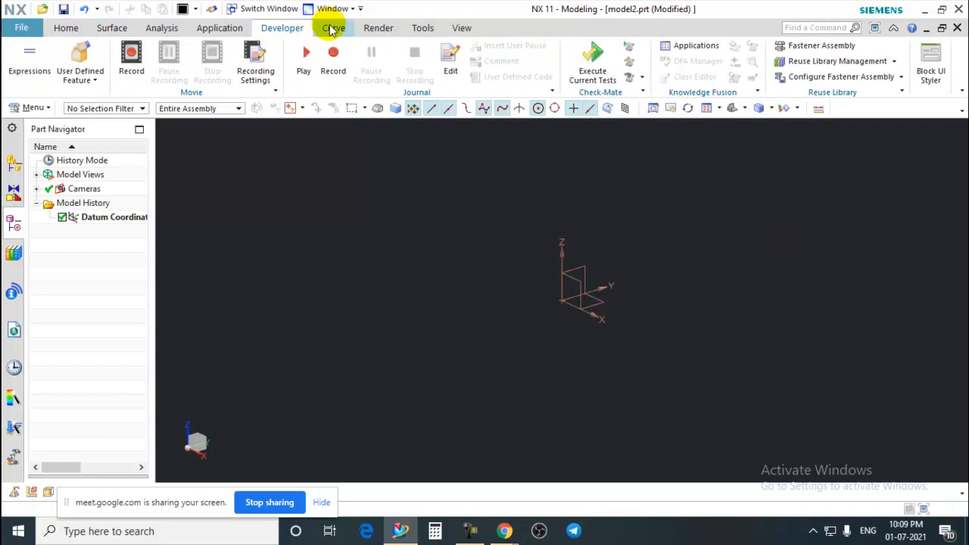
click(376, 30)
click(65, 28)
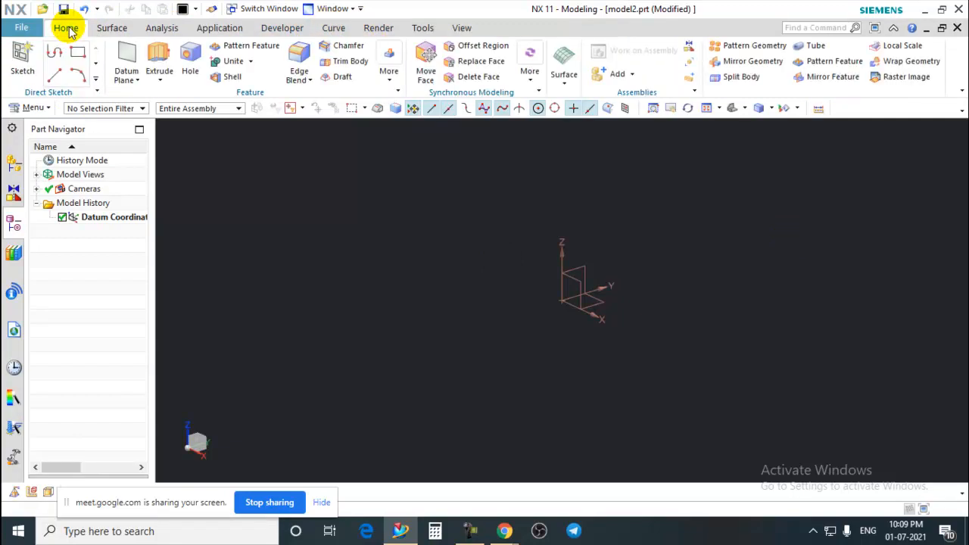
Hide the Home command set from the ribbon and show it again
right_click(518, 28)
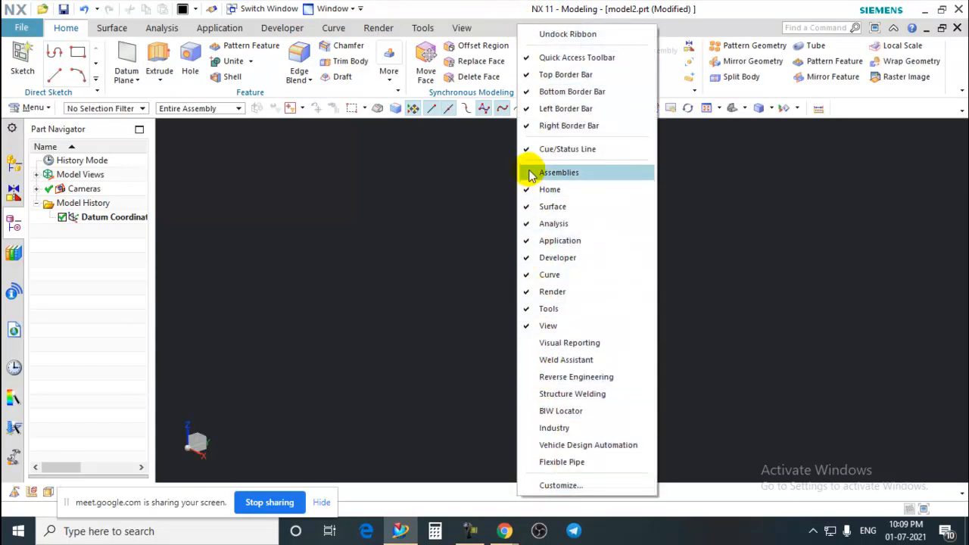
click(527, 193)
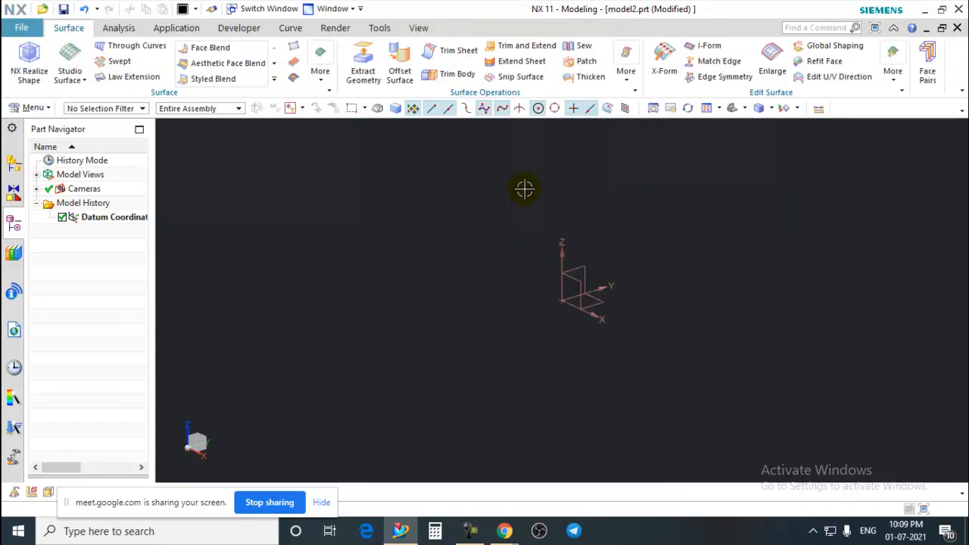
right_click(496, 29)
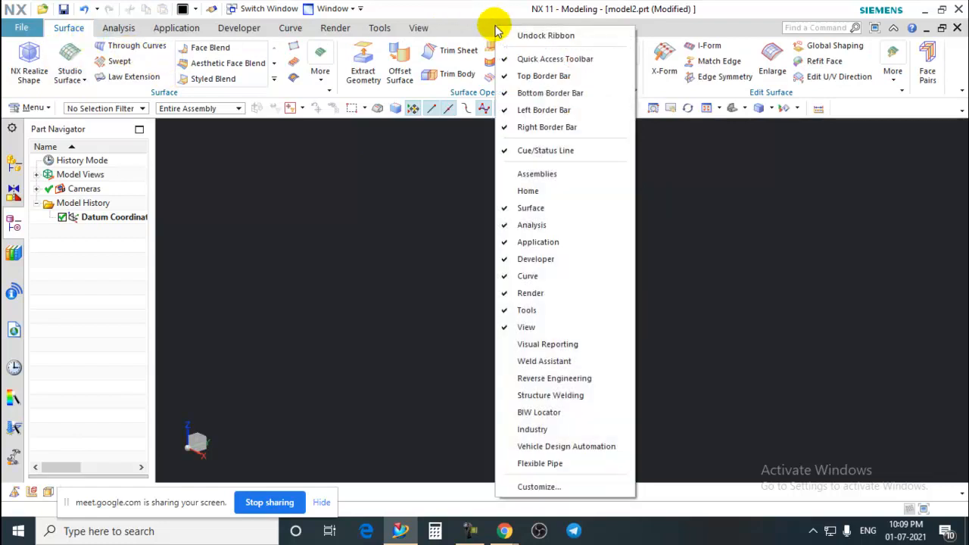
click(511, 193)
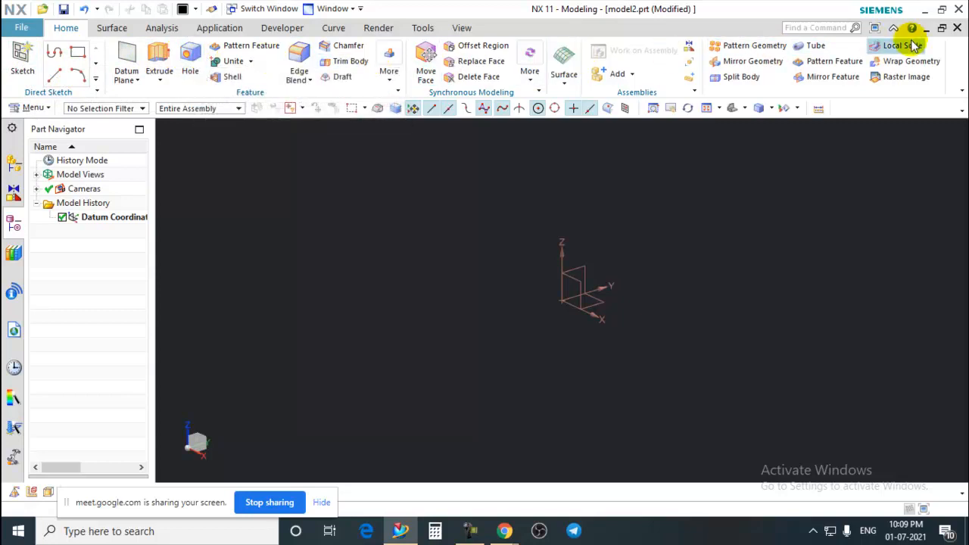
Examine the Insert command categories, including Design Feature, Associative Copy and Combine, without starting a command
click(34, 108)
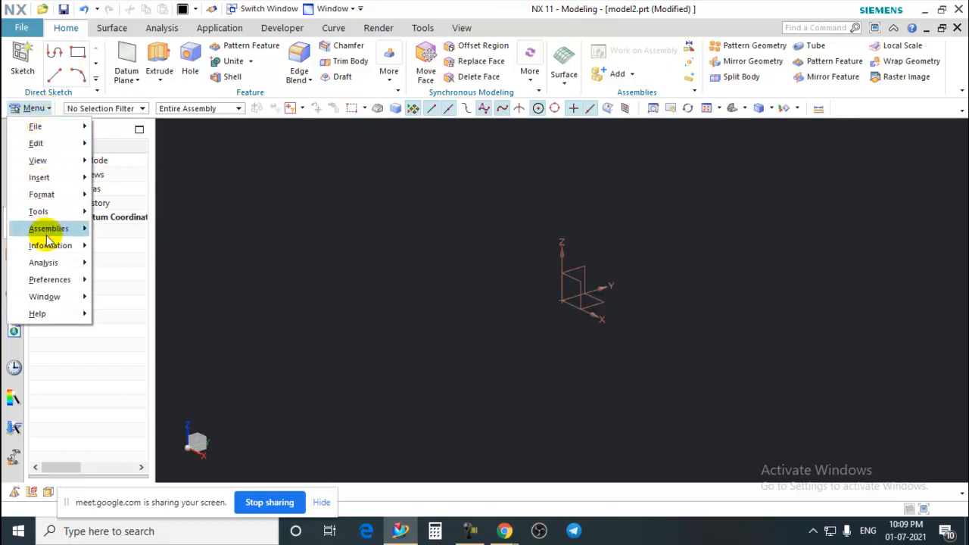
mouse_move(58, 178)
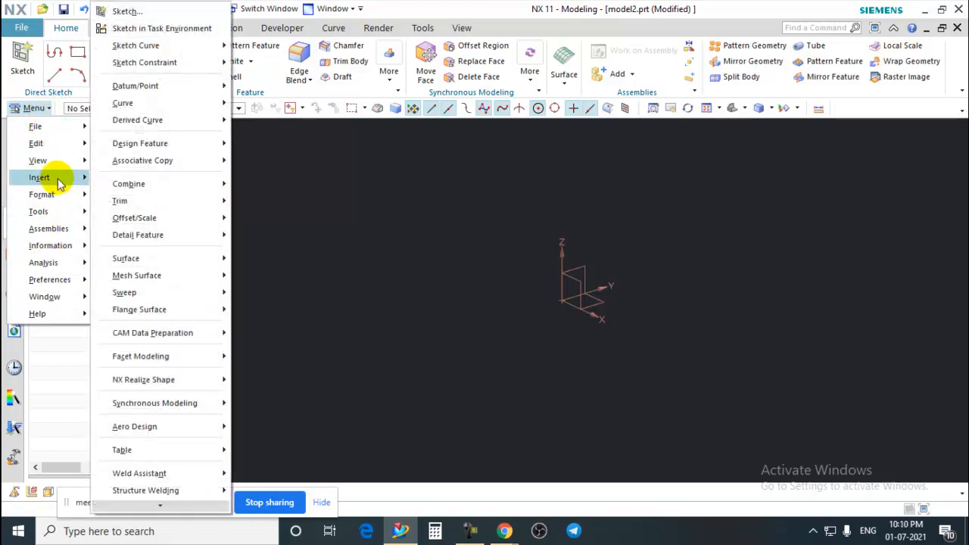
mouse_move(136, 150)
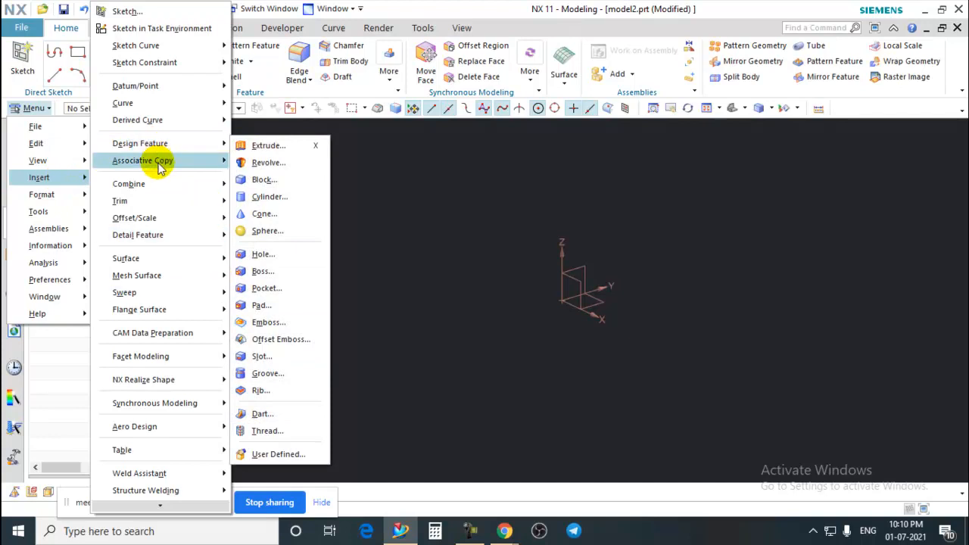
mouse_move(189, 160)
mouse_move(184, 183)
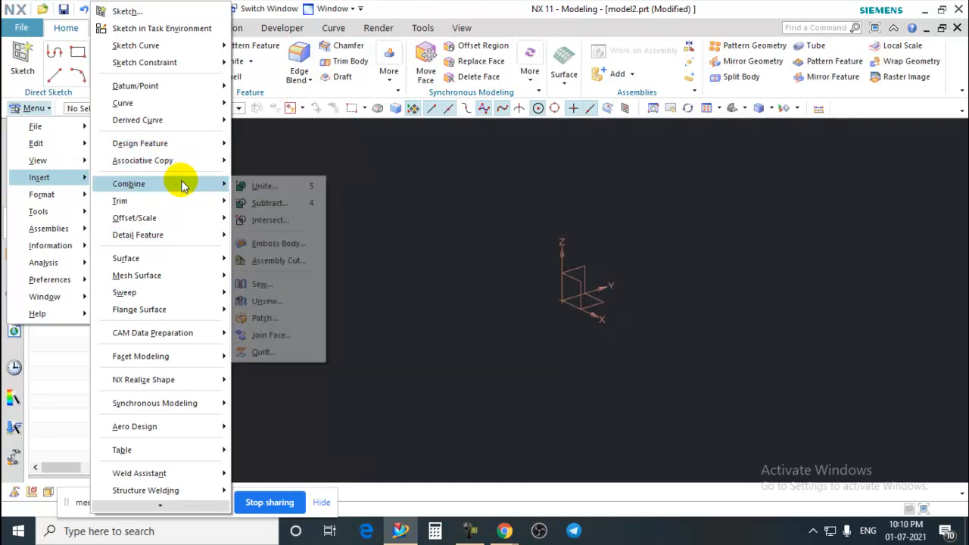
click(471, 262)
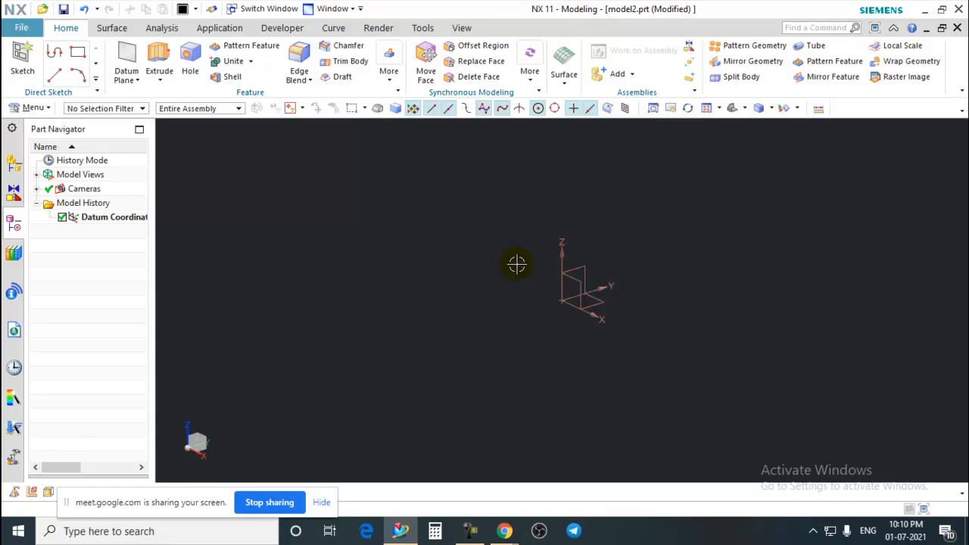
View the datum coordinate system from different angles, and check the Google Meet call before returning to NX
middle_drag(674, 352, 622, 333)
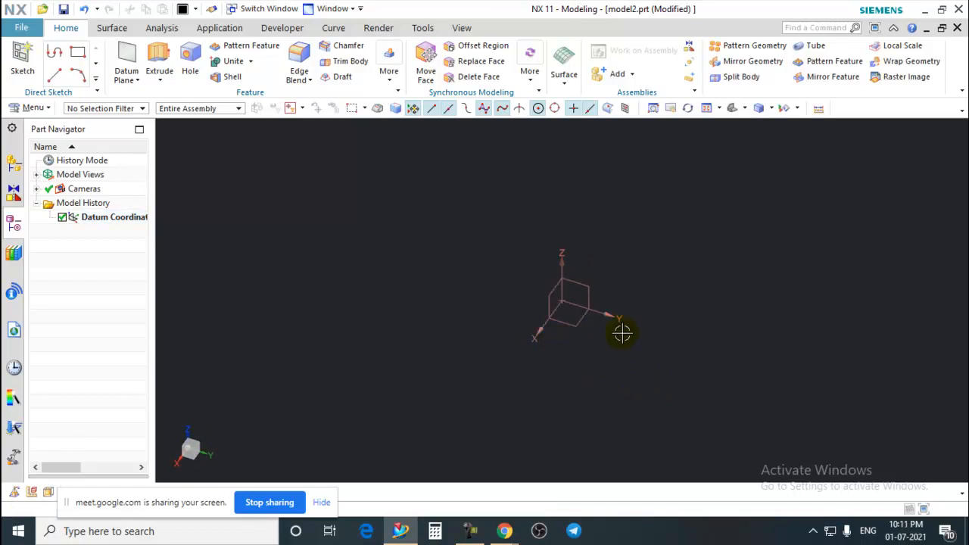
middle_drag(563, 261, 563, 368)
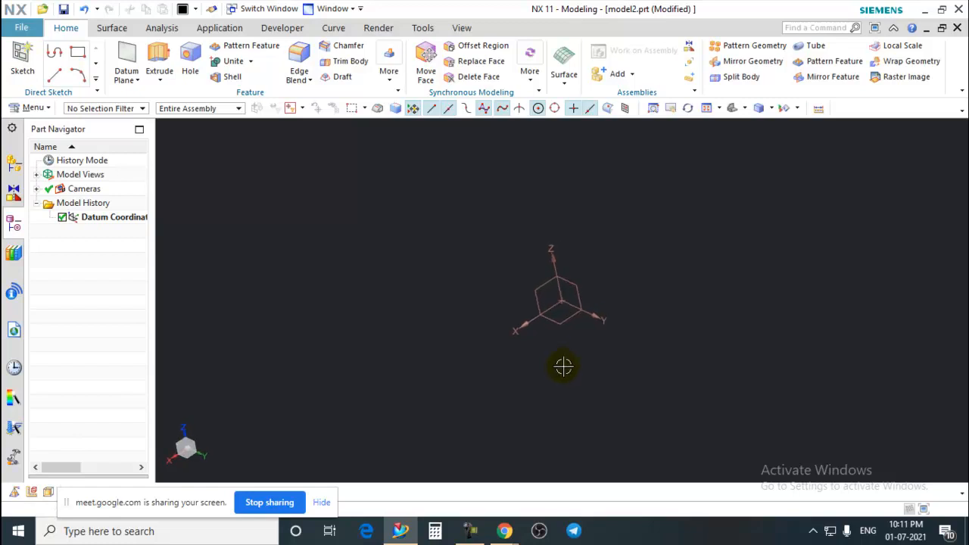
mouse_move(504, 530)
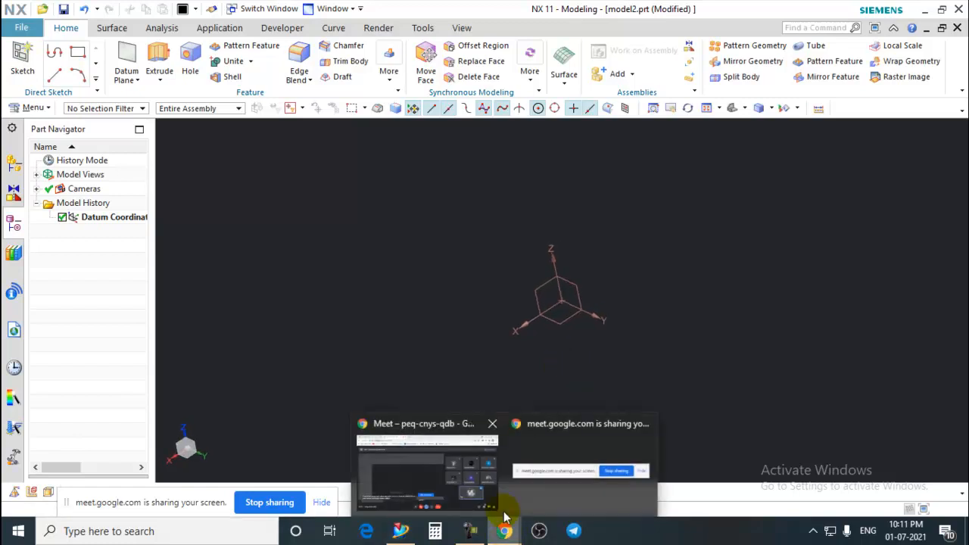
click(392, 443)
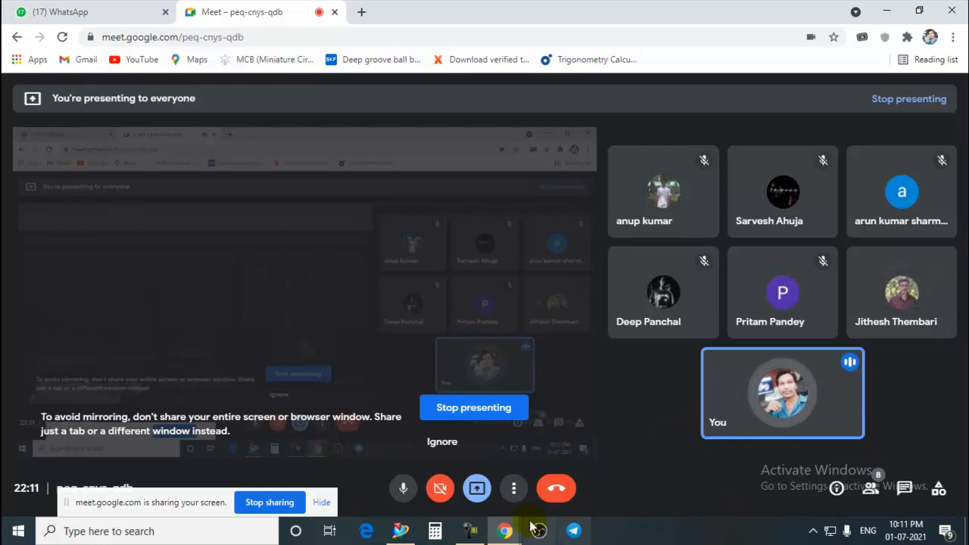
click(401, 531)
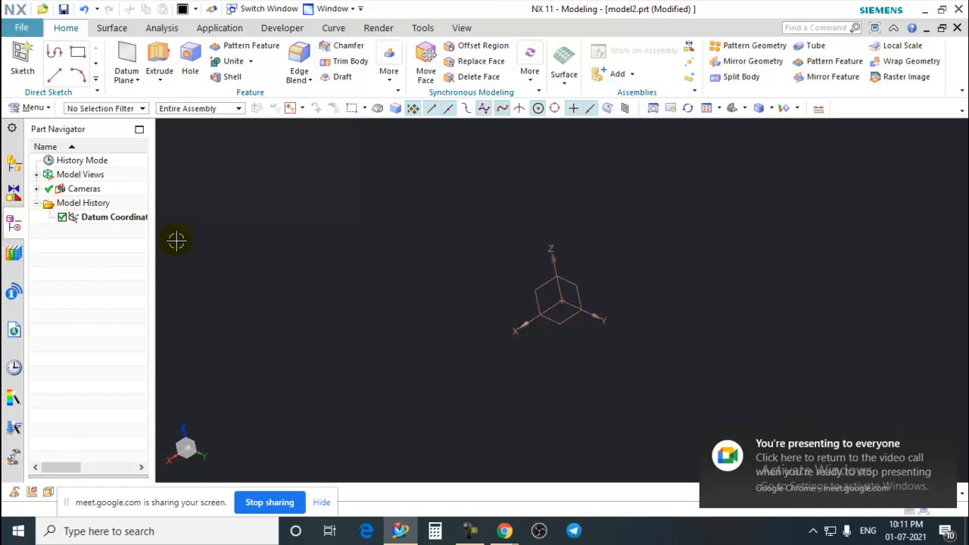
click(944, 437)
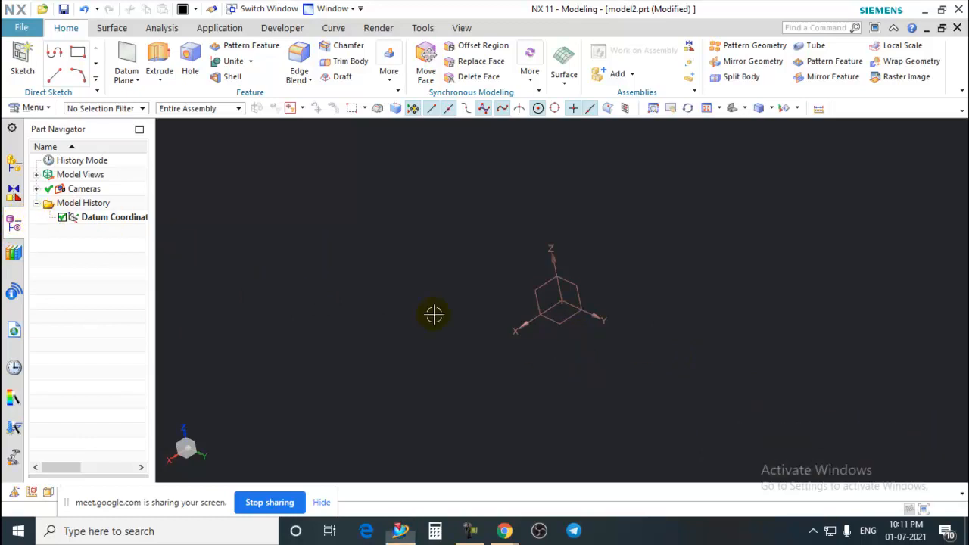
middle_drag(556, 385, 575, 355)
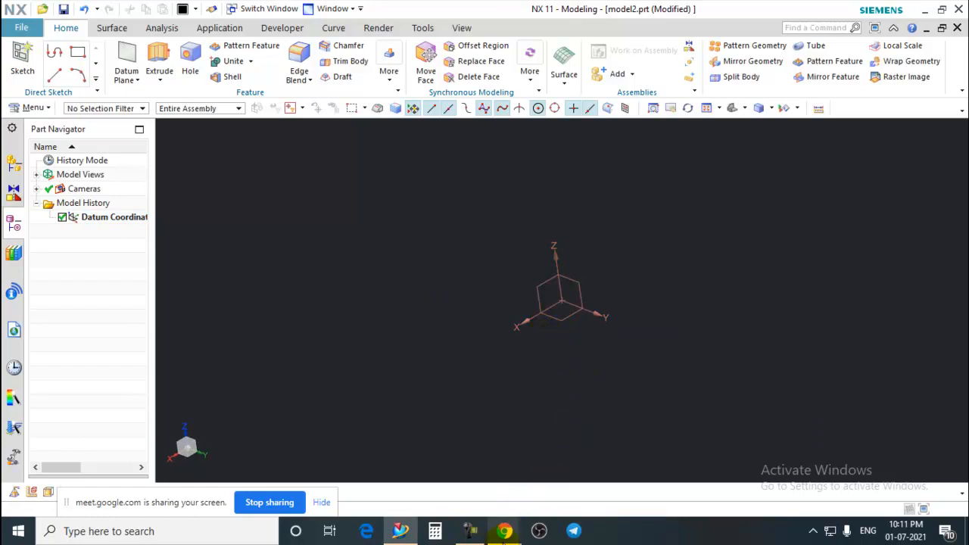
Switch to the Google Meet call, mute the unmuted participant for everyone, and return to the NX part
mouse_move(504, 532)
click(421, 488)
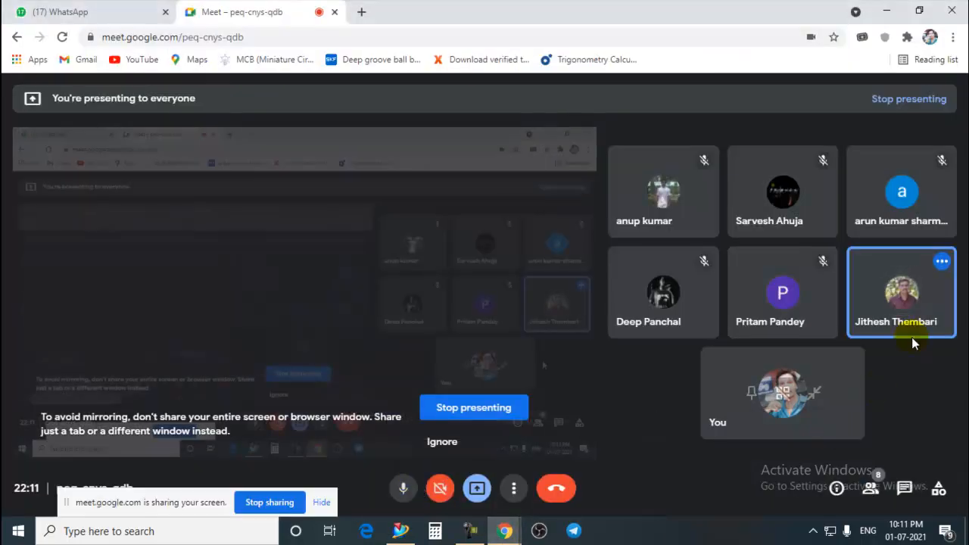
mouse_move(913, 335)
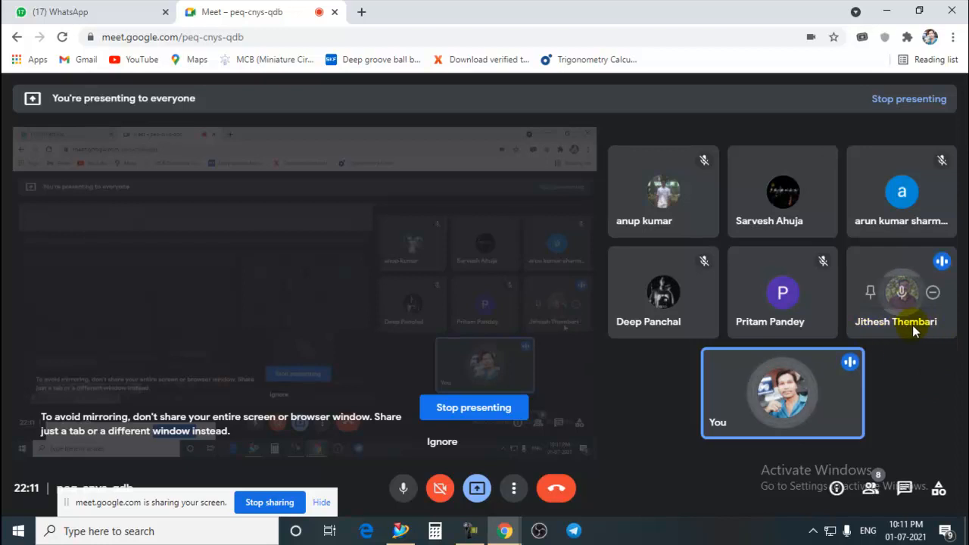
mouse_move(938, 283)
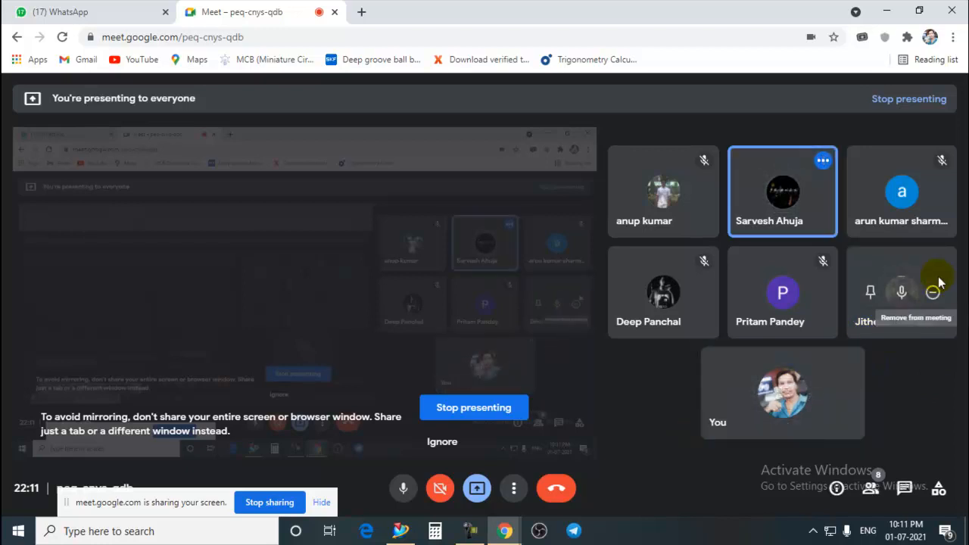
click(901, 294)
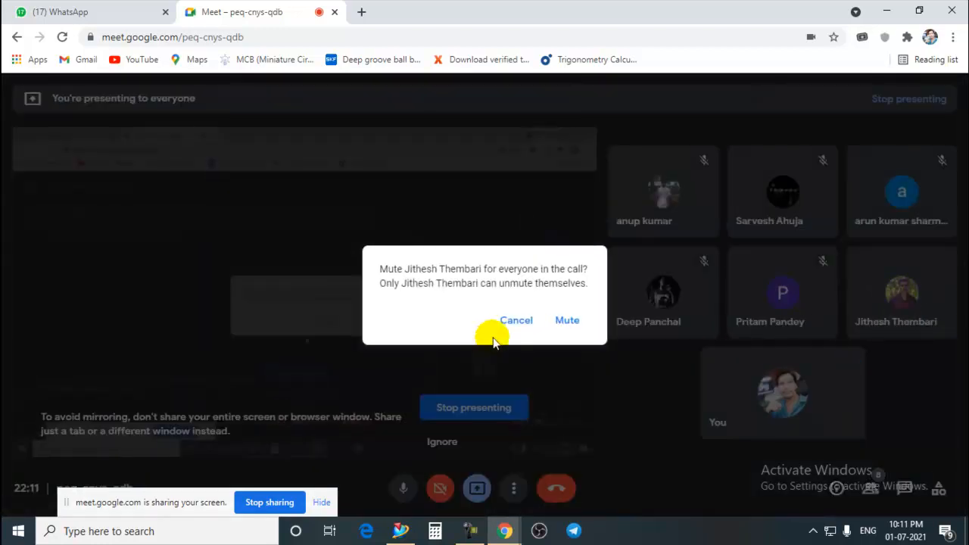
click(567, 322)
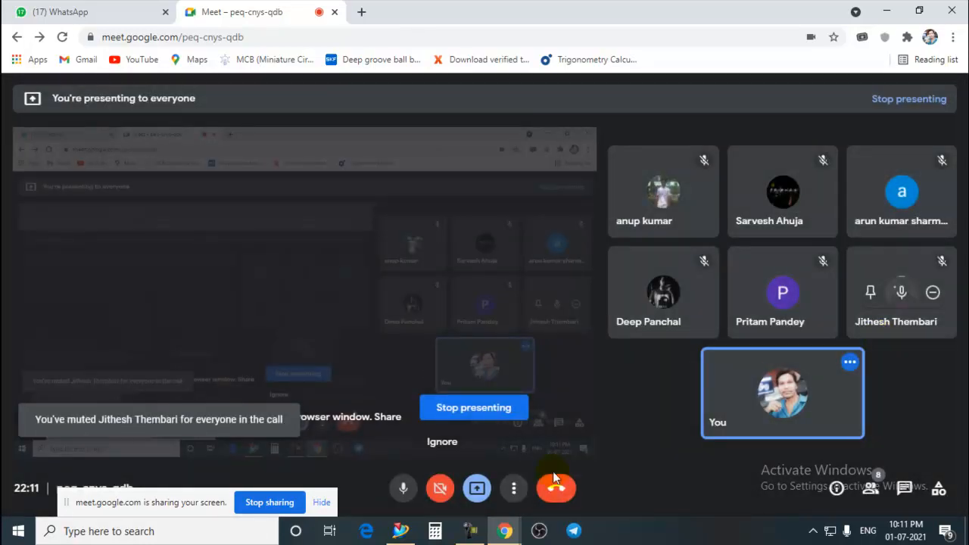
click(412, 536)
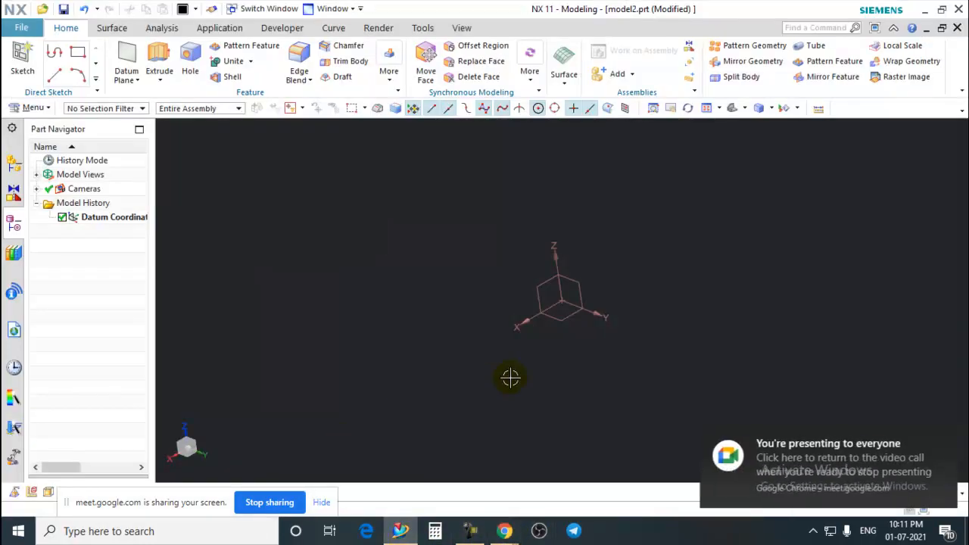
click(943, 434)
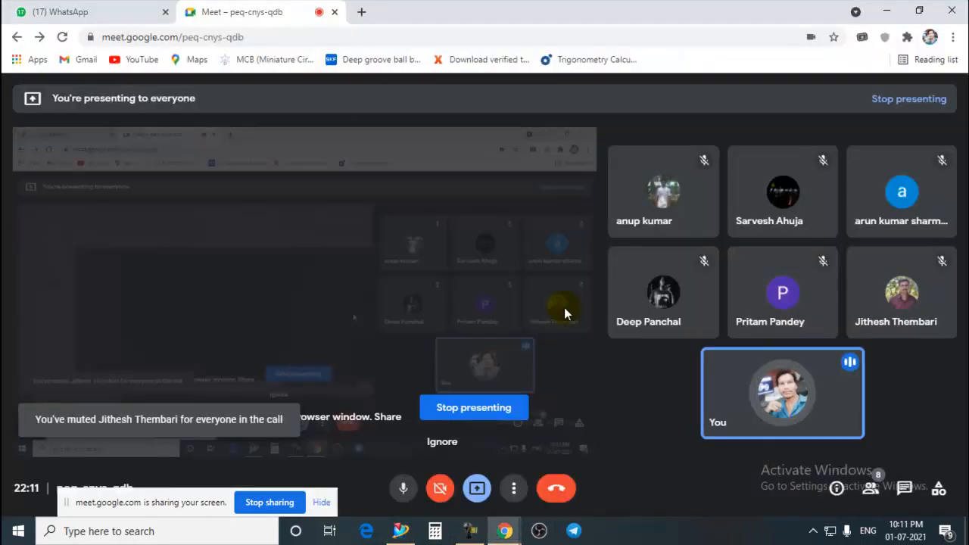
click(407, 533)
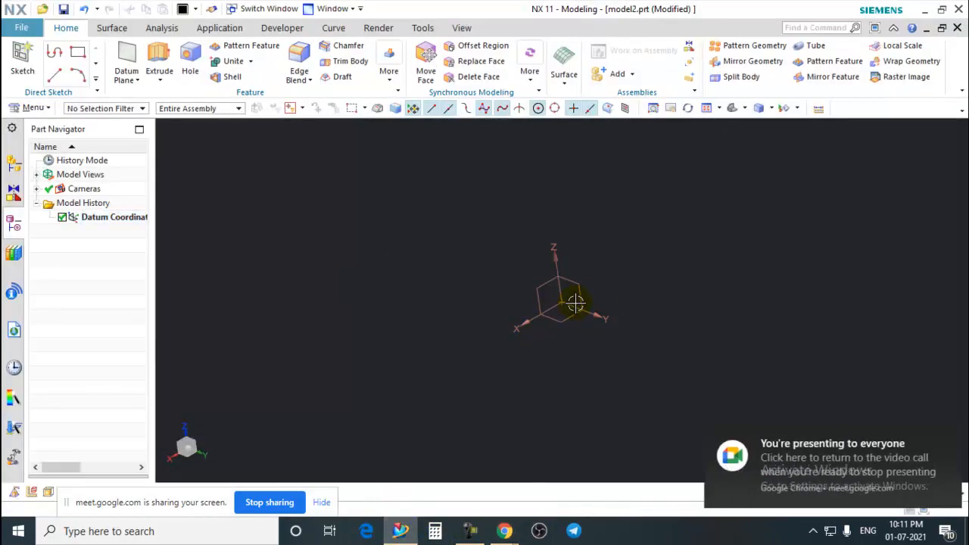
Inspect the datum coordinate system's axes and planes from several orientations
middle_drag(573, 303, 828, 363)
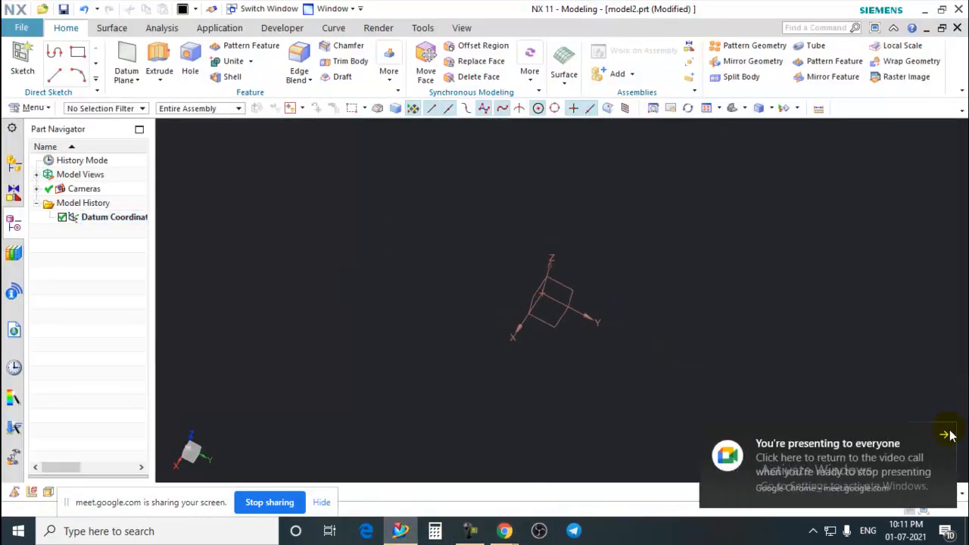
middle_drag(625, 307, 609, 290)
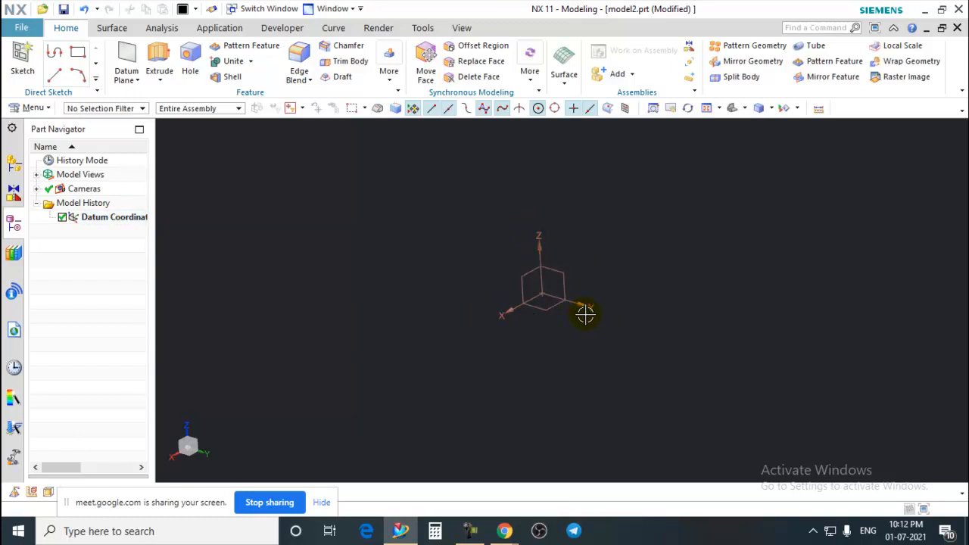
middle_drag(651, 372, 656, 346)
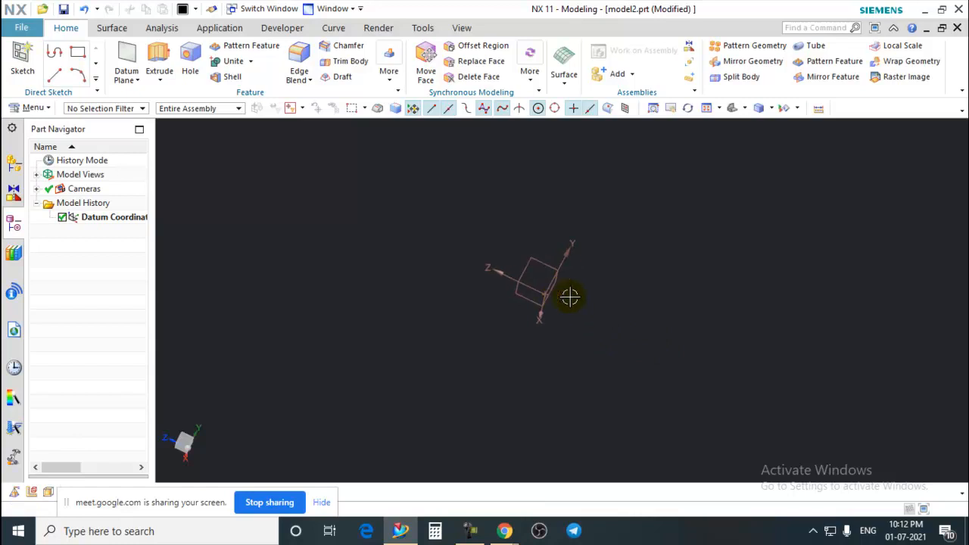
key(Left)
key(Left)
key(Left)
key(Left)
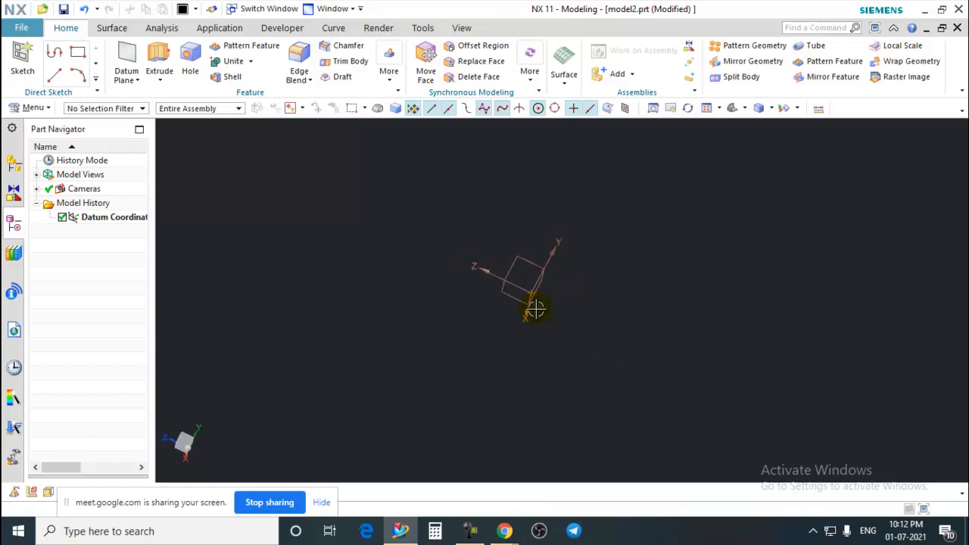
middle_drag(535, 308, 603, 327)
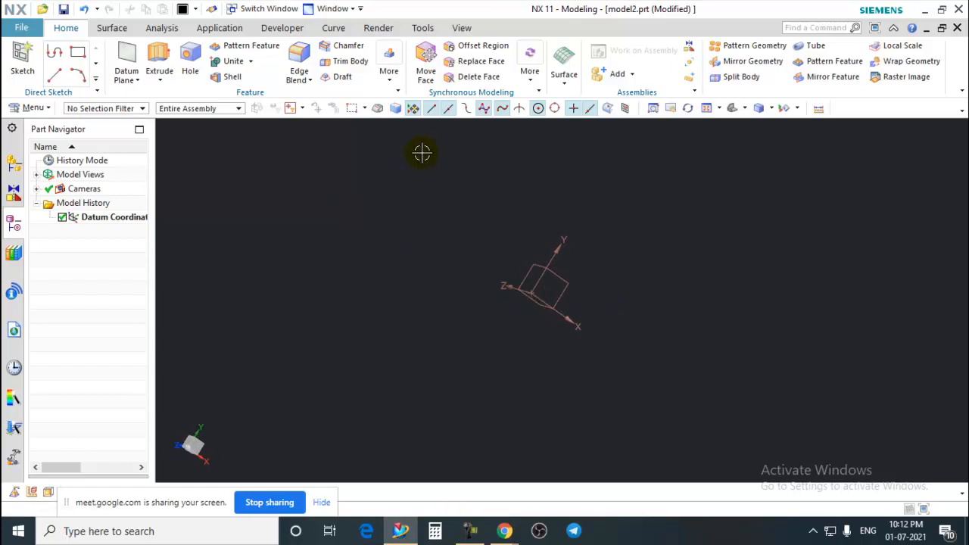
Create an On Plane sketch on the YZ plane of the datum coordinate system
click(22, 57)
mouse_move(601, 328)
middle_down()
mouse_move(640, 418)
mouse_move(594, 382)
middle_up()
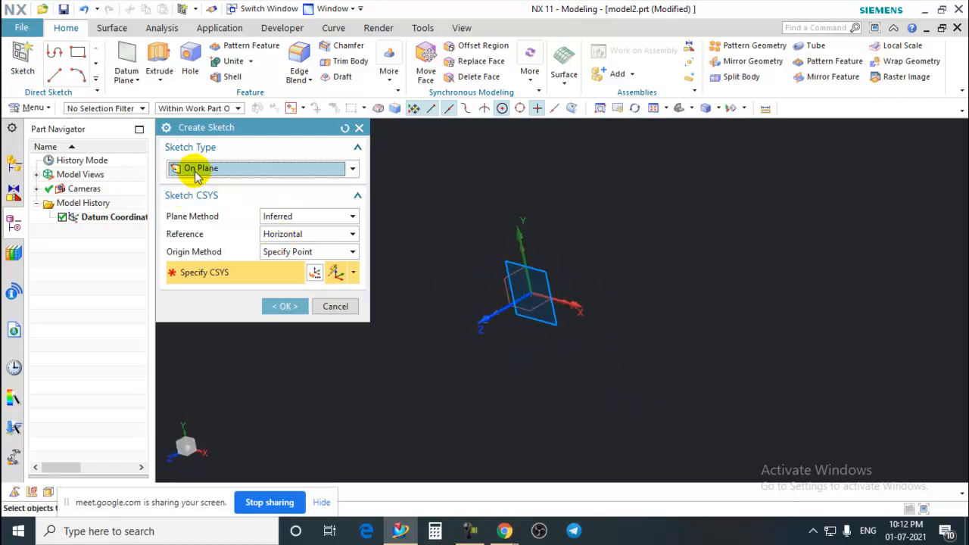
click(512, 282)
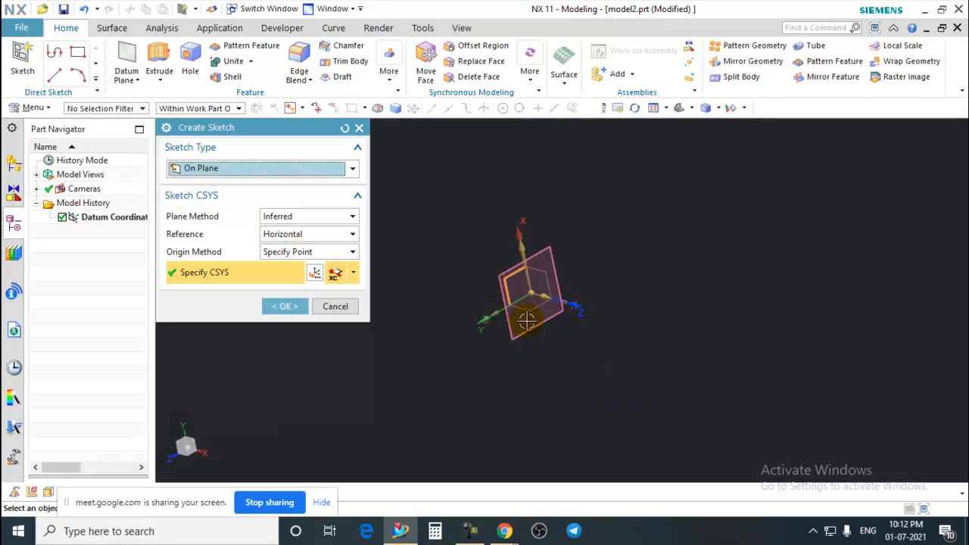
click(284, 306)
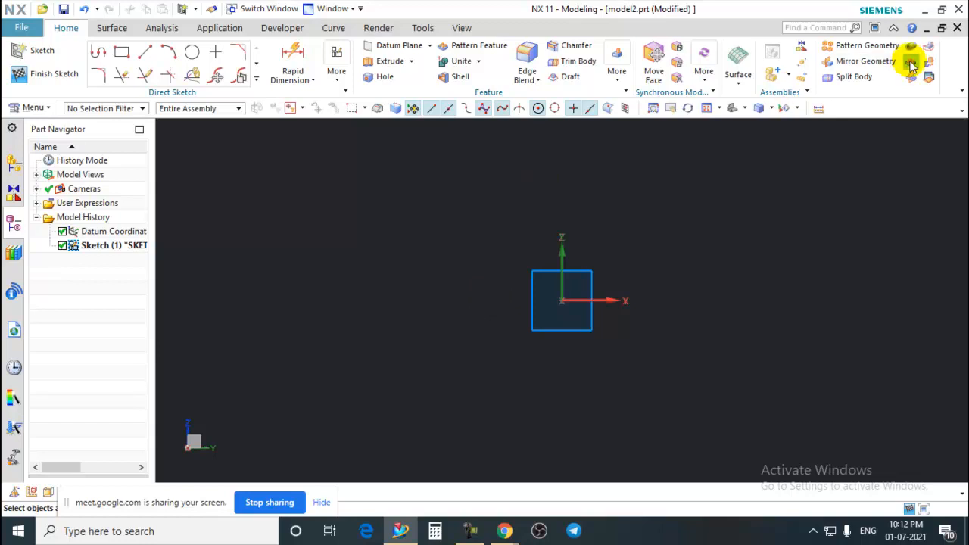
Shrink the NX window, minimise it and the browser, and open image 0 from the desktop folder NX 15 Day Class
click(943, 9)
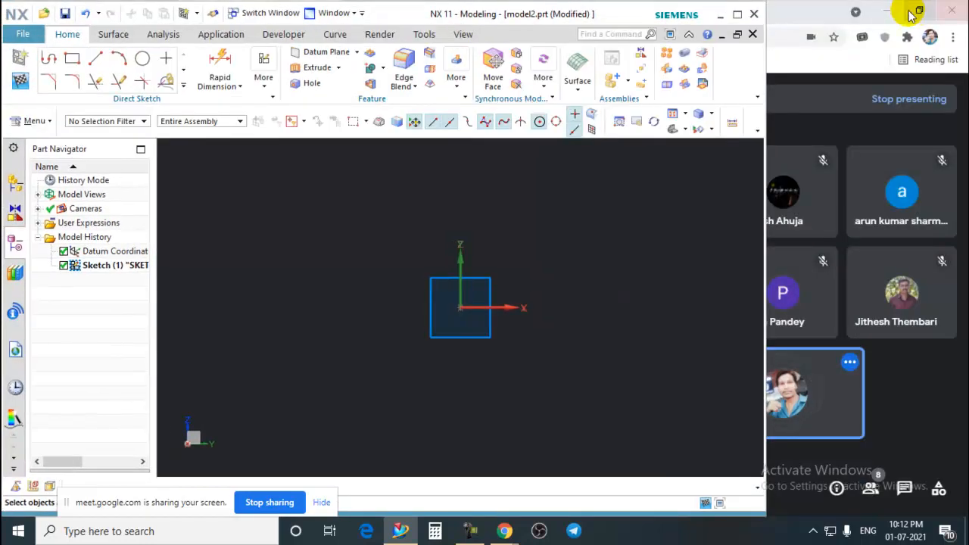
click(889, 16)
click(721, 14)
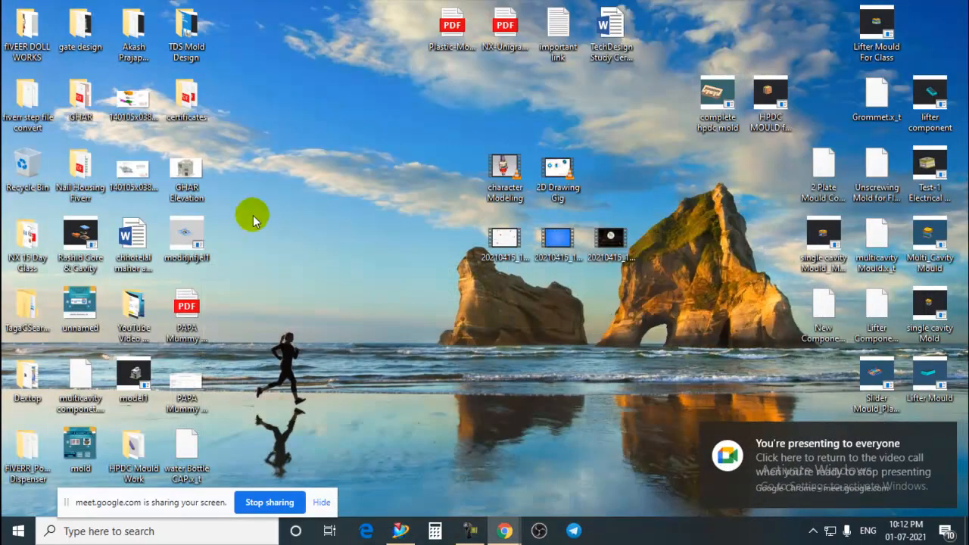
double_click(25, 241)
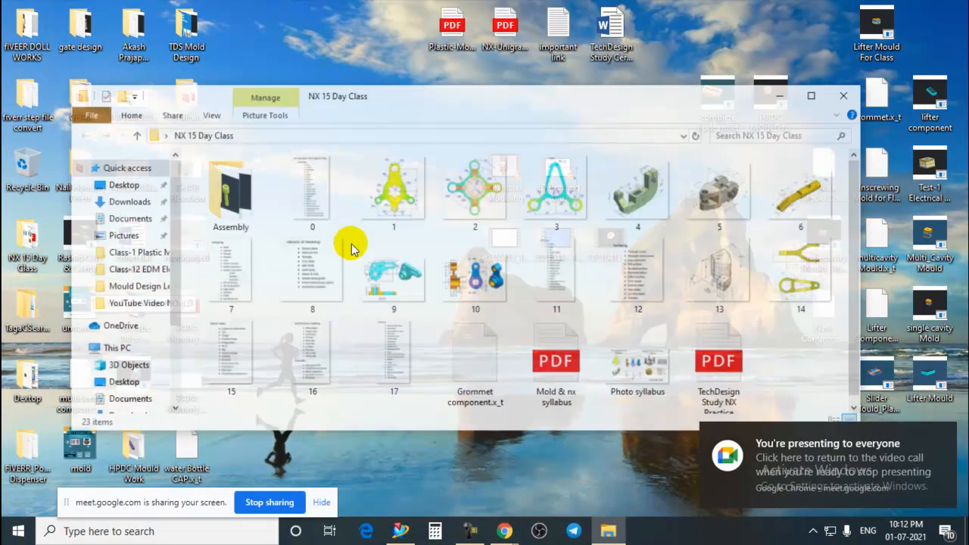
click(308, 207)
double_click(308, 207)
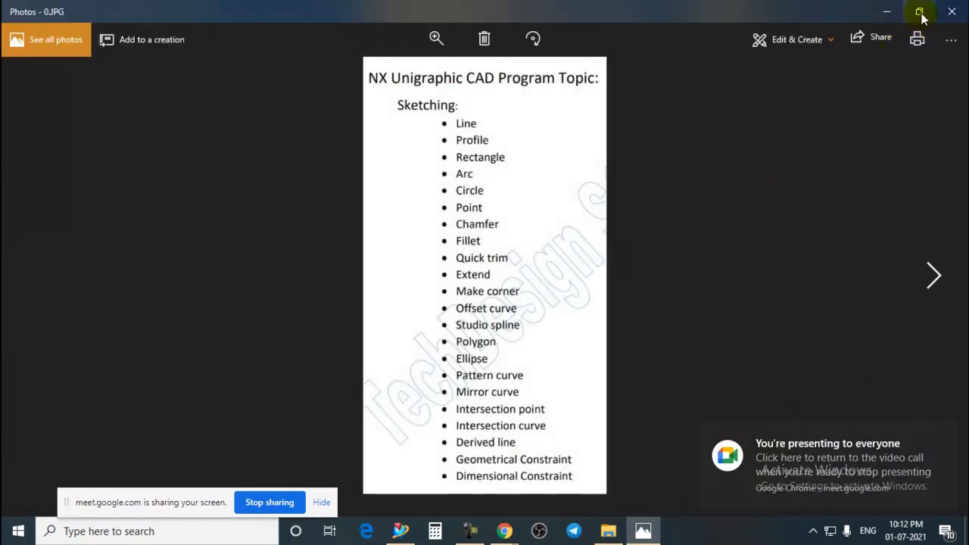
Arrange the sketching topic list image and the NX window side by side, and narrow the Part Navigator slightly
click(916, 9)
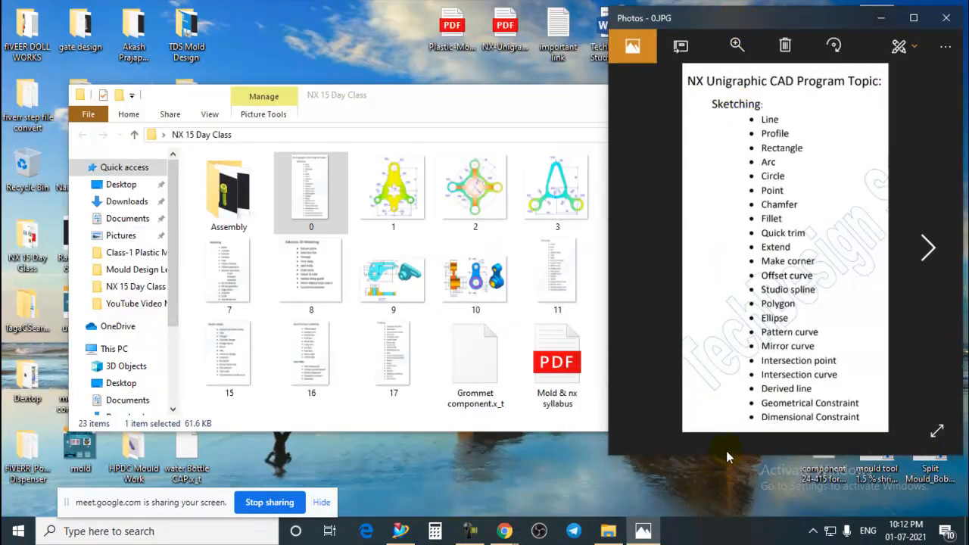
drag(725, 458, 724, 521)
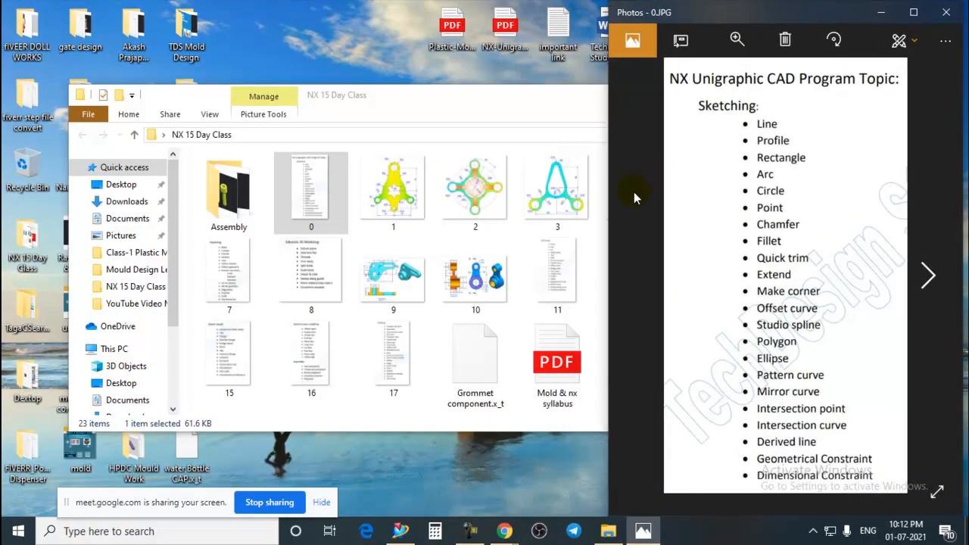
drag(690, 19, 781, 19)
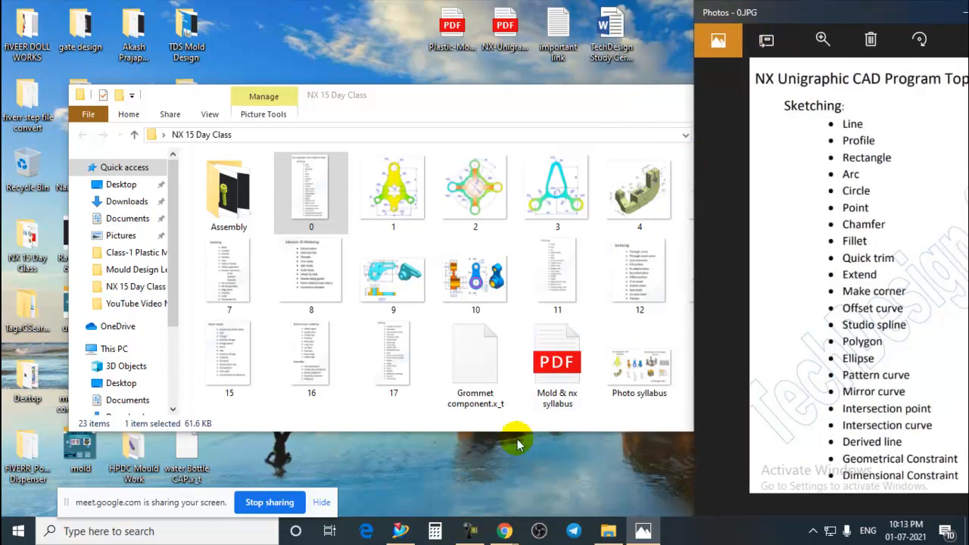
click(400, 530)
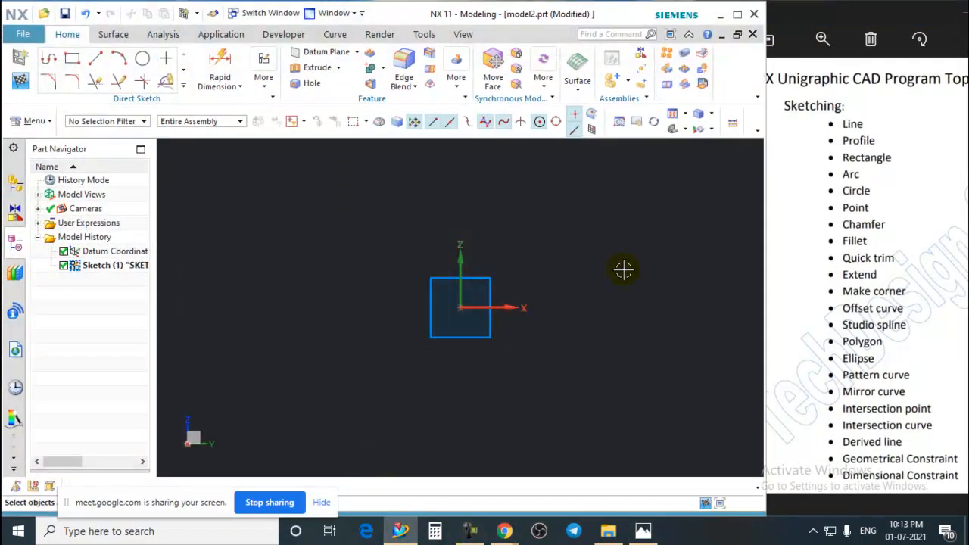
drag(763, 190, 780, 206)
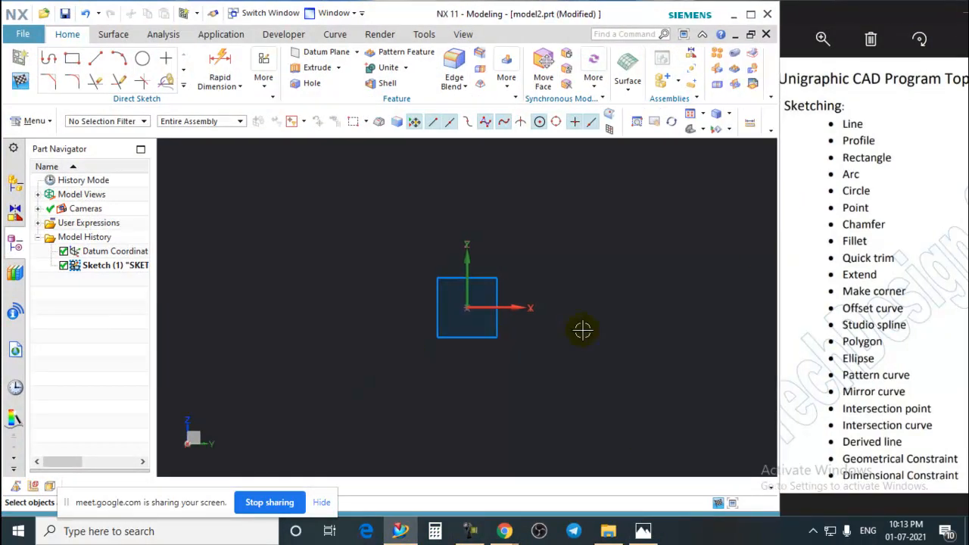
mouse_move(155, 325)
mouse_down()
mouse_move(134, 325)
mouse_move(145, 328)
mouse_up()
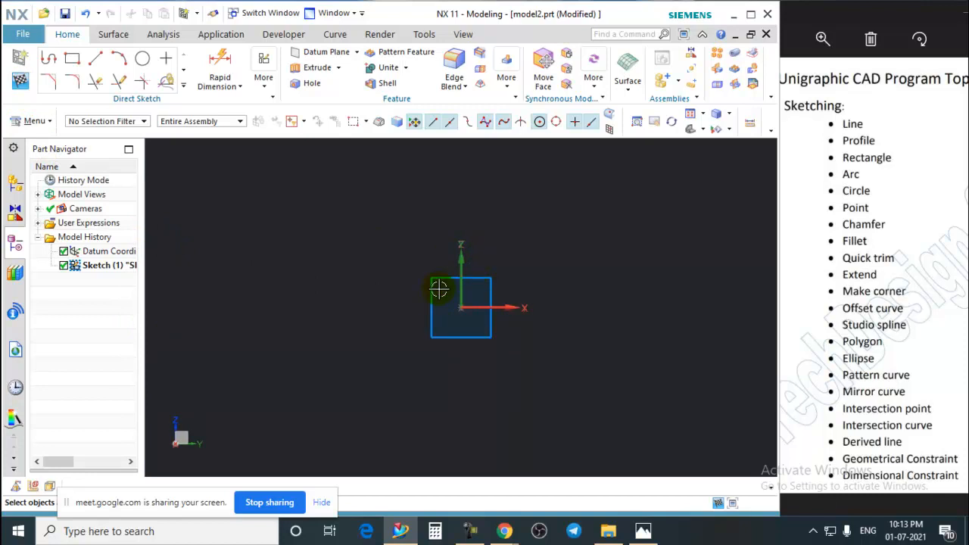
Finish the empty YZ-plane sketch and delete it from the model history
click(20, 80)
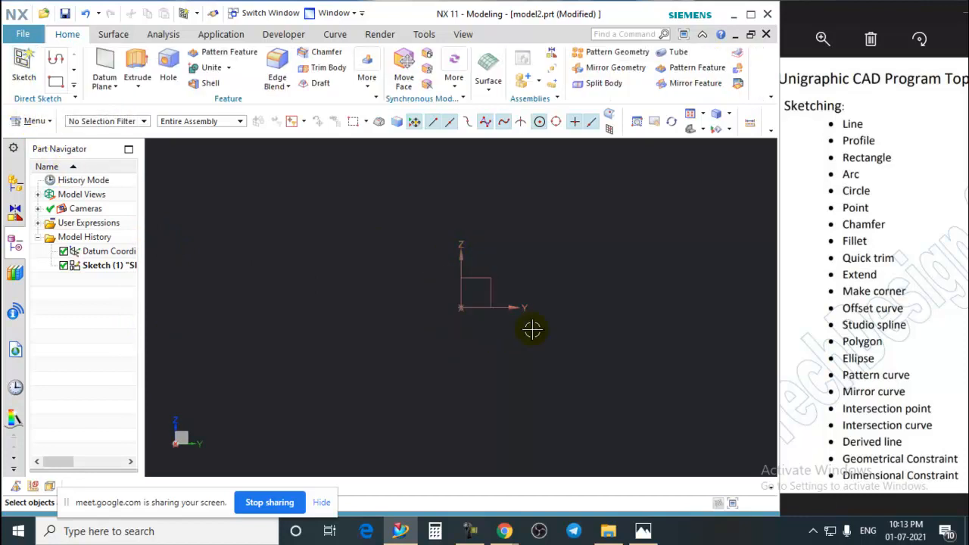
mouse_move(533, 329)
middle_down()
mouse_move(482, 353)
mouse_move(487, 381)
mouse_move(449, 350)
mouse_move(481, 351)
middle_up()
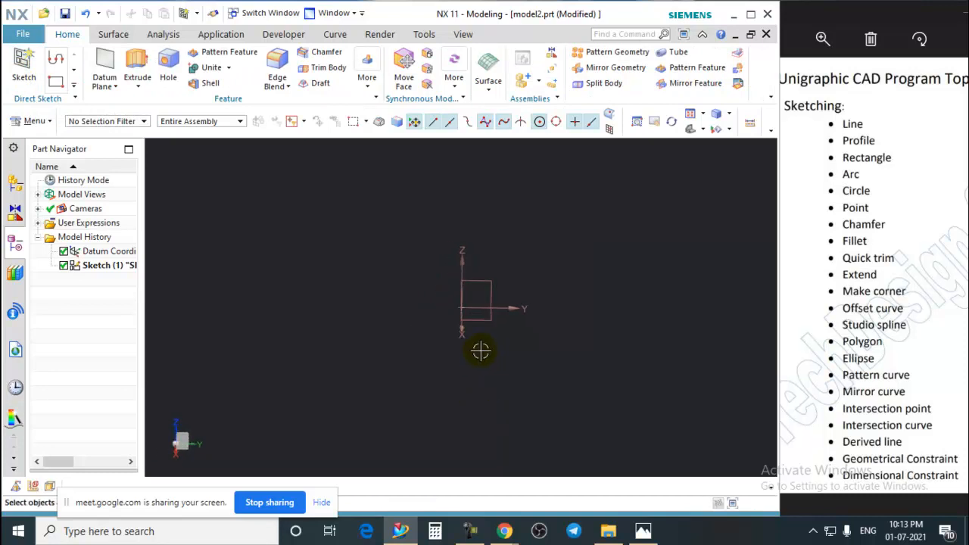
click(98, 265)
key(Delete)
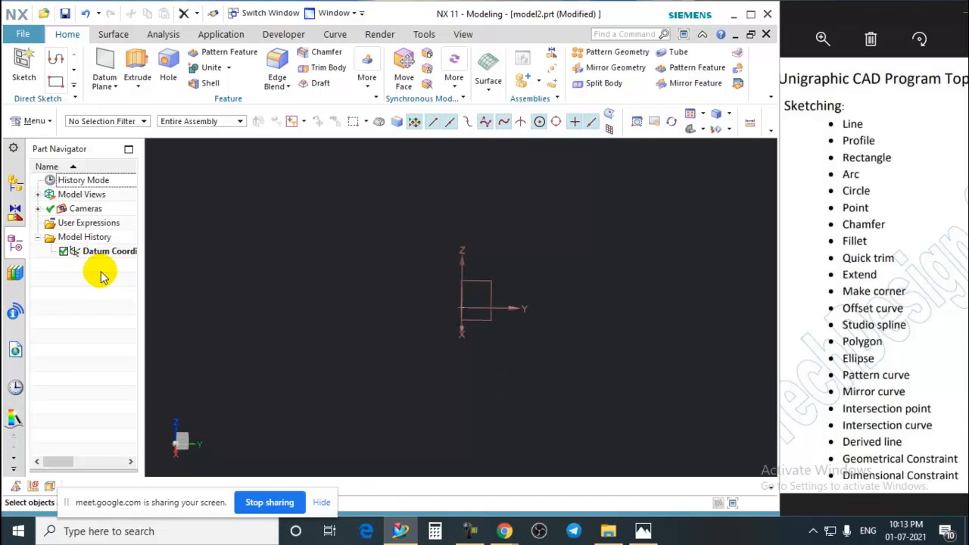
Create an On Plane sketch on the XZ plane of the datum coordinate system
click(24, 67)
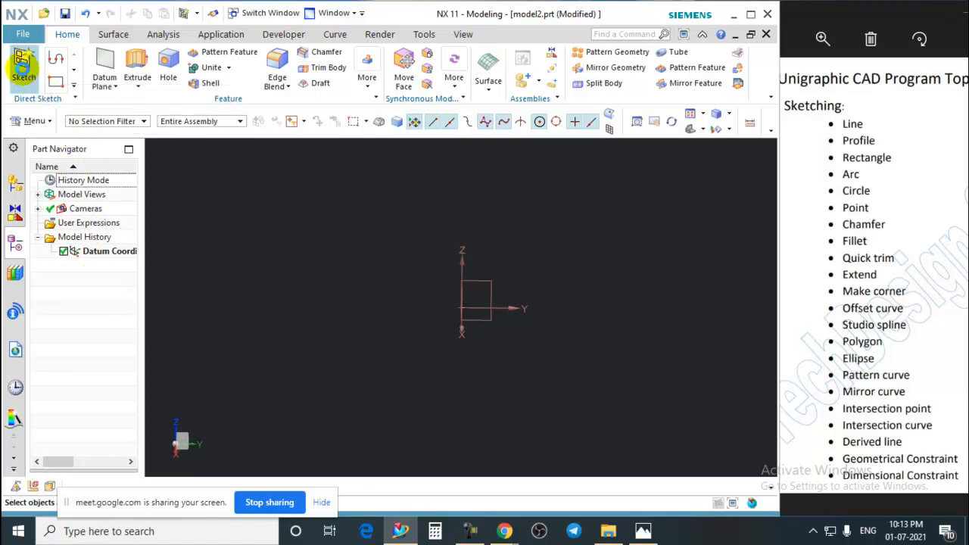
mouse_move(482, 322)
middle_down()
mouse_move(536, 372)
mouse_move(534, 407)
mouse_move(545, 367)
mouse_move(521, 366)
mouse_move(531, 368)
middle_up()
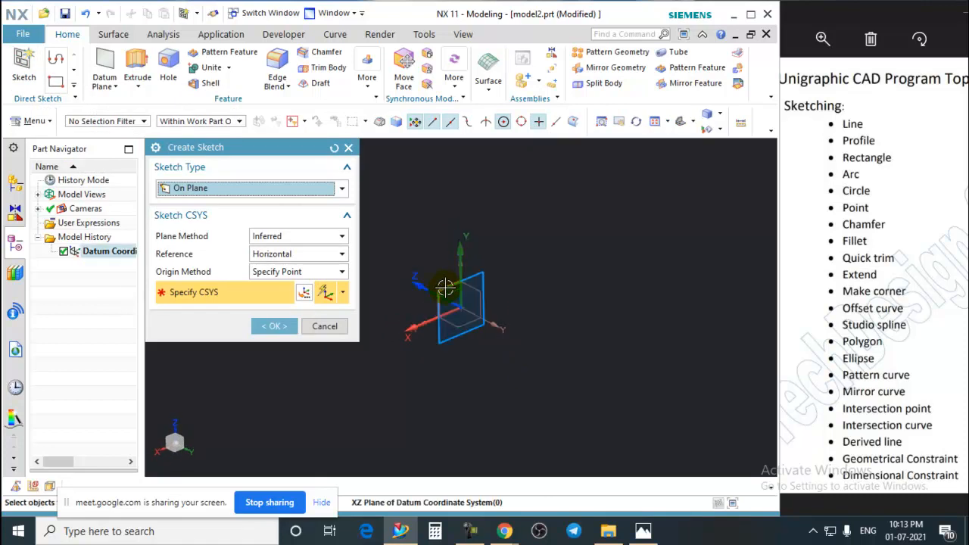
click(447, 285)
click(272, 325)
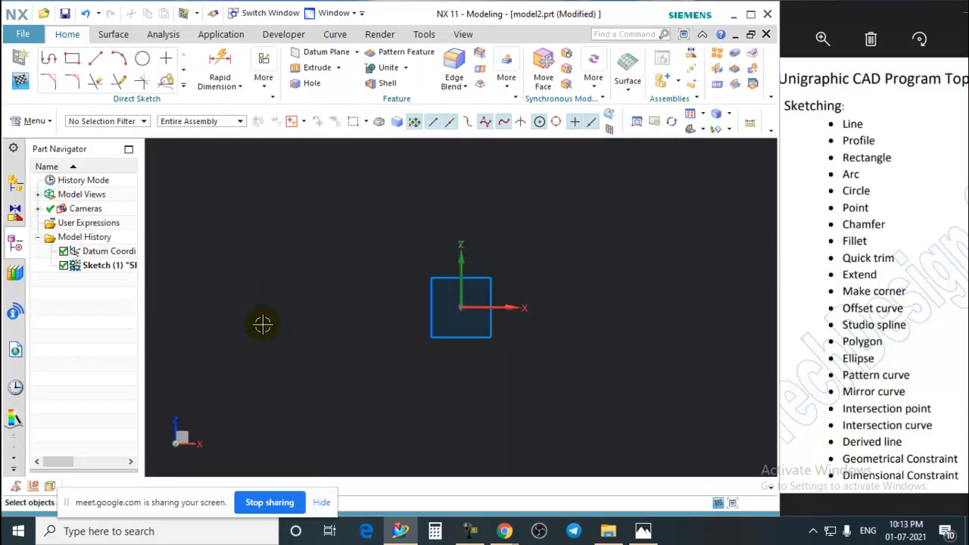
Examine the sketch command groups Curve, Edit Curve and More Curve without starting a command
mouse_move(546, 377)
middle_down()
mouse_move(522, 387)
mouse_move(610, 390)
middle_up()
mouse_move(536, 399)
middle_down()
mouse_move(558, 407)
mouse_move(555, 394)
mouse_move(567, 387)
mouse_move(567, 396)
middle_up()
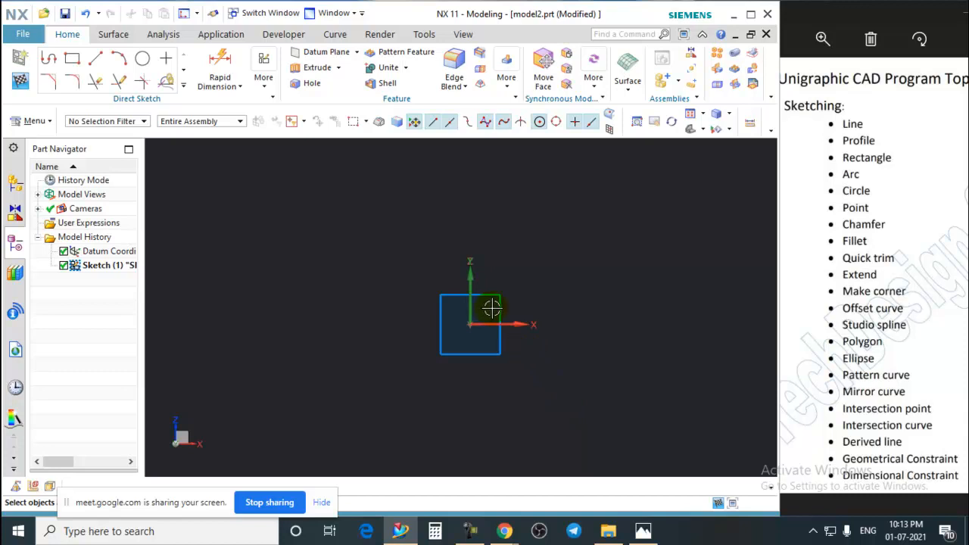
shift+middle_drag(493, 309, 503, 302)
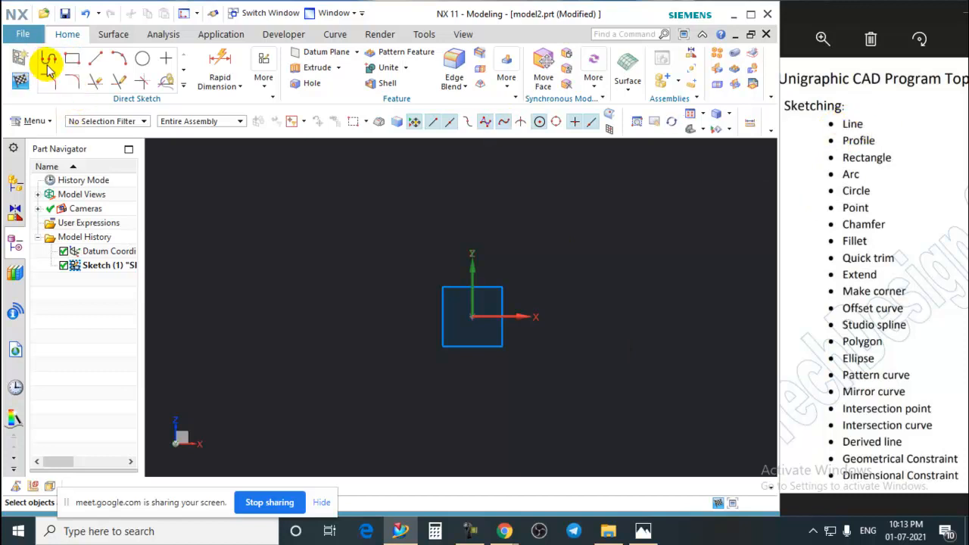
click(183, 85)
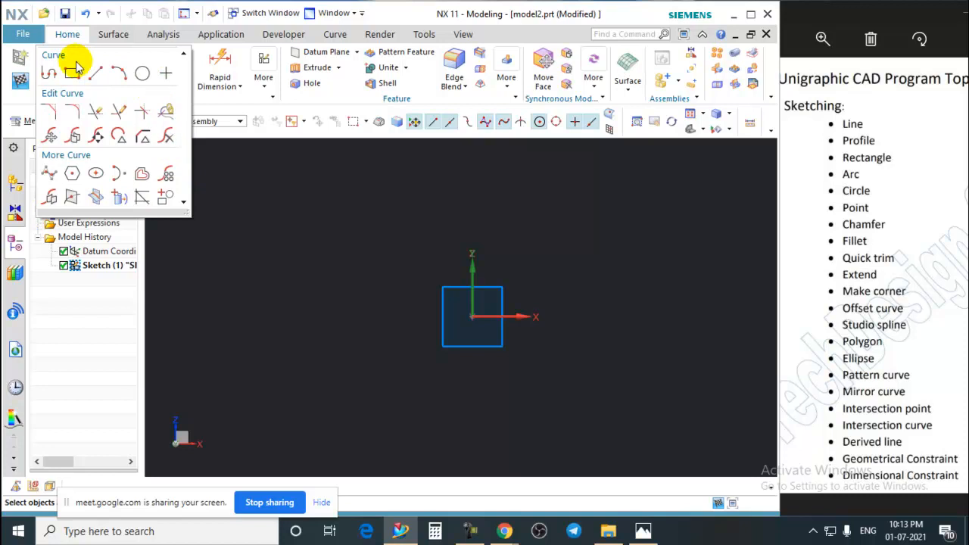
click(608, 251)
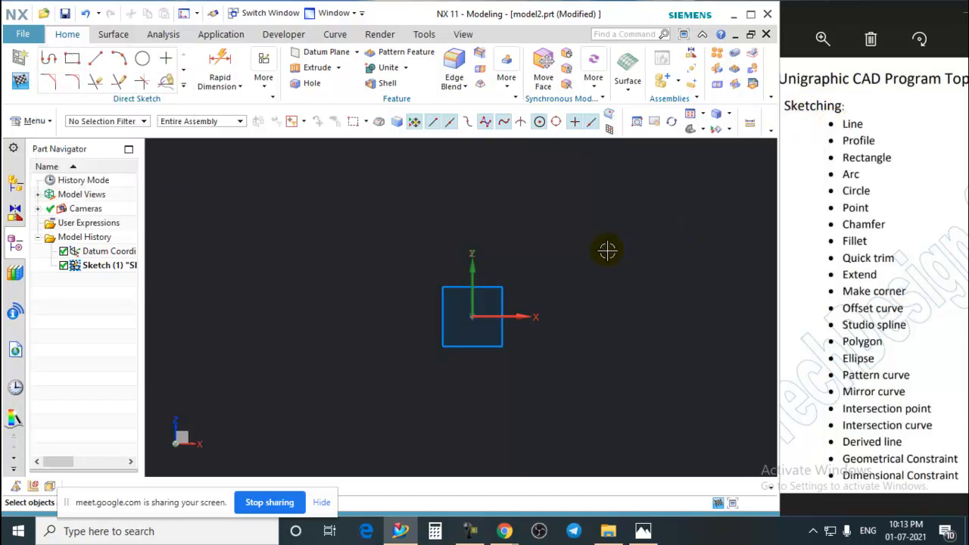
key(l)
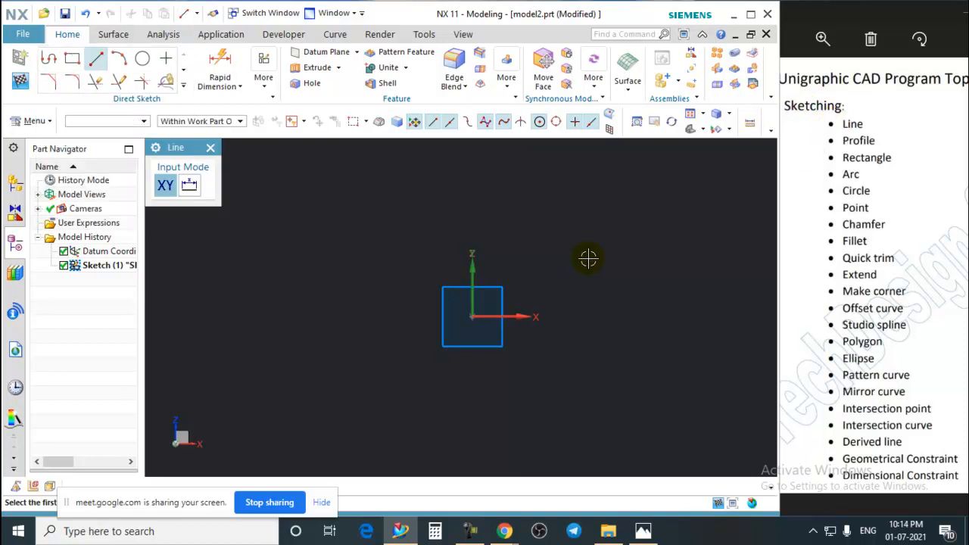
click(210, 149)
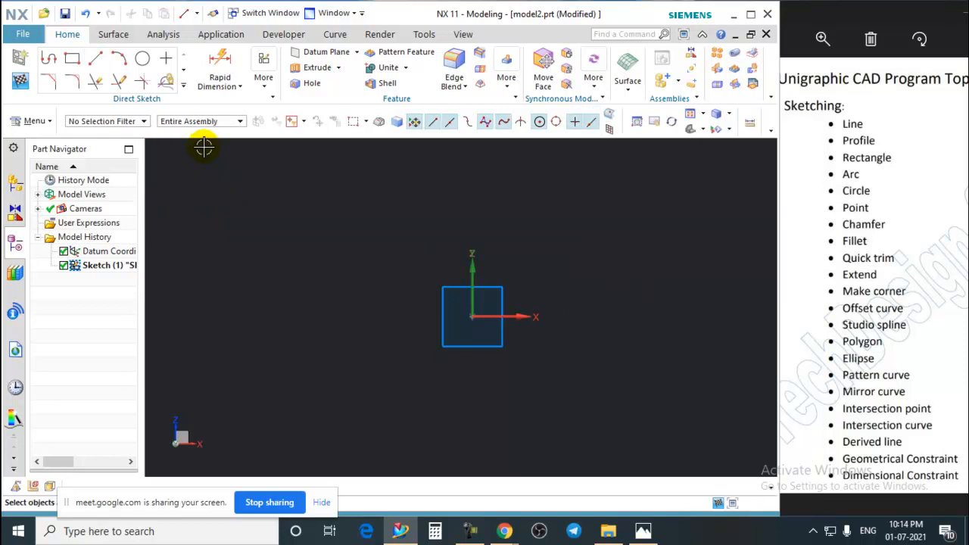
key(l)
click(210, 147)
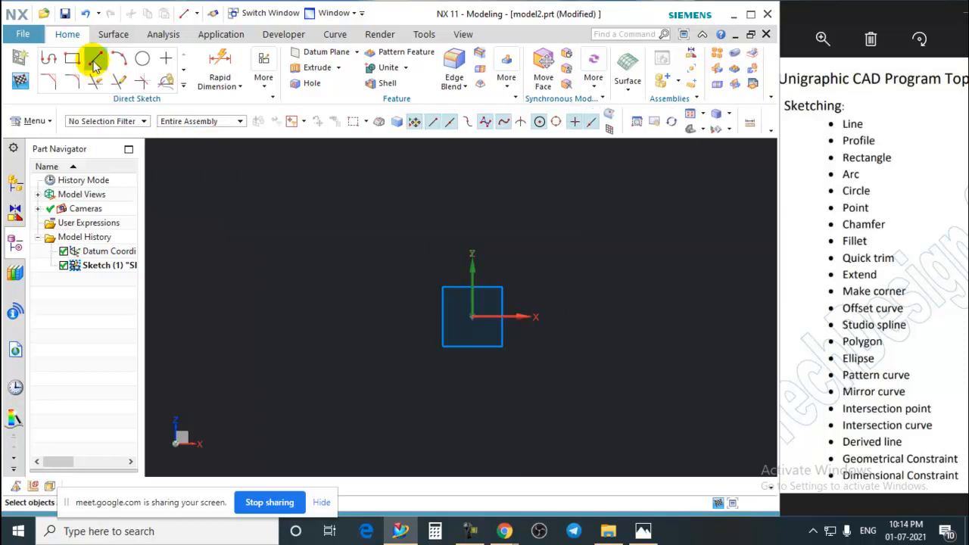
Draw a horizontal line about 115 mm long from the sketch origin along the X axis, and close the Line command
click(96, 61)
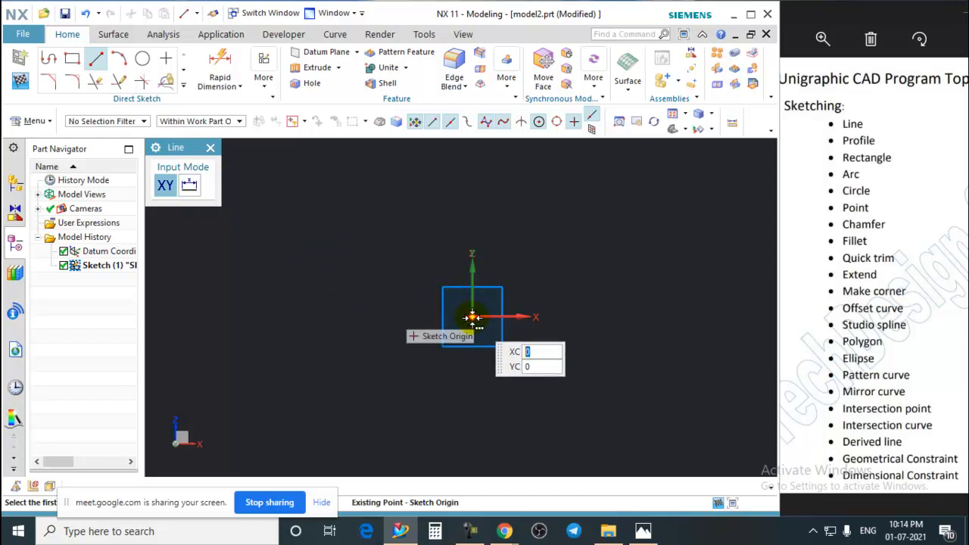
click(471, 316)
click(513, 302)
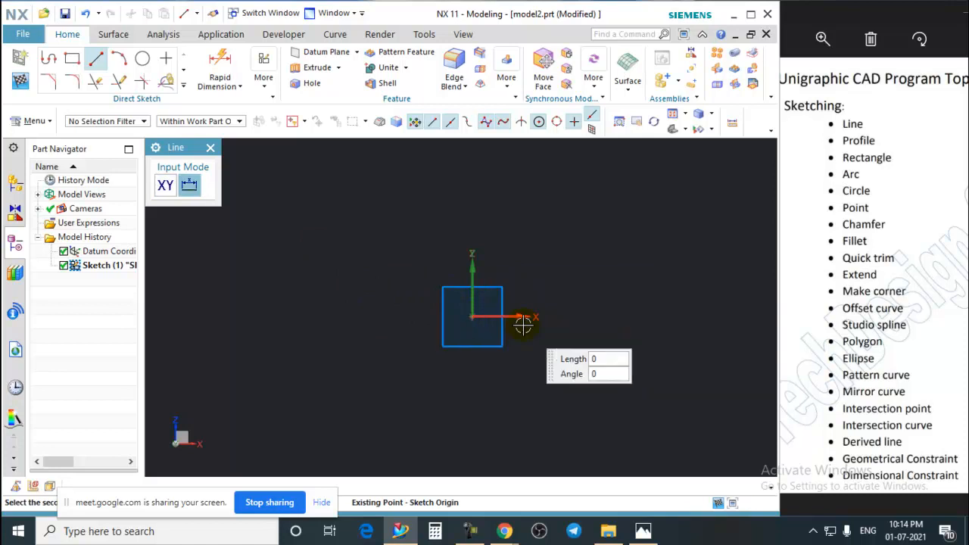
click(650, 317)
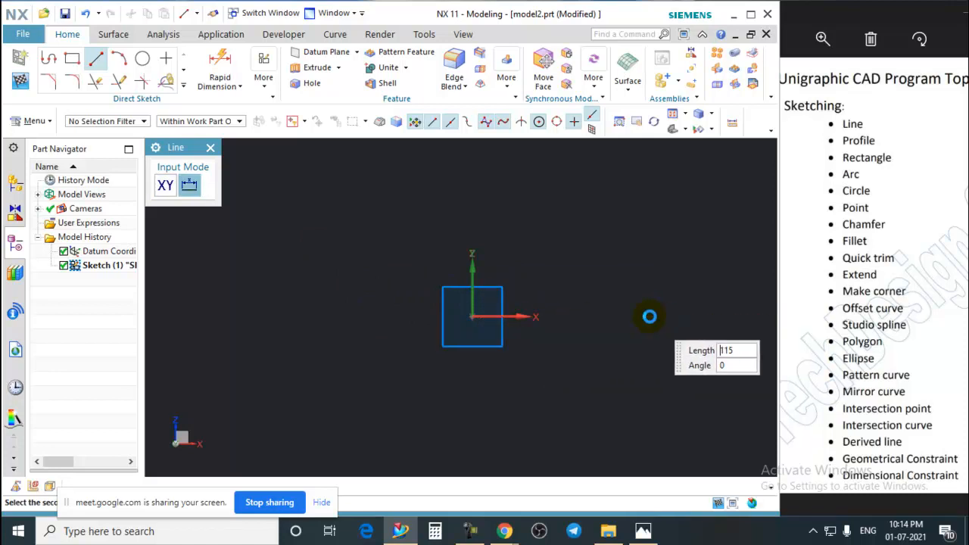
click(210, 150)
scroll(425, 303, down, 3)
scroll(518, 339, up, 4)
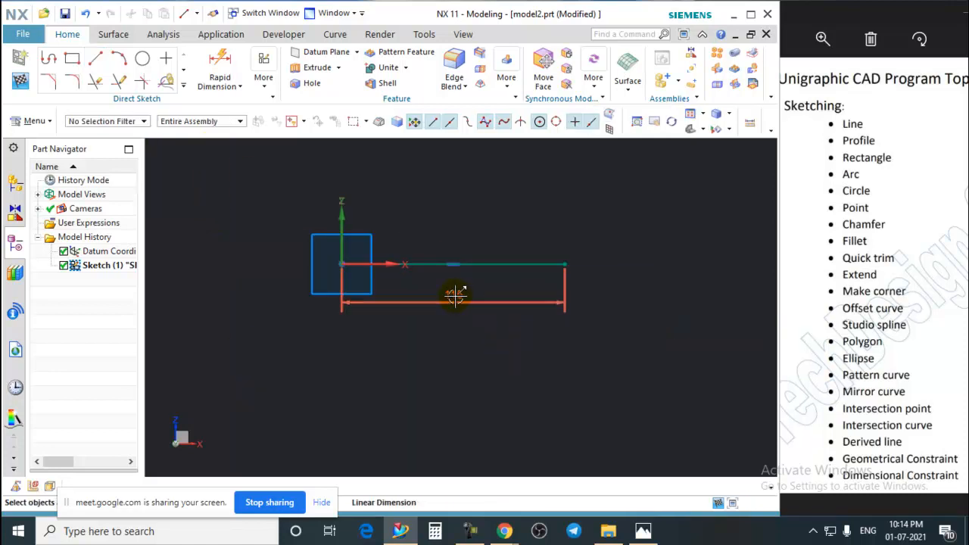
Shorten the horizontal line to about 106.6 mm by moving its free endpoint toward the sketch origin
scroll(477, 322, down, 3)
scroll(473, 317, up, 3)
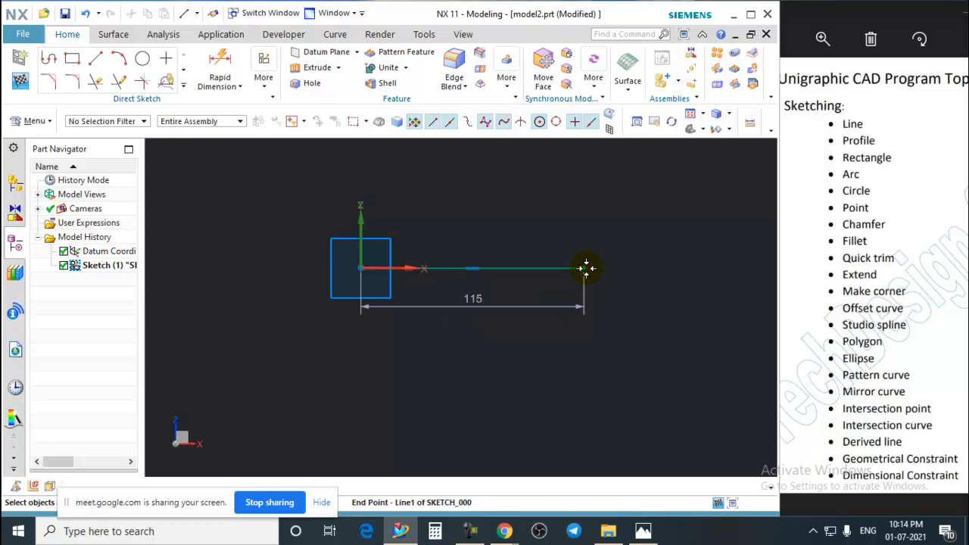
mouse_move(585, 268)
mouse_down()
mouse_move(504, 262)
mouse_move(683, 270)
mouse_move(586, 285)
mouse_move(729, 269)
mouse_move(568, 268)
mouse_up()
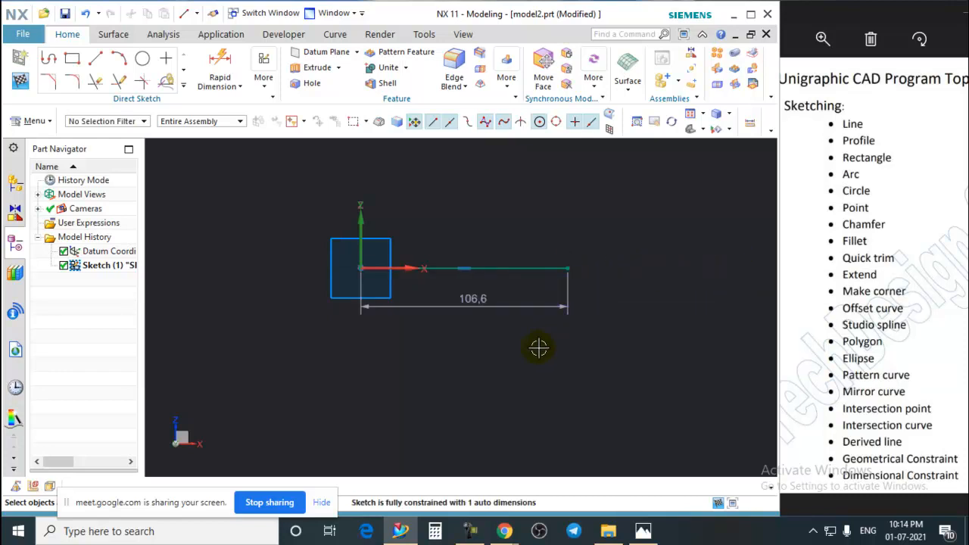
Set the horizontal line's length dimension to 100 mm and close the Linear Dimension dialog
click(478, 300)
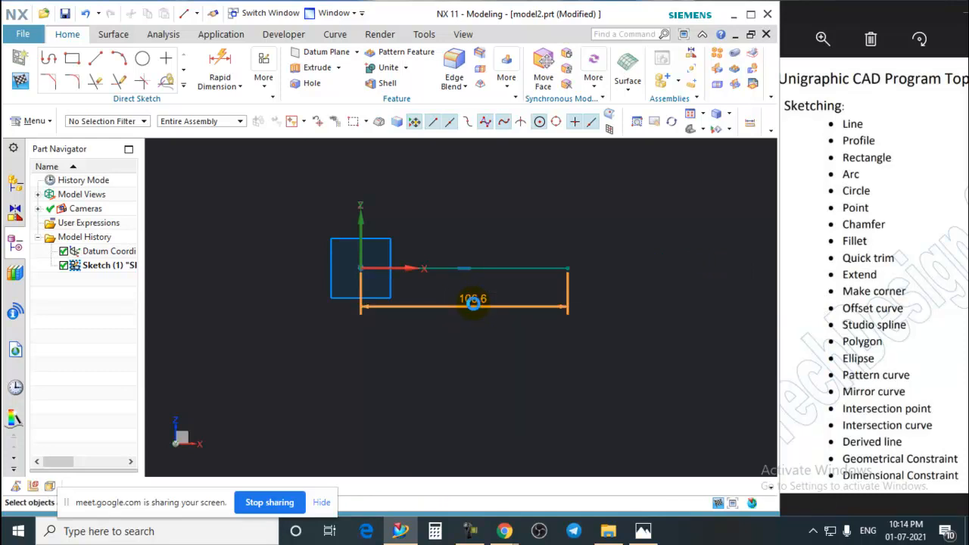
double_click(472, 301)
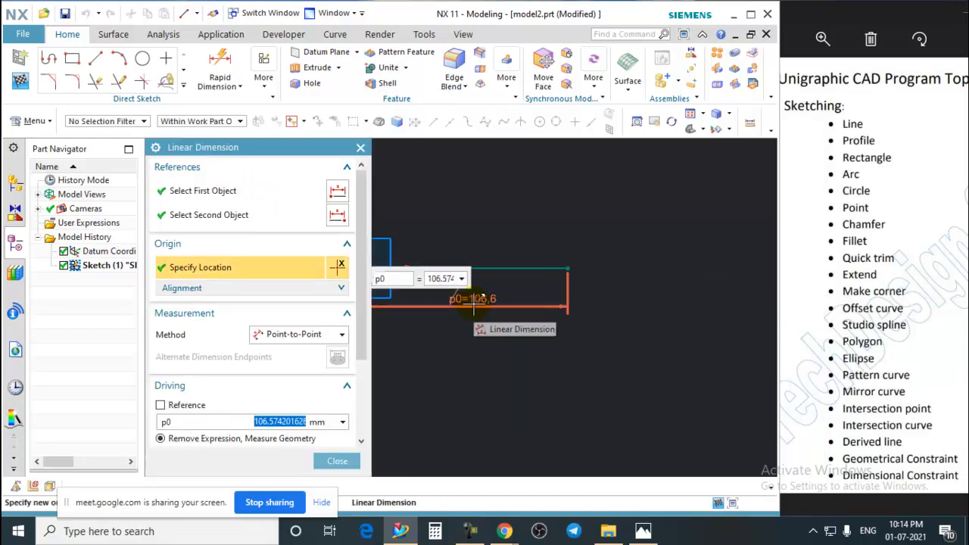
text(100)
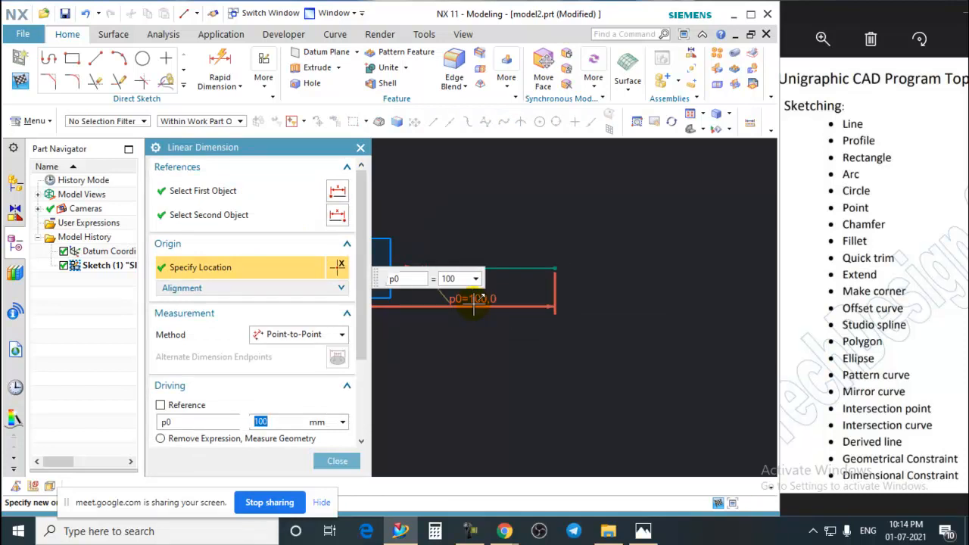
key(Return)
click(337, 461)
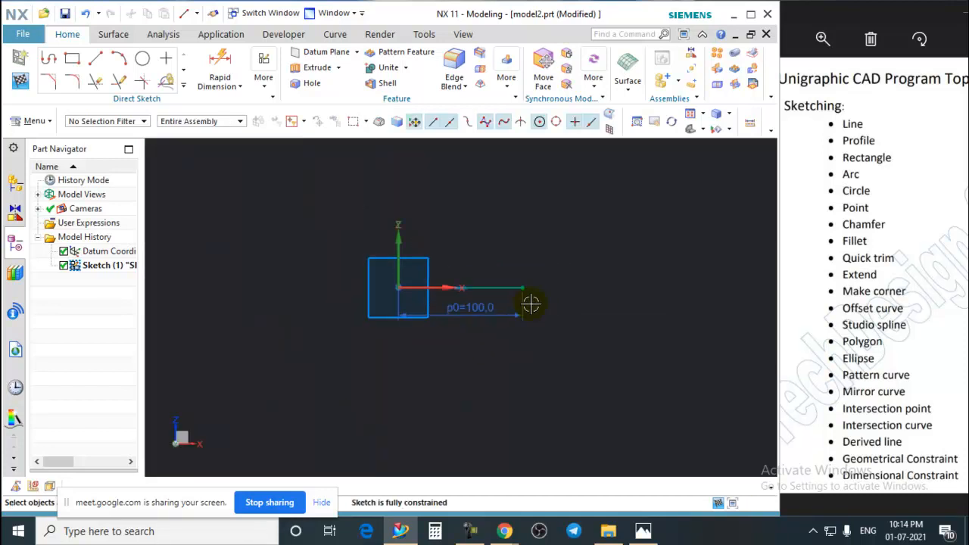
scroll(487, 320, up, 2)
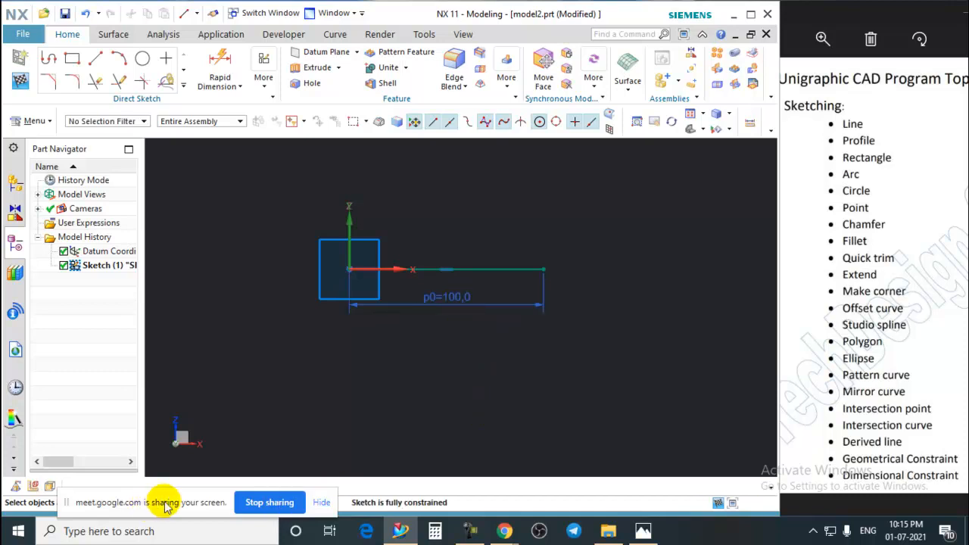
Delete the driving length dimension of the horizontal line
drag(152, 503, 104, 510)
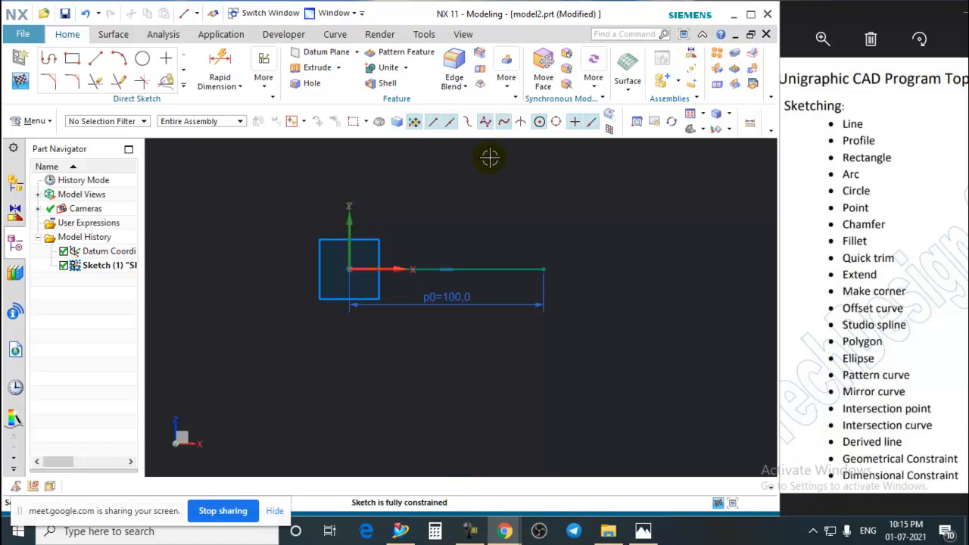
click(472, 301)
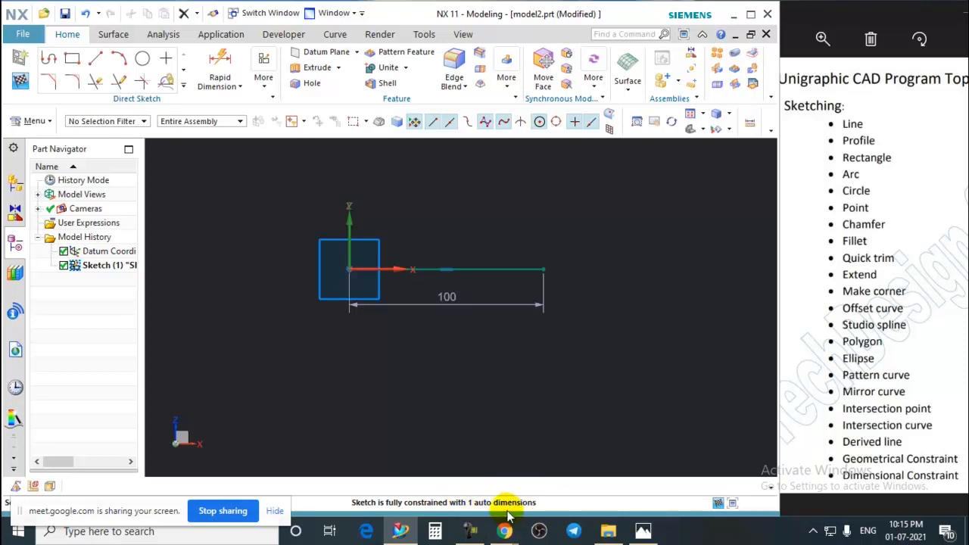
mouse_move(406, 522)
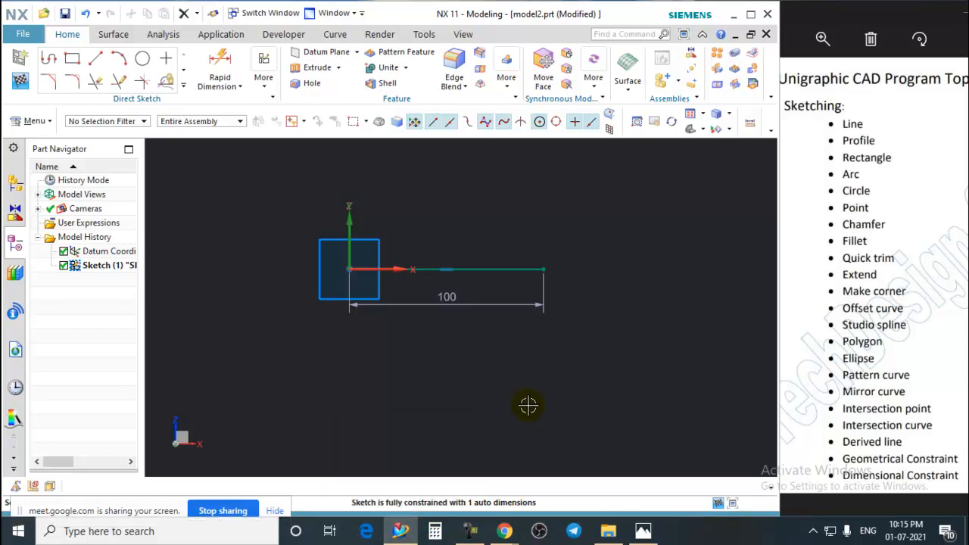
Set the horizontal line's automatic length dimension to 50 mm and close the dimension dialog
click(448, 295)
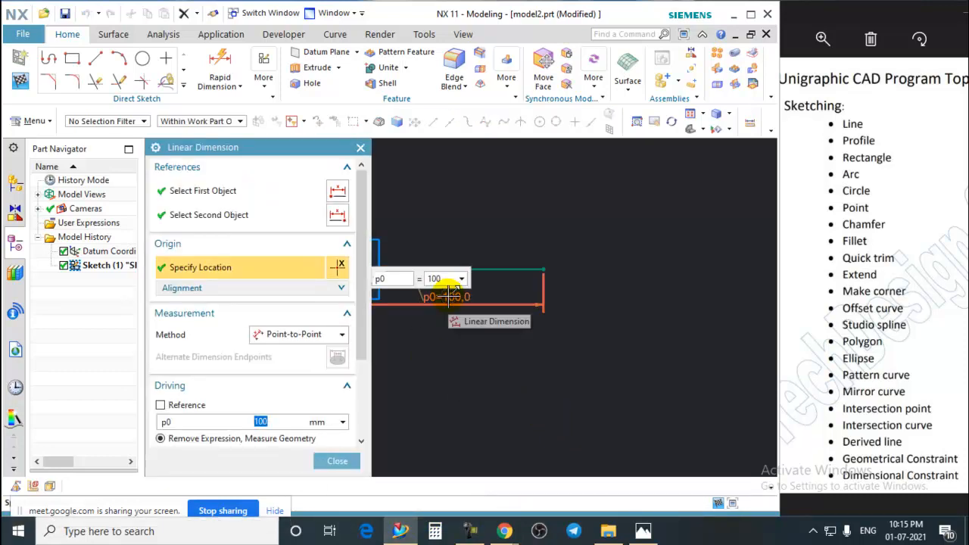
text(50)
click(338, 461)
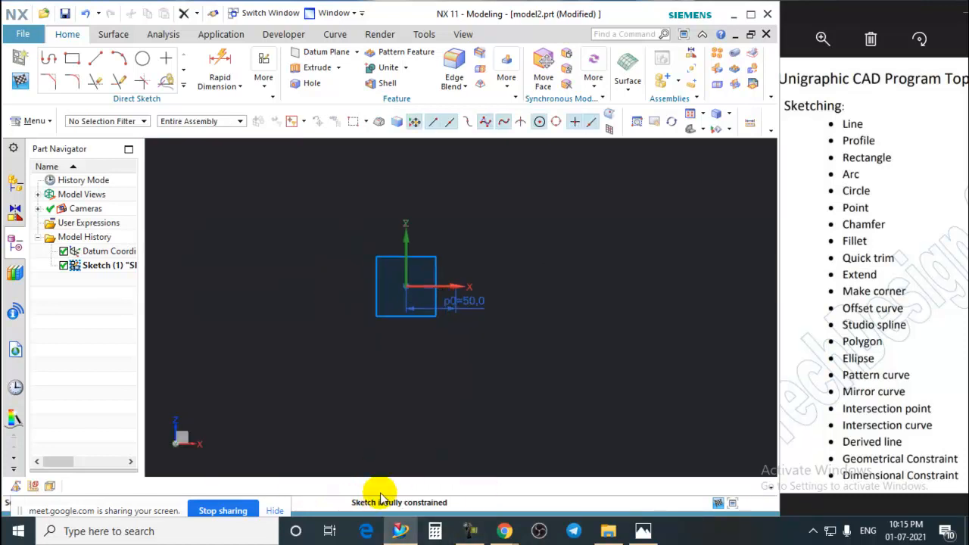
scroll(455, 327, up, 3)
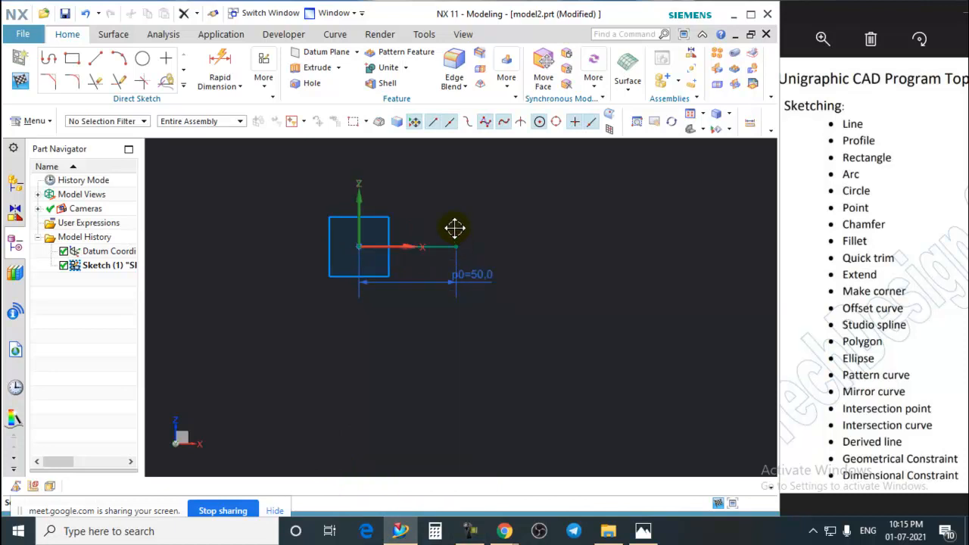
scroll(472, 278, up, 4)
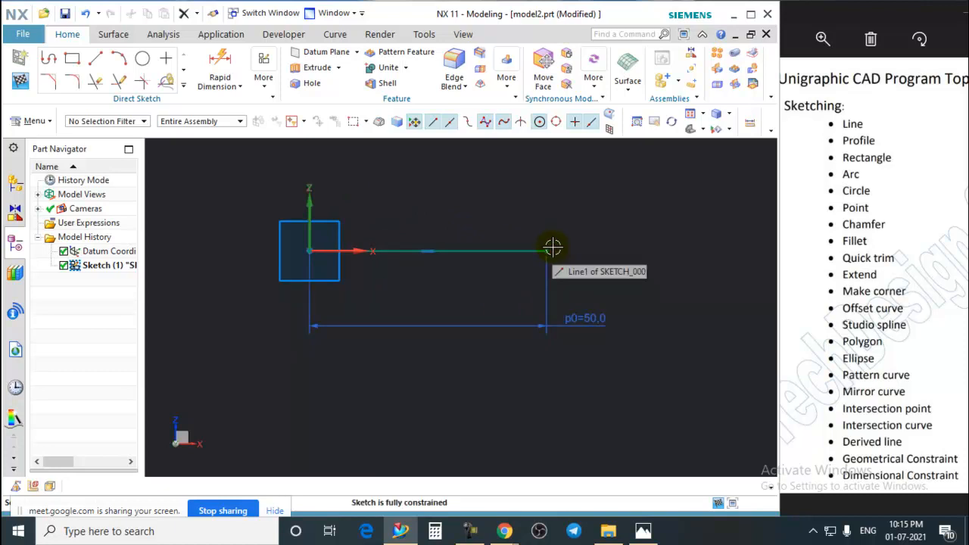
scroll(475, 295, down, 2)
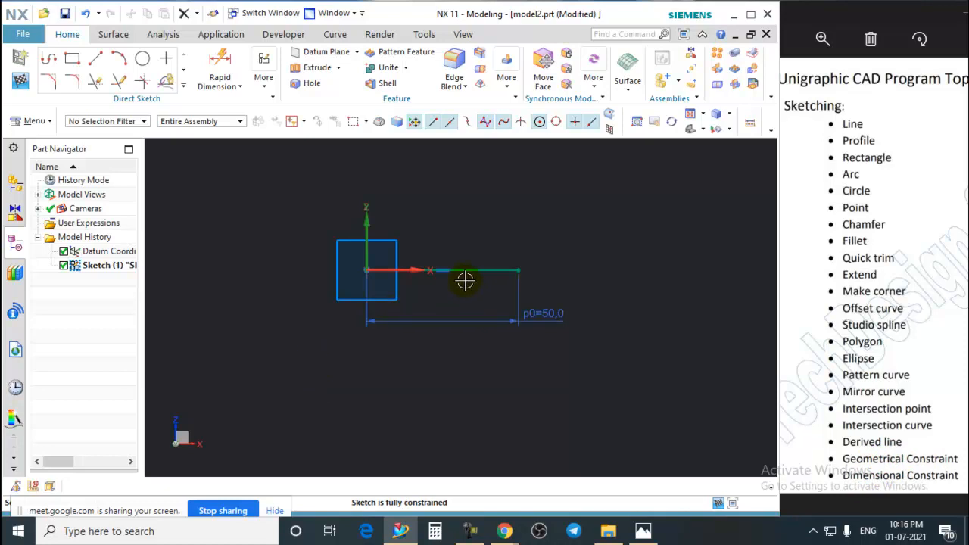
scroll(378, 365, down, 3)
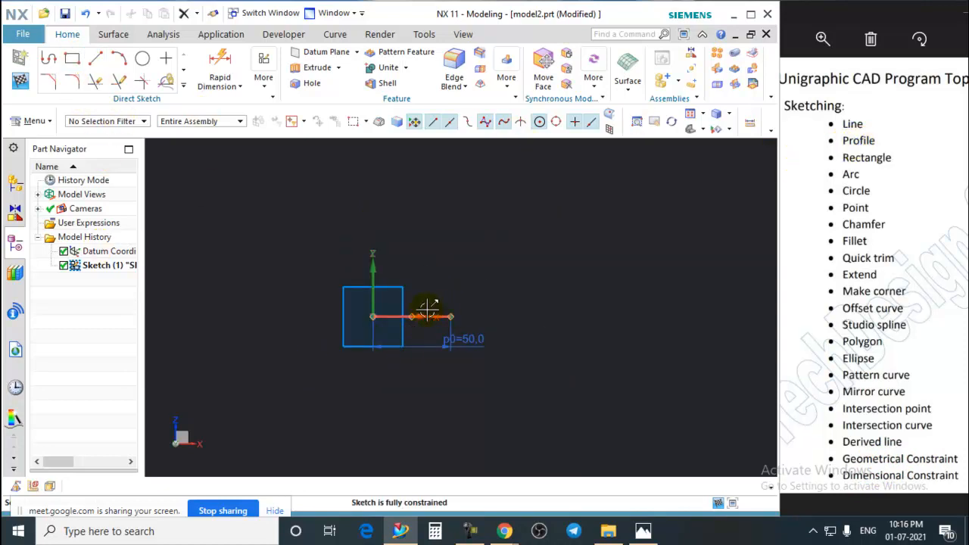
scroll(445, 303, down, 4)
scroll(446, 299, up, 7)
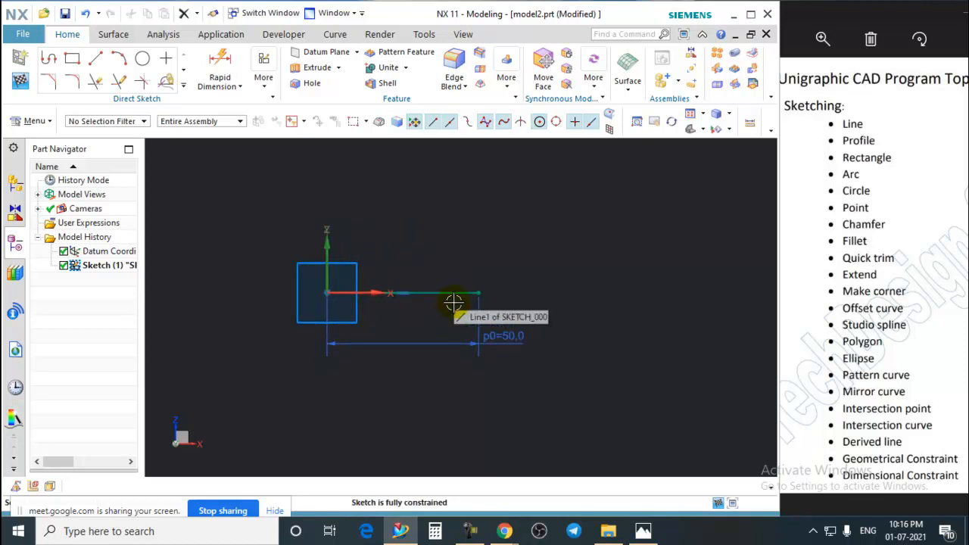
Draw a separate horizontal line about 58 mm long and a line about 52 mm downward from its end, and undo both
click(95, 58)
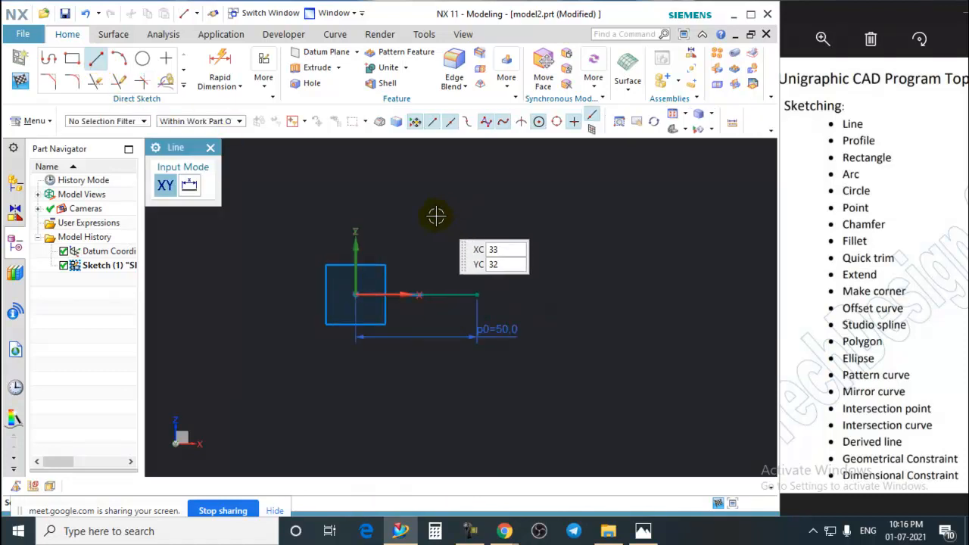
click(436, 217)
click(578, 217)
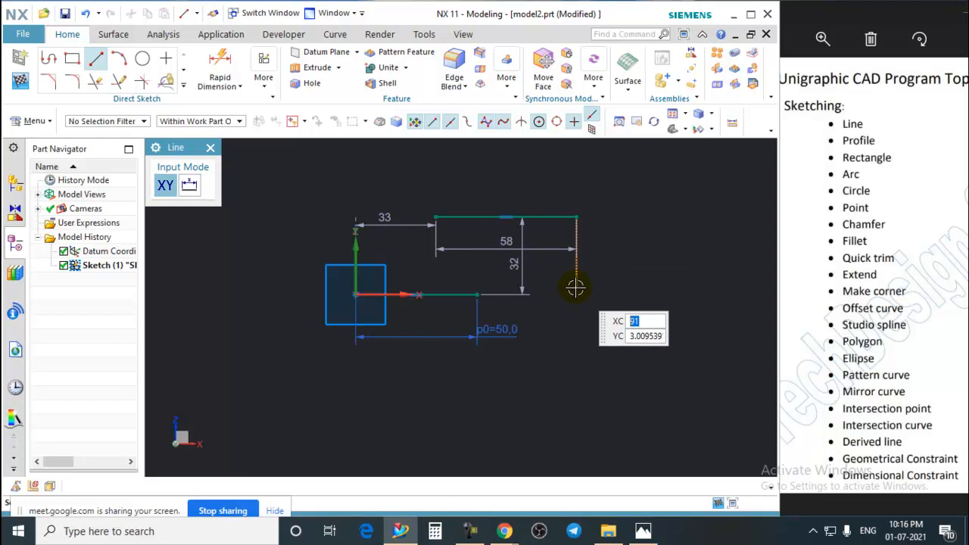
click(578, 217)
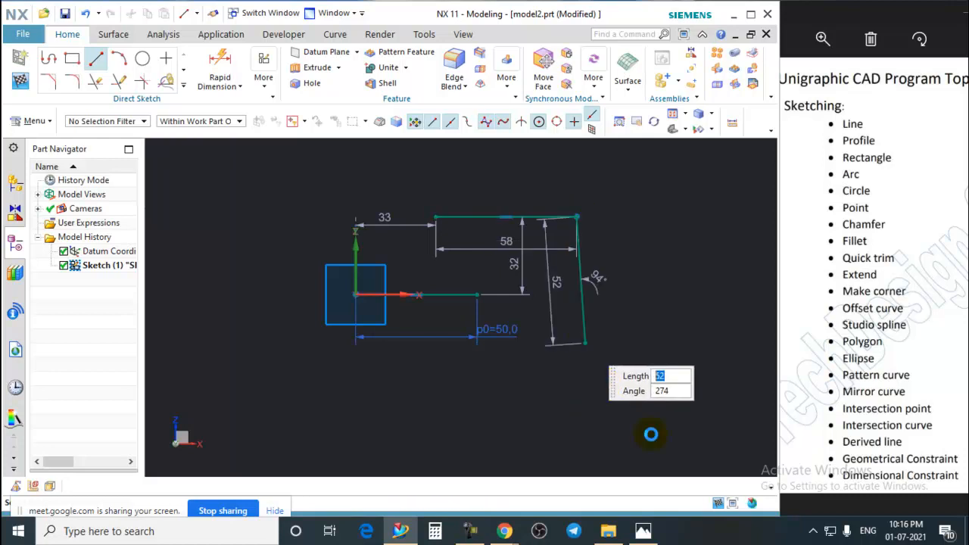
key(Escape)
click(209, 144)
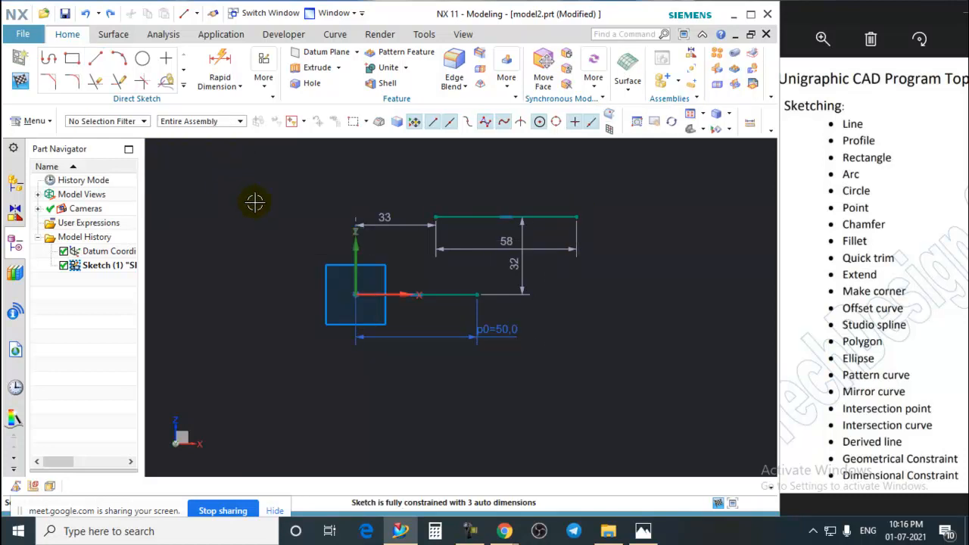
Start a Profile at the sketch origin with connected segments about 41 mm upward, 37 mm across and 17 mm downward
click(48, 59)
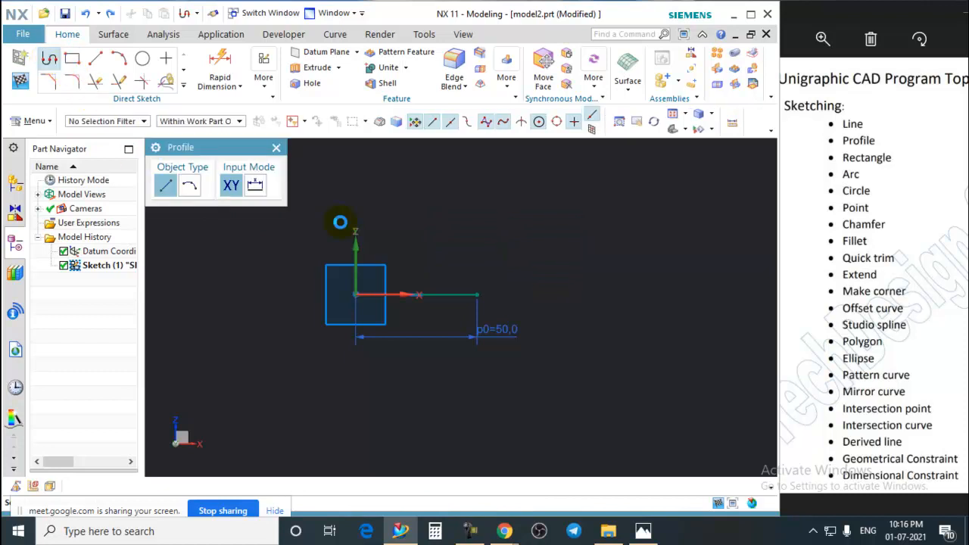
click(355, 294)
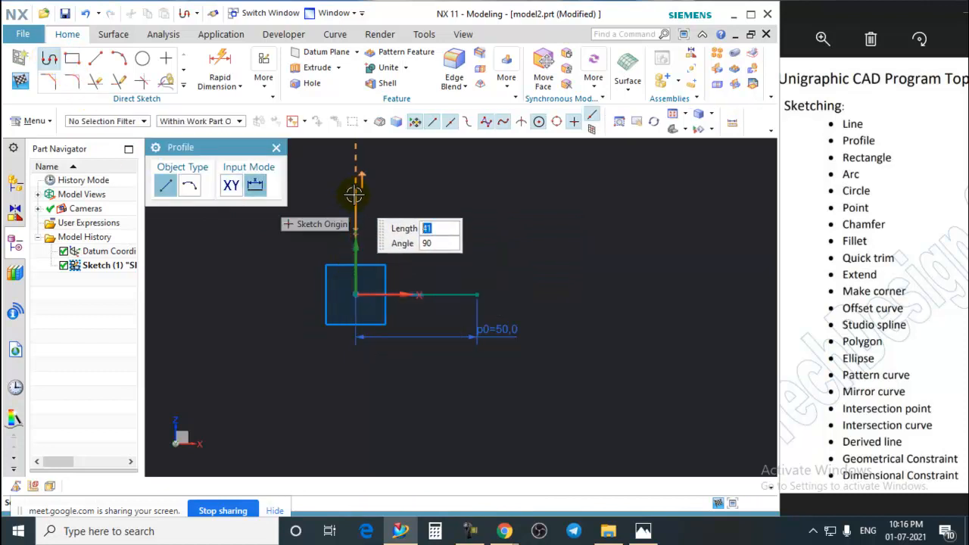
click(355, 195)
click(445, 196)
click(445, 236)
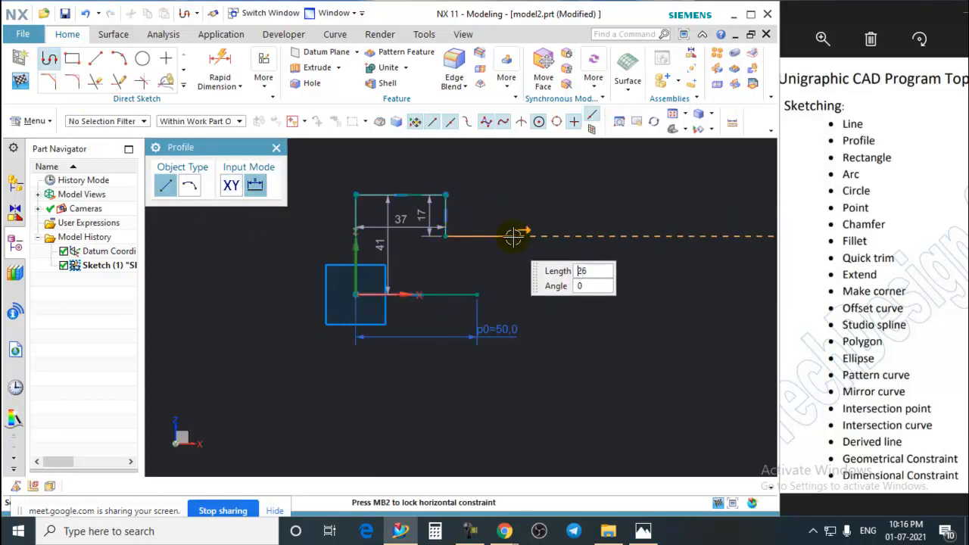
Continue the profile about 33 mm across, 14 mm down, 30 mm across, 22.5 mm up, 32 mm across and 49 mm down, and end it
click(526, 236)
click(526, 269)
click(598, 270)
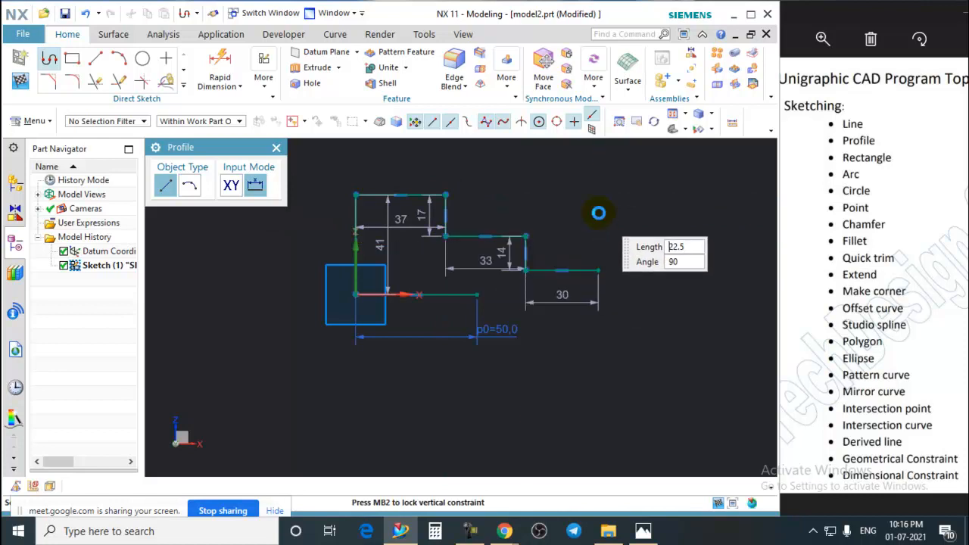
click(598, 216)
click(676, 216)
click(676, 333)
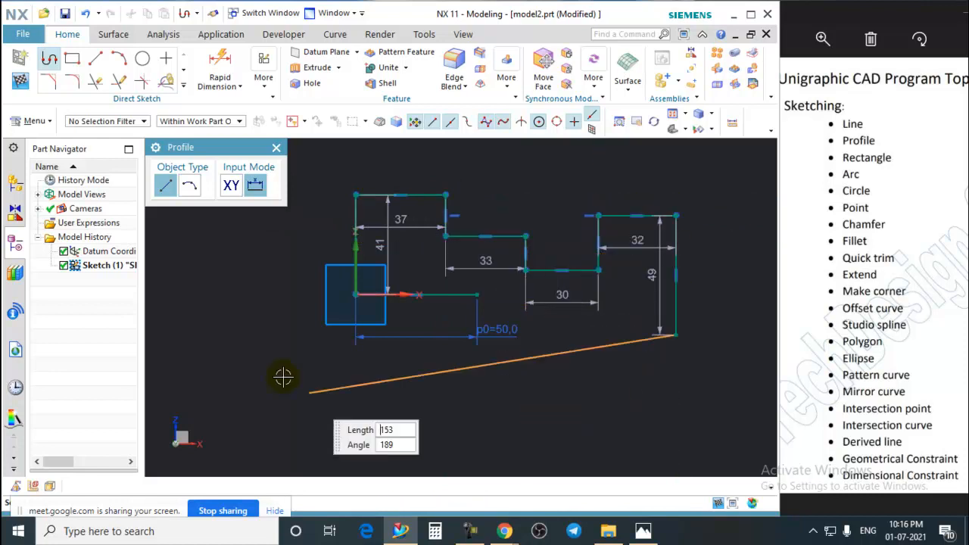
click(277, 149)
Reshape the stepped profile by moving its segments, making the first vertical about 55.6 mm, the top about 21.1 mm and the lowest horizontal about 41.5 mm
scroll(630, 278, down, 4)
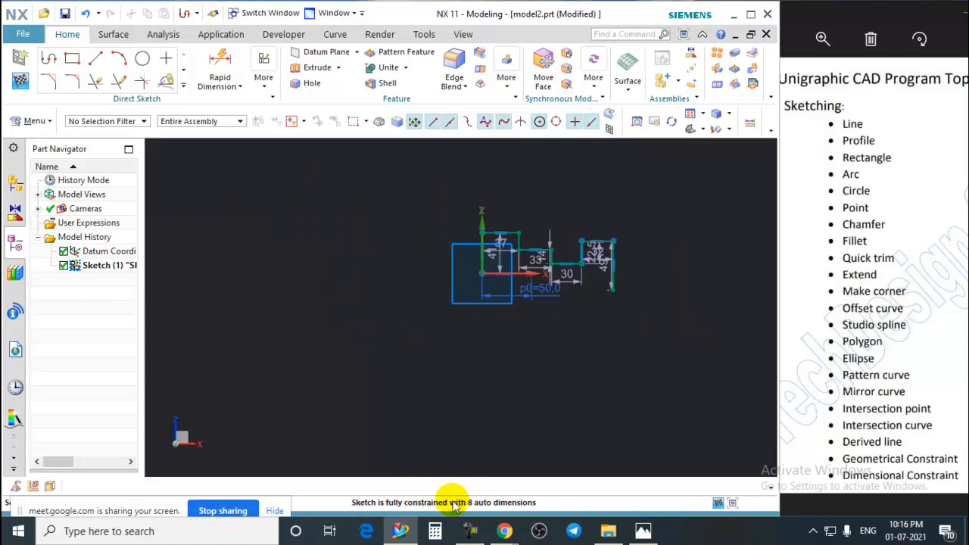
scroll(588, 277, up, 5)
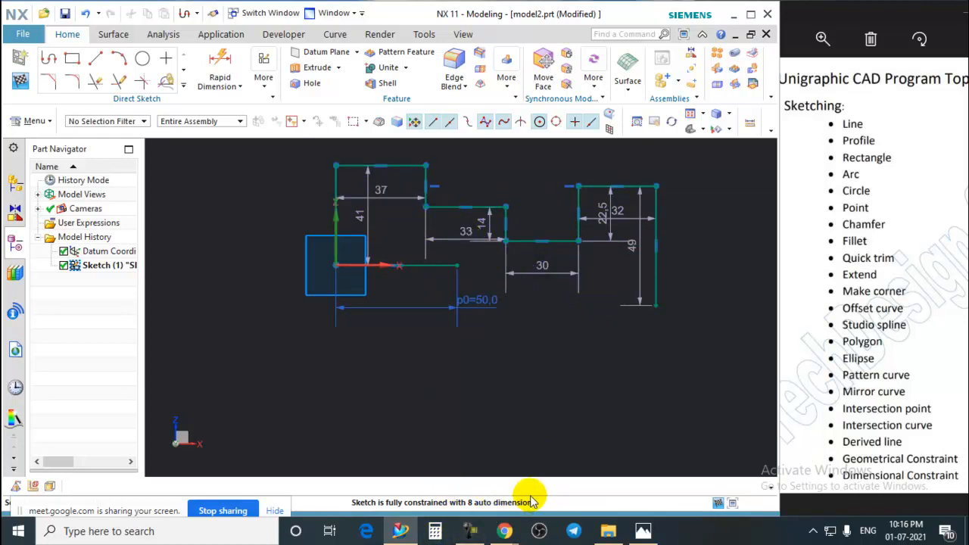
mouse_move(385, 164)
mouse_down()
mouse_move(405, 169)
mouse_move(461, 229)
mouse_move(384, 178)
mouse_move(336, 205)
mouse_move(341, 151)
mouse_move(337, 163)
mouse_up()
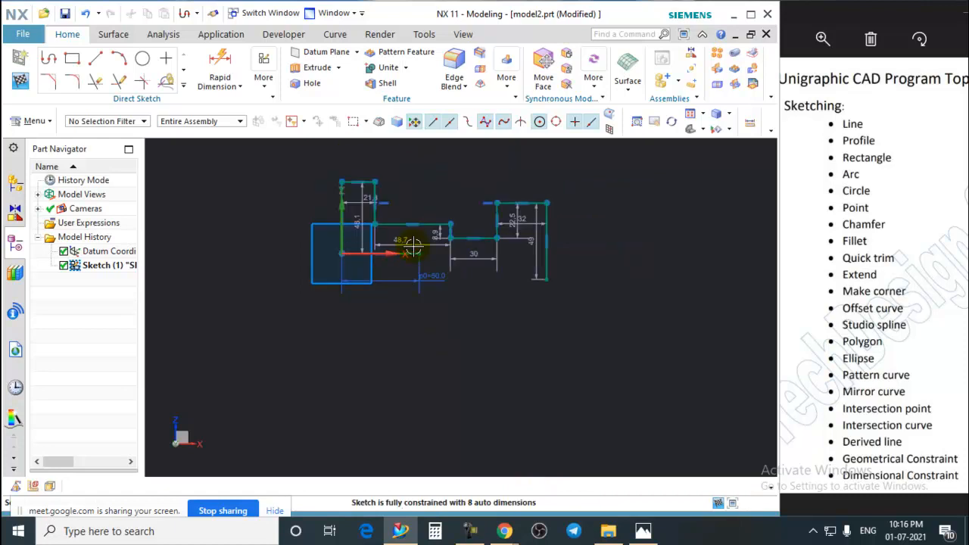
mouse_move(478, 247)
mouse_down()
mouse_move(484, 318)
mouse_move(475, 245)
mouse_up()
mouse_move(527, 196)
mouse_down()
mouse_move(540, 247)
mouse_move(551, 162)
mouse_move(548, 190)
mouse_move(549, 179)
mouse_up()
drag(417, 190, 410, 212)
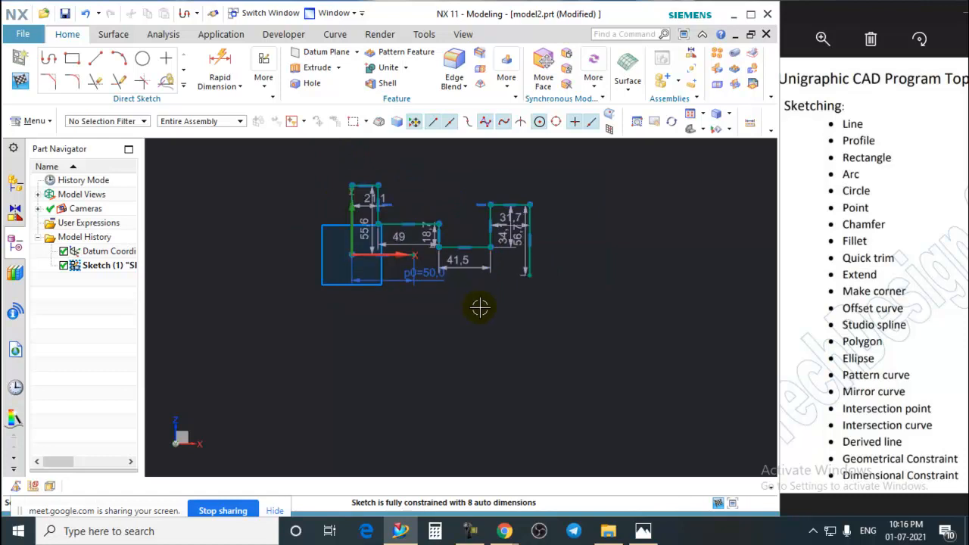
Set the height of the profile's first vertical segment to 50 mm and close the dimension dialog
scroll(417, 265, up, 2)
scroll(488, 414, down, 2)
scroll(389, 267, up, 3)
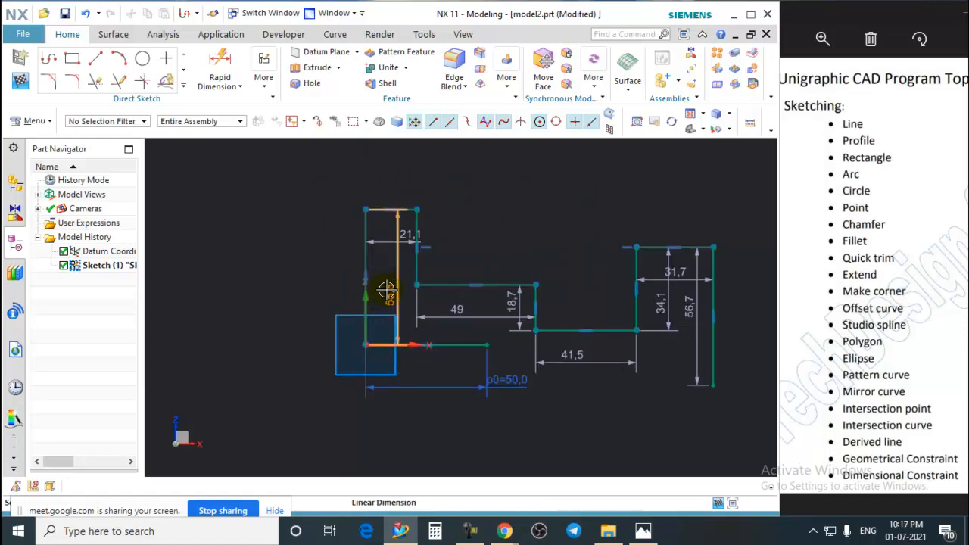
double_click(386, 288)
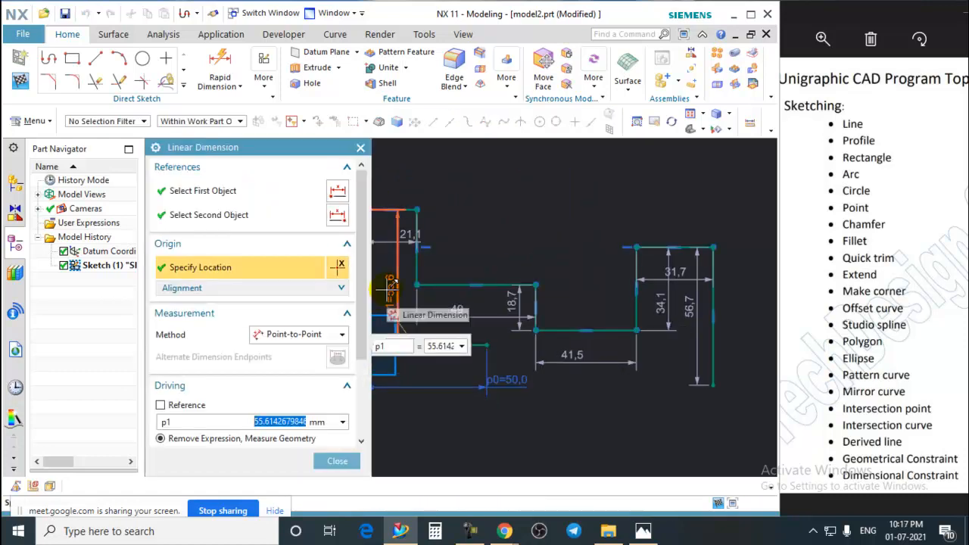
text(50)
key(Return)
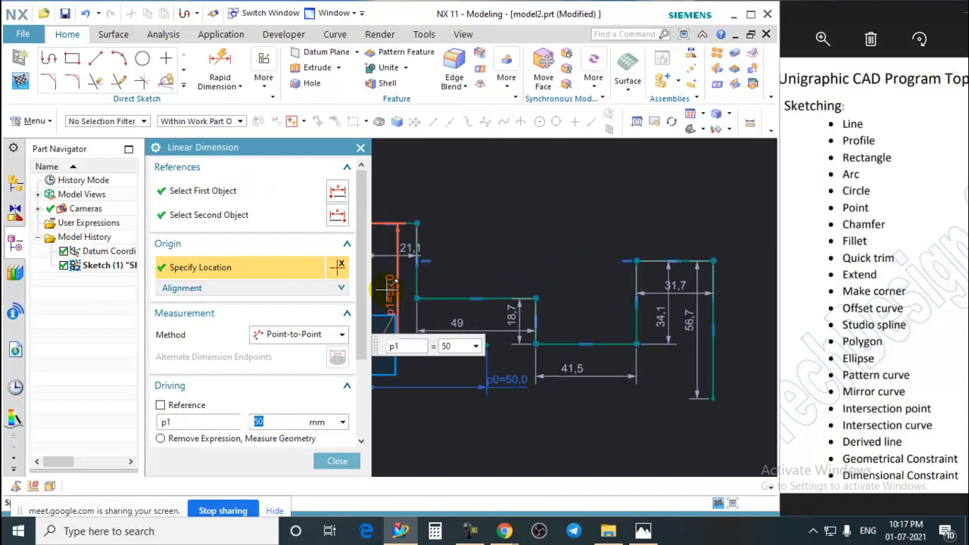
click(338, 463)
Move the profile's second vertical segment sideways and set the width of the top horizontal segment to 40 mm
mouse_move(384, 224)
mouse_down()
mouse_move(390, 215)
mouse_move(482, 233)
mouse_move(377, 233)
mouse_move(525, 238)
mouse_move(431, 244)
mouse_move(424, 262)
mouse_move(510, 219)
mouse_move(448, 231)
mouse_move(461, 236)
mouse_up()
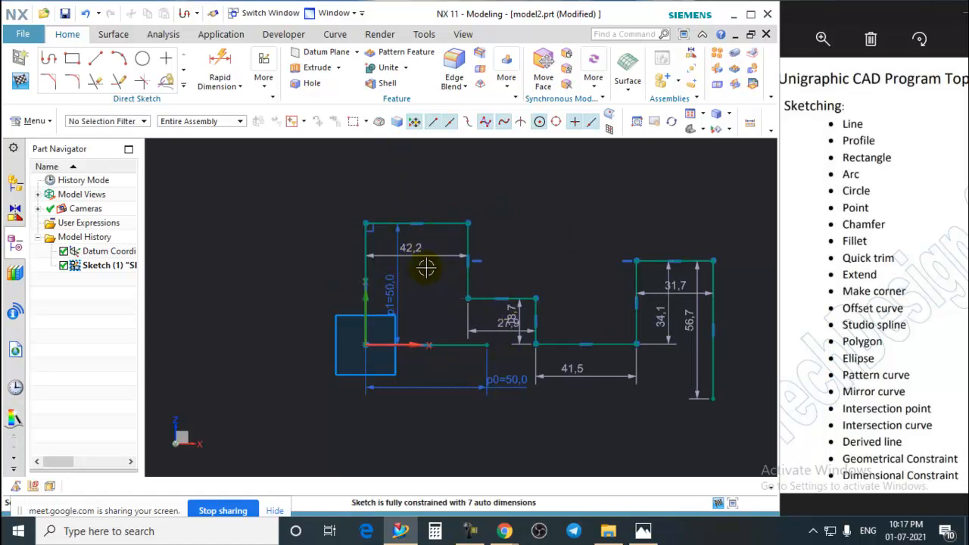
double_click(412, 248)
text(40)
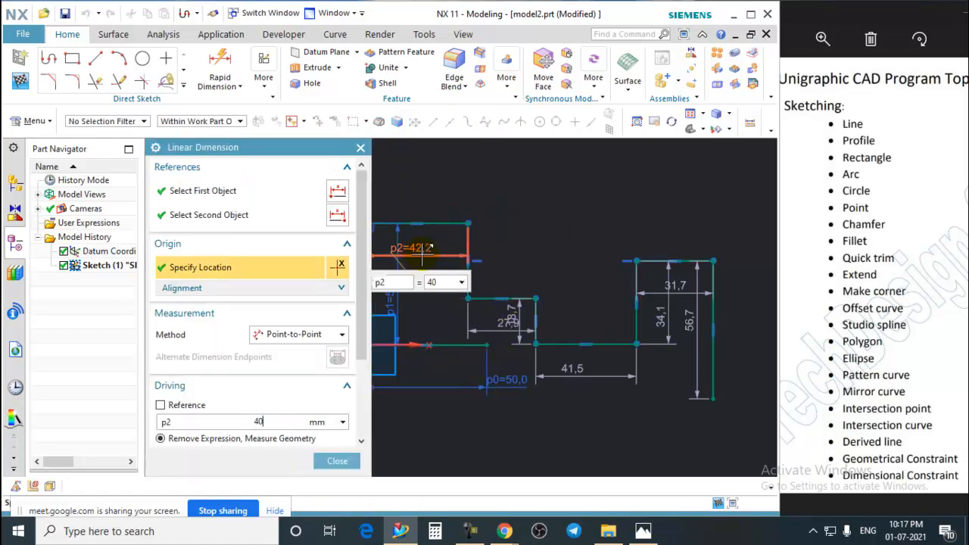
key(Return)
click(337, 461)
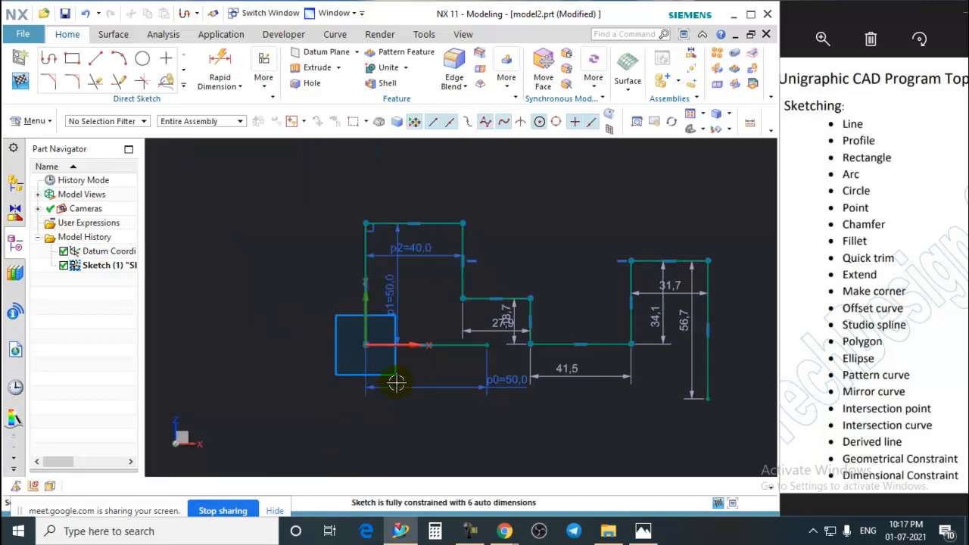
Test moving the dimensioned profile, shifting its middle horizontal segment to about 19.4 mm above the lowest one
scroll(456, 253, down, 2)
drag(461, 253, 460, 256)
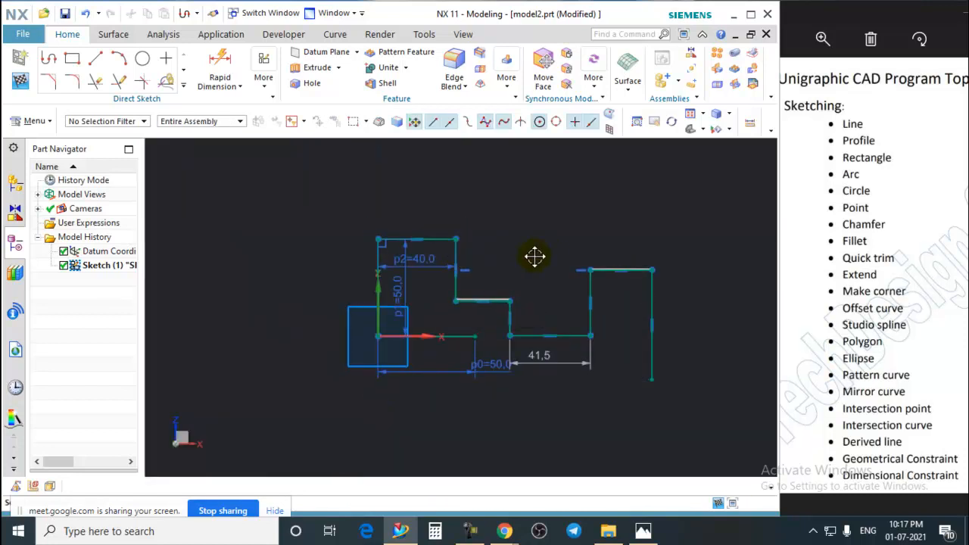
mouse_move(534, 257)
mouse_down()
mouse_move(501, 309)
mouse_move(495, 214)
mouse_move(492, 253)
mouse_up()
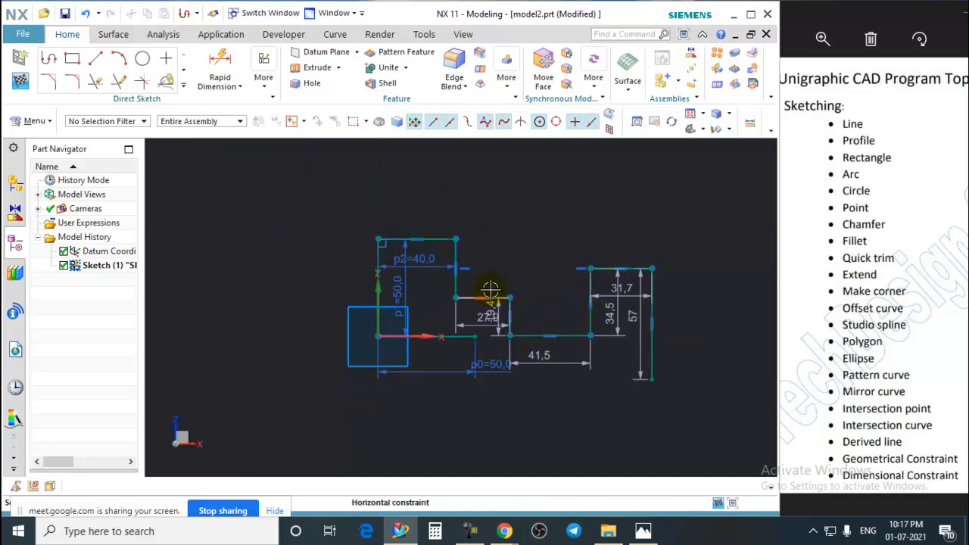
Delete all segments of the stepped profile, keeping only the horizontal 50 mm line at the sketch origin
scroll(477, 314, up, 1)
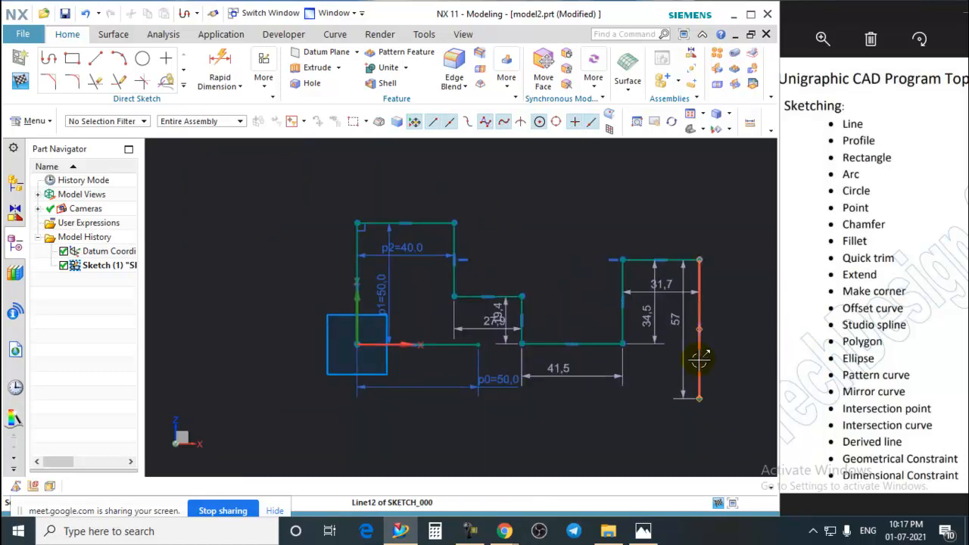
click(701, 372)
key(Delete)
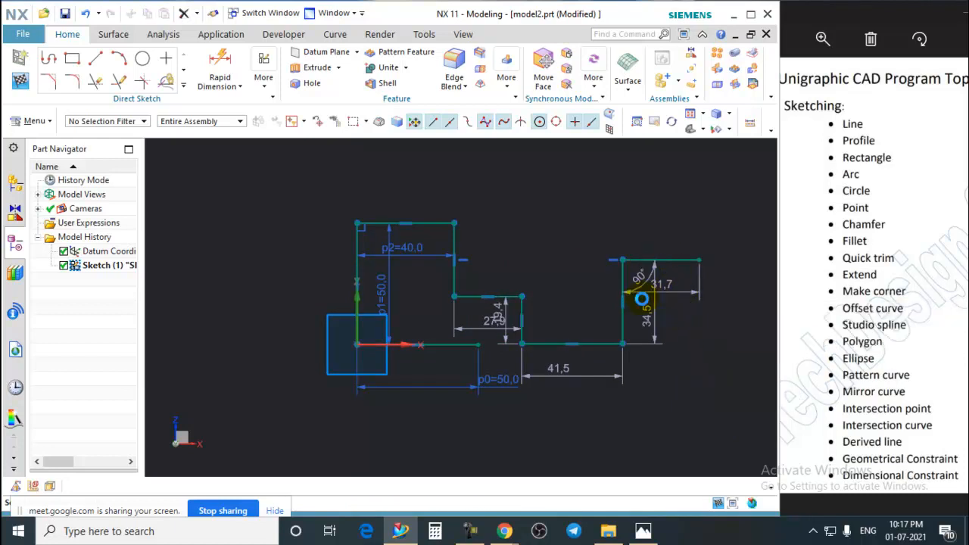
click(679, 260)
key(Delete)
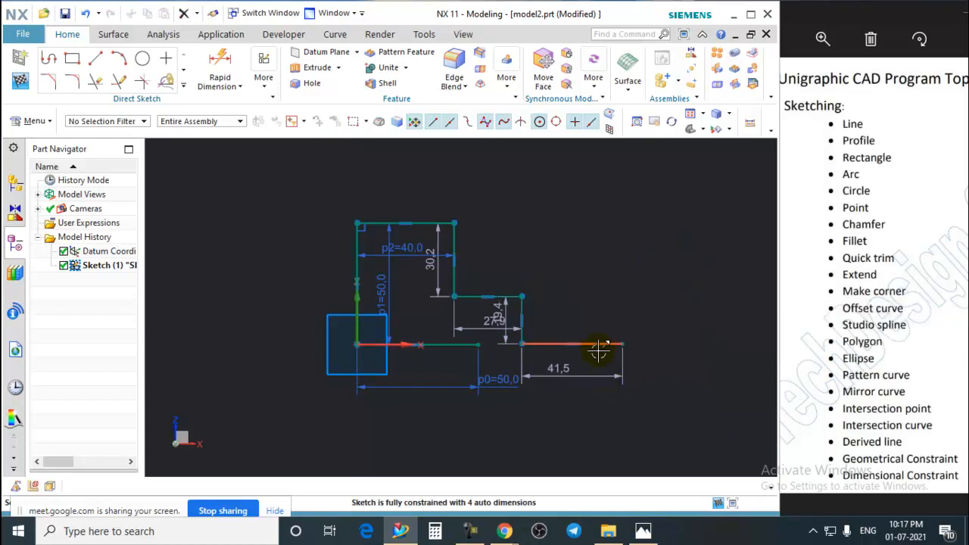
click(598, 344)
key(Delete)
click(522, 322)
key(Delete)
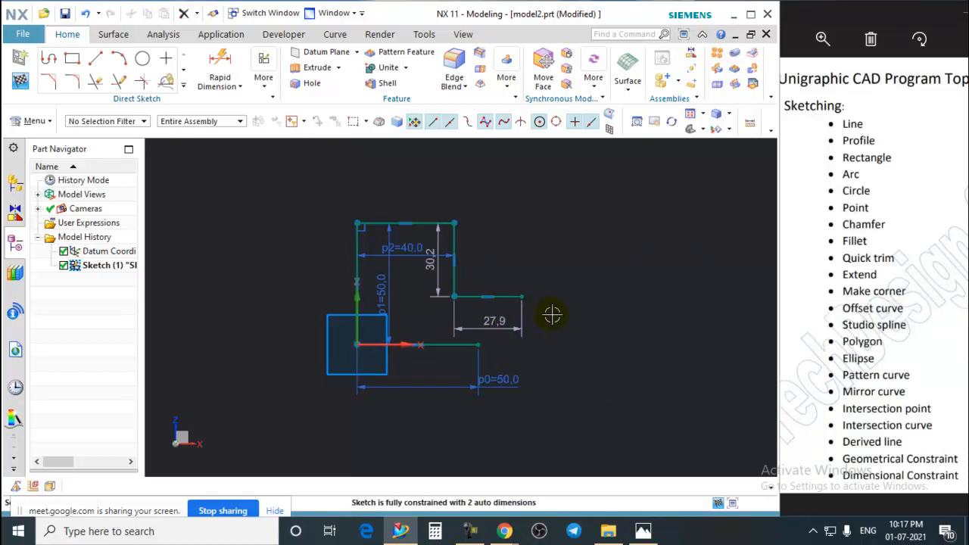
drag(438, 268, 413, 240)
key(Delete)
drag(521, 313, 332, 184)
key(Delete)
click(362, 264)
key(Delete)
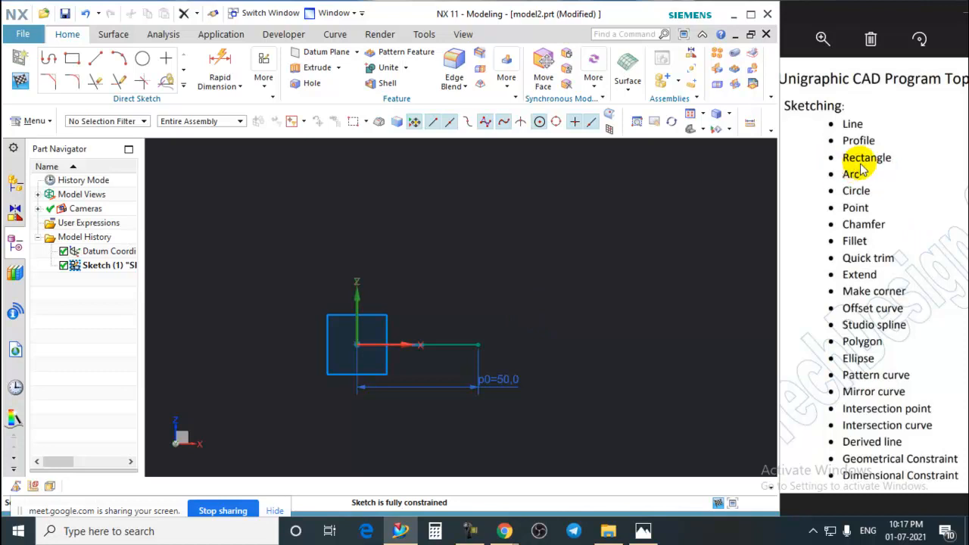
Delete the remaining horizontal 50 mm line to leave the sketch empty for the rectangle
click(72, 58)
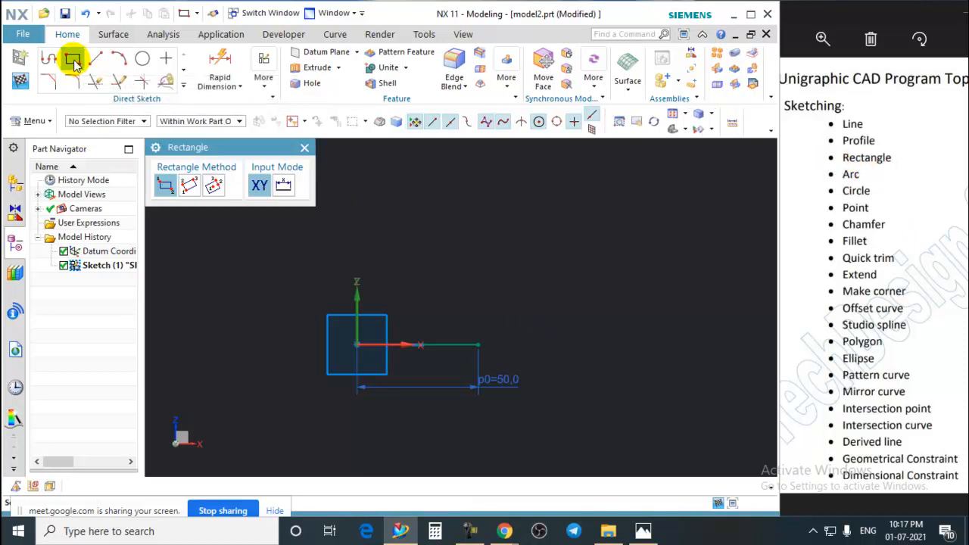
click(304, 147)
click(486, 305)
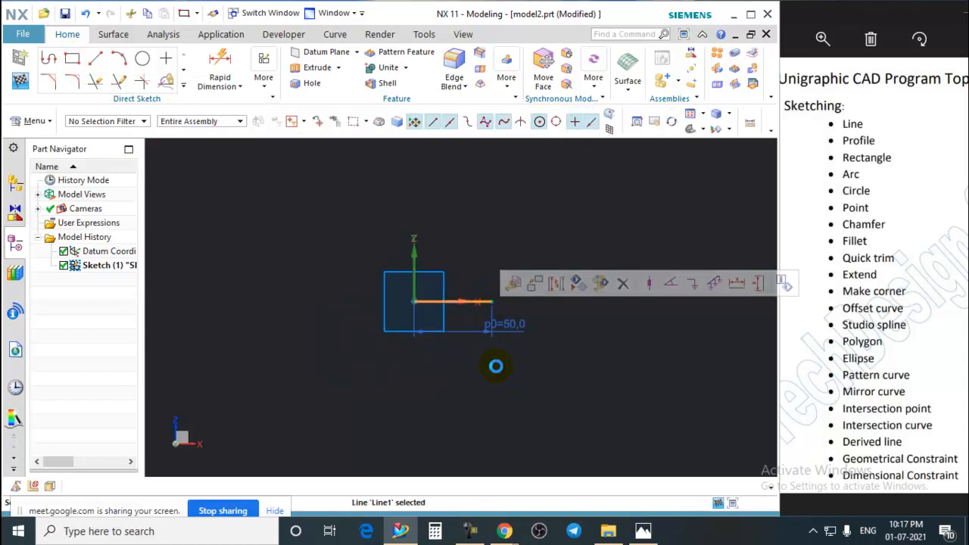
click(496, 366)
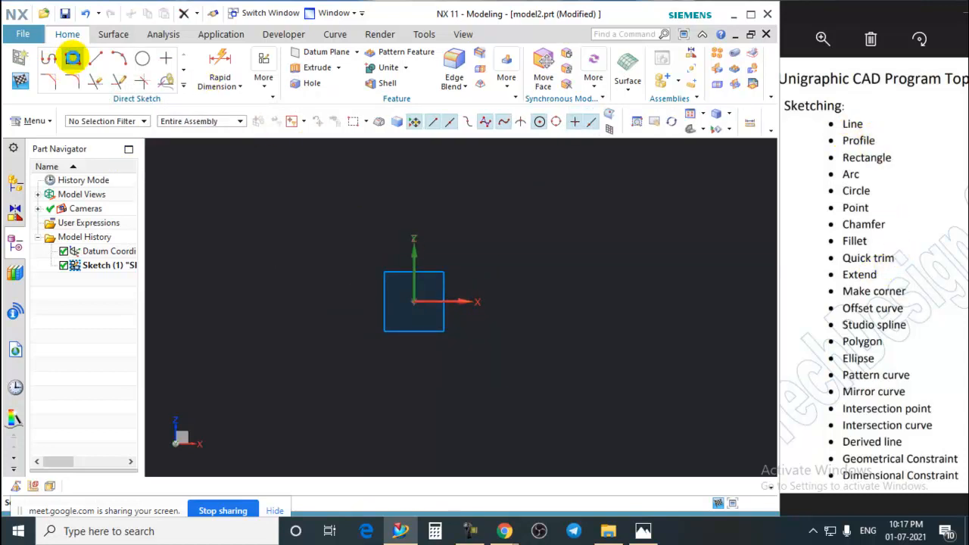
Try a two-point rectangle about 130 mm wide and 60 mm high, started from its corner above the sketch origin
click(73, 57)
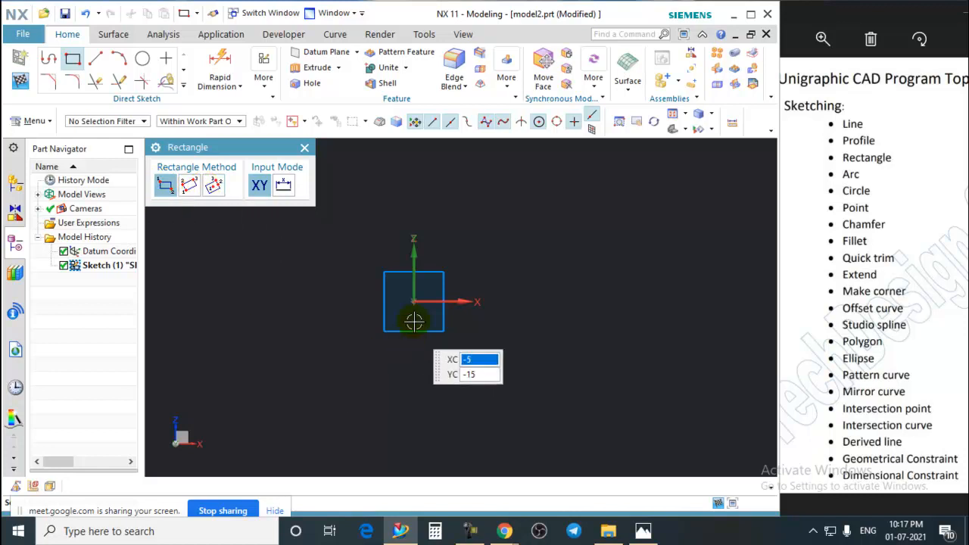
click(416, 211)
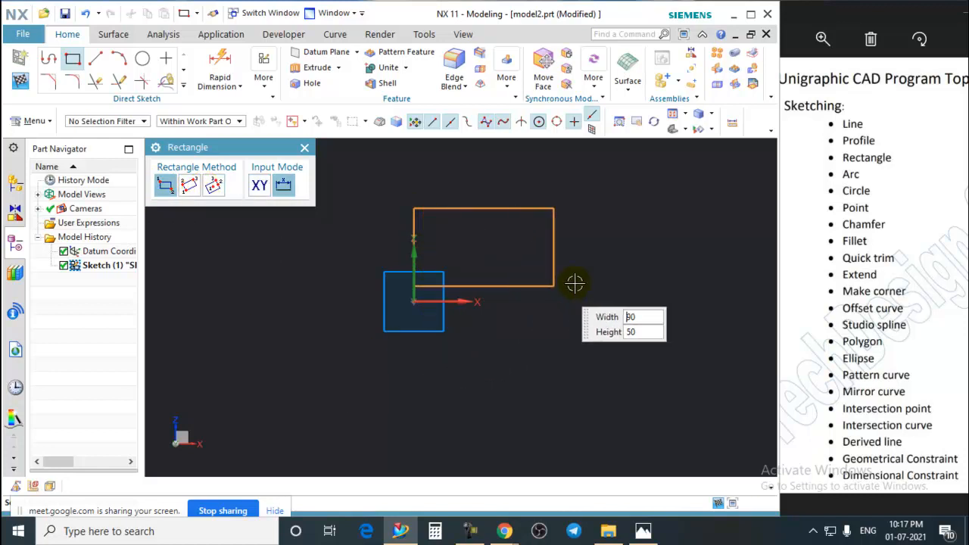
click(616, 302)
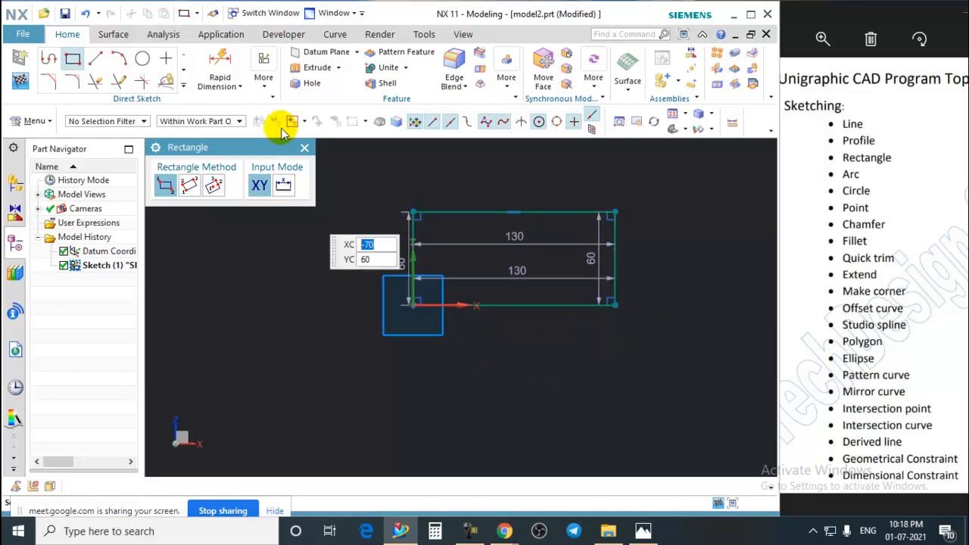
click(305, 146)
key(ctrl+z)
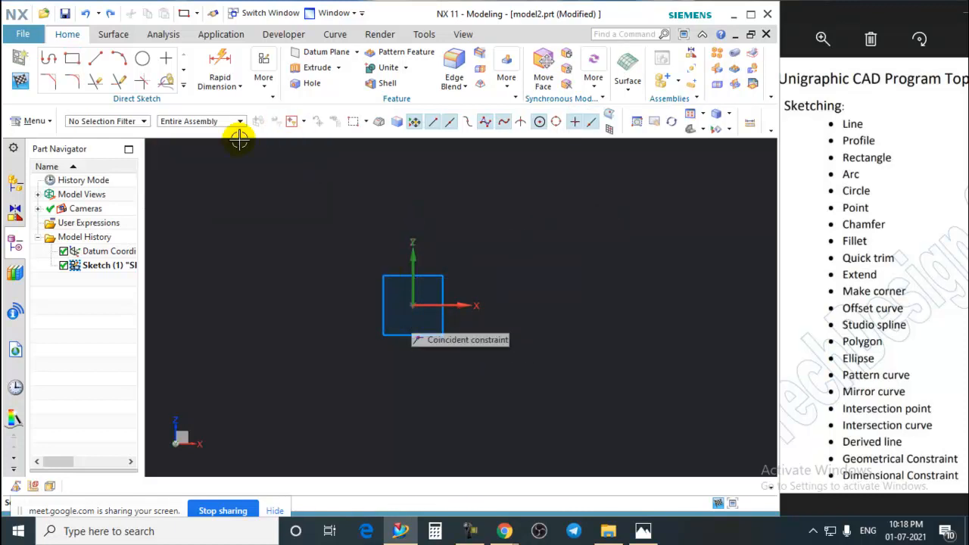
Sketch a two-point rectangle about 95 mm wide and 85 mm high with its first corner at the sketch origin
click(72, 58)
click(413, 305)
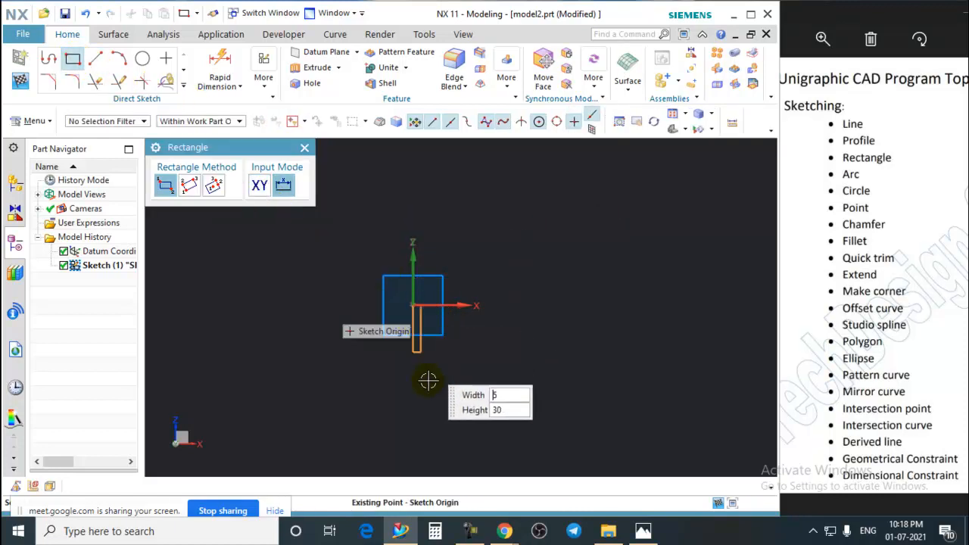
click(562, 173)
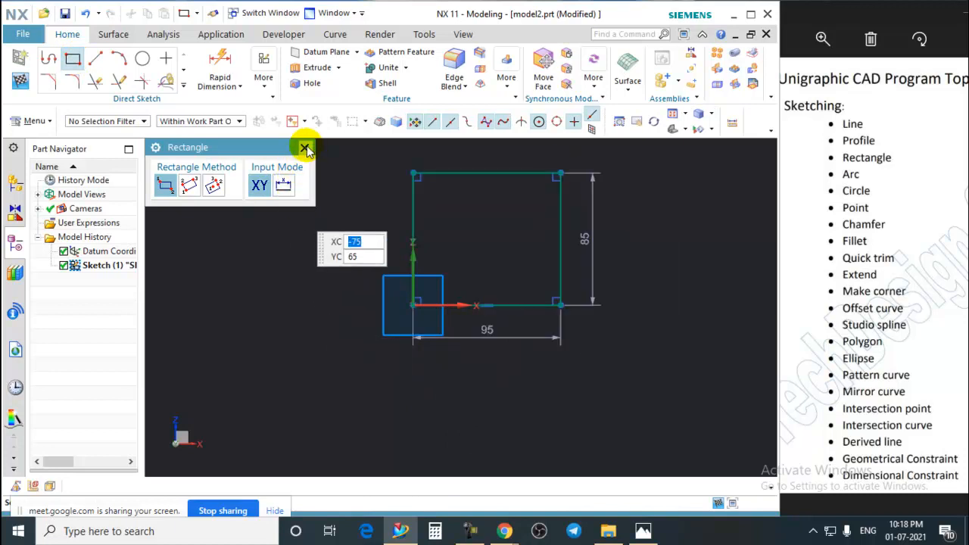
click(304, 146)
Set the rectangle's width and height to 50 mm each
double_click(461, 322)
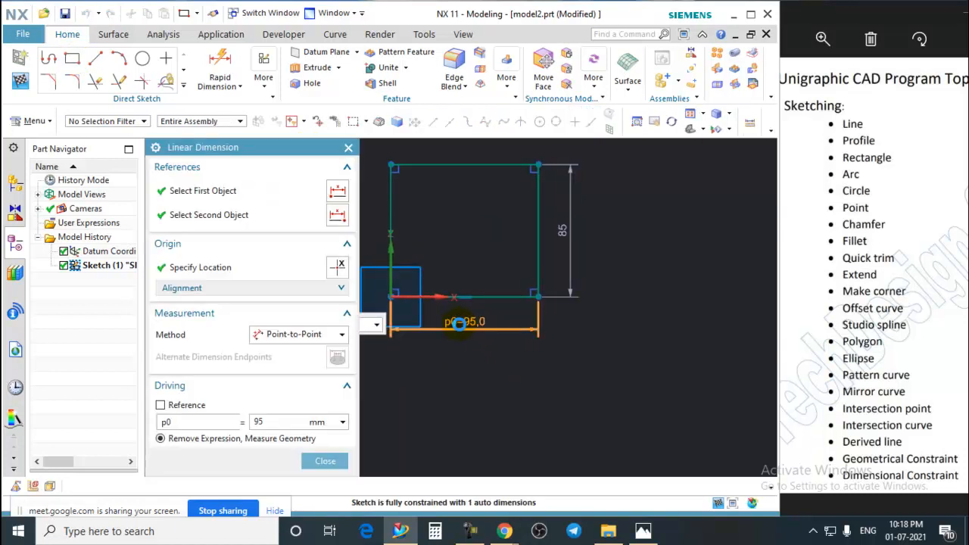
text(50)
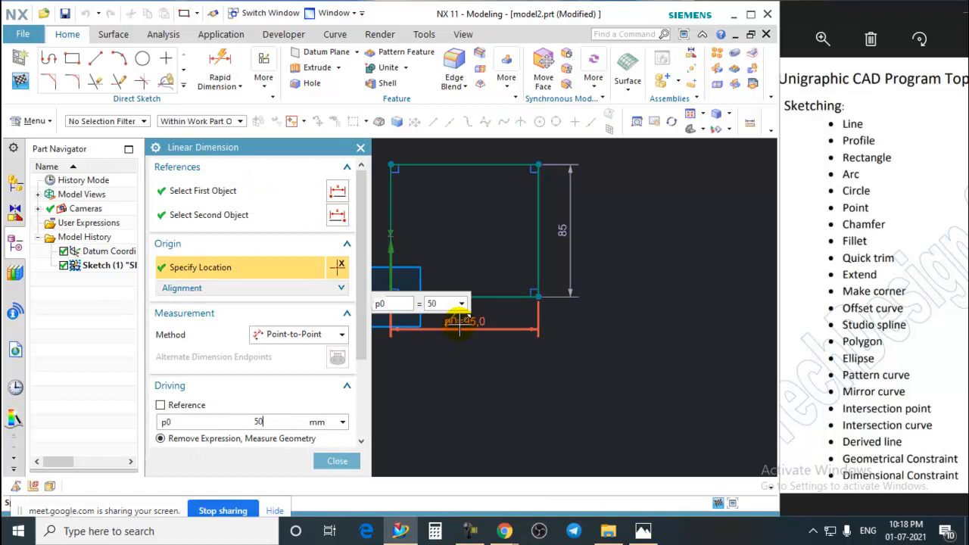
key(Return)
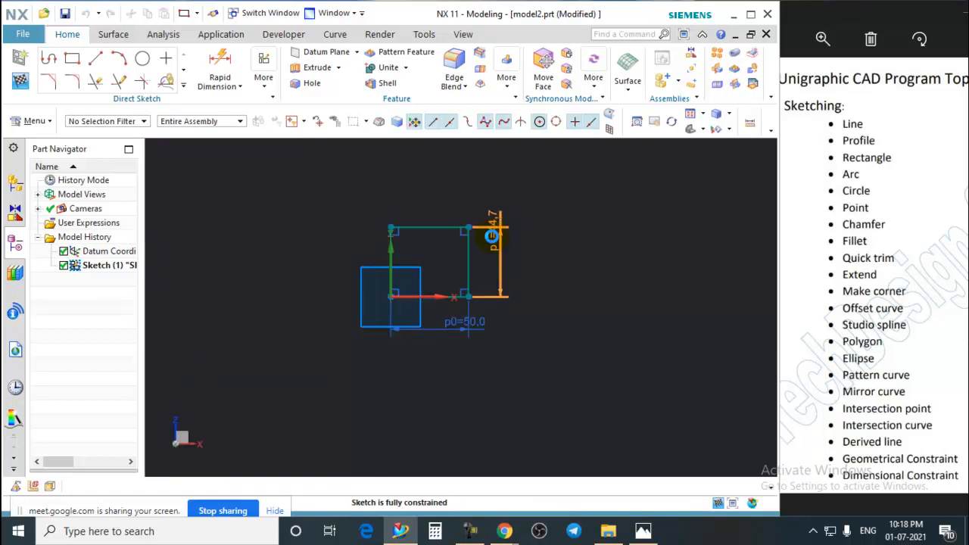
double_click(493, 234)
click(336, 461)
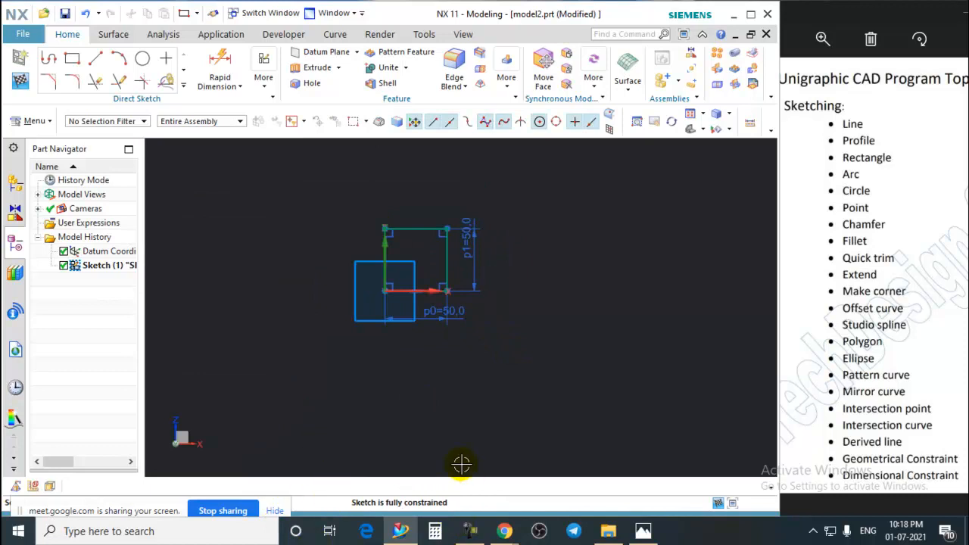
Undo the rectangle together with its dimensions, and leave the Rectangle command without drawing another
key(ctrl+z)
key(ctrl+z)
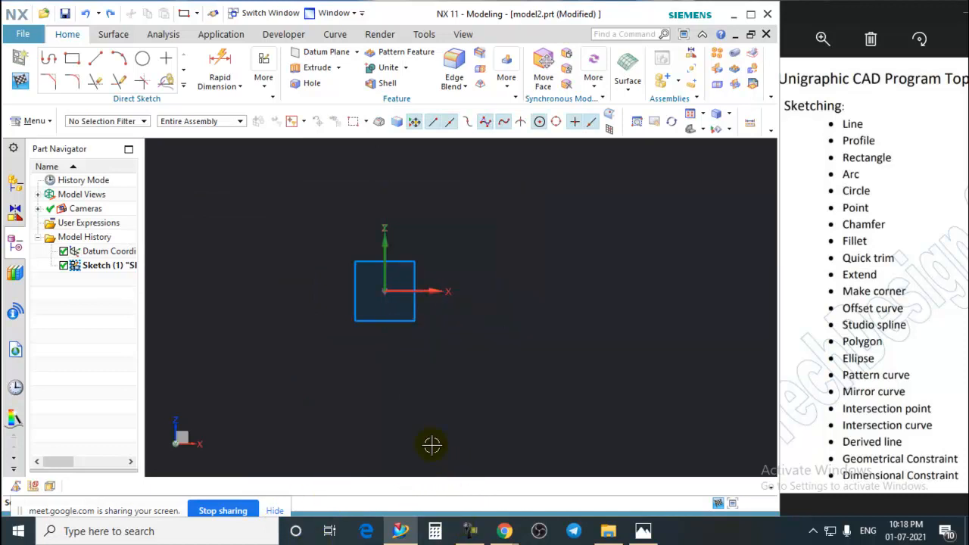
click(72, 59)
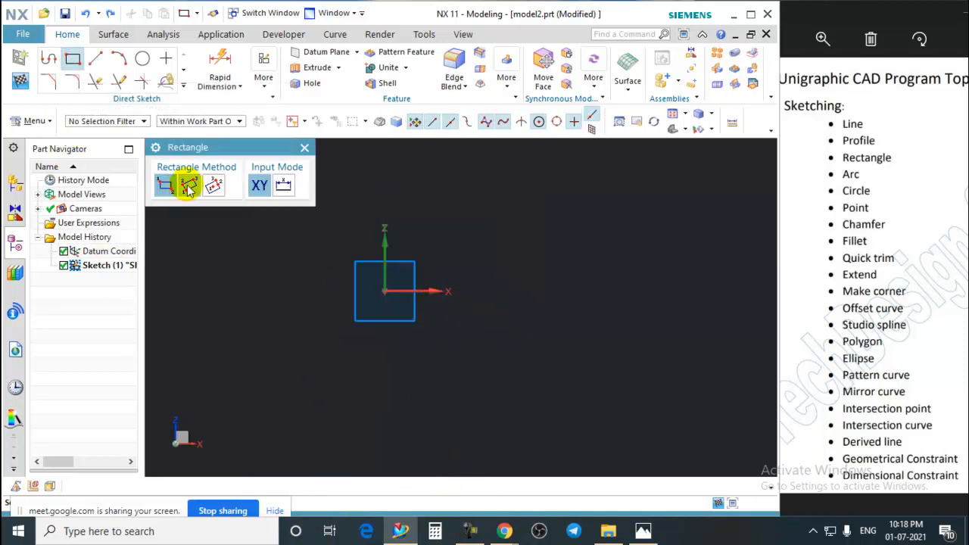
click(304, 147)
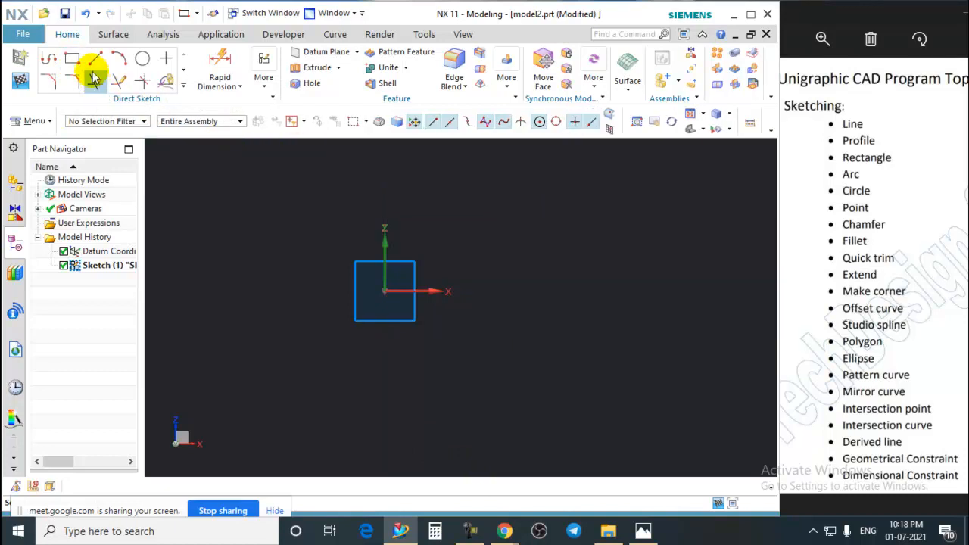
Sketch an inclined line from the sketch origin, about 170 mm long at about 35 degrees, and end the Line command
click(96, 59)
click(383, 293)
click(559, 171)
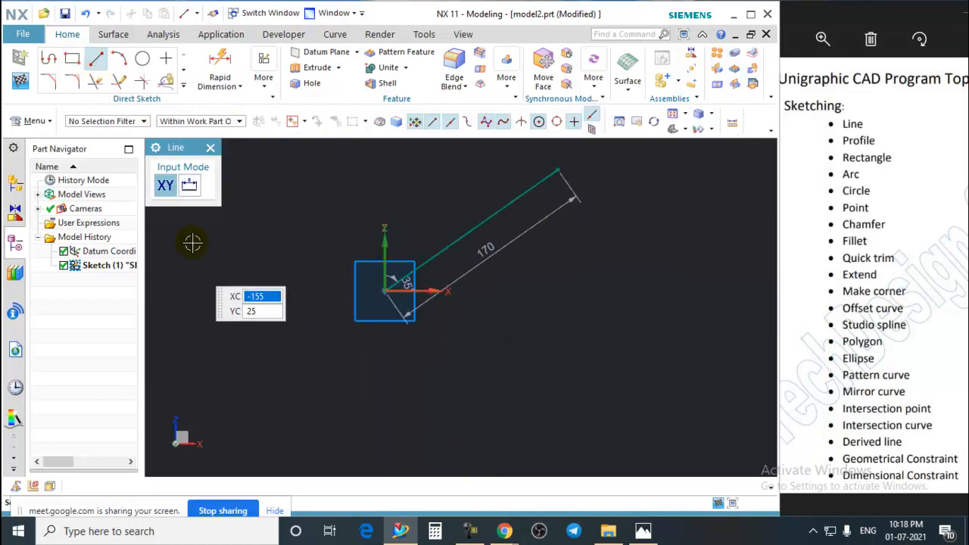
click(212, 148)
Set the inclined line's length to 150 mm and close the dimension dialog
scroll(533, 304, down, 3)
scroll(533, 304, up, 2)
click(492, 307)
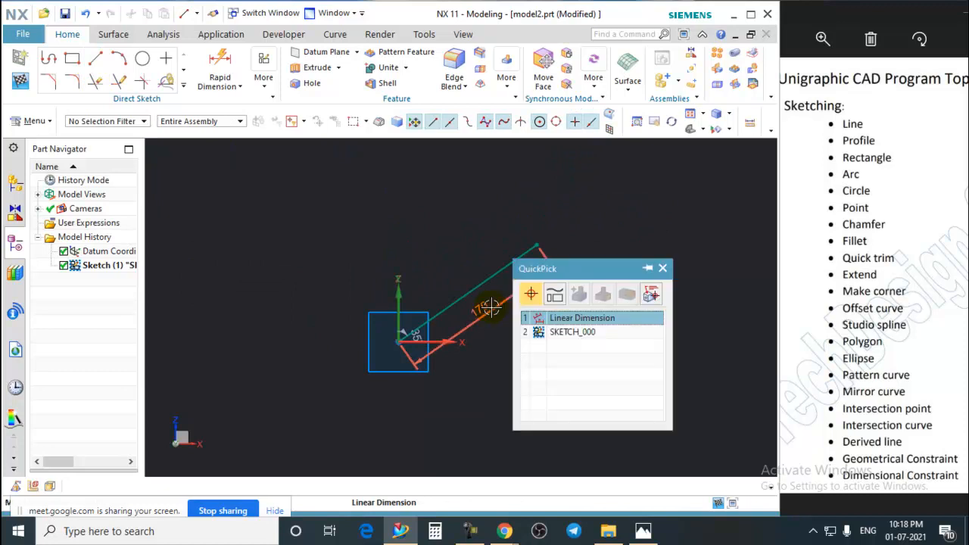
double_click(478, 312)
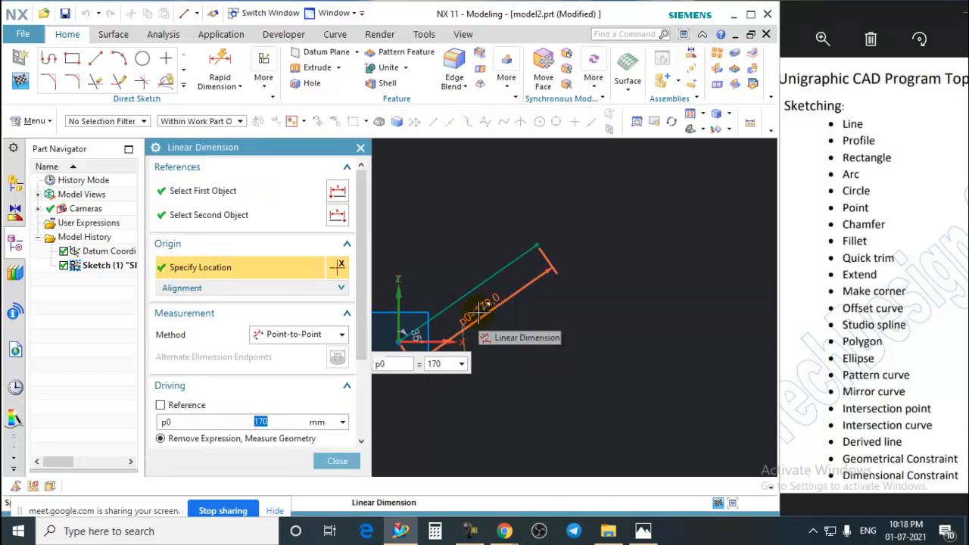
text(150)
key(Return)
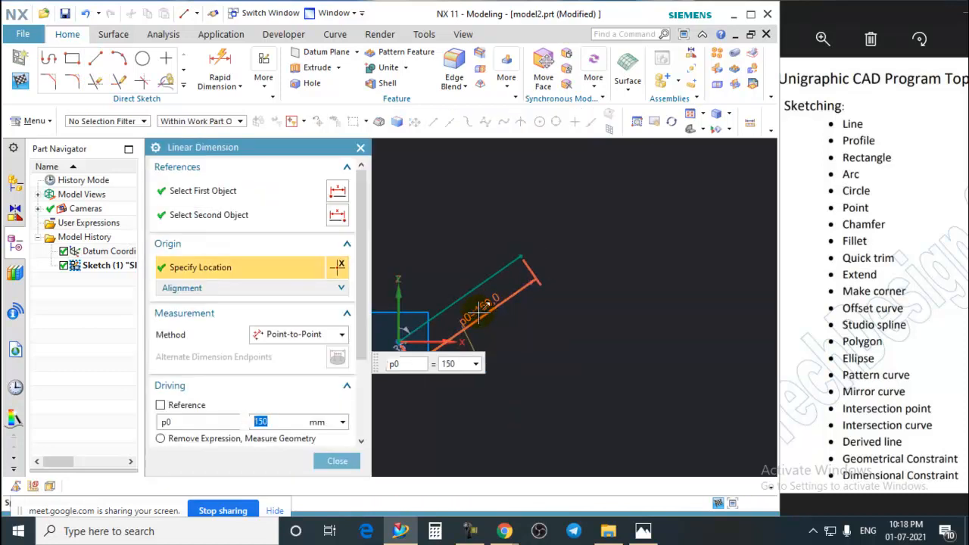
click(337, 461)
scroll(523, 295, up, 3)
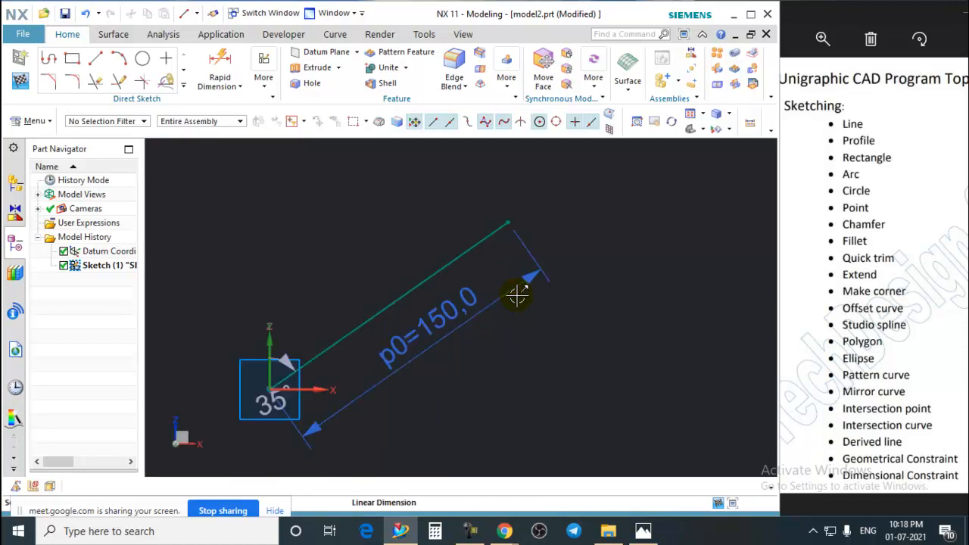
Set the inclined line's angle to 45 degrees and close the dimension dialog
scroll(526, 311, down, 3)
scroll(416, 367, up, 4)
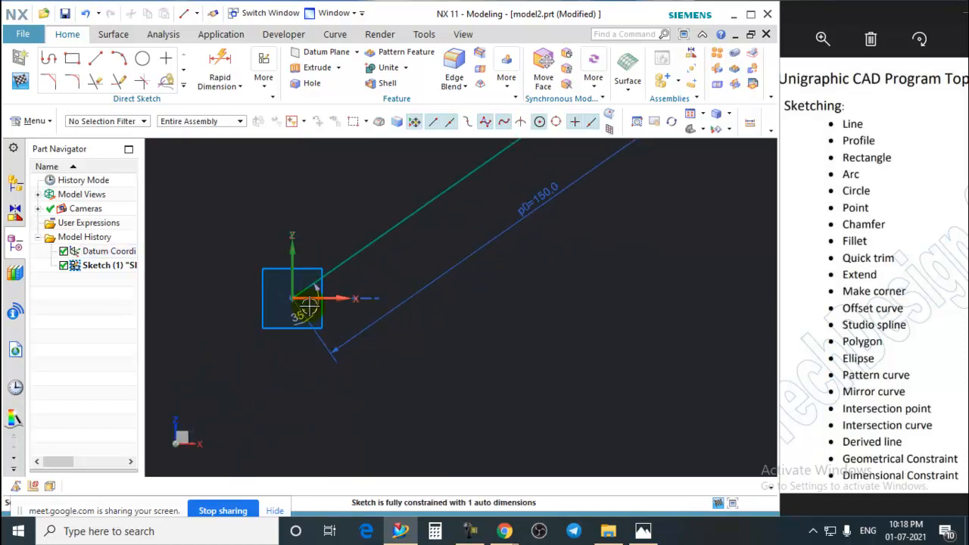
double_click(310, 315)
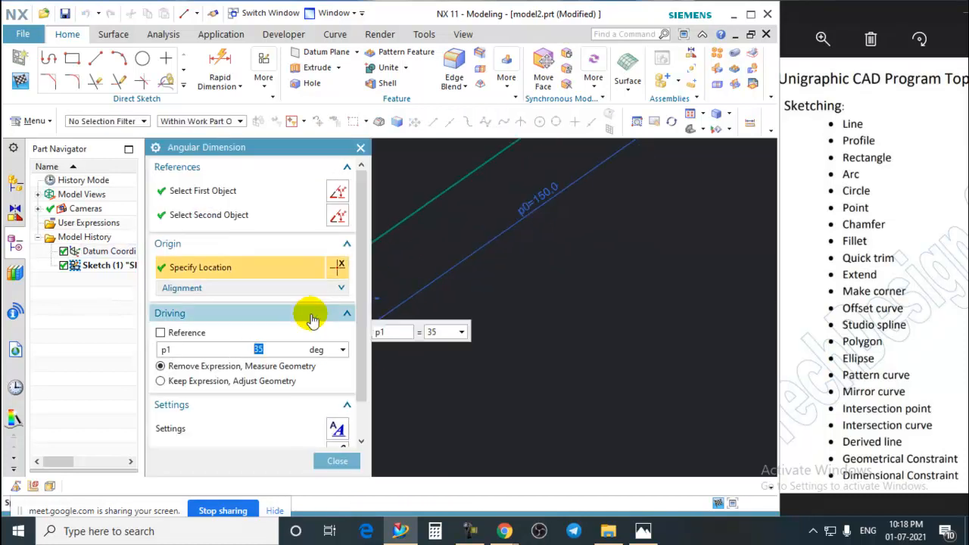
key(Return)
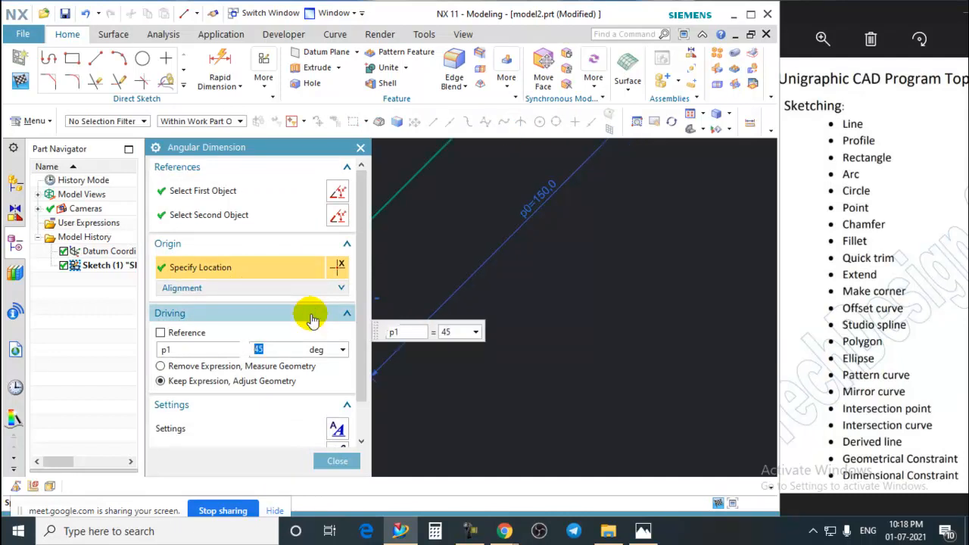
click(336, 461)
scroll(355, 306, down, 2)
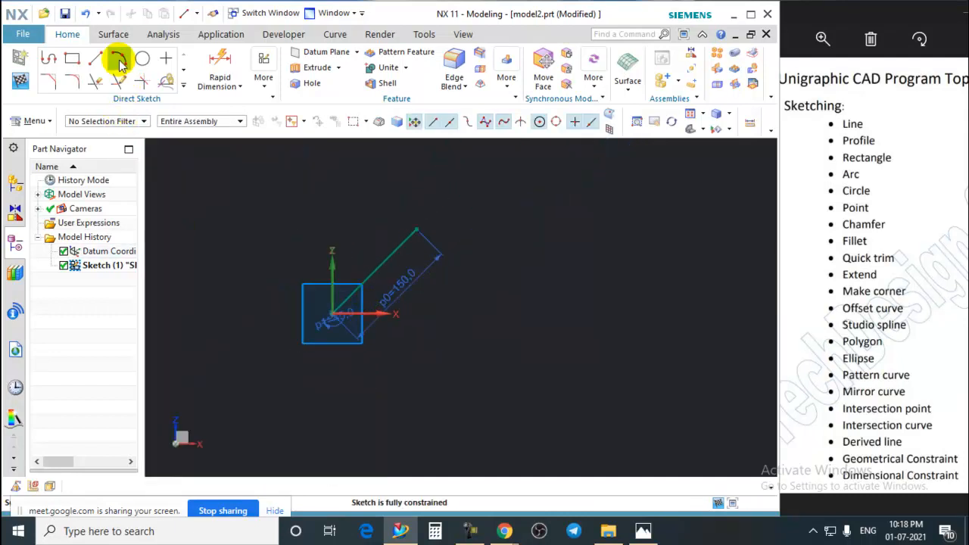
Sketch a three-point rectangle using the 150 mm inclined line as one side and extending about 243 mm, and end the Rectangle command
click(72, 58)
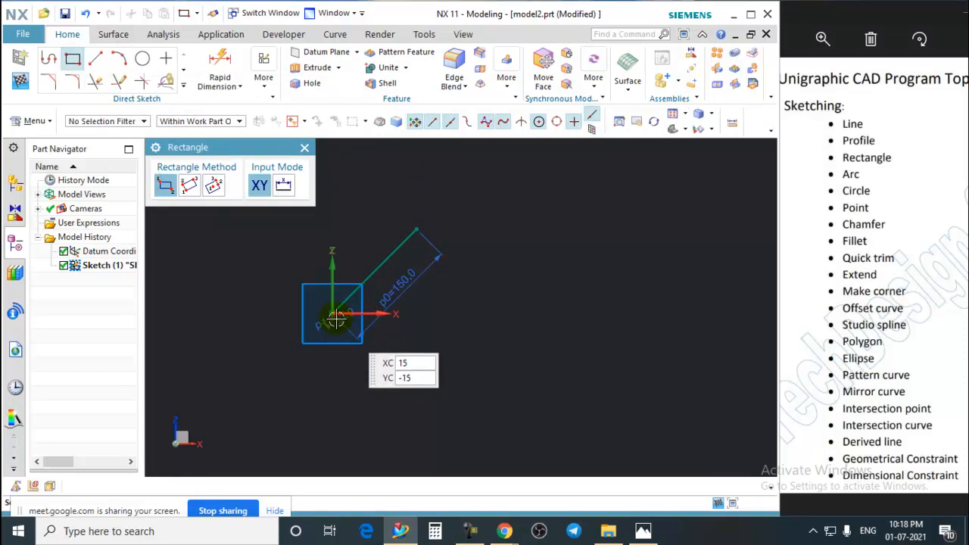
click(190, 186)
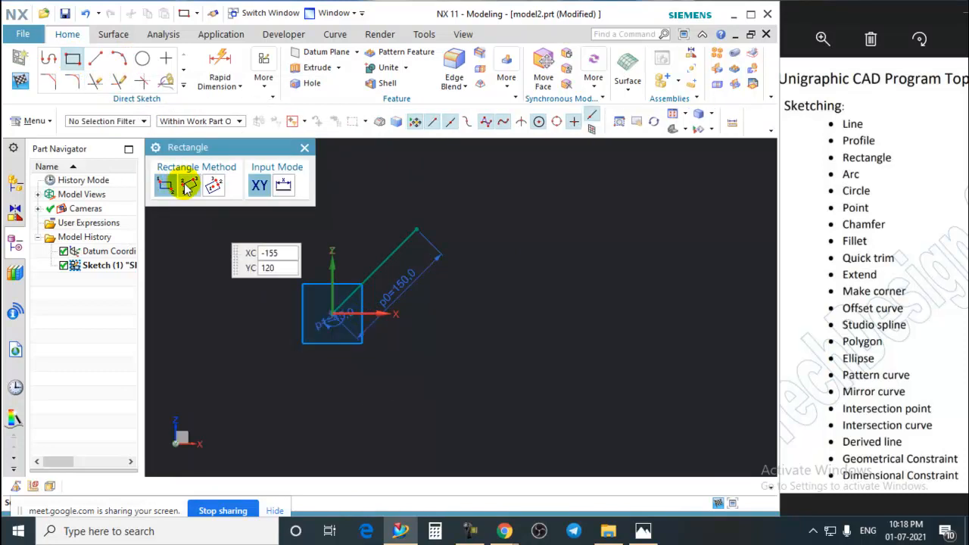
click(329, 314)
click(417, 231)
scroll(608, 373, down, 2)
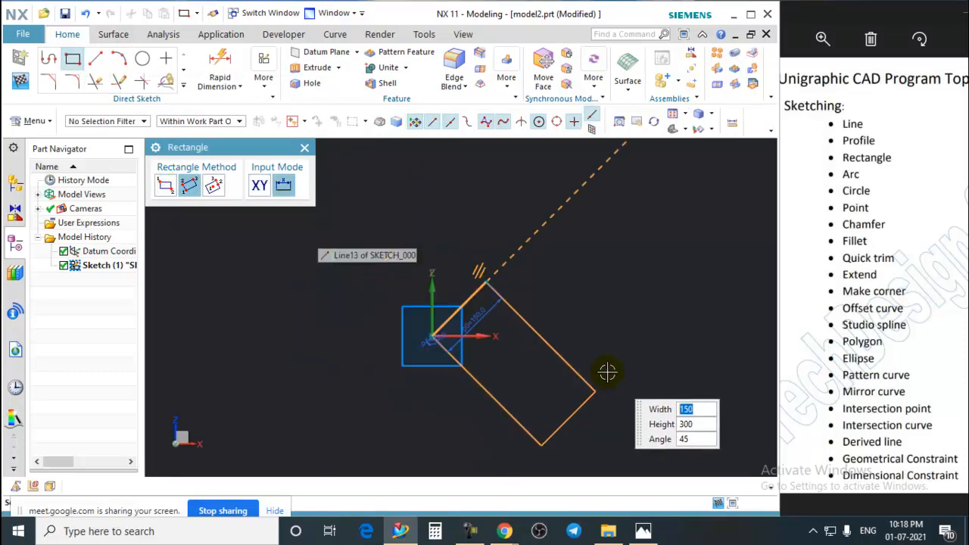
click(385, 210)
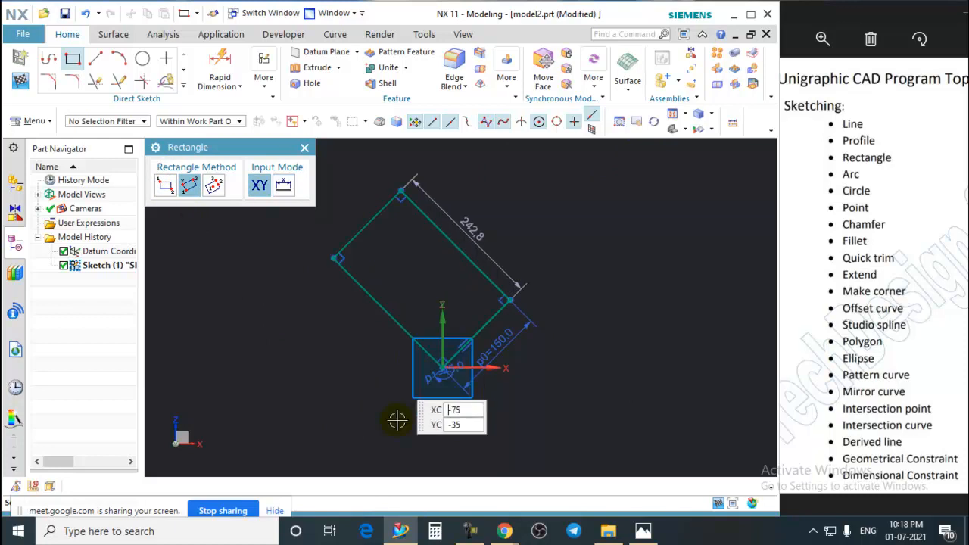
click(303, 148)
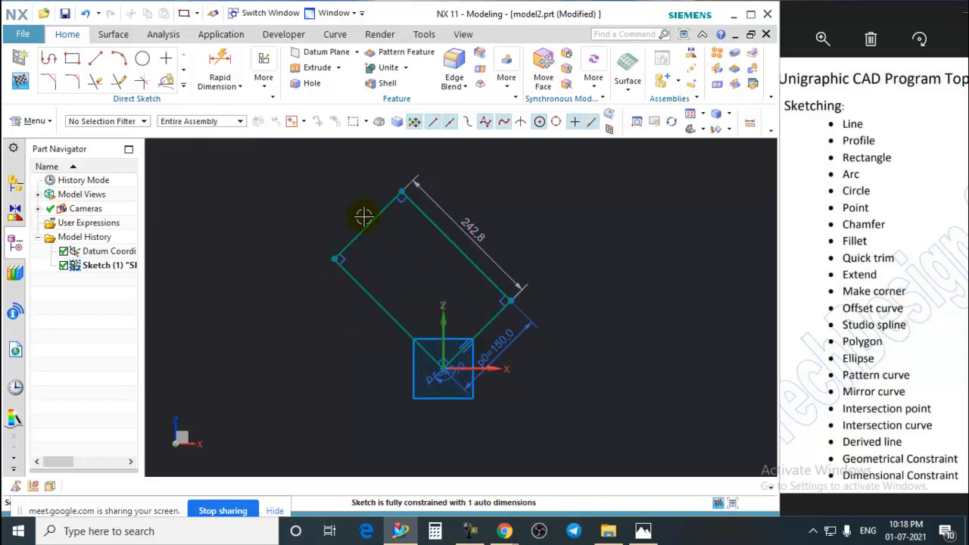
Undo the three-point rectangle and the inclined line to leave the sketch empty
key(ctrl+z)
double_click(469, 327)
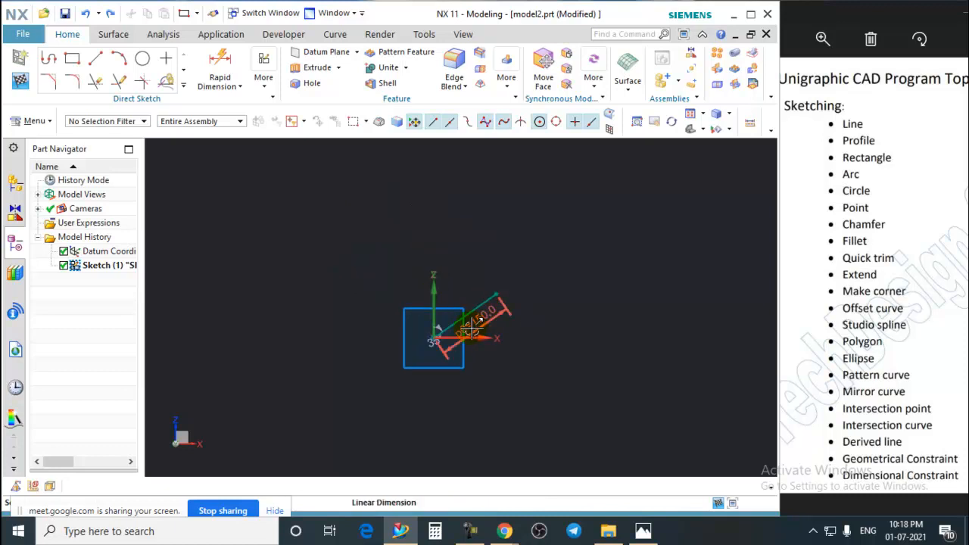
Sketch a rectangle from its center at the sketch origin, about 380 mm wide and 361 mm high, and end the Rectangle command
click(73, 59)
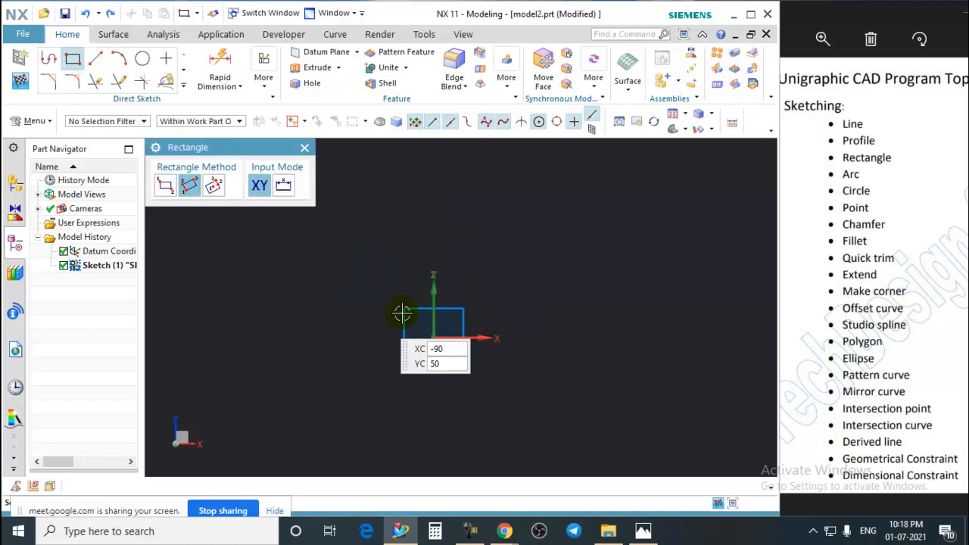
click(213, 185)
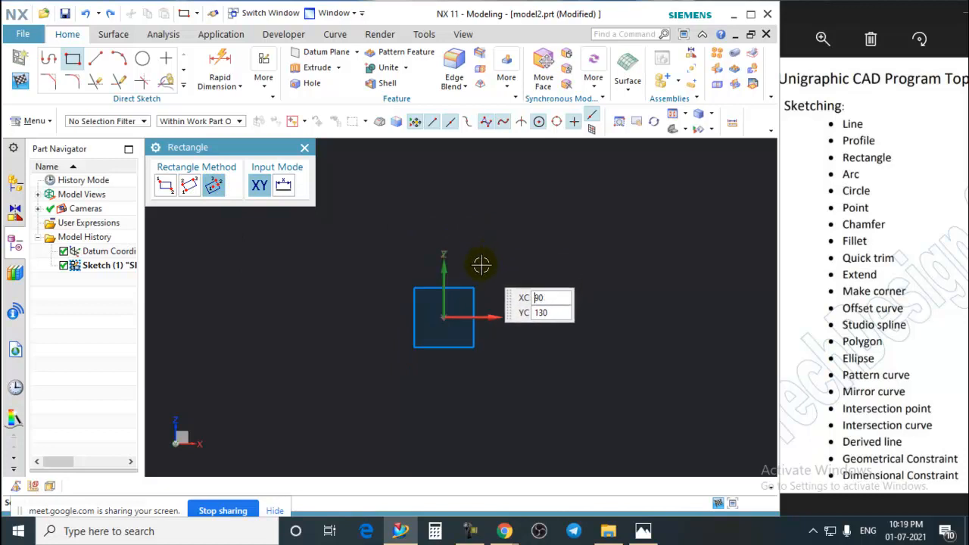
click(216, 189)
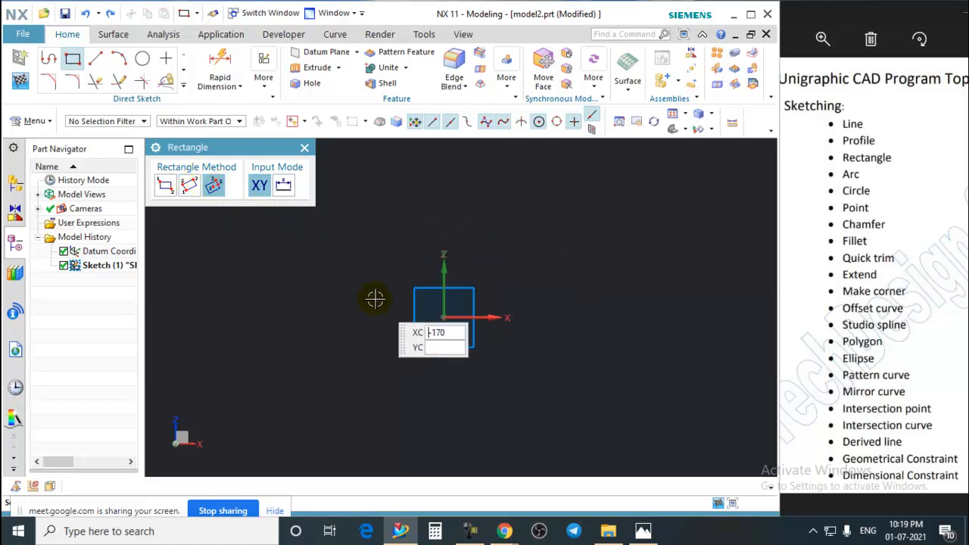
click(443, 316)
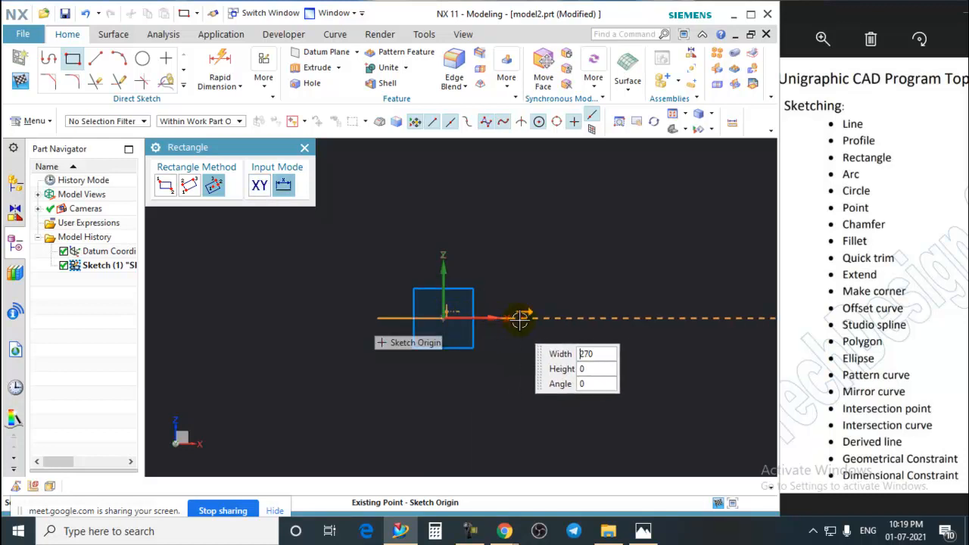
click(540, 409)
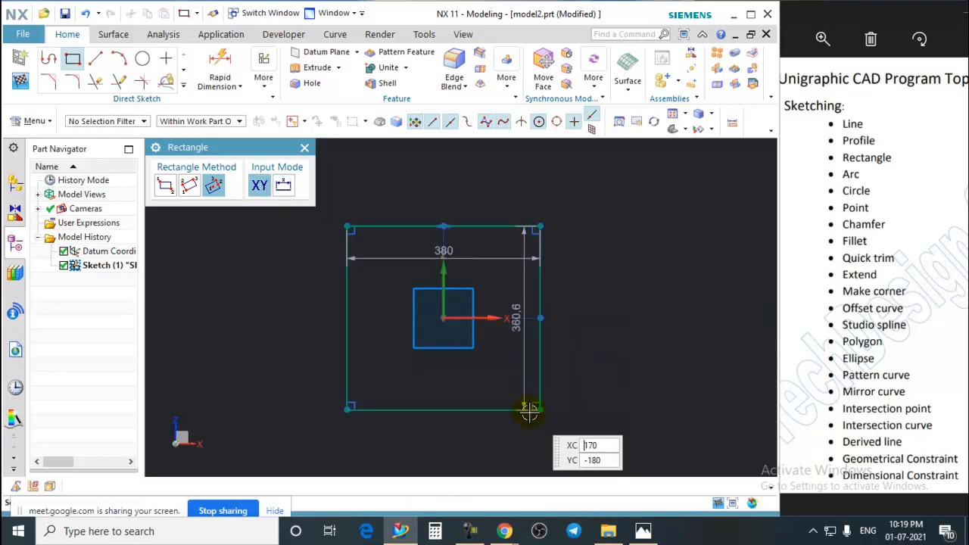
click(304, 148)
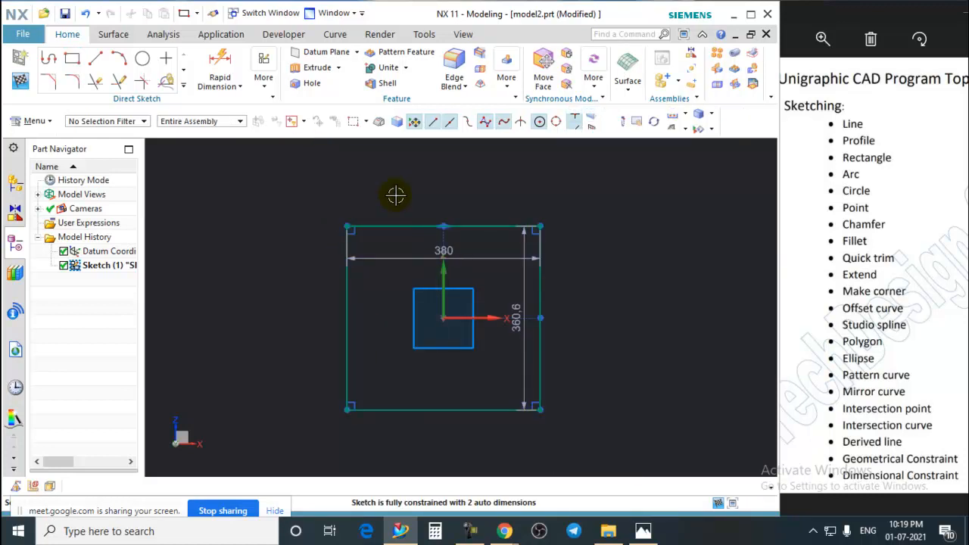
Set the centered rectangle's width to 100 mm and close the dimension dialog
scroll(433, 250, up, 2)
scroll(462, 220, down, 2)
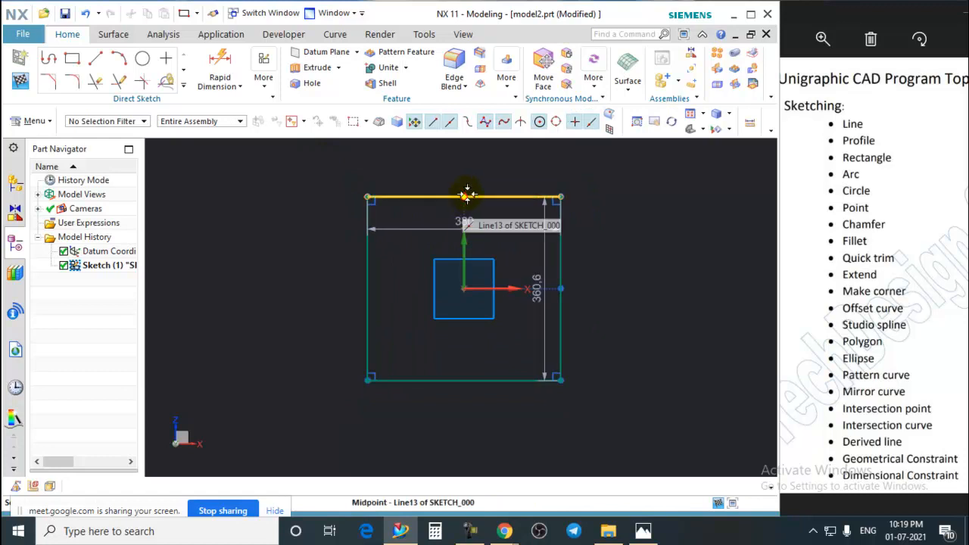
click(568, 293)
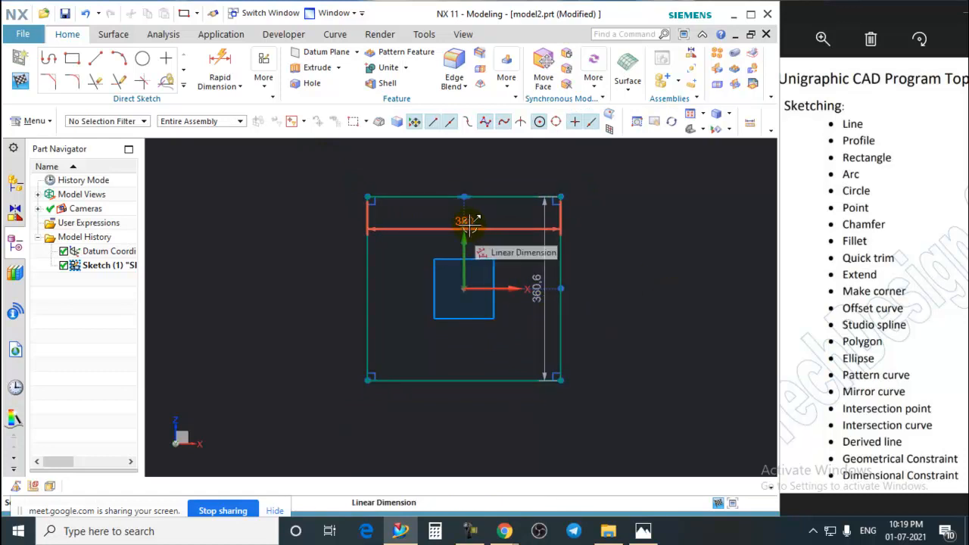
scroll(470, 220, up, 2)
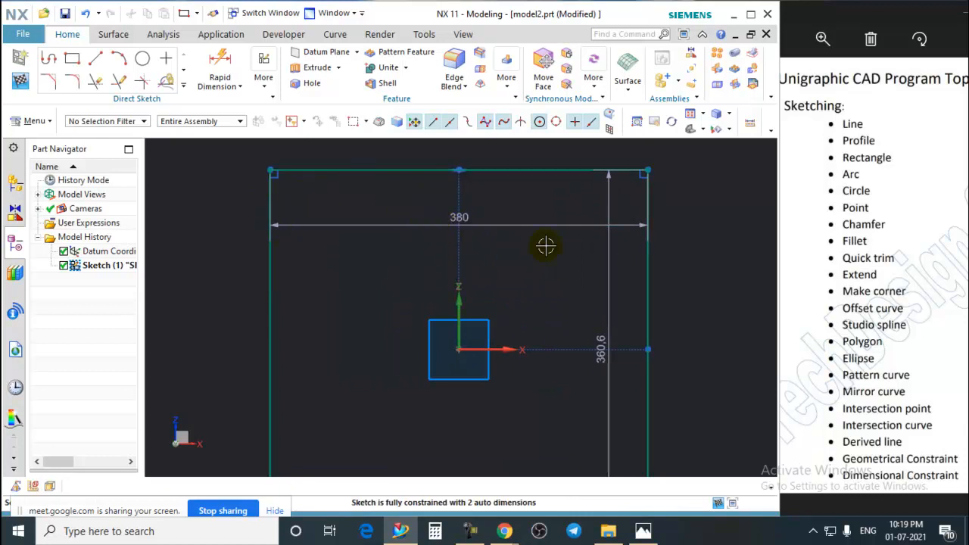
double_click(424, 218)
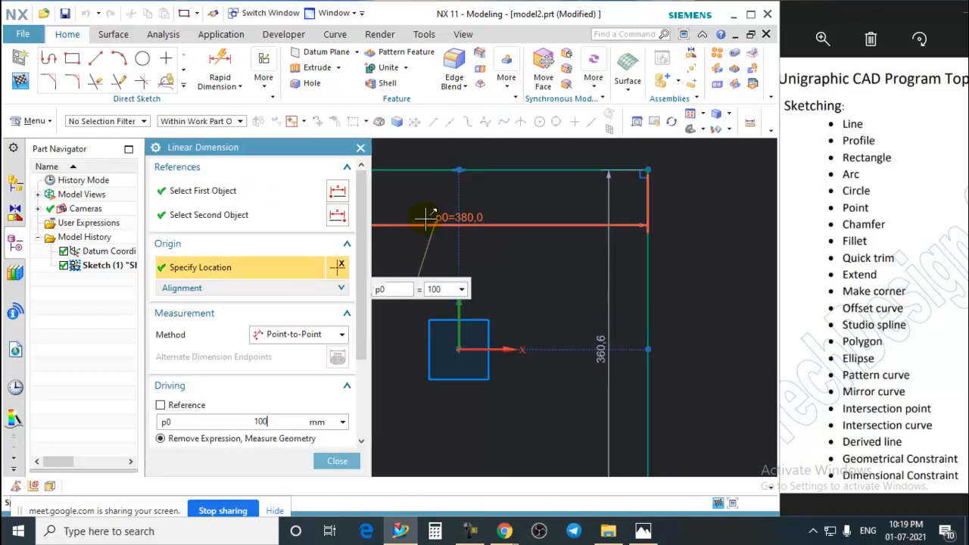
key(Return)
scroll(523, 277, up, 2)
scroll(436, 332, up, 1)
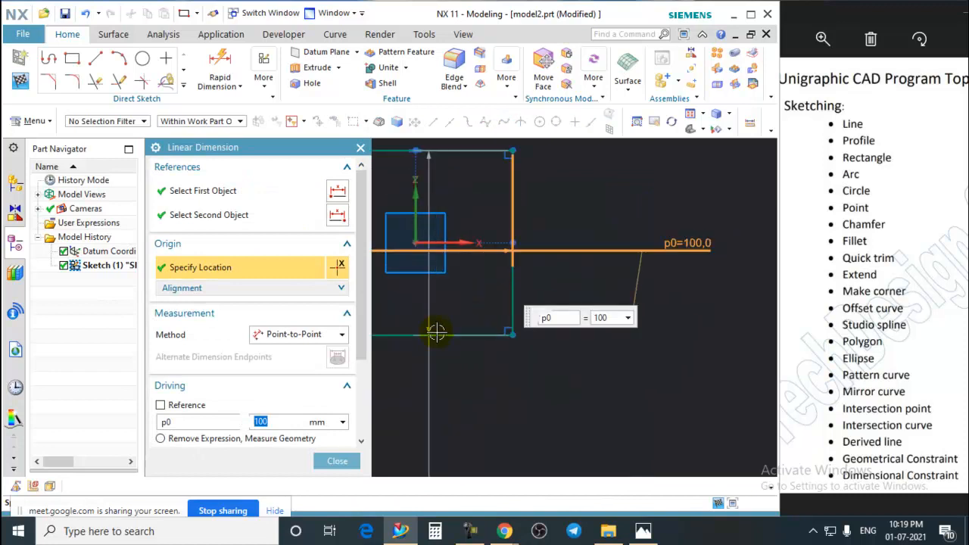
scroll(436, 375, down, 3)
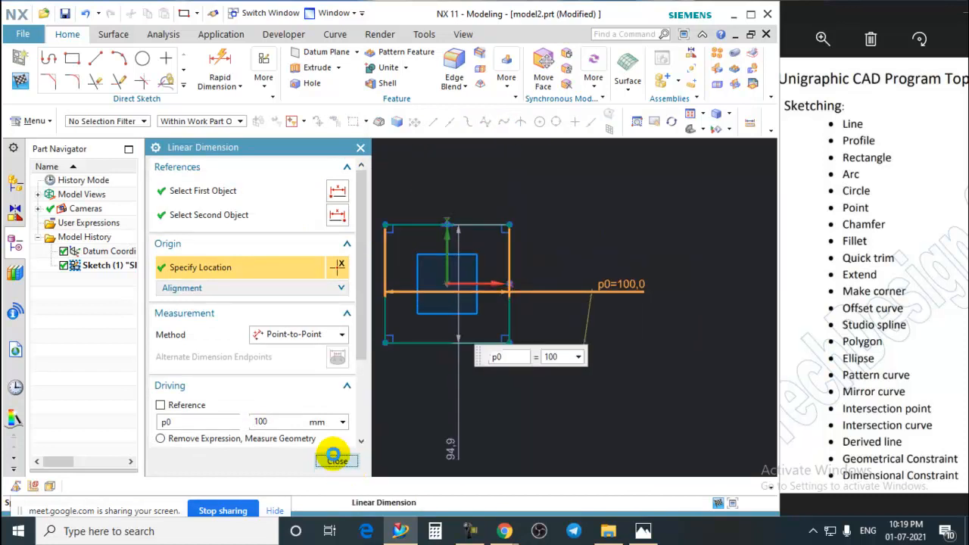
click(337, 461)
Place the height dimension beside the centered rectangle, set it to 200 mm and close the dimension dialog
scroll(497, 270, up, 3)
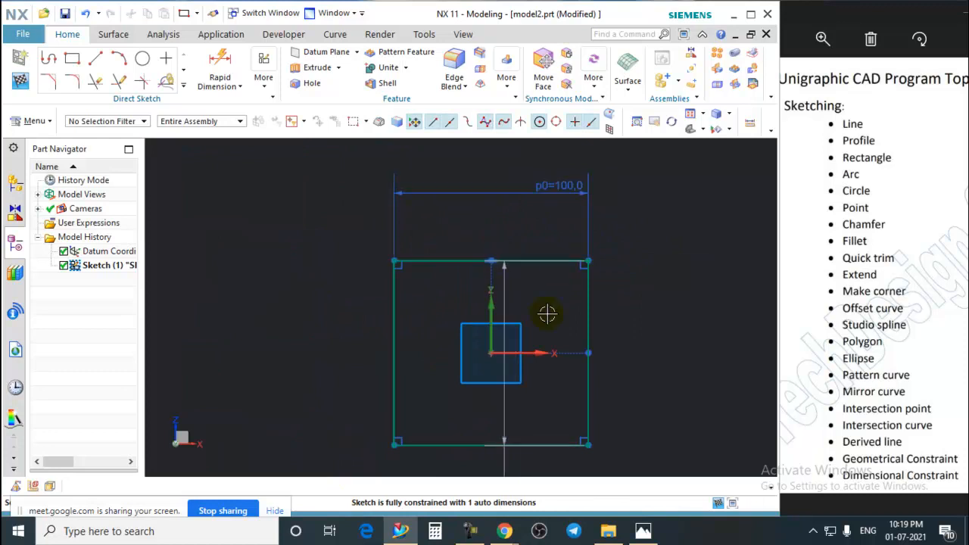
scroll(430, 250, down, 3)
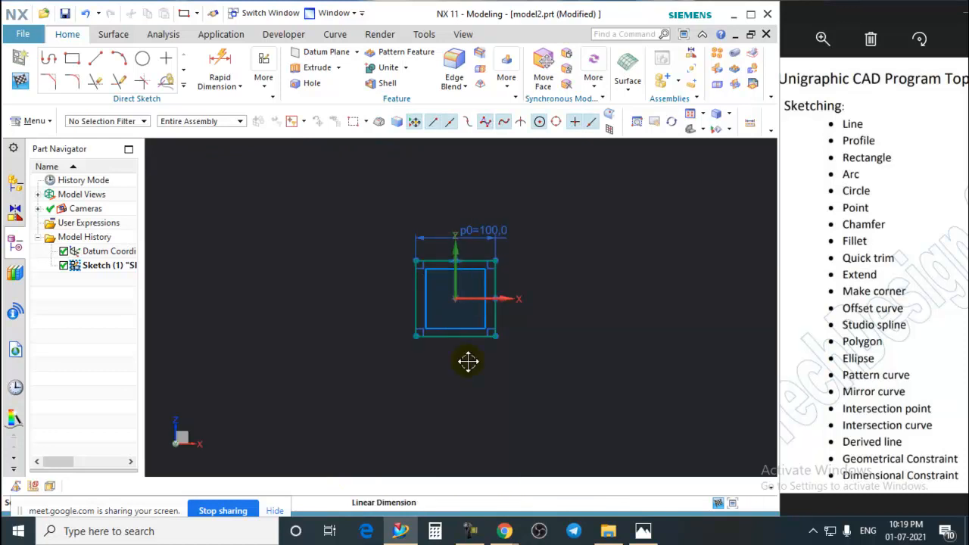
scroll(540, 290, up, 3)
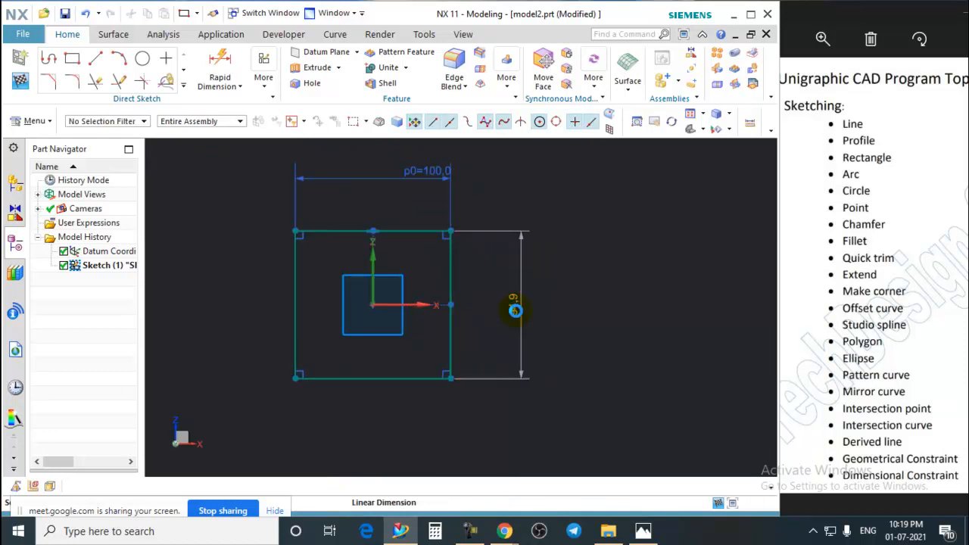
click(514, 311)
text(200)
key(Return)
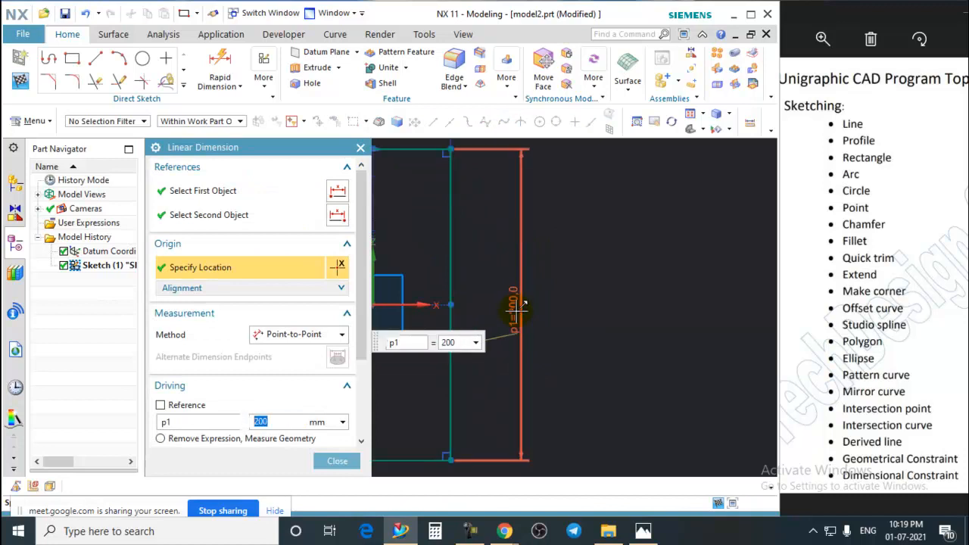
click(337, 461)
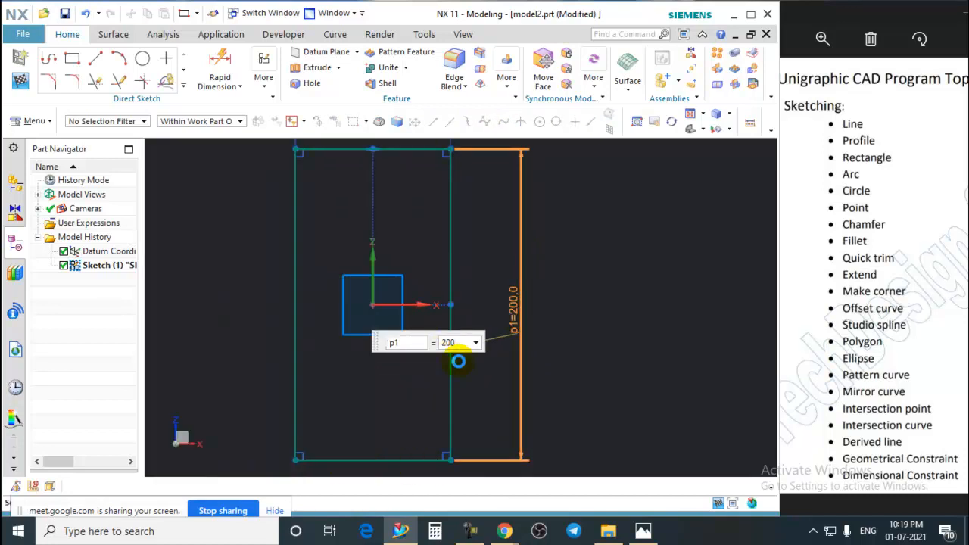
scroll(529, 337, down, 2)
scroll(491, 321, up, 3)
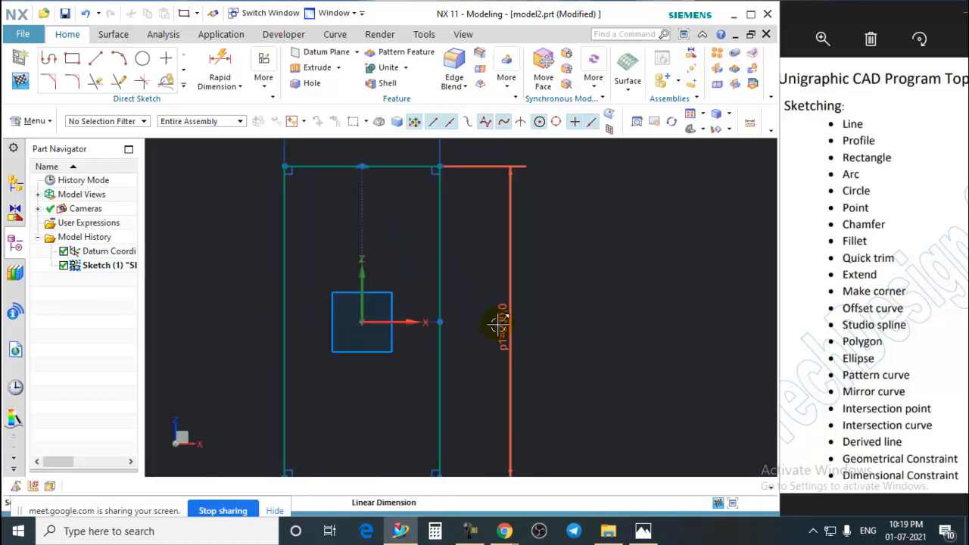
Undo the centered rectangle together with its width and height dimensions
key(ctrl+z)
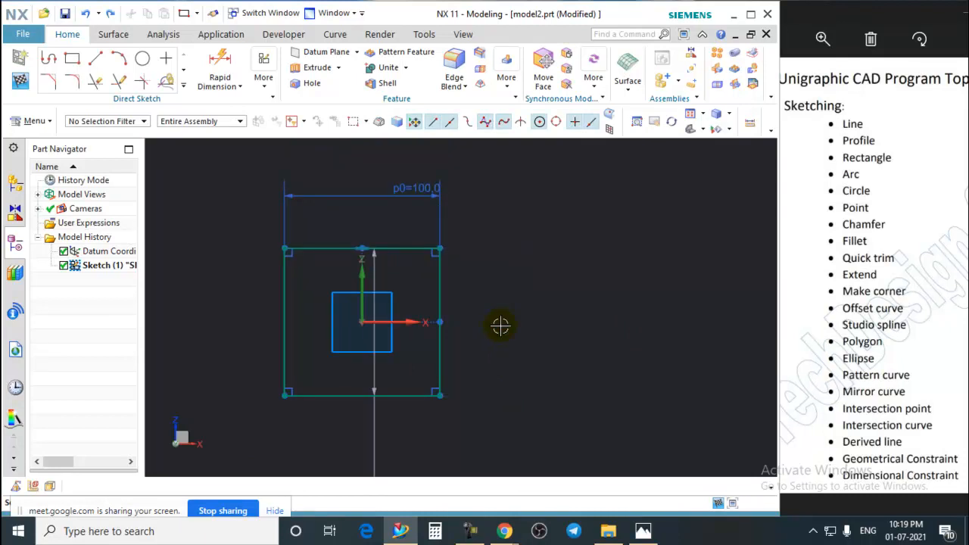
key(ctrl+z)
key(ctrl+z)
key(ctrl+z)
scroll(444, 289, down, 3)
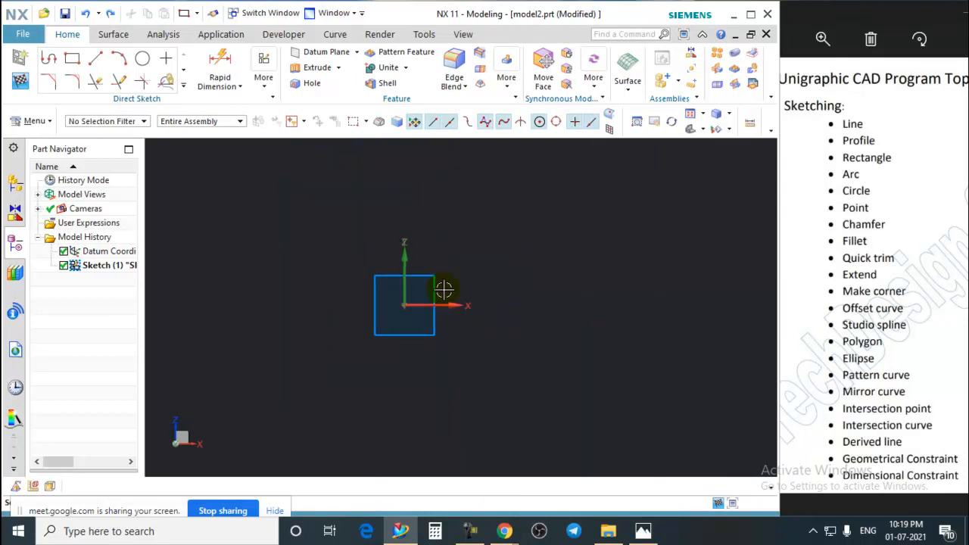
scroll(443, 289, down, 2)
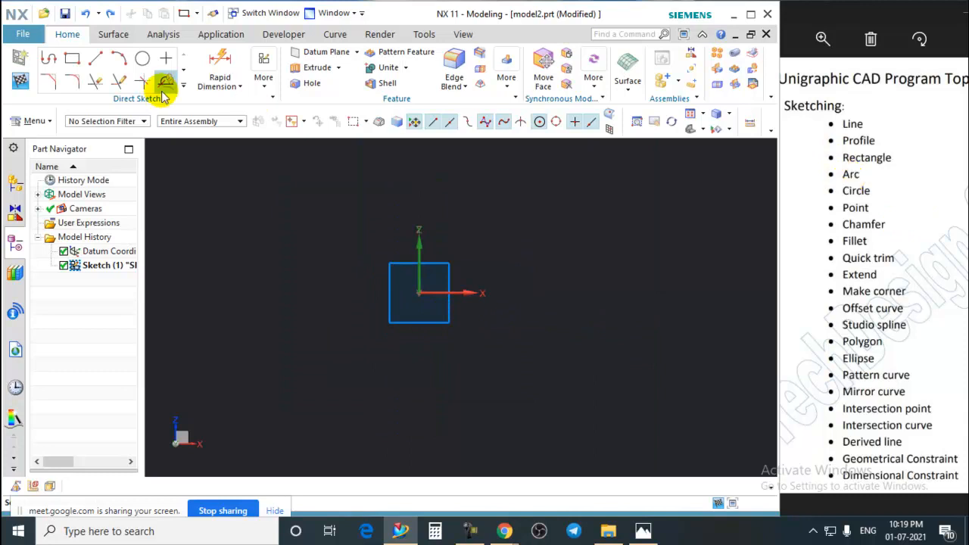
Sketch a two-point rectangle from the sketch origin, about 480 mm wide and 320 mm high, and end the Rectangle command
click(118, 59)
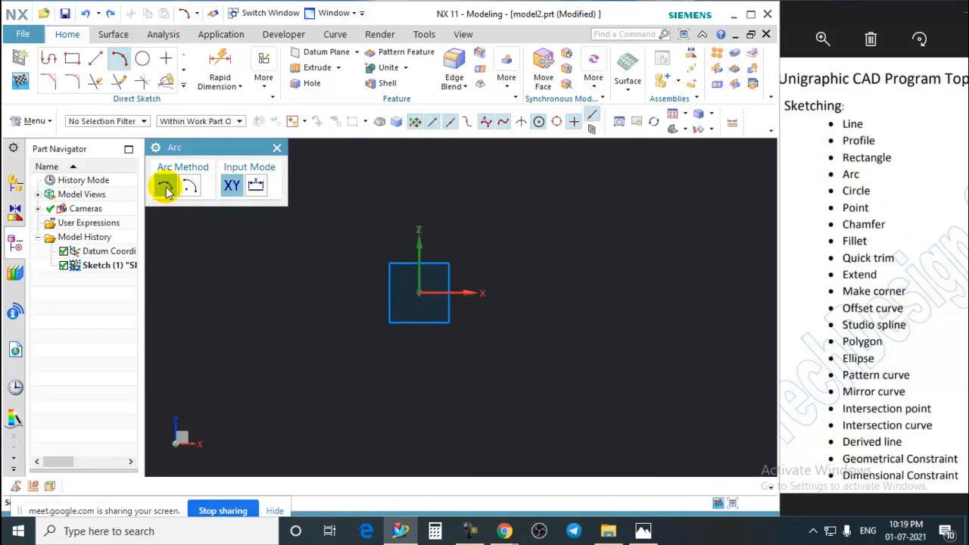
click(277, 147)
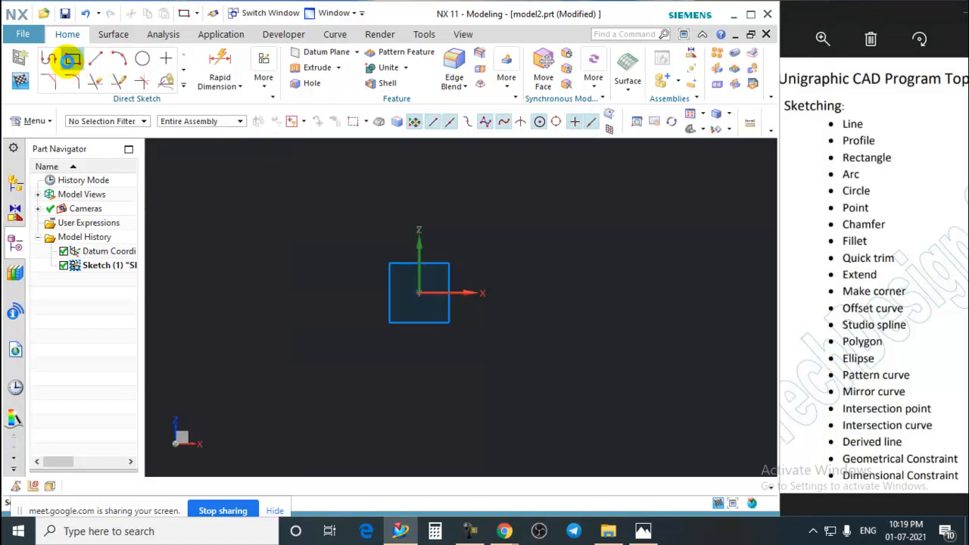
click(72, 58)
click(417, 290)
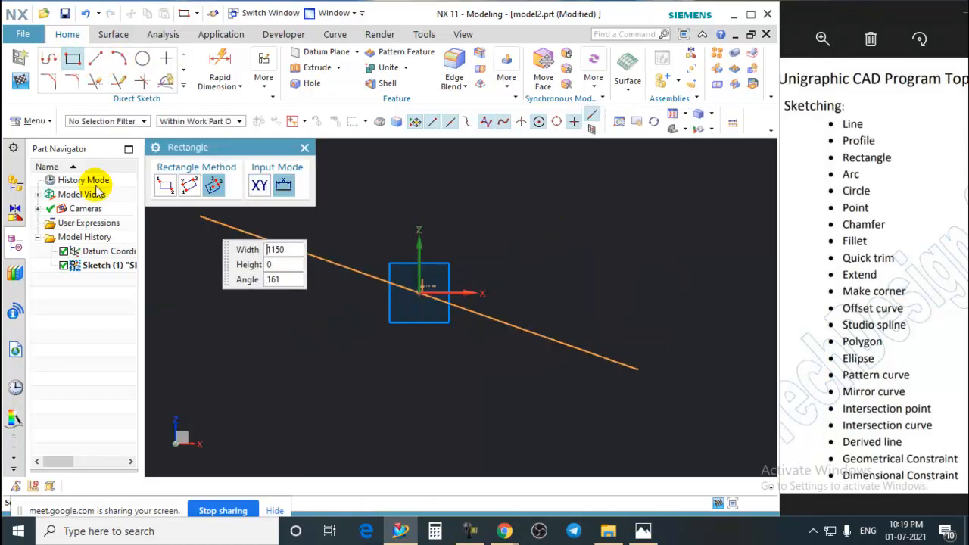
click(614, 163)
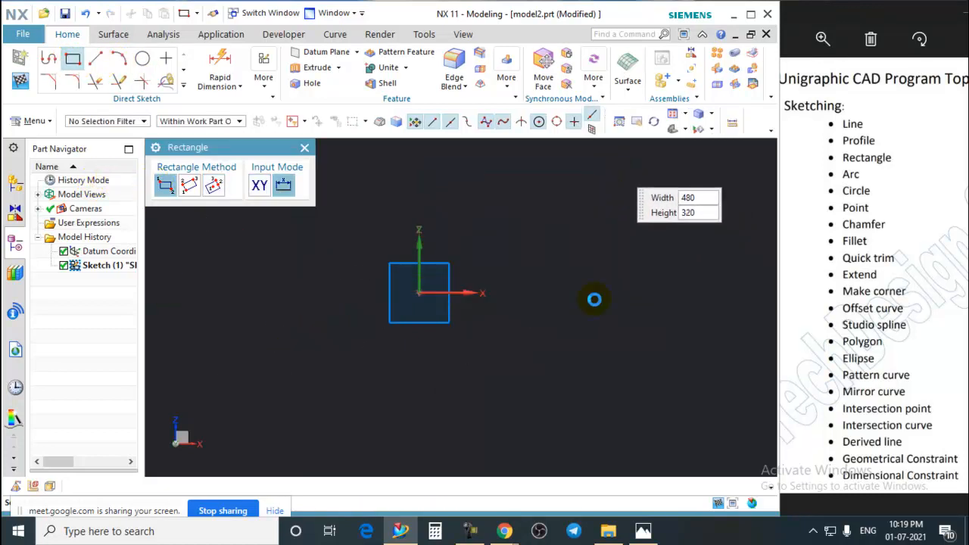
click(302, 149)
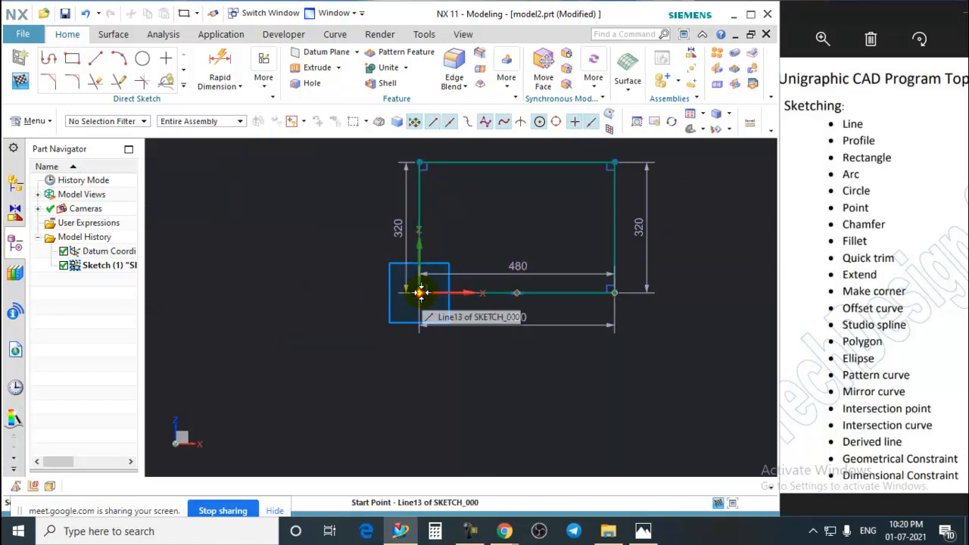
Set the width dimension of the rectangle at the sketch origin to 200 mm
scroll(334, 330, down, 2)
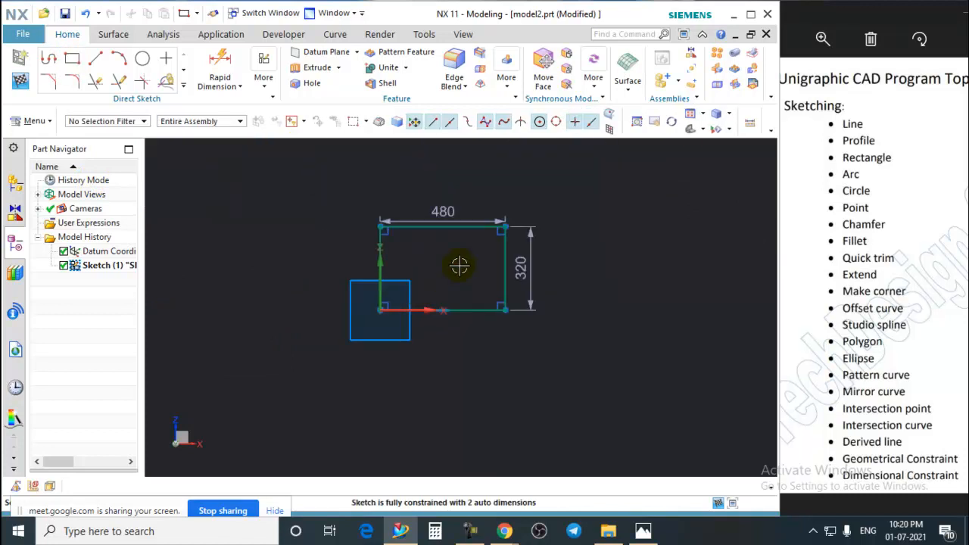
scroll(459, 261, up, 2)
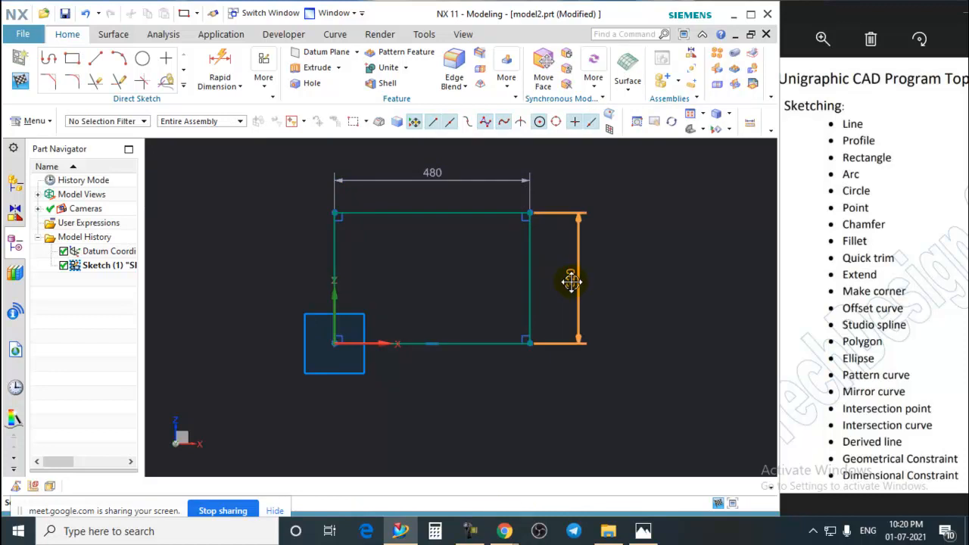
scroll(493, 268, down, 1)
double_click(442, 196)
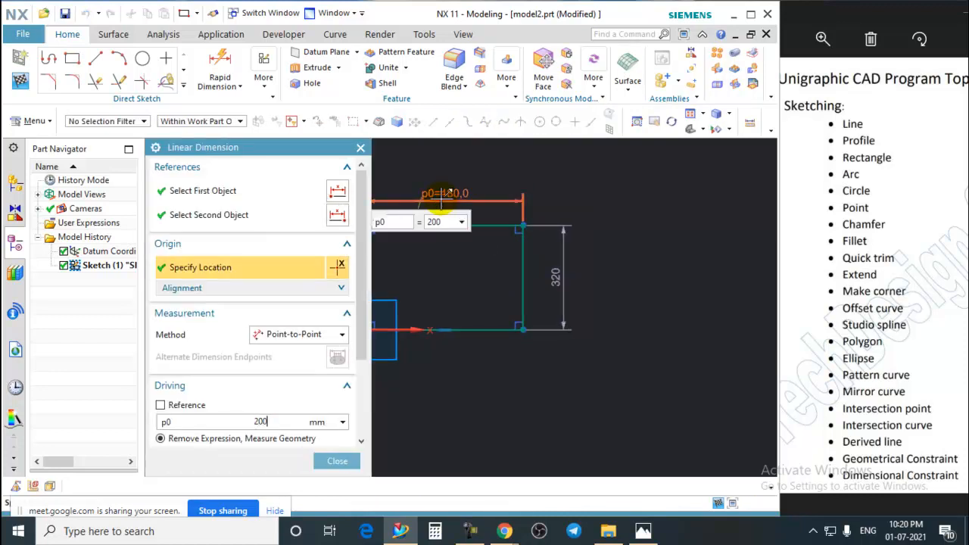
text(200)
key(Return)
Set the rectangle's height dimension to 150 mm and close the dimension dialog
double_click(467, 299)
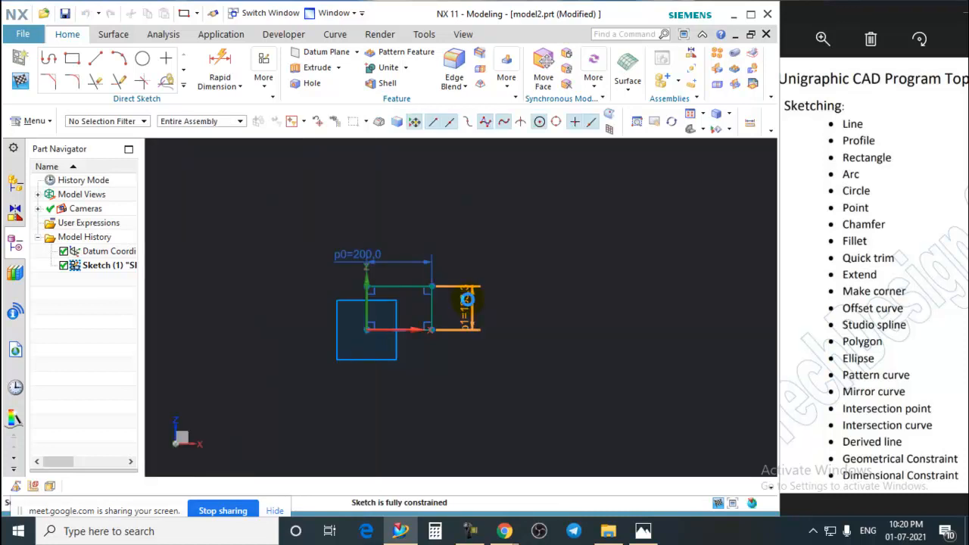
text(150)
key(Return)
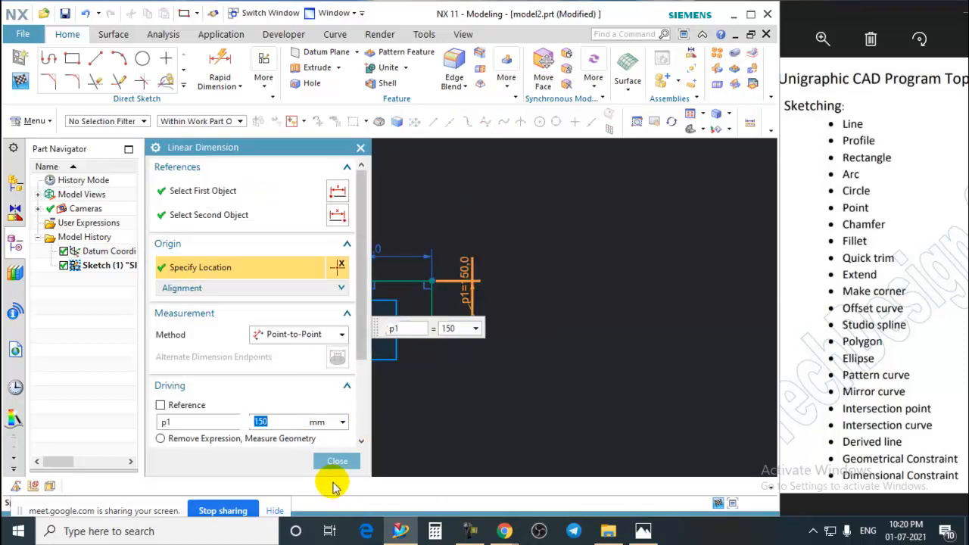
click(338, 461)
Move the rectangle's height dimension closer to its right side
scroll(455, 269, up, 5)
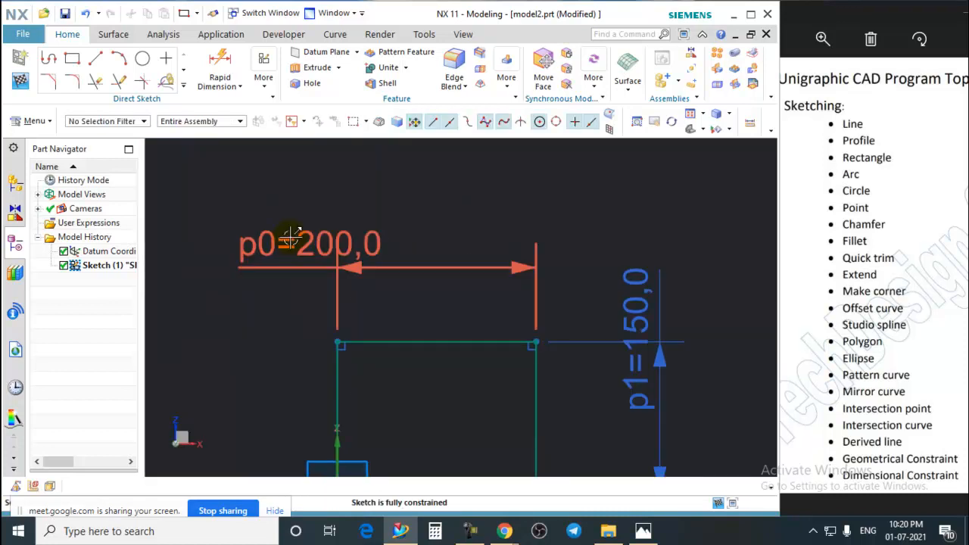
scroll(425, 252, down, 3)
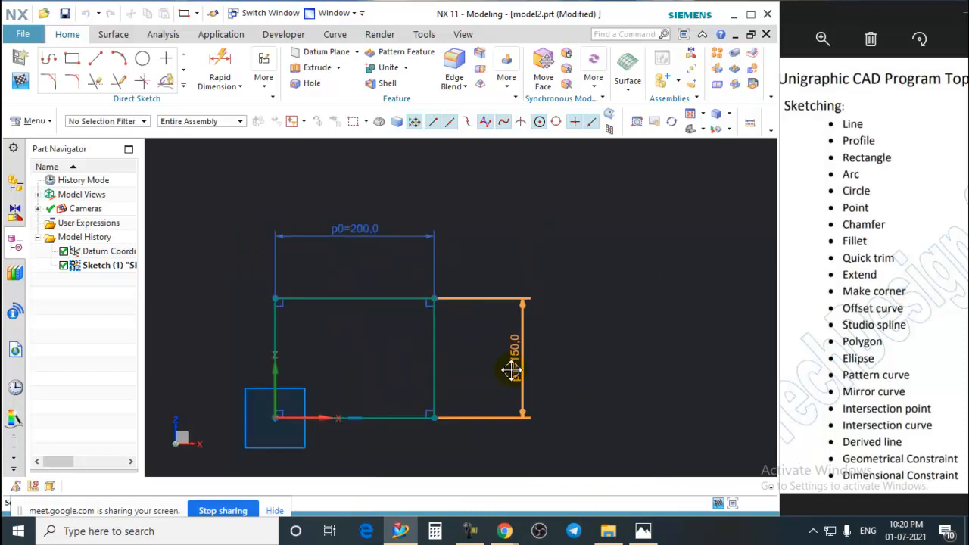
drag(513, 368, 492, 316)
scroll(454, 341, down, 2)
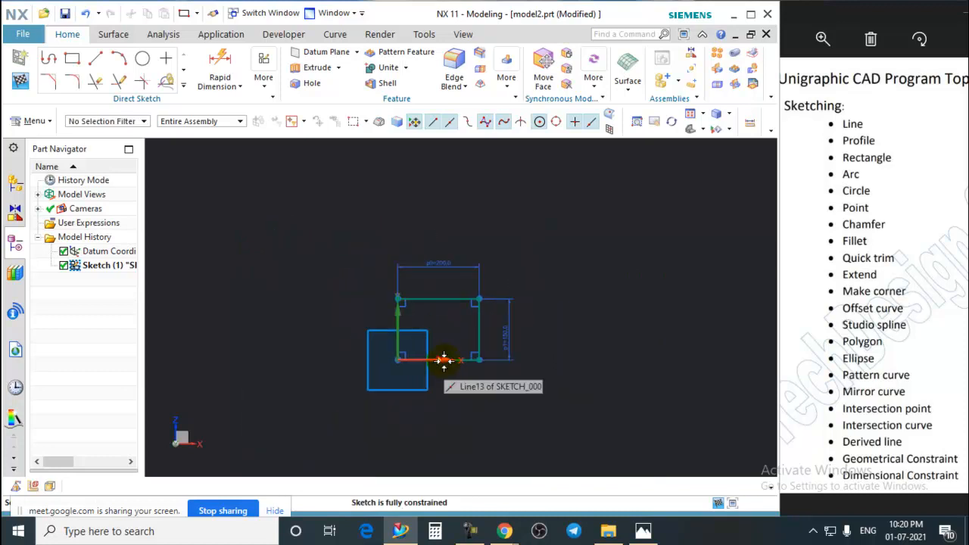
Sketch a line about 180 mm long at about 22° from the rectangle's upper-right corner
click(107, 63)
click(94, 59)
scroll(368, 273, down, 2)
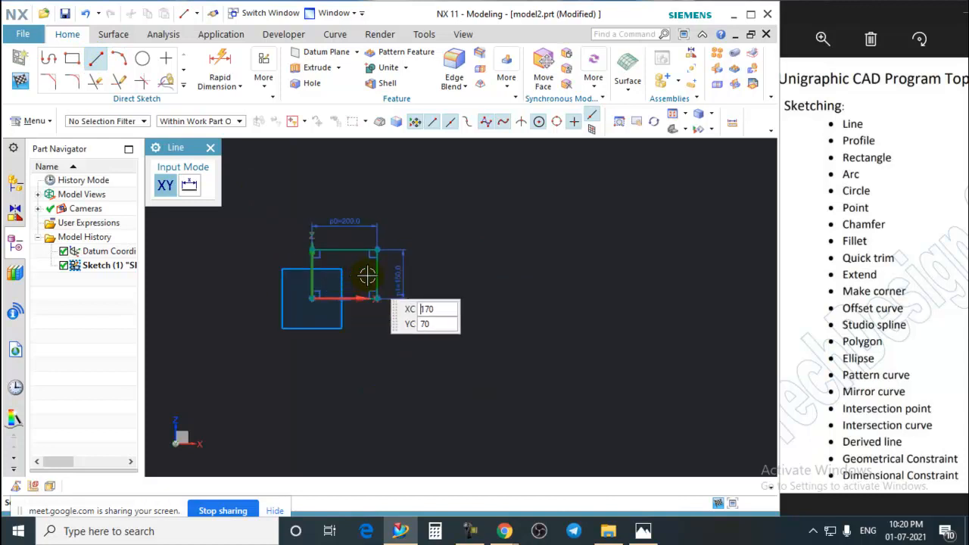
scroll(378, 260, up, 3)
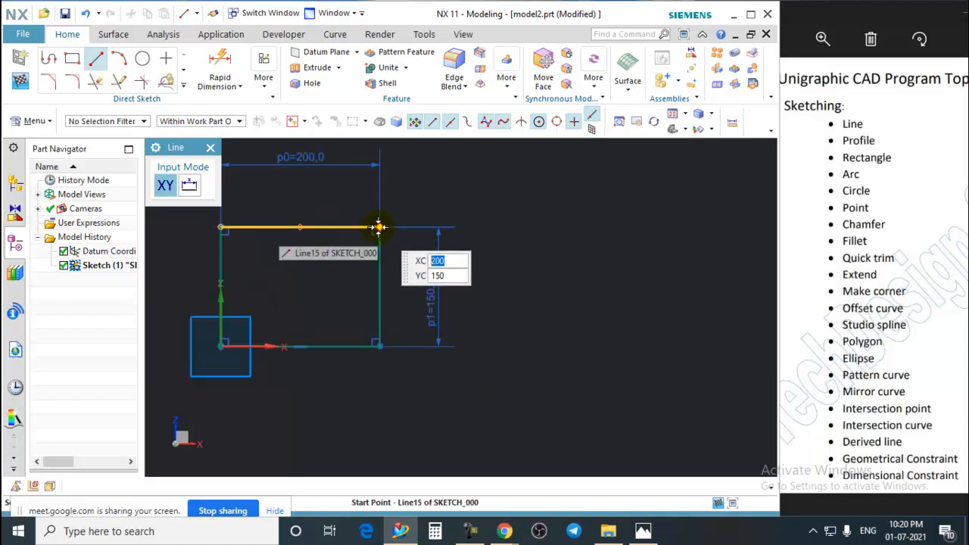
click(379, 226)
scroll(424, 303, down, 1)
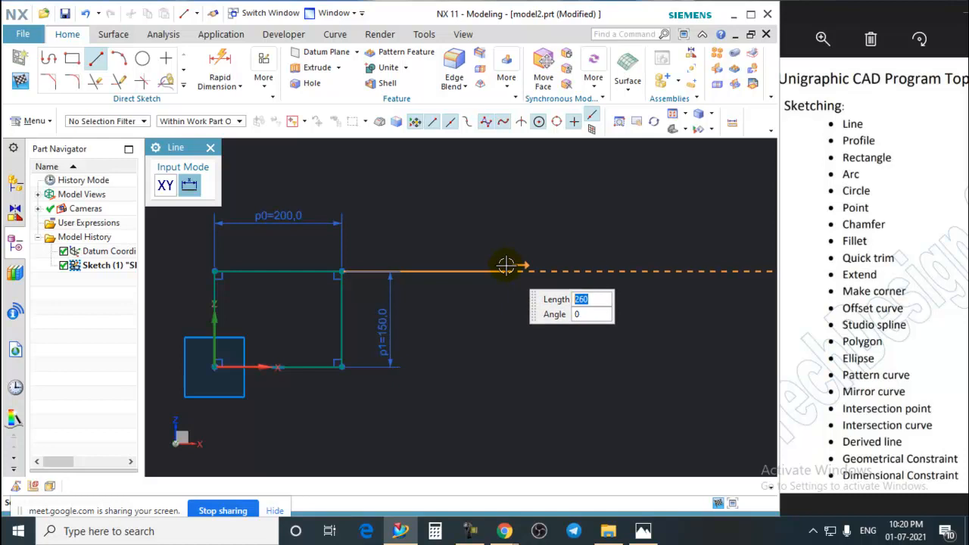
scroll(536, 363, down, 1)
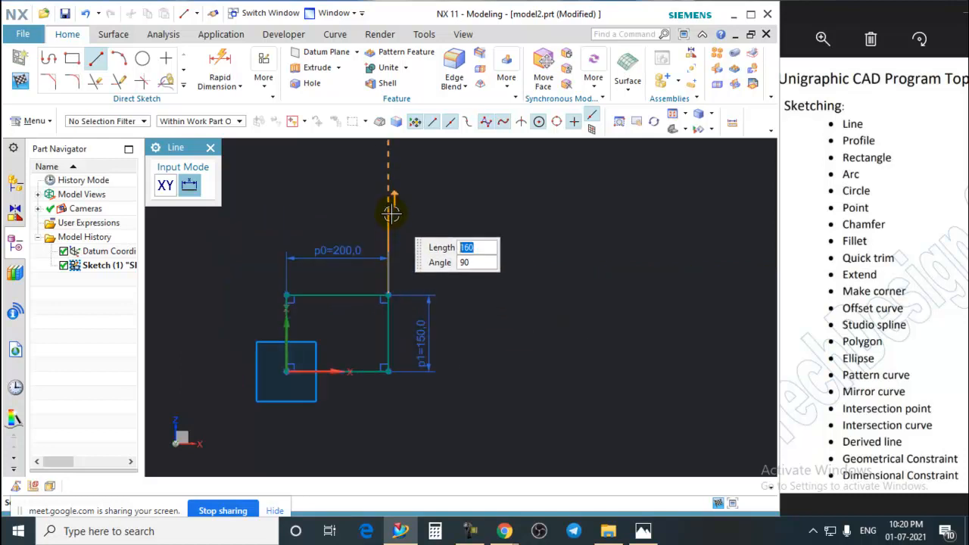
scroll(391, 215, up, 1)
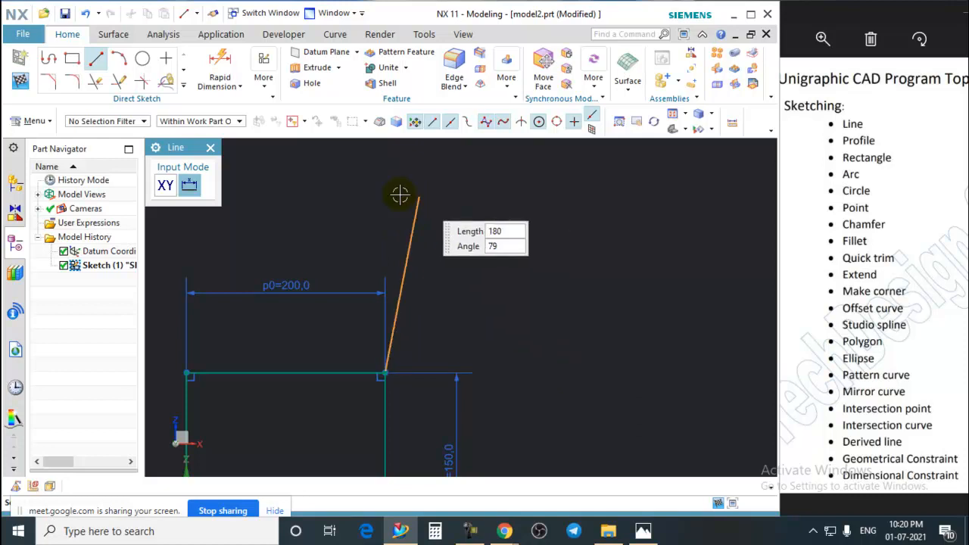
click(550, 306)
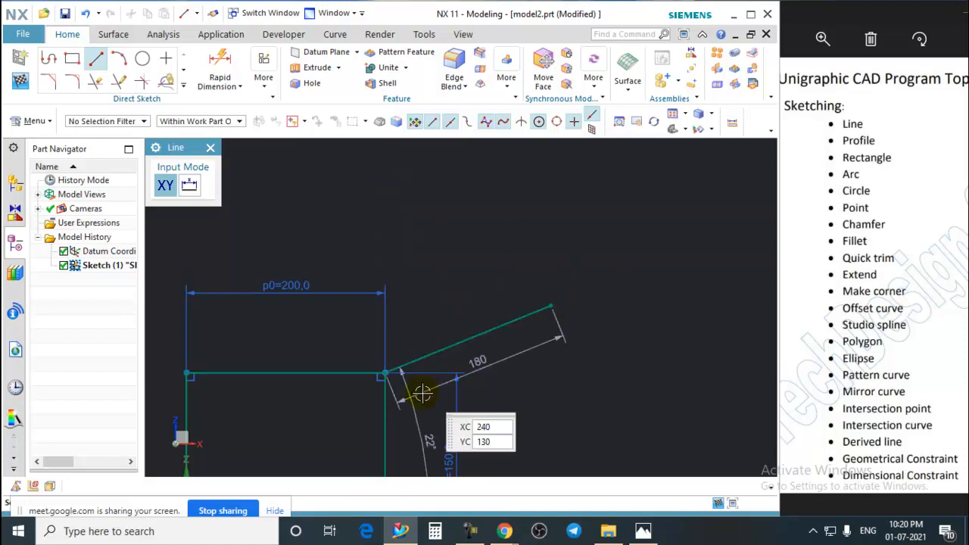
End the Line command and undo the angled line
scroll(499, 269, down, 3)
scroll(477, 371, up, 2)
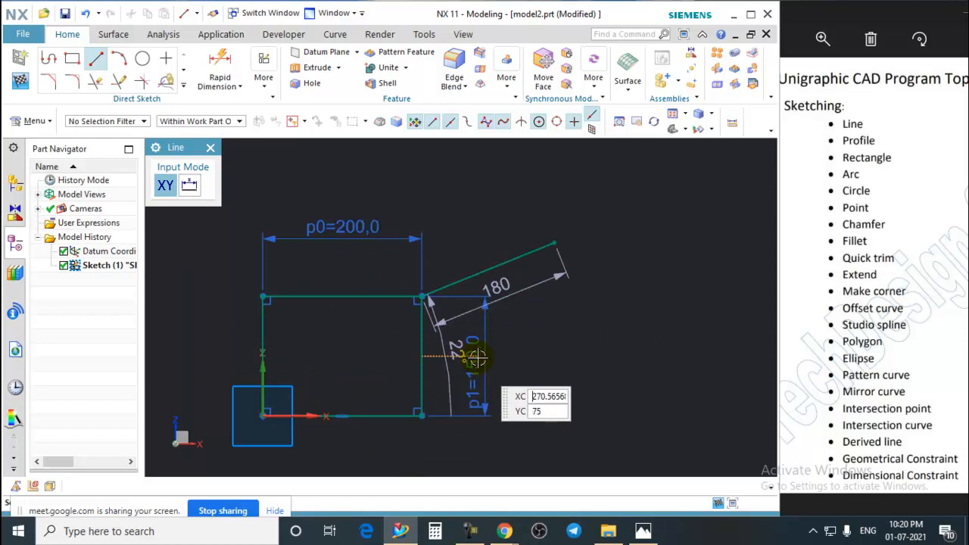
click(210, 147)
key(ctrl+z)
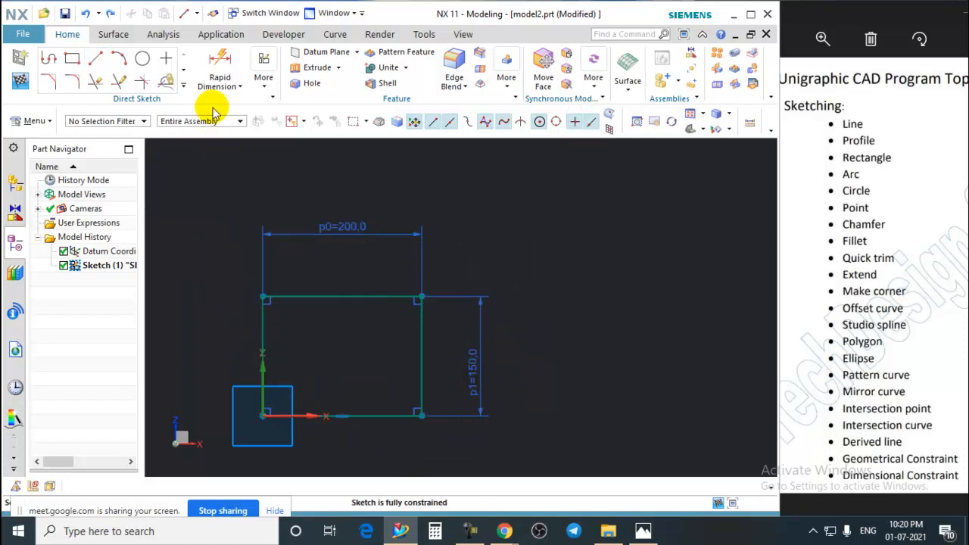
Sketch a horizontal line about 215 mm long outward from the rectangle's upper-right corner and end the Line command
click(94, 61)
click(422, 297)
scroll(604, 295, up, 1)
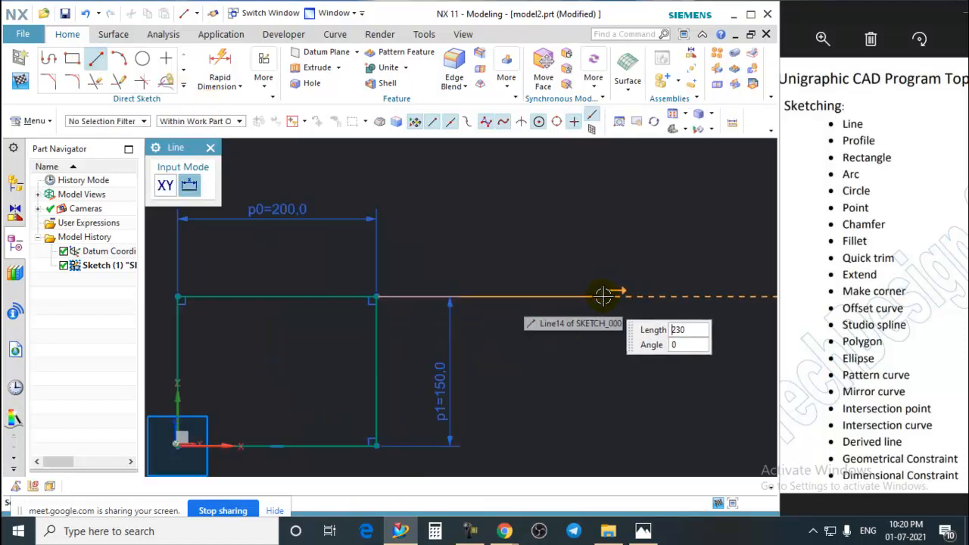
click(589, 297)
scroll(418, 432, down, 1)
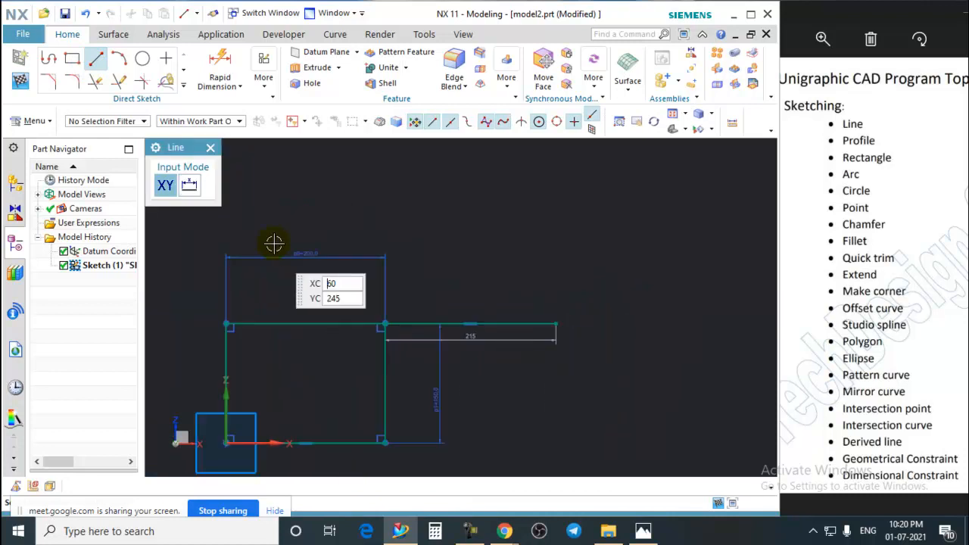
click(210, 148)
Delete the horizontal constraint at the midpoint of the line extending from the rectangle's corner
scroll(443, 353, up, 4)
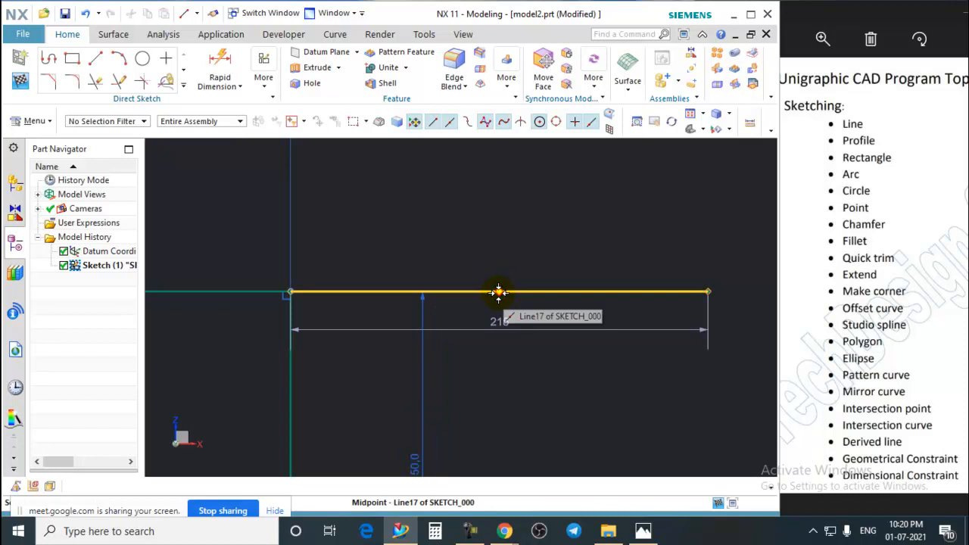
right_click(502, 293)
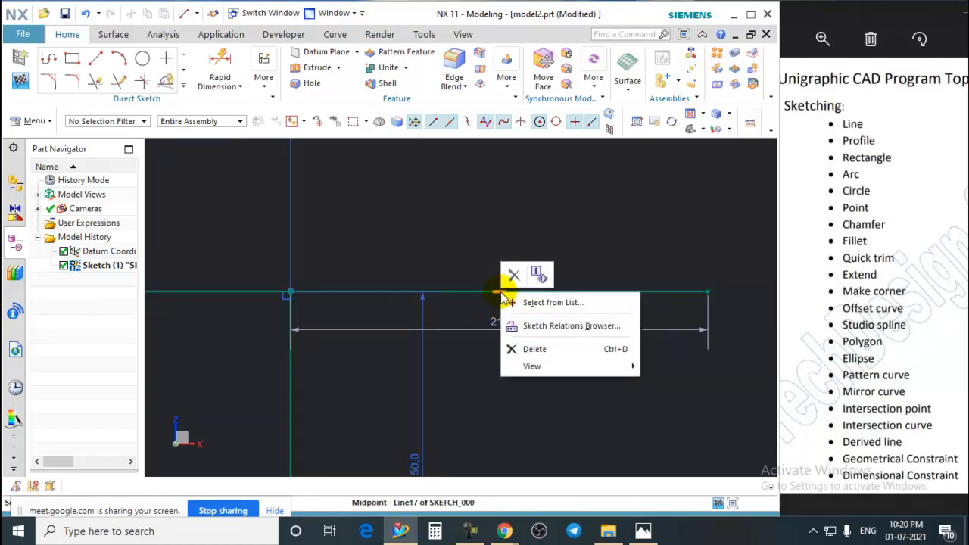
click(514, 275)
scroll(519, 274, down, 3)
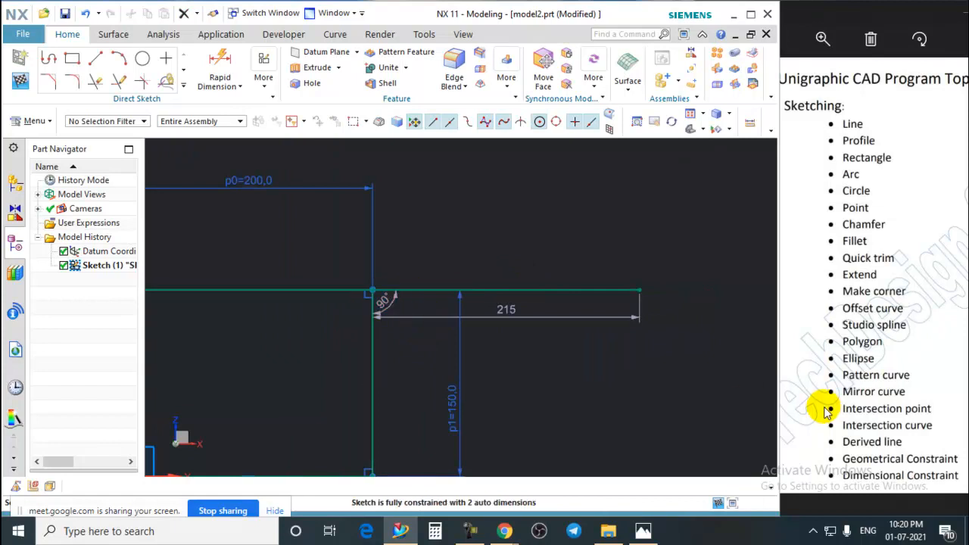
Delete the horizontal line extending from the rectangle's upper-right corner
scroll(534, 322, up, 2)
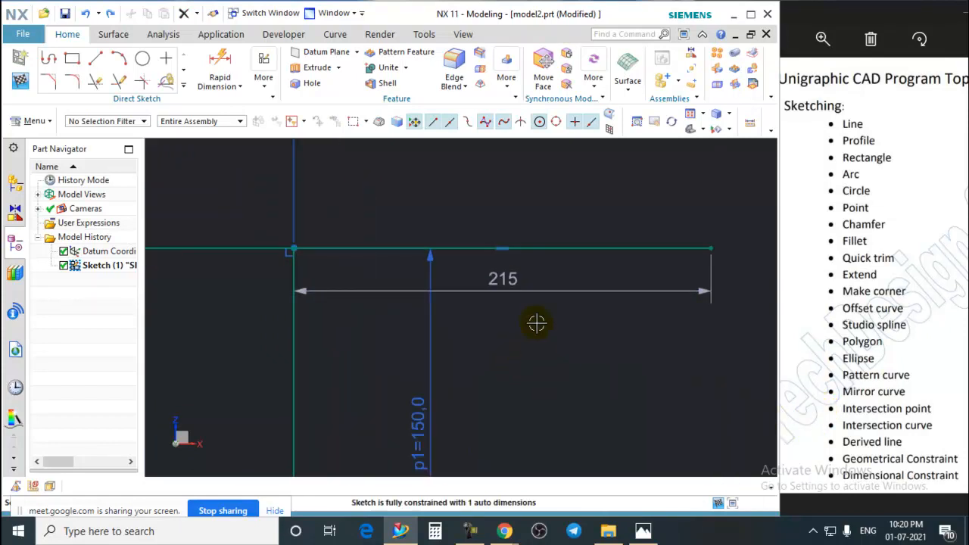
click(558, 249)
key(Delete)
scroll(441, 275, down, 4)
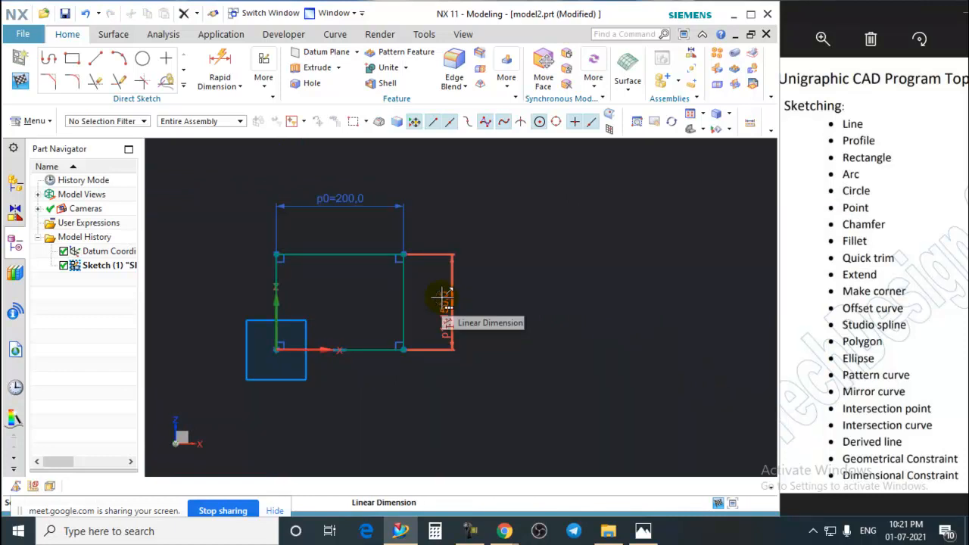
scroll(432, 275, up, 2)
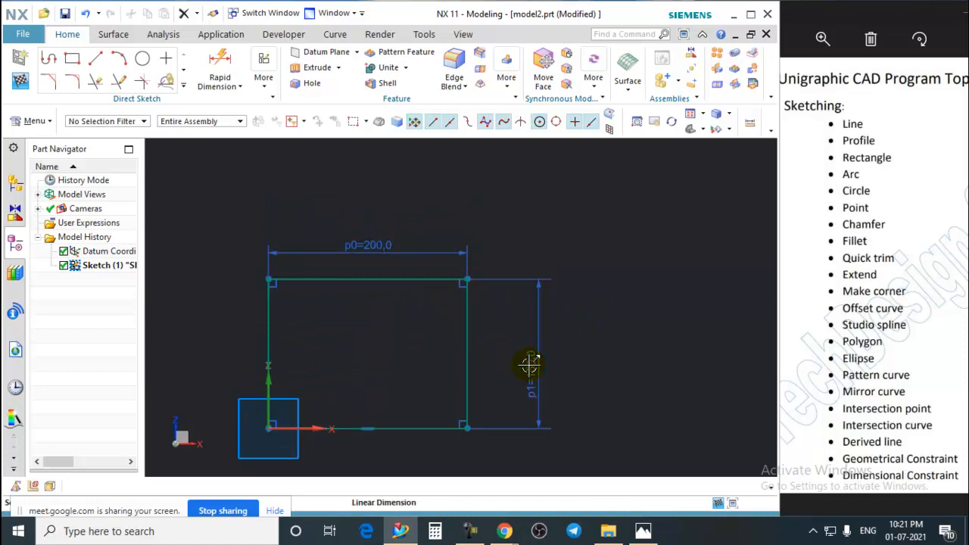
click(509, 351)
scroll(511, 330, down, 1)
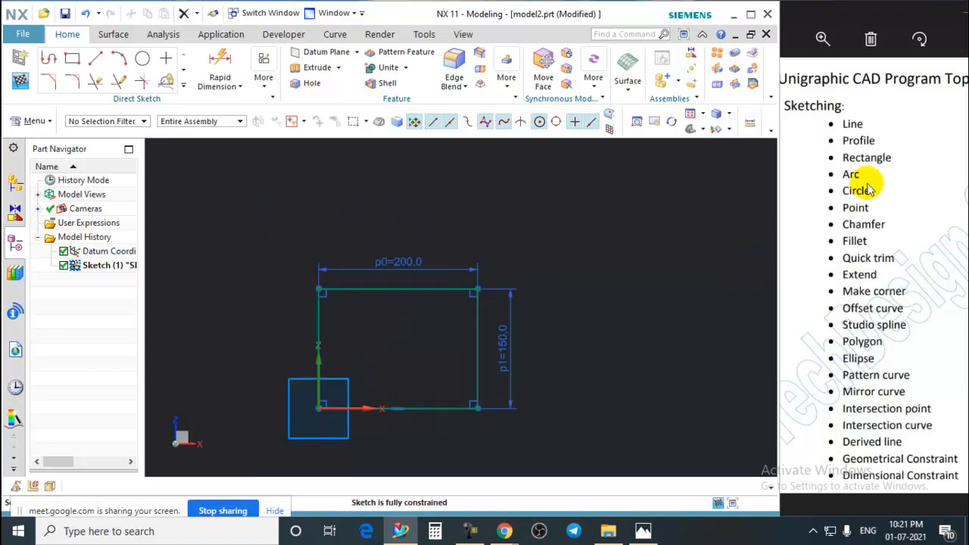
Sketch a three-point arc of about 104 mm radius through the midpoints of the rectangle's left, top and right sides, and undo it
click(119, 61)
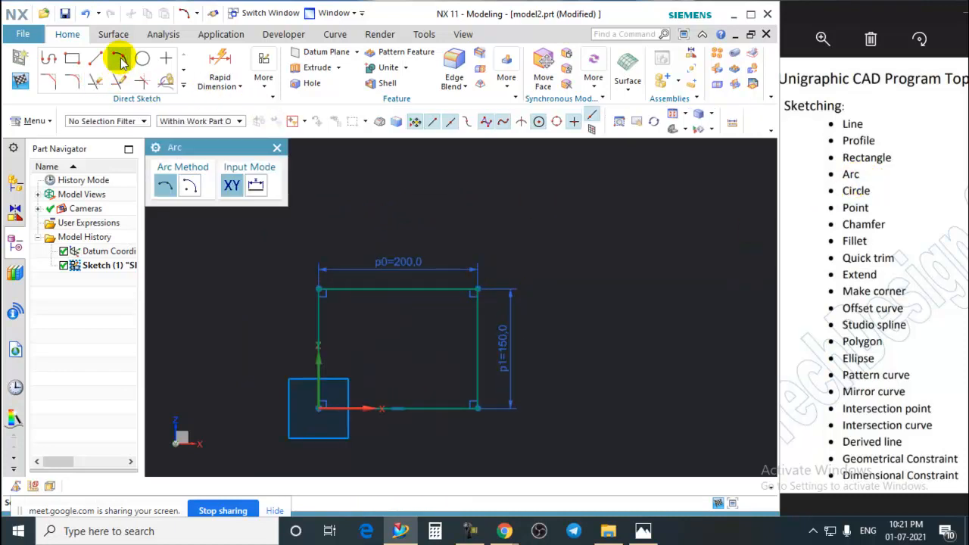
click(276, 148)
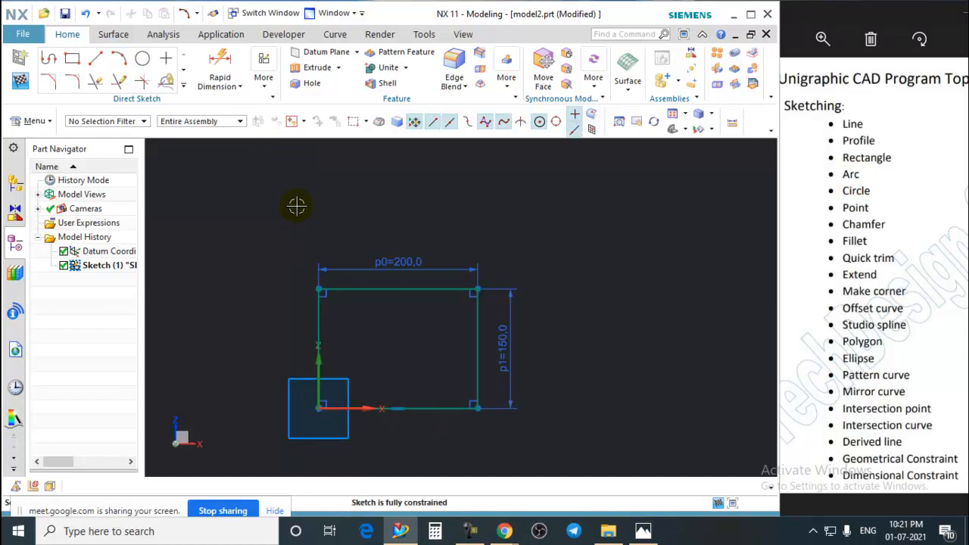
click(131, 65)
click(318, 346)
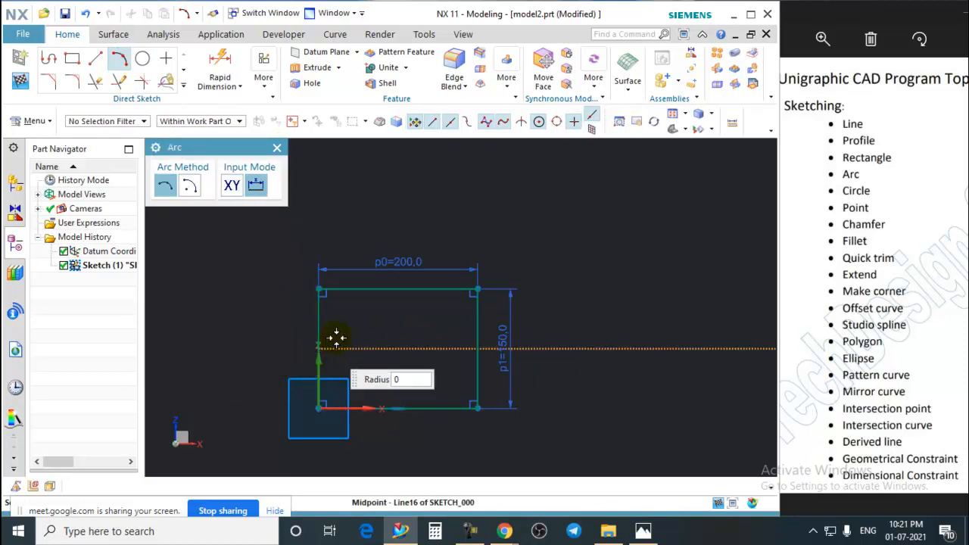
click(398, 290)
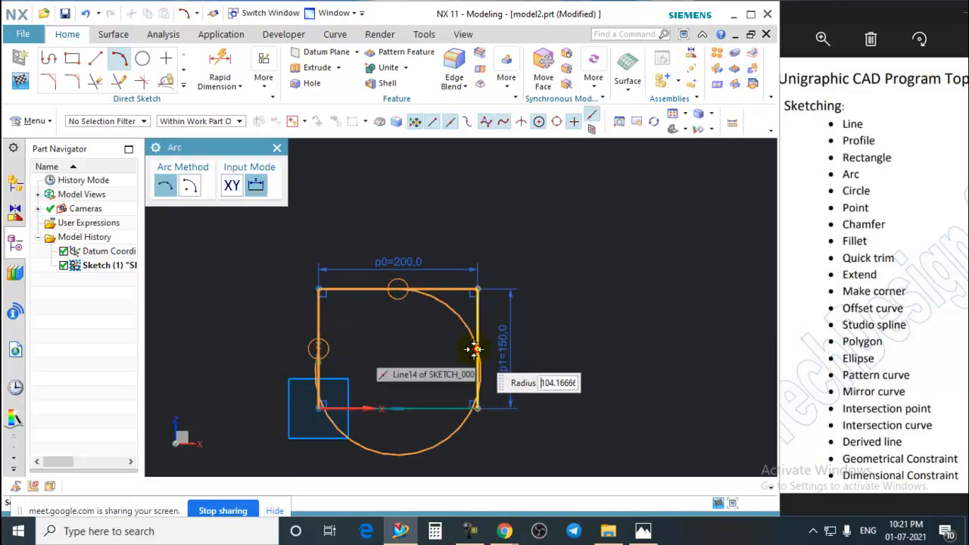
click(475, 349)
scroll(550, 337, down, 1)
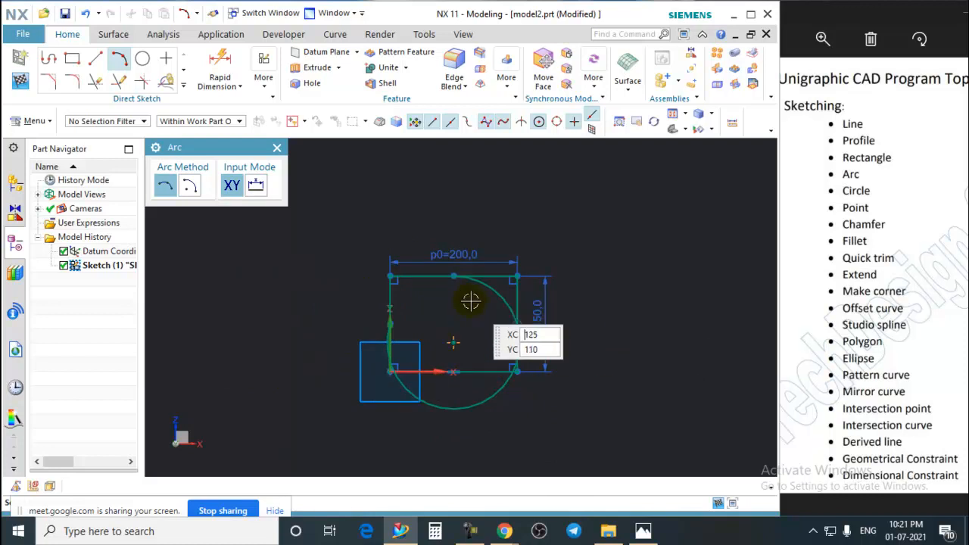
click(277, 147)
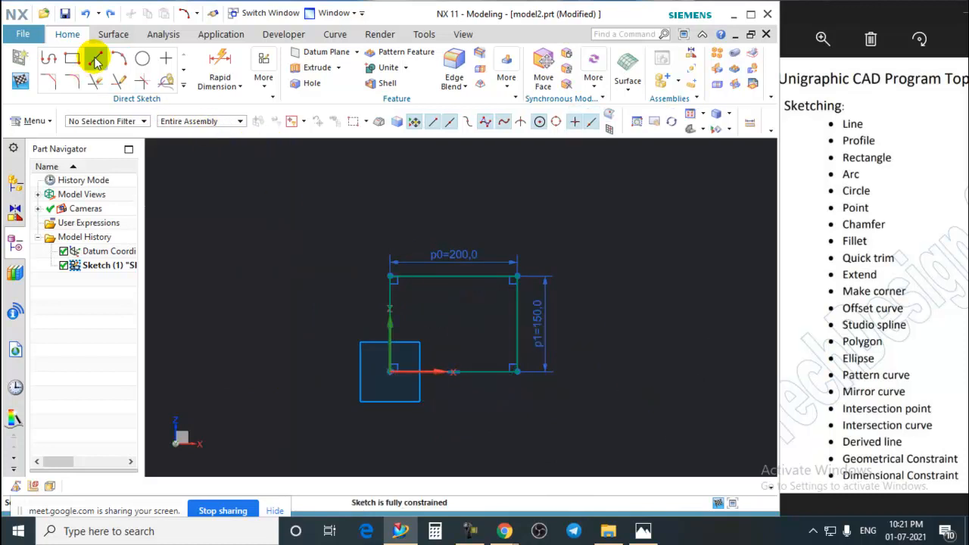
click(119, 60)
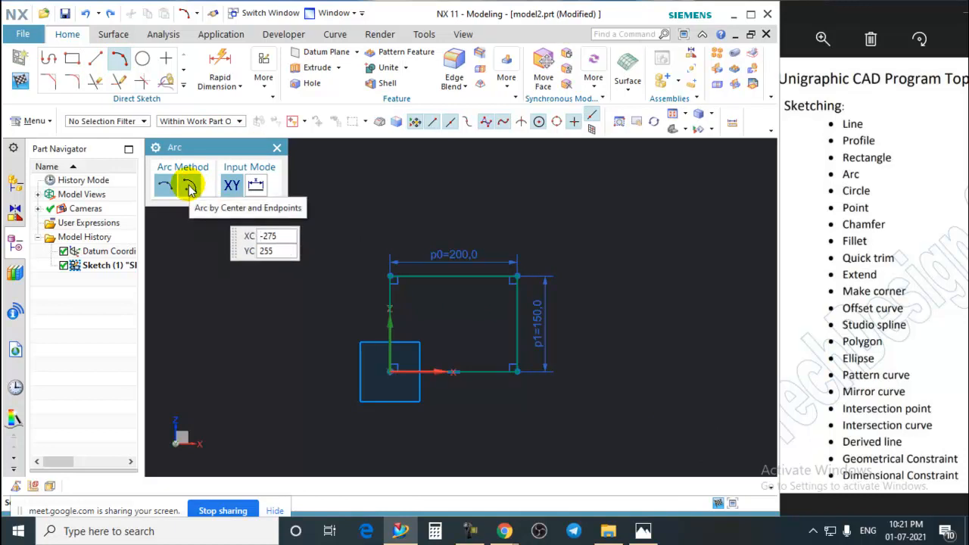
click(277, 147)
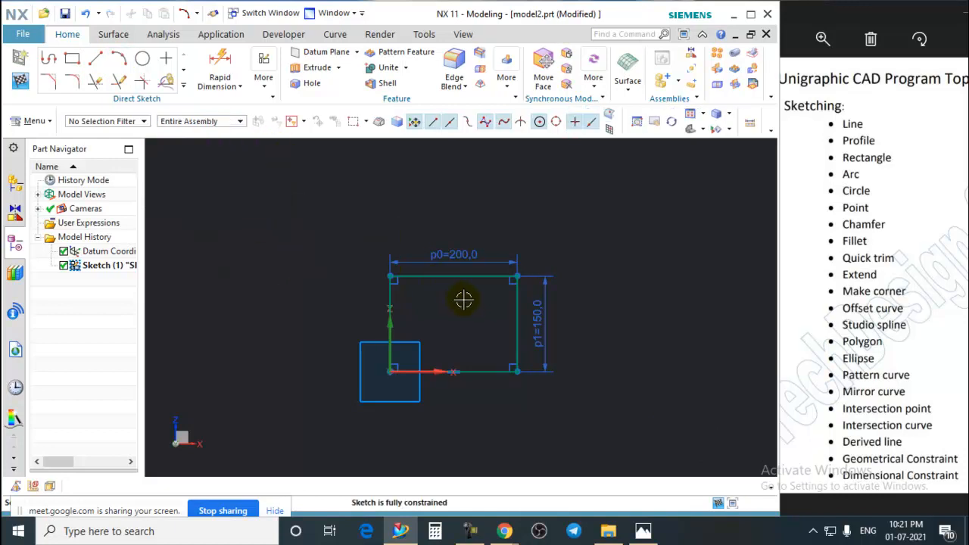
Delete all four sides of the 200 x 150 mm rectangle one by one
scroll(462, 298, up, 2)
click(435, 260)
key(Delete)
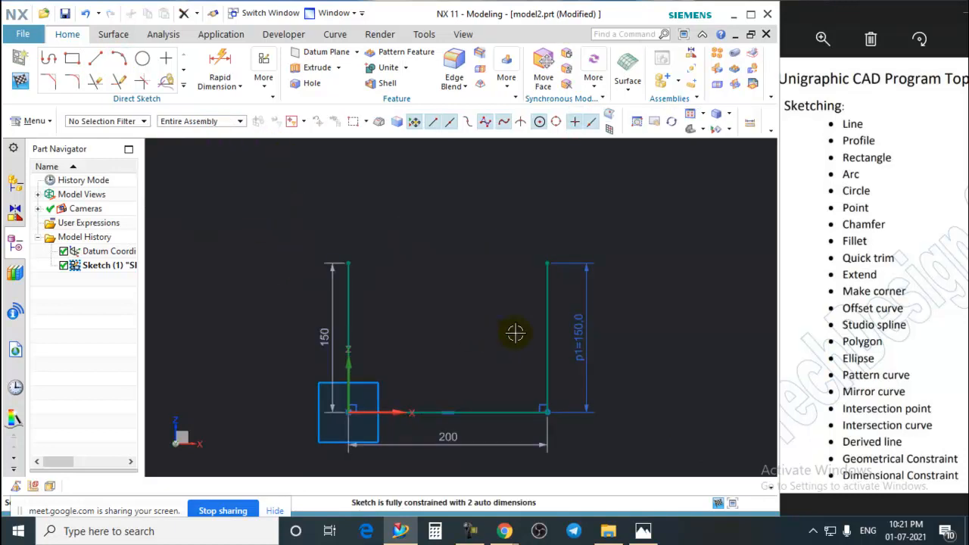
click(541, 291)
key(Delete)
click(502, 412)
key(Delete)
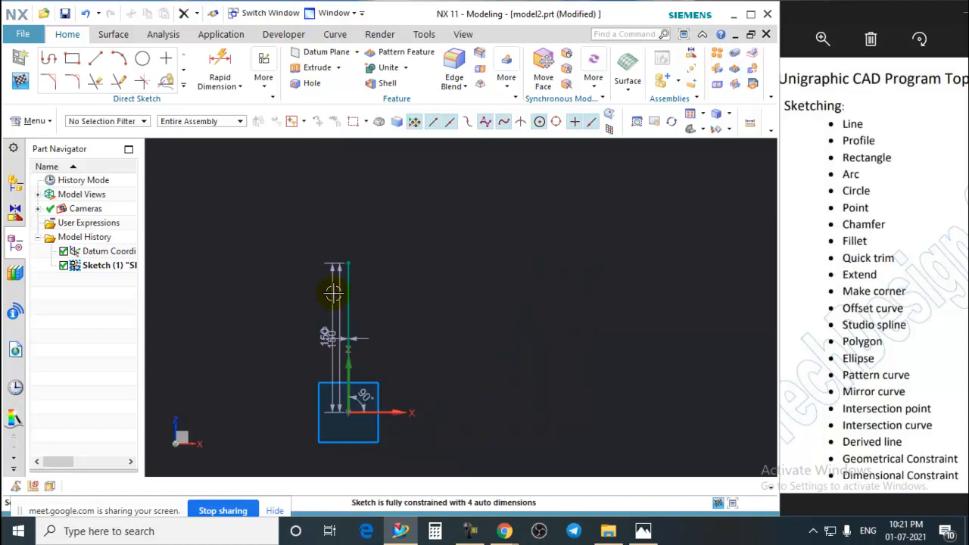
click(353, 287)
key(Delete)
Sketch a centre-and-endpoints arc about the sketch origin with about 316.7 mm radius and 50° sweep, and delete it
click(119, 58)
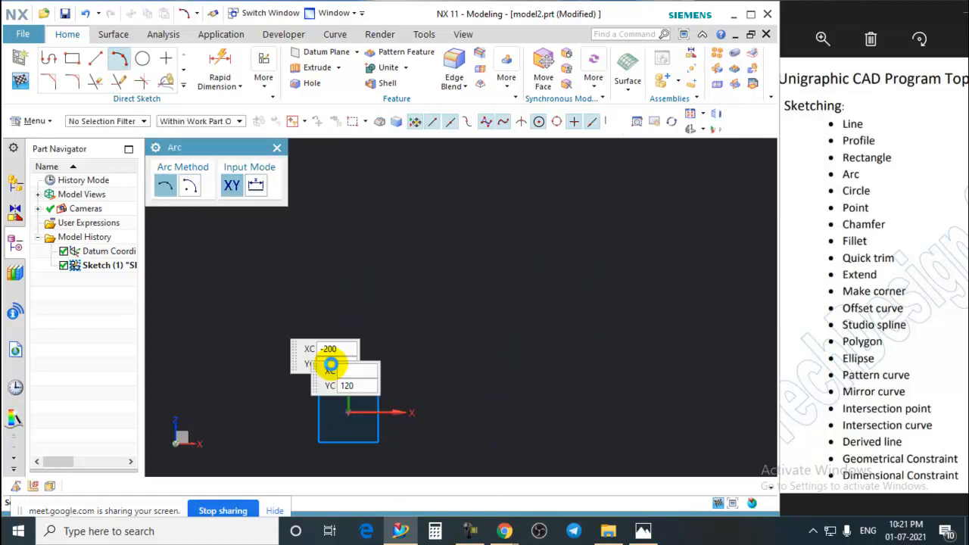
click(191, 189)
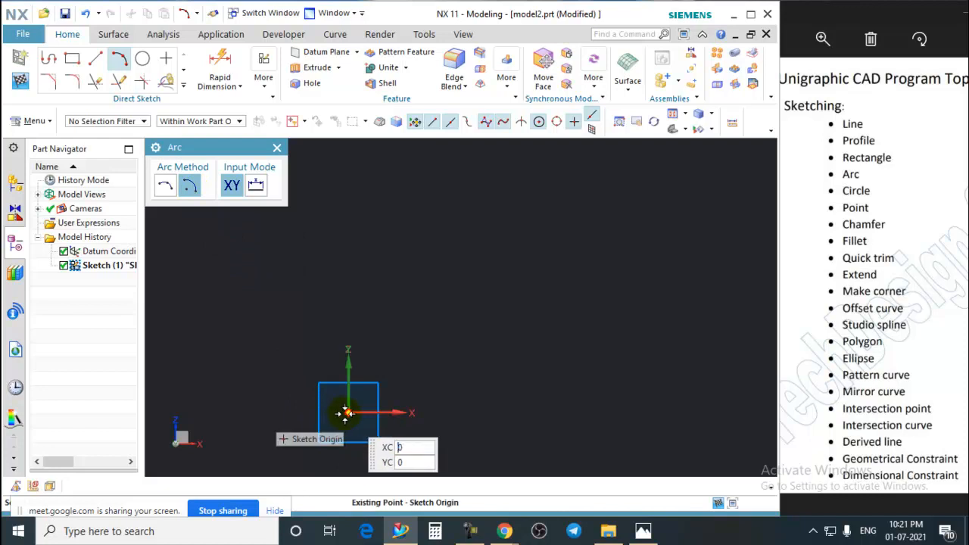
click(345, 411)
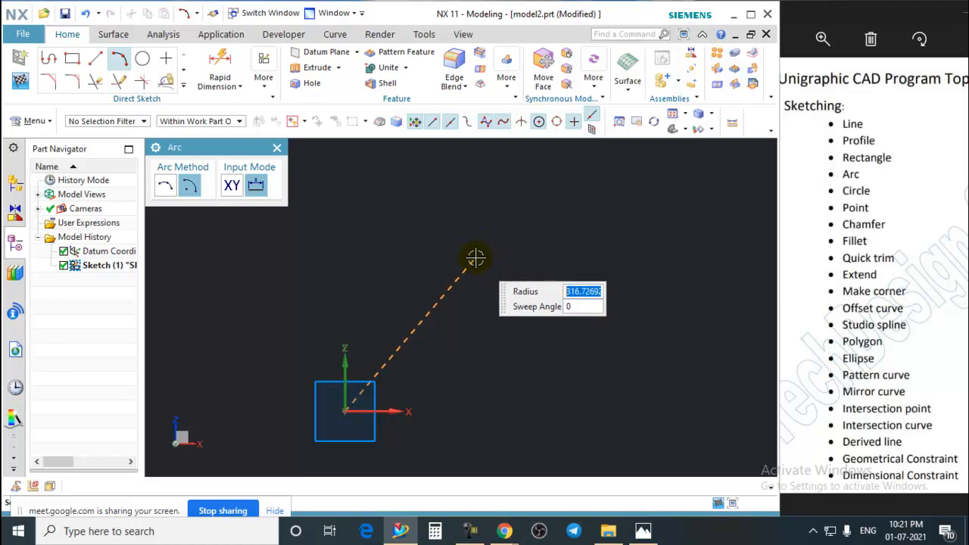
click(476, 258)
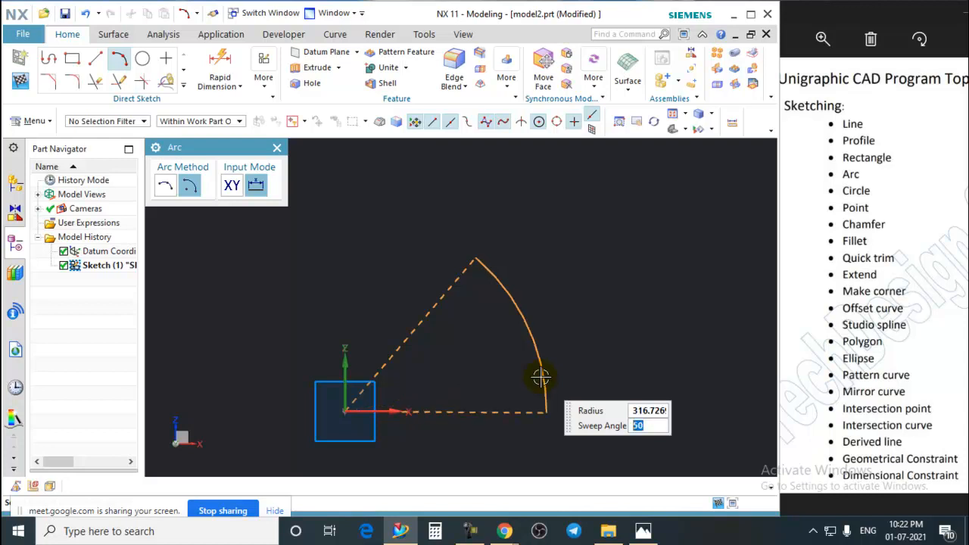
key(Return)
scroll(533, 378, up, 2)
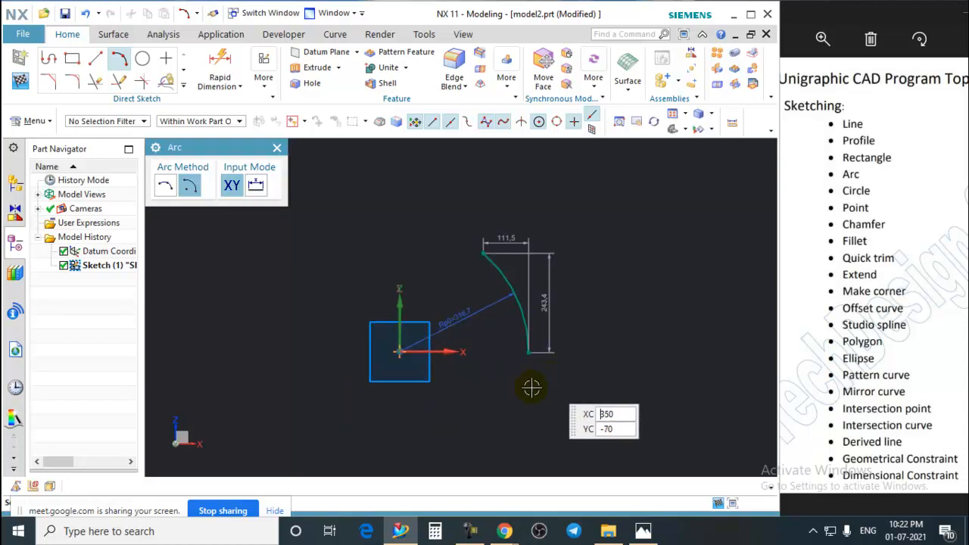
click(277, 148)
scroll(548, 303, up, 1)
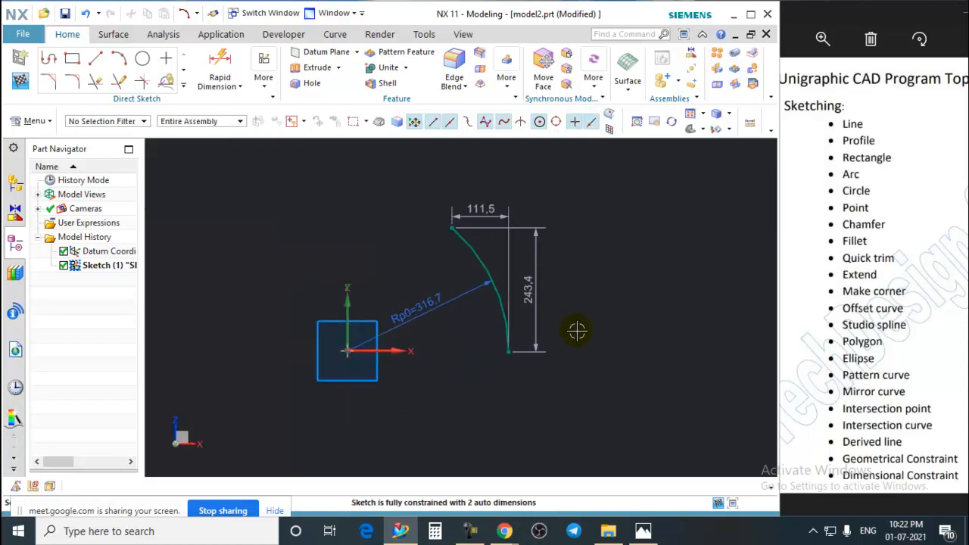
click(480, 245)
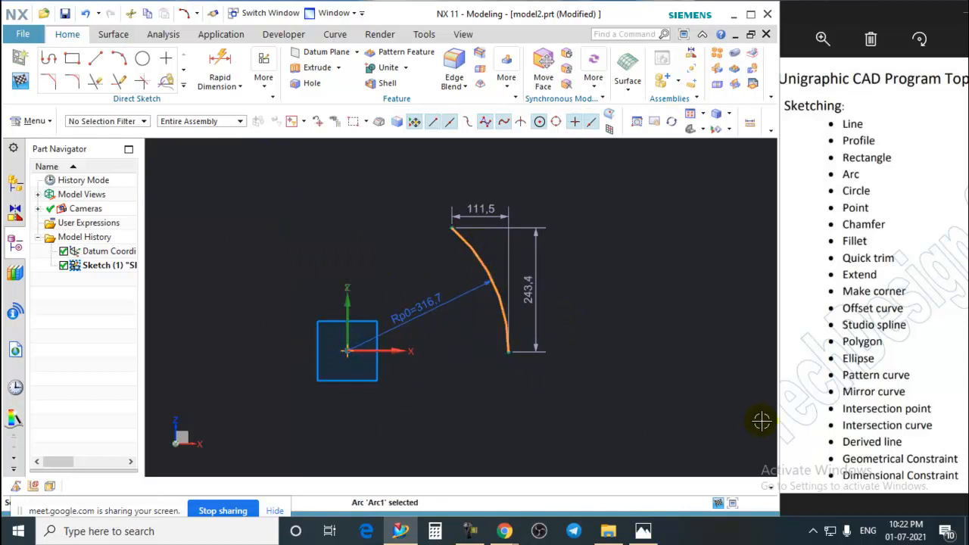
key(Delete)
Sketch a centre-and-endpoints arc about the sketch origin, starting on the X axis, with about 364.6 mm radius and 45° sweep
click(119, 58)
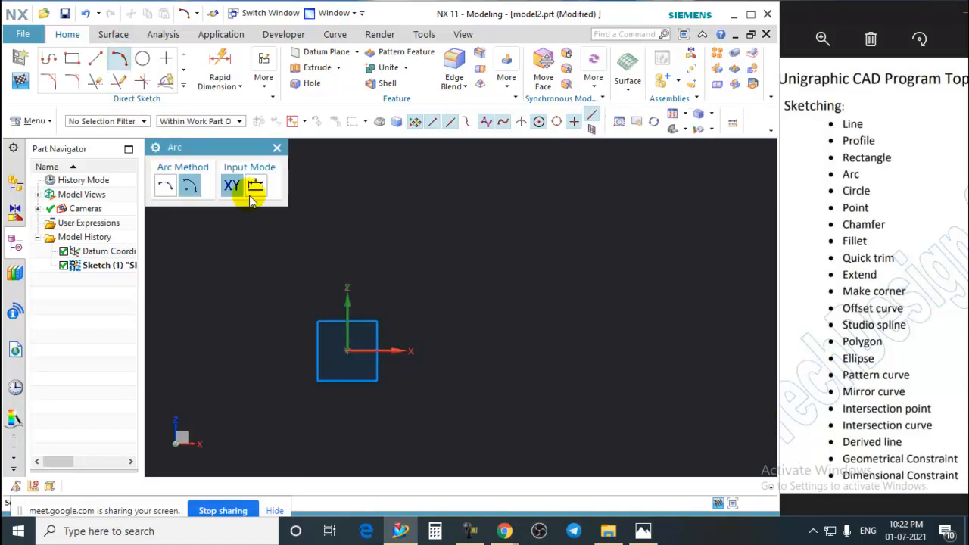
click(346, 351)
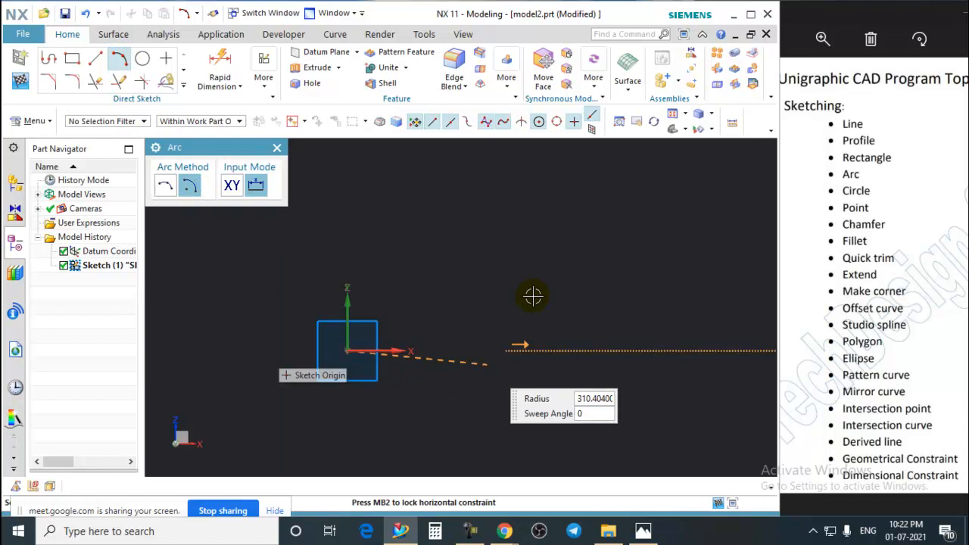
click(534, 350)
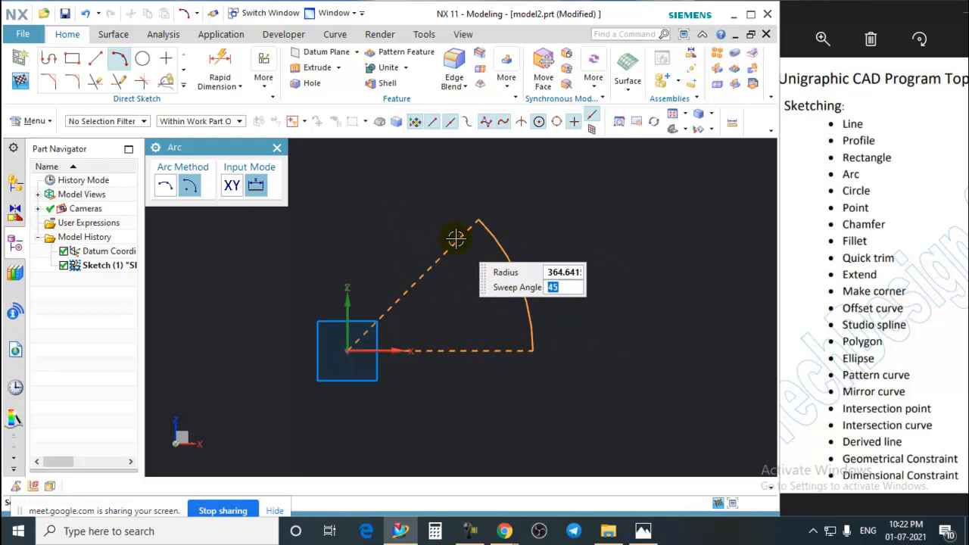
click(455, 238)
scroll(502, 225, up, 2)
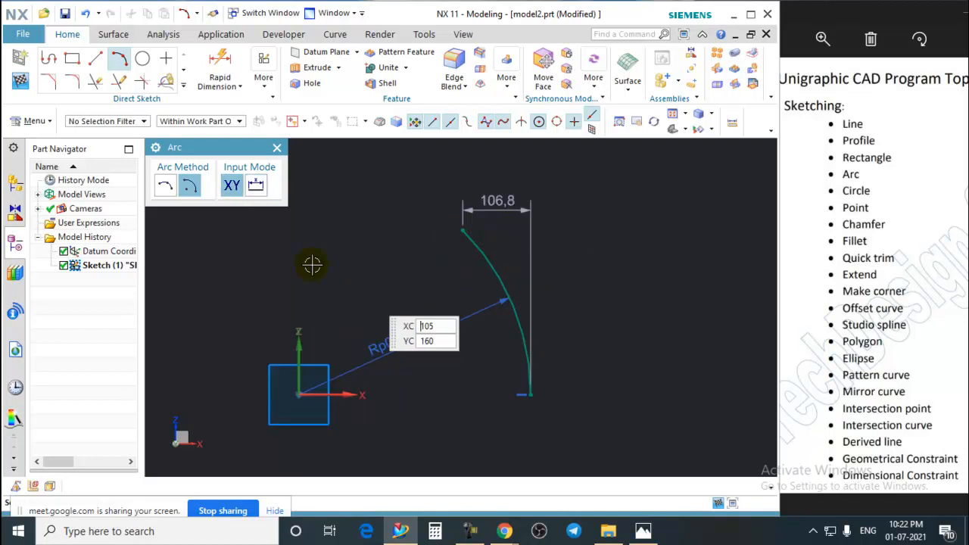
click(277, 147)
Set the horizontal dimension between the arc's endpoints to 100 mm, and undo both the dimension and the arc
double_click(499, 200)
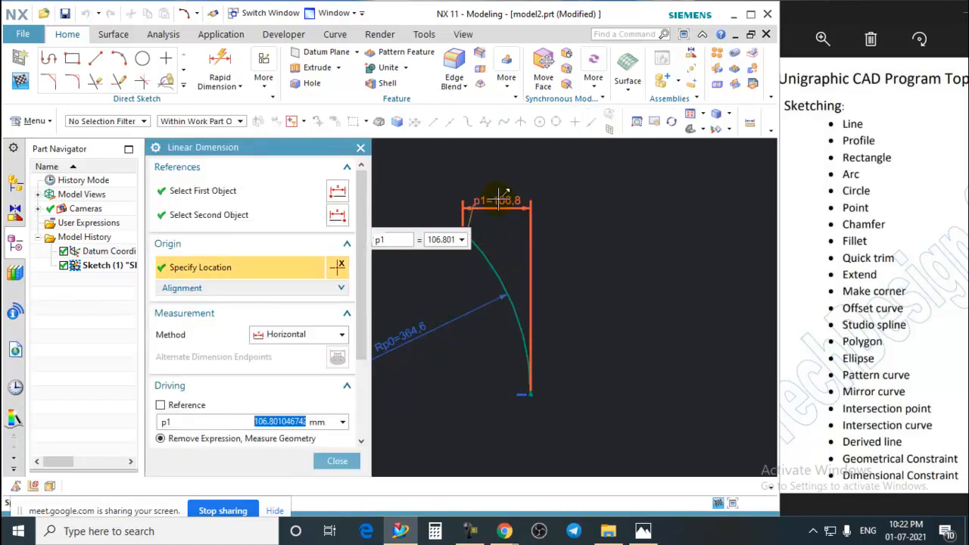
text(100)
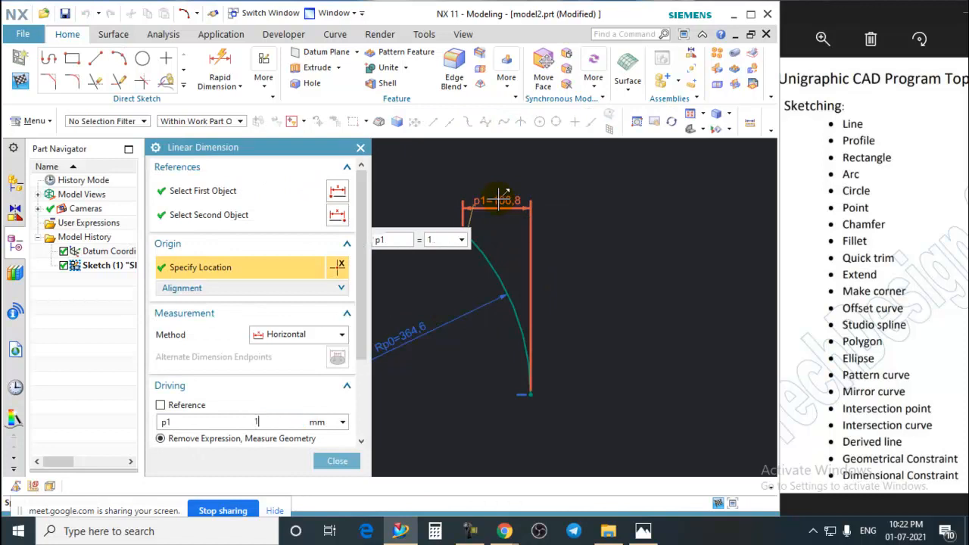
key(Return)
click(338, 460)
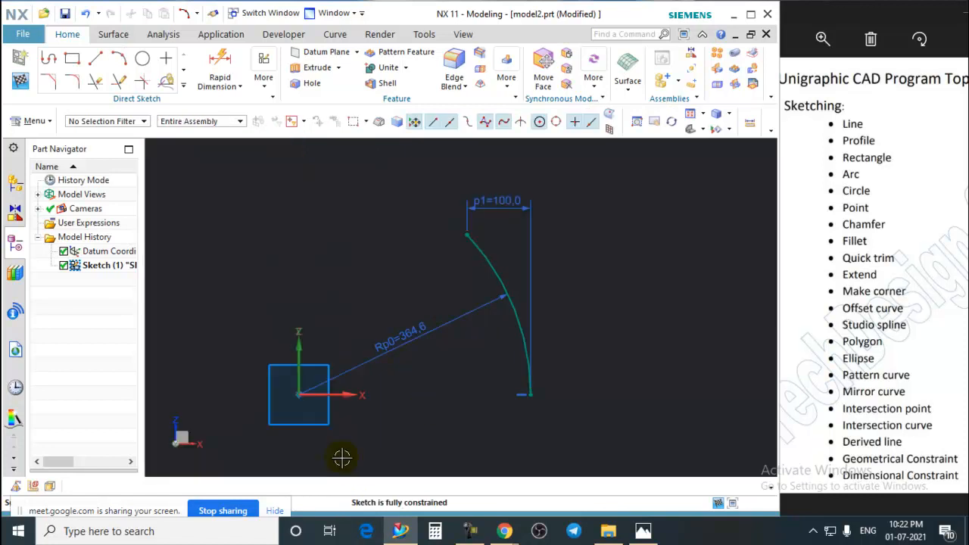
scroll(492, 217, down, 2)
scroll(493, 216, up, 1)
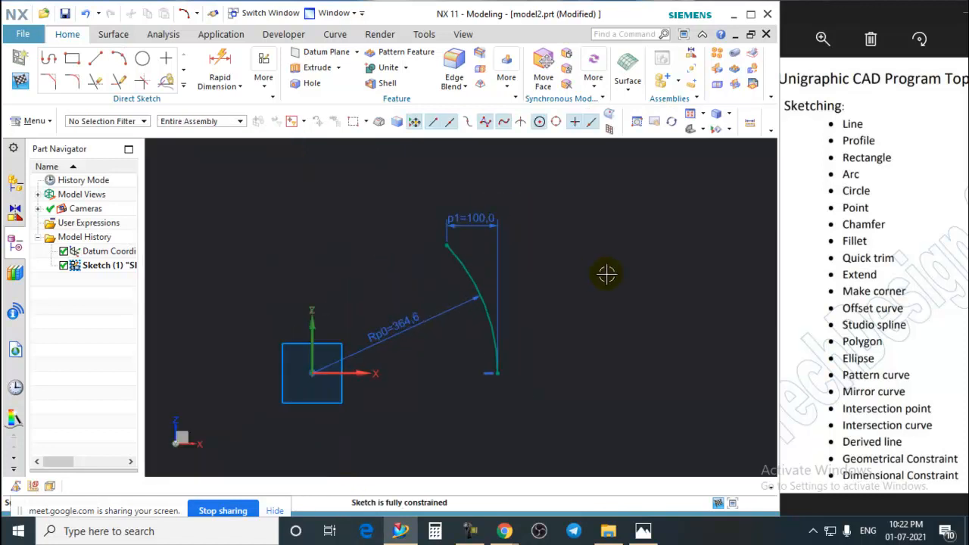
key(ctrl+z)
key(ctrl+z)
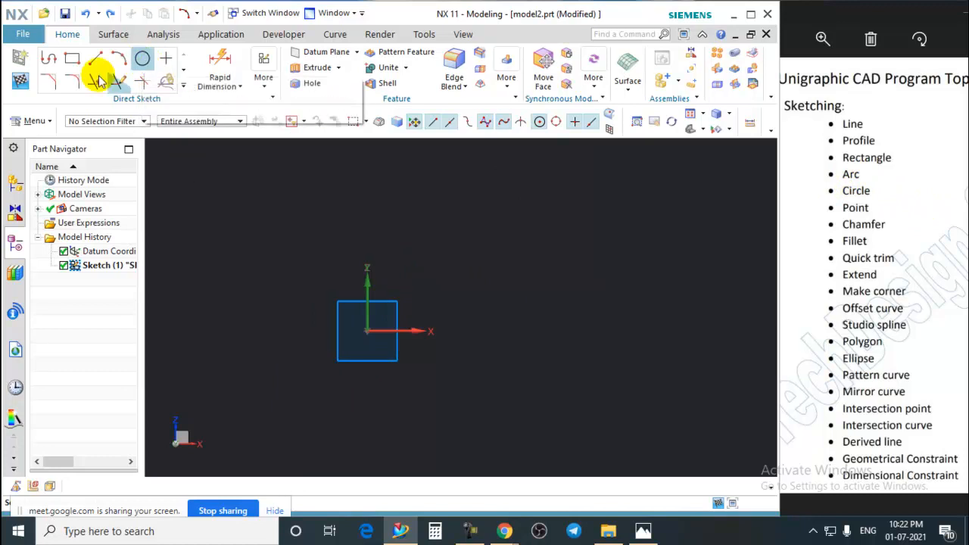
Sketch a two-point rectangle of about 540 x 350 mm with its lower-left corner at the sketch origin
click(76, 64)
click(367, 331)
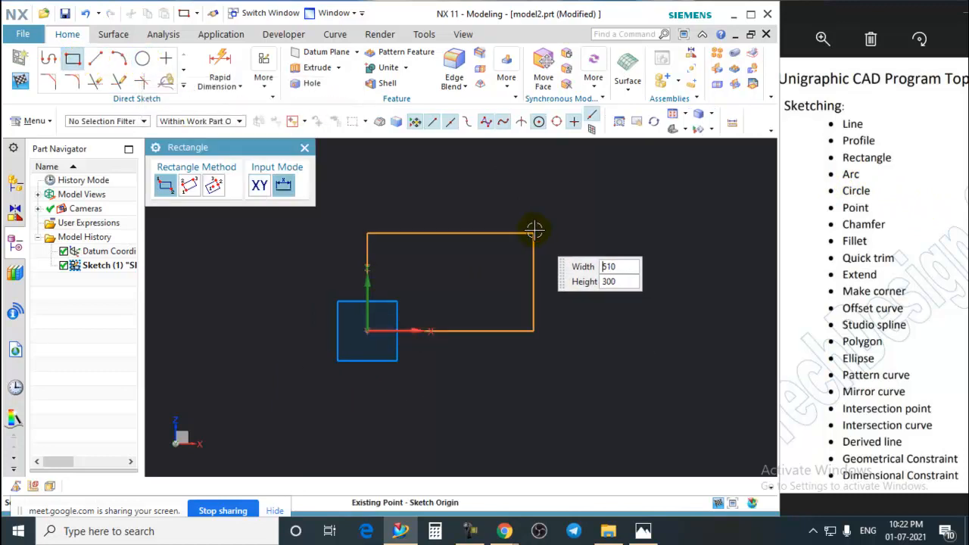
click(542, 218)
click(304, 147)
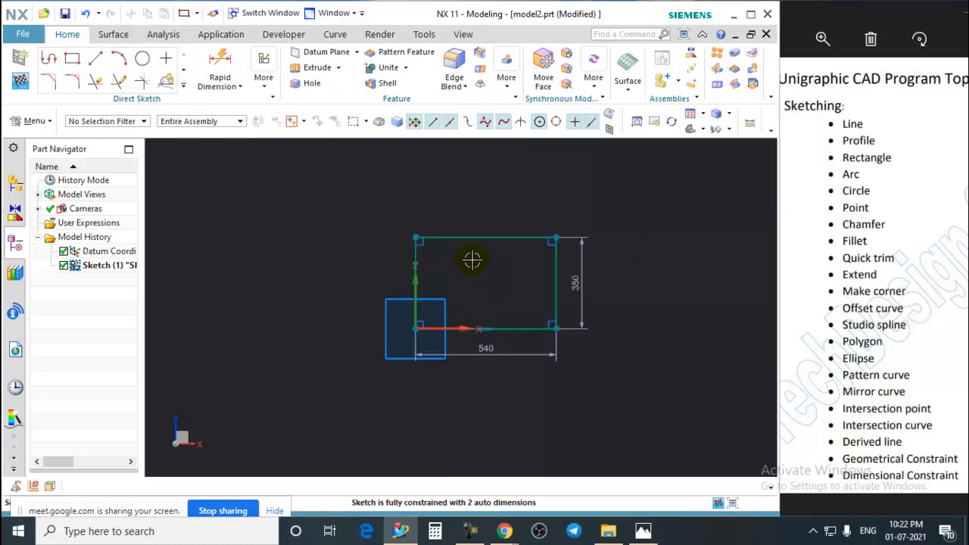
Sketch a circle of about 364 mm diameter centred on the sketch origin and end the Circle command
click(143, 59)
scroll(465, 288, up, 1)
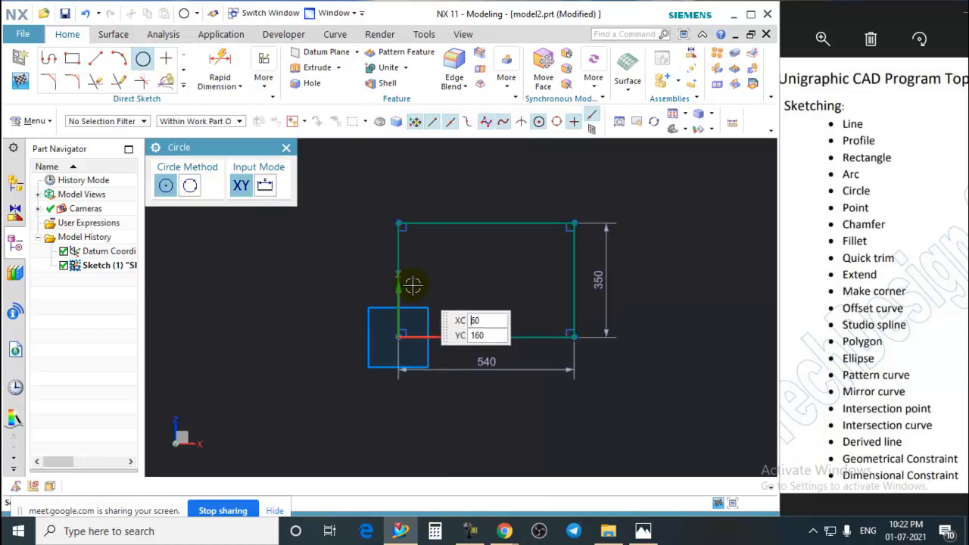
click(398, 336)
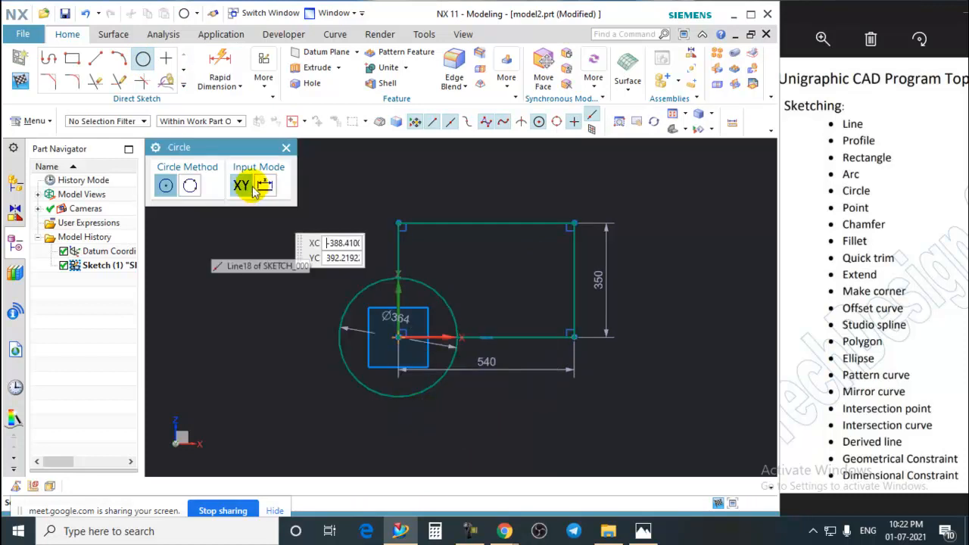
click(285, 147)
Move the circle's diameter dimension outside the circle and set it to 300 mm
drag(369, 333, 274, 314)
double_click(274, 314)
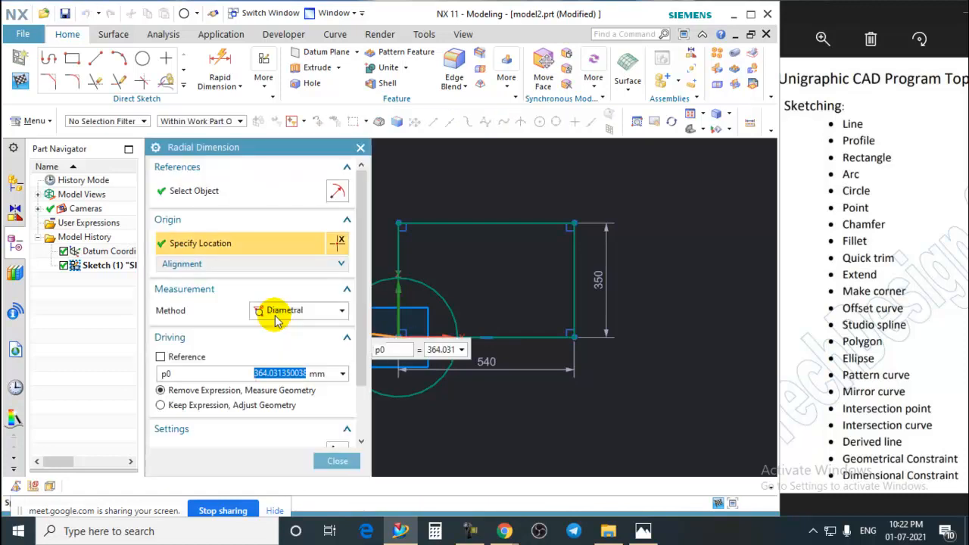
text(300)
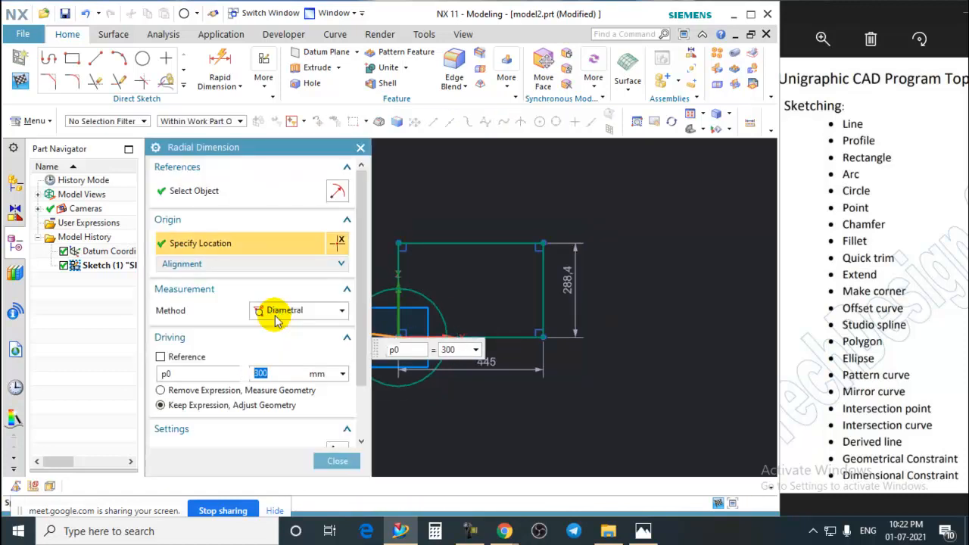
click(338, 461)
Sketch a three-point circle of about 316 mm diameter through the midpoints of the rectangle's top, right and bottom sides
click(143, 58)
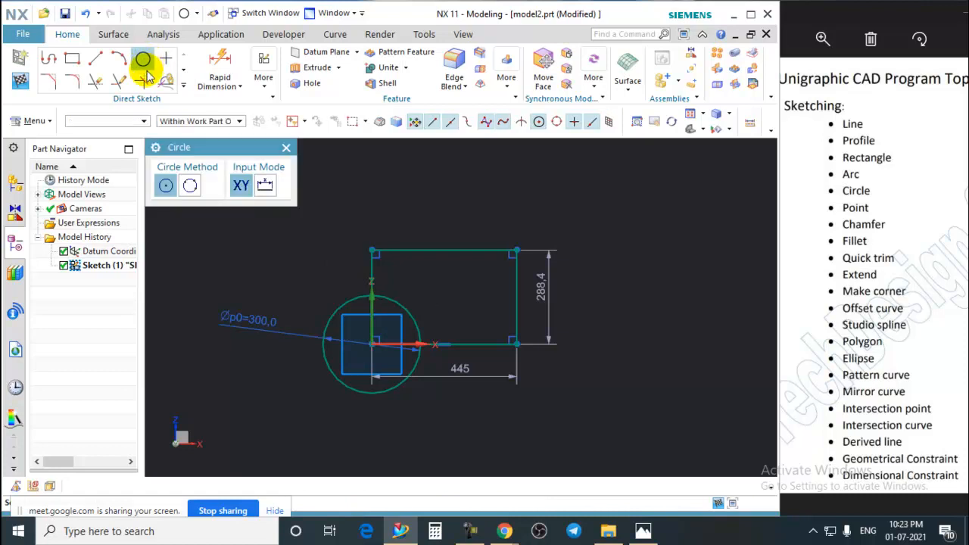
click(190, 186)
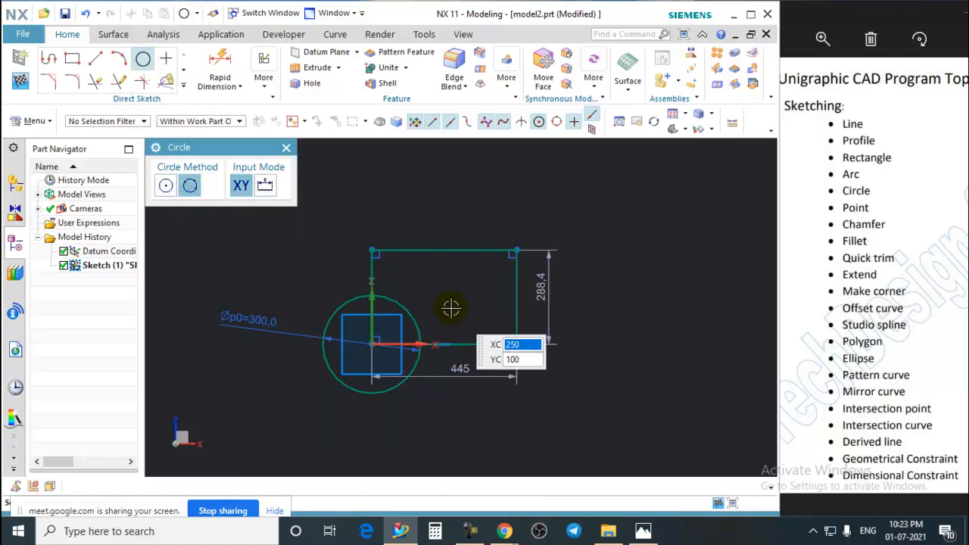
click(445, 250)
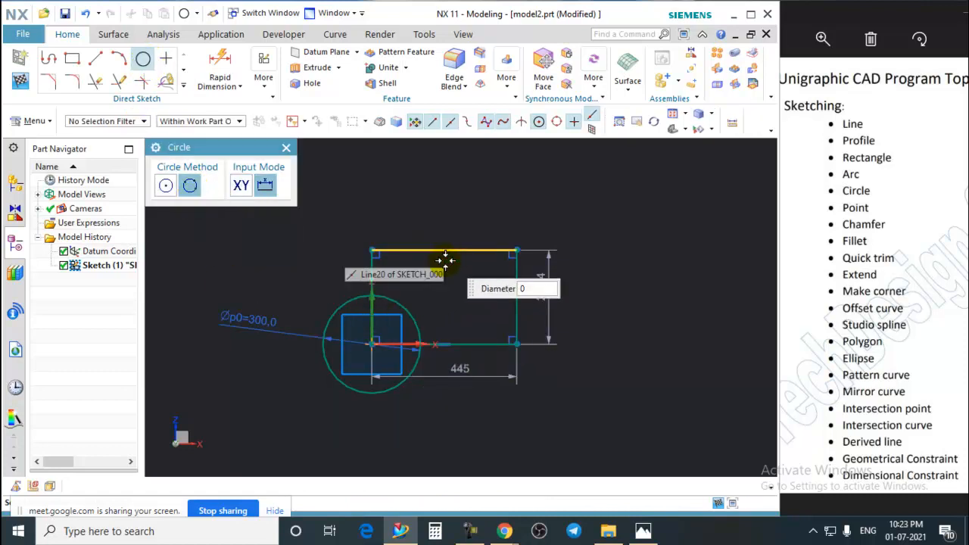
click(517, 297)
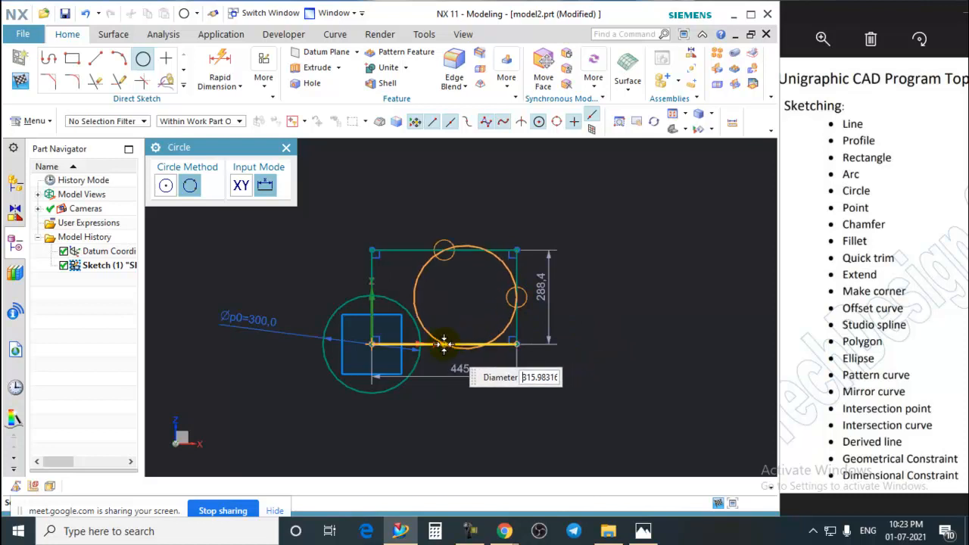
click(449, 342)
click(287, 148)
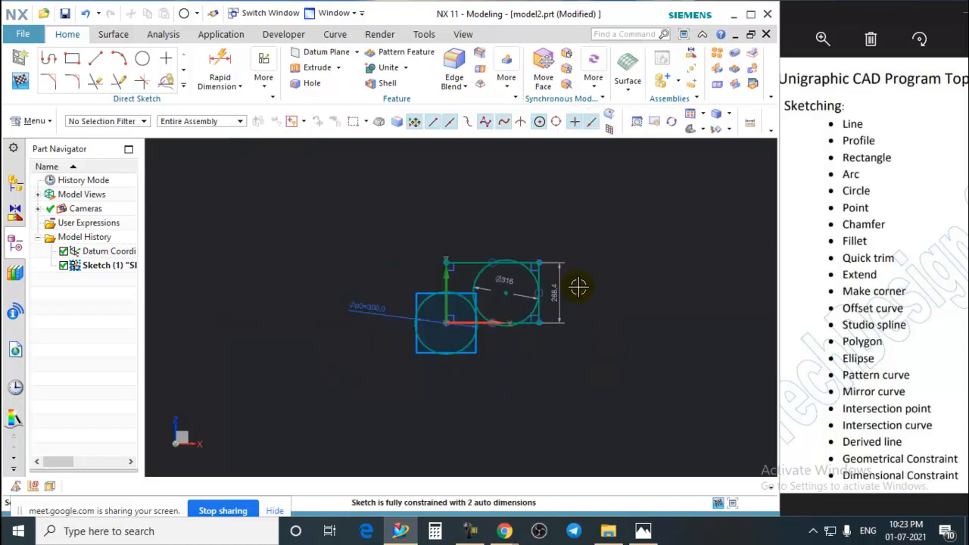
Set the diameter of the three-point circle inside the rectangle to 300 mm
scroll(514, 288, up, 2)
double_click(446, 274)
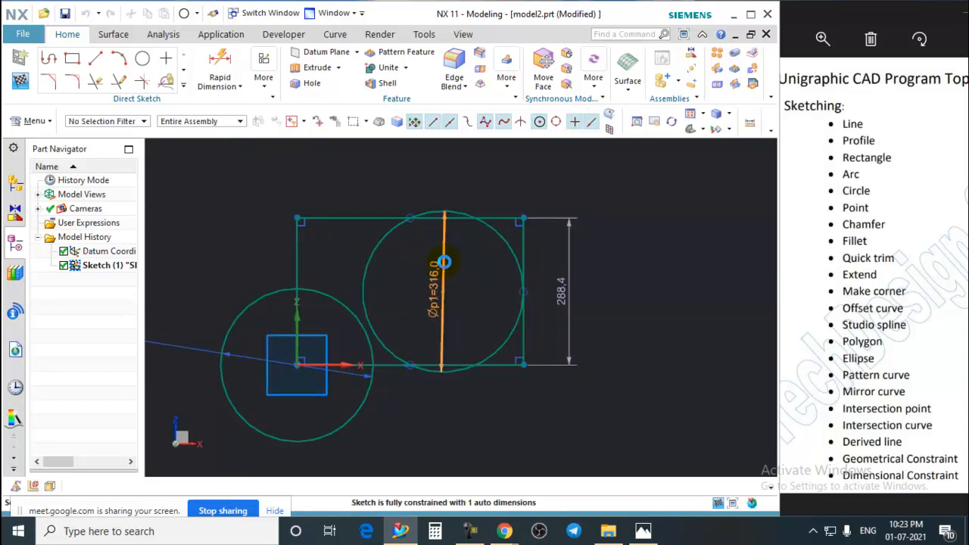
text(30)
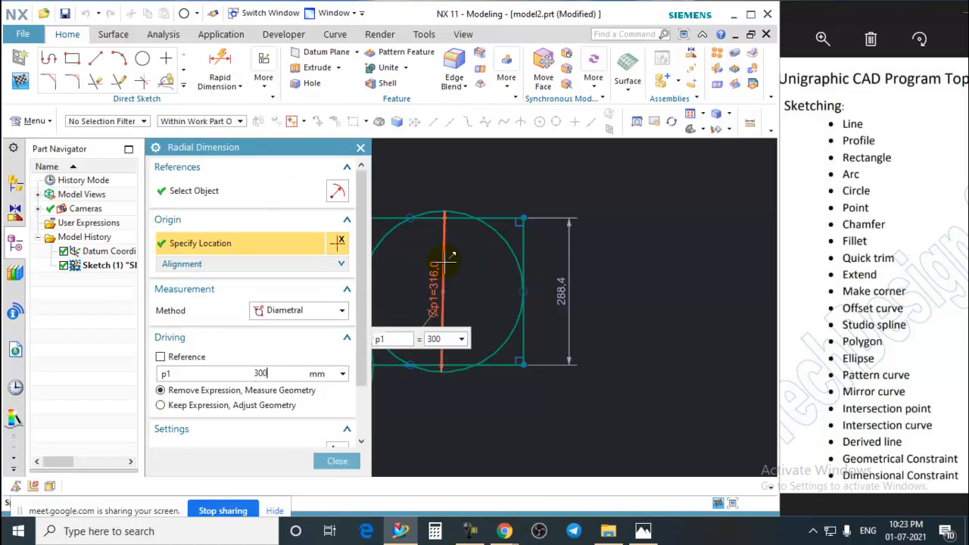
text(0)
key(Return)
click(335, 460)
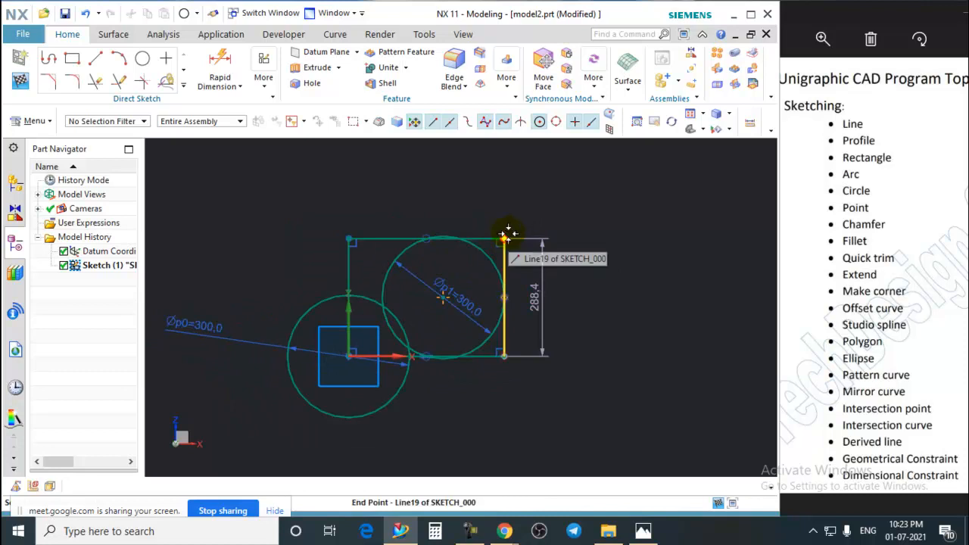
scroll(436, 257, up, 4)
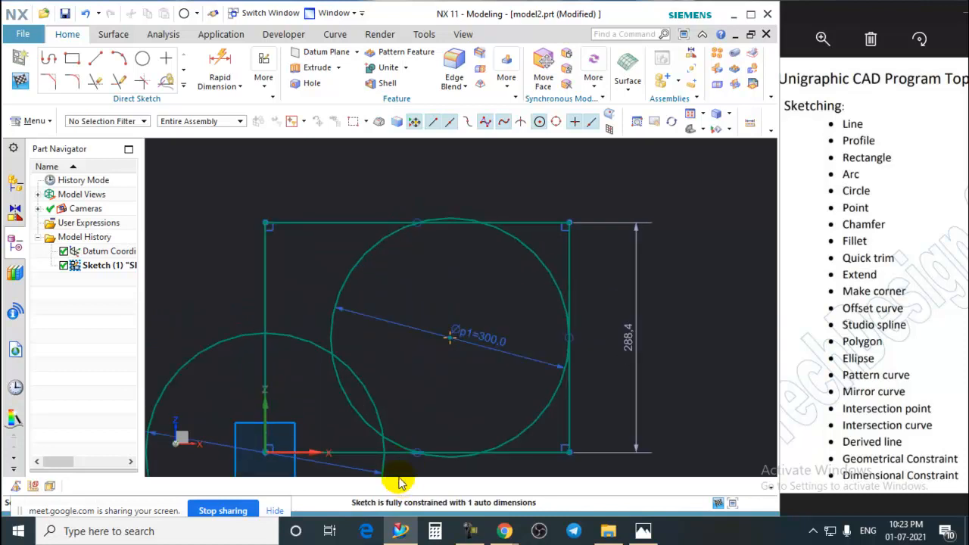
scroll(581, 352, down, 3)
scroll(520, 333, up, 2)
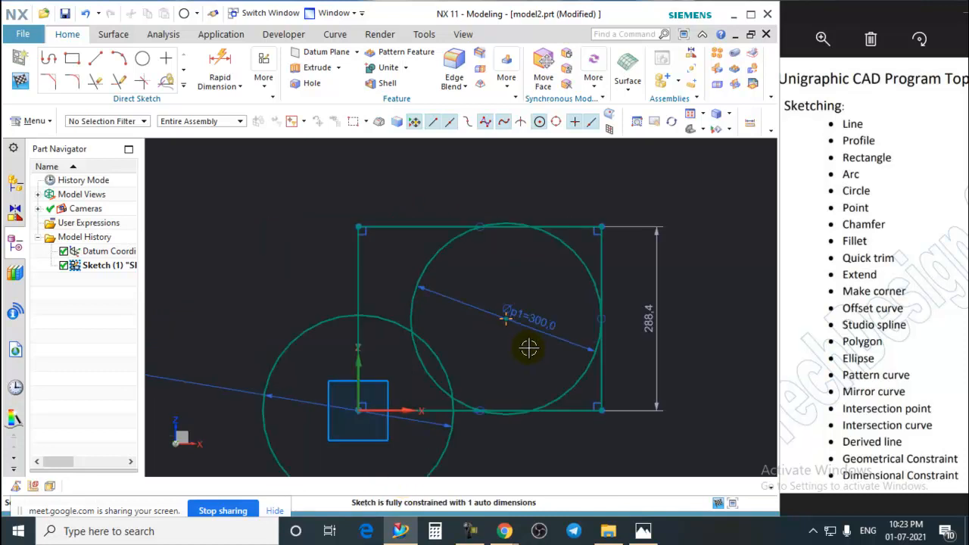
scroll(529, 347, down, 2)
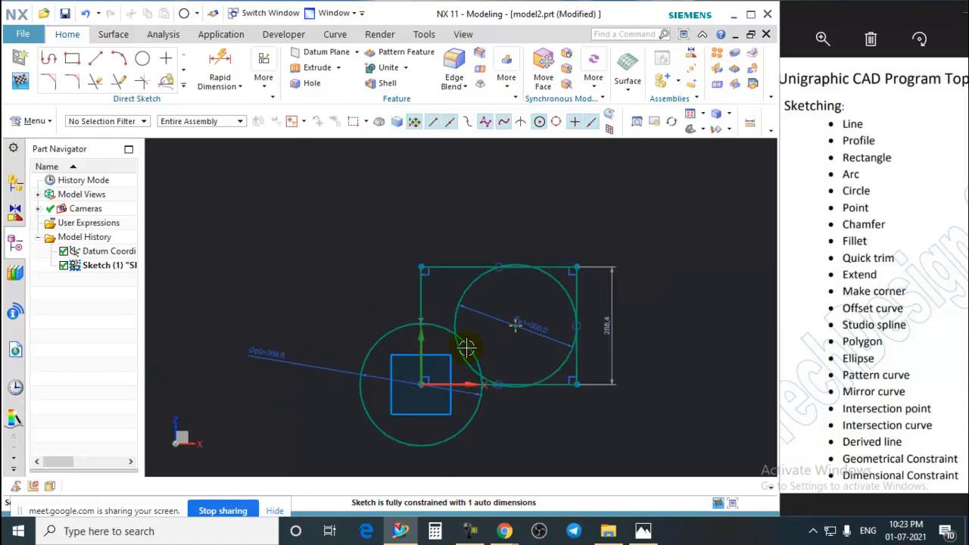
Delete the circle centred on the sketch origin and the lines of the rectangle
click(432, 324)
key(Delete)
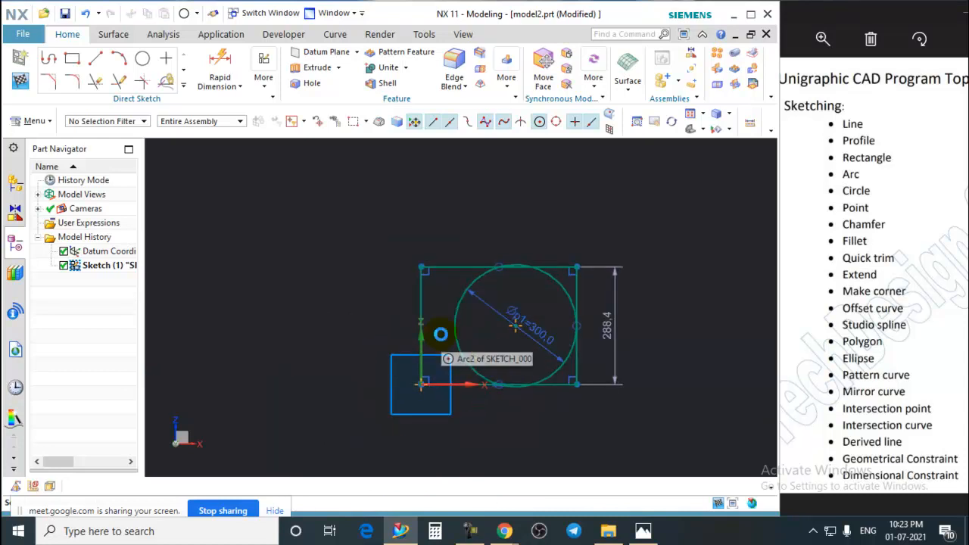
click(581, 313)
key(Delete)
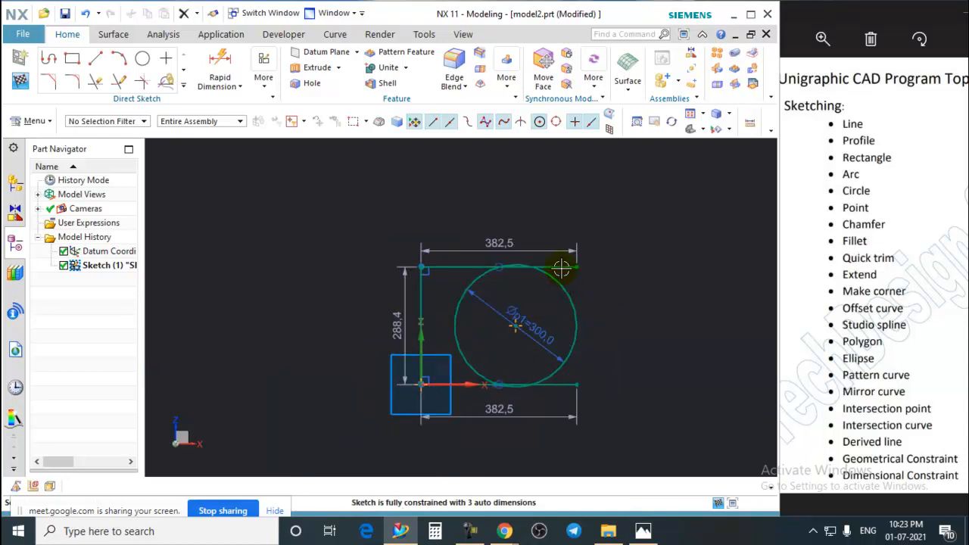
click(560, 268)
key(Delete)
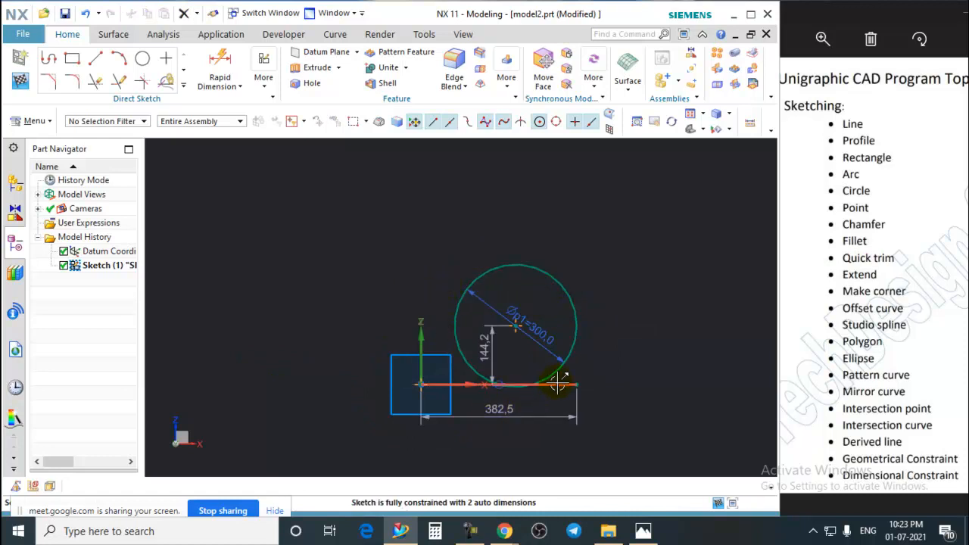
click(558, 384)
key(Delete)
Delete the remaining three-point circle from the sketch
scroll(530, 325, up, 3)
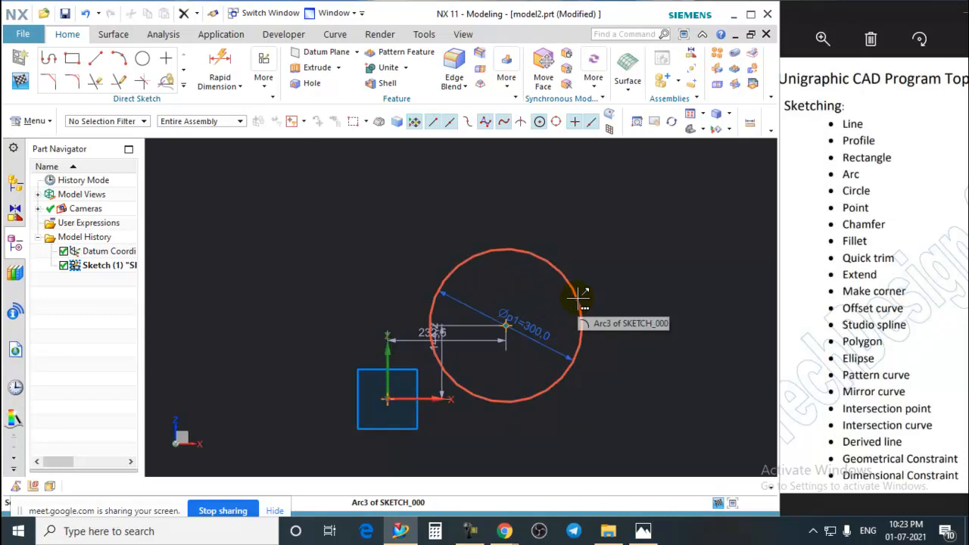
scroll(581, 298, up, 2)
click(525, 256)
key(Delete)
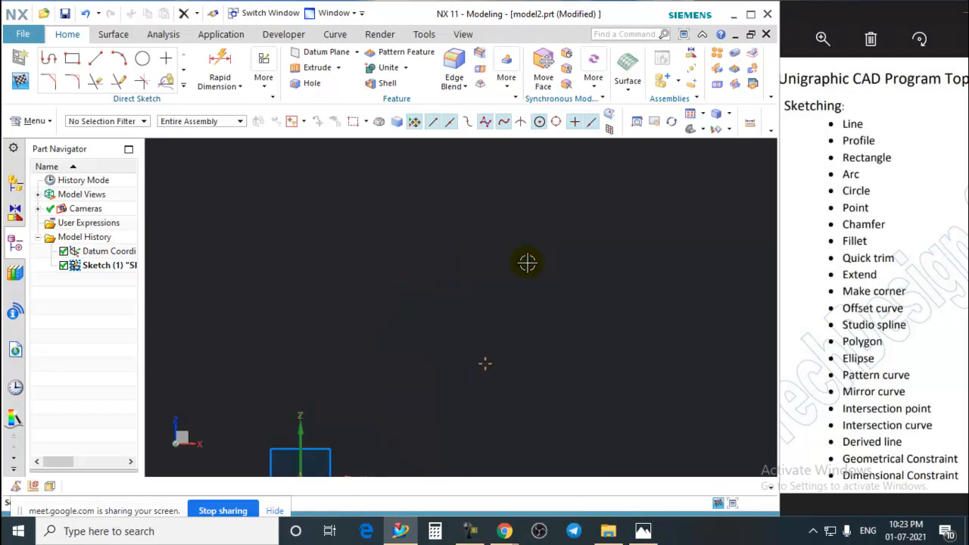
scroll(454, 278, down, 3)
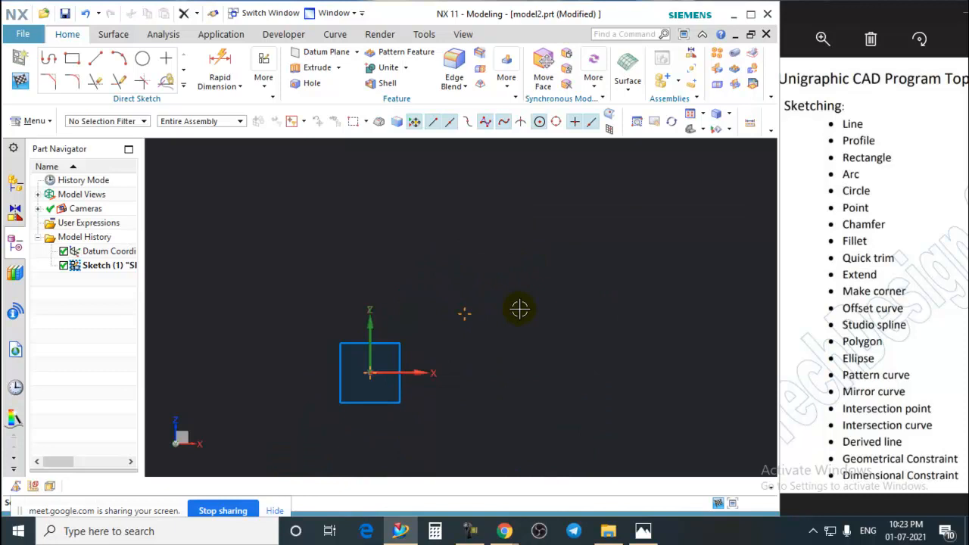
click(142, 58)
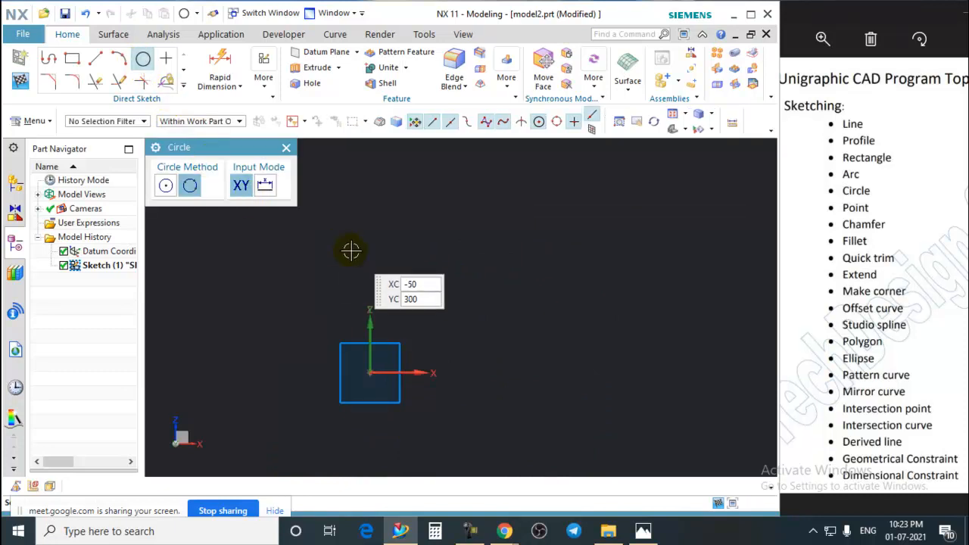
click(369, 373)
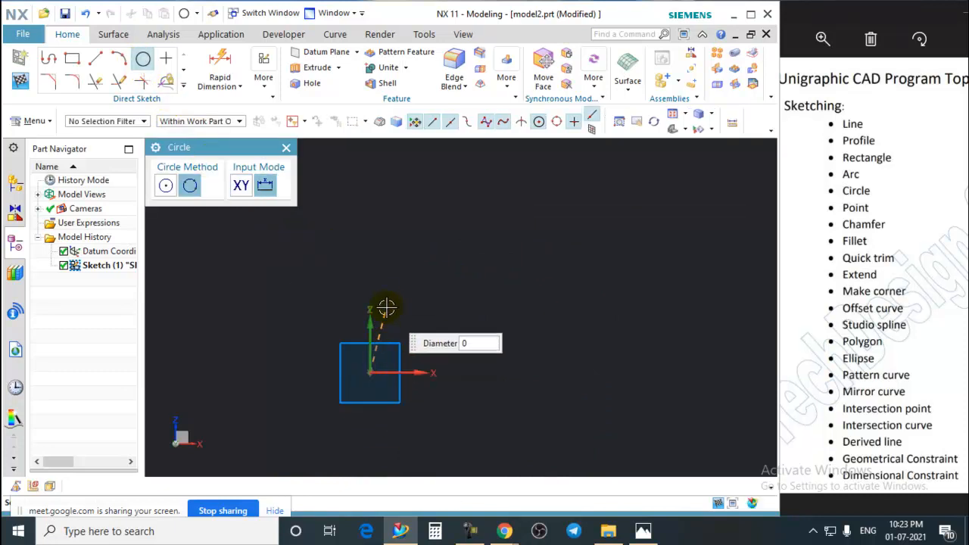
click(286, 147)
Sketch a circle by centre and diameter on the sketch origin with a 40 mm diameter and end the Circle command
click(142, 58)
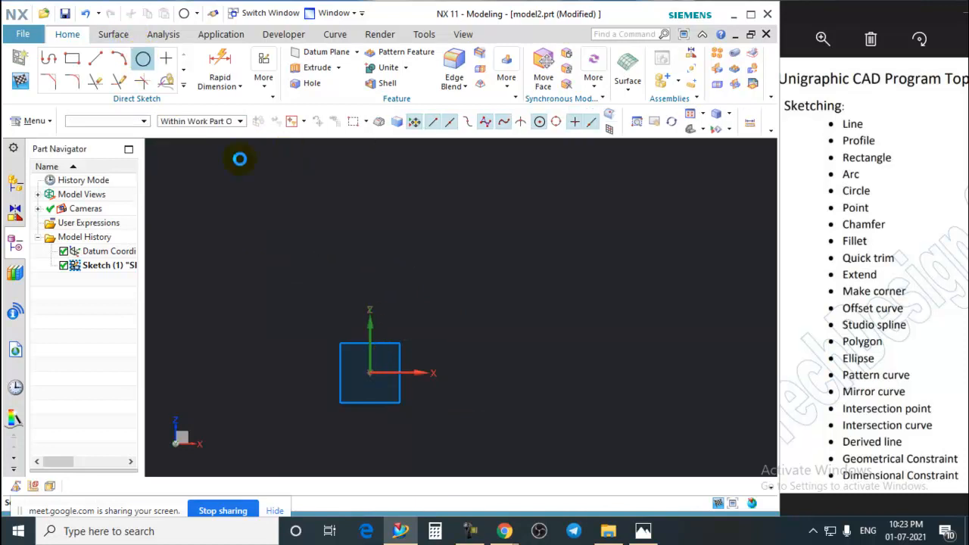
click(166, 187)
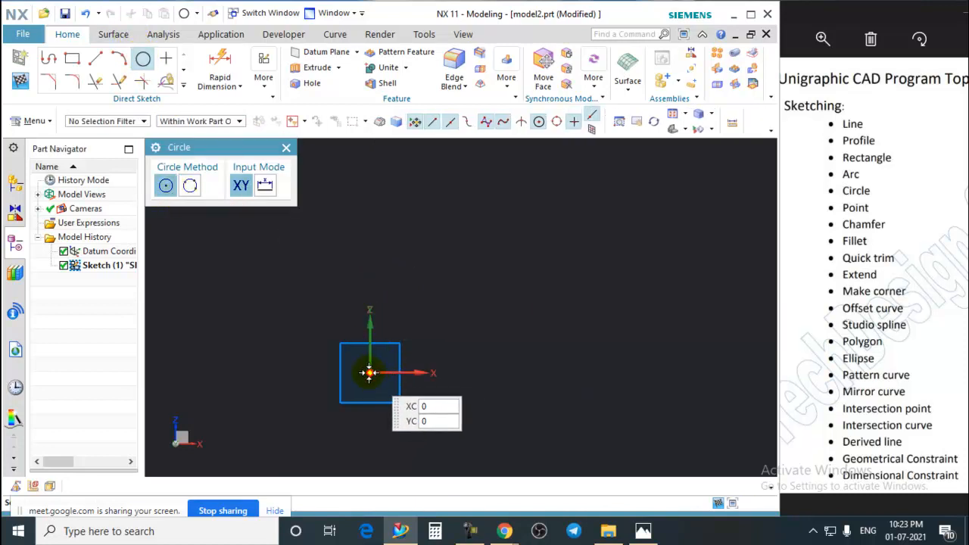
click(369, 372)
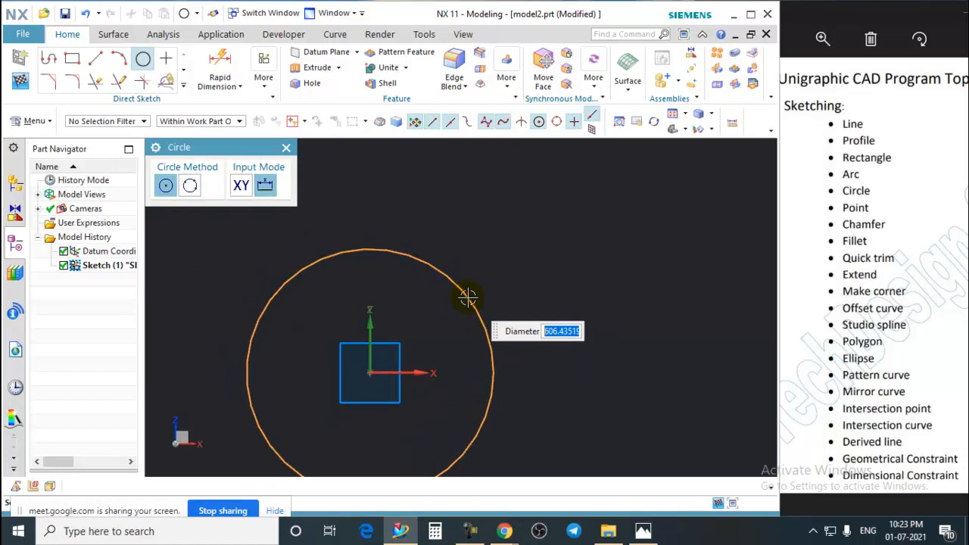
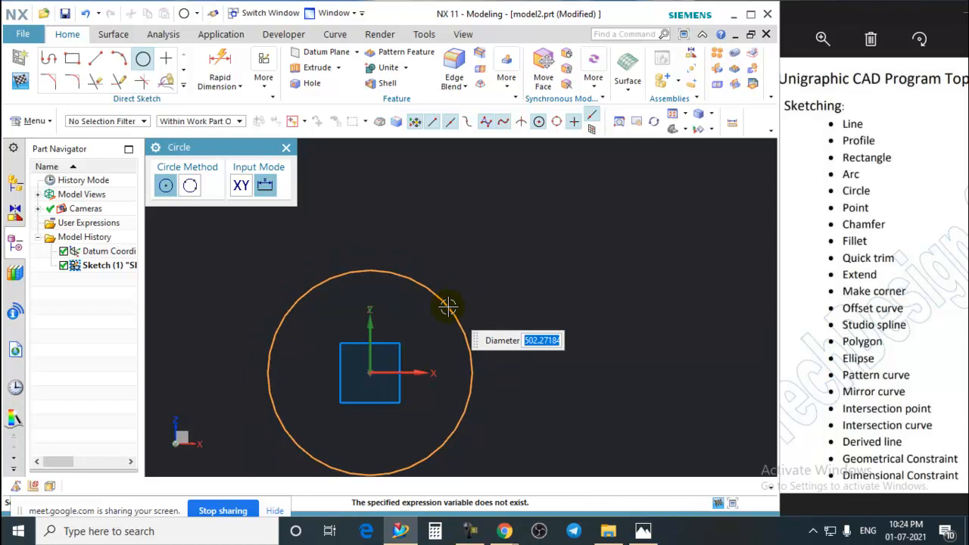
text(40)
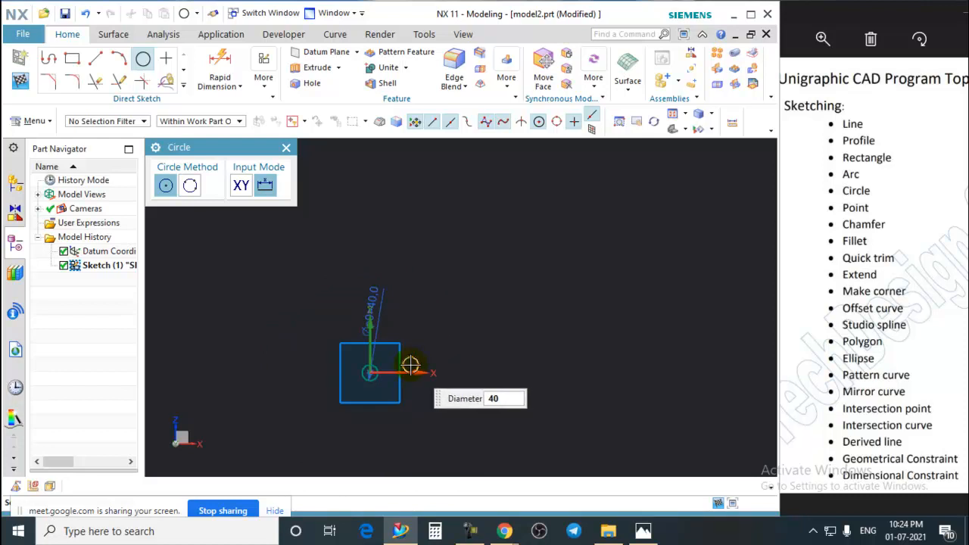
click(370, 373)
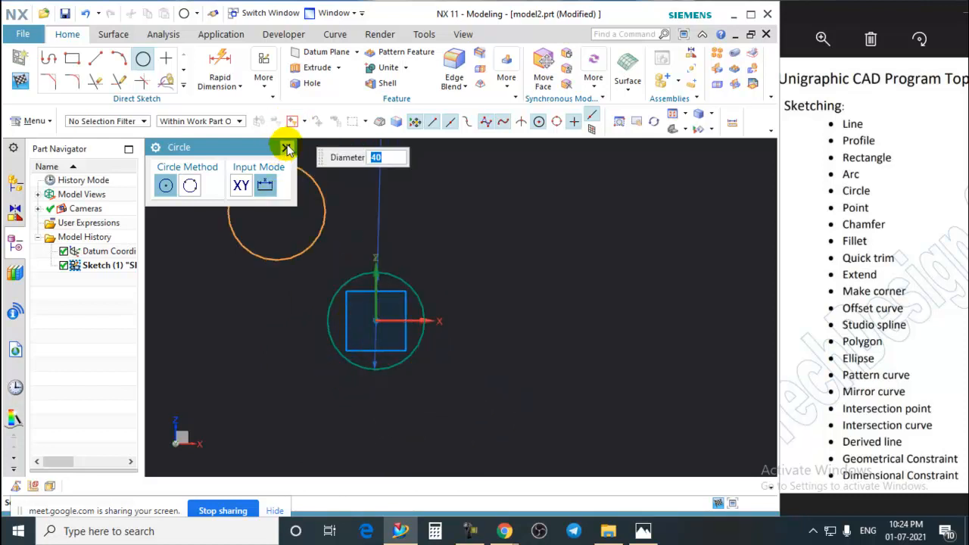
click(291, 121)
mouse_move(389, 372)
middle_down()
mouse_move(383, 219)
mouse_move(389, 378)
mouse_move(437, 391)
mouse_move(433, 283)
mouse_move(422, 312)
middle_up()
scroll(427, 315, down, 1)
scroll(425, 358, up, 2)
Replace the circle's diameter dimension with a Radial dimension placed outside the circle's upper edge
click(403, 259)
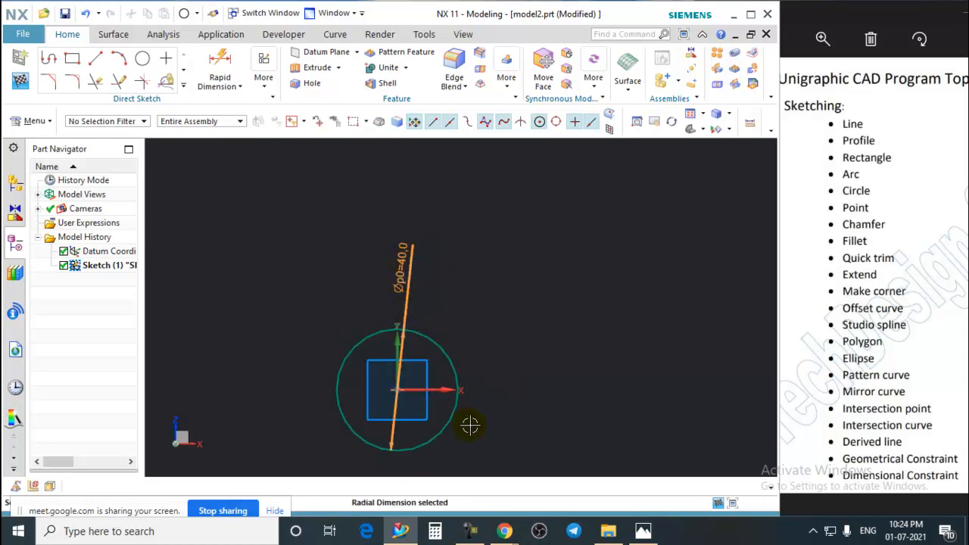
key(Delete)
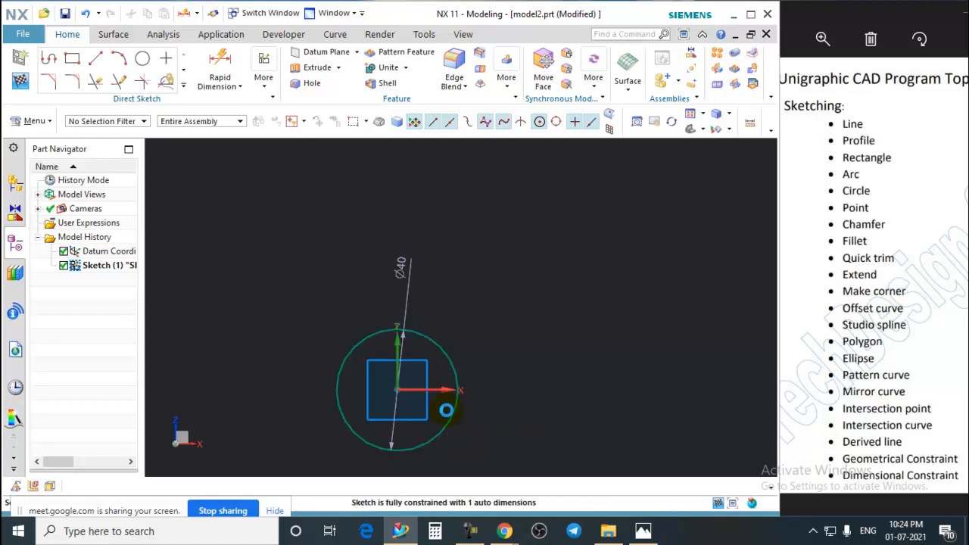
key(d)
click(280, 337)
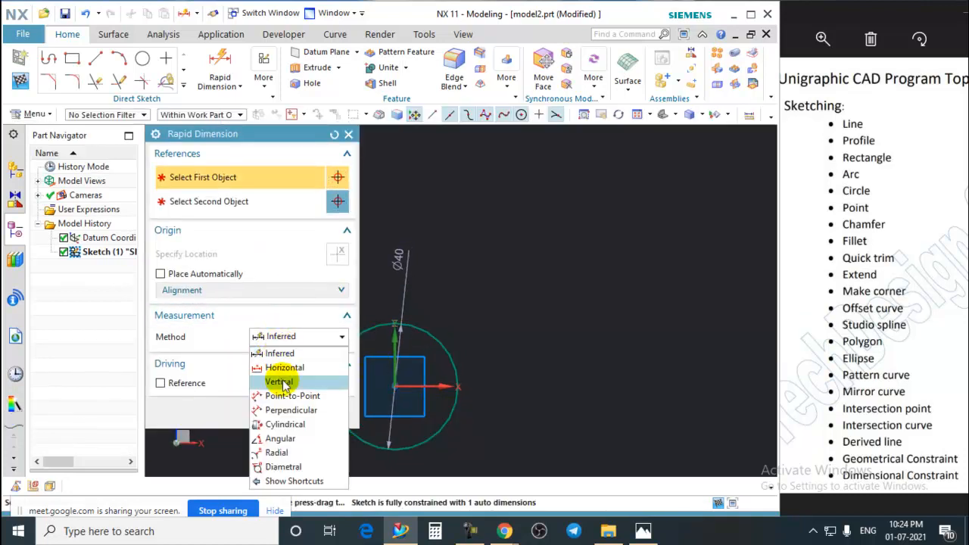
click(277, 452)
click(437, 333)
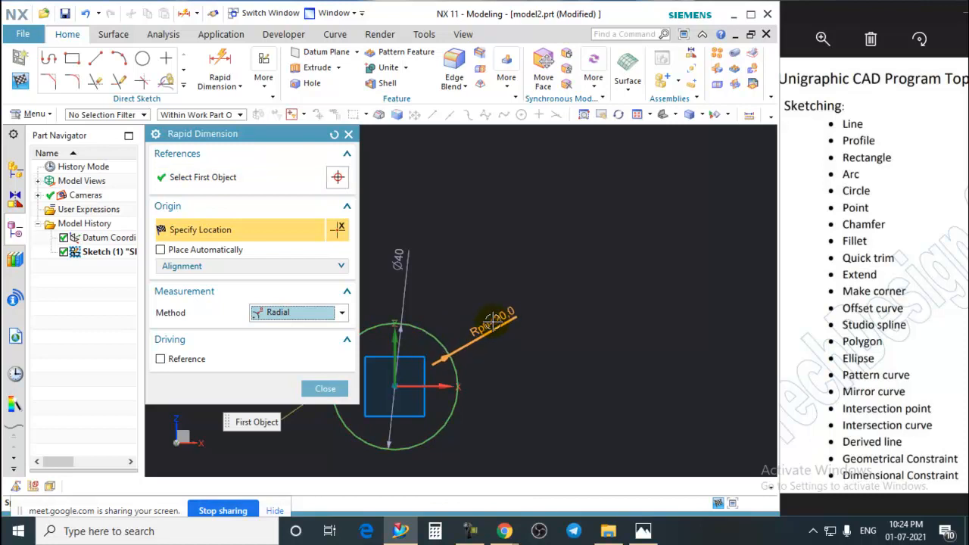
click(495, 316)
click(325, 389)
scroll(516, 304, up, 2)
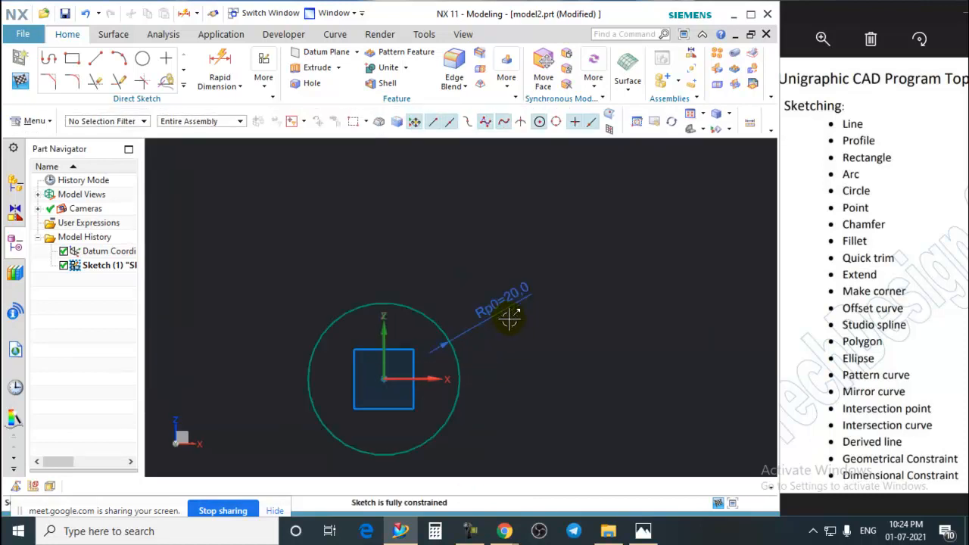
mouse_move(513, 305)
mouse_down()
mouse_move(448, 295)
mouse_move(499, 298)
mouse_up()
scroll(439, 295, down, 3)
scroll(441, 301, up, 2)
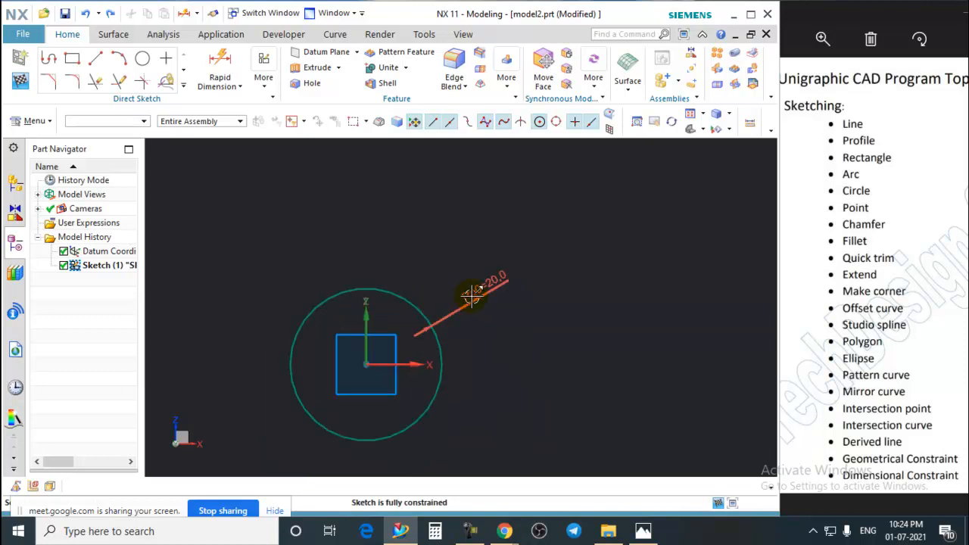
Delete the radial dimension and the circle centred on the sketch origin
click(472, 296)
key(Delete)
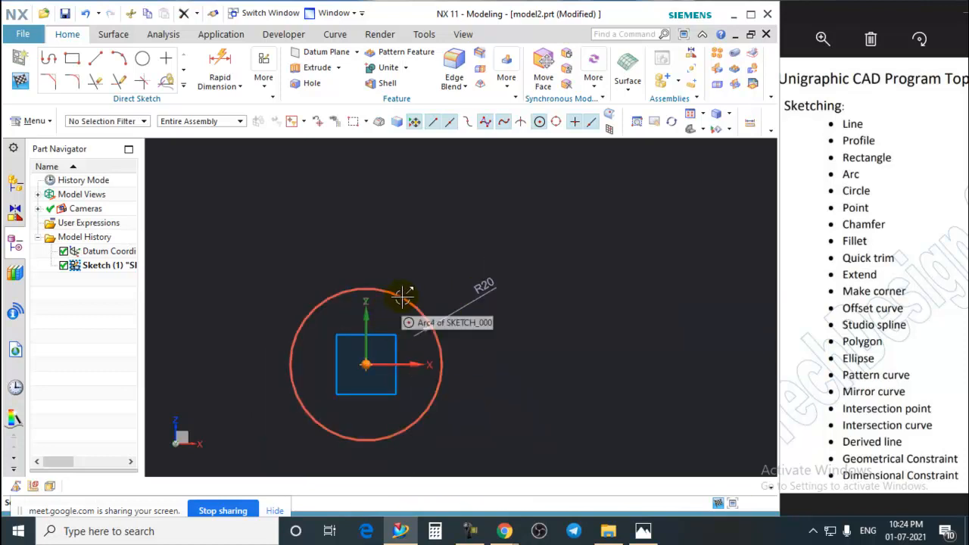
click(391, 285)
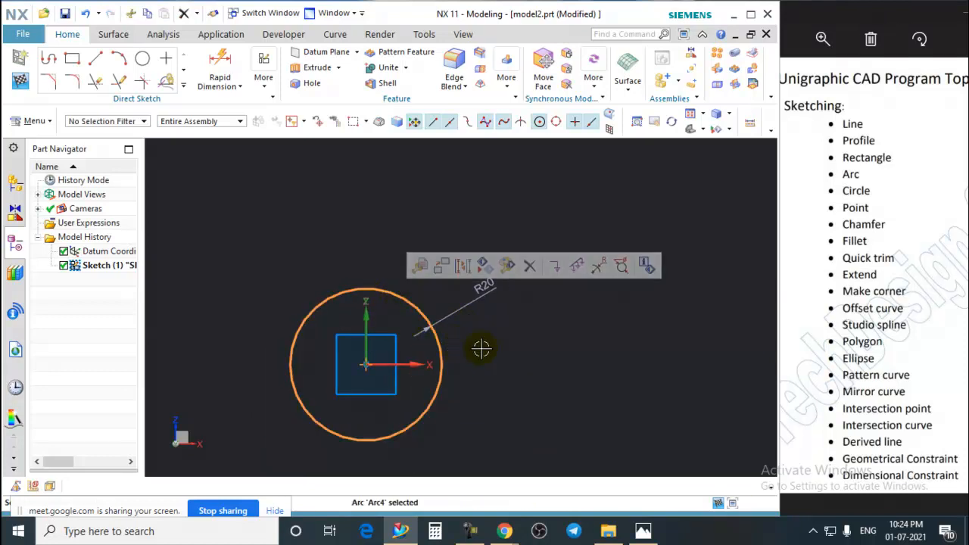
key(Delete)
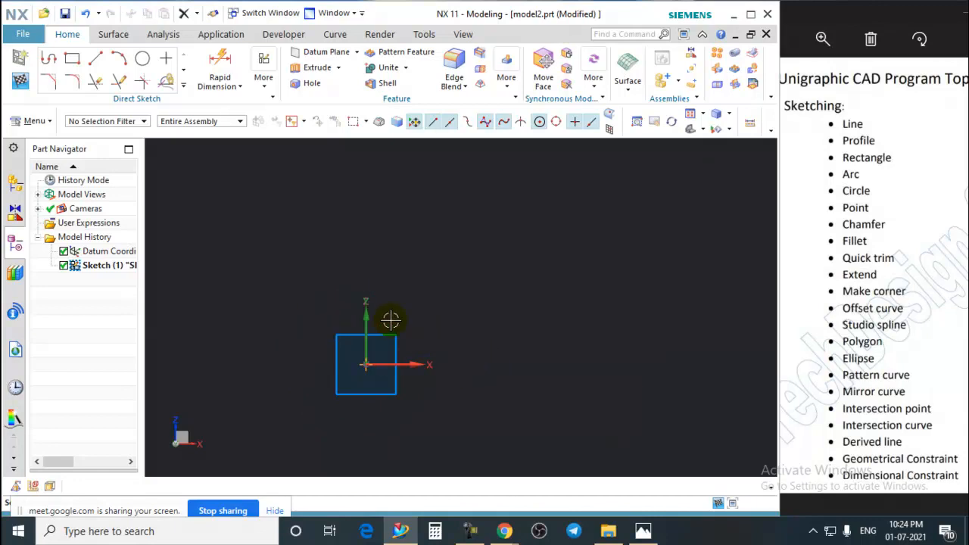
click(38, 35)
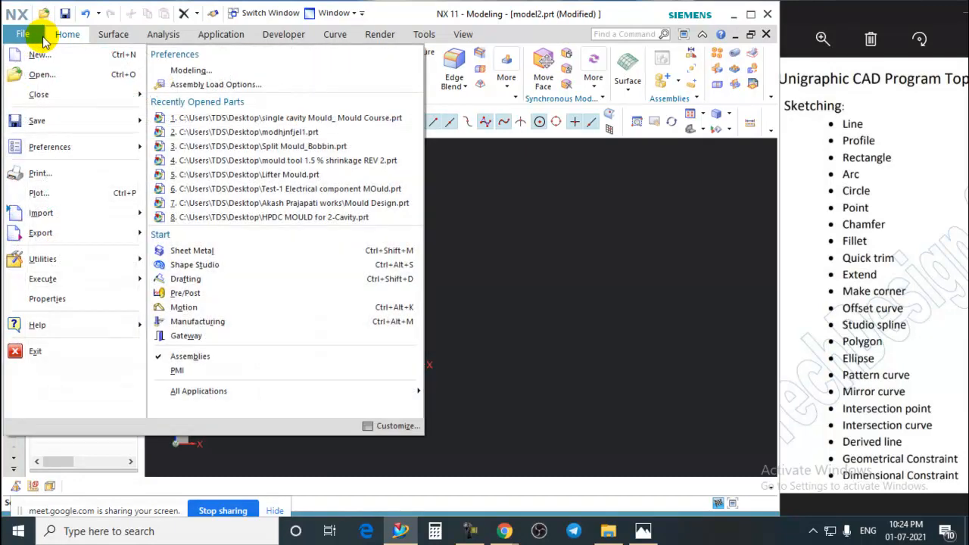
click(567, 258)
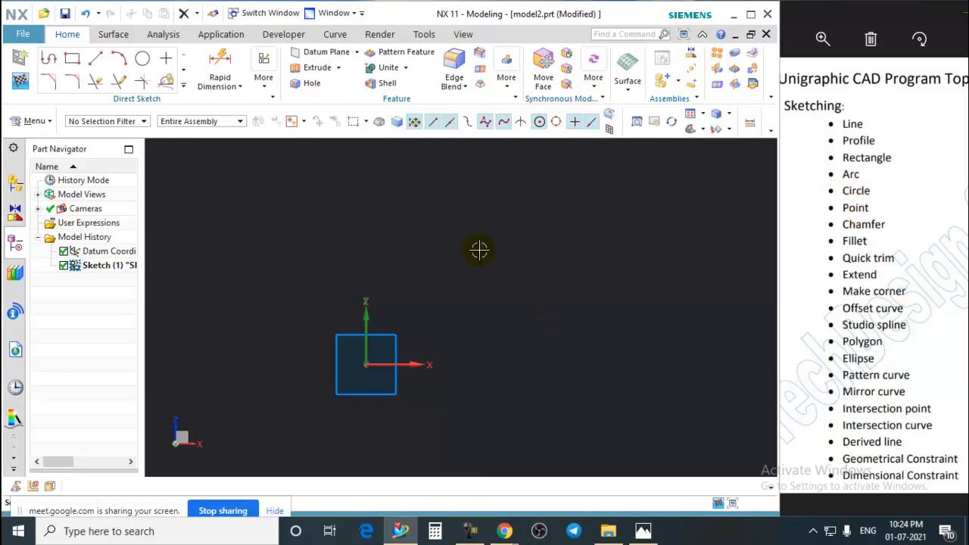
Place a sketch point about 28.3 mm along X and 25.5 mm along Z from the origin, and move its two dimensions clear of it
click(166, 59)
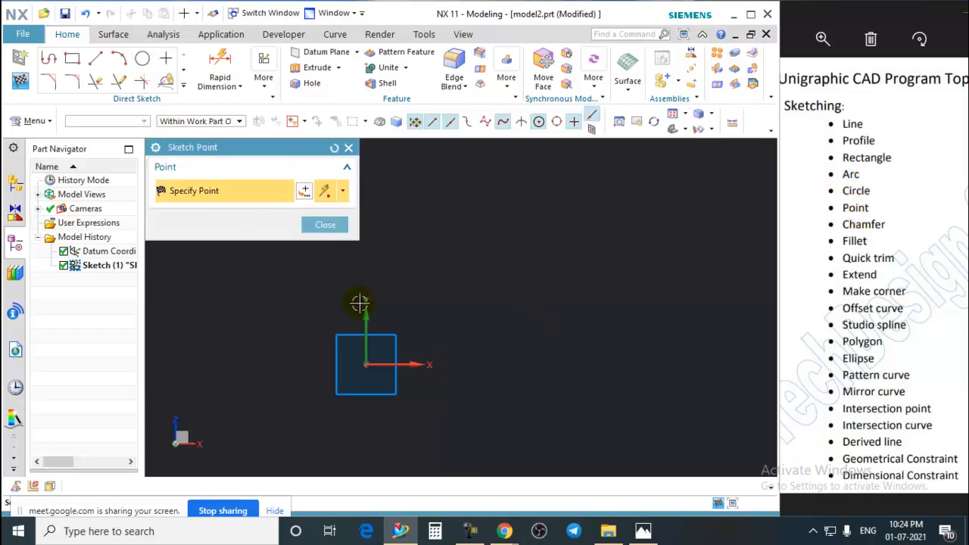
click(473, 268)
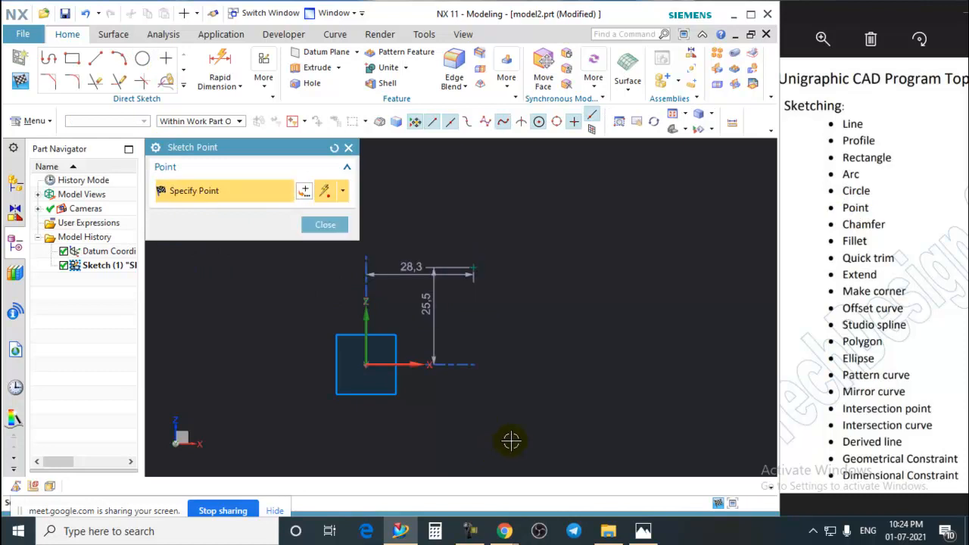
click(324, 229)
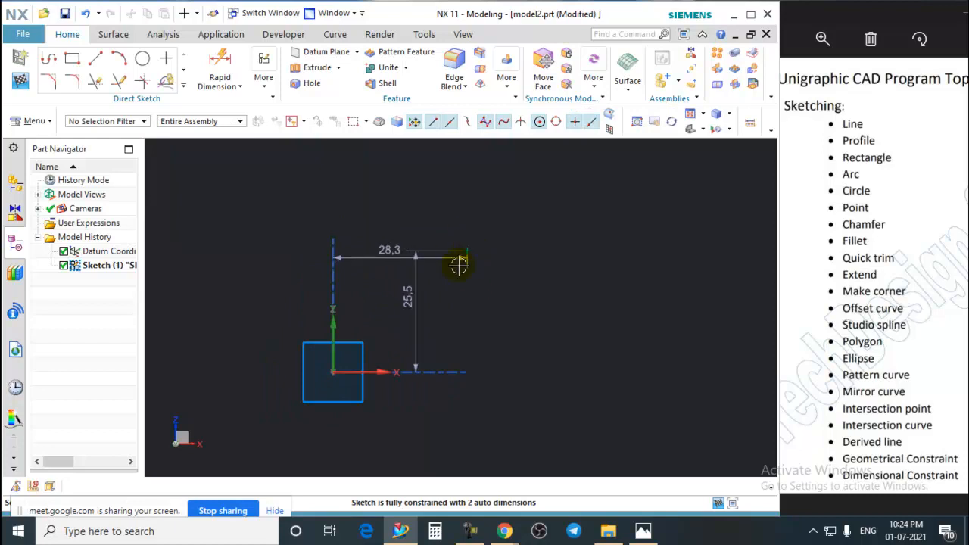
drag(416, 295, 496, 310)
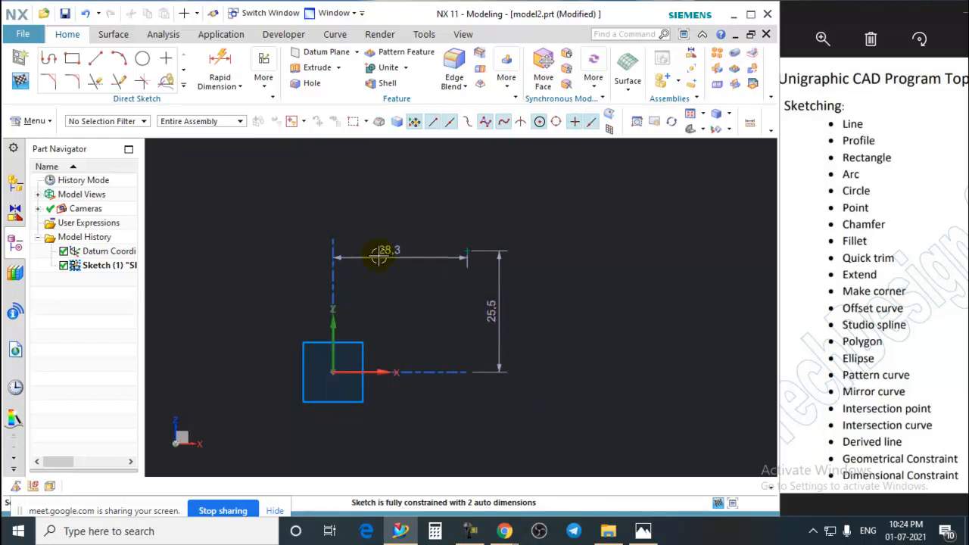
drag(377, 257, 400, 216)
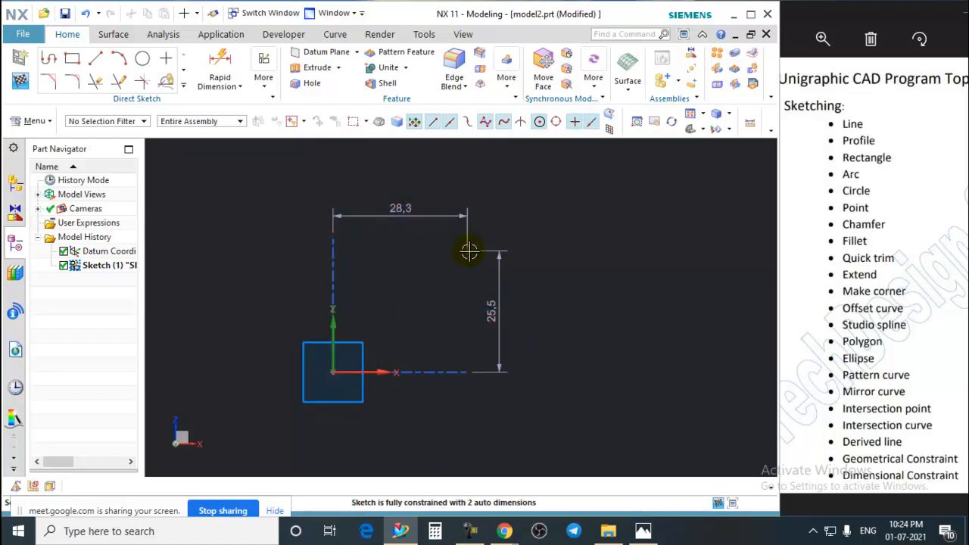
Set the point's horizontal distance from the origin to 50 mm and its vertical distance to 40 mm
double_click(404, 209)
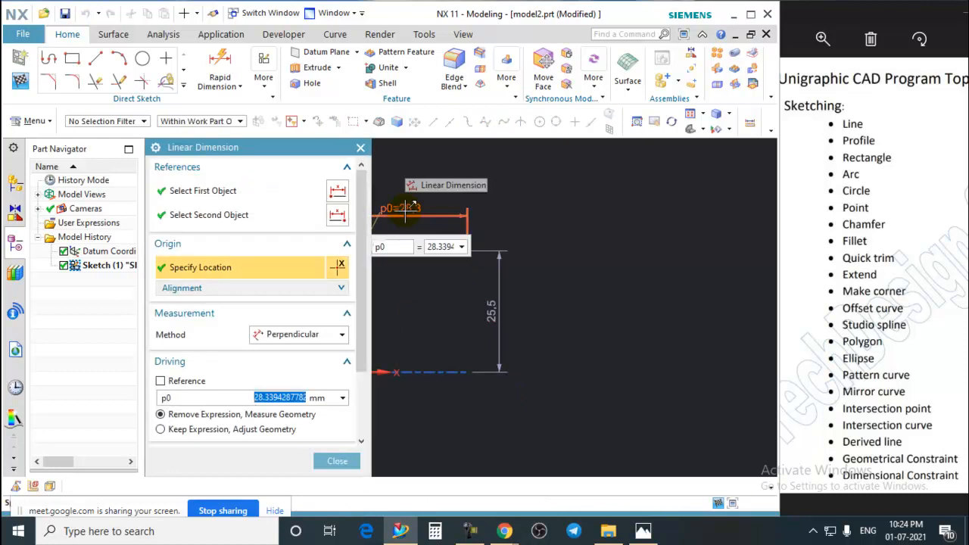
text(50)
key(Return)
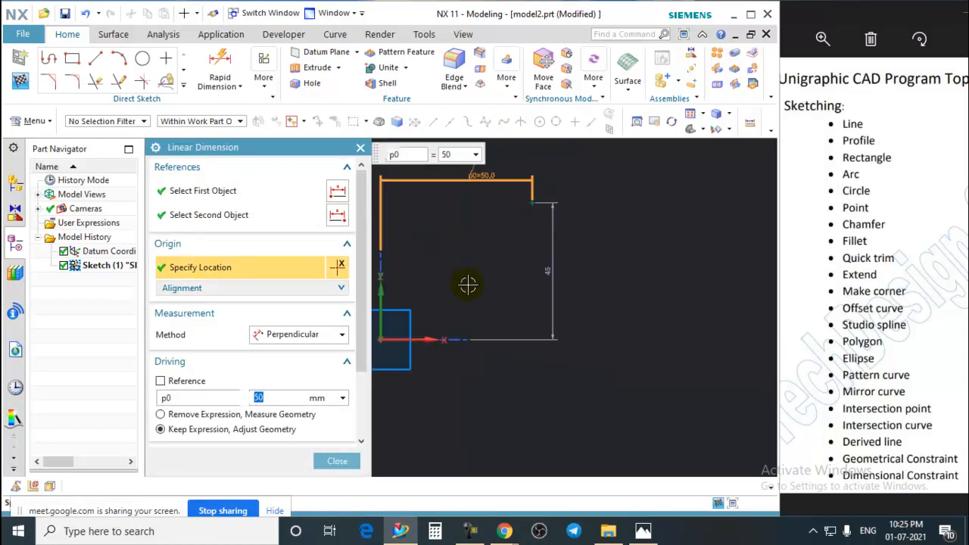
double_click(549, 268)
text(40)
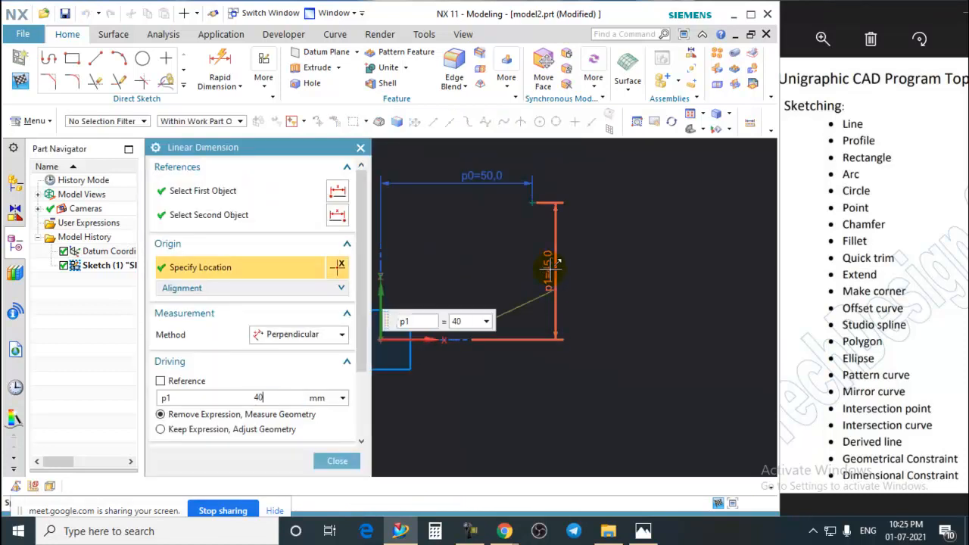
key(Return)
click(337, 461)
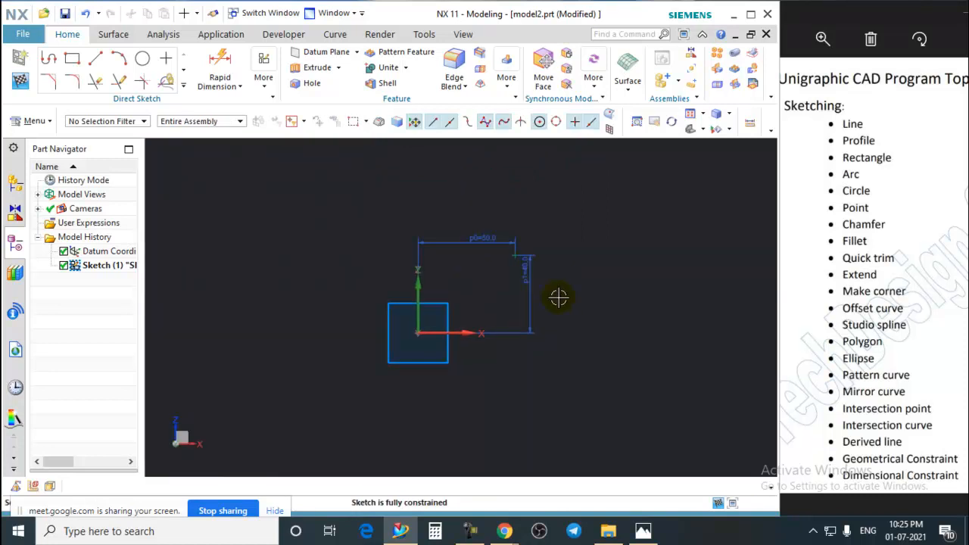
scroll(564, 298, down, 3)
scroll(529, 254, up, 1)
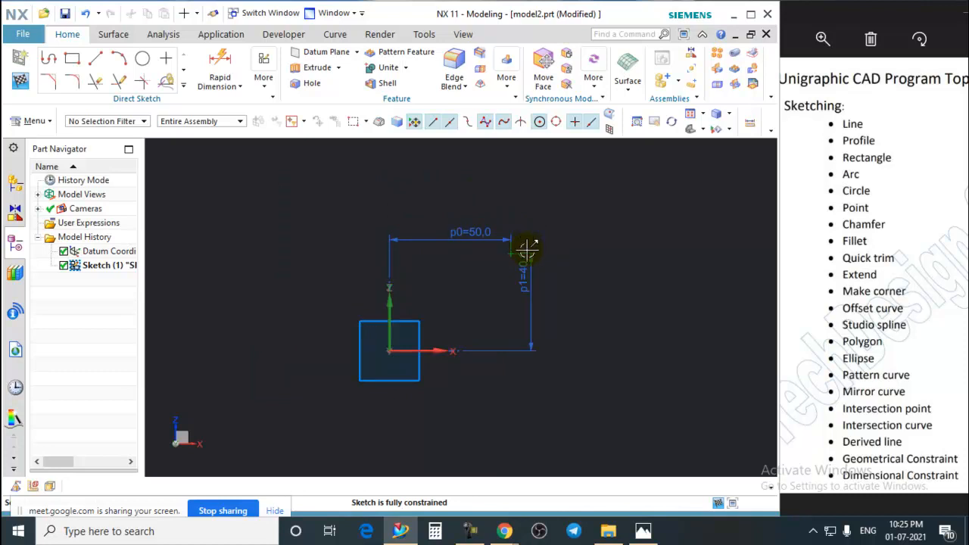
Place a second sketch point about 73.6 mm along X and 30.2 mm along Z from the first point
scroll(528, 247, up, 3)
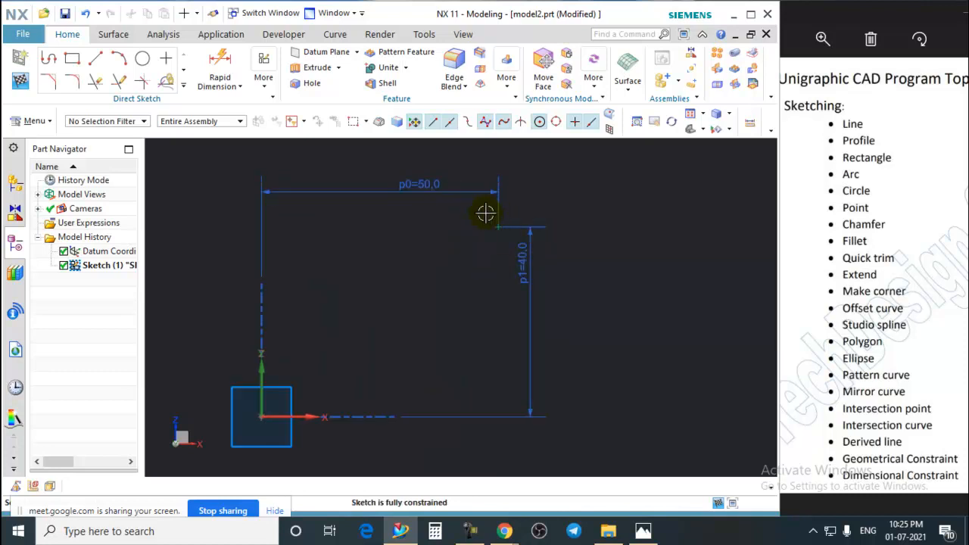
scroll(432, 273, down, 3)
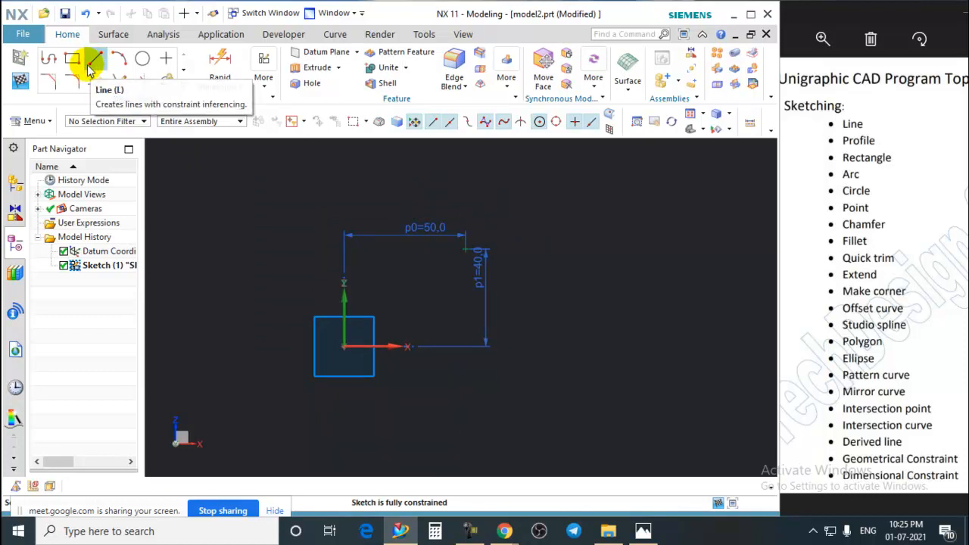
click(165, 59)
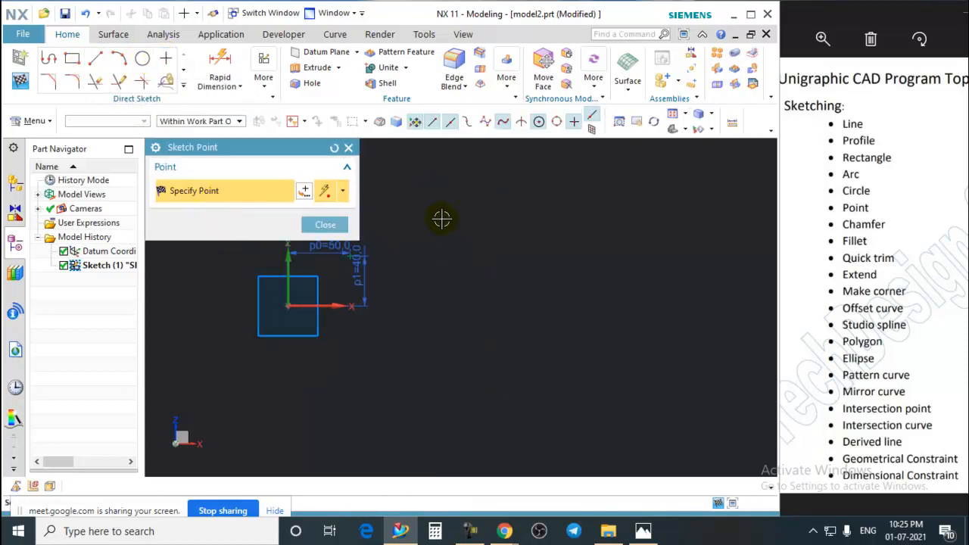
click(442, 218)
click(327, 225)
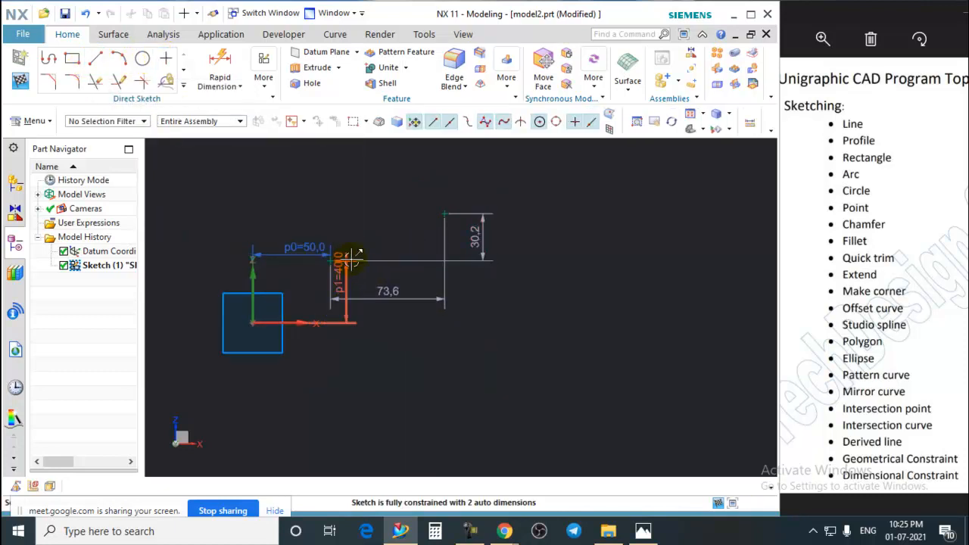
Set the second point's horizontal distance from the first point to 70 mm and its vertical distance to 40 mm
double_click(387, 291)
text(70)
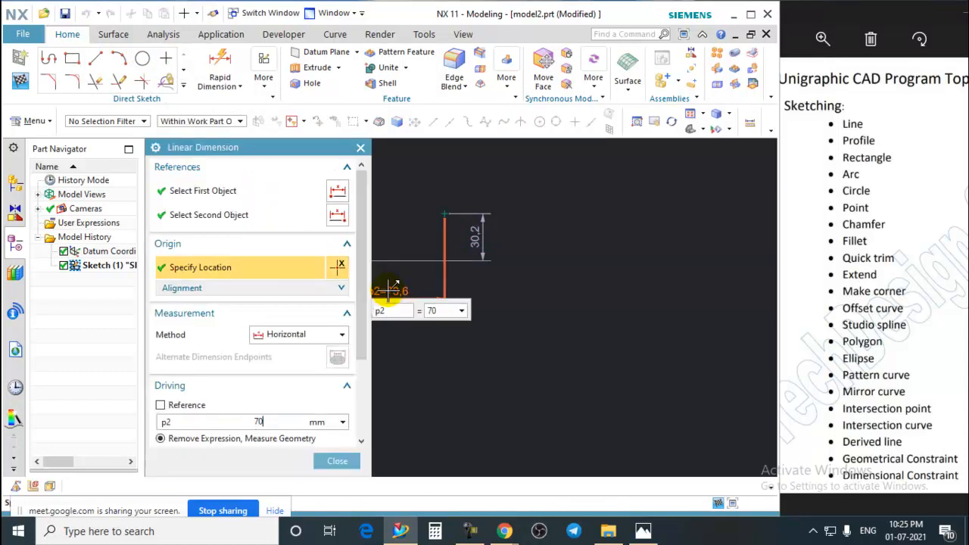
key(Return)
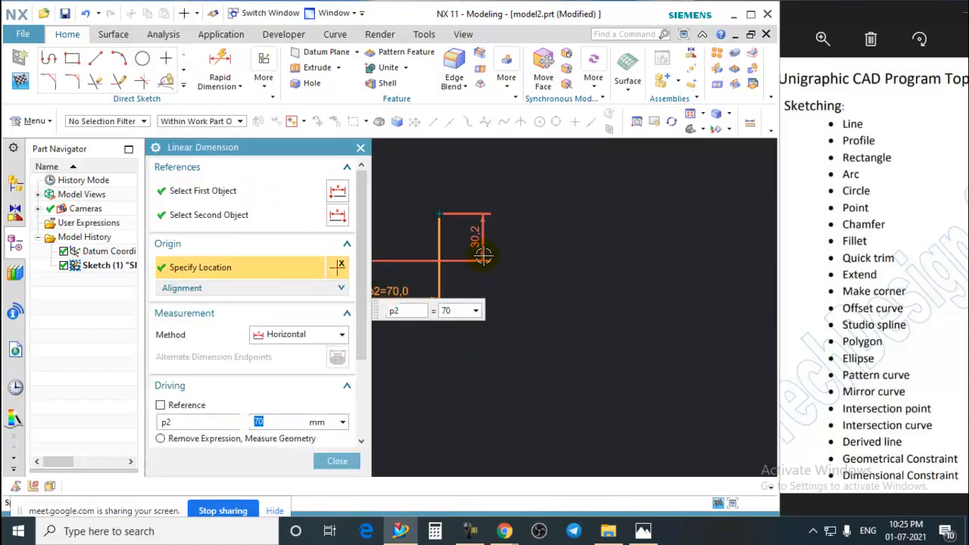
double_click(480, 251)
text(40)
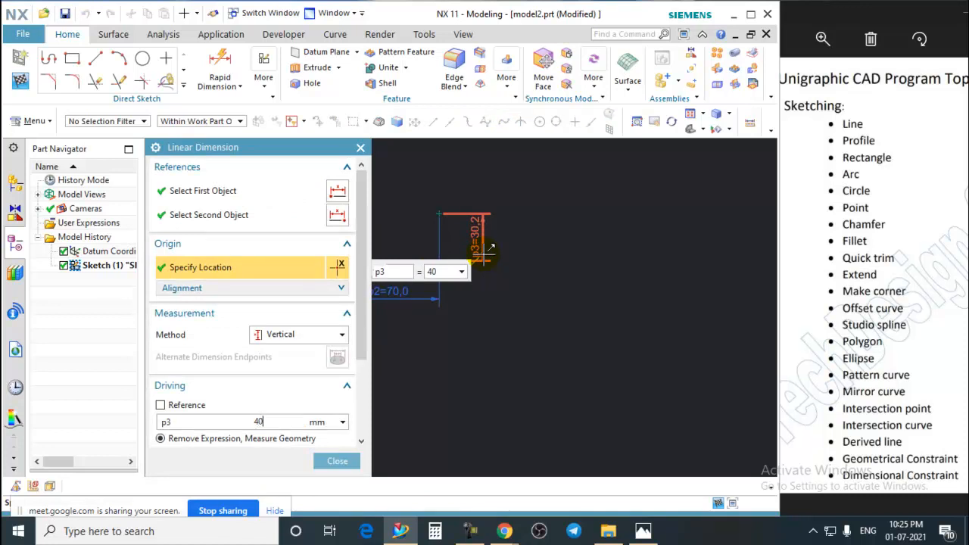
key(Return)
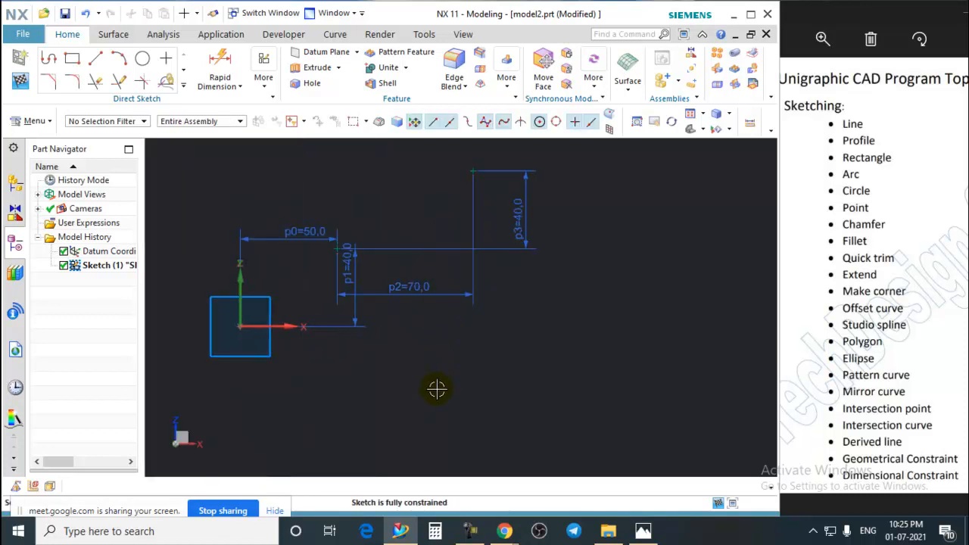
Join the two sketch points with a straight line, and undo that line
scroll(396, 316, up, 2)
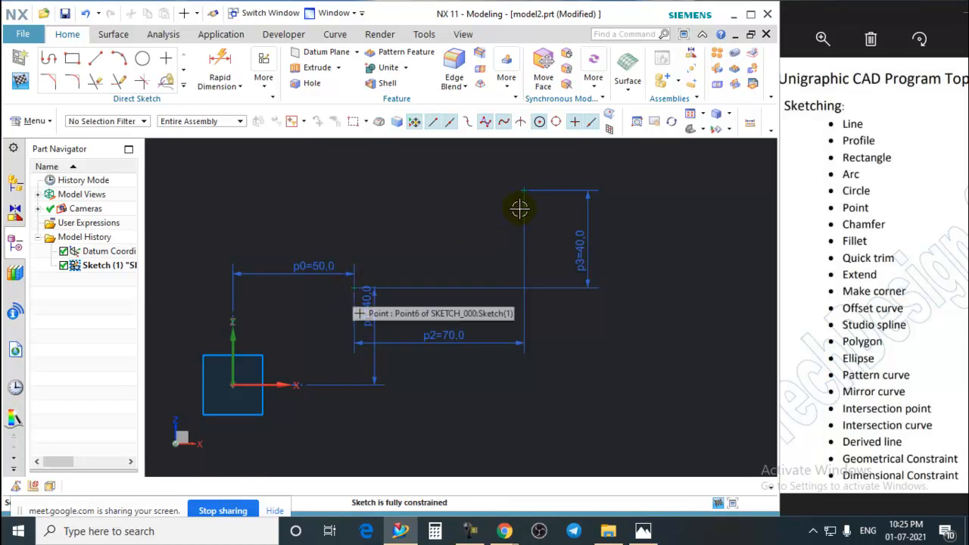
click(95, 58)
click(354, 285)
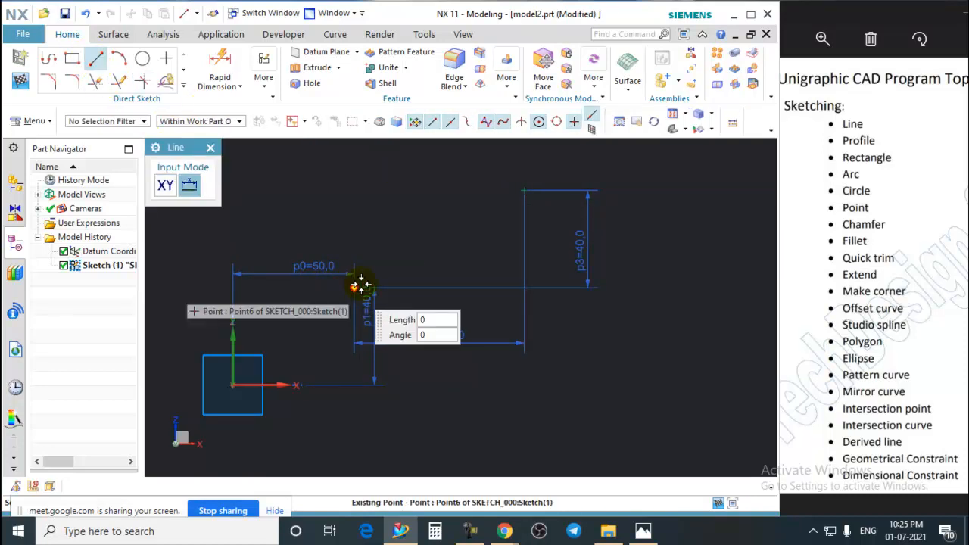
click(526, 188)
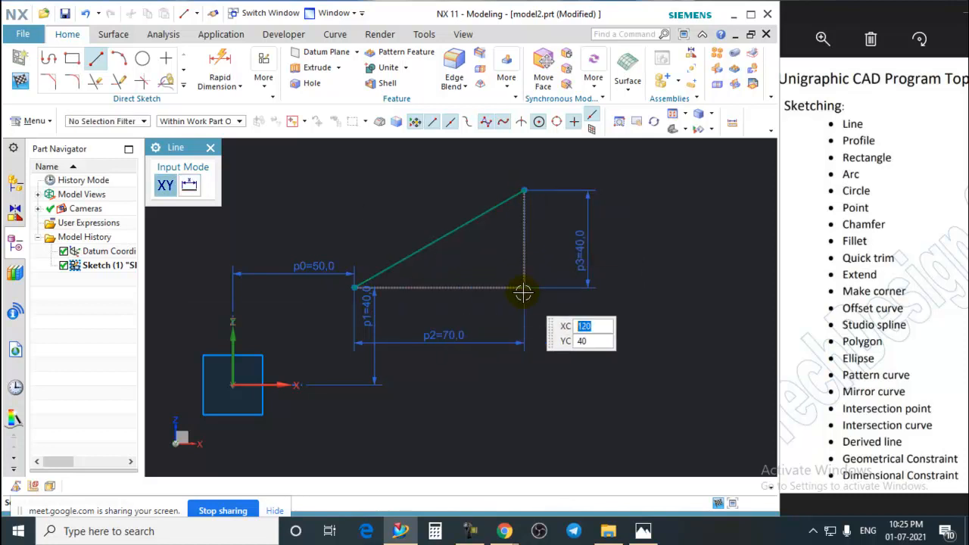
click(211, 147)
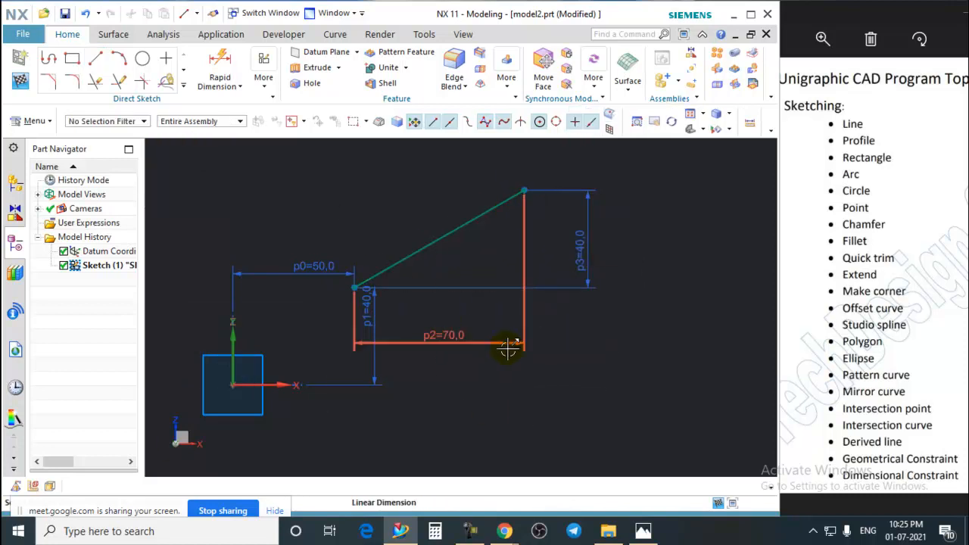
key(ctrl+z)
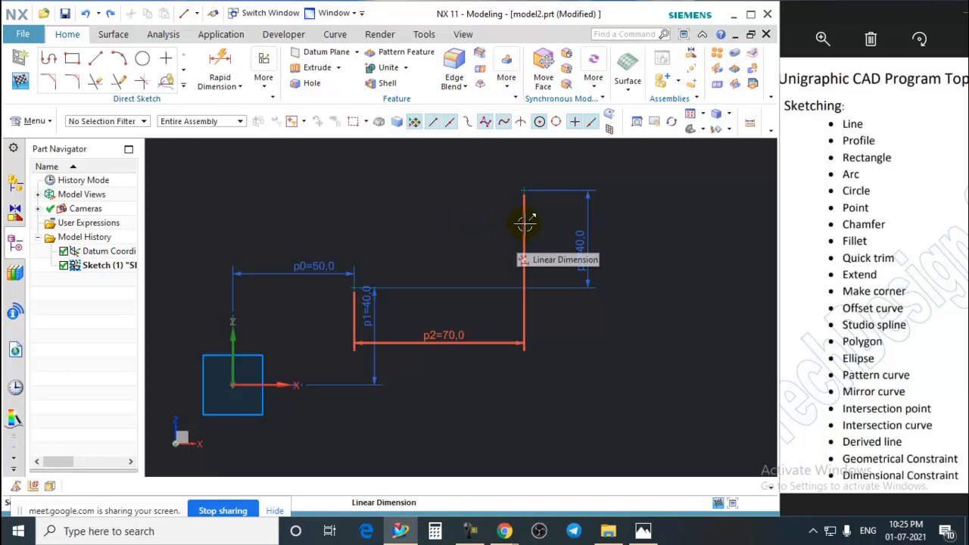
Delete both sketch points together with their dimensions
scroll(524, 223, down, 2)
scroll(527, 223, up, 2)
click(499, 174)
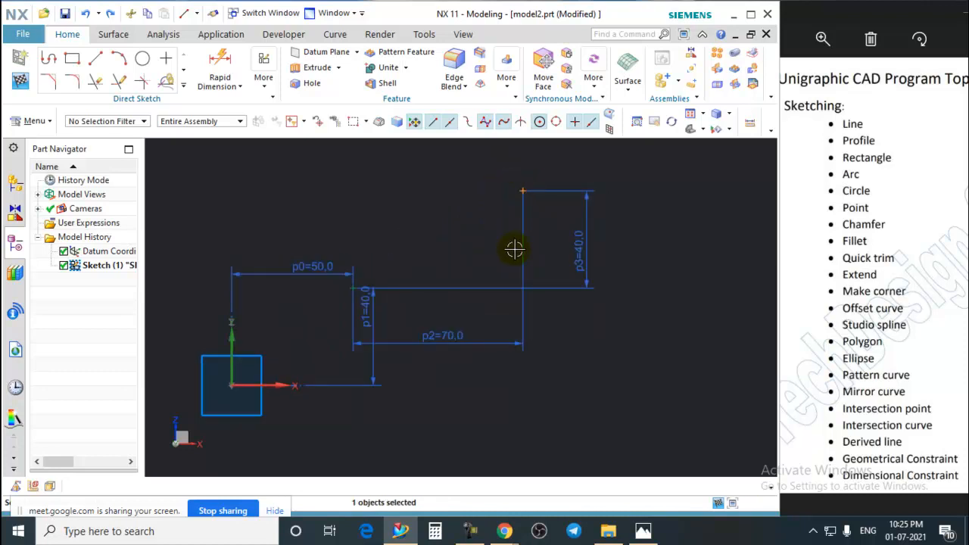
key(Delete)
key(Delete)
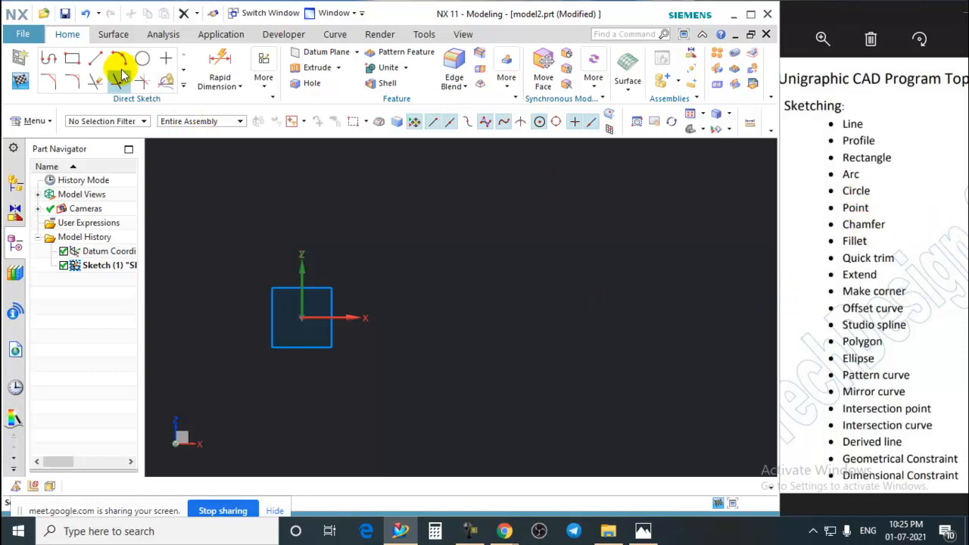
Sketch a two-corner rectangle about 65 mm wide and 50 mm high, about 60 mm along X and 10 mm along Z from the origin
click(72, 58)
click(394, 224)
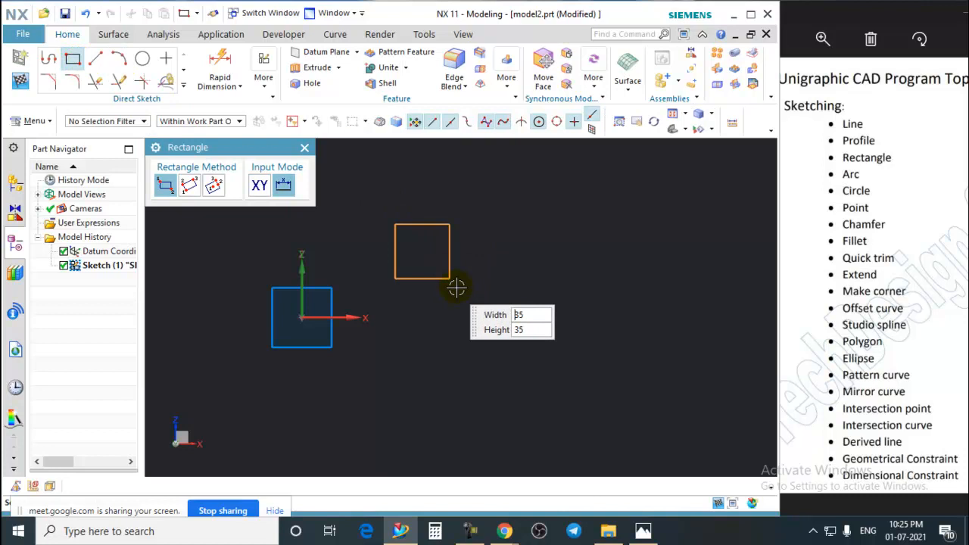
click(496, 300)
click(305, 147)
scroll(485, 266, up, 2)
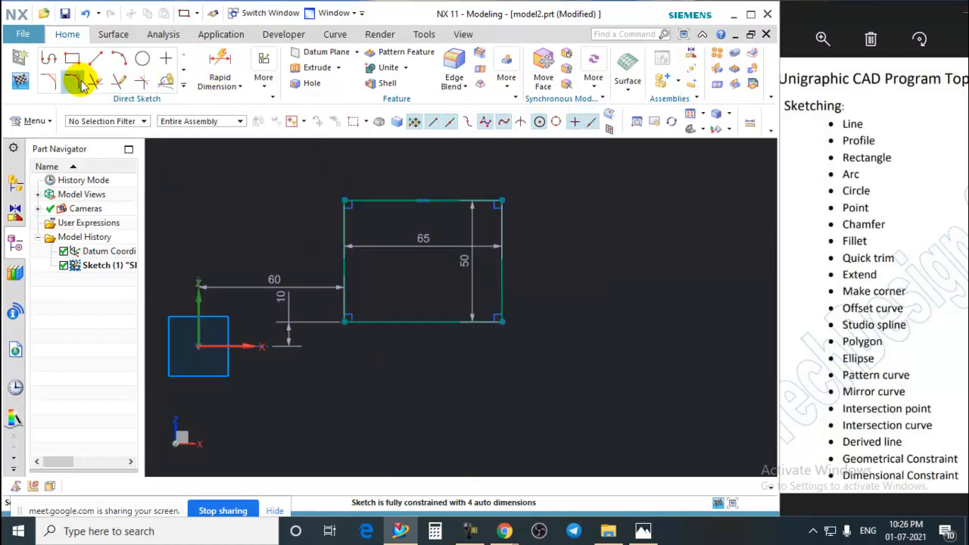
Chamfer the rectangle's upper-right corner with a Symmetric offset of 5 mm
click(49, 81)
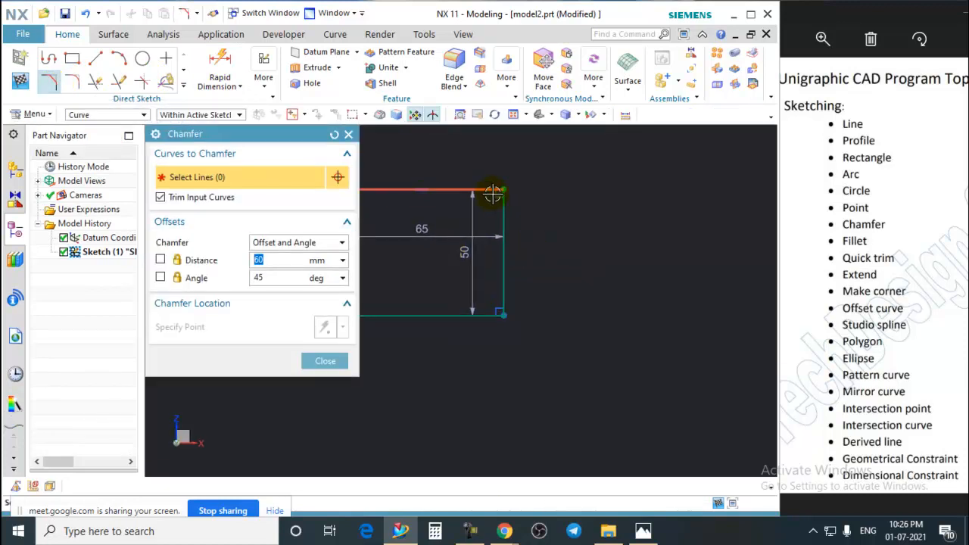
click(265, 242)
click(264, 257)
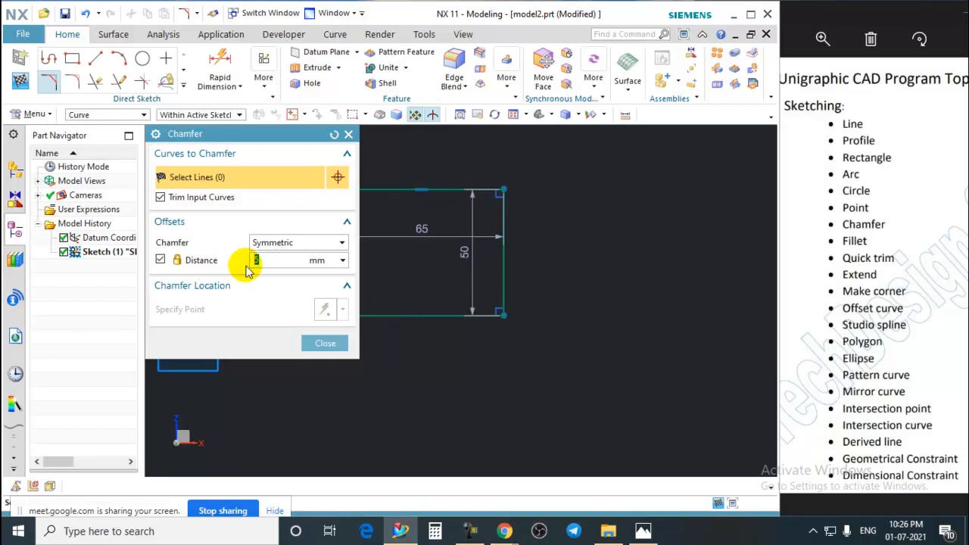
click(484, 201)
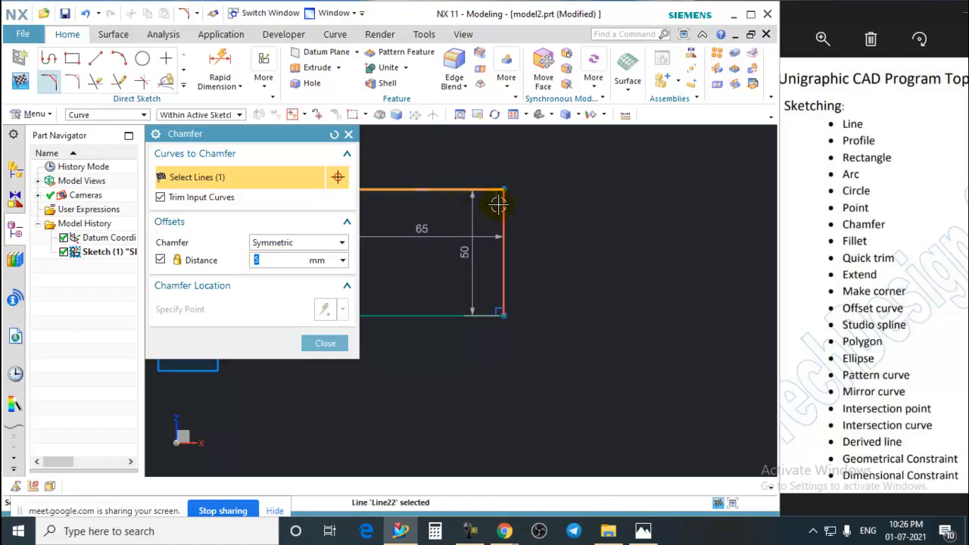
click(501, 206)
scroll(492, 203, up, 5)
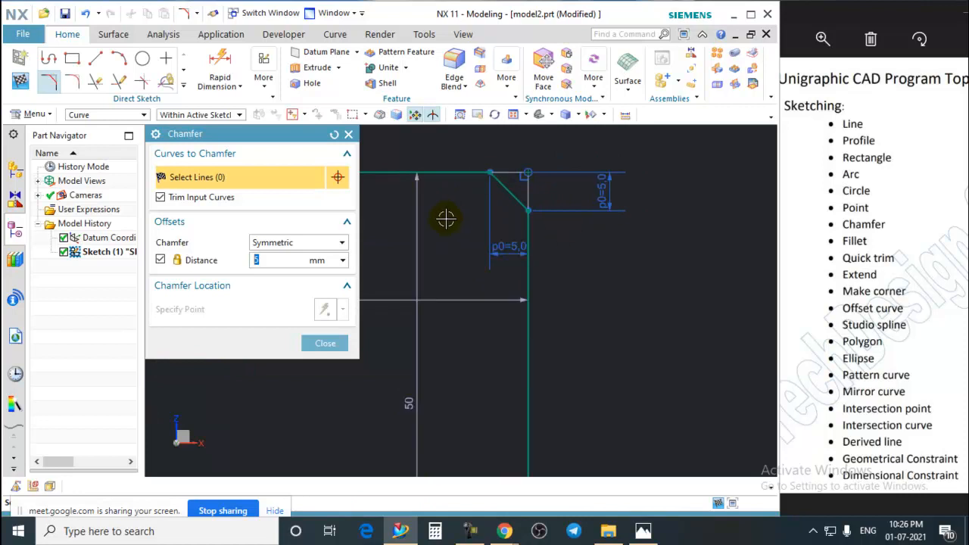
scroll(446, 219, down, 2)
Chamfer the rectangle's lower-right corner with the Asymmetric option, placing it at about 10 mm by 10 mm
click(299, 243)
click(273, 262)
scroll(509, 314, down, 2)
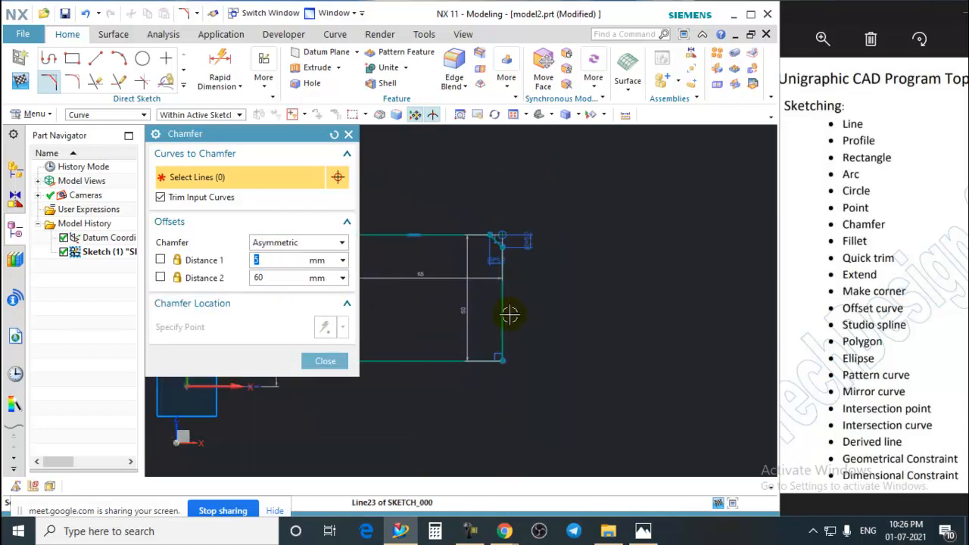
scroll(504, 334, up, 2)
click(499, 343)
click(481, 374)
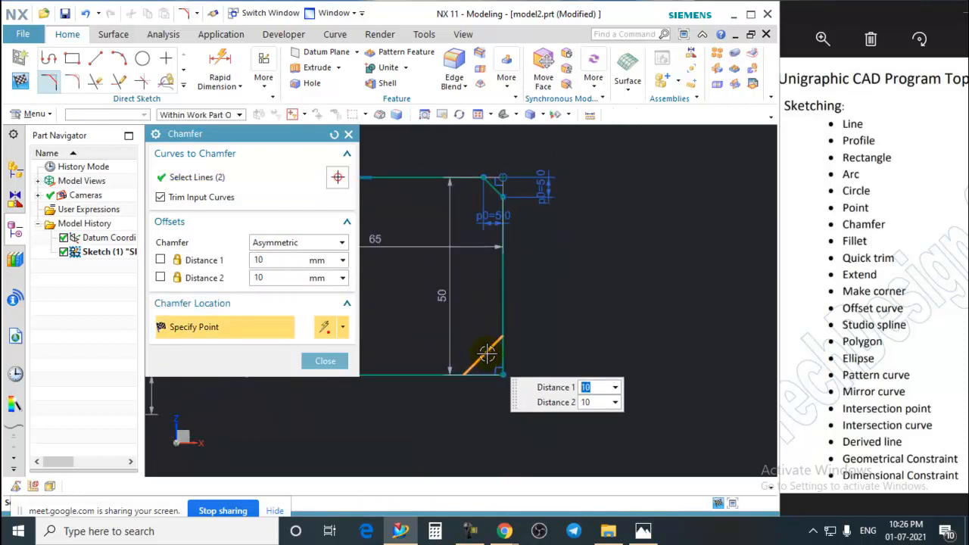
click(486, 352)
click(333, 361)
Set the lower-right chamfer's vertical distance to 20 mm and its horizontal distance to 5 mm
scroll(477, 316, up, 4)
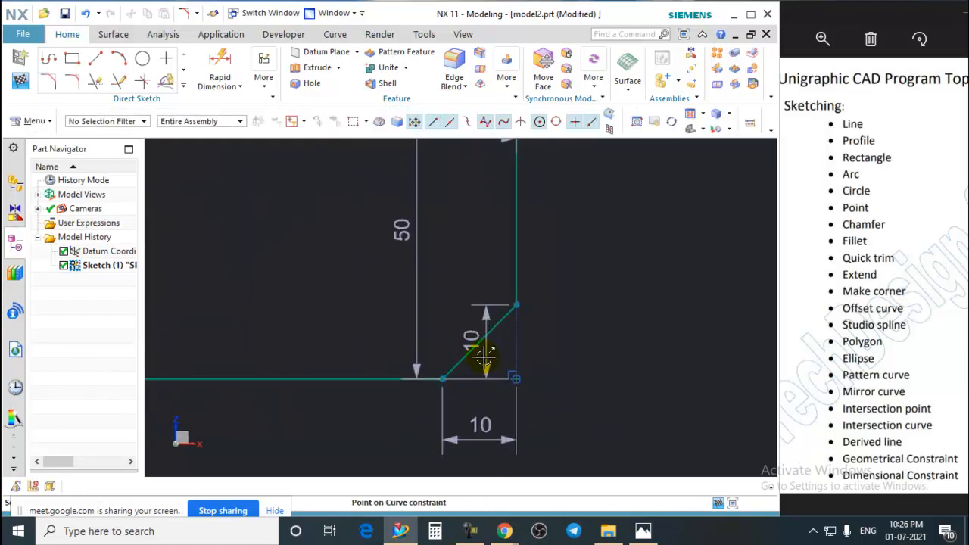
double_click(477, 315)
text(20)
key(Return)
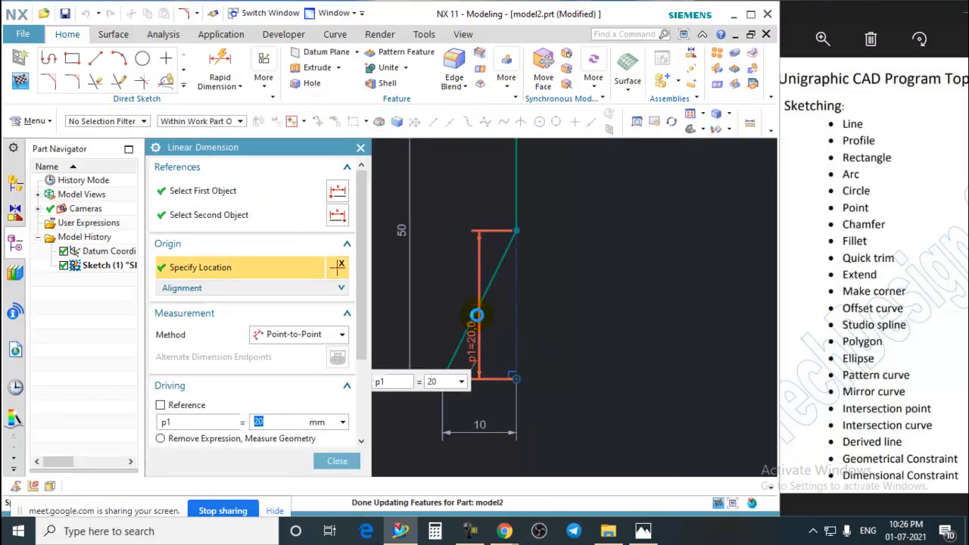
double_click(490, 424)
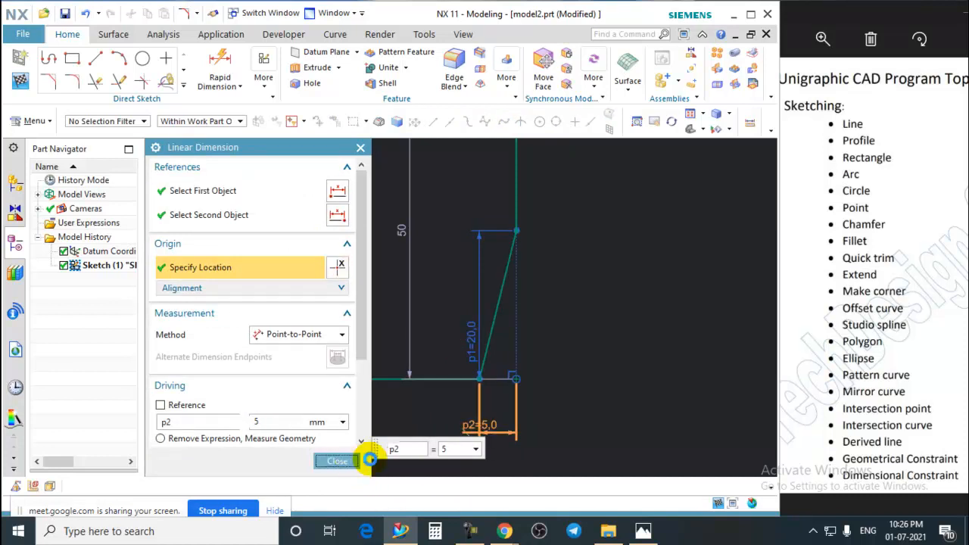
click(338, 461)
scroll(432, 287, down, 5)
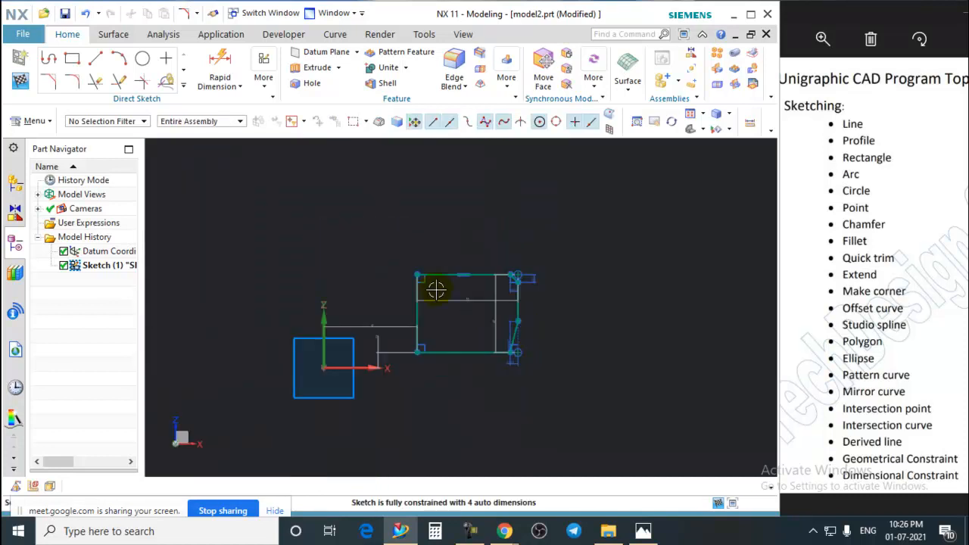
Chamfer the rectangle's upper-left corner with the Offset and Angle option, at about 10.5 mm and 45 degrees
click(49, 81)
click(282, 243)
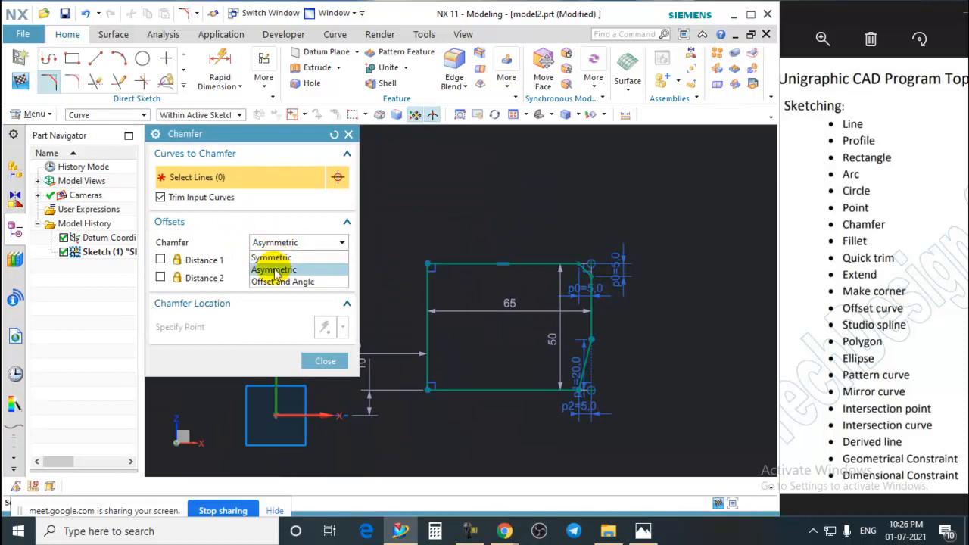
click(272, 281)
scroll(436, 264, up, 3)
click(436, 264)
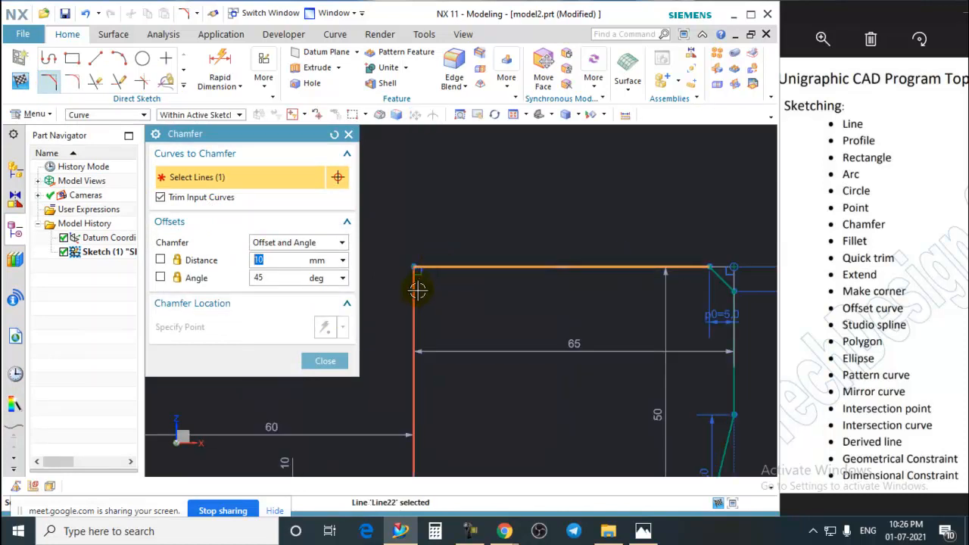
click(414, 288)
scroll(428, 289, up, 2)
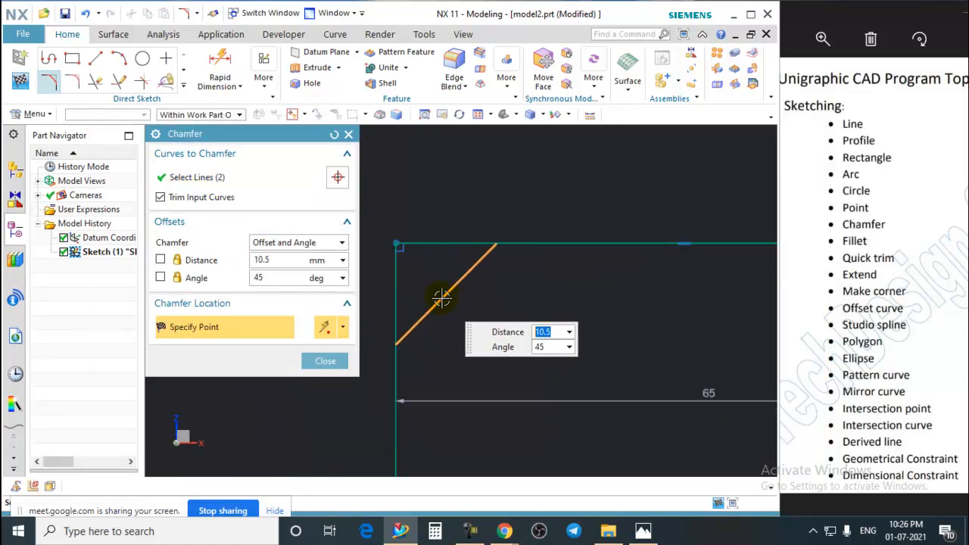
click(442, 297)
click(325, 360)
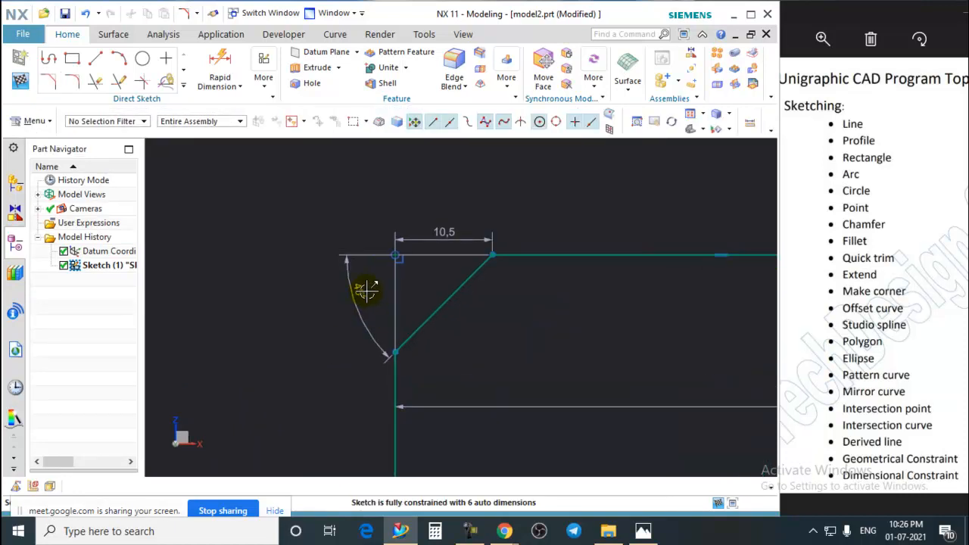
Set the upper-left chamfer's offset distance to 15 mm and its angle to 75 degrees
double_click(444, 231)
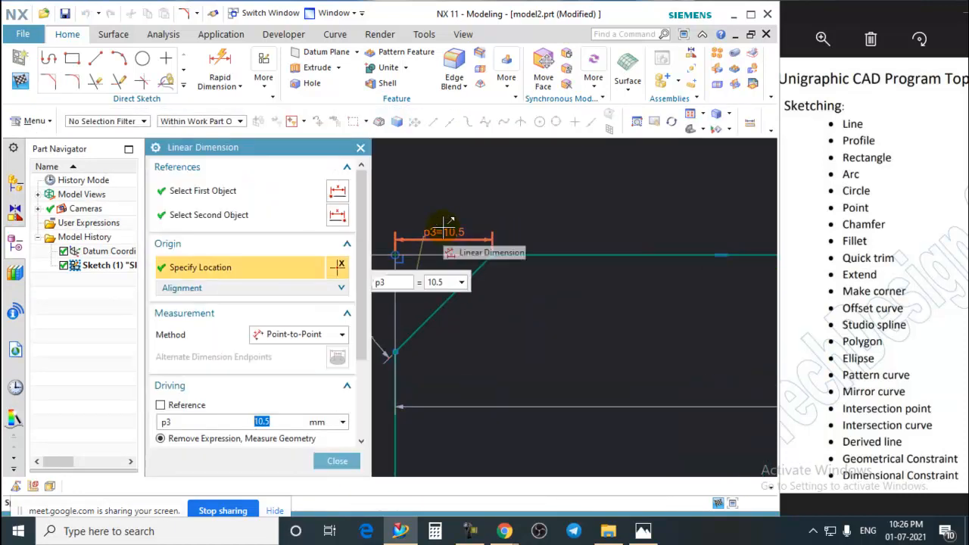
text(15)
key(Return)
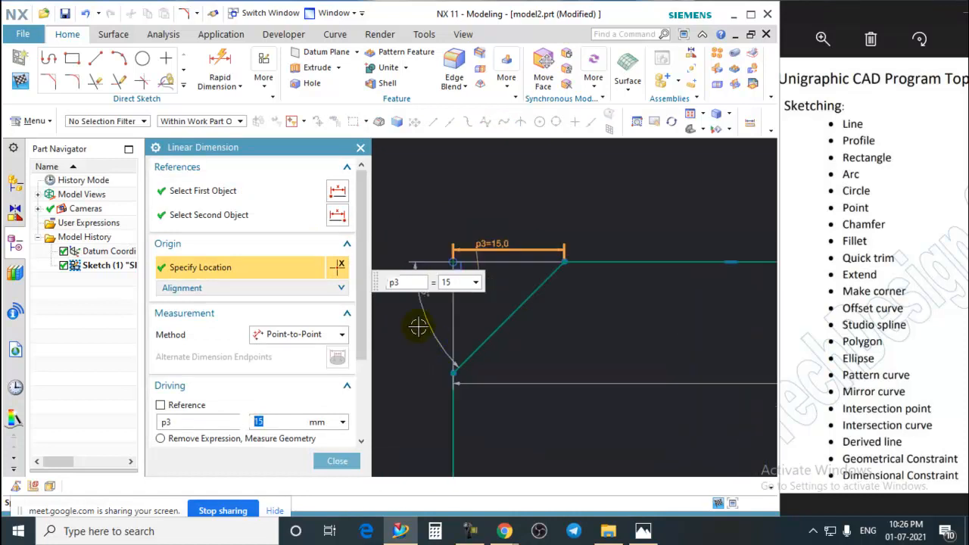
double_click(424, 301)
text(7)
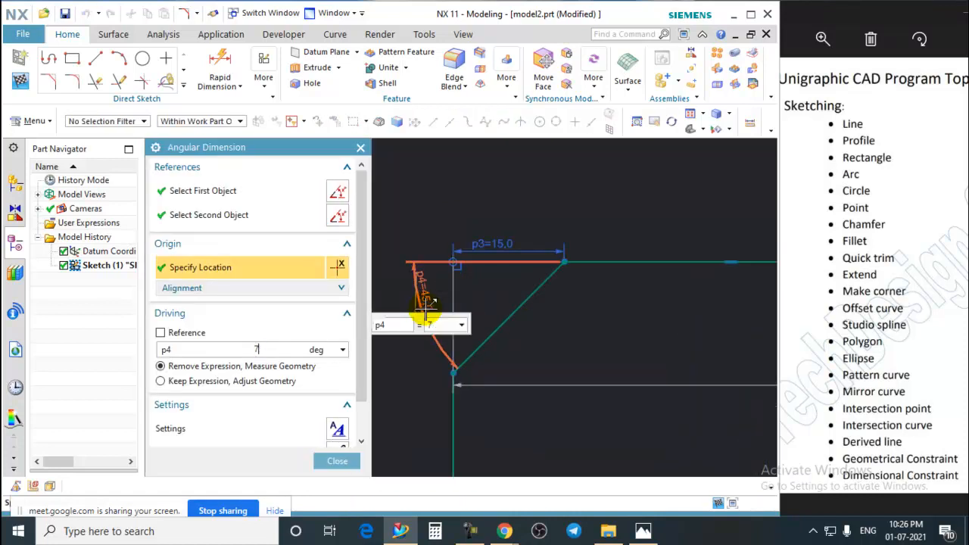
text(5)
key(Return)
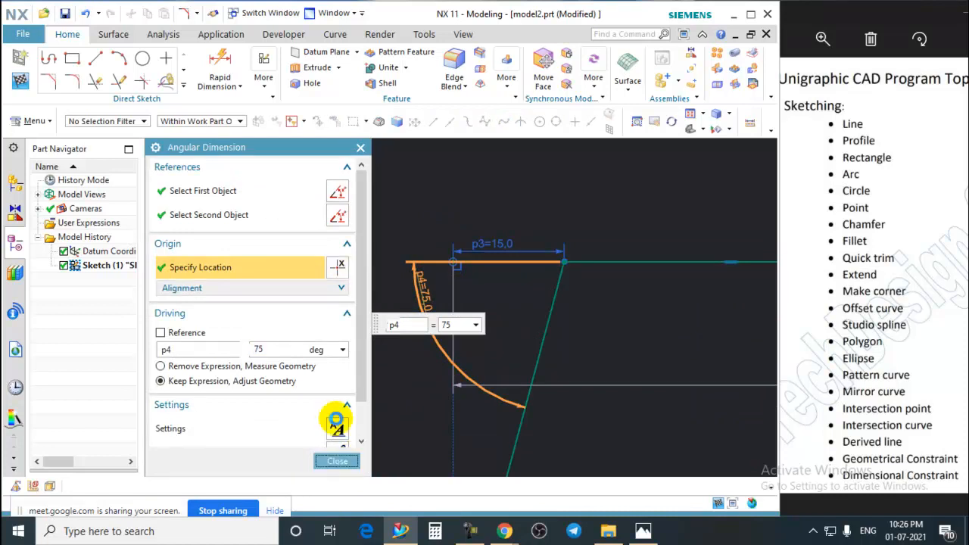
Set the angle of the rectangle's upper-left chamfer to 50 degrees
click(337, 461)
scroll(372, 333, down, 3)
scroll(519, 379, up, 4)
scroll(374, 363, down, 3)
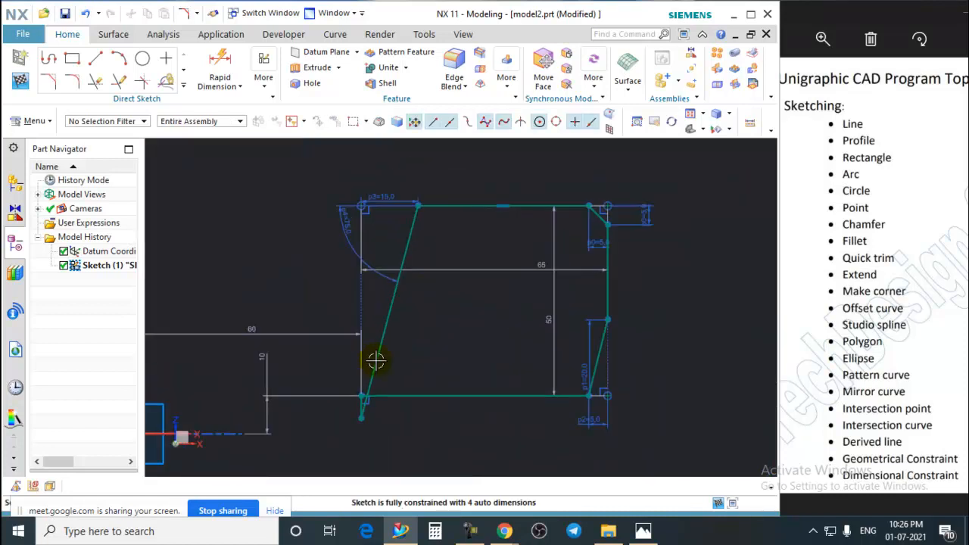
double_click(356, 226)
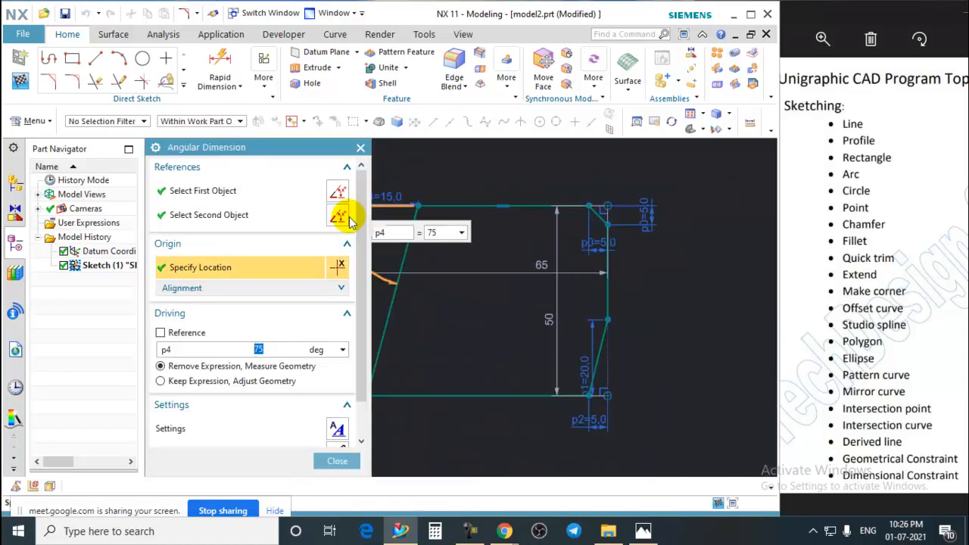
text(50)
key(Return)
scroll(557, 359, up, 2)
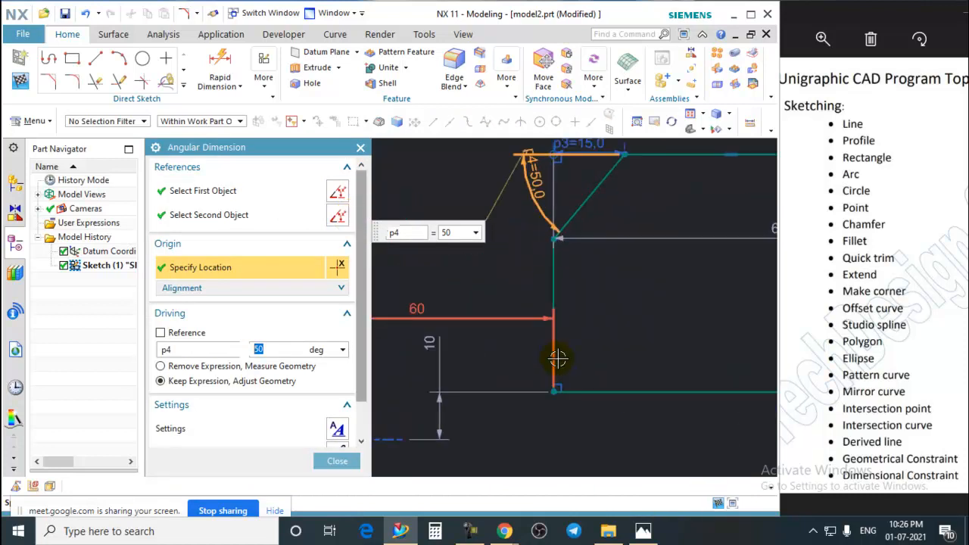
click(337, 461)
scroll(464, 254, down, 4)
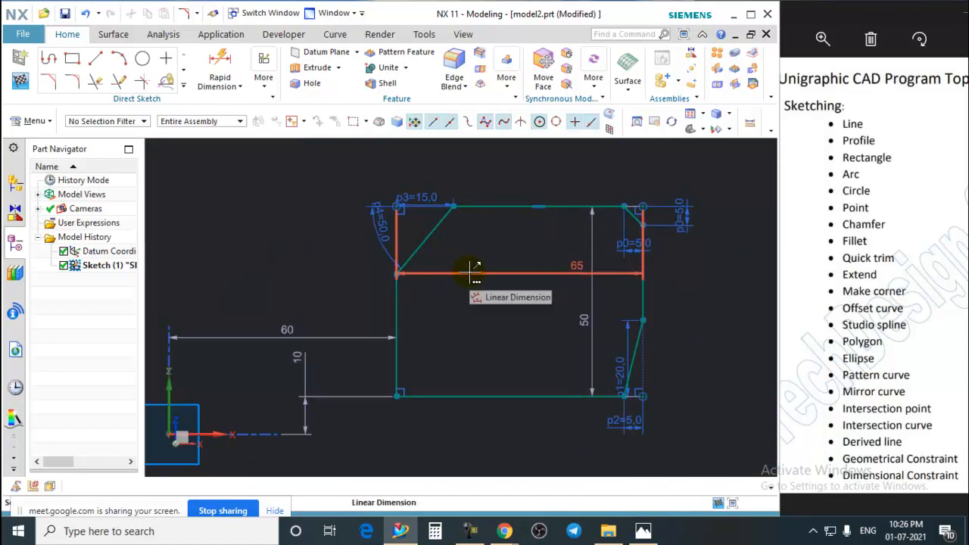
scroll(386, 275, down, 1)
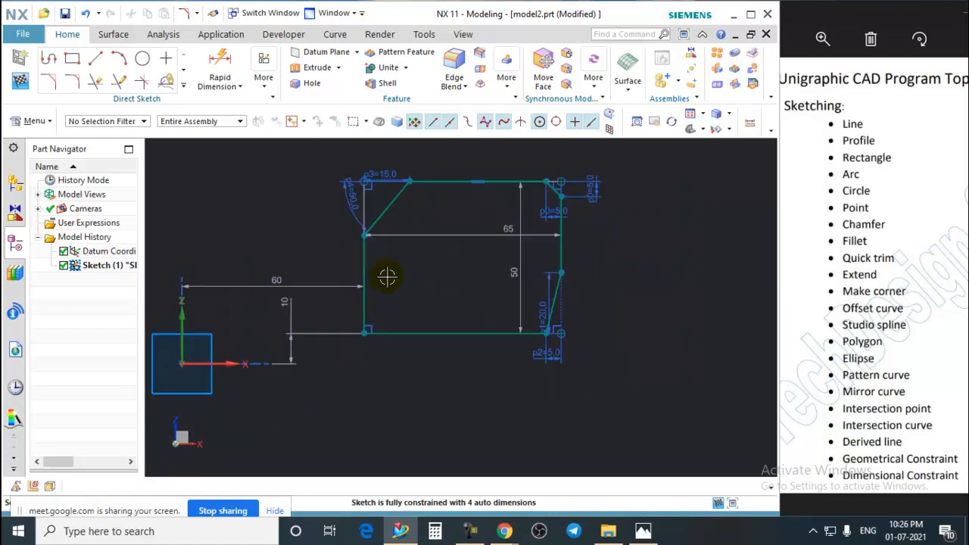
Fillet the rectangle's lower-left corner with a 15 mm radius
click(73, 81)
scroll(386, 333, up, 3)
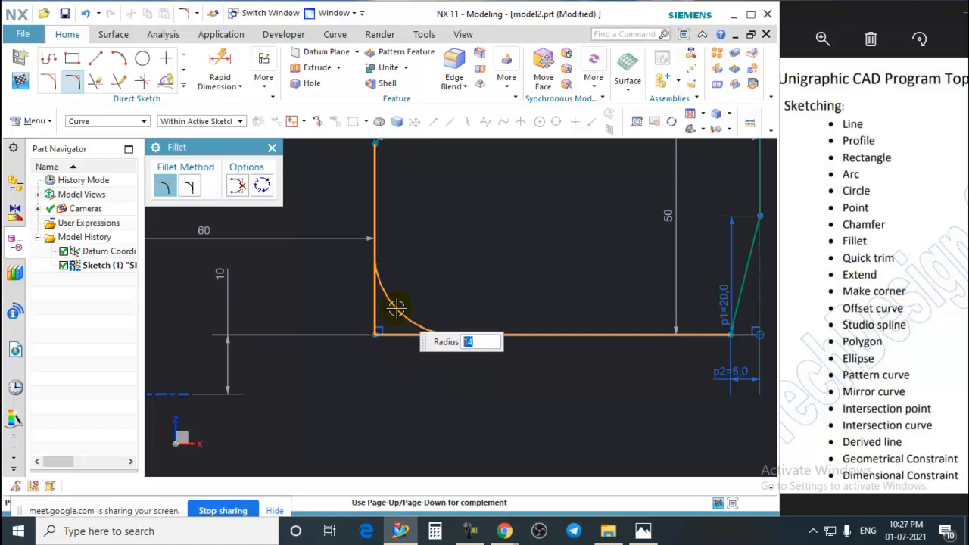
click(396, 306)
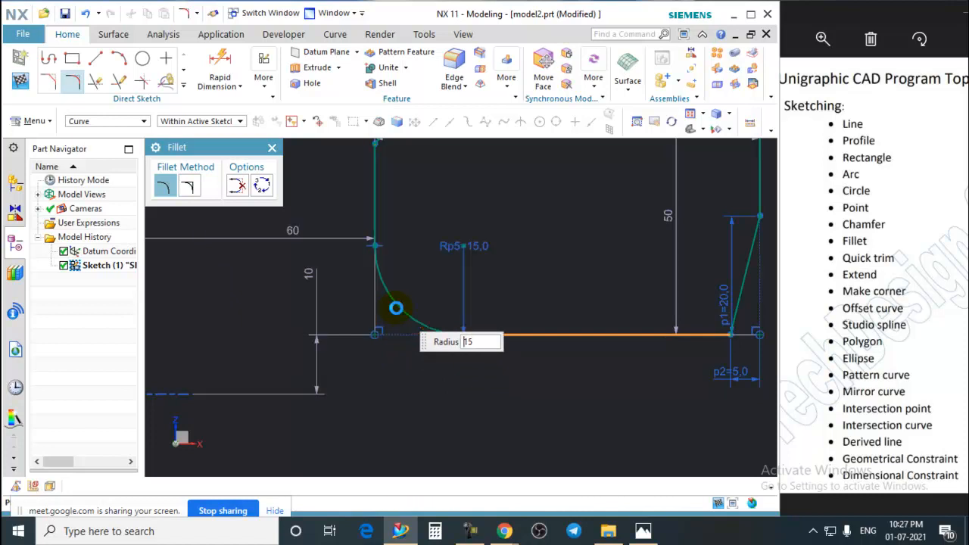
click(273, 149)
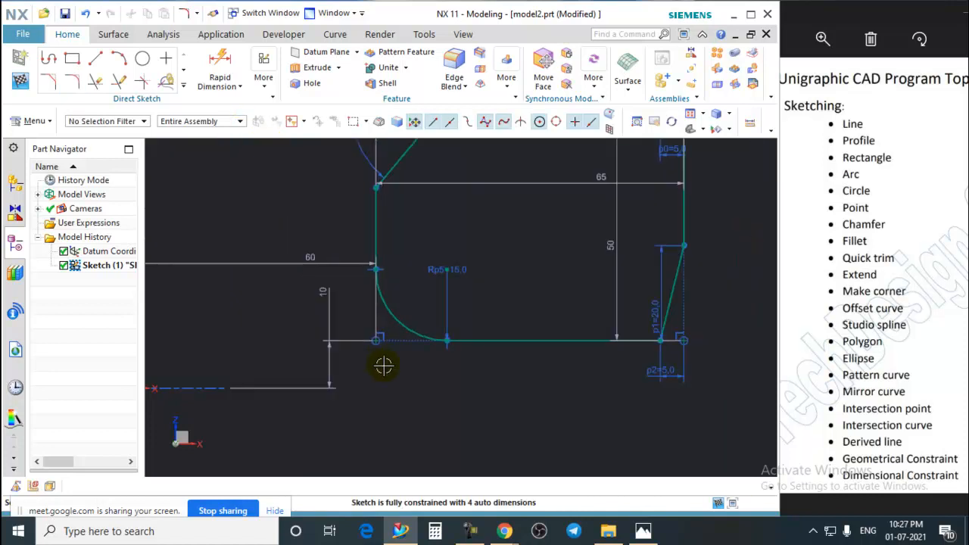
scroll(591, 346, down, 5)
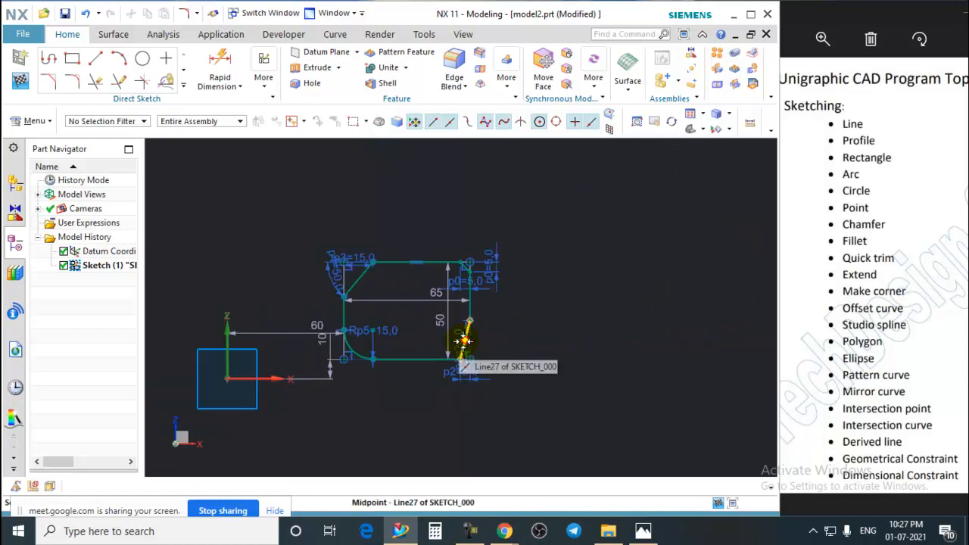
Fillet the corner between the rectangle's bottom edge and the lower-right chamfer line with a 20 mm radius
scroll(466, 350, up, 3)
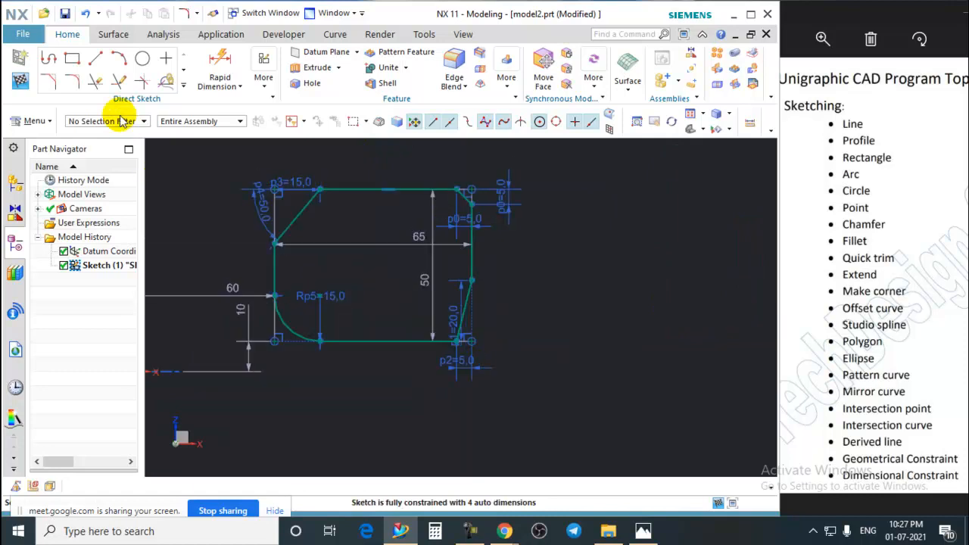
click(74, 85)
scroll(464, 364, up, 5)
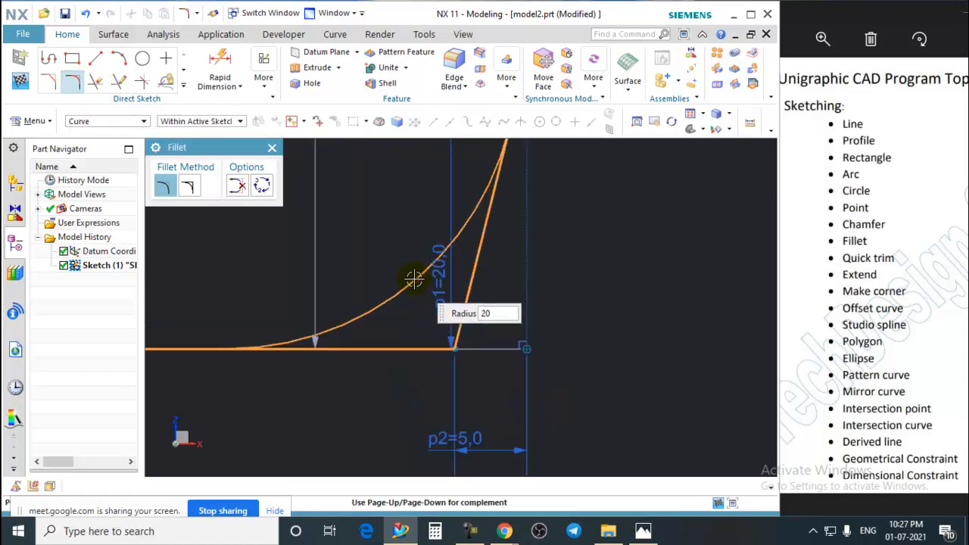
scroll(415, 287, up, 1)
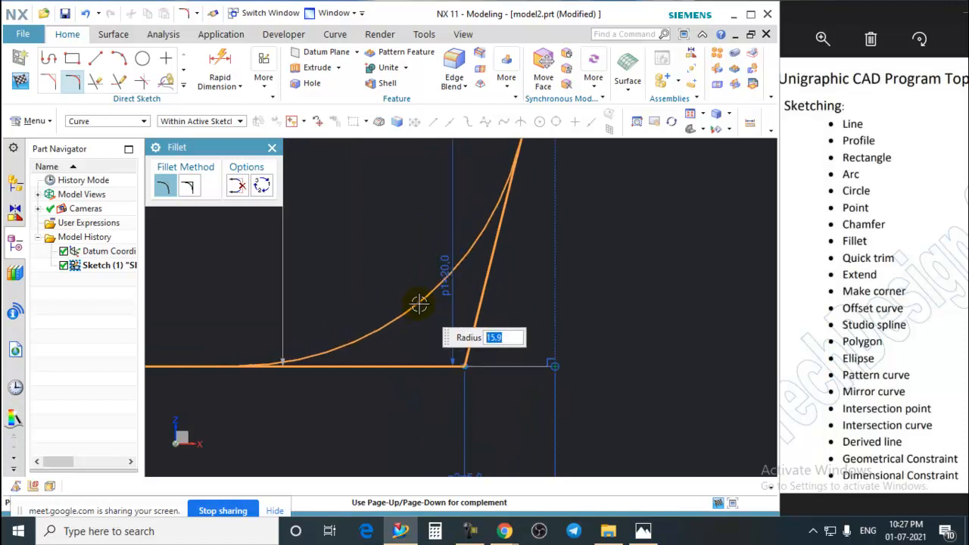
click(418, 304)
scroll(436, 335, down, 7)
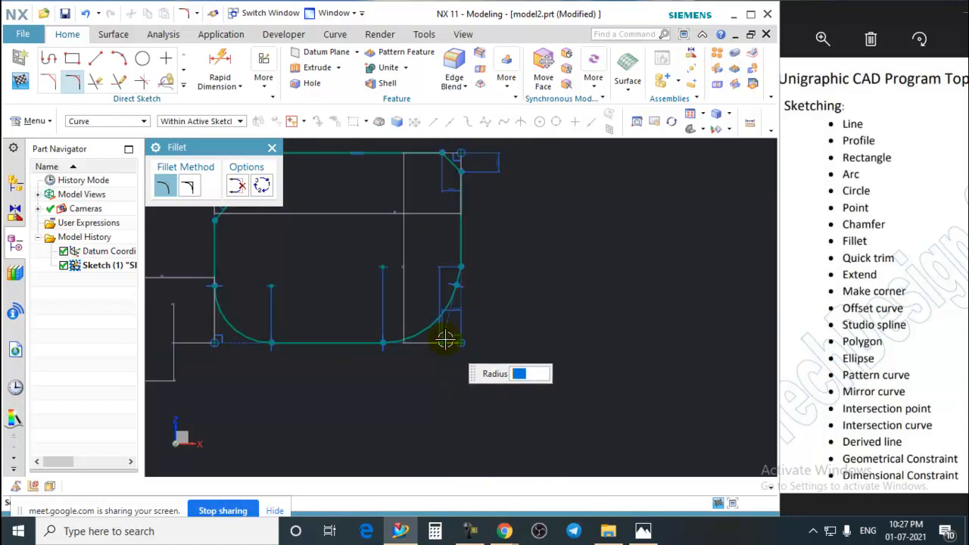
scroll(445, 336, up, 1)
click(272, 149)
scroll(443, 273, down, 2)
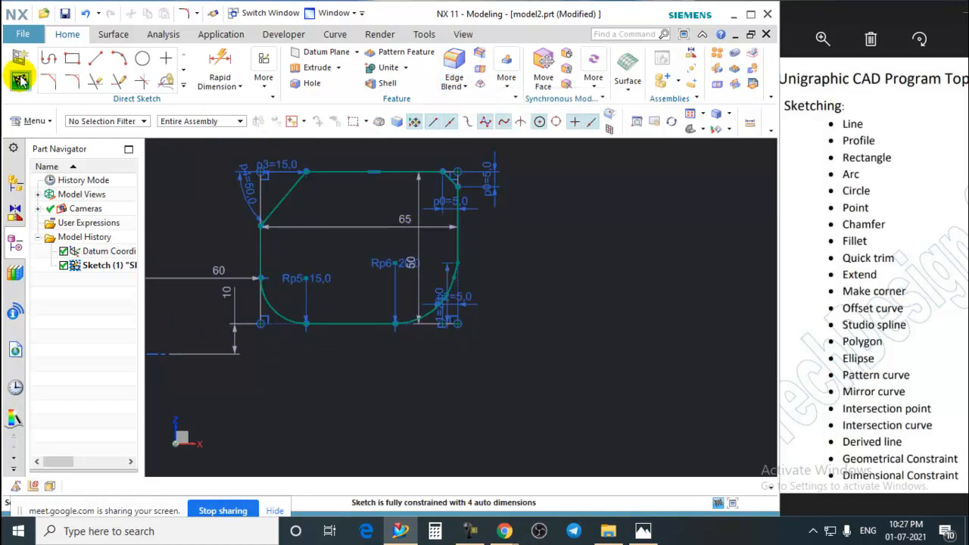
scroll(470, 284, down, 1)
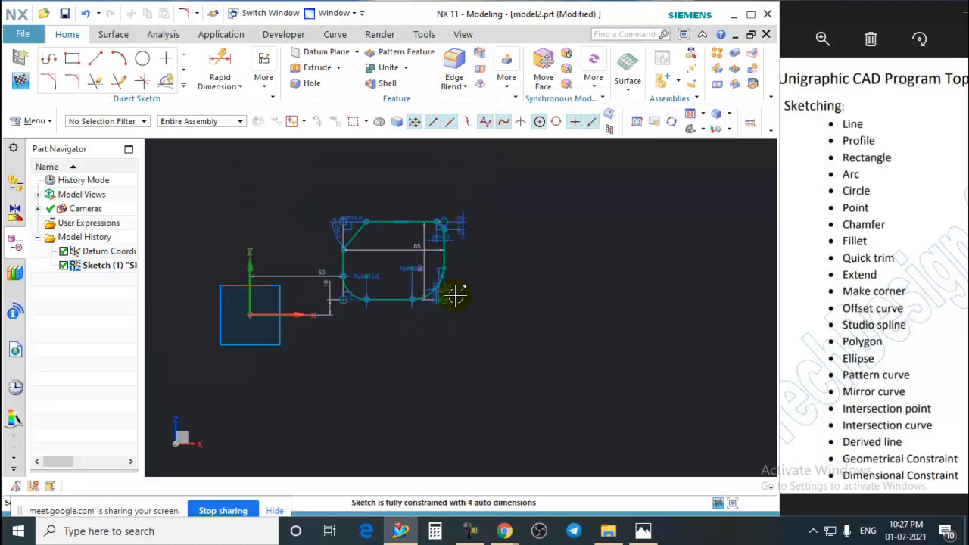
scroll(432, 266, up, 2)
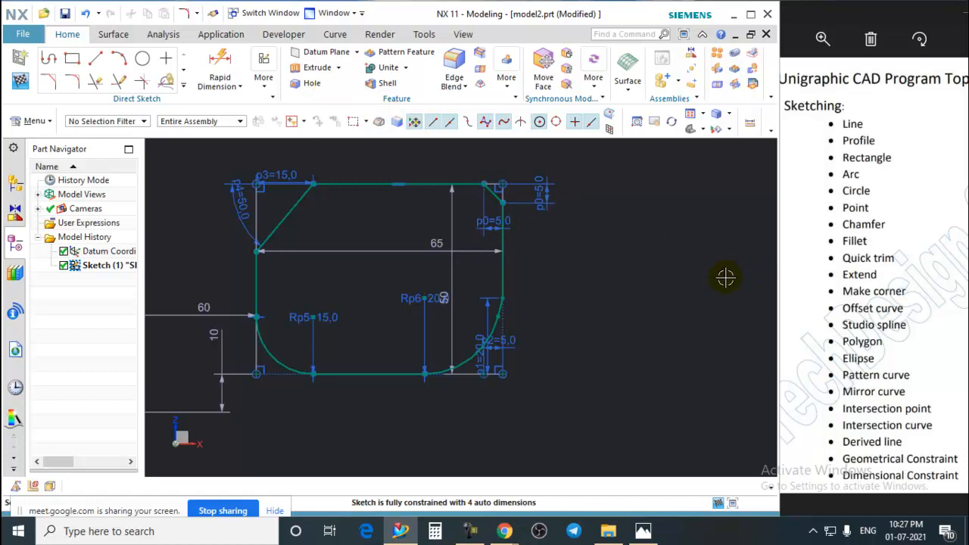
scroll(681, 267, down, 2)
scroll(586, 262, up, 2)
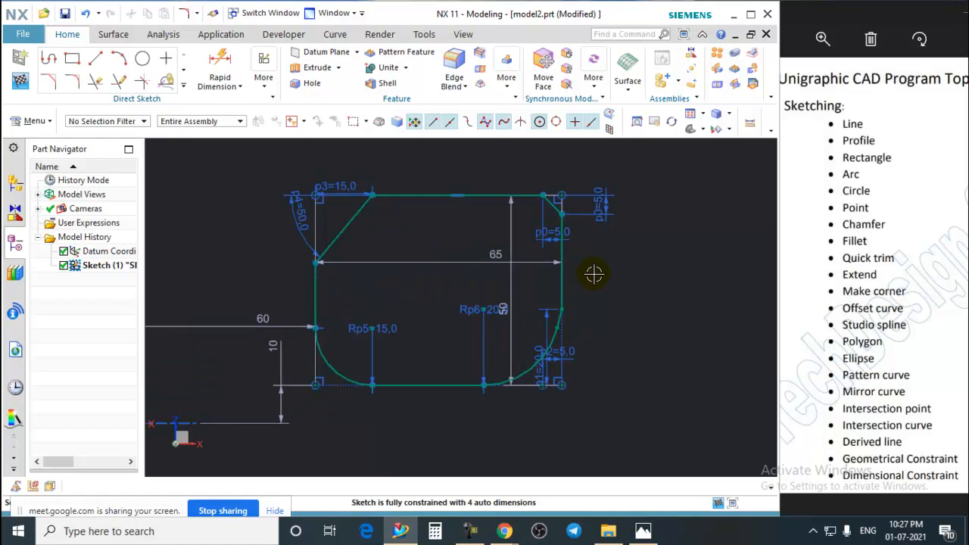
scroll(530, 206, up, 1)
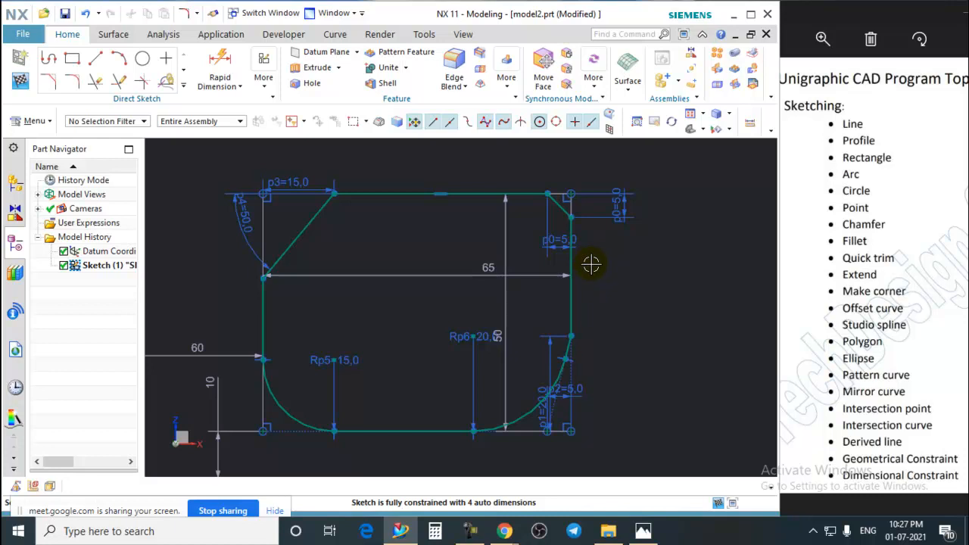
scroll(495, 301, down, 3)
scroll(492, 322, up, 2)
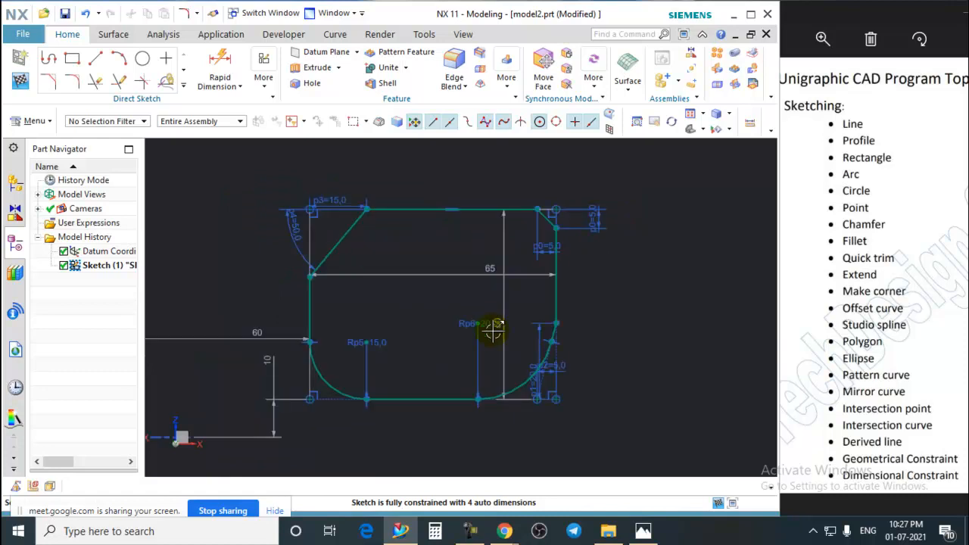
scroll(535, 296, down, 2)
scroll(547, 296, up, 1)
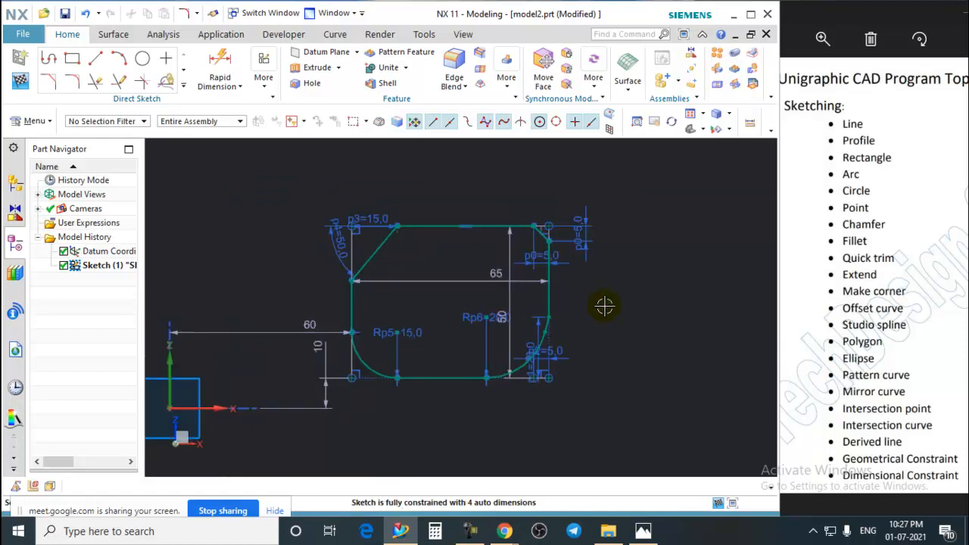
scroll(603, 307, down, 3)
scroll(533, 297, up, 4)
click(502, 197)
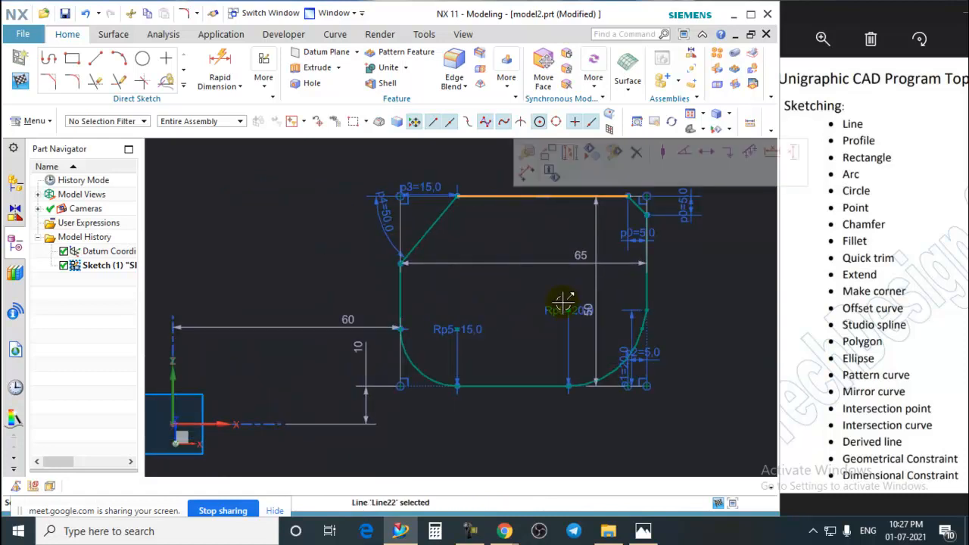
scroll(462, 311, down, 2)
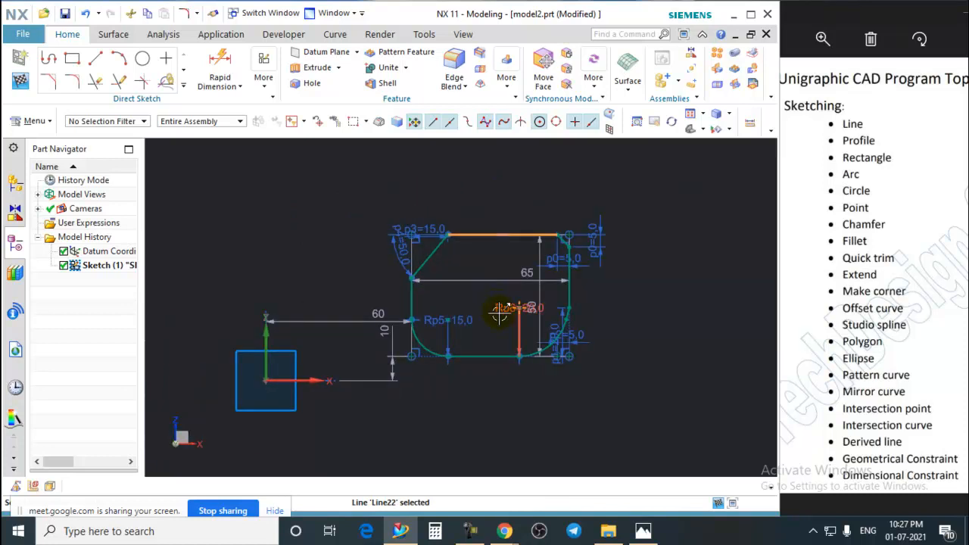
click(658, 327)
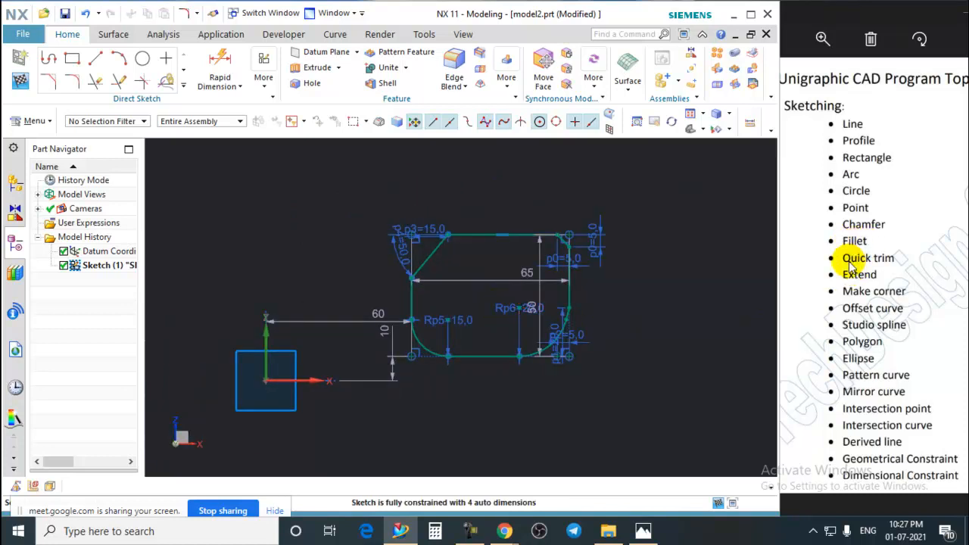
scroll(492, 259, down, 1)
scroll(485, 275, up, 1)
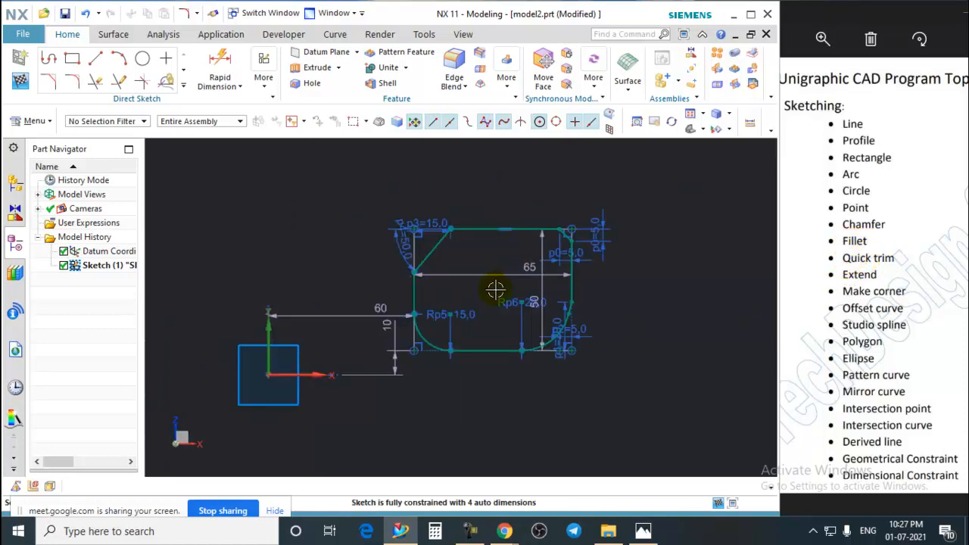
Show the Quick Trim command's boundary curve and curve-to-trim options, leaving the command without trimming anything
key(t)
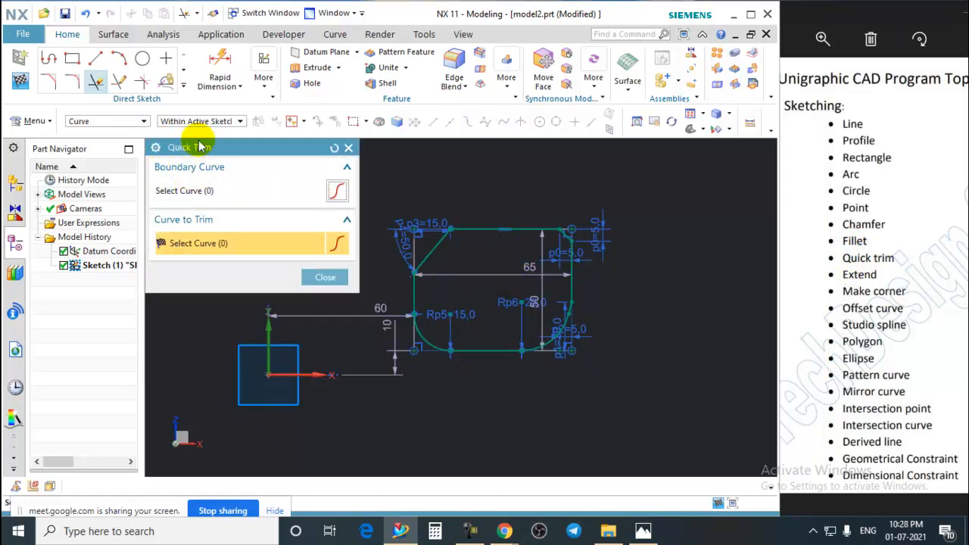
click(348, 148)
click(96, 85)
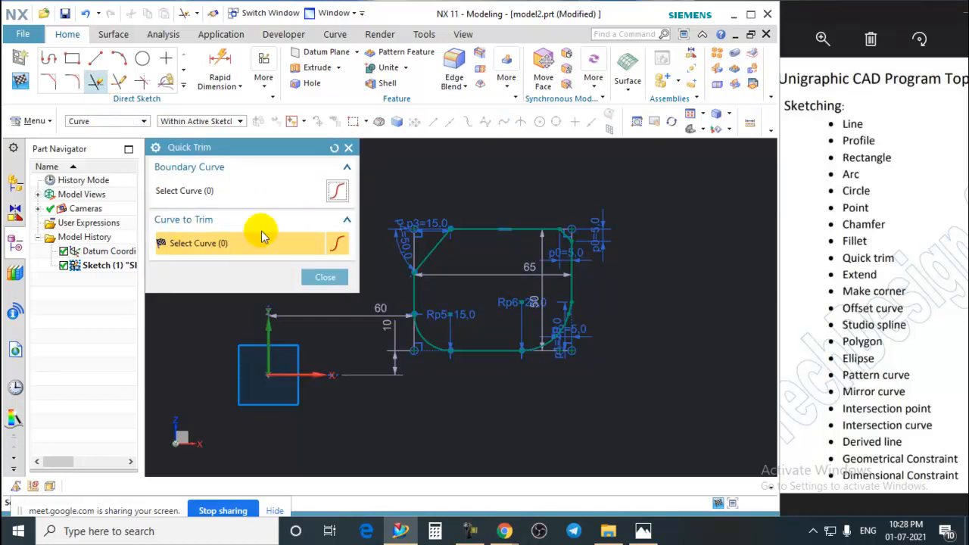
click(348, 146)
scroll(470, 264, down, 1)
scroll(470, 264, up, 1)
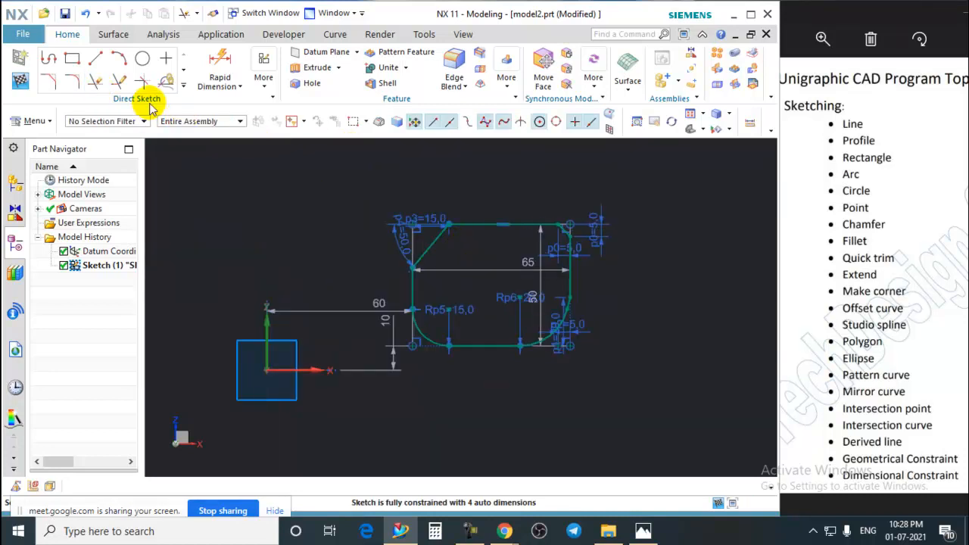
Draw three circles: about 18.7 mm inside the profile, about 42.8 mm near the origin, and about 61.1 mm below the profile
click(142, 58)
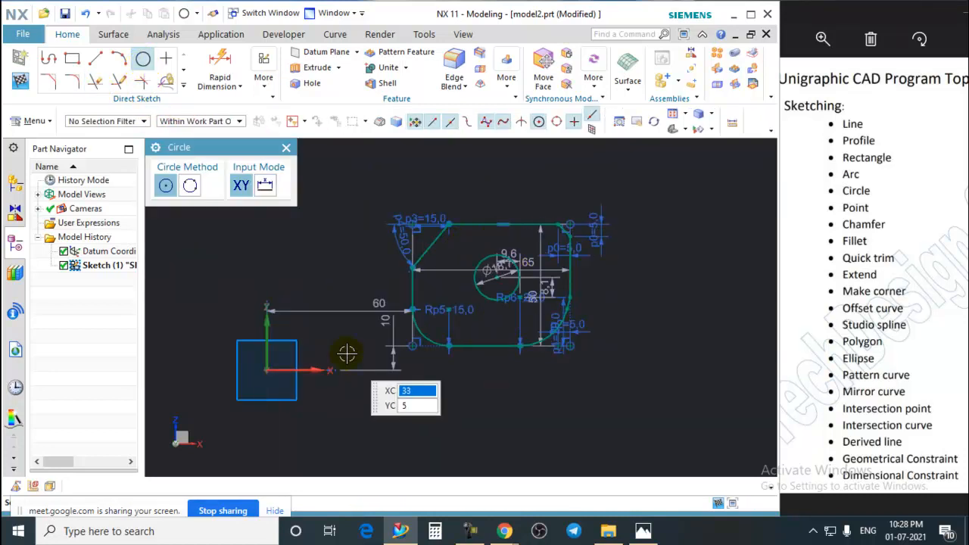
click(326, 305)
click(375, 289)
click(433, 422)
click(367, 397)
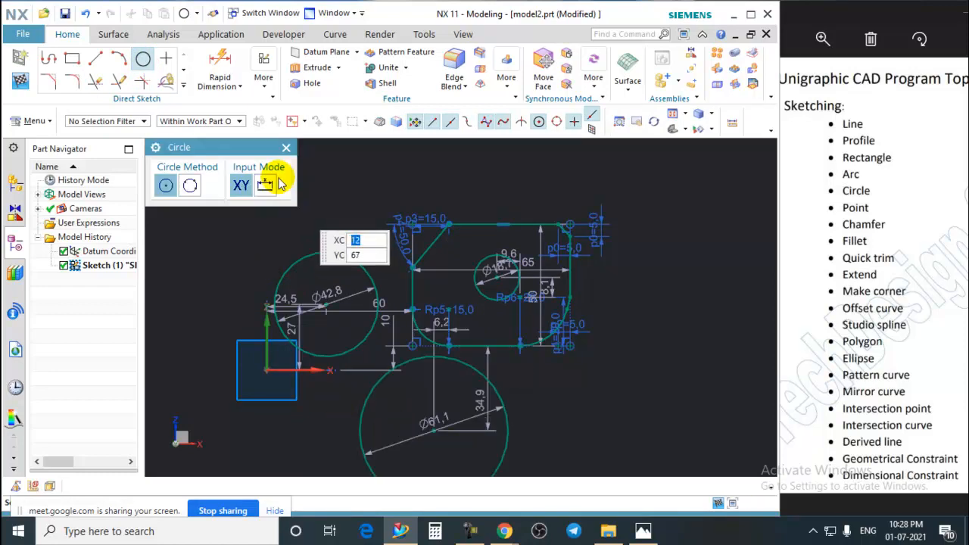
click(286, 148)
Remove the two large circles outside the profile with Quick Trim by sweeping across both
scroll(378, 265, down, 1)
scroll(399, 297, up, 1)
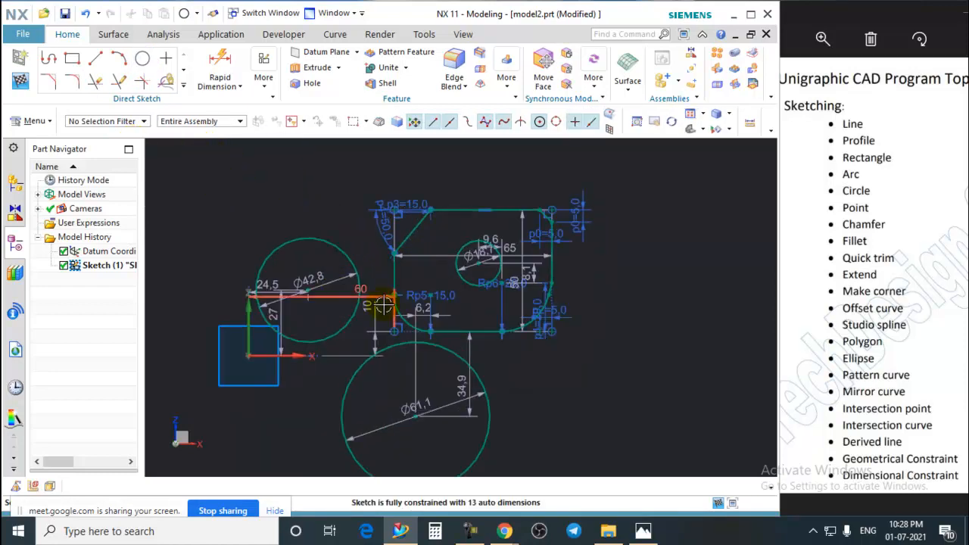
key(t)
scroll(571, 312, down, 3)
scroll(445, 316, up, 3)
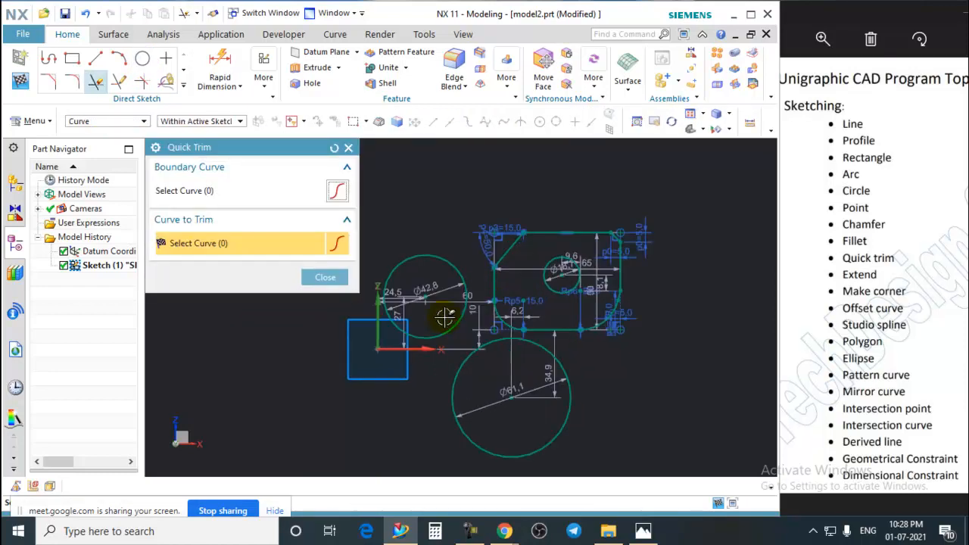
mouse_move(430, 203)
mouse_down()
mouse_move(443, 350)
mouse_move(510, 394)
mouse_up()
scroll(436, 268, down, 1)
scroll(436, 267, down, 1)
scroll(448, 324, up, 1)
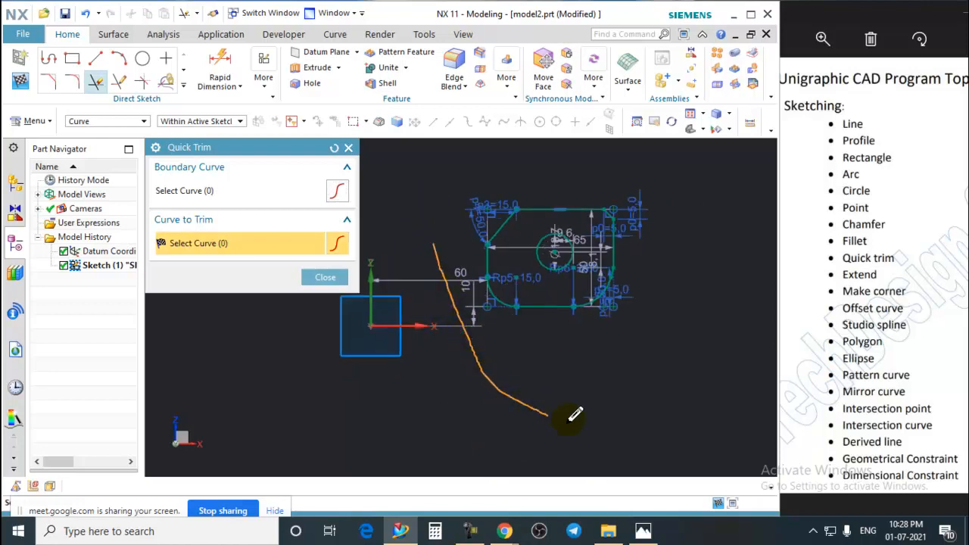
drag(575, 414, 577, 416)
Trim away the inner circle and the profile's edges, chamfers and corner curves with Quick Trim
scroll(519, 277, up, 3)
scroll(514, 272, down, 3)
scroll(530, 227, up, 2)
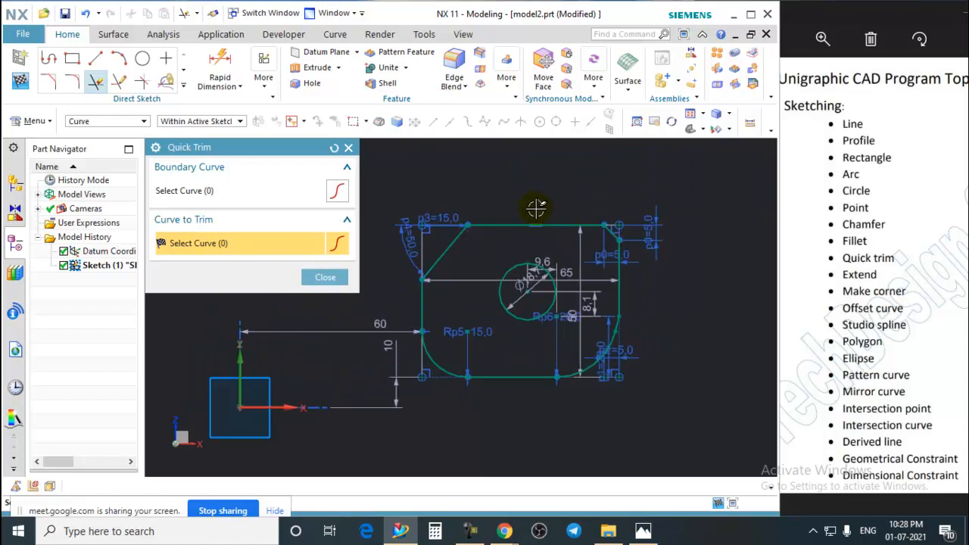
drag(556, 386, 643, 352)
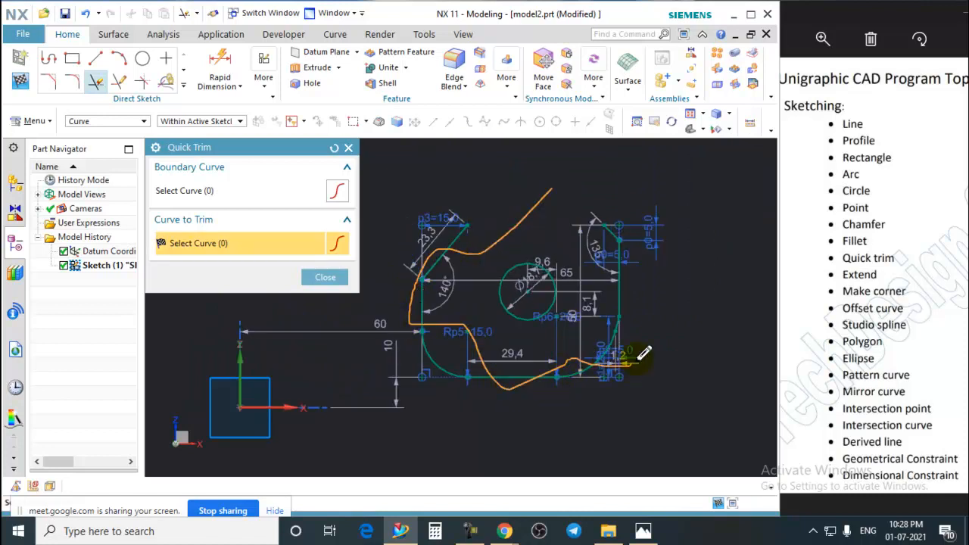
drag(606, 232, 620, 207)
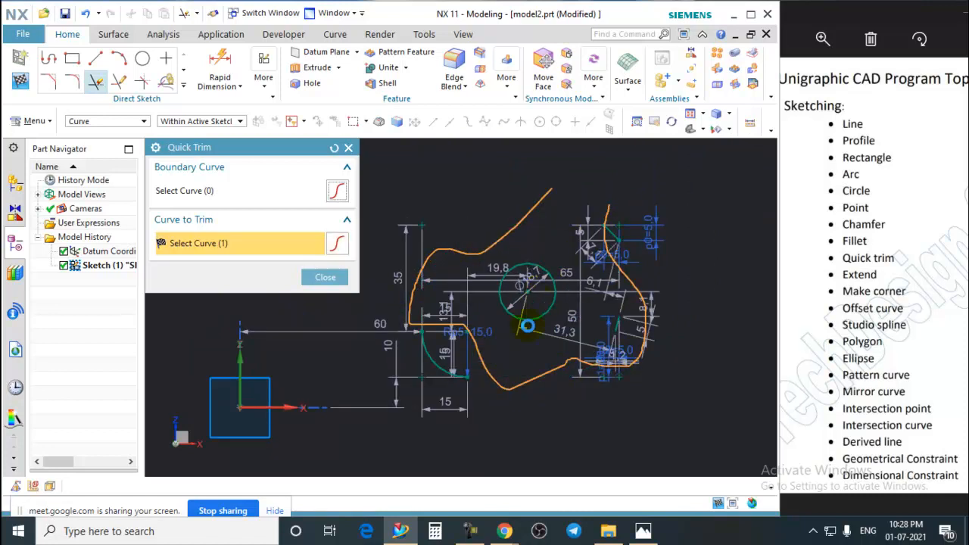
drag(481, 394, 475, 378)
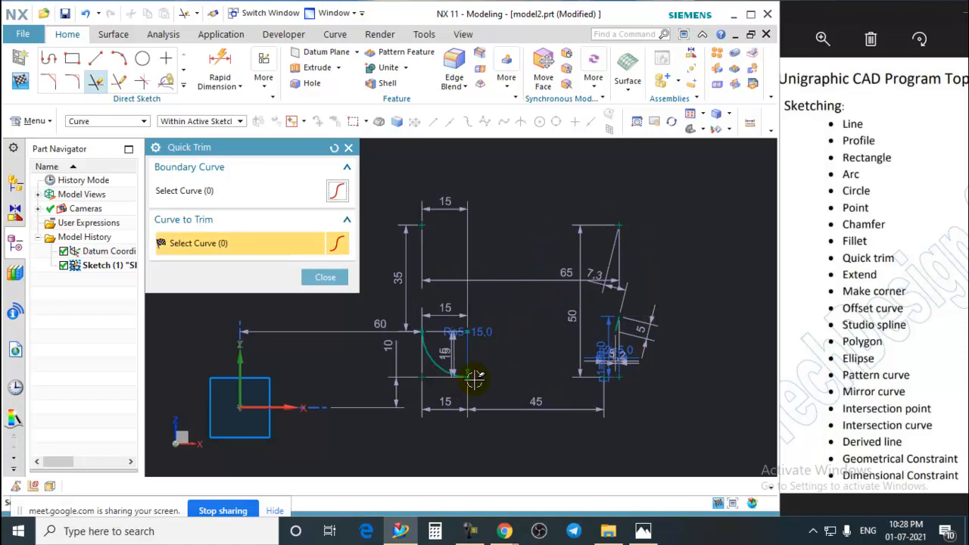
drag(446, 331, 440, 399)
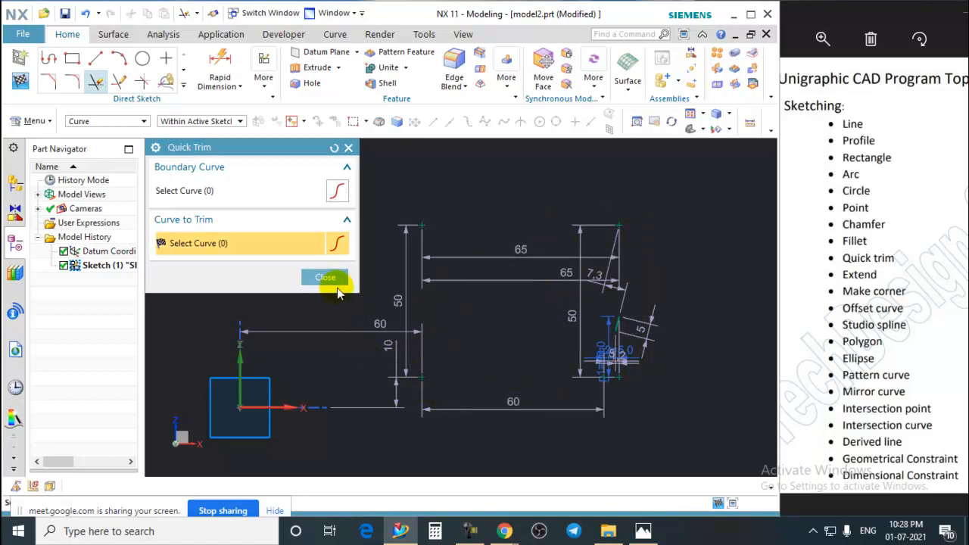
Delete all the remaining leftover profile geometry and dimensions from the sketch
click(337, 289)
mouse_move(622, 403)
mouse_down()
mouse_move(422, 303)
mouse_move(386, 255)
mouse_up()
key(Delete)
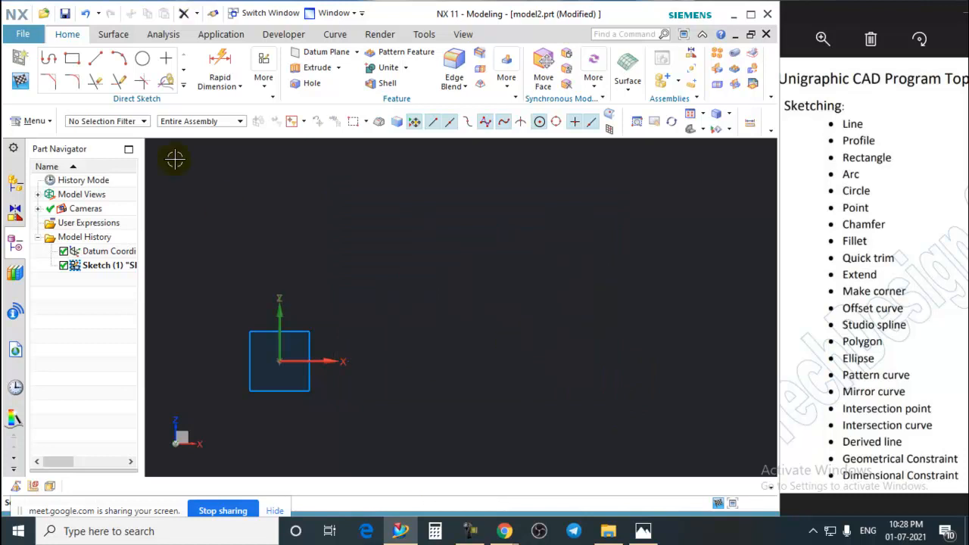
Draw a two-corner rectangle about 73 by 43 mm, starting about 26 mm along X from the origin
click(72, 58)
click(342, 259)
click(521, 363)
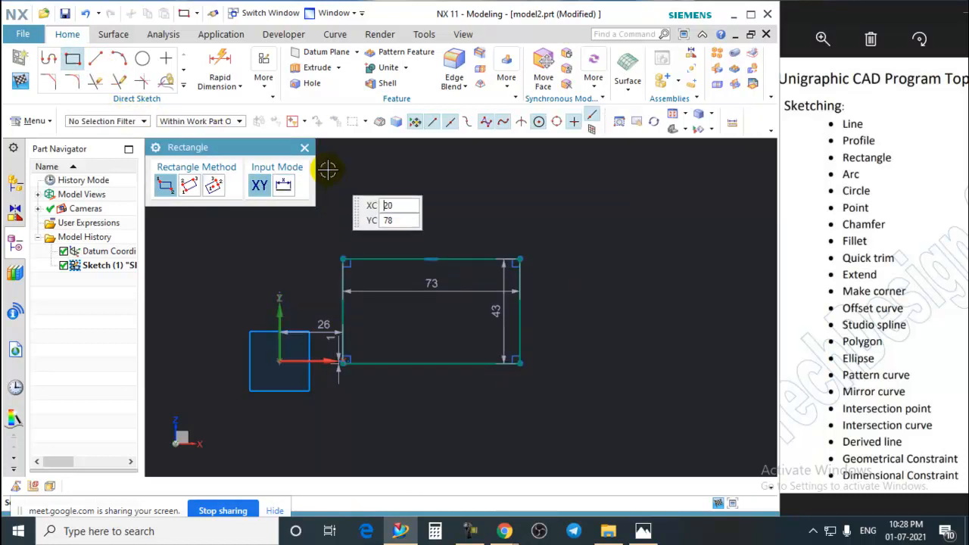
click(304, 147)
Draw circles centred on the midpoints of the rectangle's upper, lower and right edges, about 25.1, 28.3 and 24.1 mm in diameter
click(142, 59)
click(433, 260)
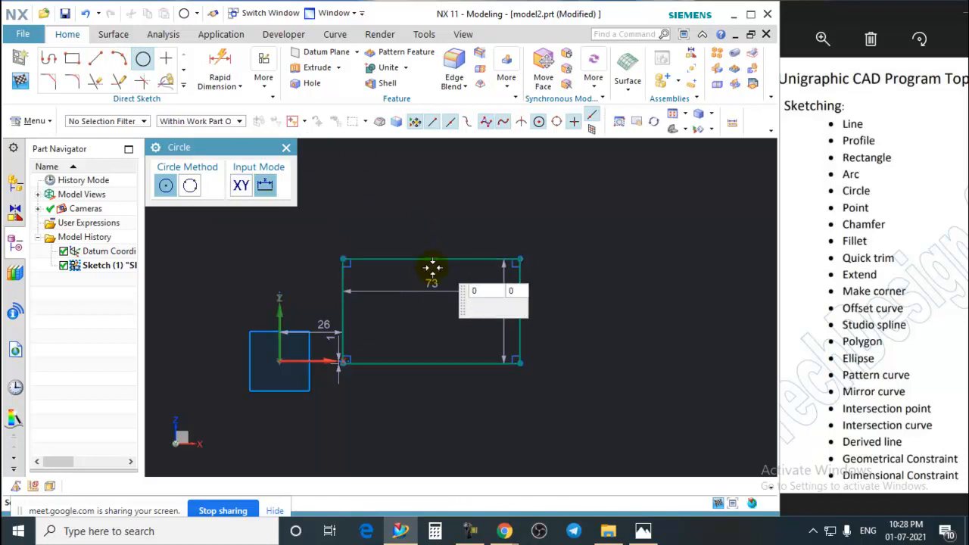
click(435, 290)
click(431, 365)
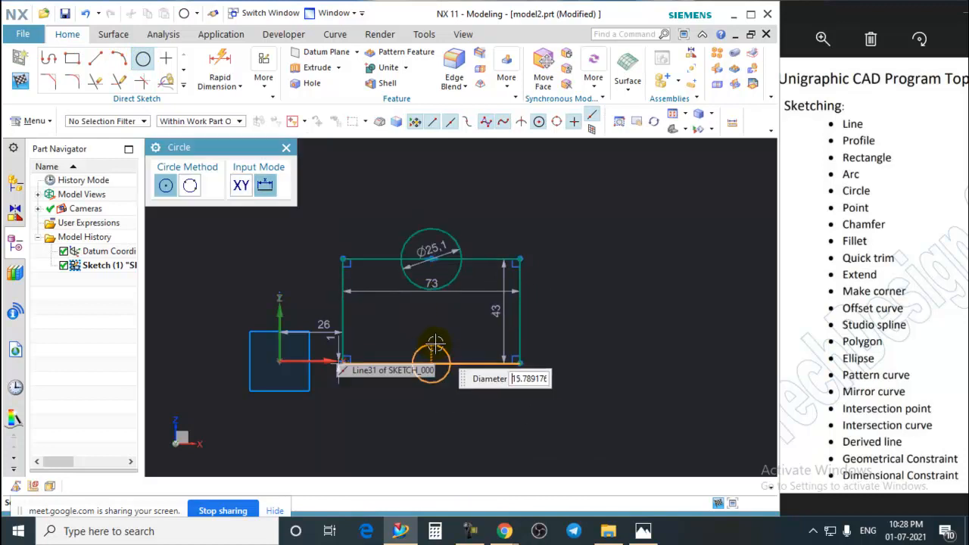
click(463, 352)
click(519, 310)
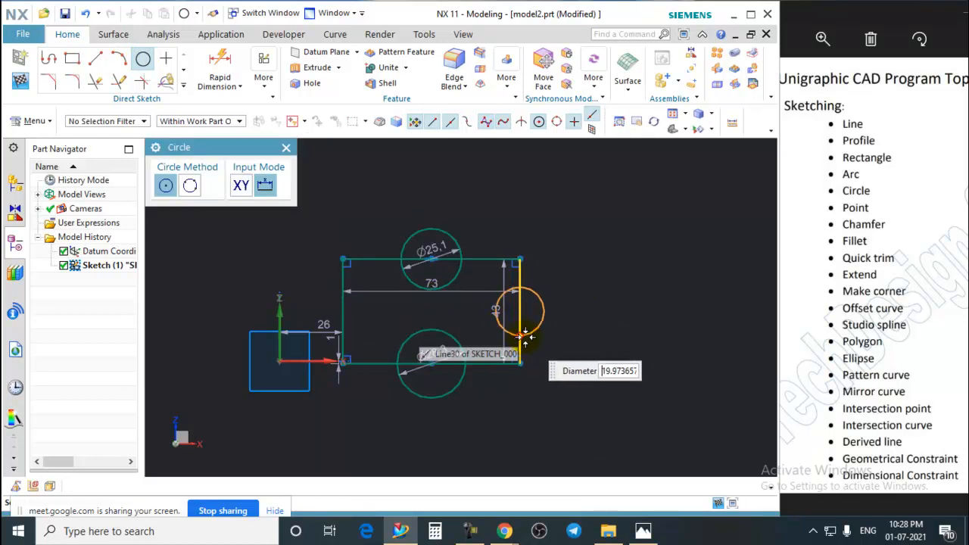
click(538, 331)
click(287, 147)
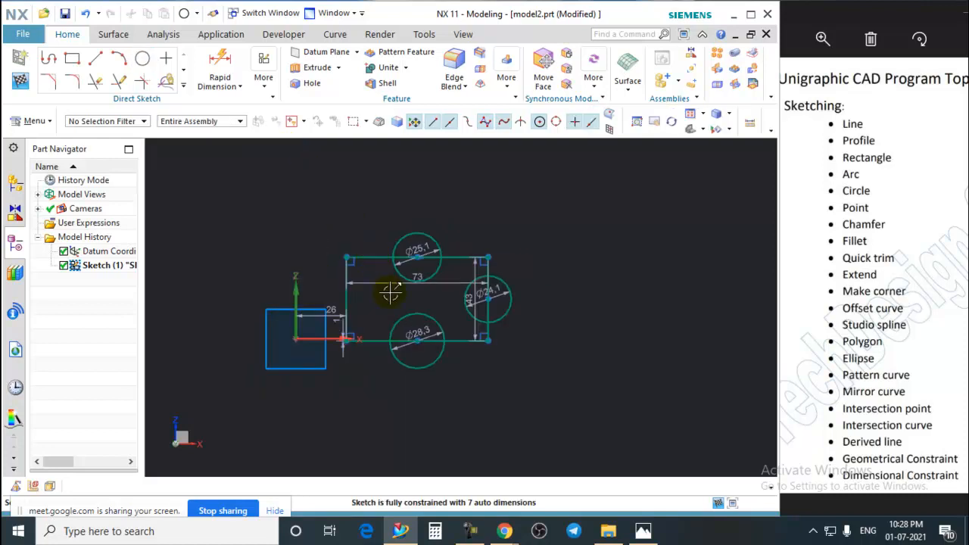
Trim the circles' outer halves and the edge segments inside them, leaving semicircular notches in the rectangle's upper, right and lower edges
key(t)
scroll(431, 231, down, 2)
scroll(506, 265, down, 2)
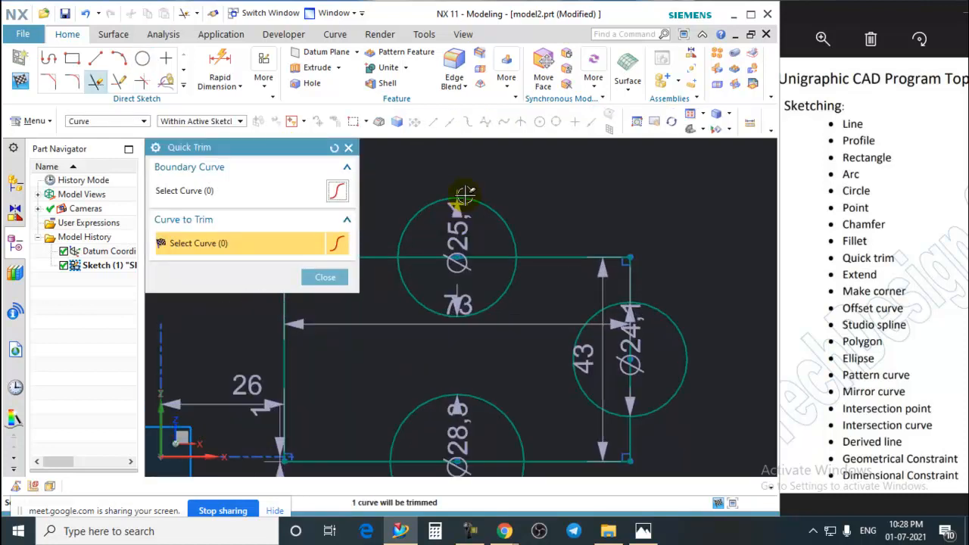
scroll(460, 261, down, 3)
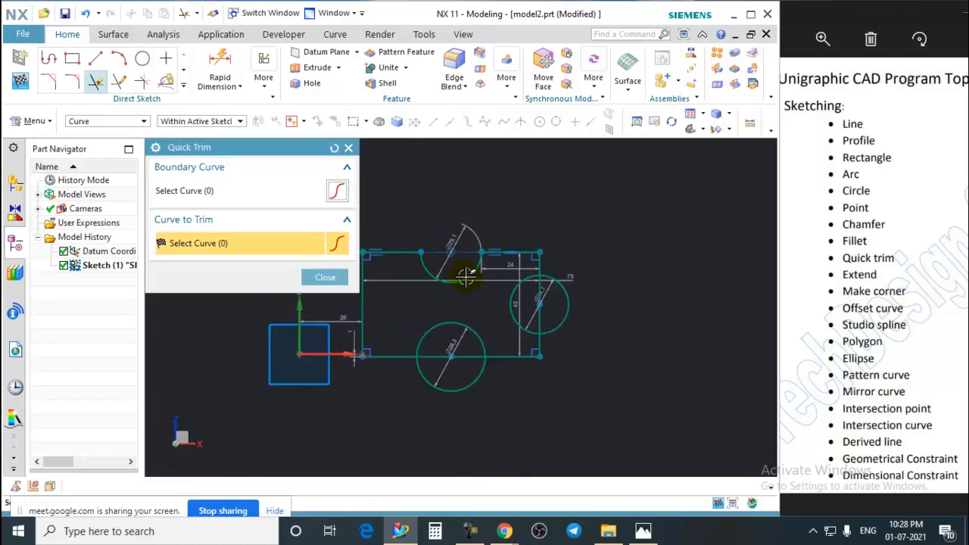
scroll(512, 293, up, 3)
drag(597, 346, 559, 334)
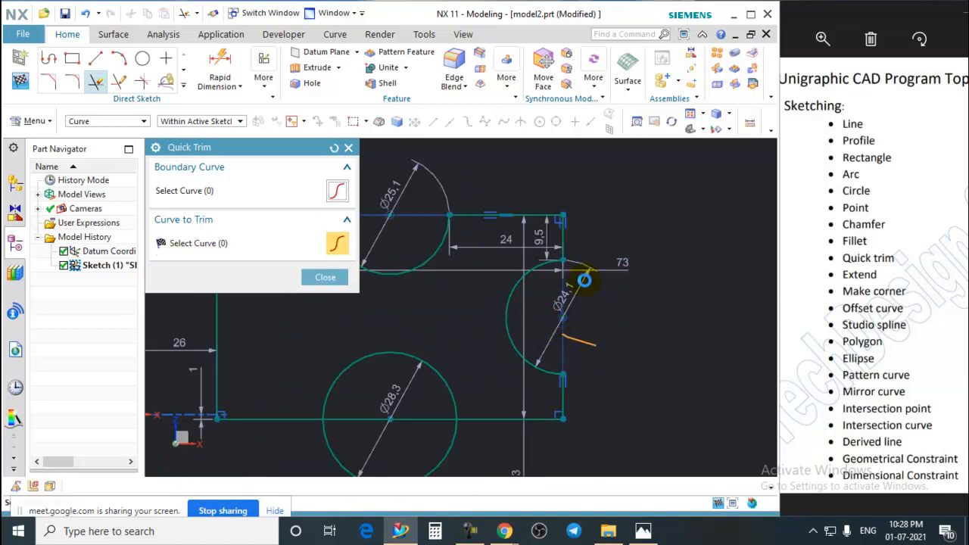
scroll(518, 294, down, 3)
scroll(484, 384, up, 3)
mouse_move(463, 371)
mouse_down()
mouse_move(445, 327)
mouse_move(453, 358)
mouse_up()
click(324, 277)
Pull the notched rectangle's upper-right corner inward, reducing it to about 58.6 mm wide and 41.1 mm high
scroll(613, 320, down, 2)
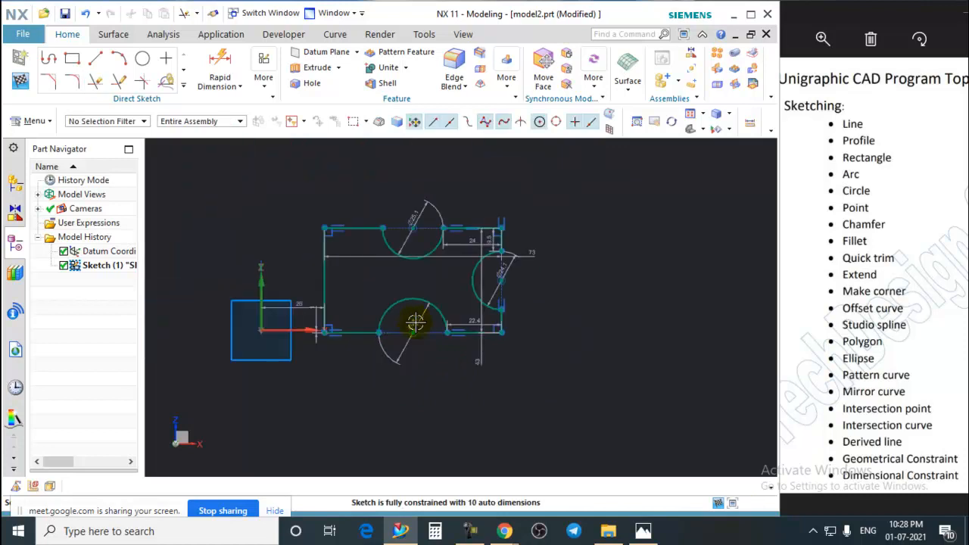
scroll(613, 320, up, 2)
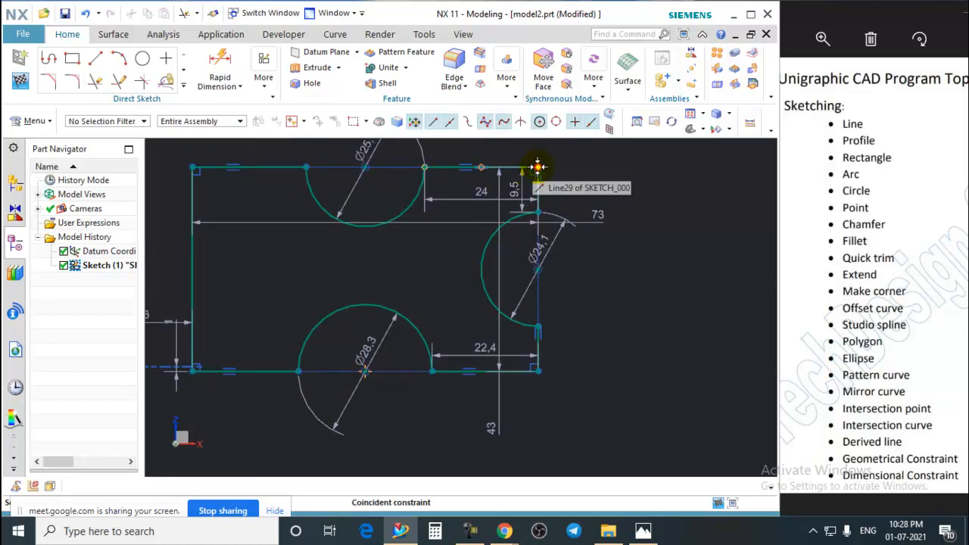
mouse_move(537, 168)
mouse_down()
mouse_move(510, 166)
mouse_move(498, 190)
mouse_move(467, 176)
mouse_up()
scroll(466, 176, down, 2)
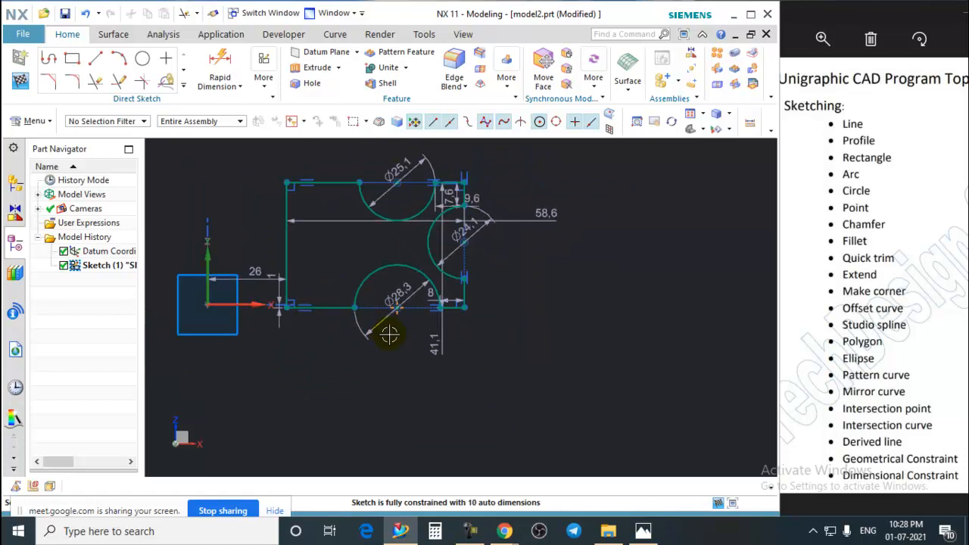
scroll(389, 335, down, 2)
scroll(459, 348, up, 1)
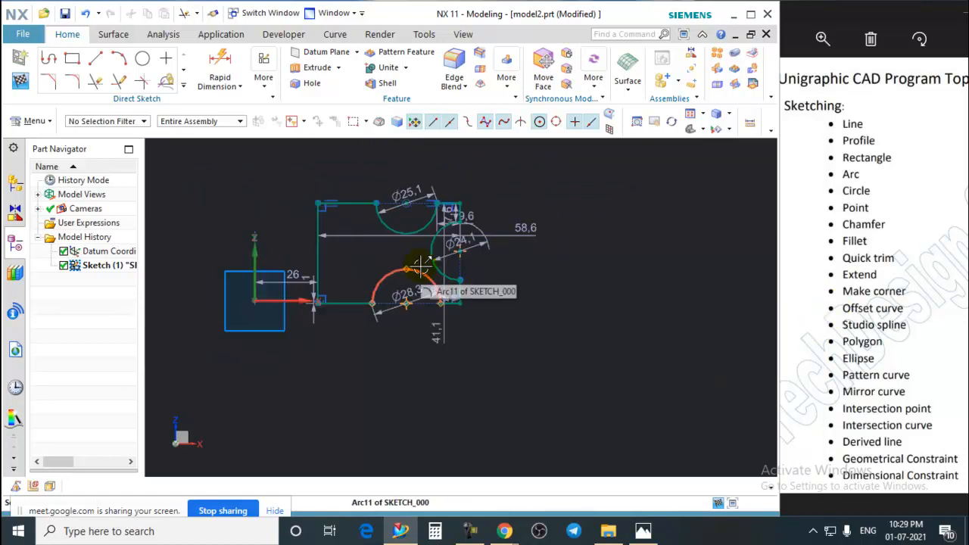
scroll(455, 272, up, 2)
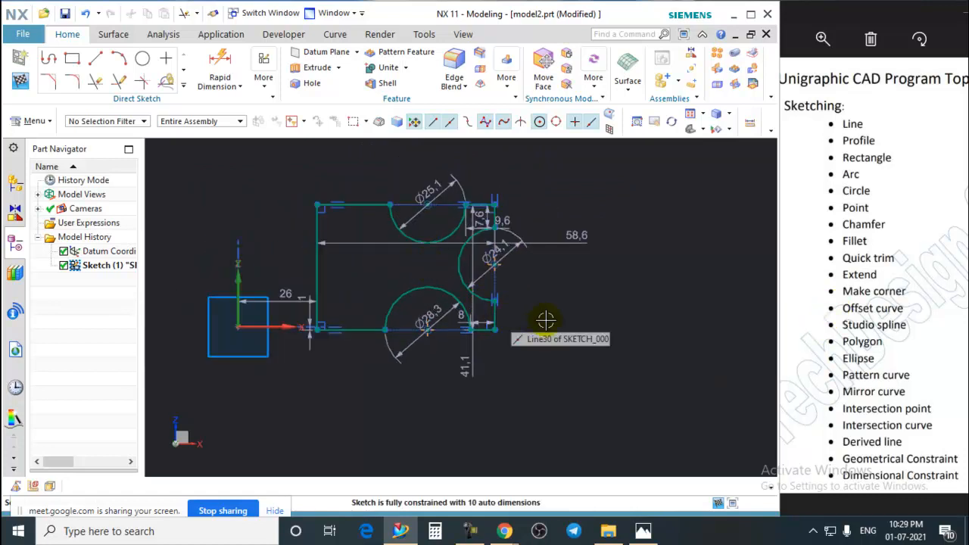
Undo the corner move, the trims, the circles and the rectangle until the sketch is empty
key(ctrl+z)
key(ctrl+z)
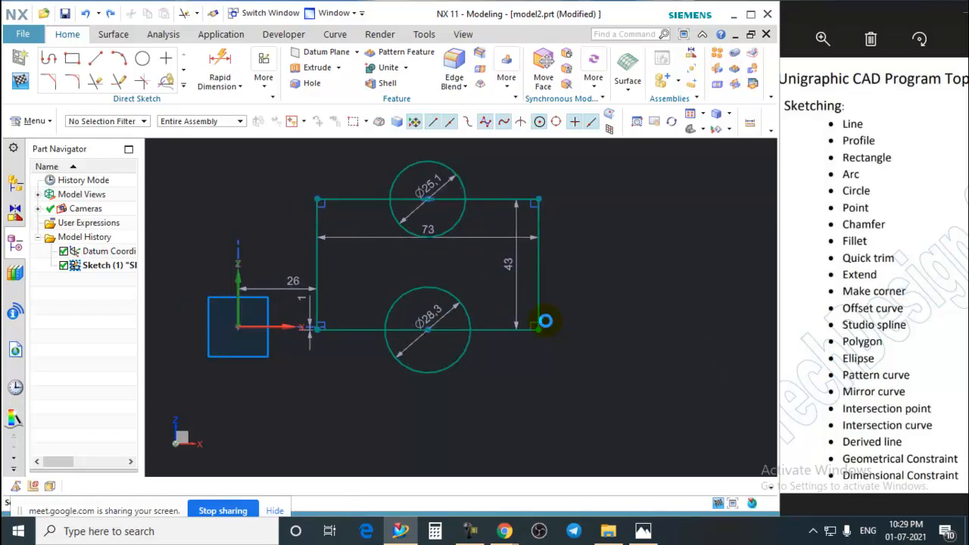
key(ctrl+z)
Draw a horizontal line about 27 mm long from the sketch origin along the X axis
click(94, 58)
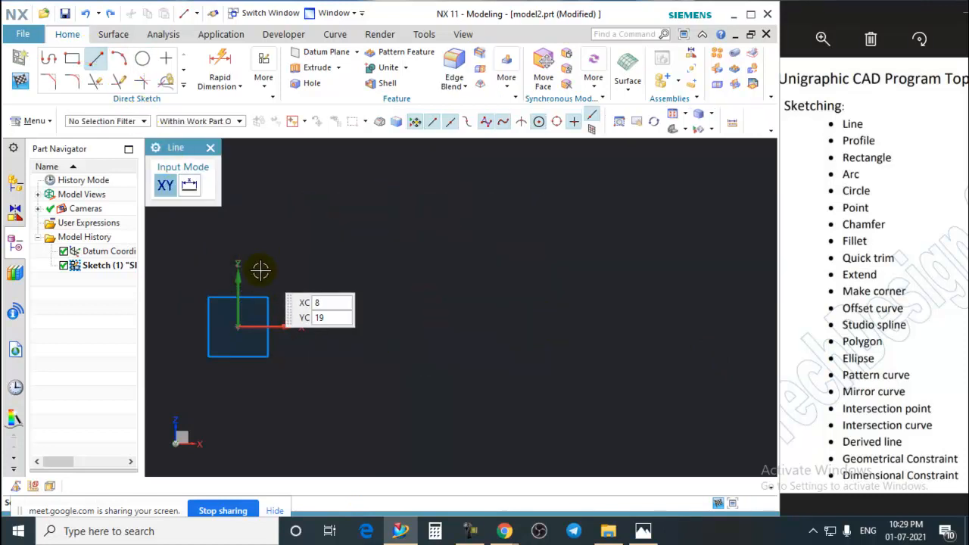
click(238, 327)
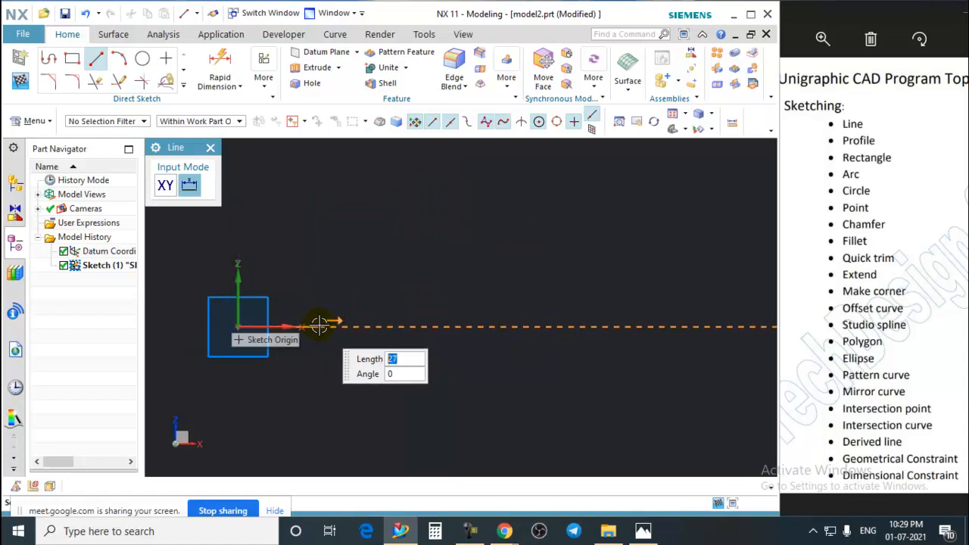
click(320, 326)
click(210, 148)
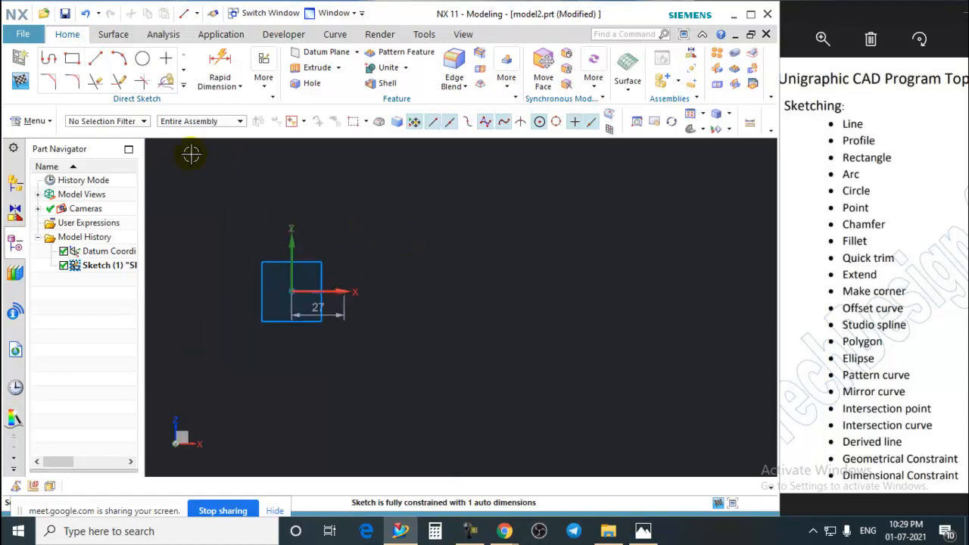
click(121, 61)
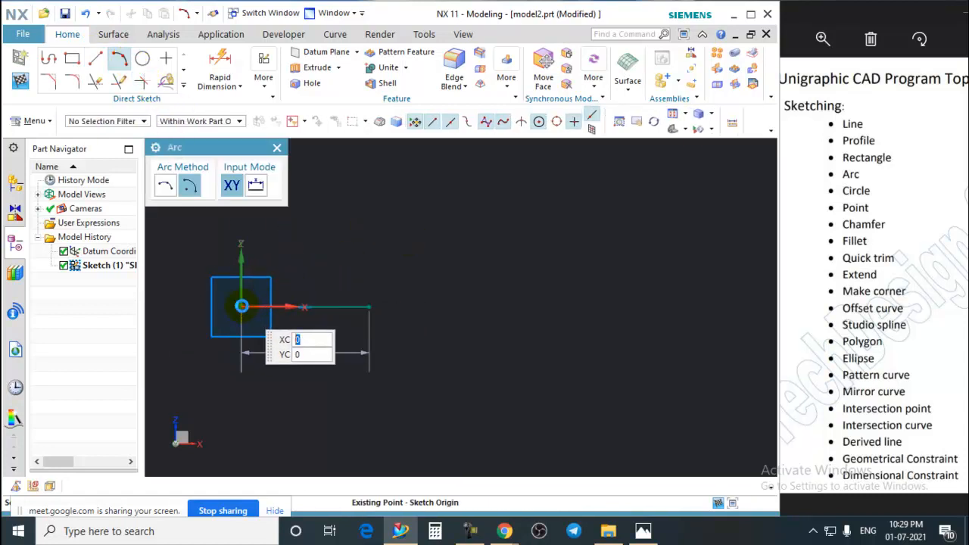
click(240, 306)
click(385, 207)
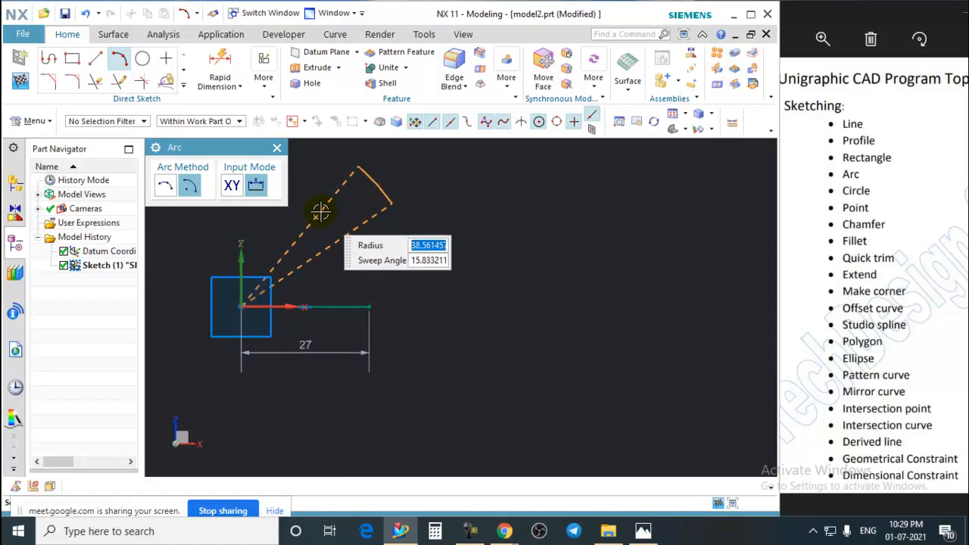
scroll(619, 335, down, 2)
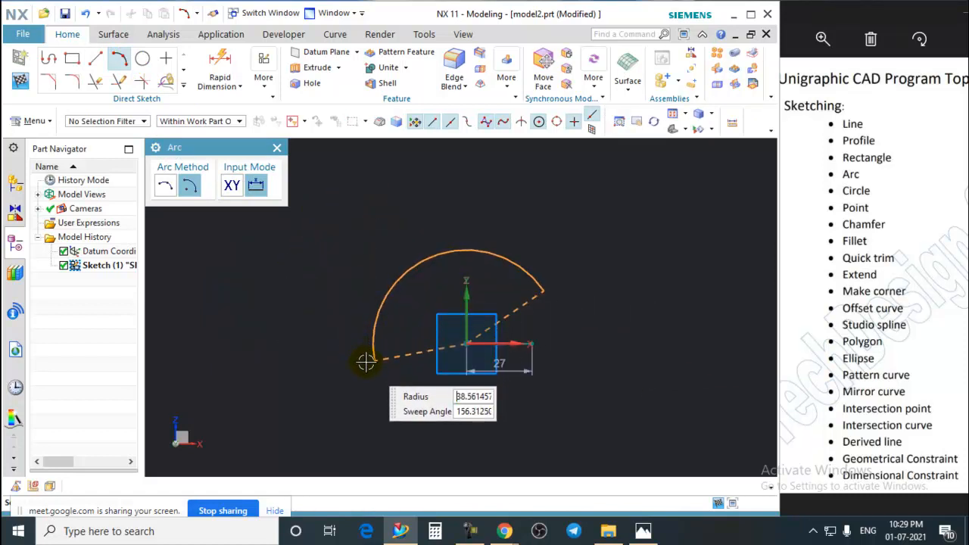
click(276, 147)
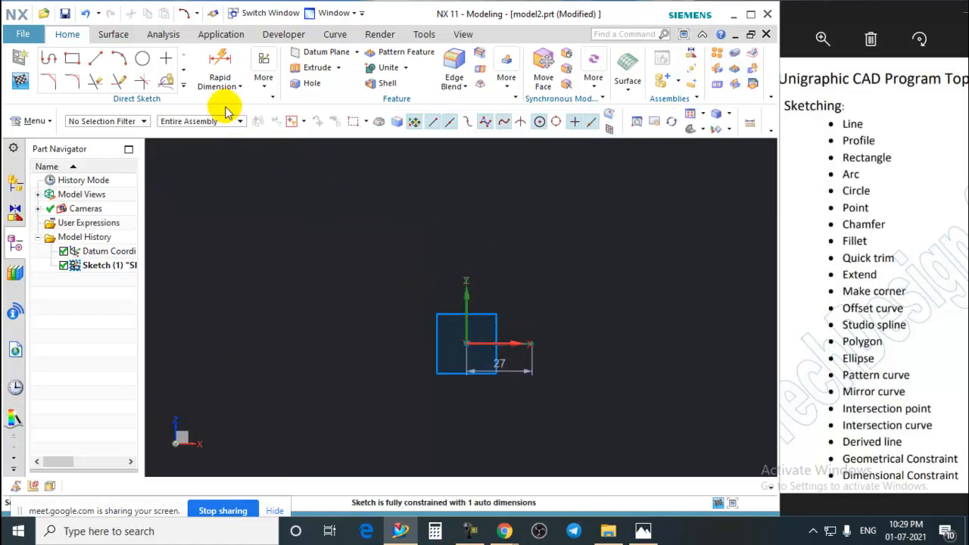
Draw a three-point arc with a radius of about 33.6 mm arching over the sketch origin
click(119, 58)
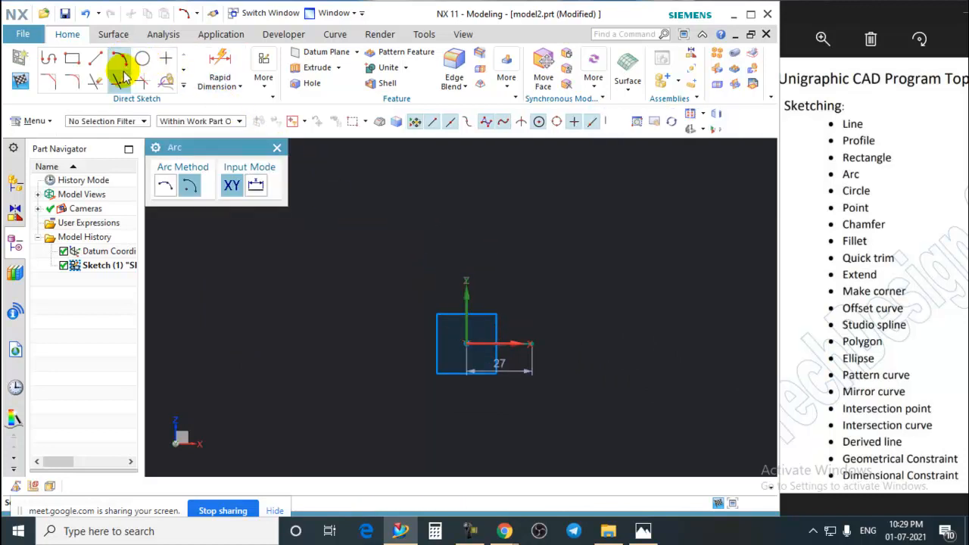
click(406, 325)
click(495, 284)
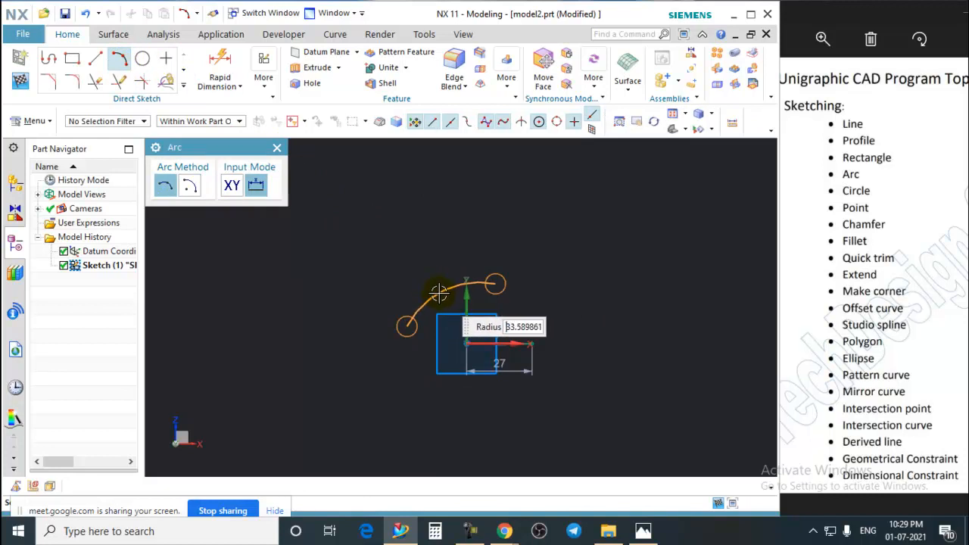
click(439, 293)
click(277, 148)
scroll(322, 256, down, 3)
scroll(469, 295, up, 4)
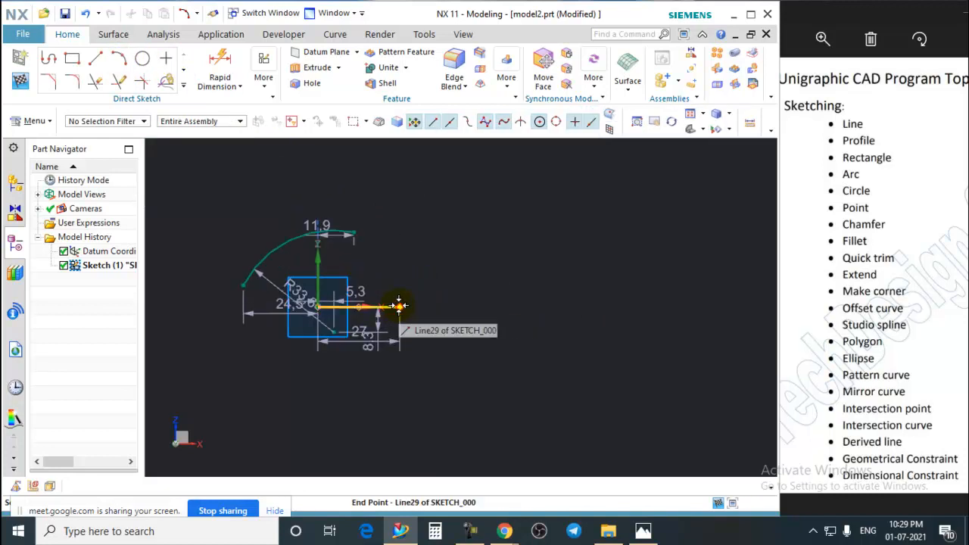
Draw three vertical lines about 99, 89 and 92.1 mm long, spaced beyond the free end of the horizontal line
scroll(416, 295, down, 2)
scroll(491, 333, up, 2)
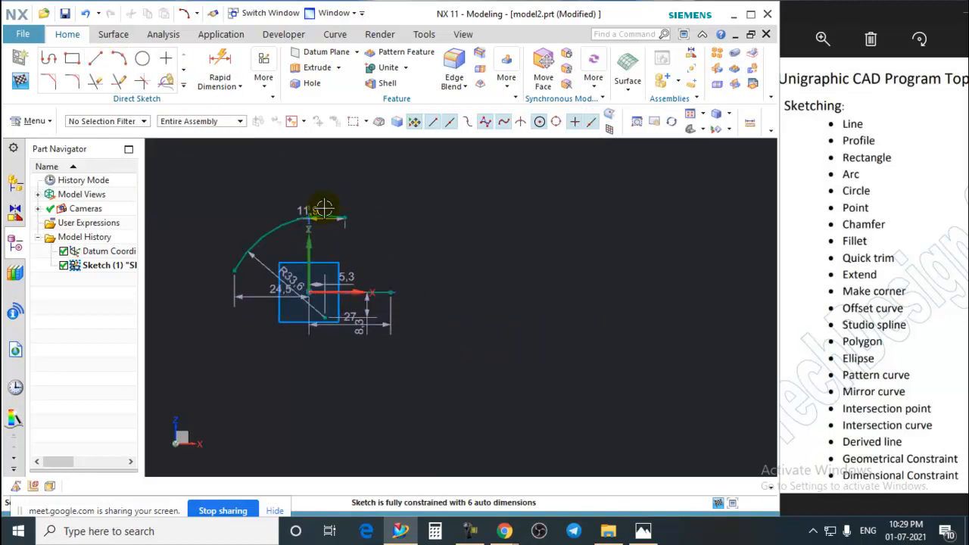
click(95, 58)
click(423, 176)
click(423, 415)
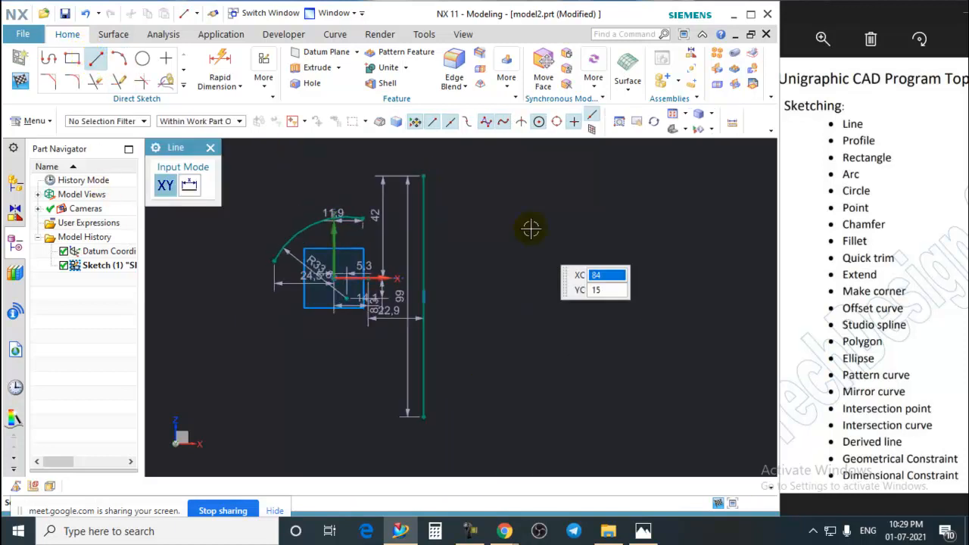
click(522, 191)
click(523, 406)
scroll(537, 271, down, 1)
click(615, 200)
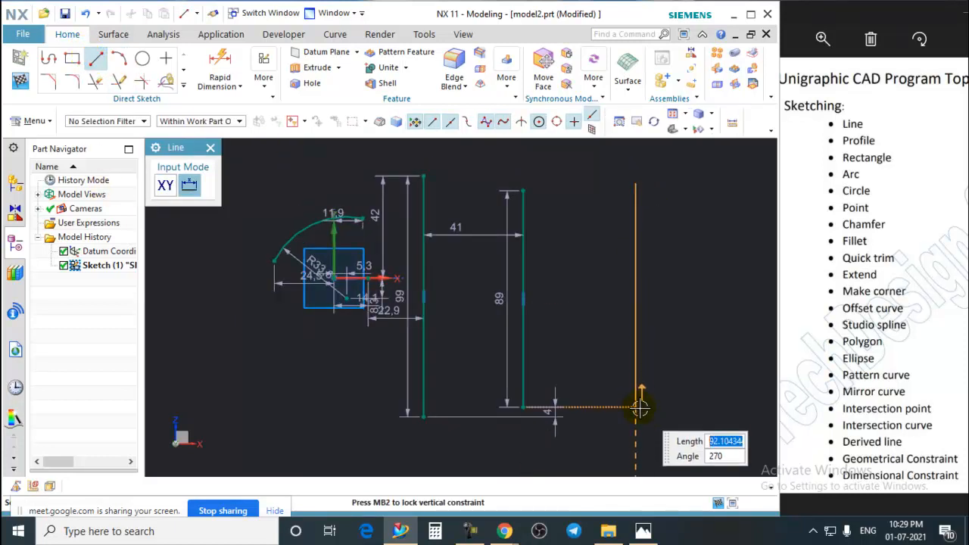
click(615, 378)
scroll(649, 288, up, 1)
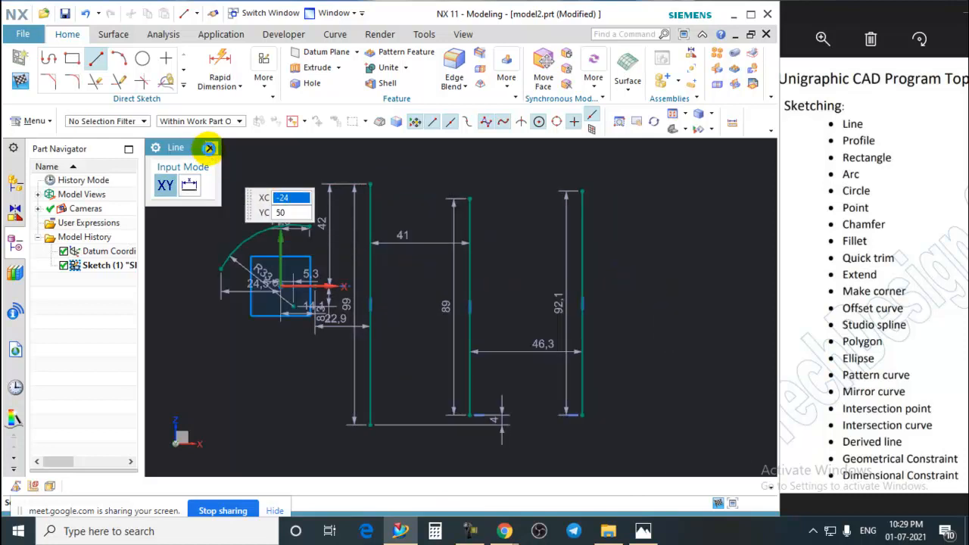
click(210, 148)
Move the second and third vertical lines closer together, spacing the three lines about 21.7 mm and 23.4 mm apart
scroll(442, 188, down, 1)
drag(465, 224, 429, 219)
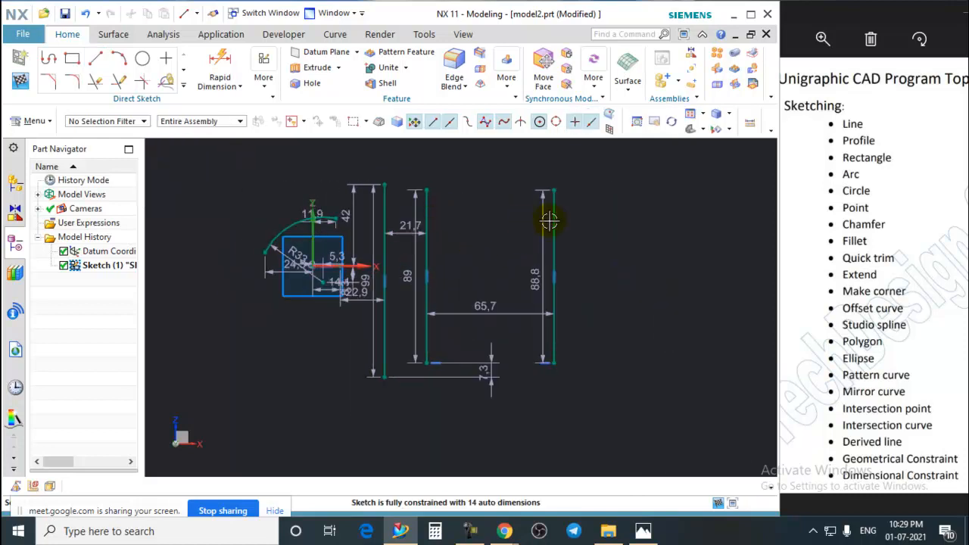
mouse_move(550, 220)
mouse_down()
mouse_move(457, 240)
mouse_move(470, 235)
mouse_up()
scroll(390, 288, up, 4)
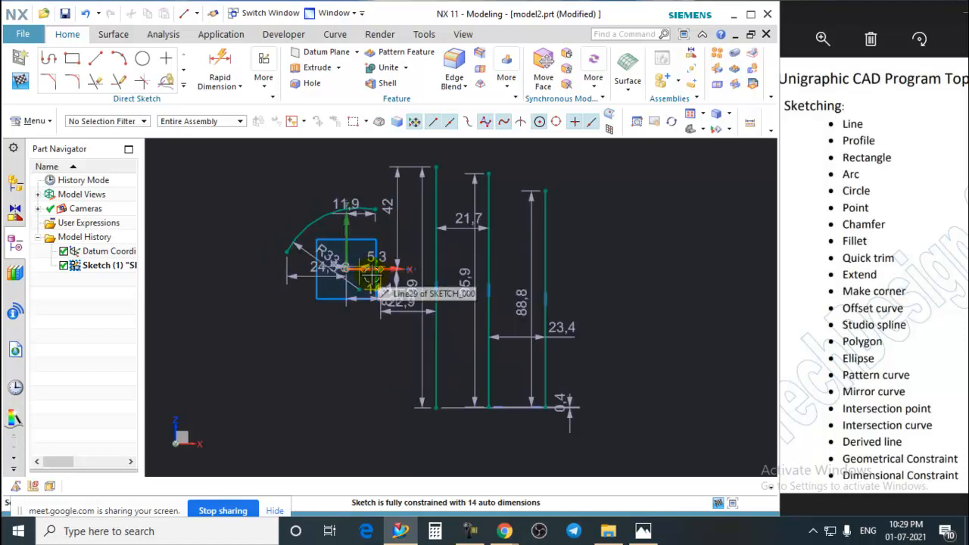
Extend the horizontal line to the nearest vertical line with Quick Extend
scroll(389, 290, down, 2)
scroll(380, 285, up, 4)
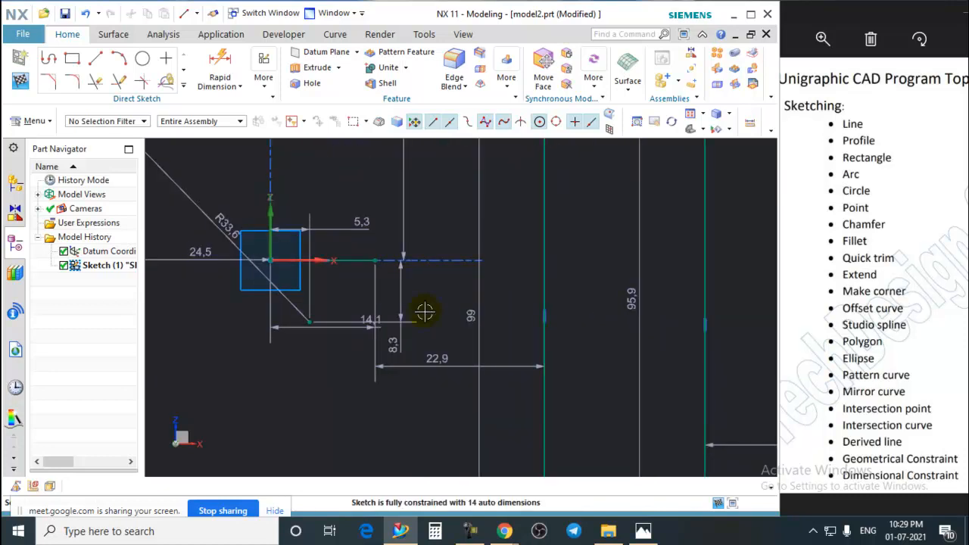
scroll(357, 264, down, 3)
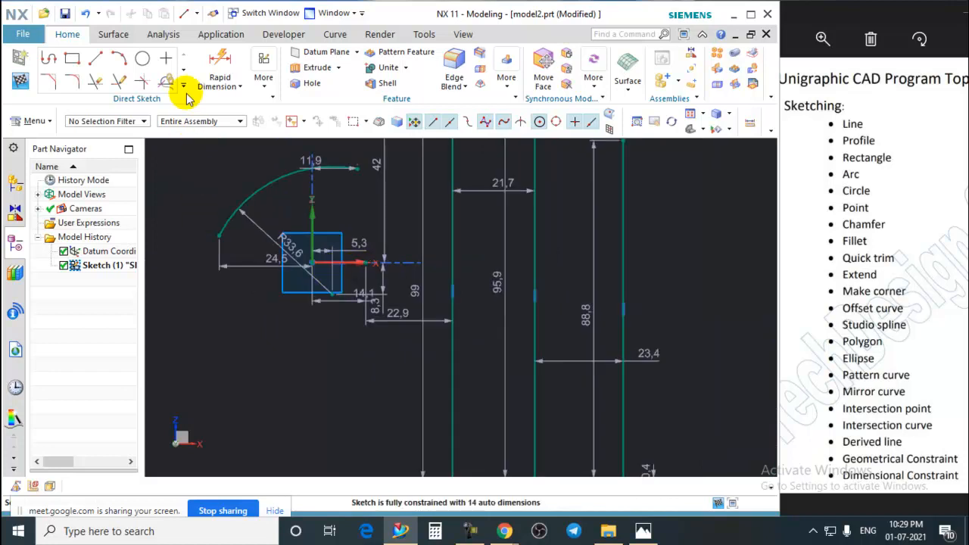
click(142, 81)
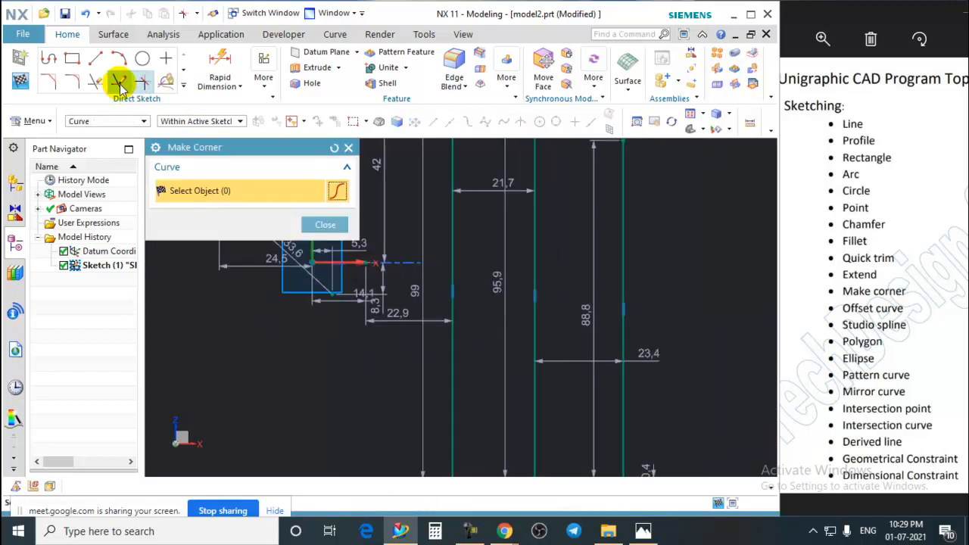
click(118, 82)
scroll(389, 281, up, 1)
scroll(389, 315, down, 1)
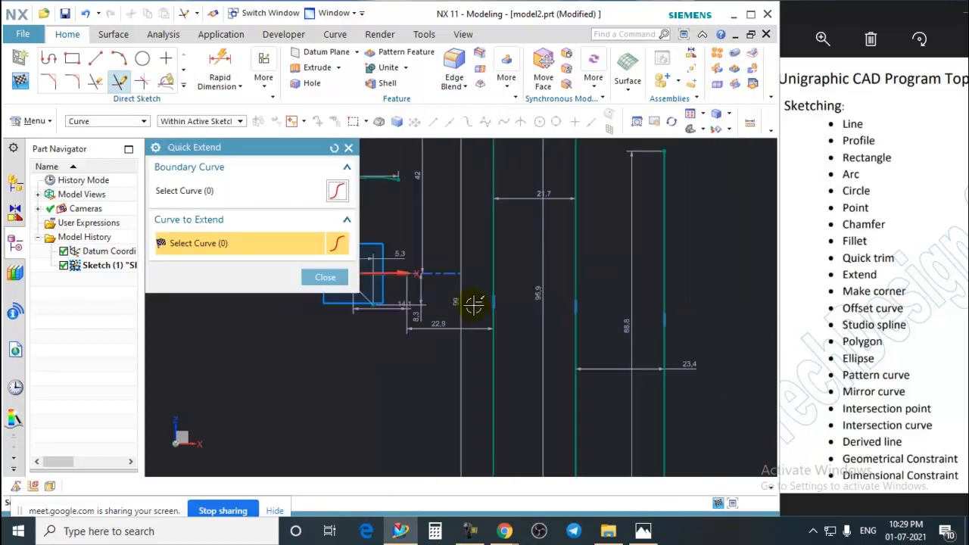
scroll(392, 276, up, 2)
click(400, 266)
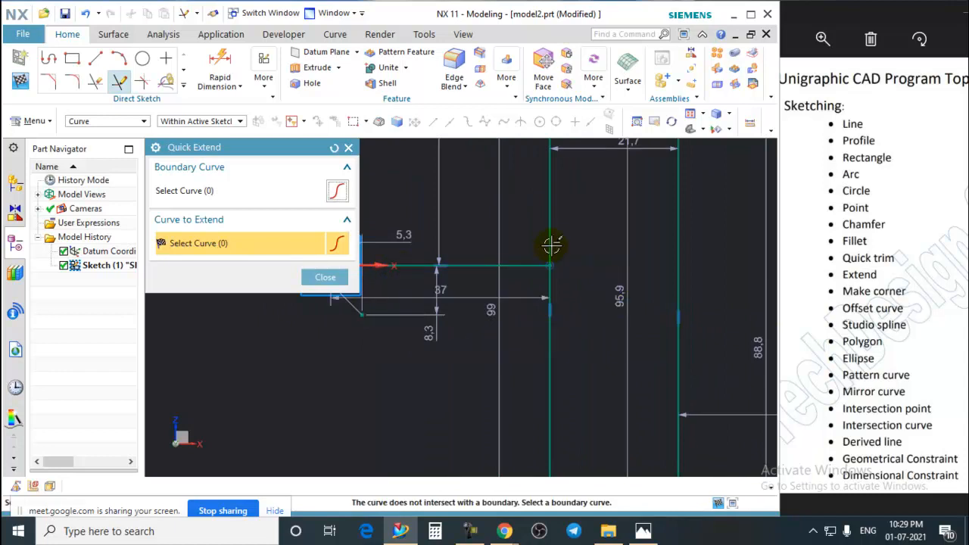
Extend the horizontal line further to the second and third vertical lines
scroll(500, 272, up, 3)
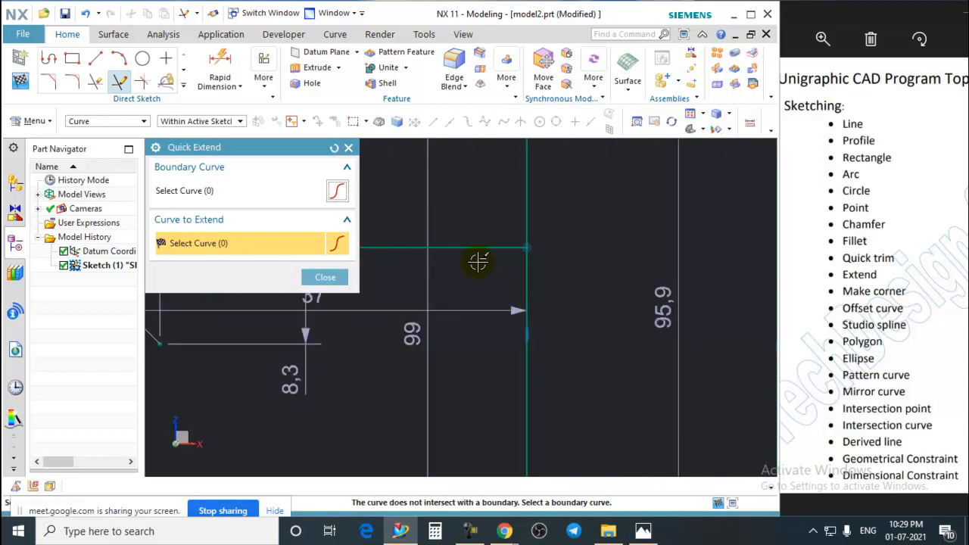
click(412, 281)
scroll(532, 294, down, 3)
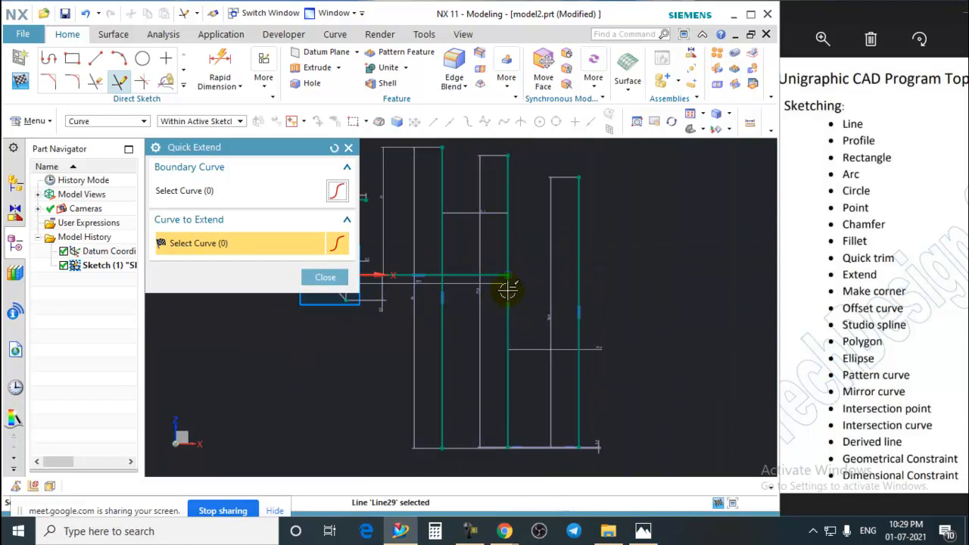
scroll(507, 290, up, 3)
scroll(560, 281, down, 1)
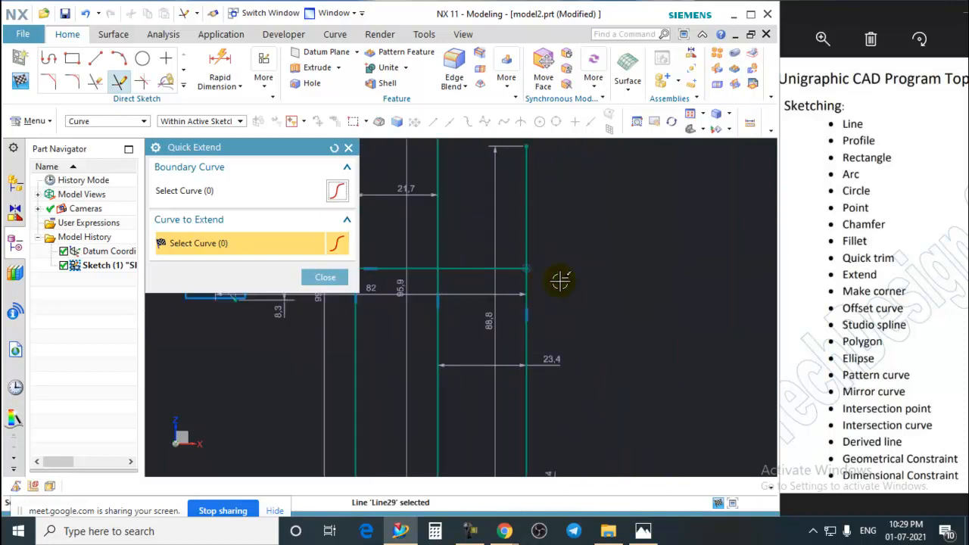
click(510, 268)
scroll(503, 291, down, 1)
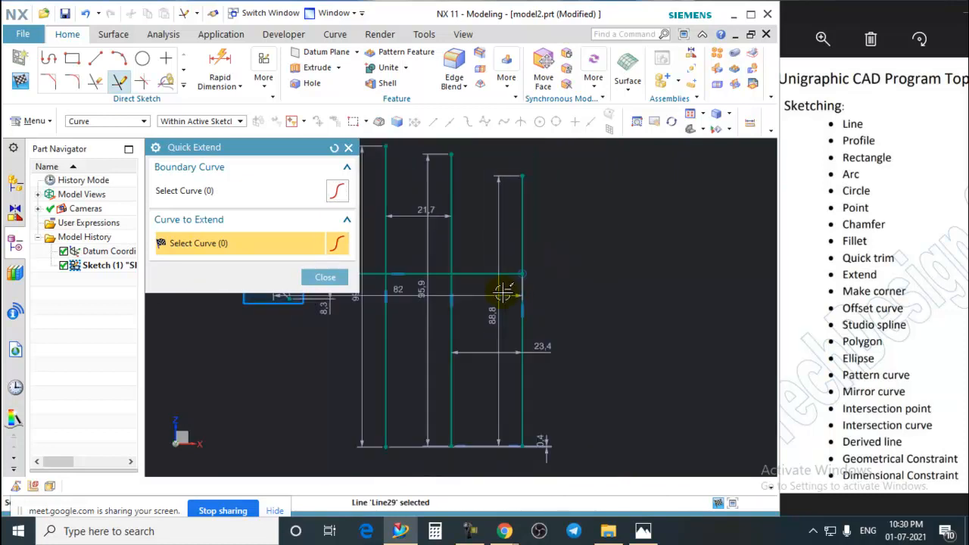
Extend the arc's end nearest the vertical lines until it meets the first vertical line
scroll(656, 287, down, 2)
scroll(642, 302, up, 3)
scroll(649, 268, down, 3)
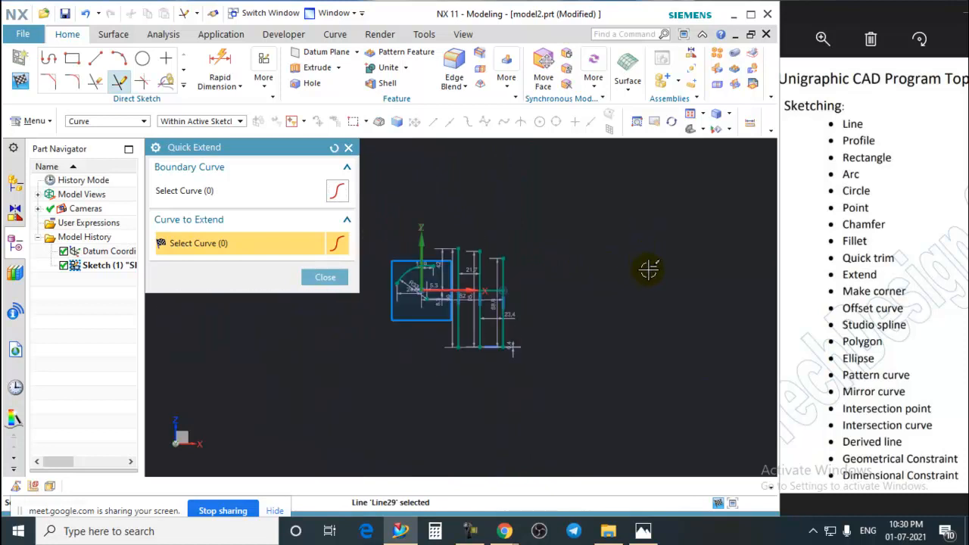
scroll(469, 280, up, 4)
scroll(560, 299, down, 3)
scroll(453, 265, up, 2)
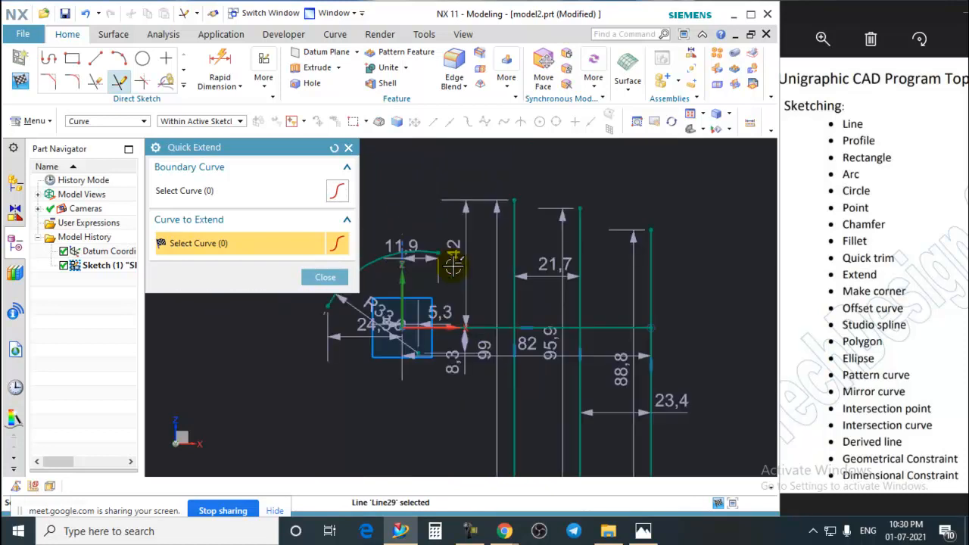
scroll(453, 265, up, 3)
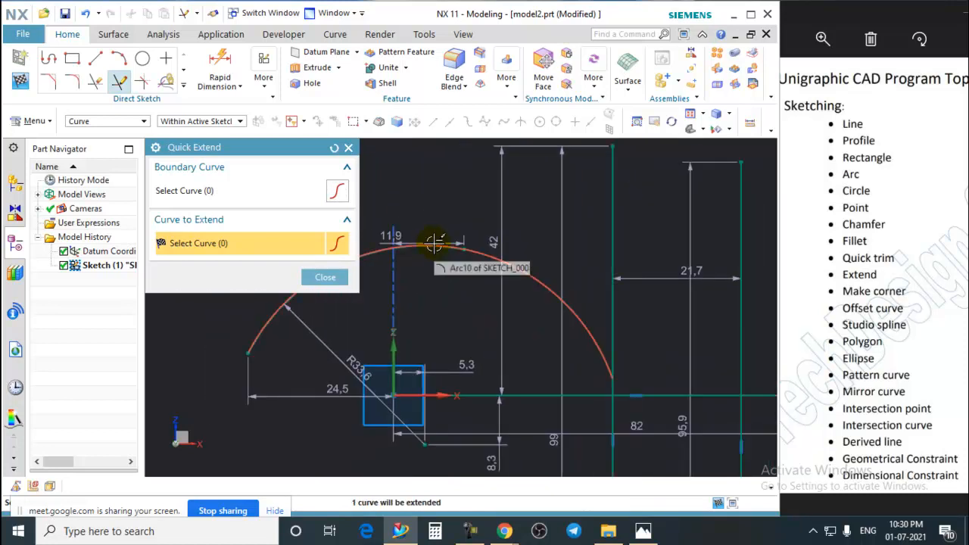
scroll(436, 247, down, 3)
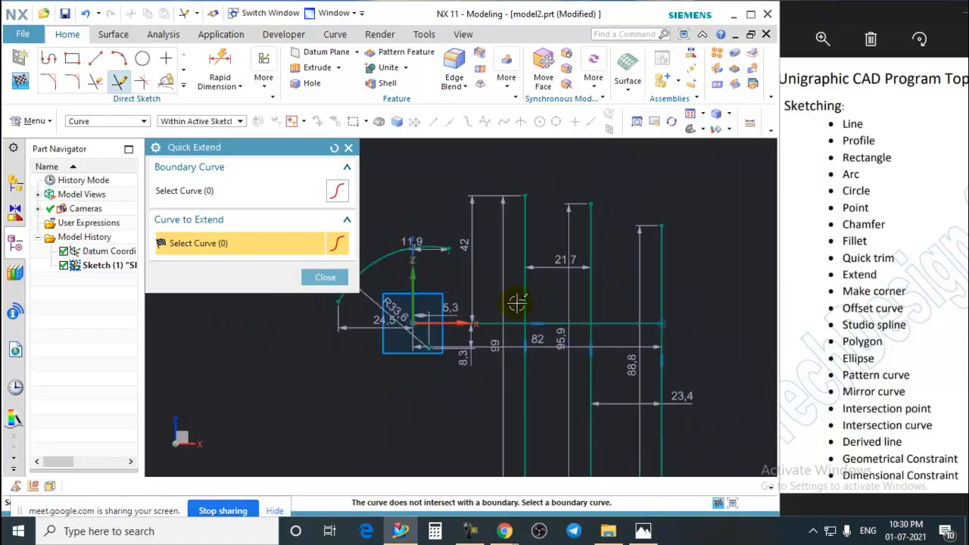
scroll(424, 243, up, 2)
scroll(462, 284, down, 1)
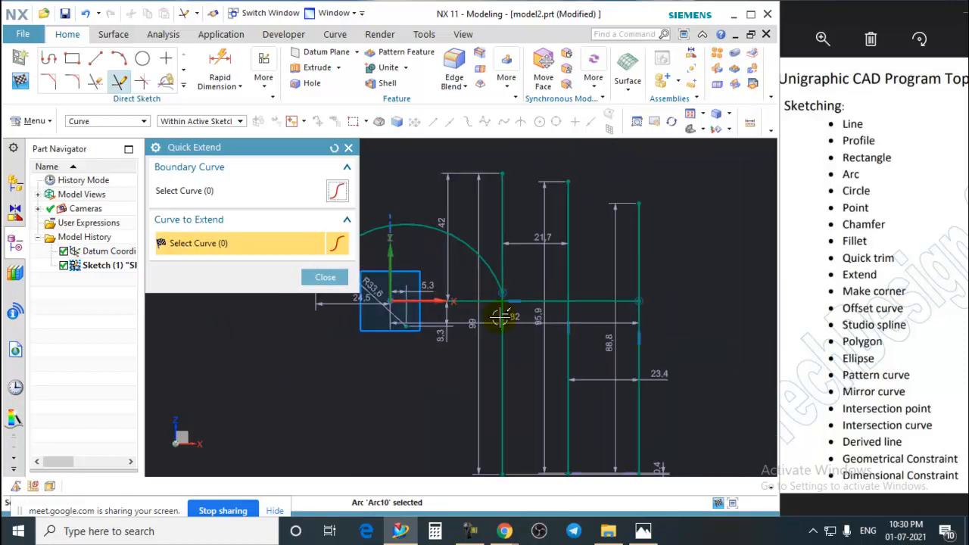
click(492, 274)
Extend the arc to the horizontal line and on to its lower crossing with the first vertical line, and finish Quick Extend
scroll(502, 299, up, 3)
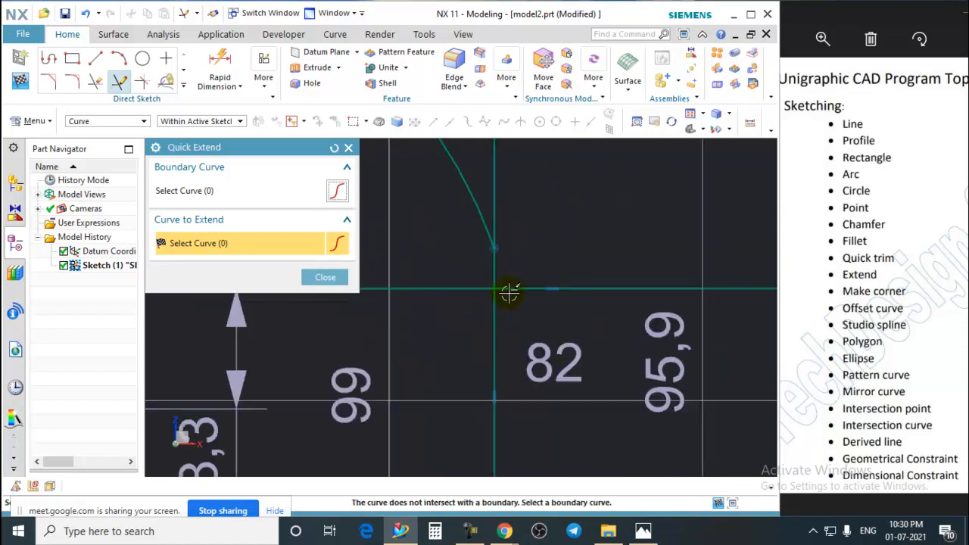
click(473, 206)
scroll(475, 242, down, 3)
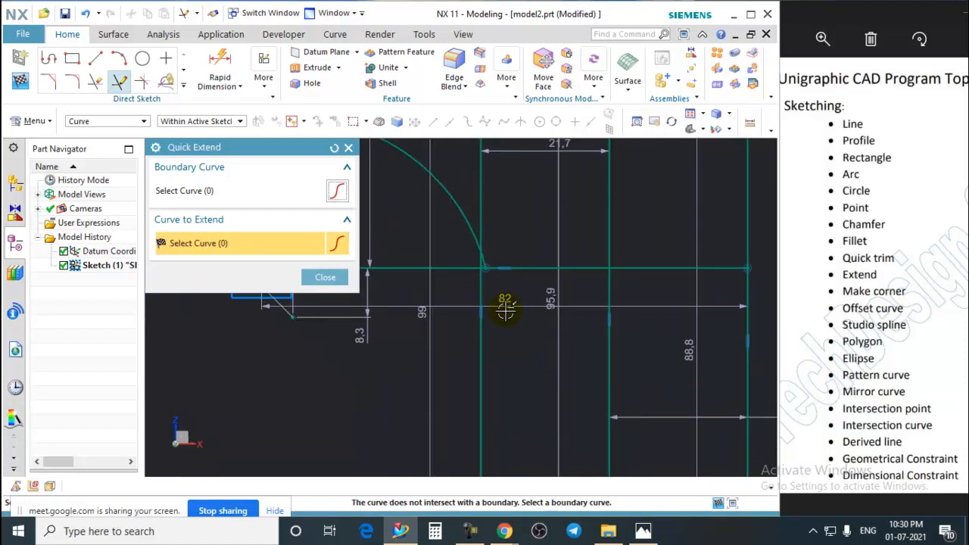
scroll(475, 239, up, 1)
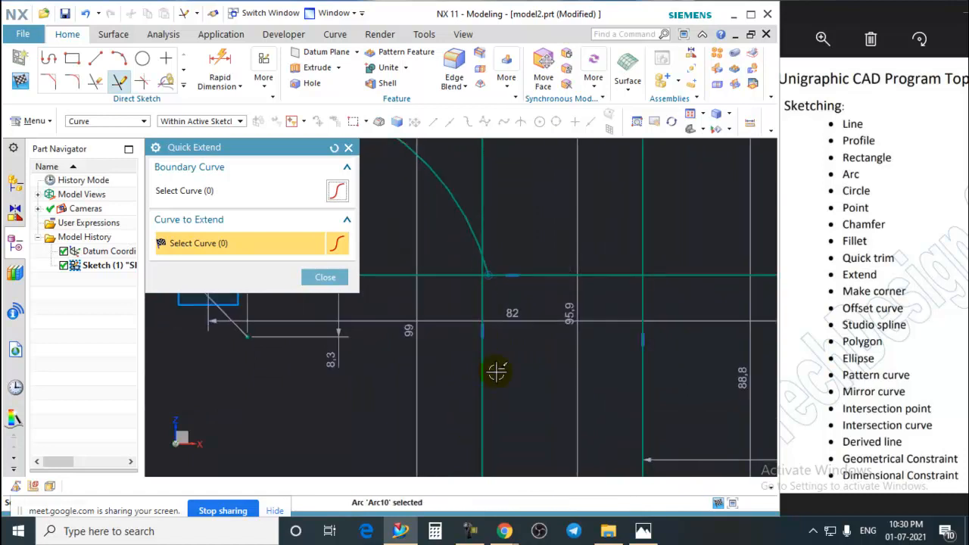
click(487, 270)
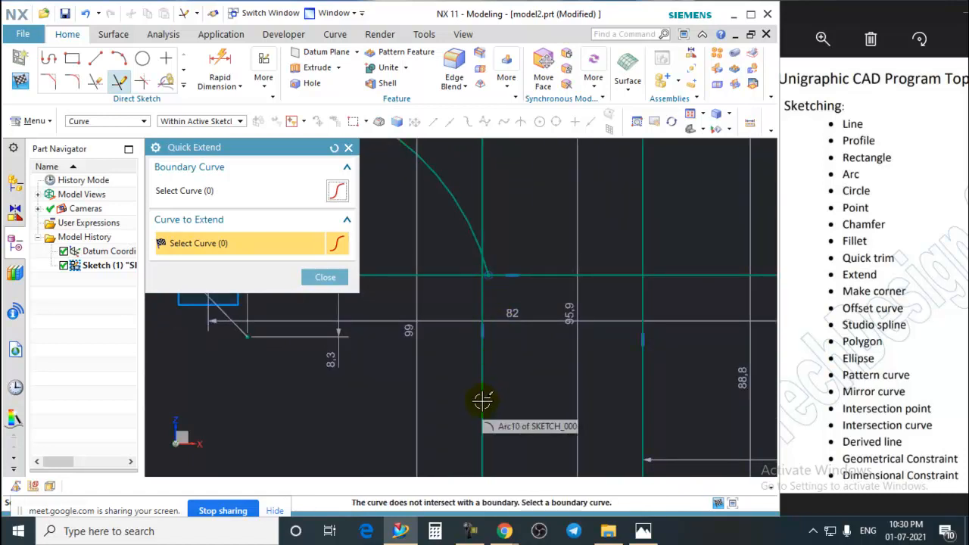
click(487, 264)
scroll(512, 317, down, 3)
scroll(517, 318, up, 3)
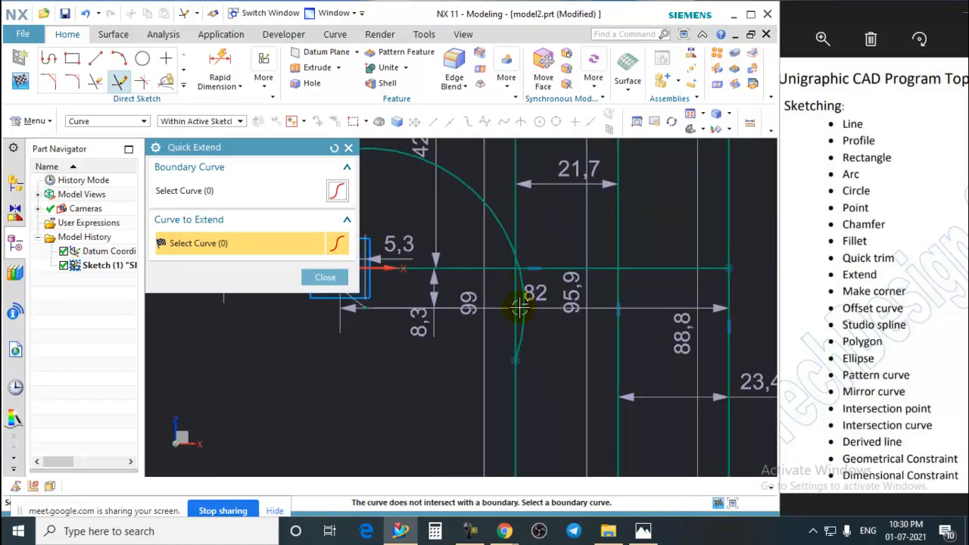
scroll(524, 318, up, 3)
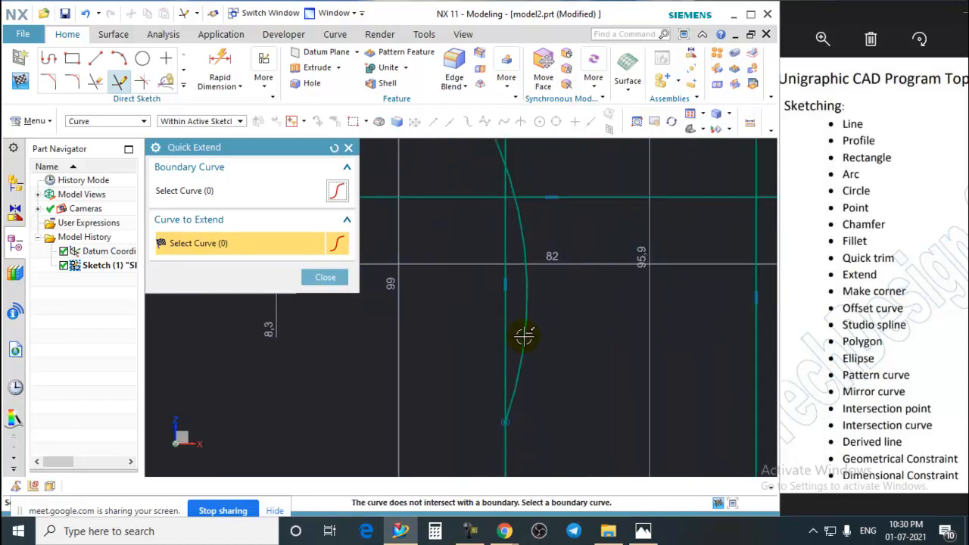
scroll(549, 314, down, 5)
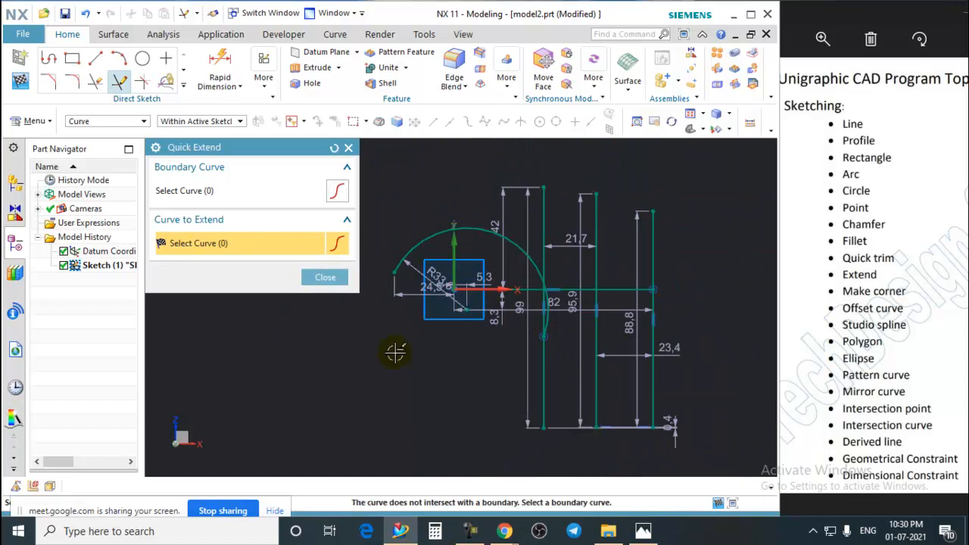
scroll(553, 337, up, 4)
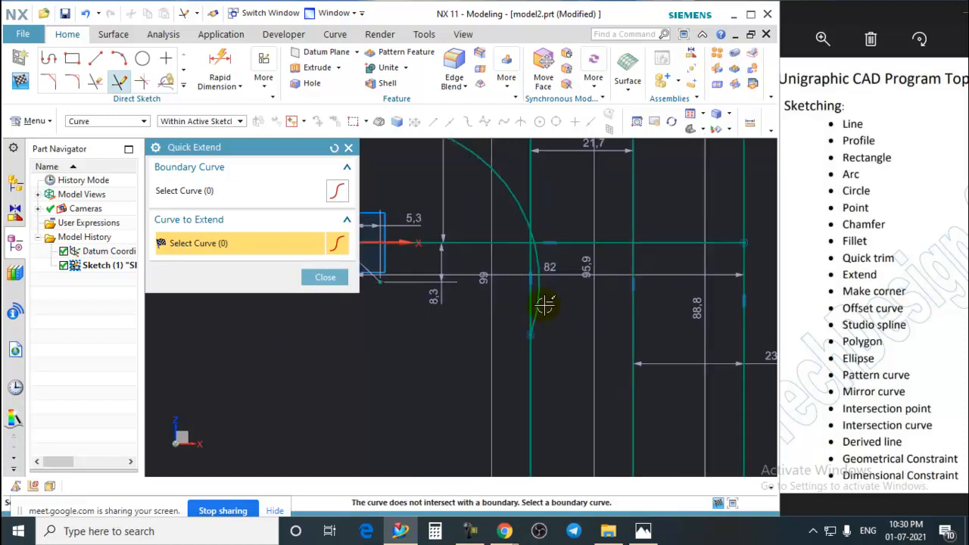
click(326, 278)
Undo the extensions, the line moves and the three vertical lines until only the arc and the short horizontal line remain
scroll(389, 298, down, 4)
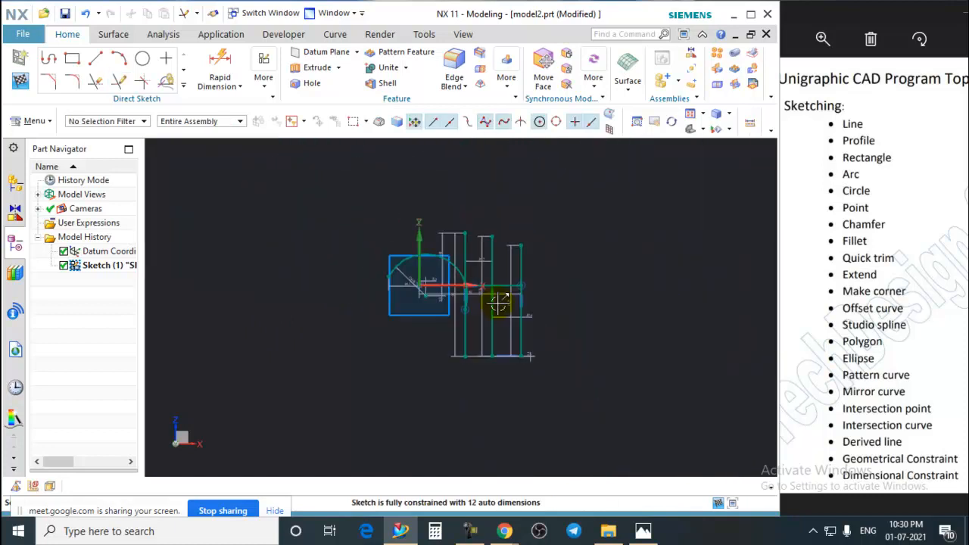
key(ctrl+z)
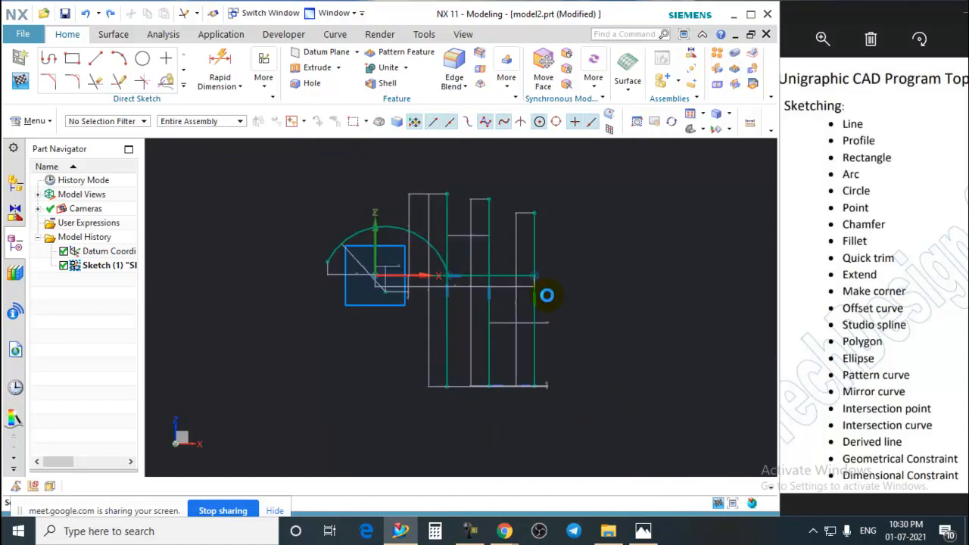
key(ctrl+z)
key(ctrl+z)
key(ctrl+z)
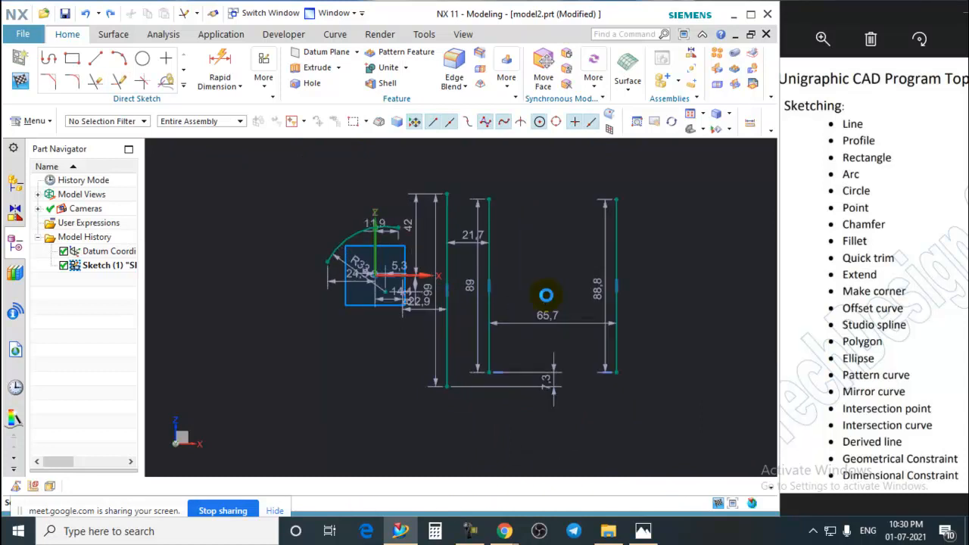
scroll(426, 296, down, 2)
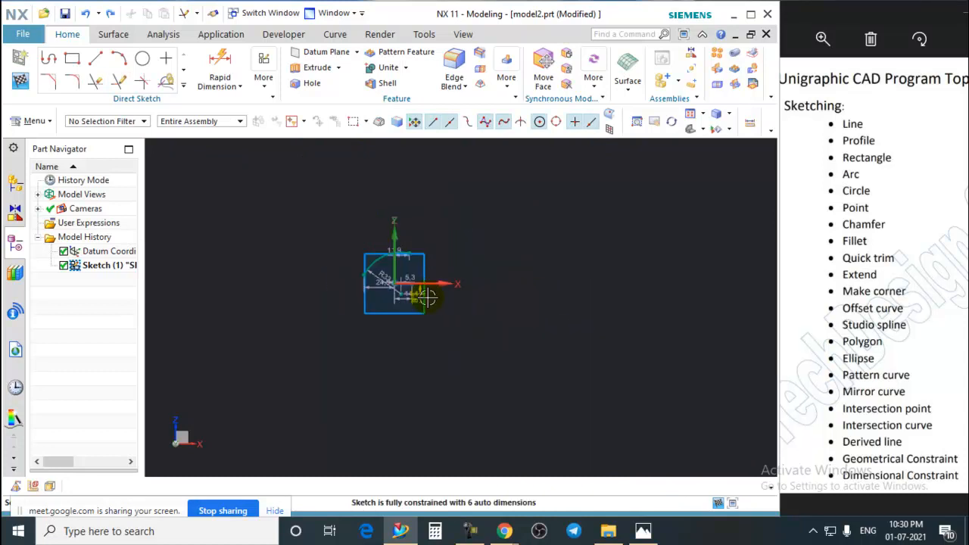
scroll(421, 289, up, 7)
scroll(429, 329, down, 3)
scroll(429, 329, up, 3)
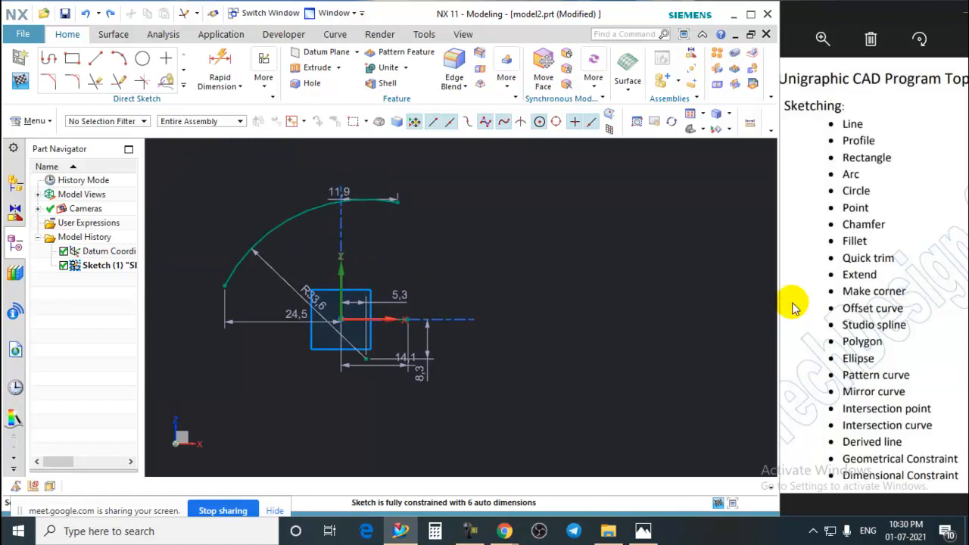
scroll(492, 287, down, 2)
scroll(432, 296, up, 2)
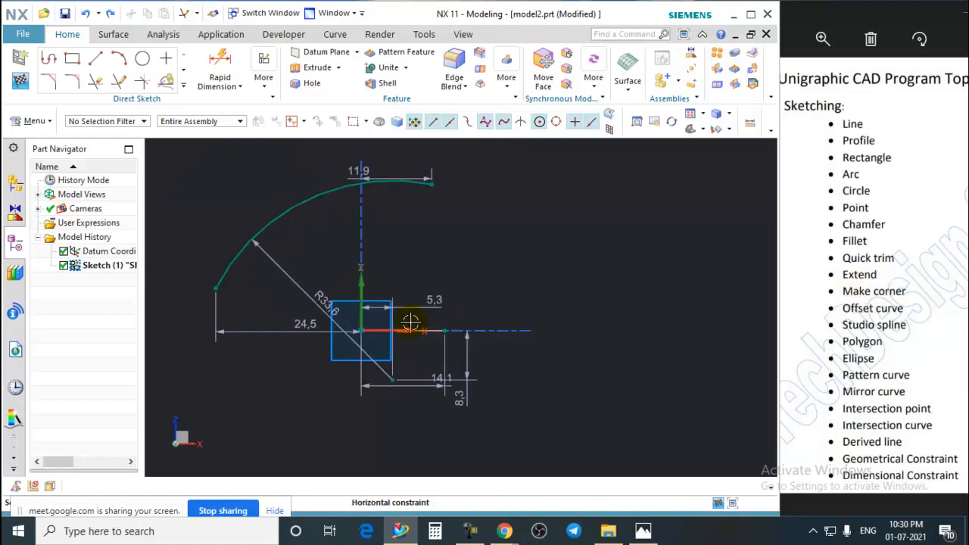
scroll(420, 323, up, 1)
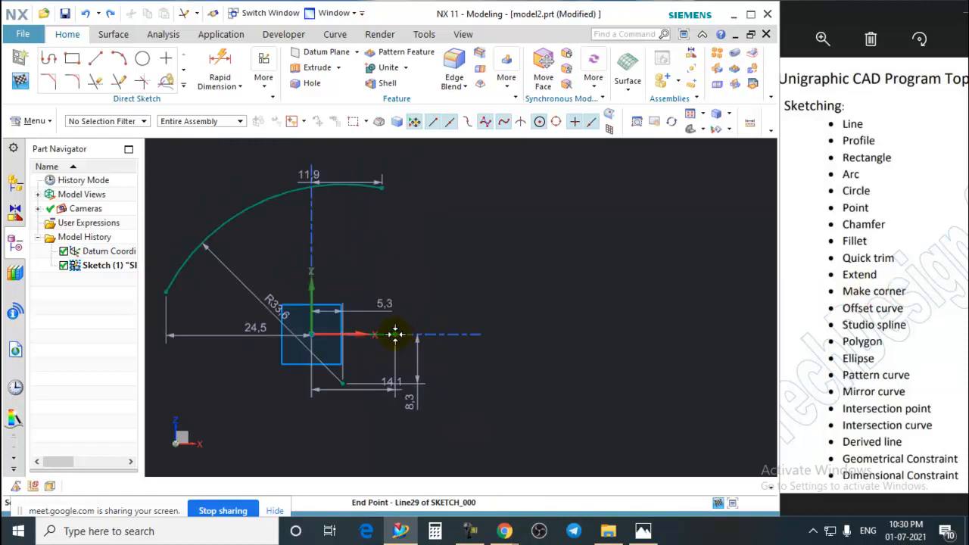
Stretch the horizontal line to about 28 mm and move the arc's nearer end to about 21.3 mm from the vertical axis
drag(413, 332, 490, 334)
drag(384, 185, 438, 198)
scroll(461, 250, down, 1)
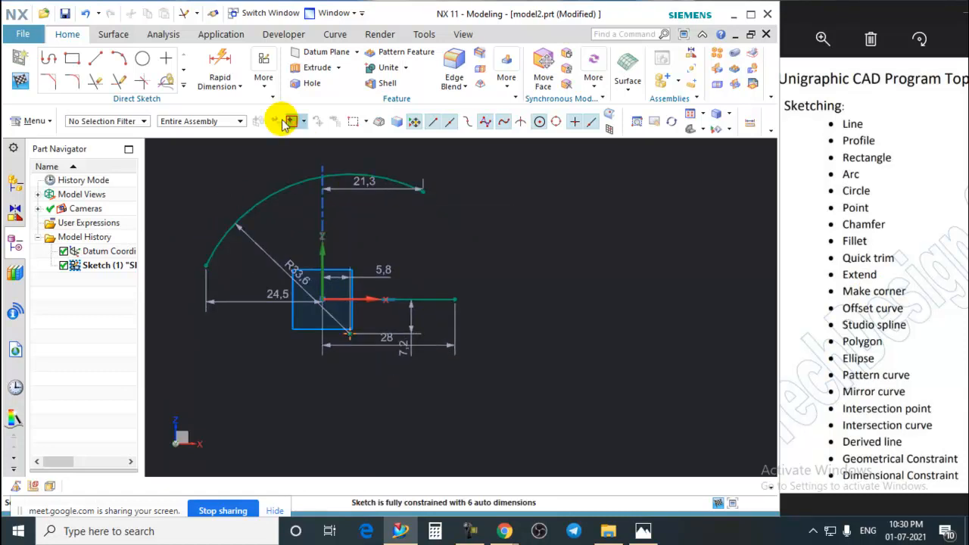
Join the arc and the horizontal line at their intersection with Make Corner, and finish the command
click(142, 82)
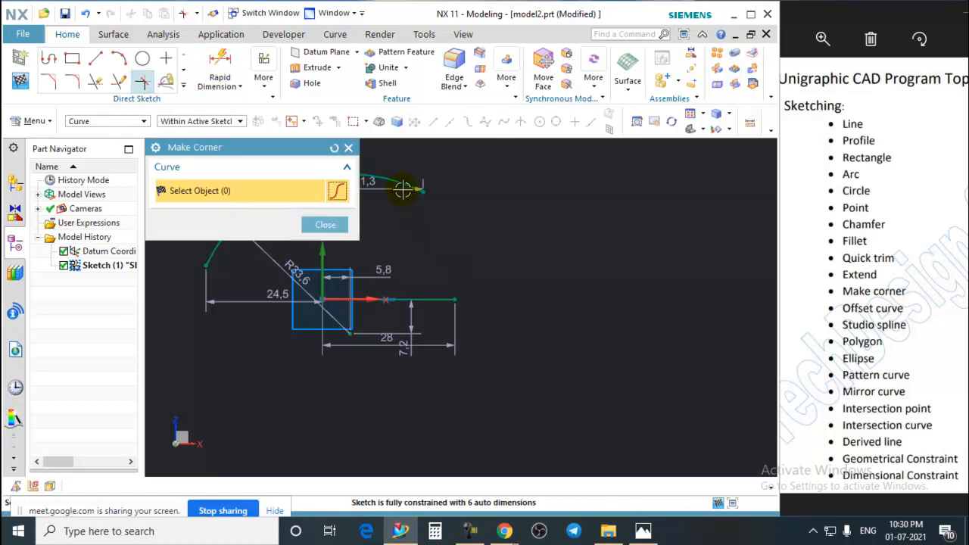
click(432, 299)
scroll(566, 307, down, 1)
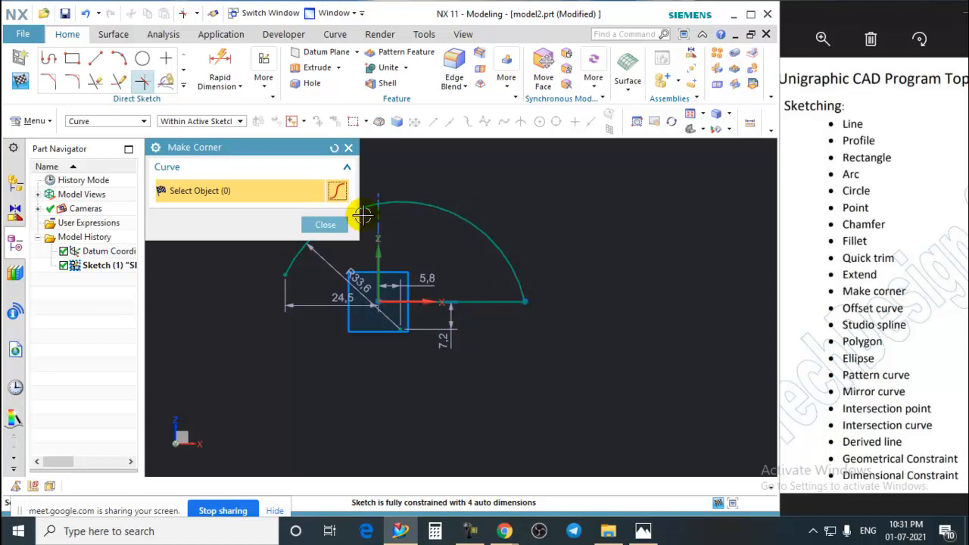
click(325, 224)
scroll(321, 277, down, 2)
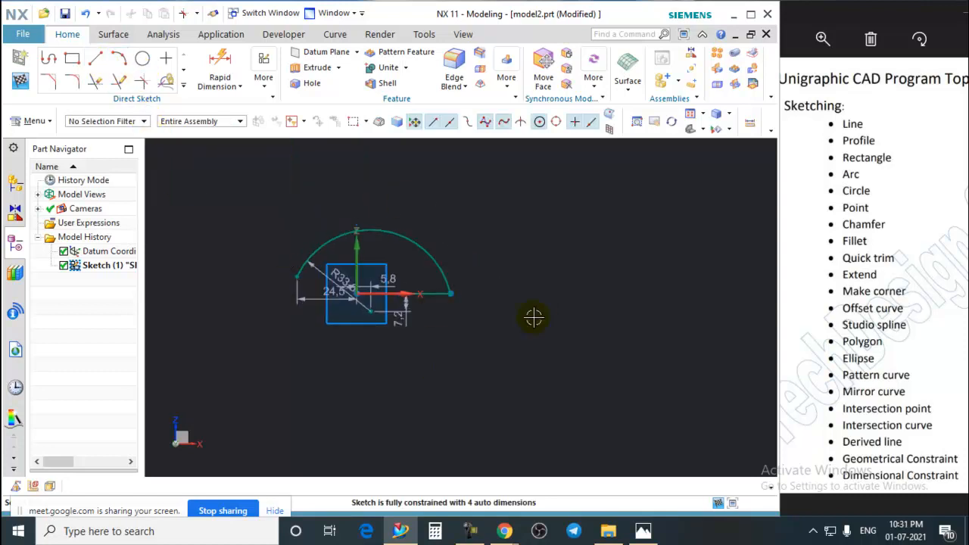
Draw two separate inclined lines, about 61 mm and 36.7 mm long, beyond and below the corner of the arc and line
click(95, 58)
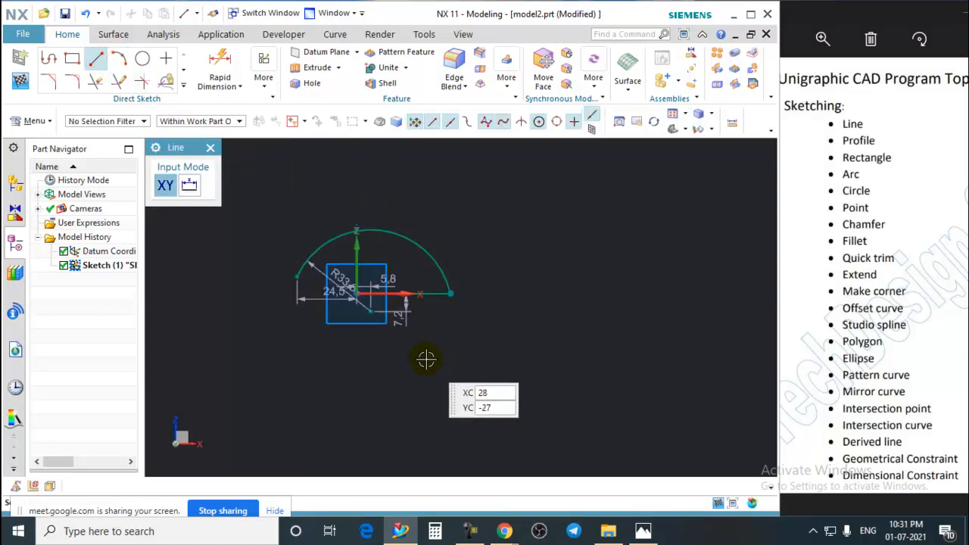
click(431, 362)
click(561, 290)
click(536, 441)
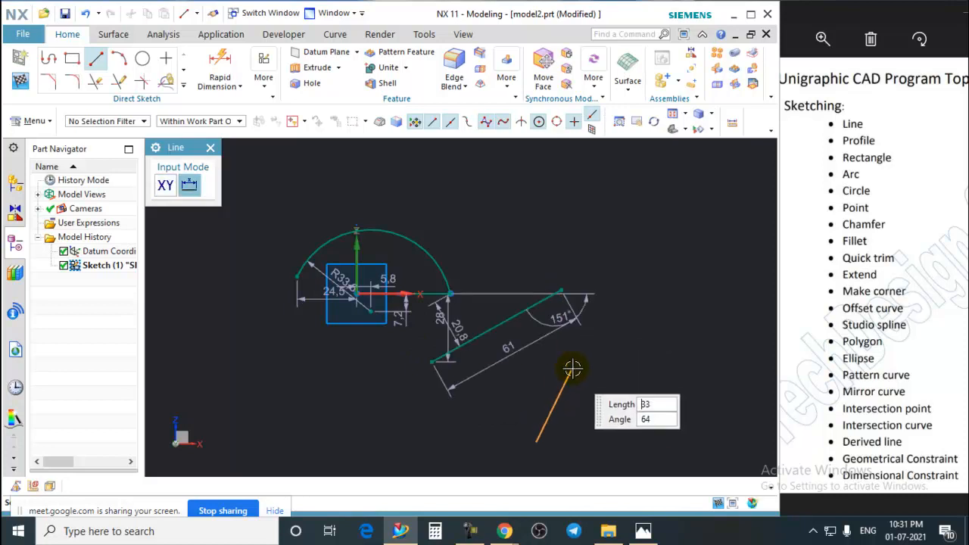
click(573, 368)
click(210, 147)
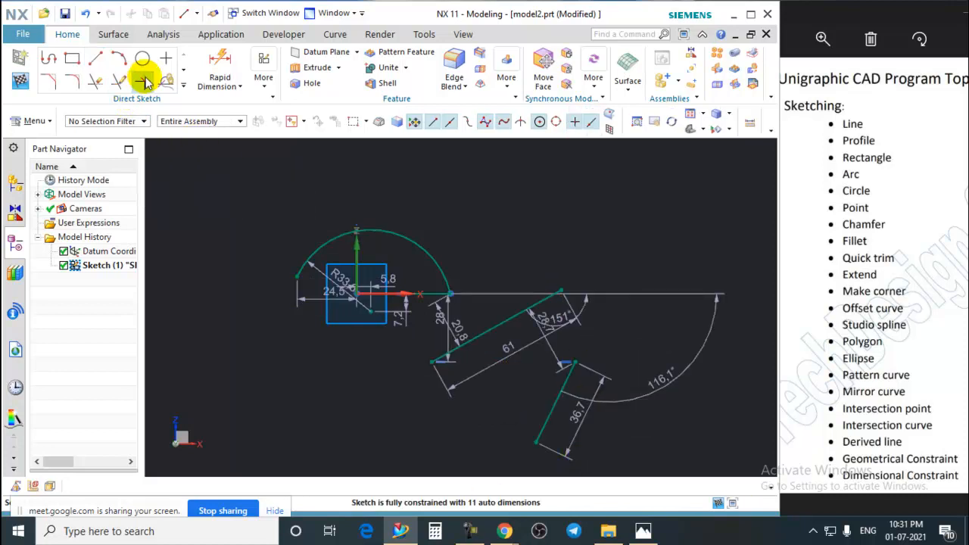
Extend the two inclined lines to a shared corner with Make Corner, and finish the command
click(142, 81)
click(566, 384)
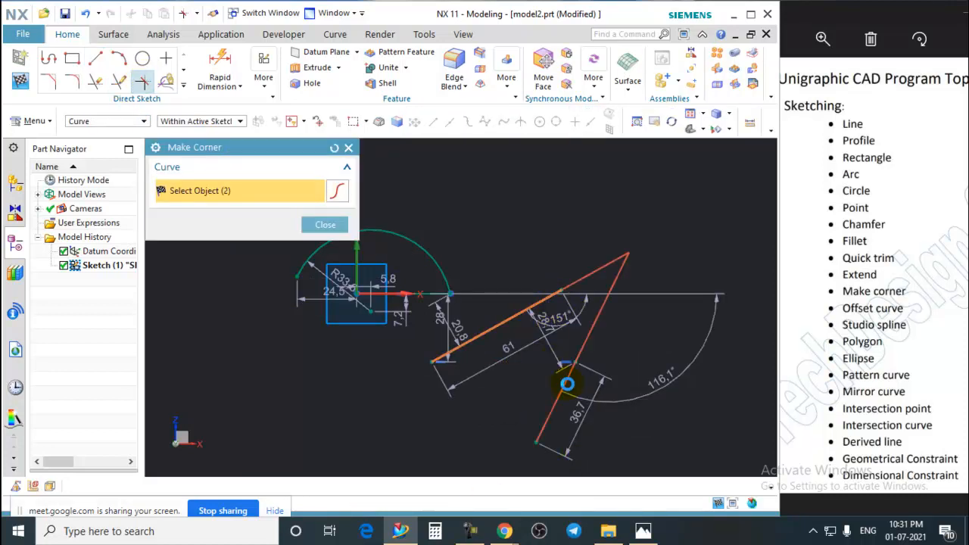
click(325, 225)
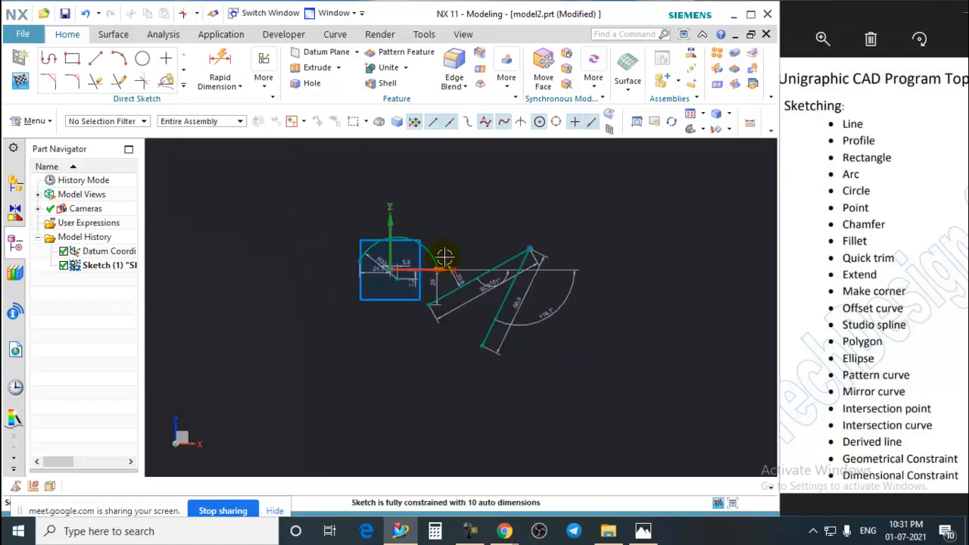
scroll(534, 250, down, 1)
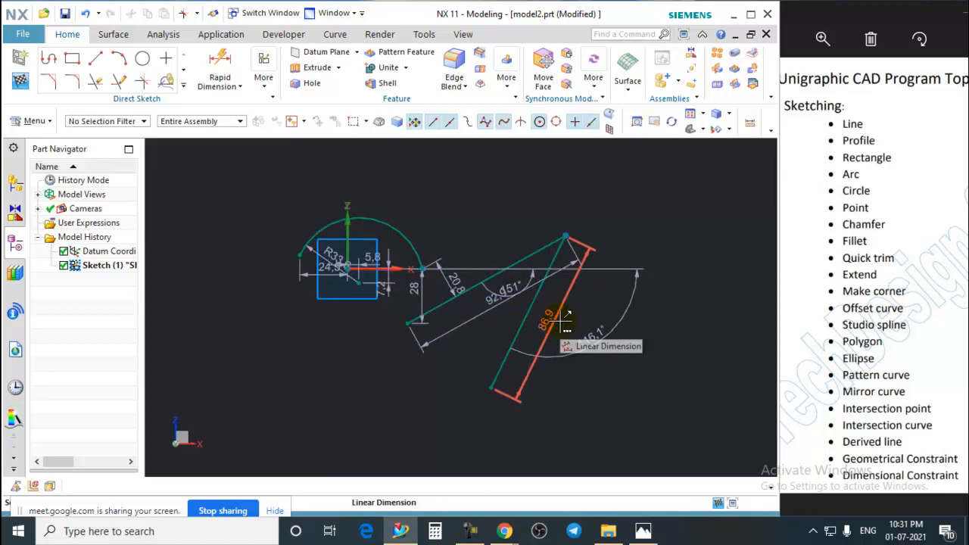
scroll(560, 295, up, 2)
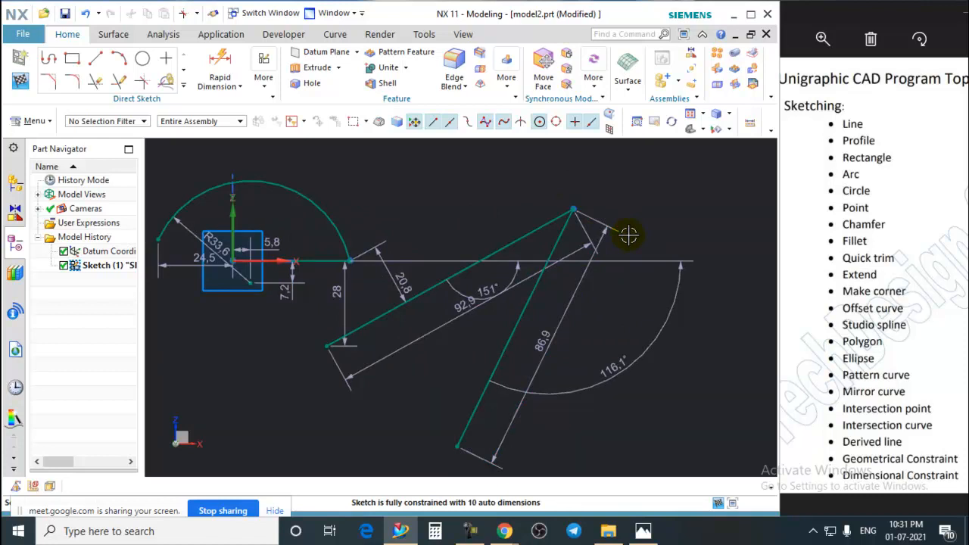
Delete the two inclined lines, the arc and the horizontal line to empty the sketch
scroll(506, 264, down, 2)
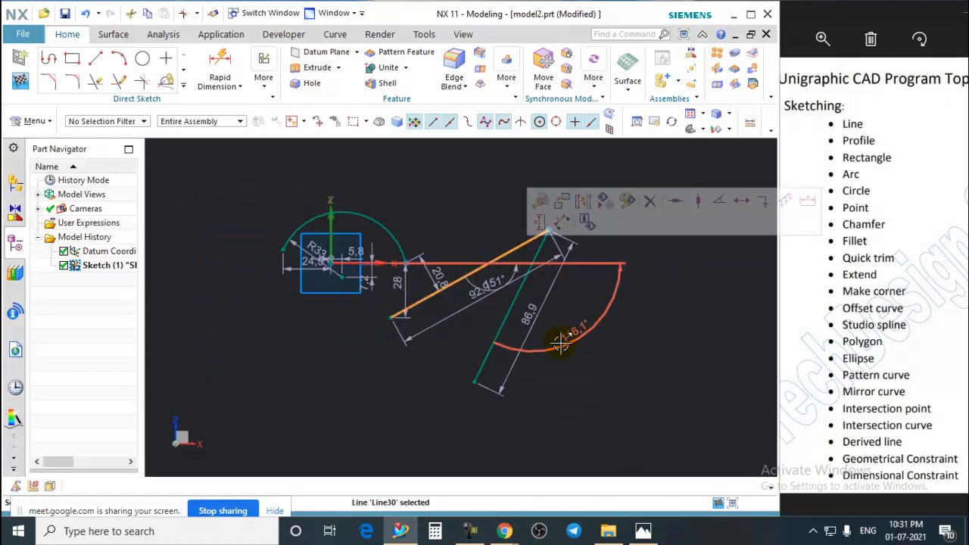
key(Delete)
click(507, 319)
key(Delete)
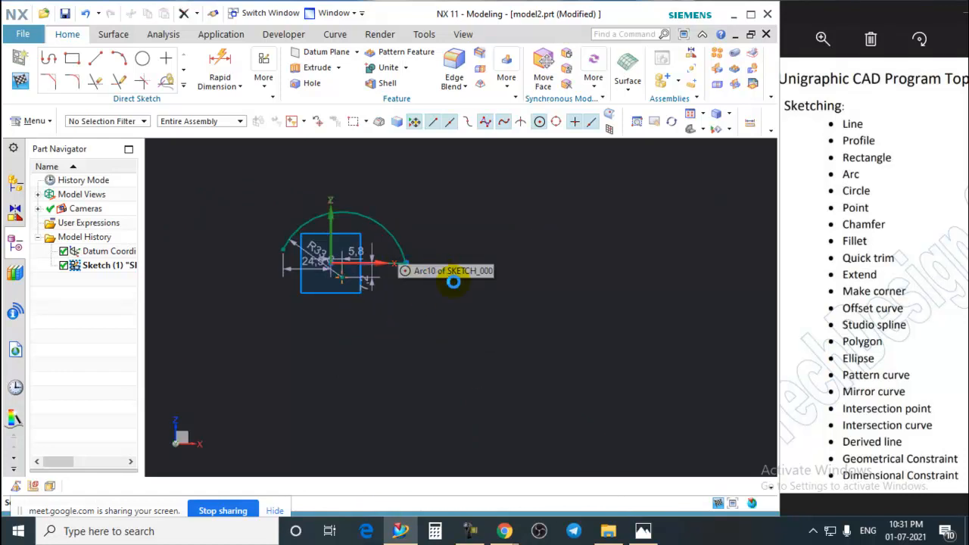
key(Delete)
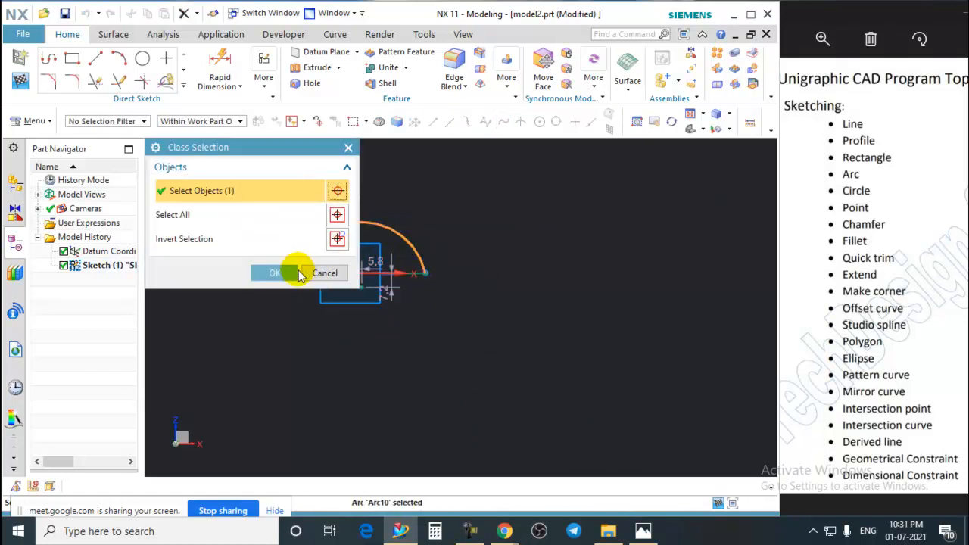
click(275, 273)
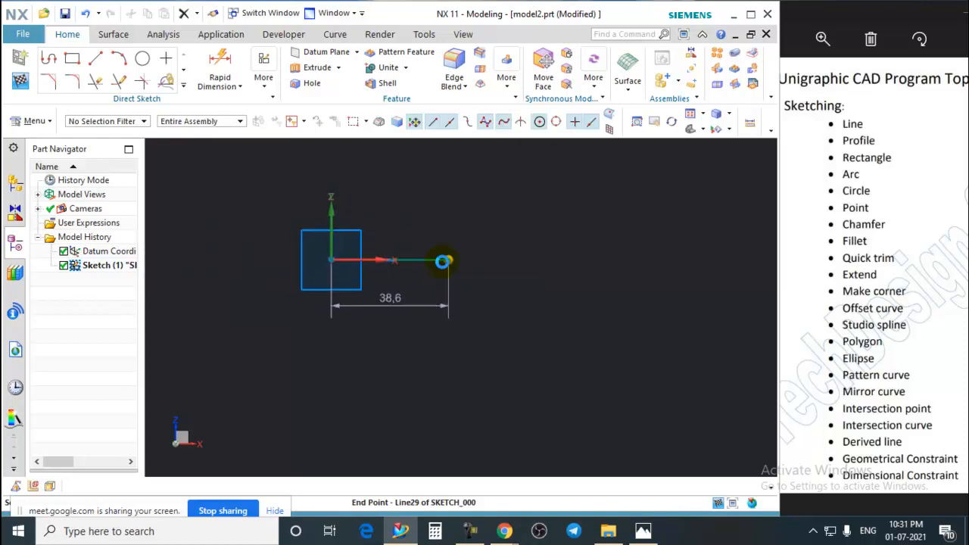
click(443, 261)
click(427, 289)
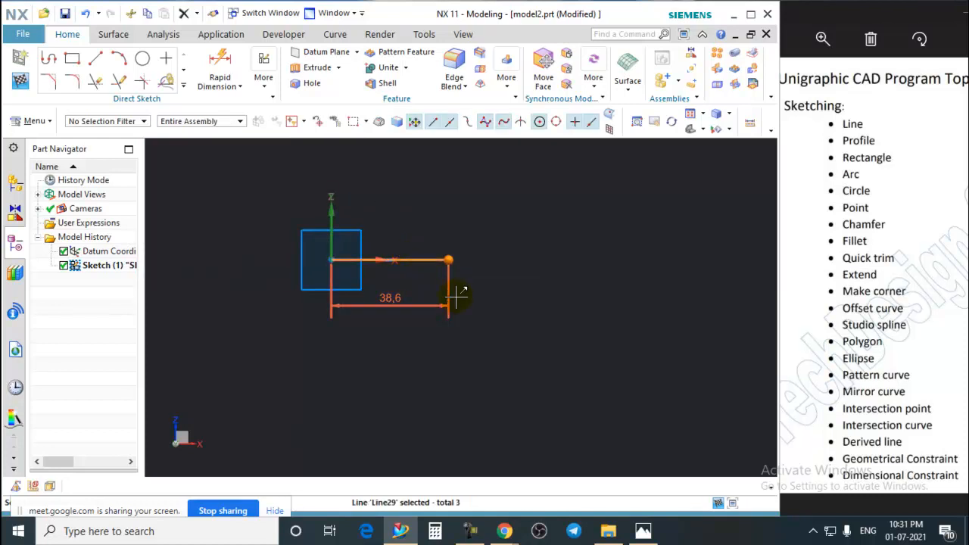
key(Delete)
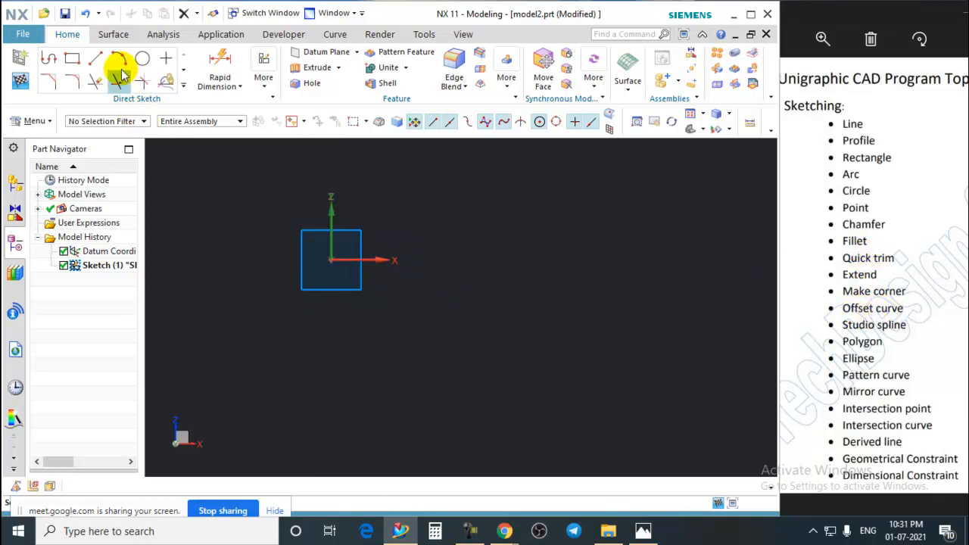
Draw a circle about 92.7 mm in diameter centred on the sketch origin
click(142, 59)
shift+middle_drag(349, 271, 435, 300)
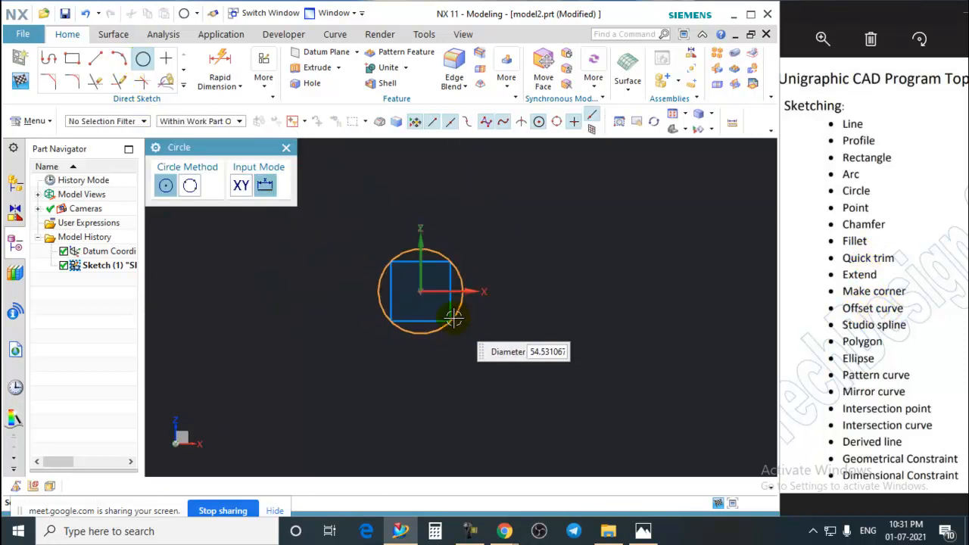
click(489, 268)
click(286, 148)
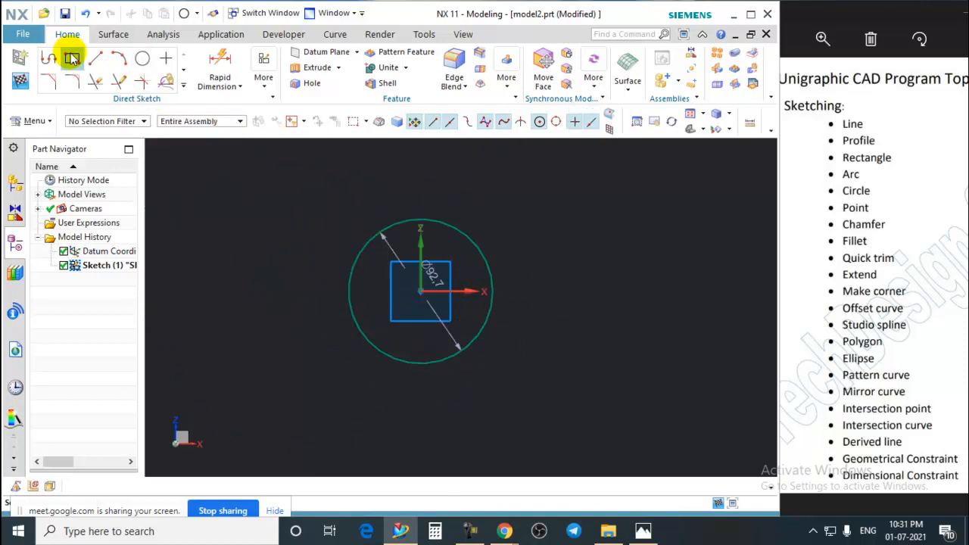
Draw a two-point rectangle about 120 mm wide and 90 mm high beside the circle, on the positive X side
click(72, 59)
scroll(414, 292, down, 1)
click(473, 256)
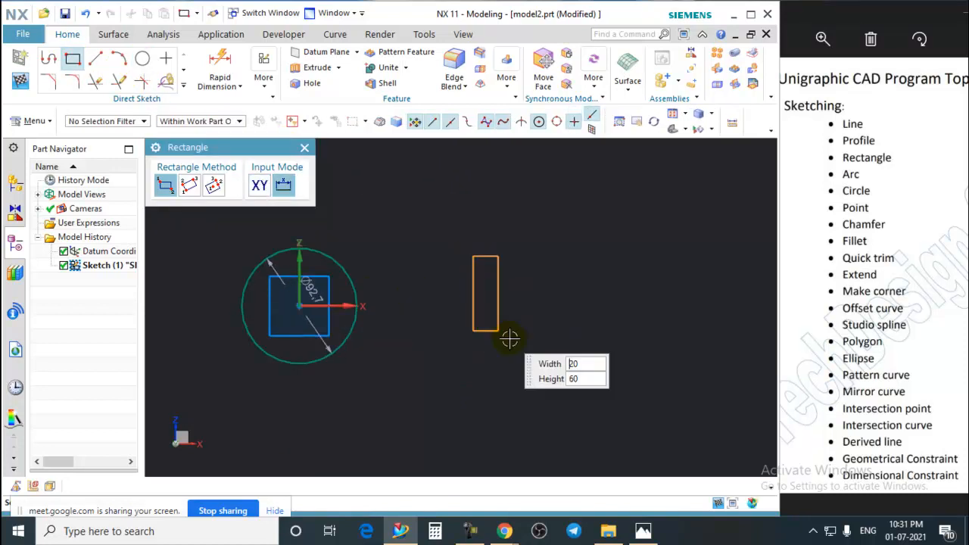
click(622, 368)
click(304, 148)
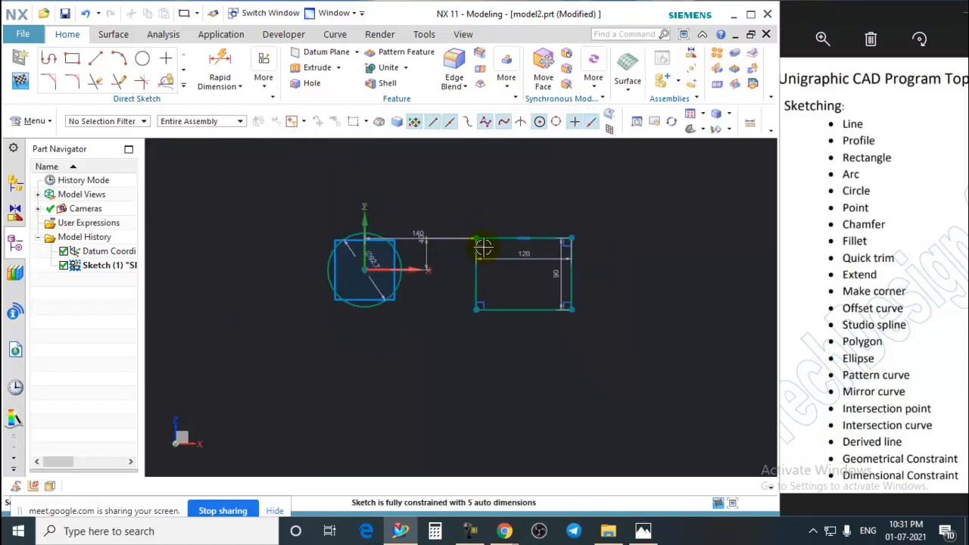
Move the rectangle's width and height dimensions outside its outline
scroll(317, 250, up, 2)
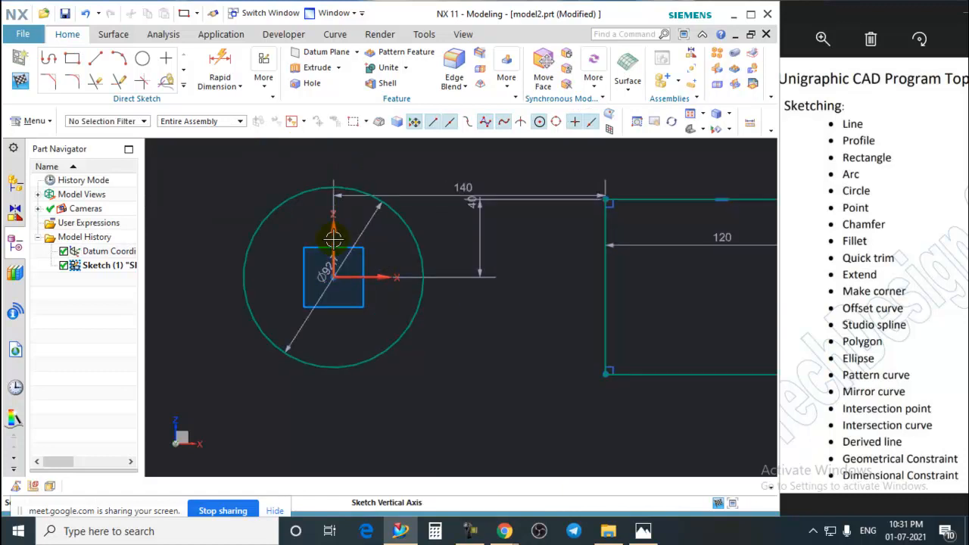
scroll(356, 236, down, 2)
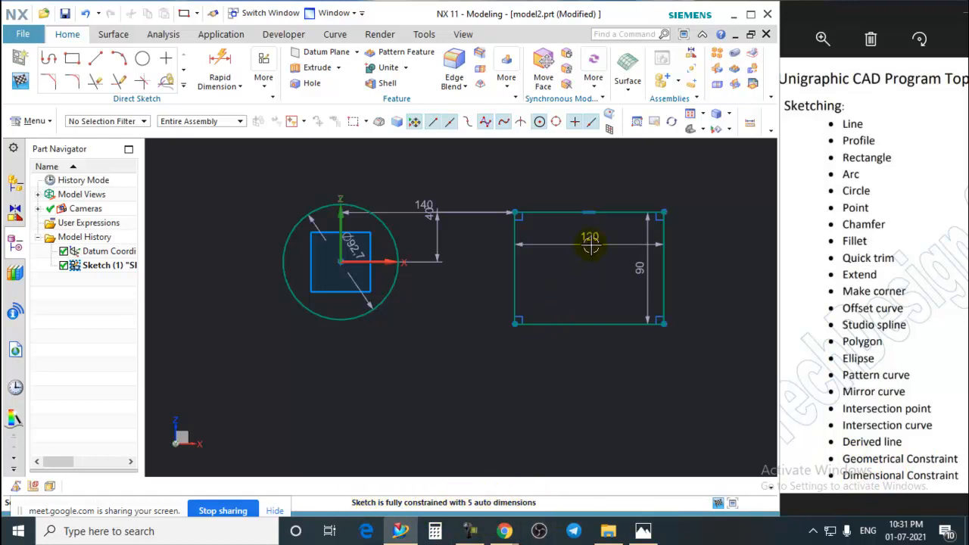
drag(590, 244, 595, 173)
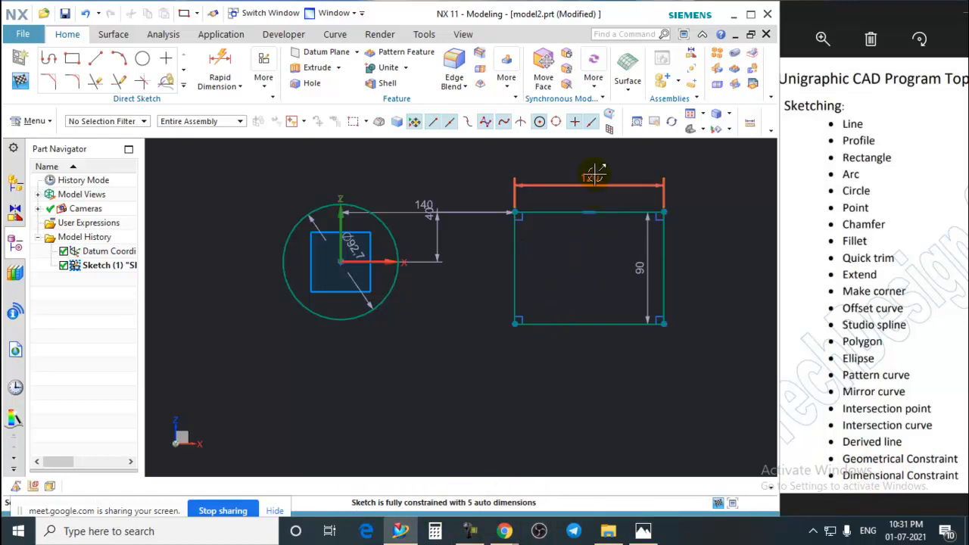
click(643, 270)
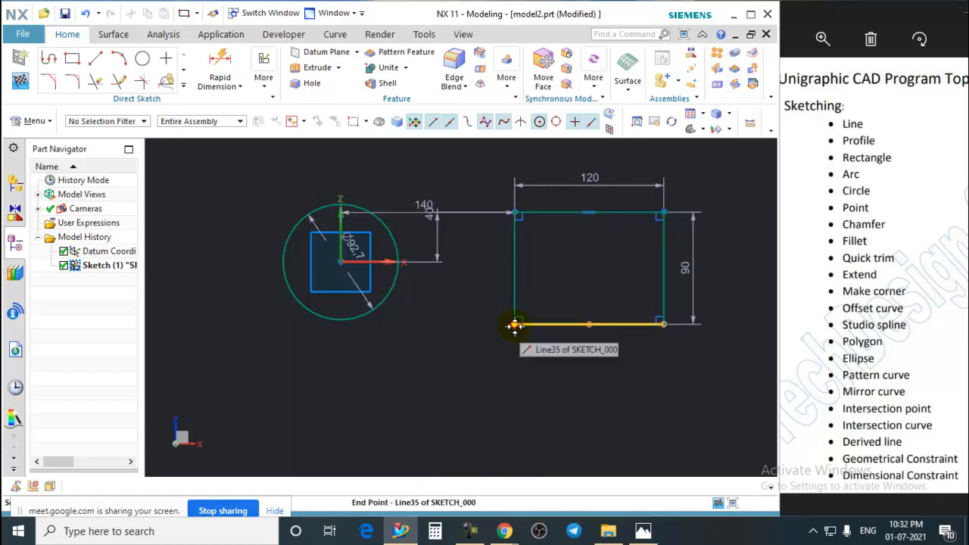
Reshape the rectangle by moving its corners until it is about 140.3 mm wide and 140.5 mm high
drag(515, 325, 715, 365)
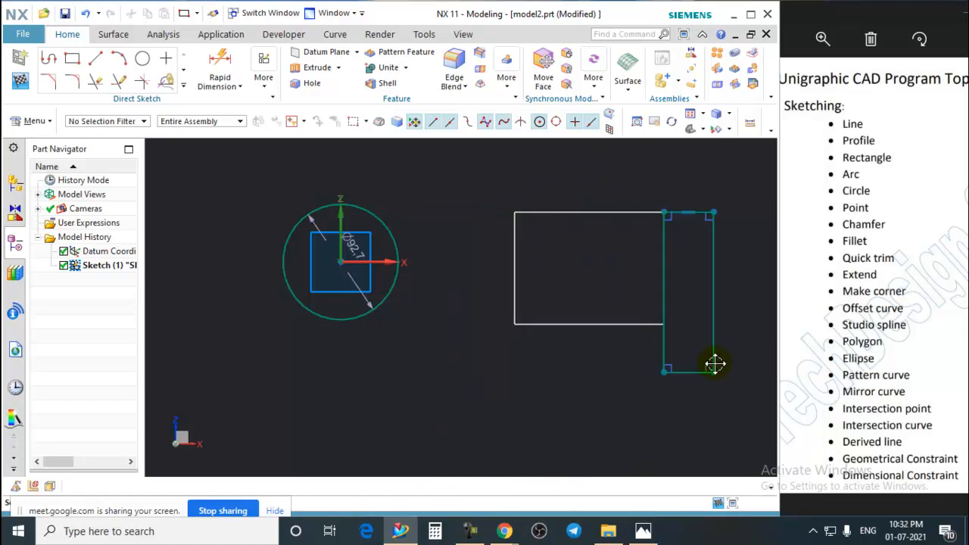
drag(550, 227, 481, 352)
scroll(496, 307, down, 2)
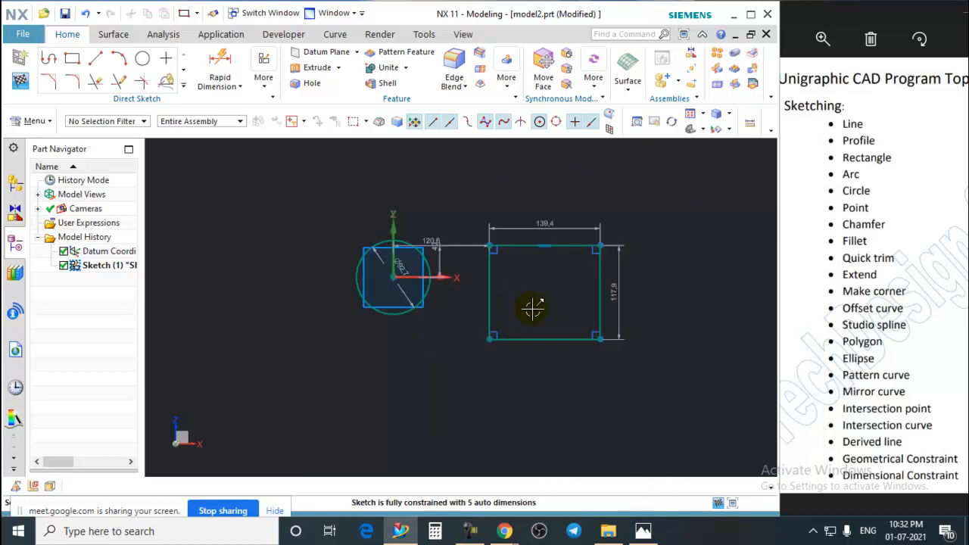
scroll(532, 307, up, 1)
drag(617, 228, 617, 208)
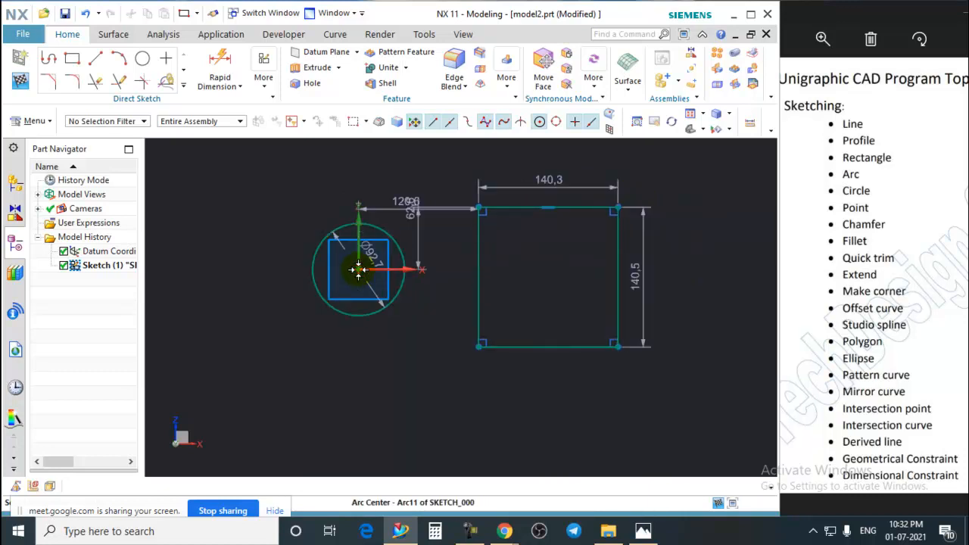
Enlarge the circle around the origin to a diameter of about 136.5 mm
scroll(414, 321, down, 3)
scroll(378, 299, up, 3)
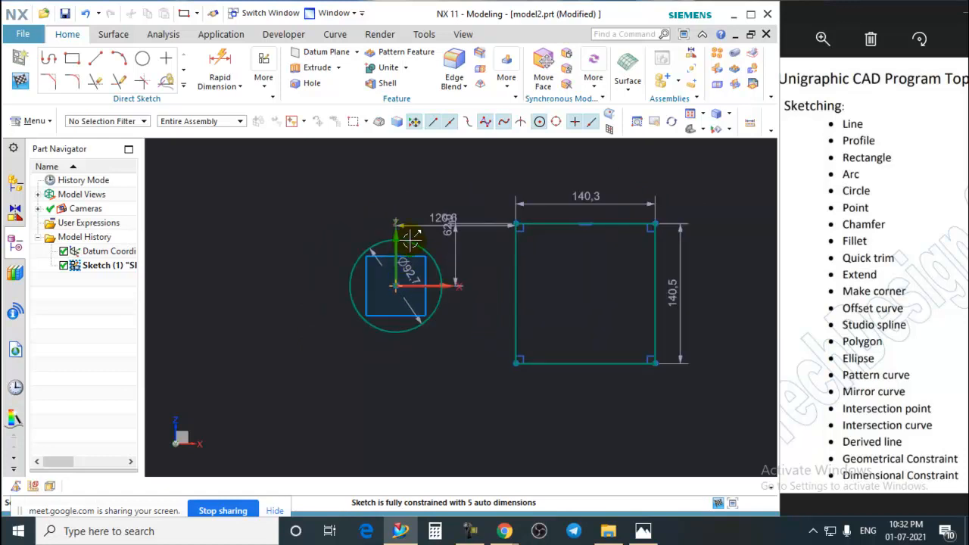
mouse_move(409, 240)
mouse_down()
mouse_move(411, 187)
mouse_move(424, 219)
mouse_move(401, 249)
mouse_up()
scroll(406, 281, down, 2)
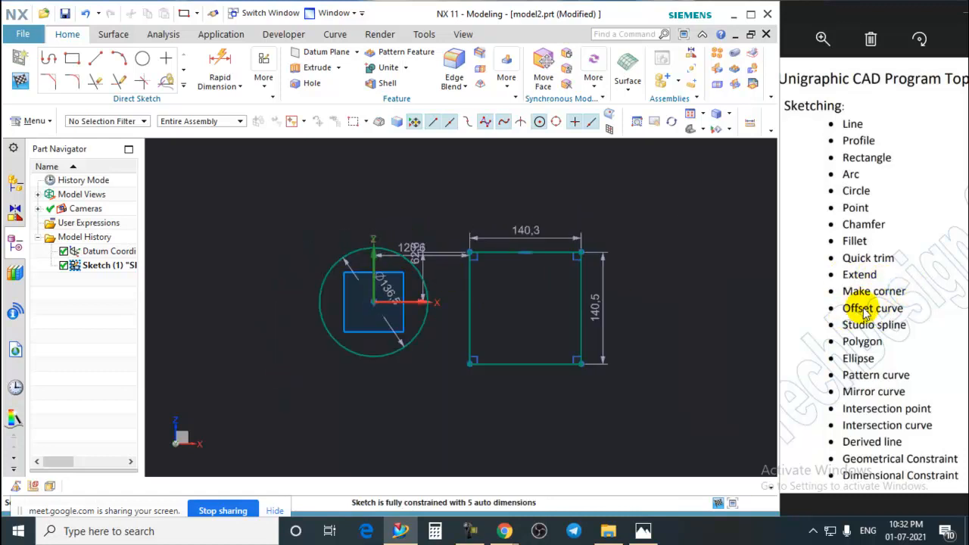
Start an Offset Curve of the circle around the origin with a distance of 10 mm outward
scroll(375, 295, up, 2)
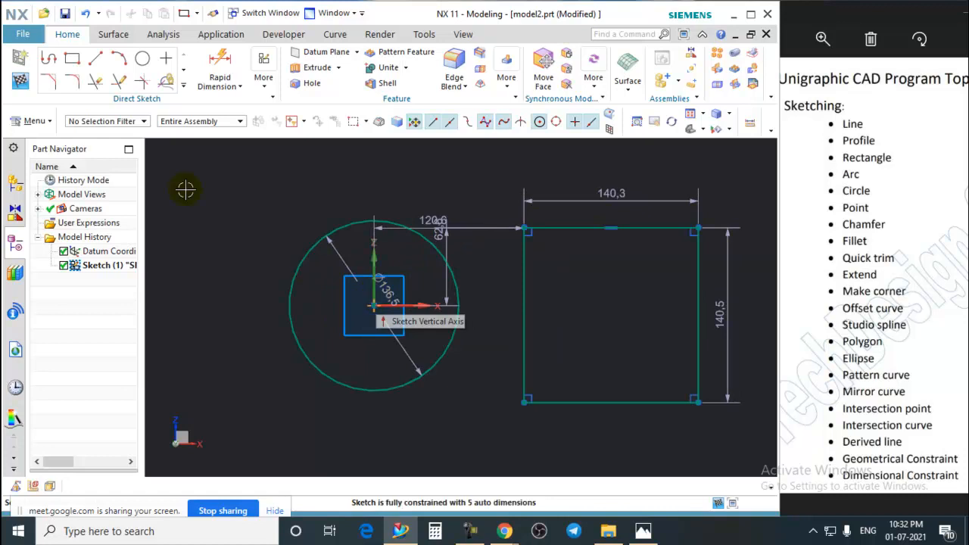
click(184, 87)
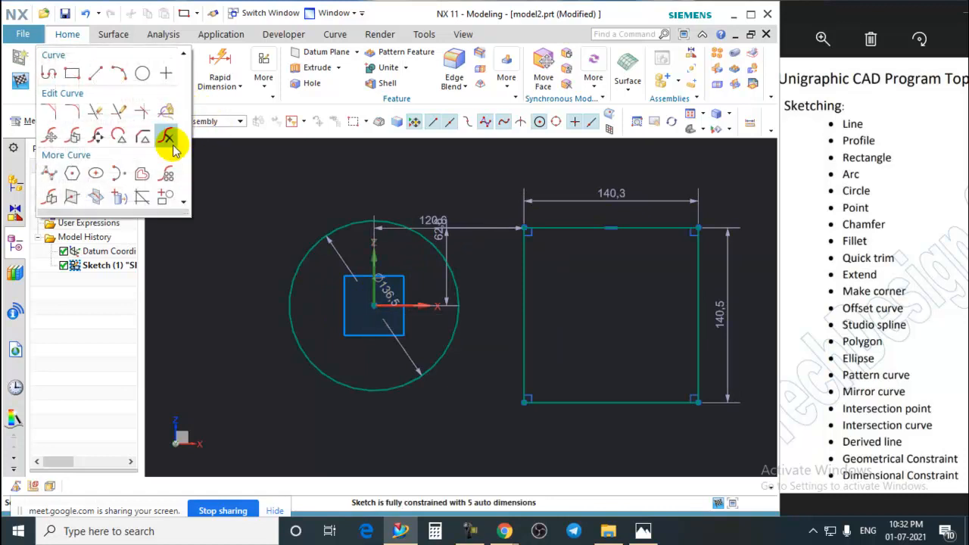
click(141, 175)
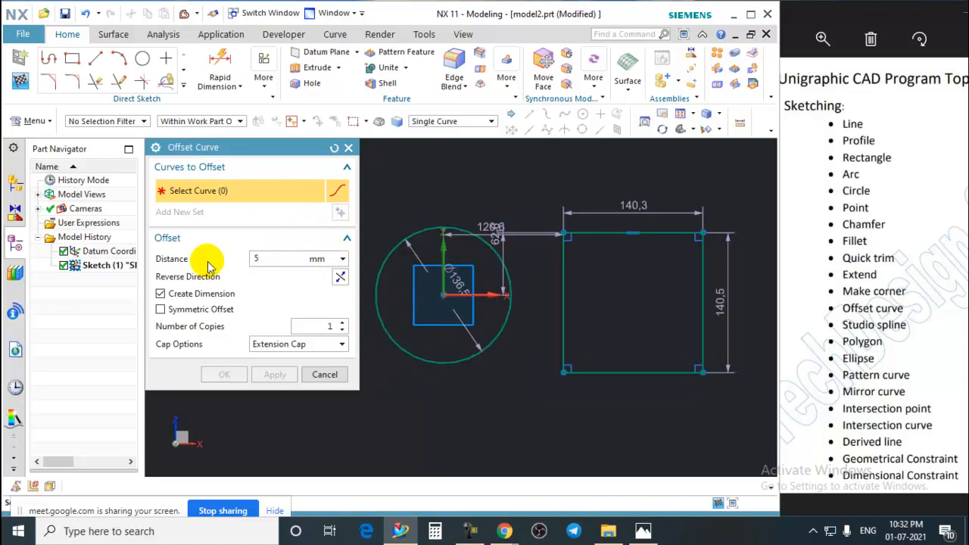
click(424, 237)
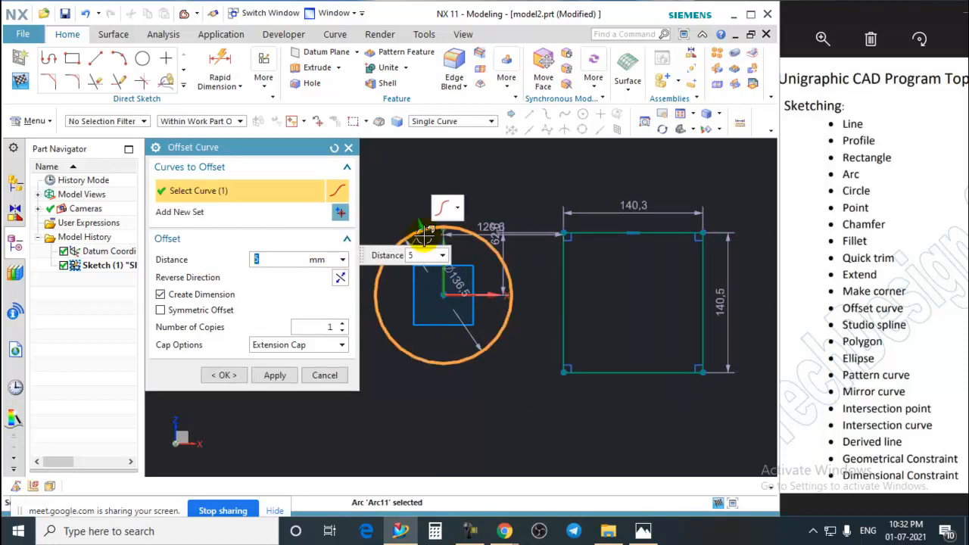
scroll(423, 237, up, 5)
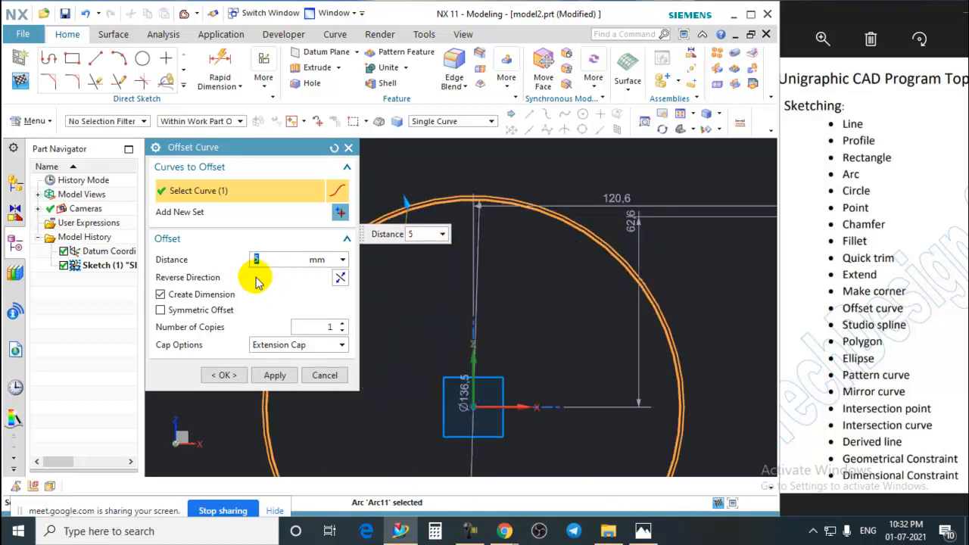
key(Return)
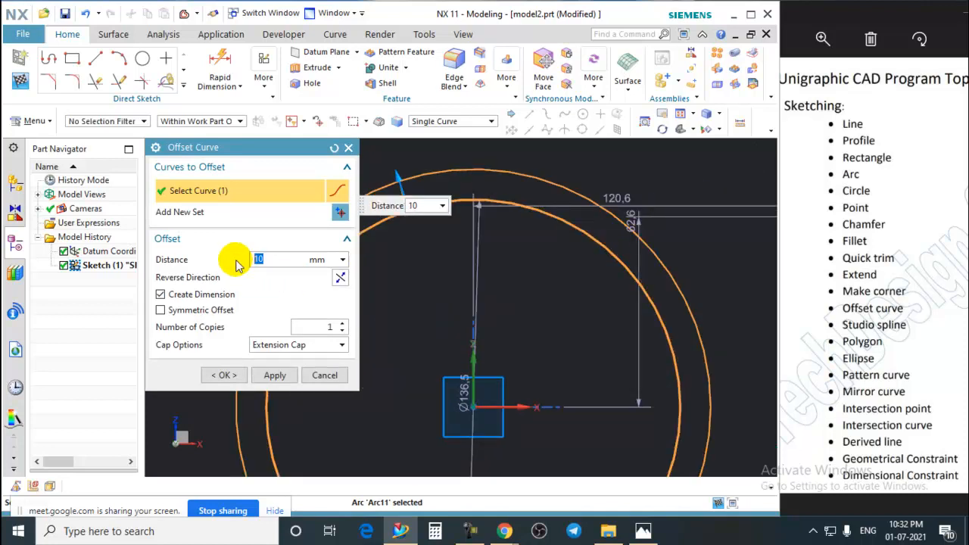
scroll(474, 282, down, 3)
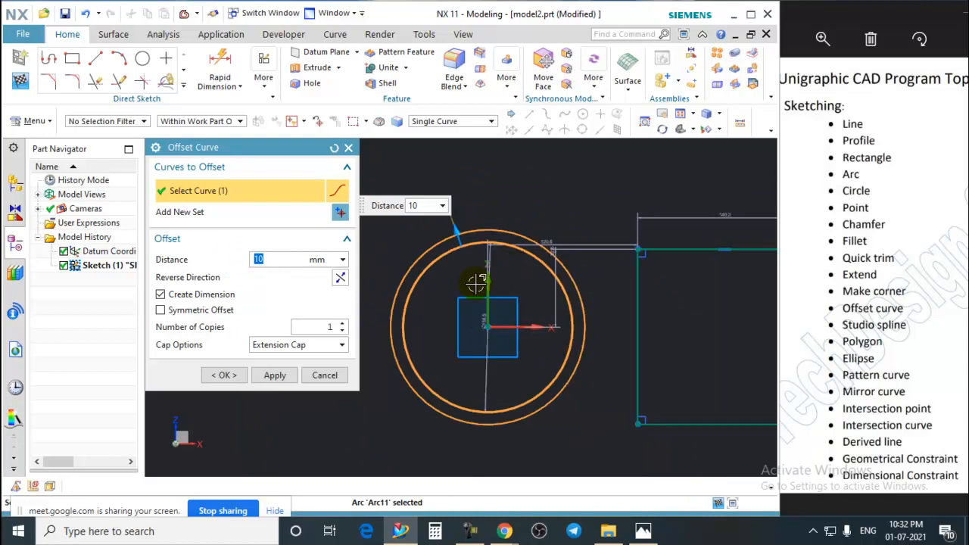
Make the circle's offset symmetric and raise the number of copies to 3
click(341, 279)
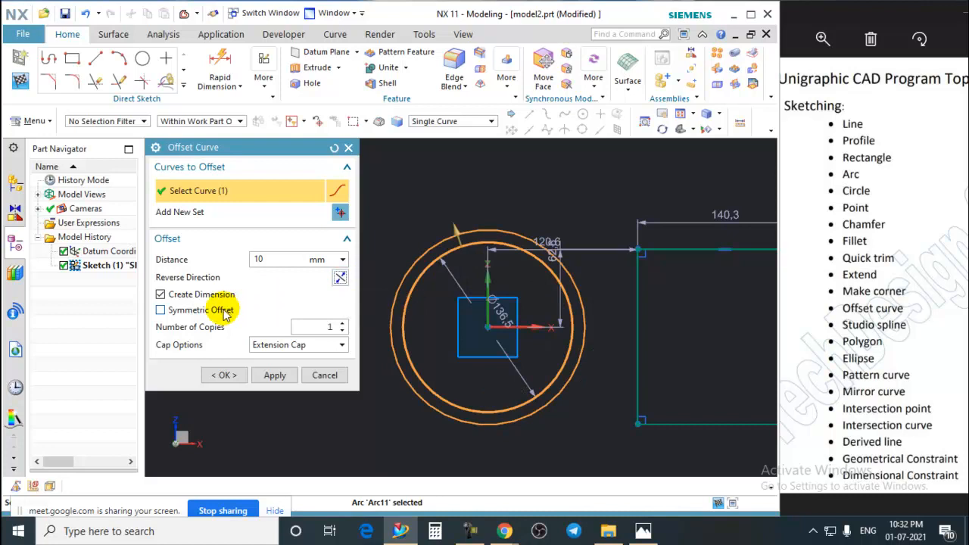
click(193, 311)
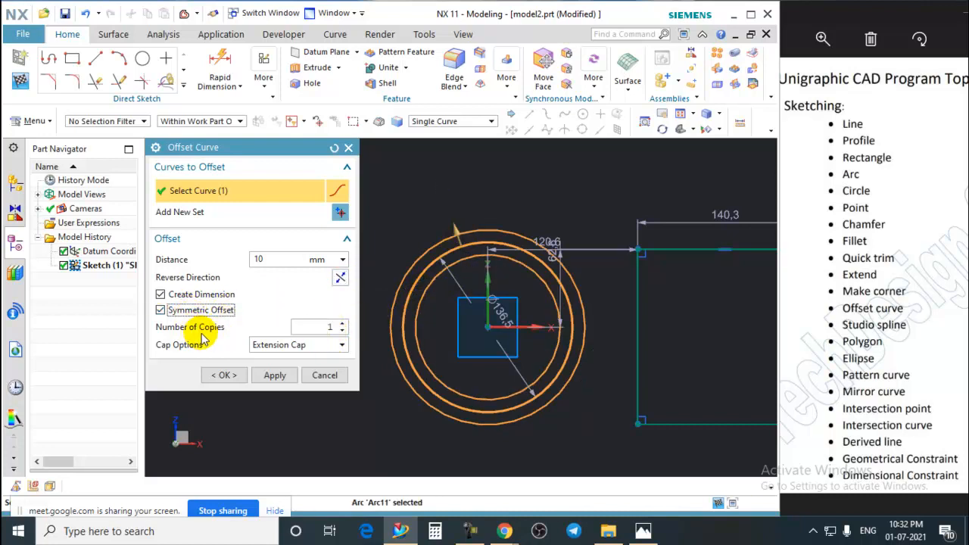
scroll(515, 260, up, 2)
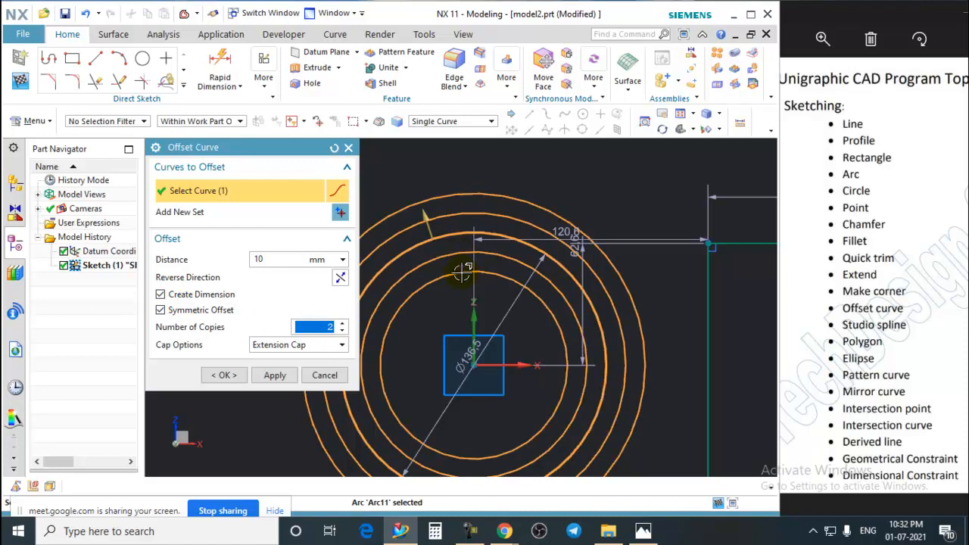
click(342, 323)
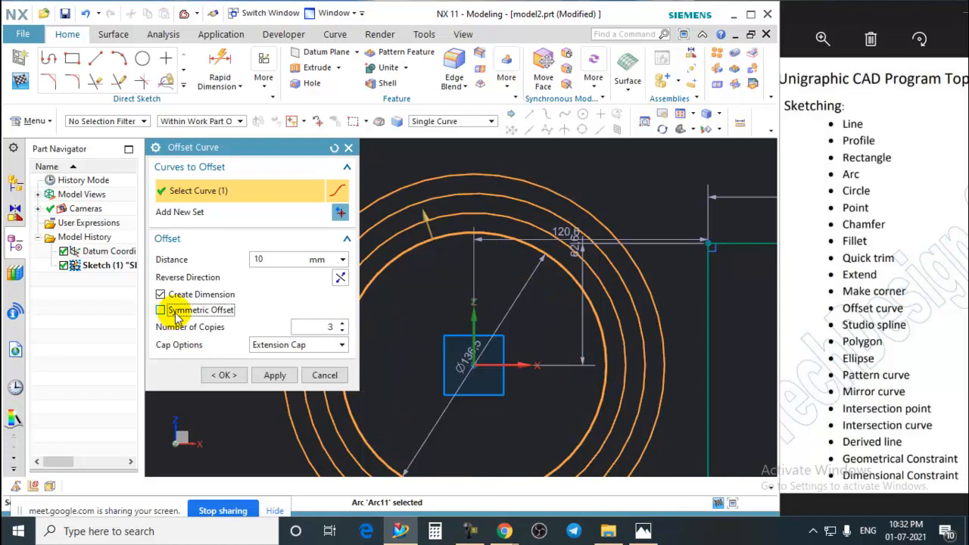
Turn off the symmetric offset and reverse the circle's offset direction back and forth, ending with the copies outside
click(162, 310)
scroll(492, 272, down, 2)
scroll(486, 246, up, 2)
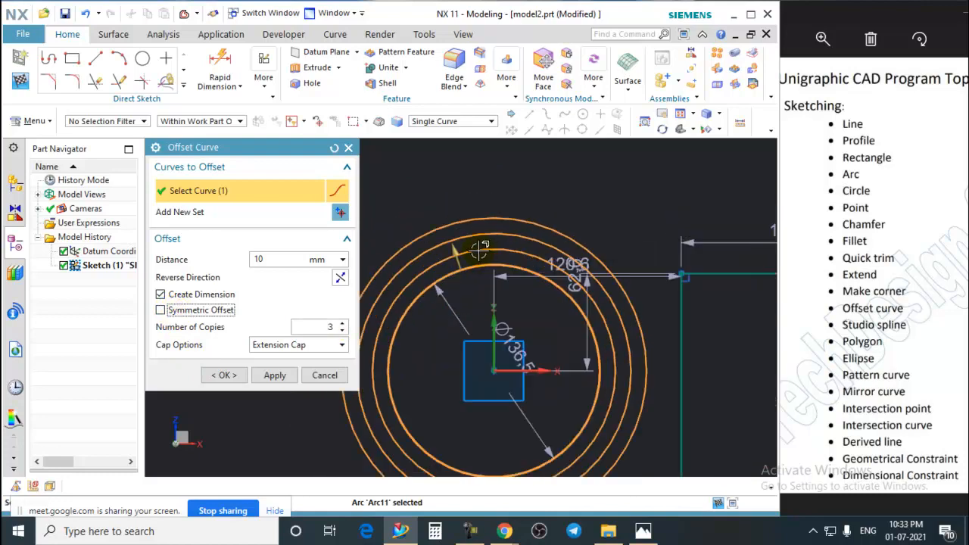
click(340, 279)
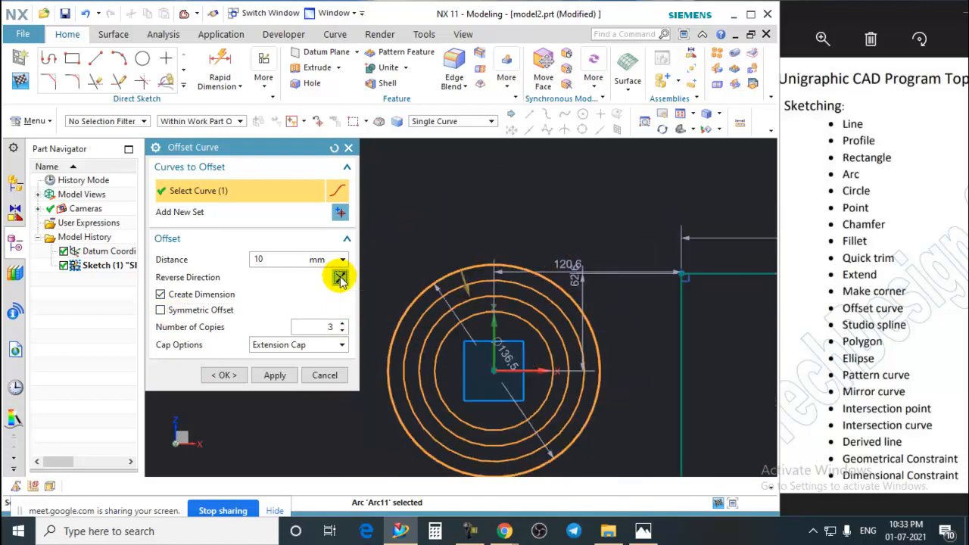
click(340, 279)
click(339, 279)
click(340, 279)
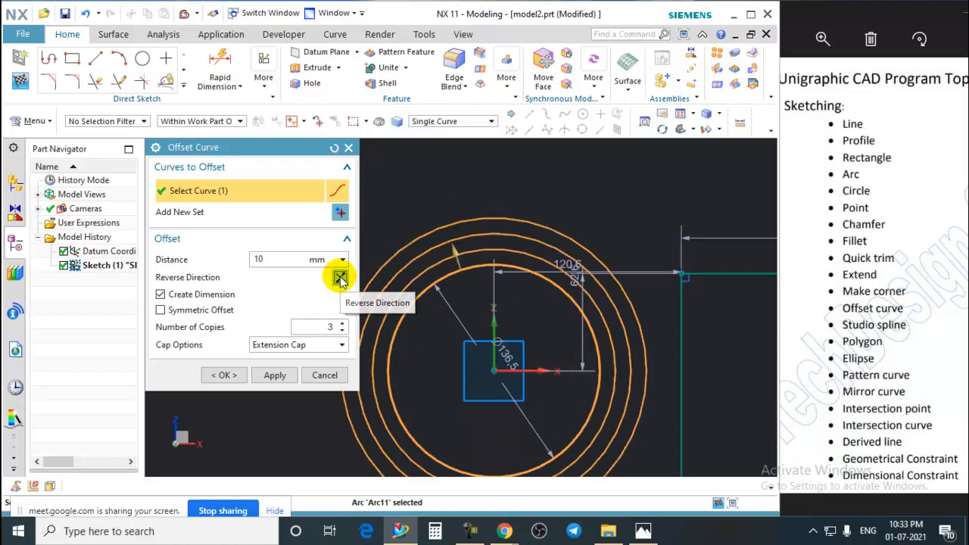
Create the three outward offset copies of the circle and undo them
click(219, 374)
scroll(383, 280, down, 2)
scroll(511, 312, up, 2)
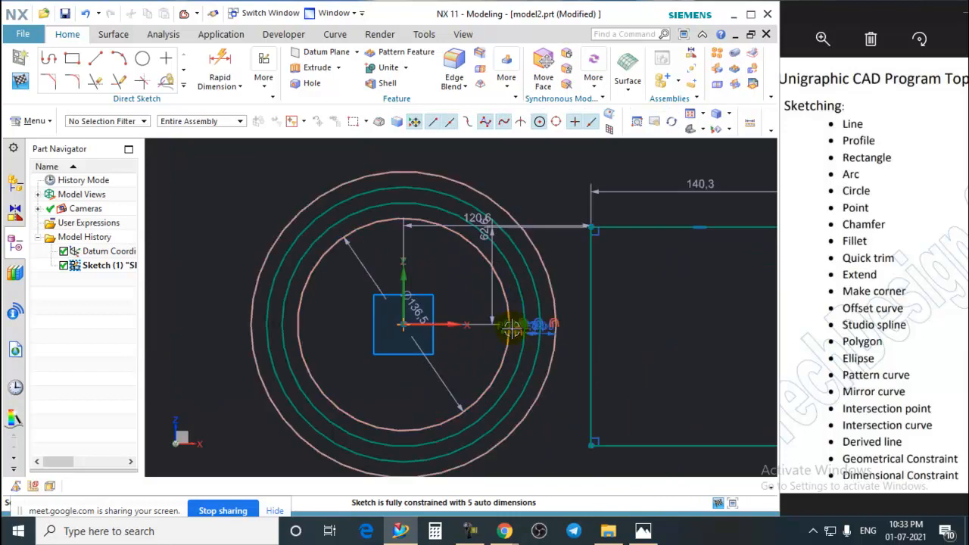
key(ctrl+z)
scroll(442, 309, down, 2)
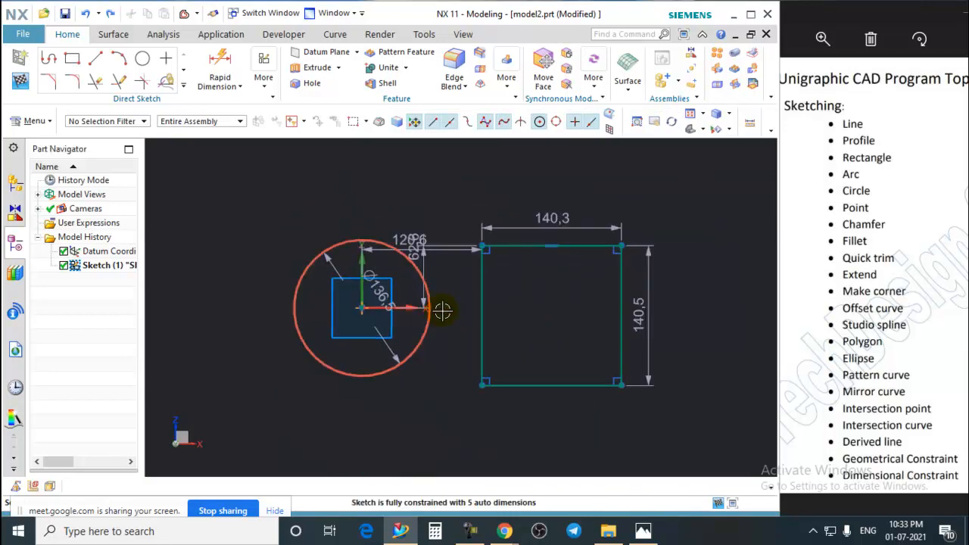
Start an Offset Curve of the rectangle's upper edge inward with a 10 mm distance and 3 copies
click(184, 84)
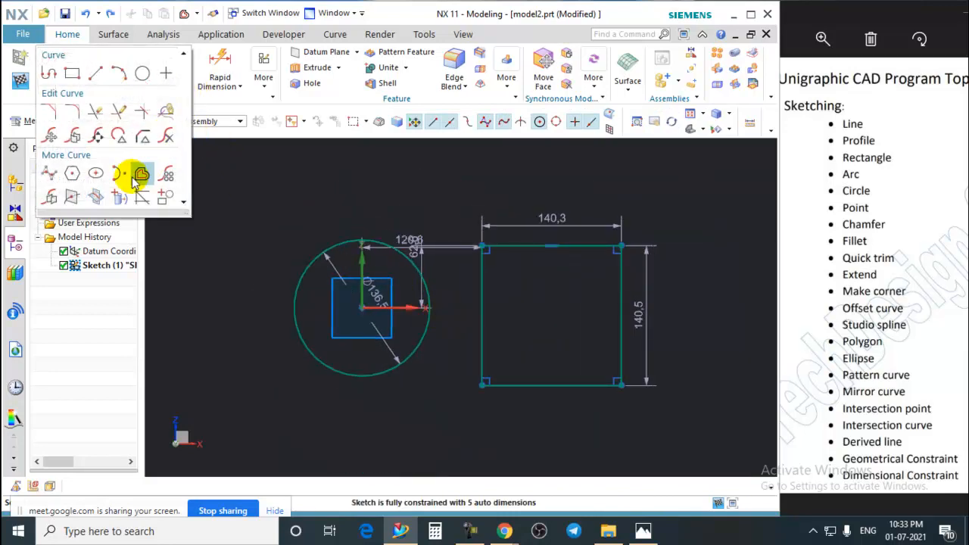
click(137, 173)
scroll(484, 269, up, 2)
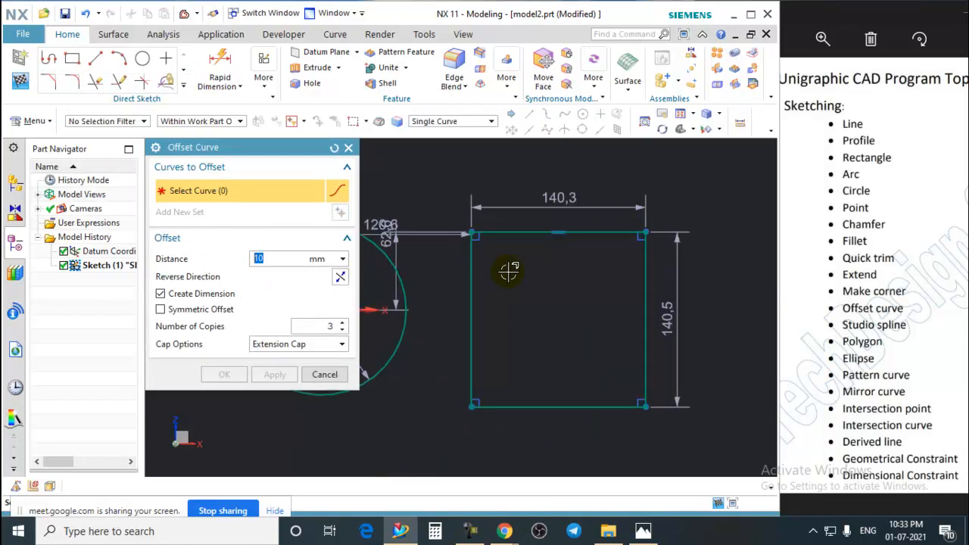
click(503, 233)
scroll(503, 274, up, 3)
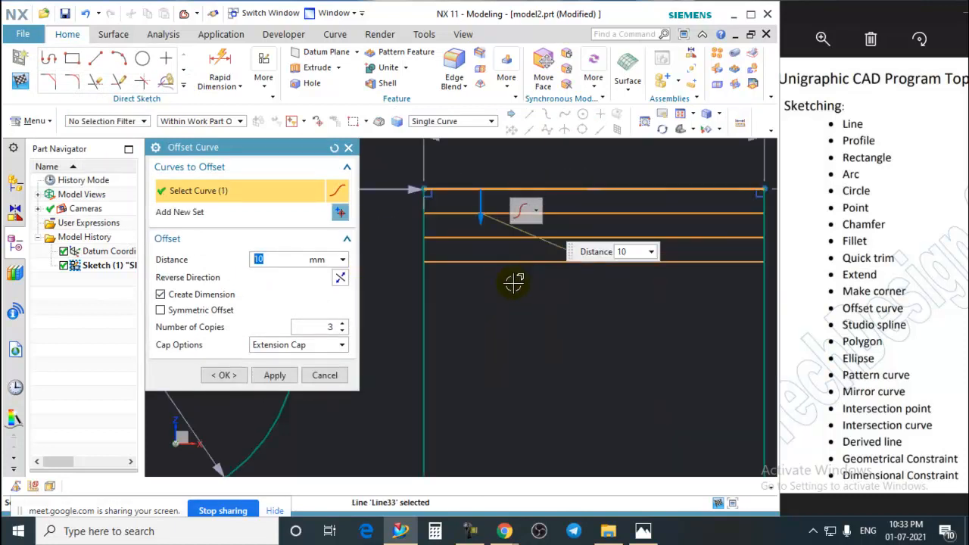
scroll(518, 285, down, 3)
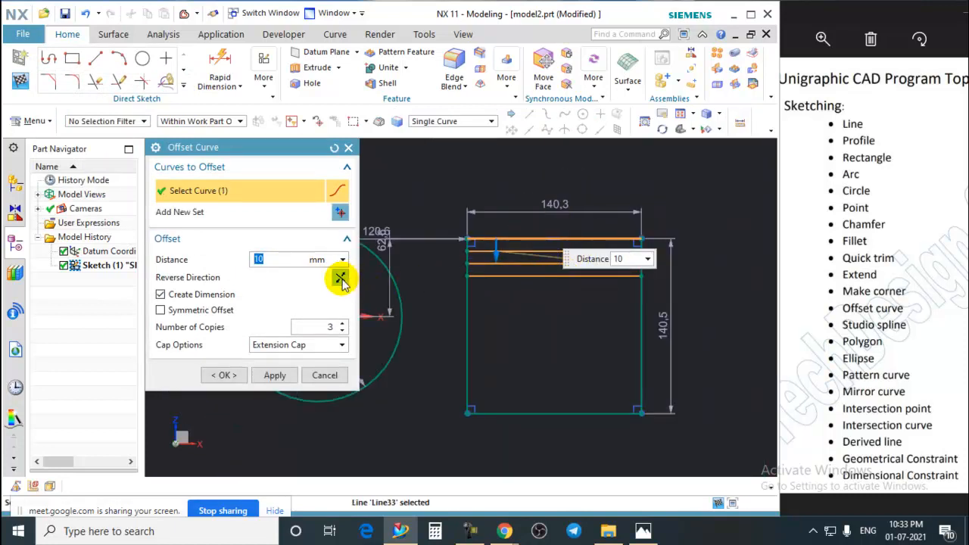
Raise the number of copies of the upper edge's offset to 11 and lower it back to 3
click(342, 323)
click(342, 323)
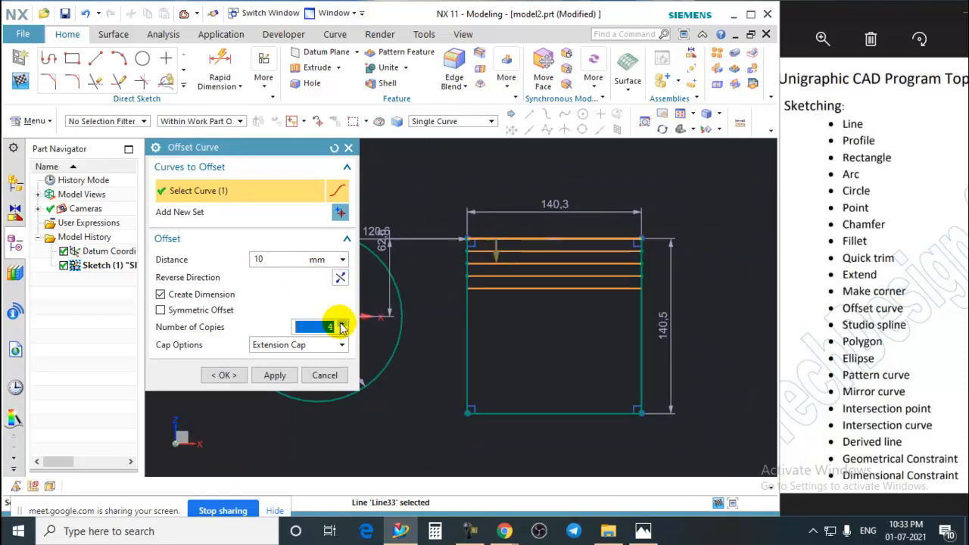
click(343, 323)
click(342, 323)
click(342, 324)
click(342, 324)
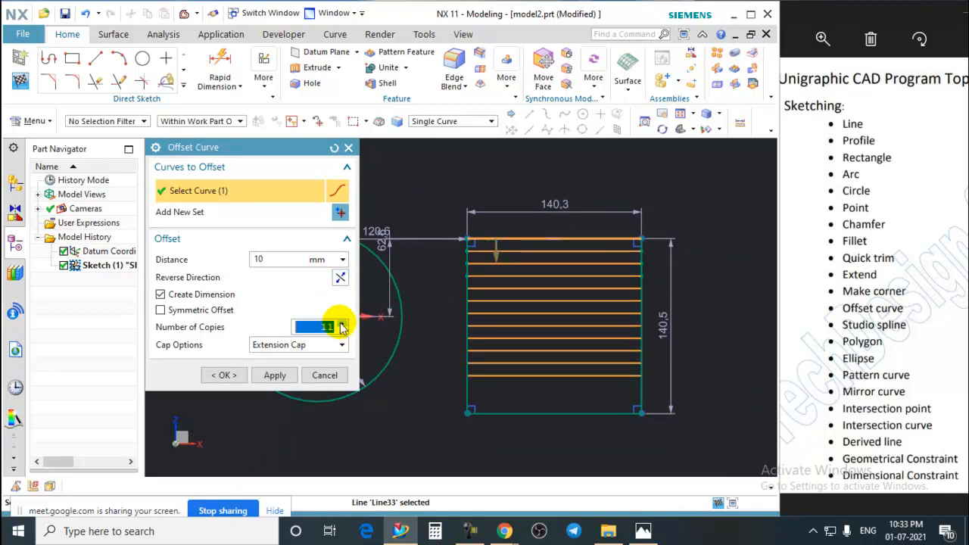
click(342, 331)
click(342, 331)
click(342, 331)
click(342, 331)
click(342, 331)
click(342, 330)
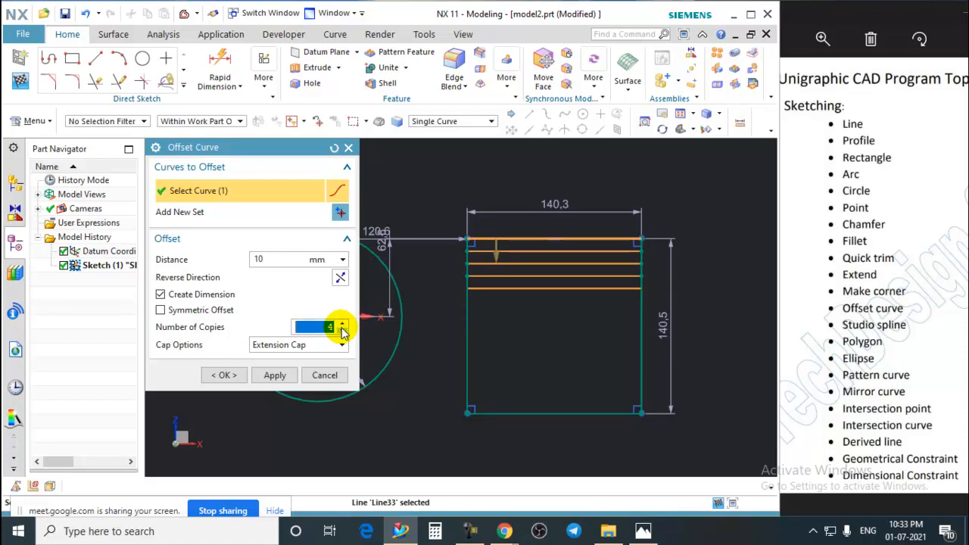
click(342, 331)
scroll(473, 296, down, 1)
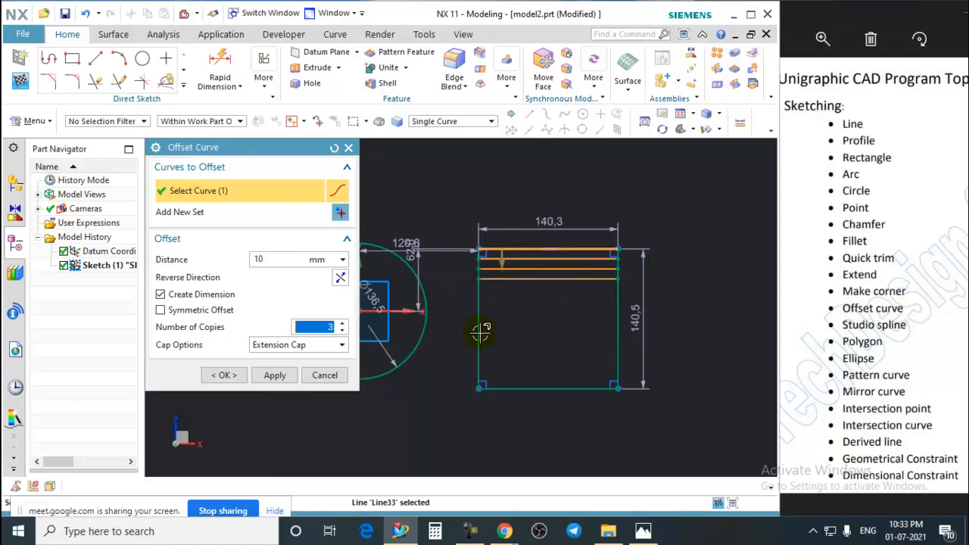
Add the rectangle's other two vertical edges and its lower edge to the offset selection to form closed nested outlines
click(478, 311)
scroll(598, 280, down, 2)
scroll(598, 280, up, 2)
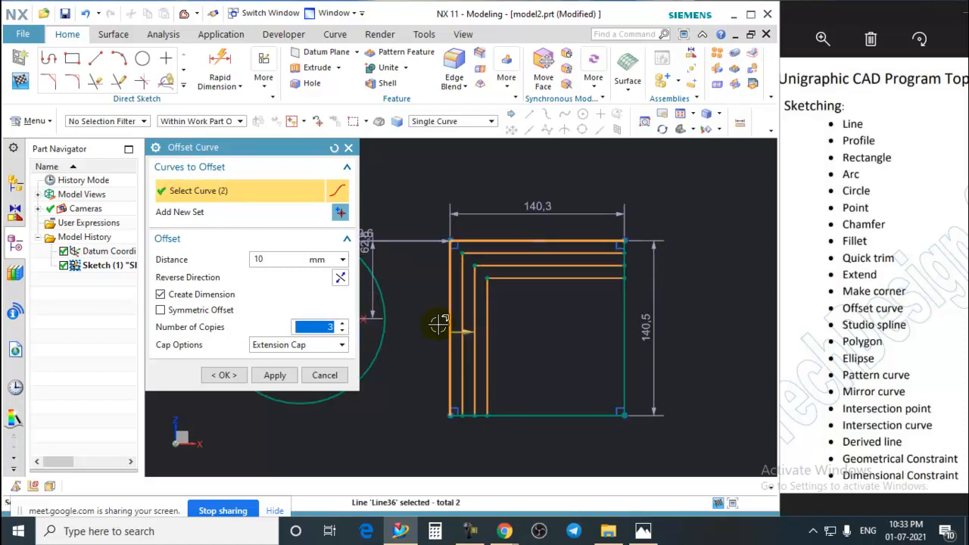
click(625, 324)
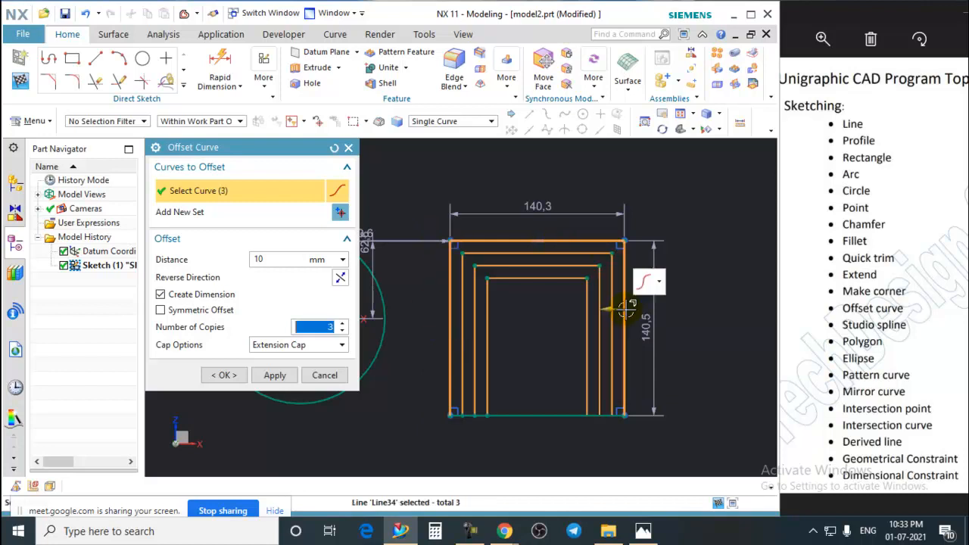
click(522, 418)
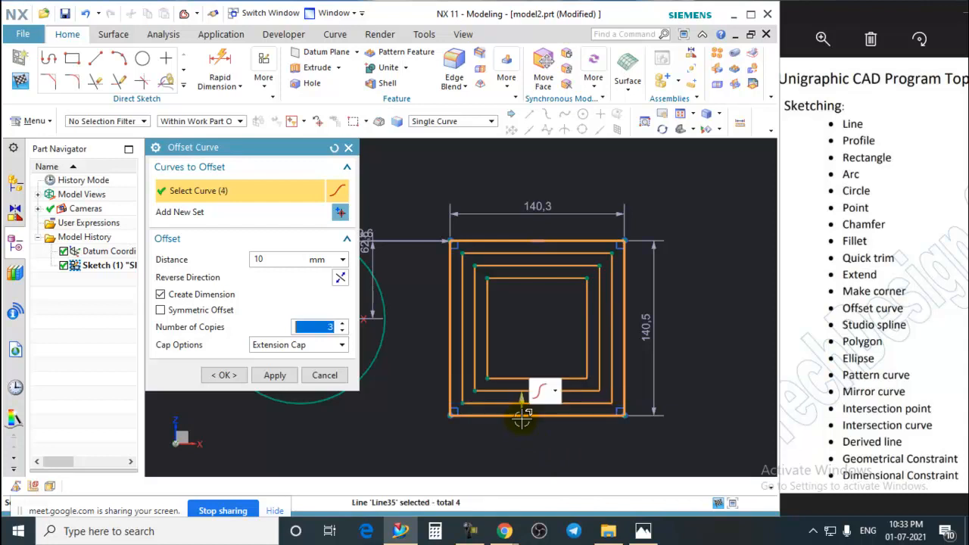
scroll(592, 318, down, 1)
scroll(564, 337, up, 1)
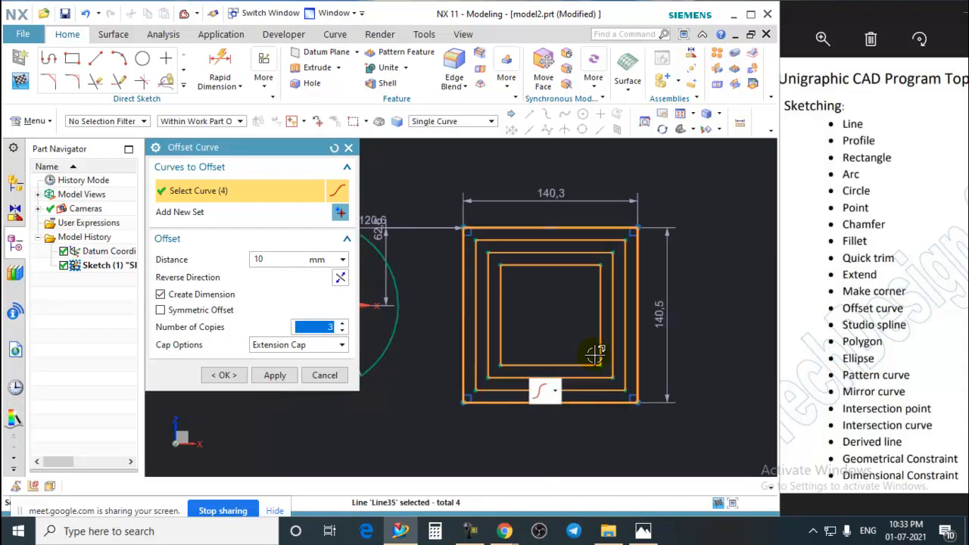
Try the rectangle's offset outward, set the direction back inward, and create the offset outlines
click(340, 277)
click(340, 278)
click(340, 277)
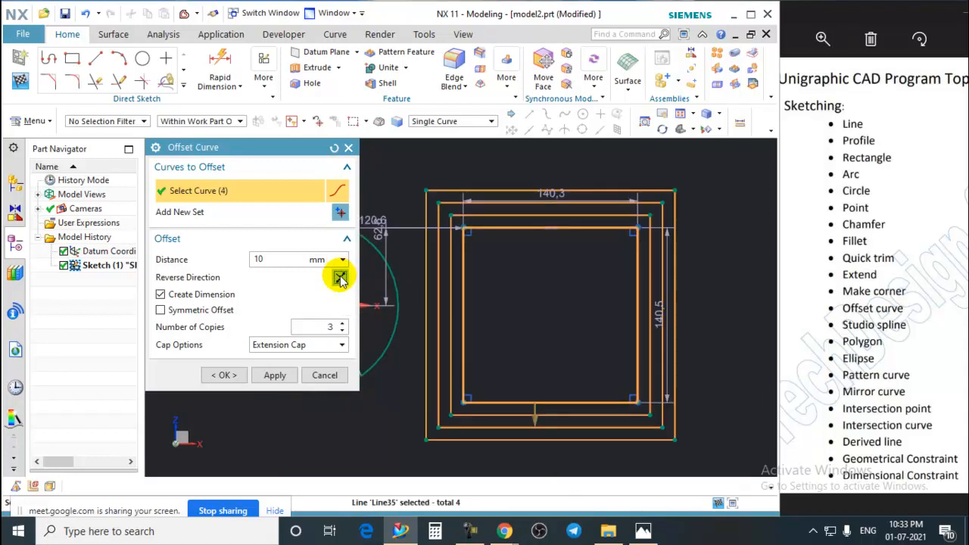
click(336, 274)
click(223, 374)
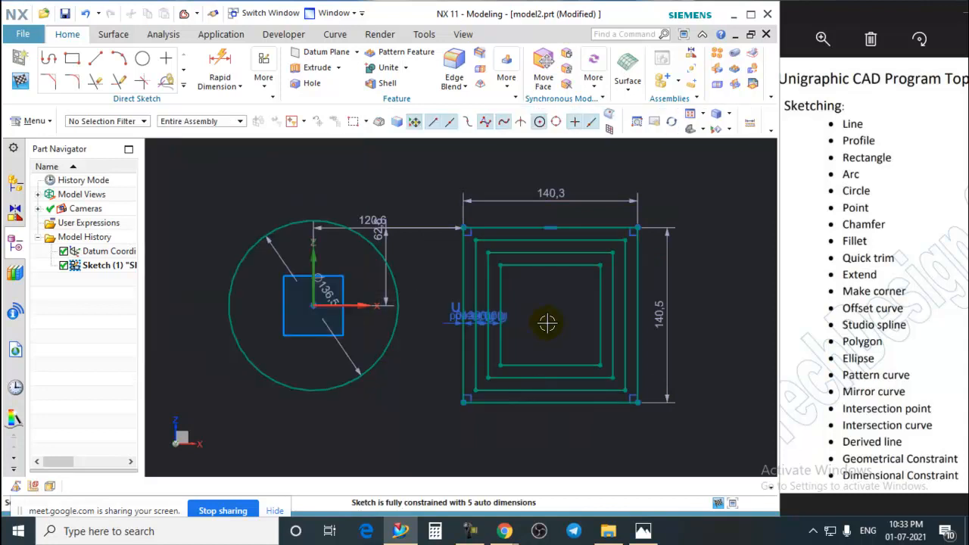
Remove the rectangle, its offset copies and the circle with Quick Trim, leaving the sketch empty
scroll(548, 323, down, 2)
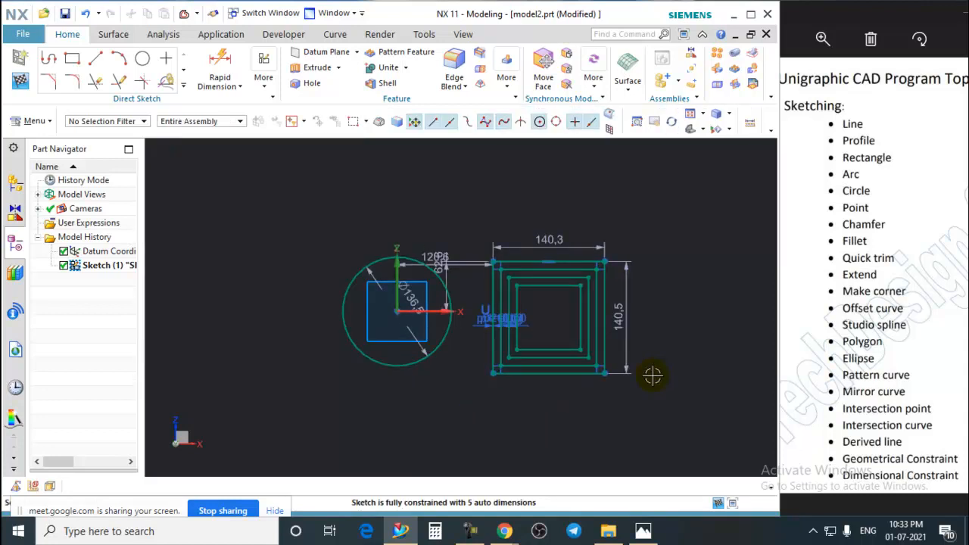
key(t)
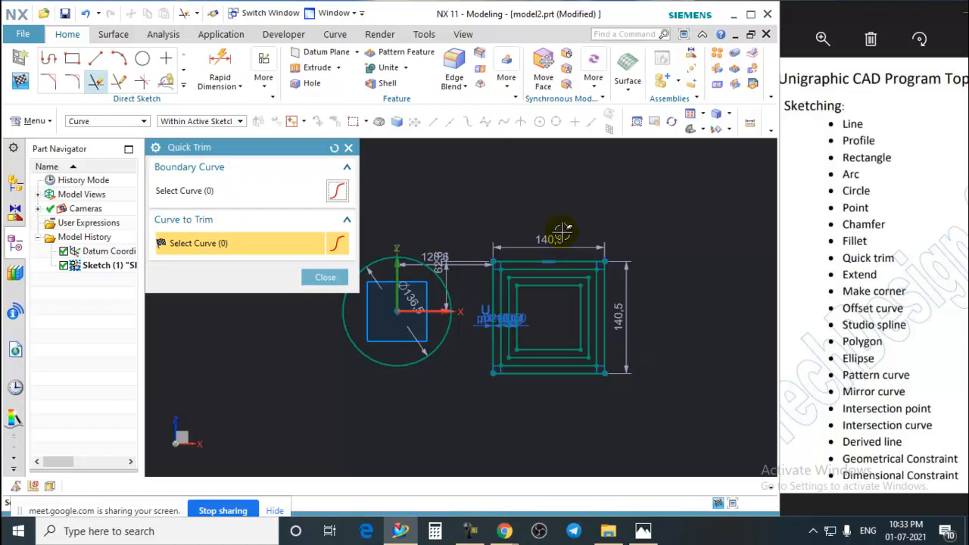
drag(572, 283, 560, 353)
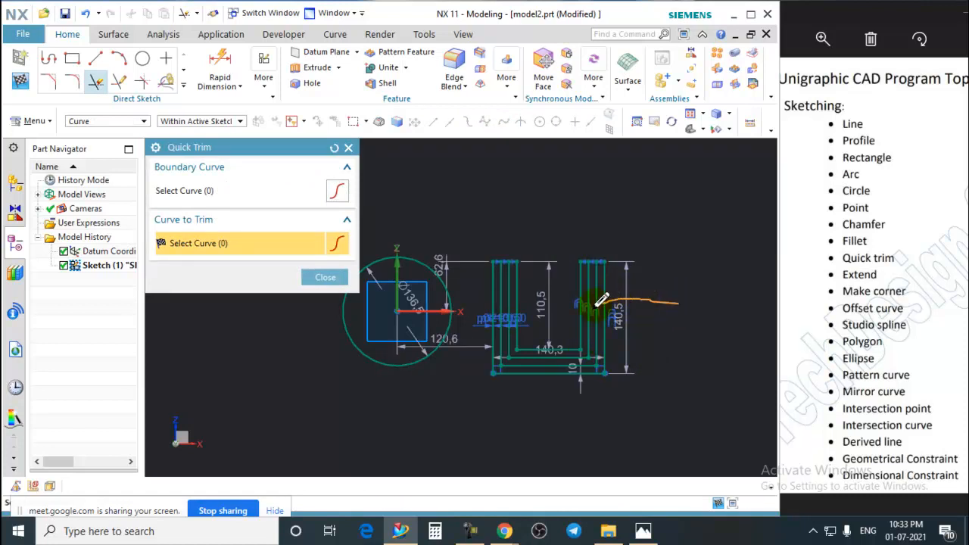
drag(595, 305, 539, 316)
mouse_move(472, 325)
mouse_down()
mouse_move(596, 303)
mouse_move(456, 433)
mouse_up()
drag(308, 433, 379, 323)
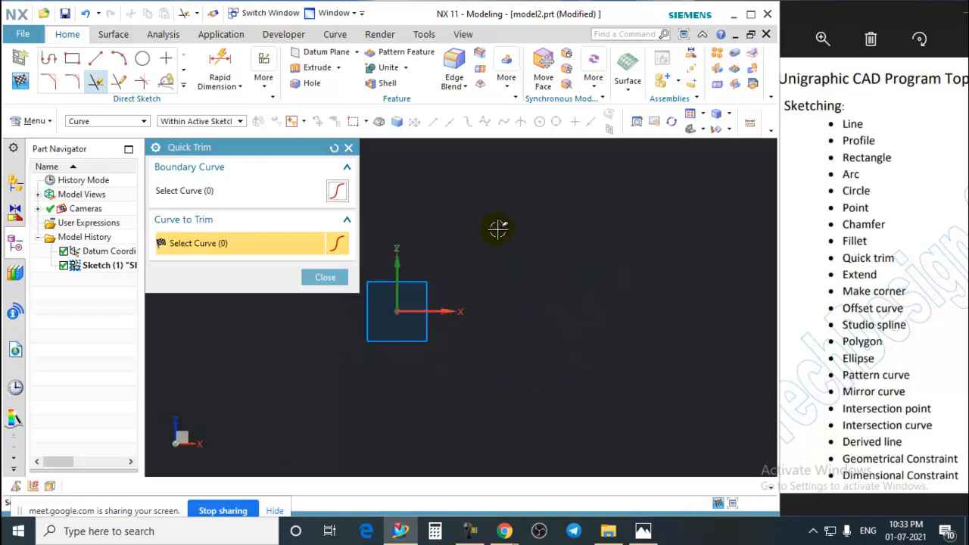
click(338, 277)
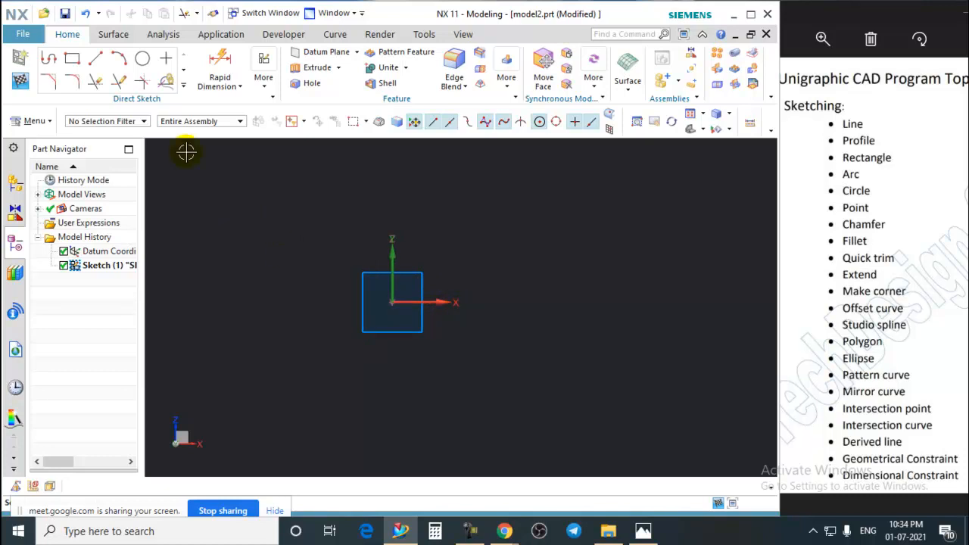
Start a By Poles studio spline and place five poles descending from above the sketch origin toward the positive X side
click(183, 86)
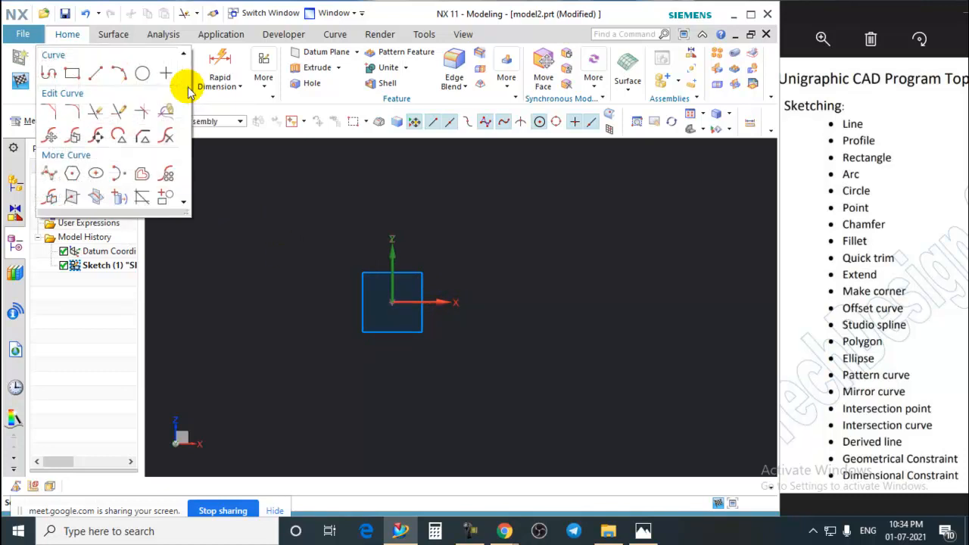
click(50, 175)
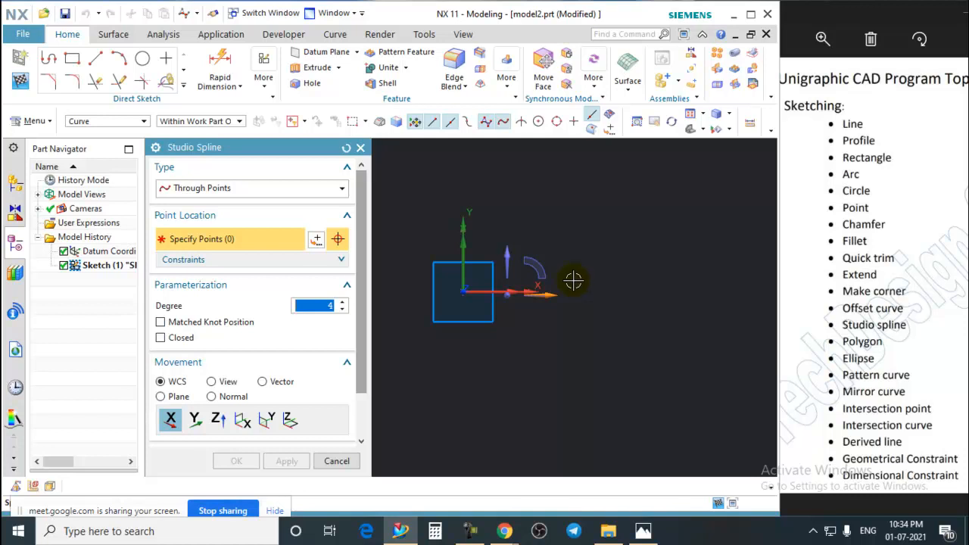
click(216, 189)
click(201, 219)
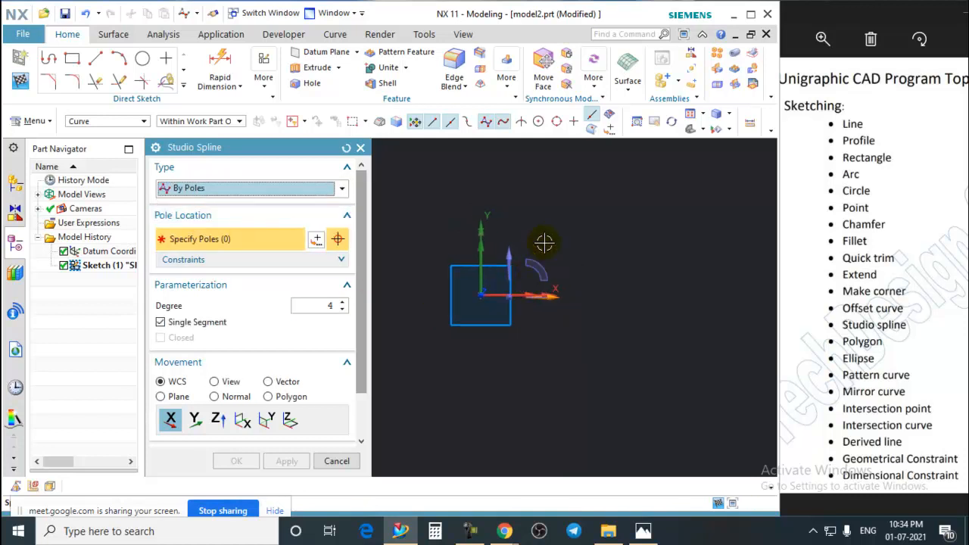
click(499, 221)
click(576, 214)
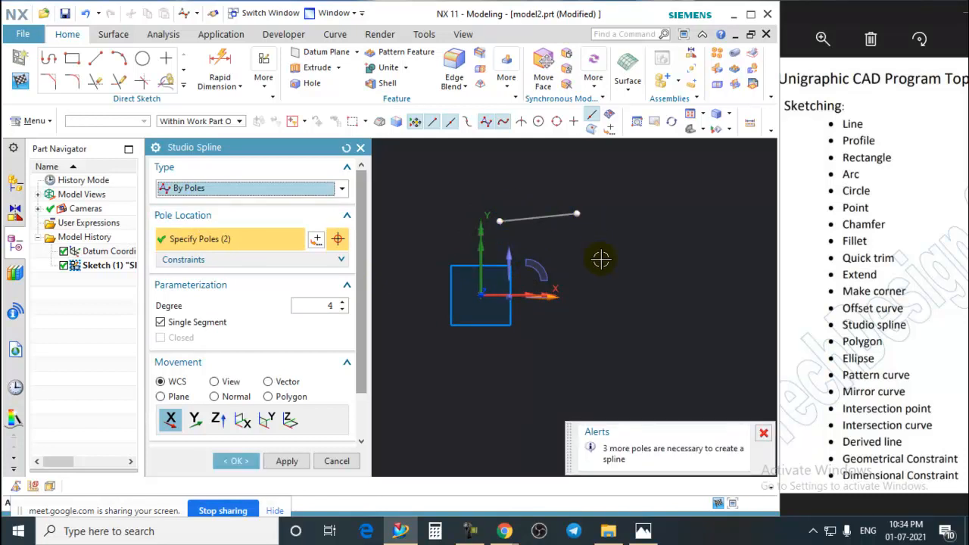
click(671, 289)
click(718, 268)
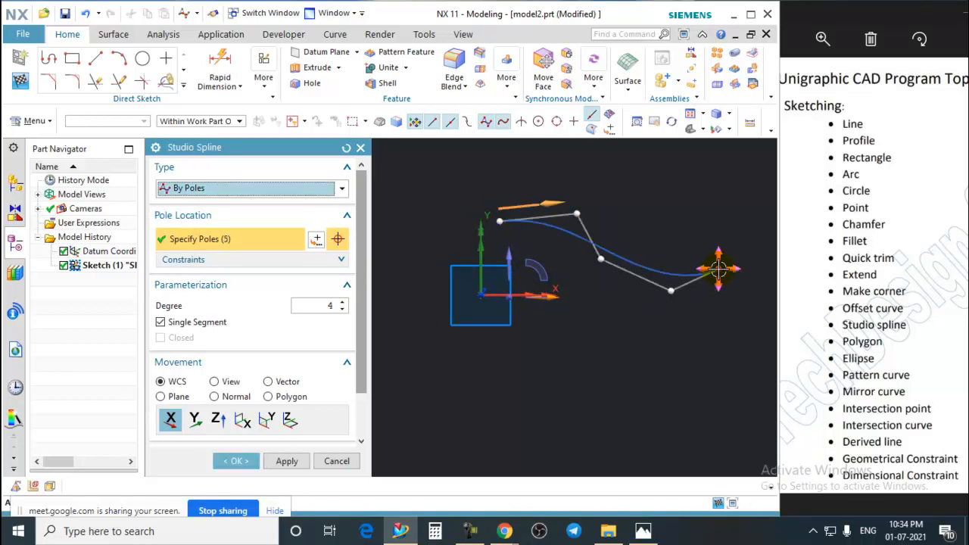
Add a sixth pole beyond the spline's end, farther along the positive X direction
scroll(560, 279, down, 3)
scroll(641, 267, up, 4)
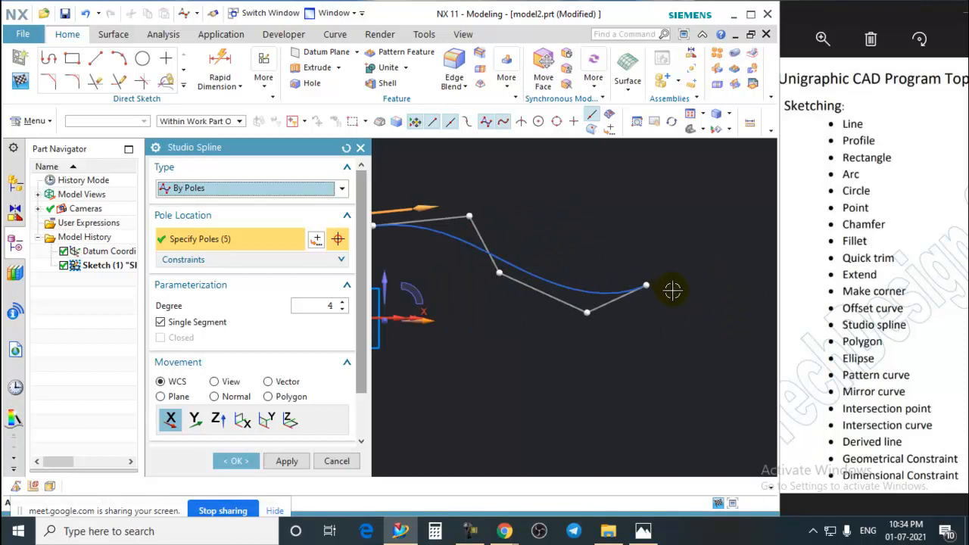
click(704, 279)
scroll(687, 311, down, 2)
scroll(546, 309, up, 1)
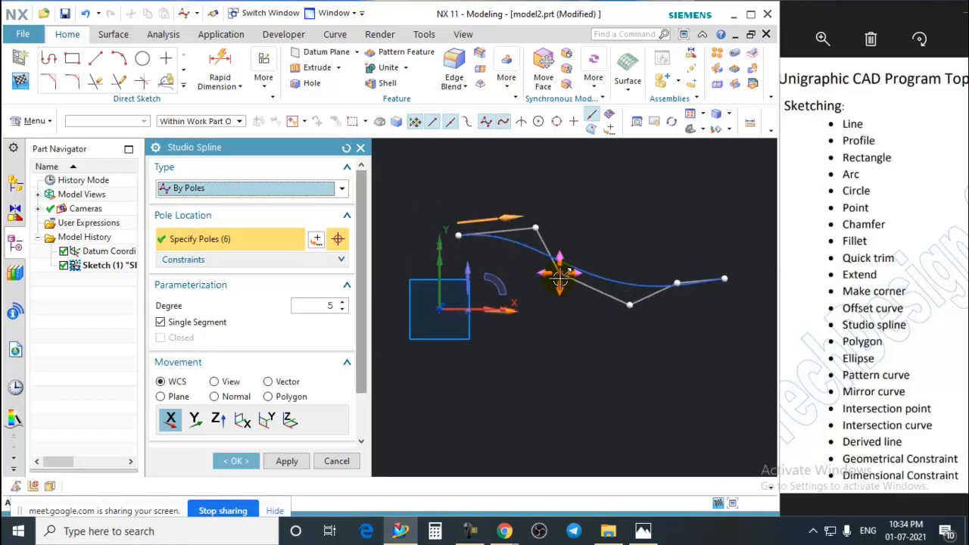
Move the spline's third pole toward the origin along X and down along Y
drag(560, 280, 534, 320)
click(629, 296)
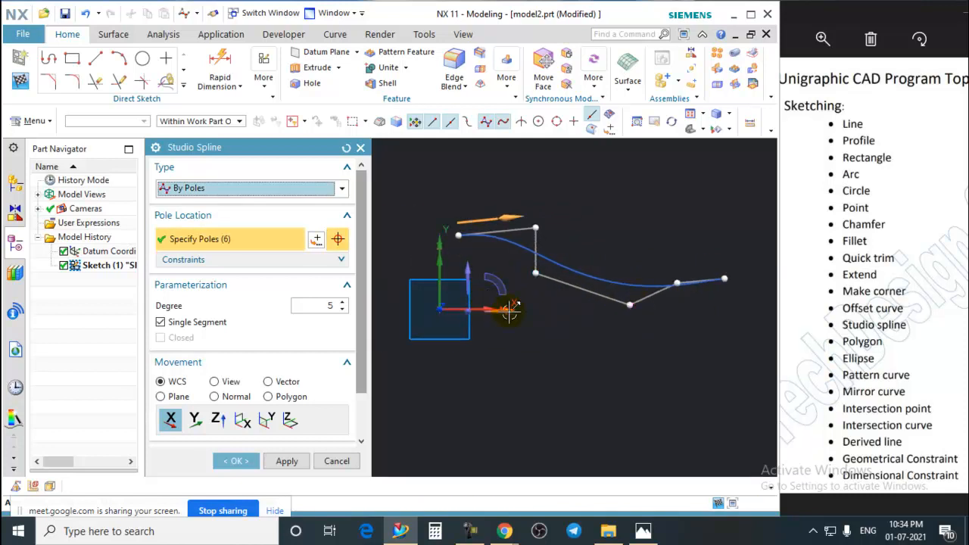
click(465, 278)
drag(528, 274, 535, 316)
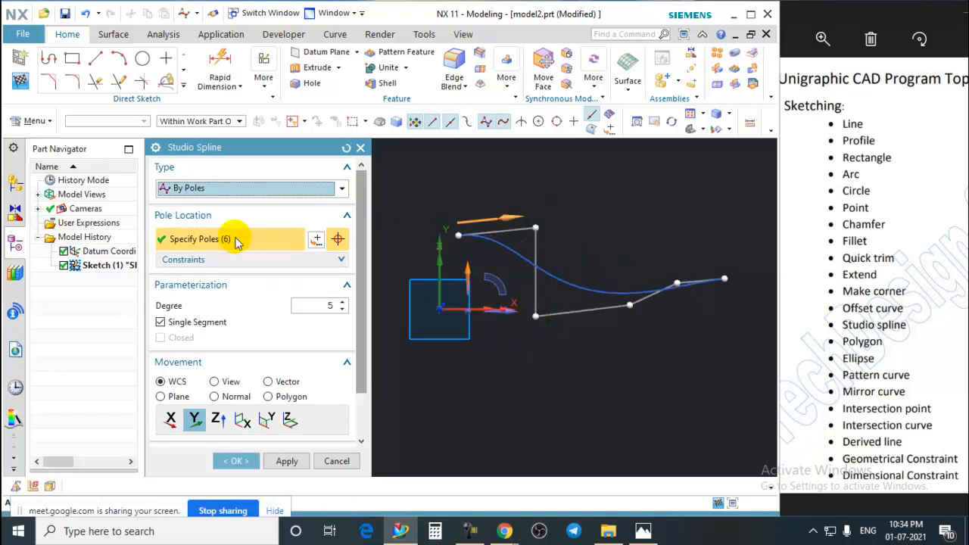
Change the spline type to Through Points and move its second point upward along Y
click(223, 190)
click(201, 205)
scroll(516, 252, up, 3)
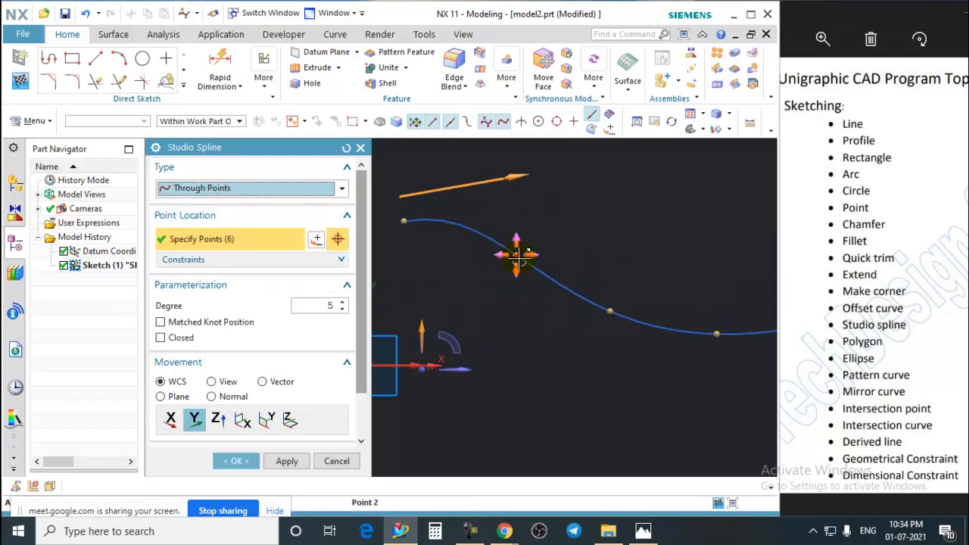
drag(515, 255, 508, 231)
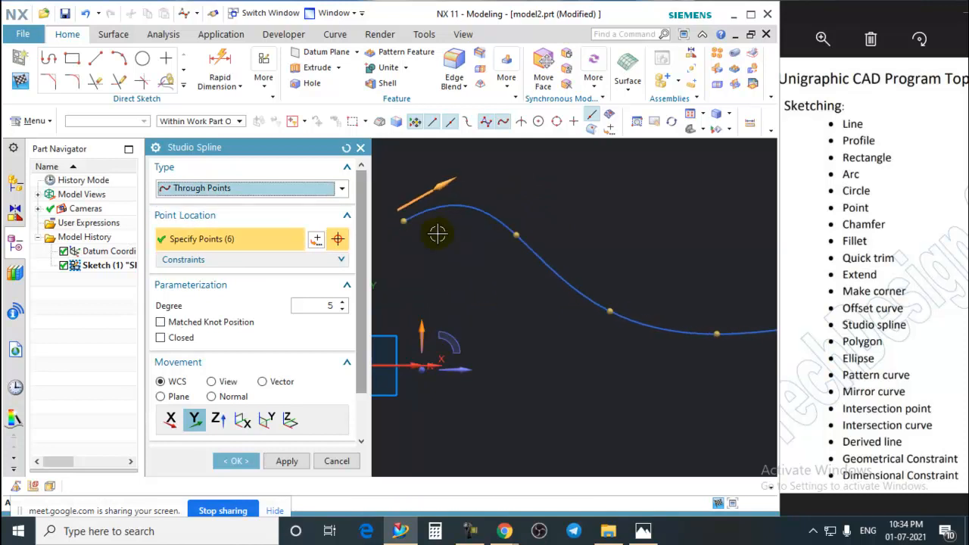
Move the spline's third point upward along Y and set the point movement to the WCS Z axis
scroll(436, 234, down, 3)
scroll(514, 263, up, 2)
drag(536, 280, 583, 275)
scroll(494, 254, down, 2)
middle_drag(583, 275, 483, 333)
click(449, 303)
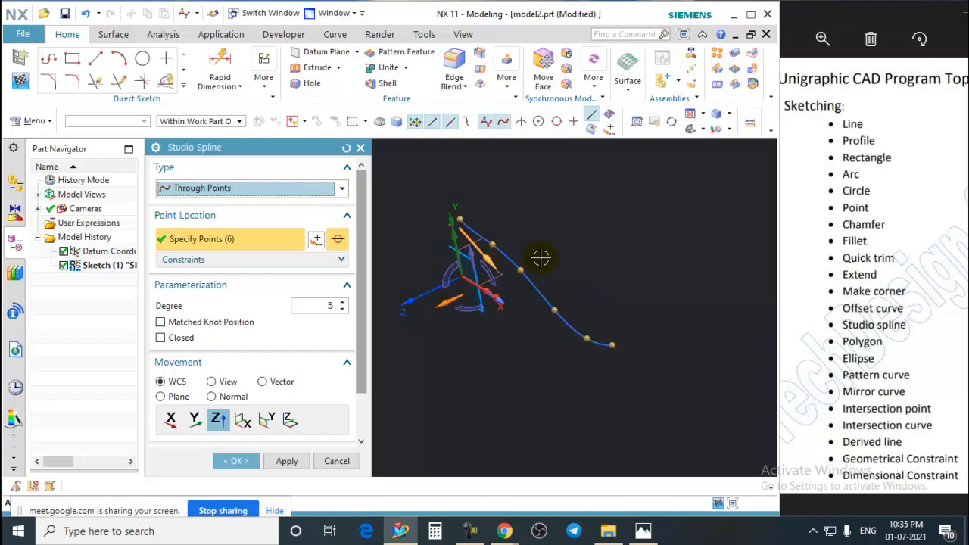
scroll(566, 279, up, 4)
scroll(545, 326, down, 2)
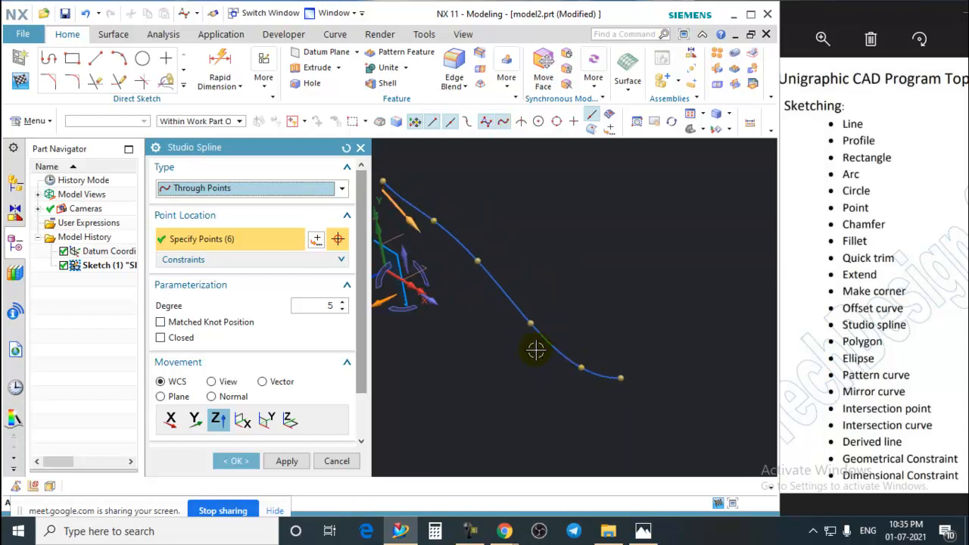
mouse_move(535, 350)
middle_down()
mouse_move(577, 335)
mouse_move(592, 308)
mouse_move(564, 322)
mouse_move(526, 321)
middle_up()
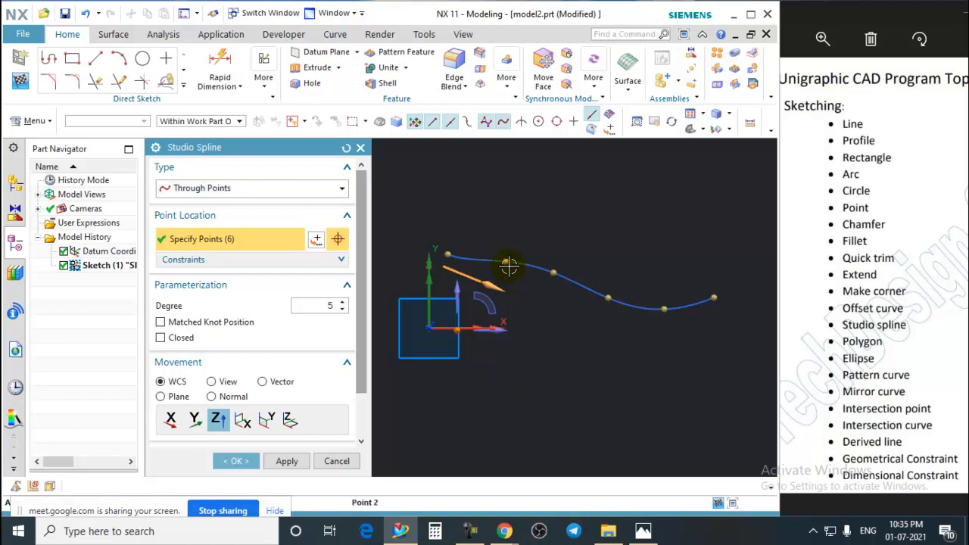
Move the third point along positive X and the second point upward along Y, constraining each movement to its axis
click(498, 333)
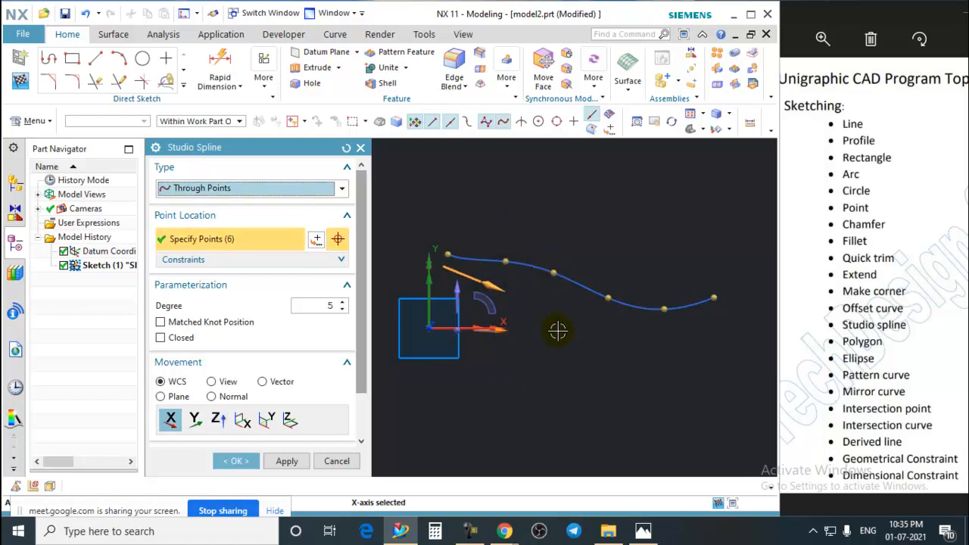
drag(553, 273, 575, 277)
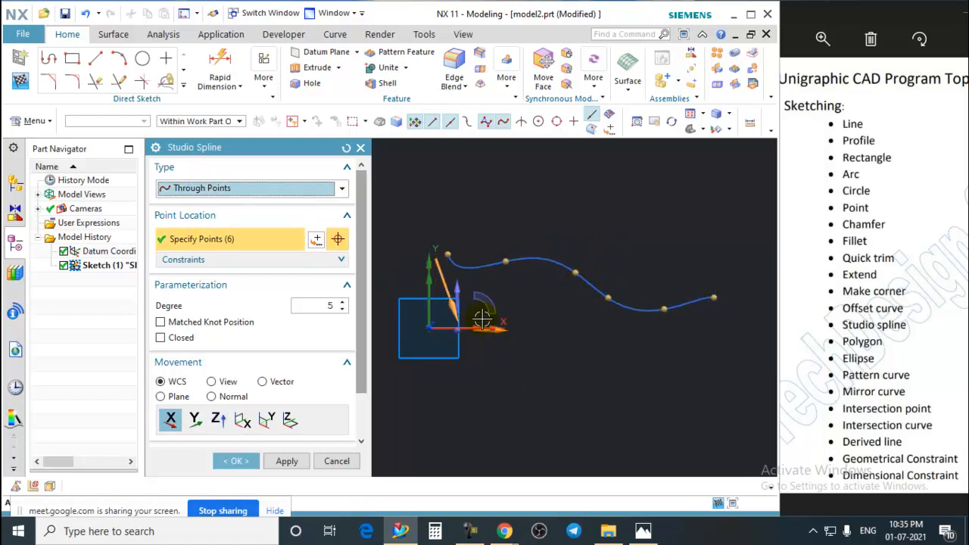
click(455, 294)
mouse_move(505, 261)
mouse_down()
mouse_move(501, 232)
mouse_move(515, 268)
mouse_move(515, 249)
mouse_up()
click(596, 301)
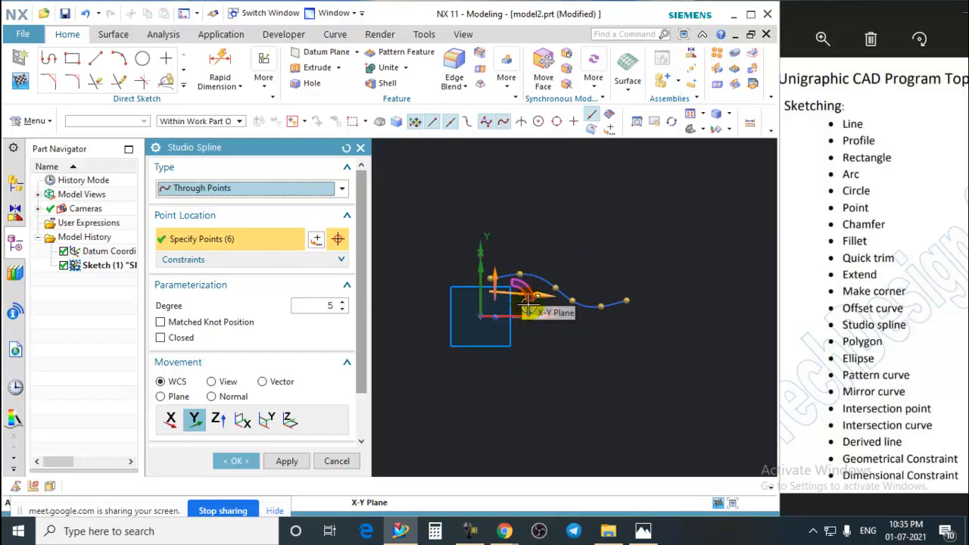
click(571, 302)
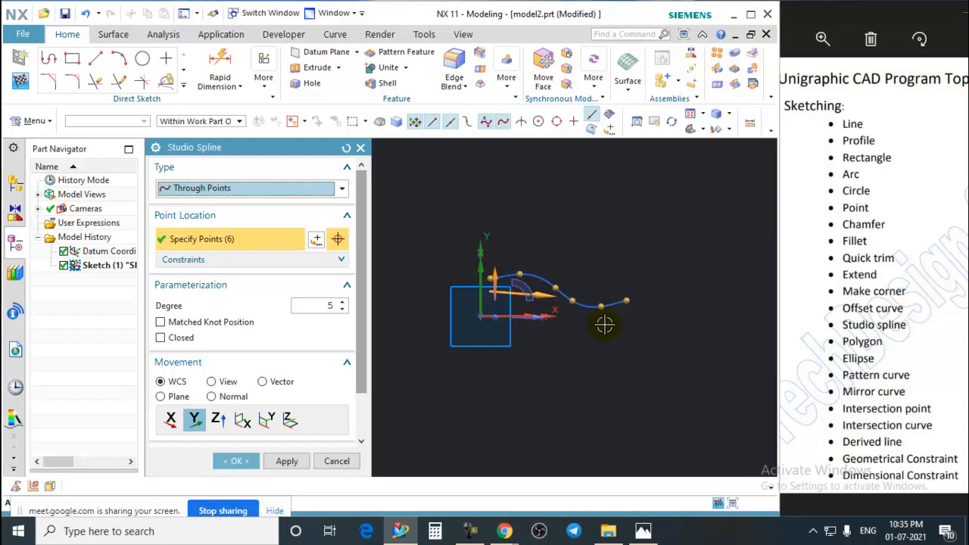
Switch the spline type back to By Poles and move its fourth pole up and back down along Y
click(193, 188)
click(199, 219)
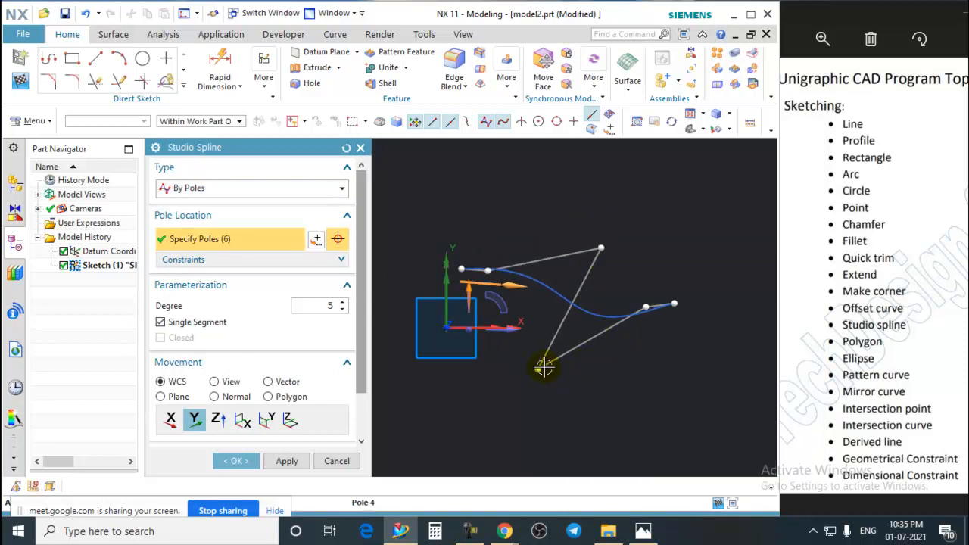
drag(539, 369, 583, 341)
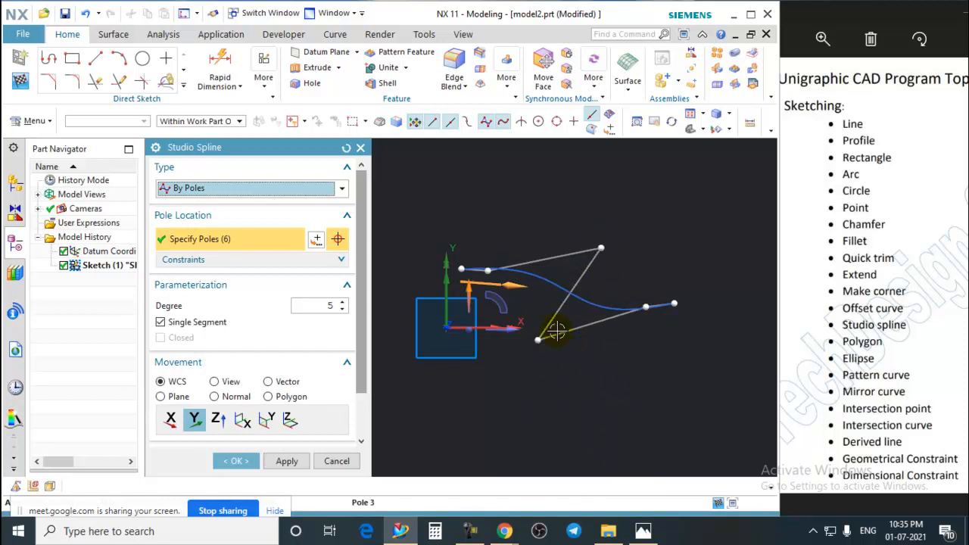
scroll(558, 318, up, 3)
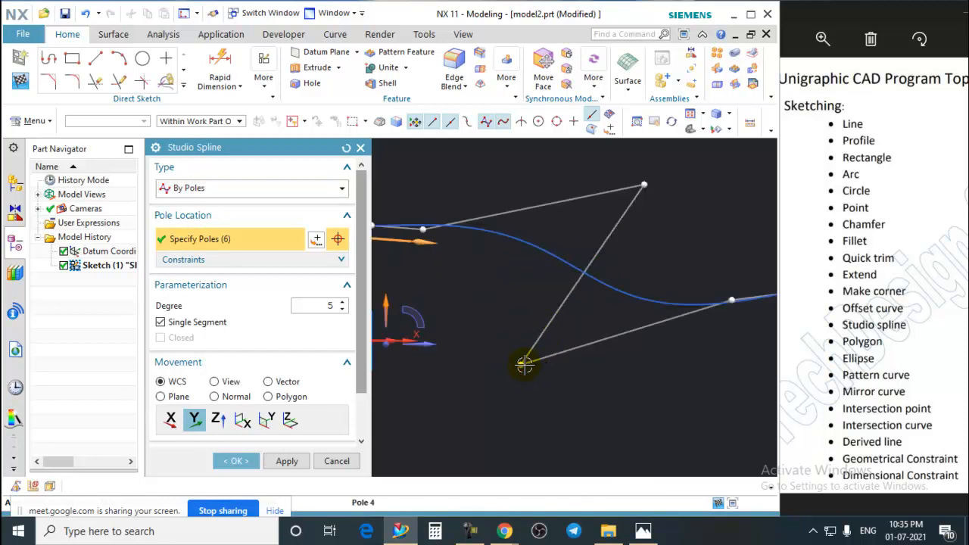
mouse_move(525, 363)
mouse_down()
mouse_move(526, 340)
mouse_move(528, 410)
mouse_up()
scroll(590, 303, down, 3)
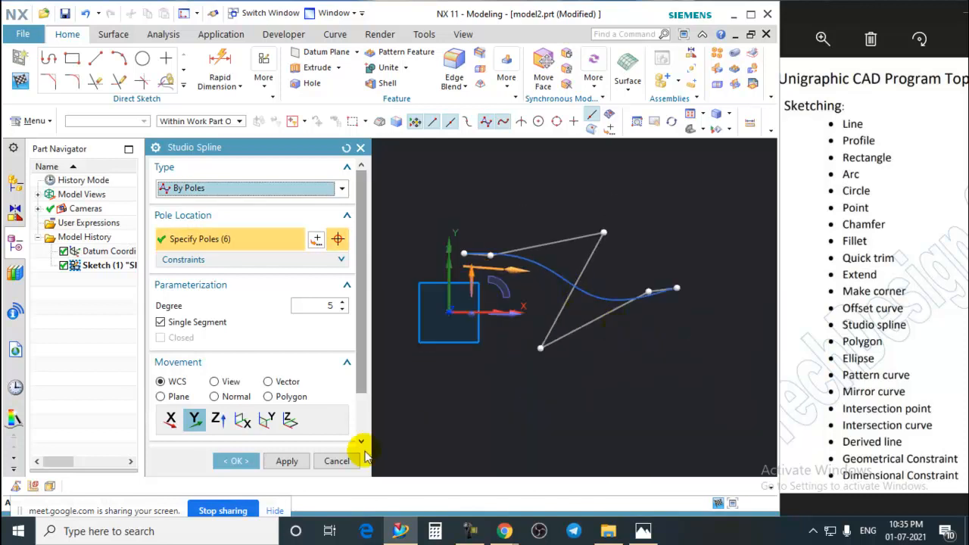
Create the six-pole spline in the sketch and delete it to clear the sketch
click(236, 461)
click(236, 464)
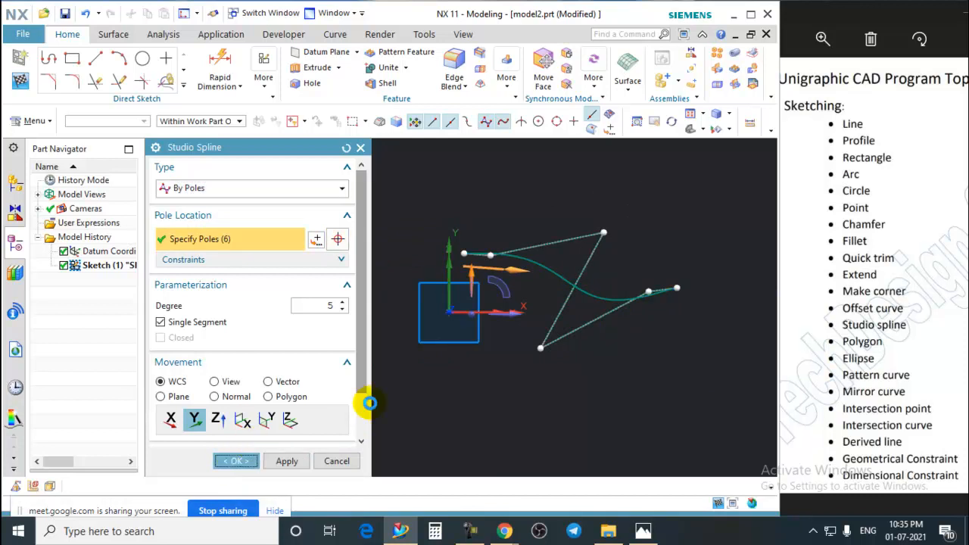
scroll(536, 280, up, 1)
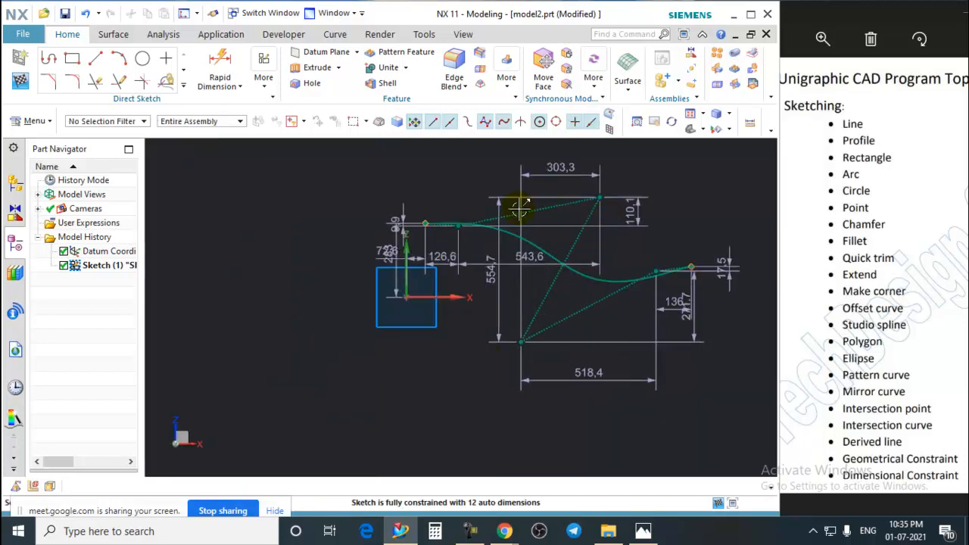
scroll(517, 209, up, 2)
scroll(409, 267, down, 1)
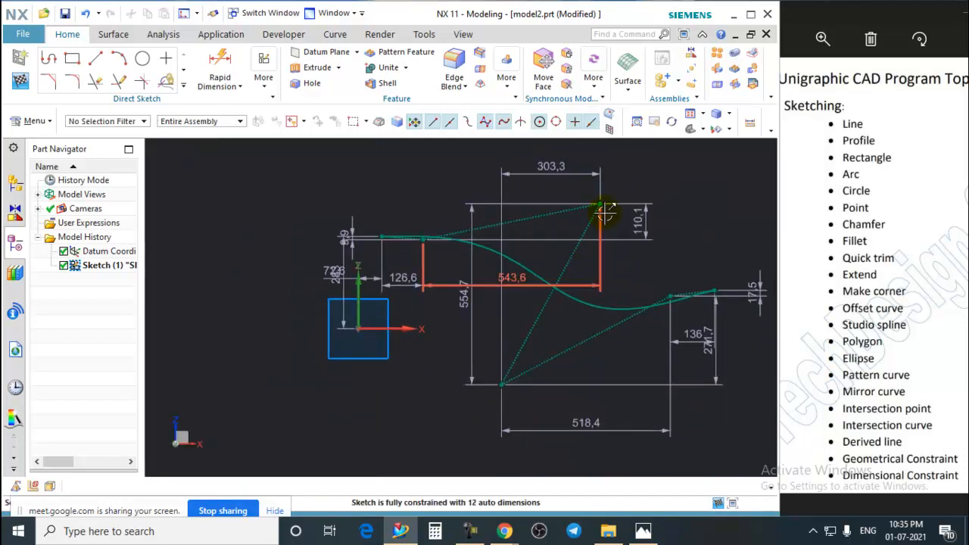
scroll(551, 305, down, 1)
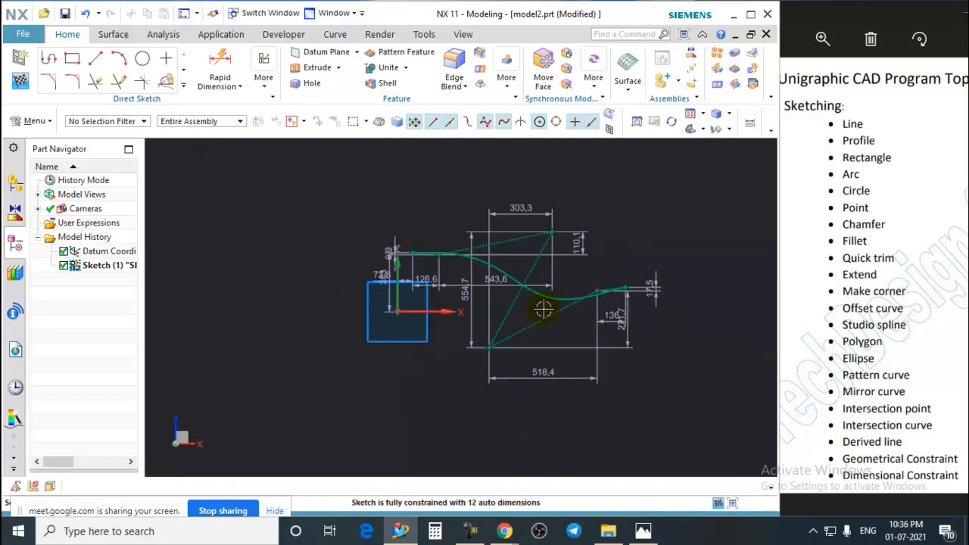
scroll(511, 246, up, 3)
click(512, 247)
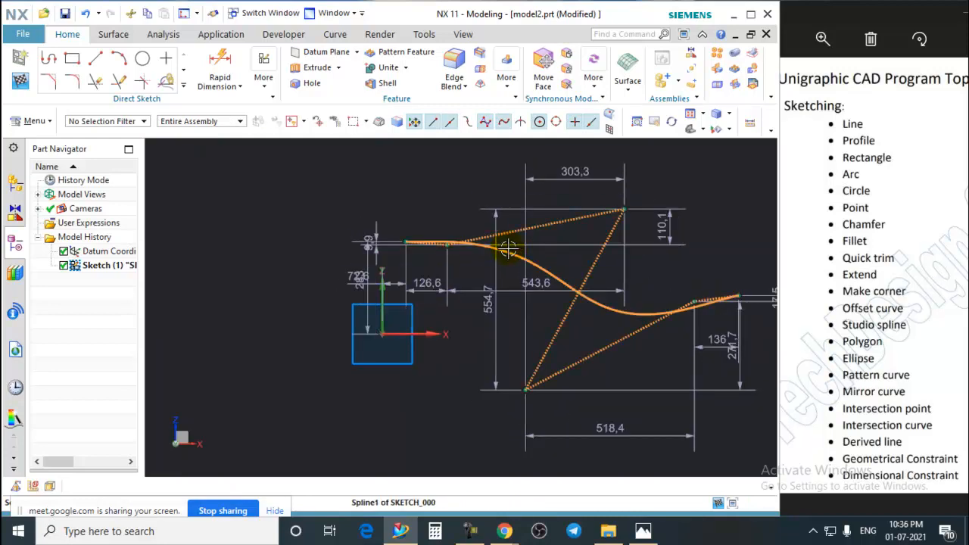
key(Delete)
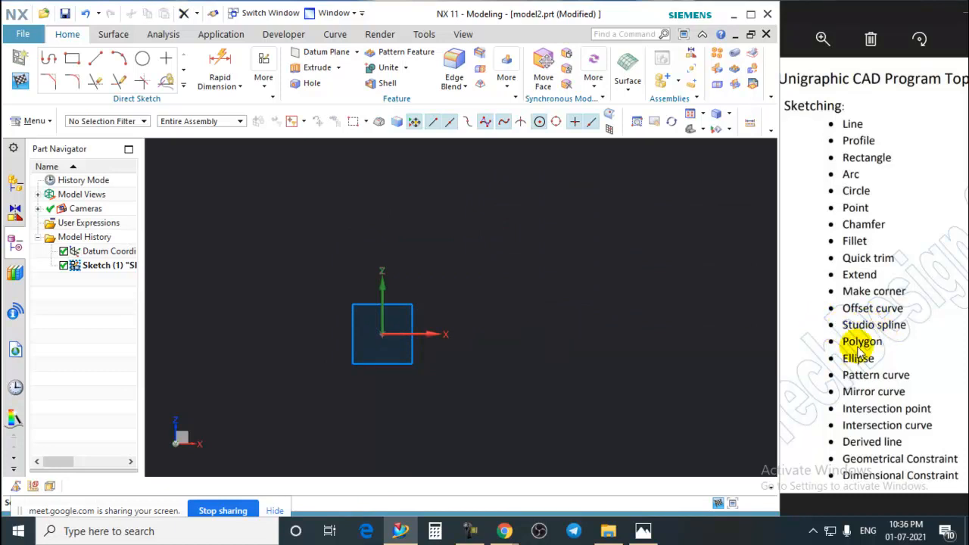
Start a six-sided polygon sized by Circumscribed Radius, with its center at the sketch origin
click(183, 85)
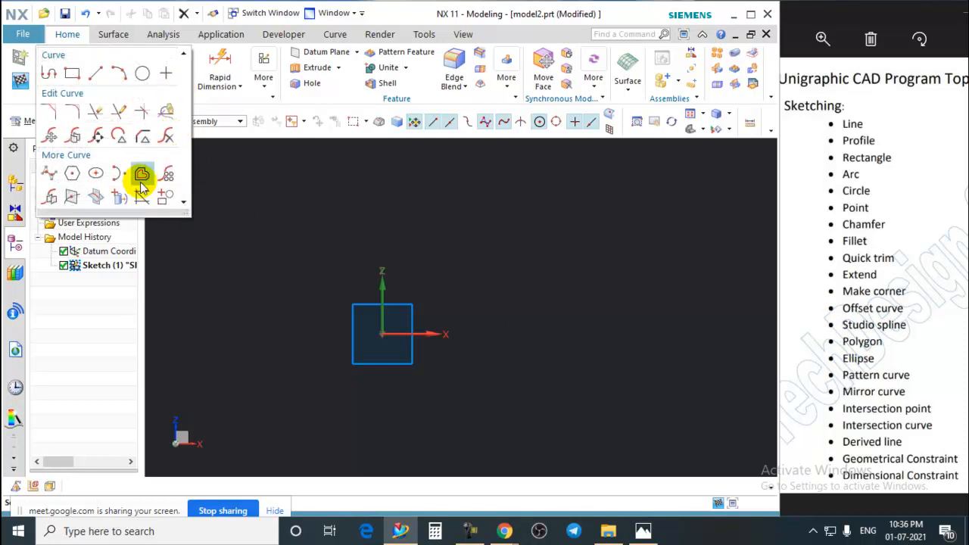
click(72, 173)
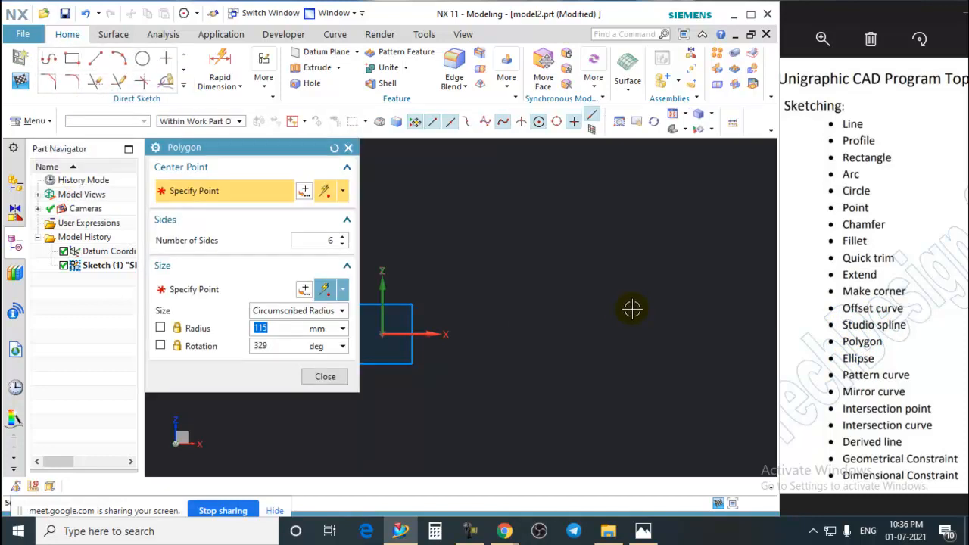
shift+middle_drag(629, 312, 645, 311)
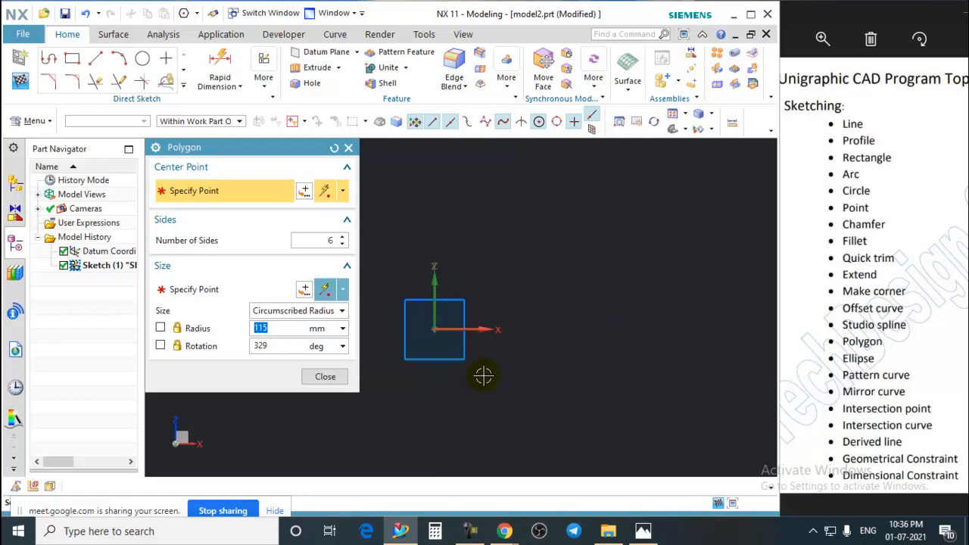
click(436, 330)
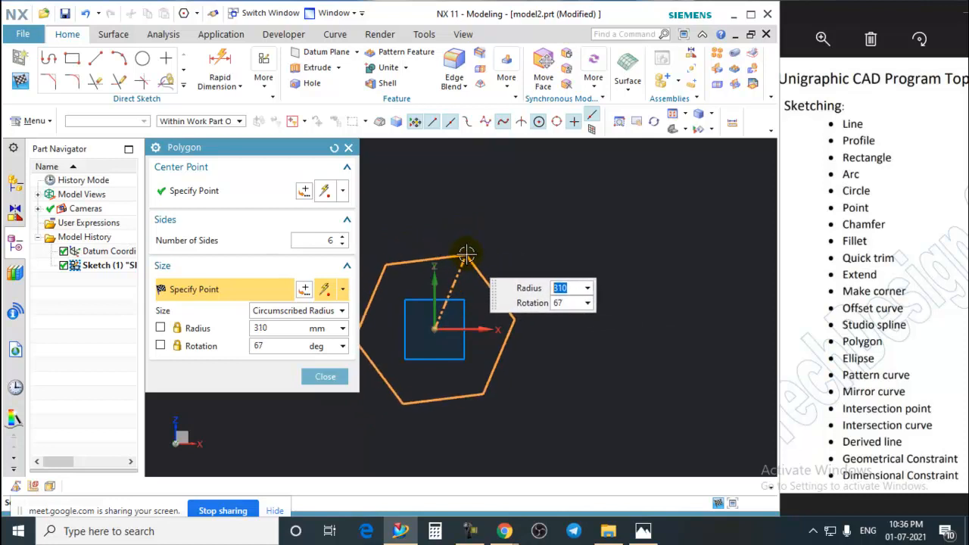
Raise the polygon's number of sides to 7 and reduce it to 3
click(342, 237)
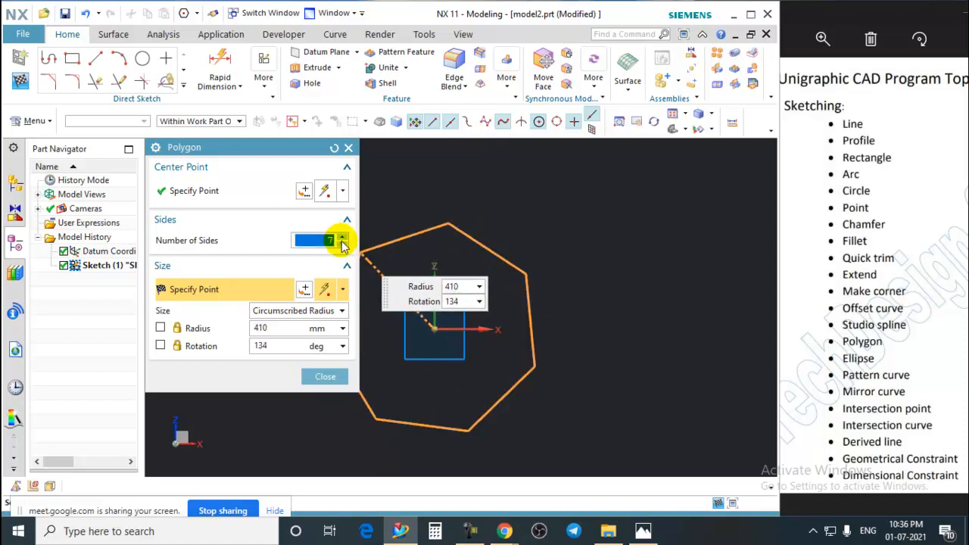
click(341, 244)
click(341, 244)
click(342, 243)
click(341, 244)
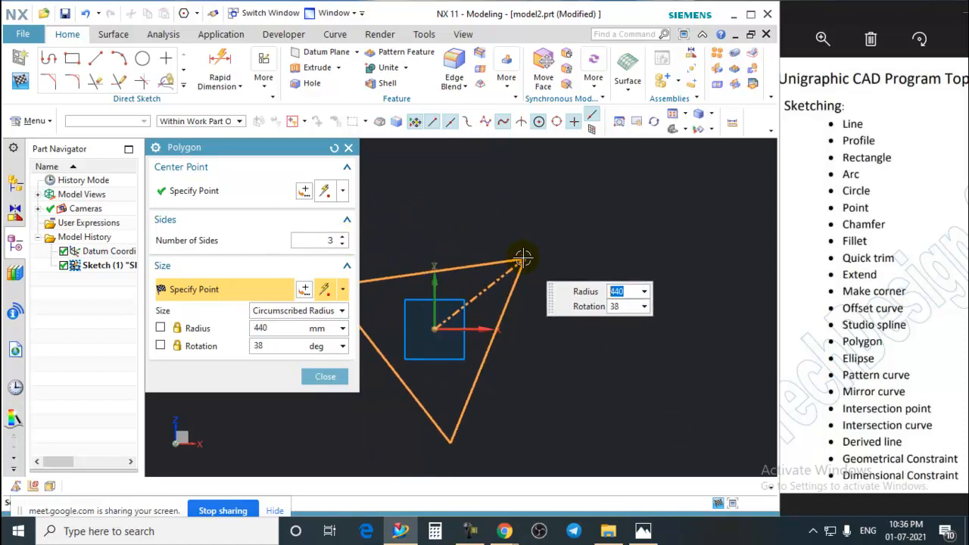
Increase the polygon's number of sides step by step from a square through 8 up to 19
click(342, 236)
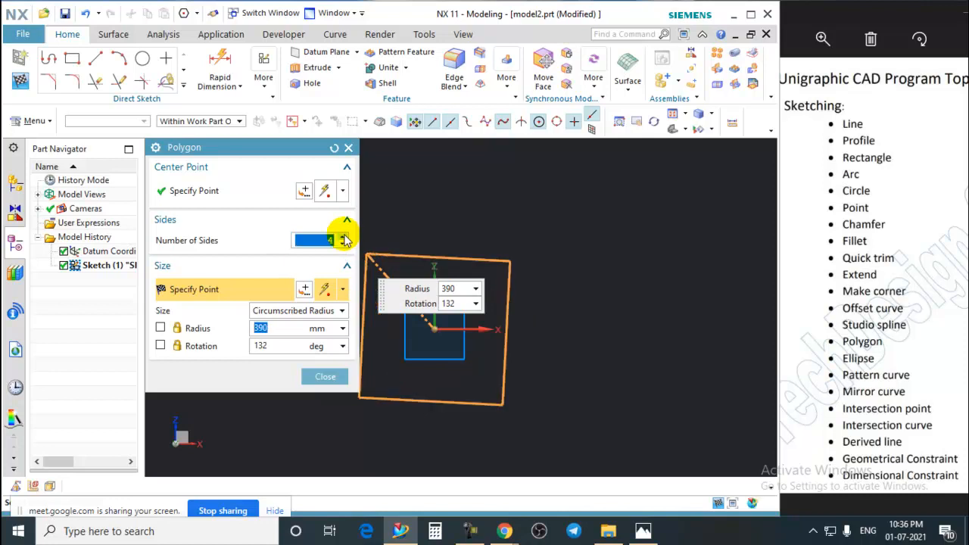
click(343, 237)
click(343, 237)
click(343, 237)
click(343, 237)
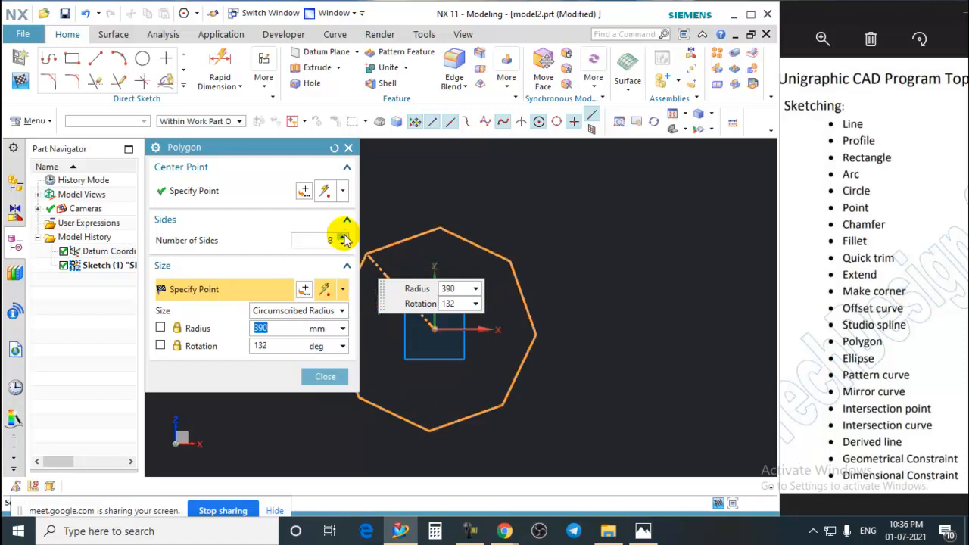
drag(343, 239, 343, 239)
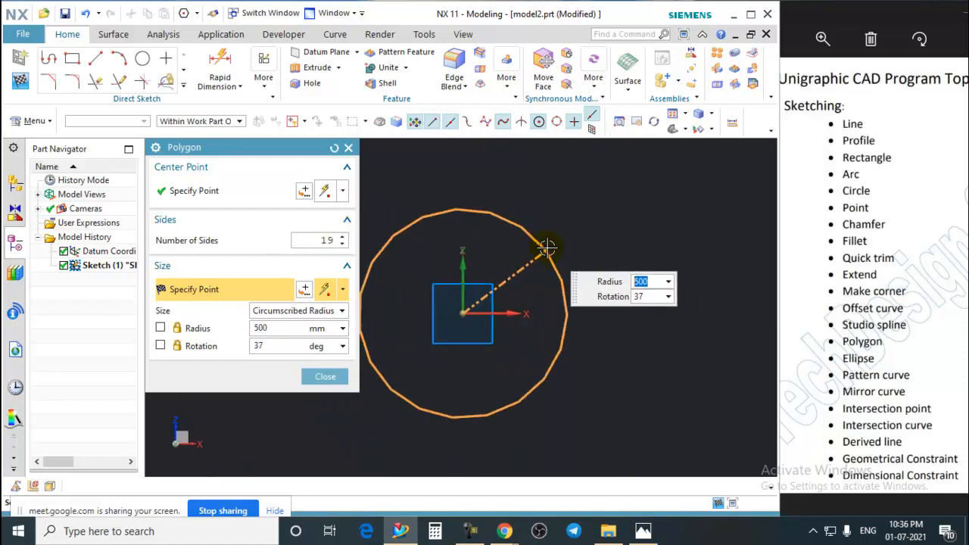
Raise the polygon's number of sides through 22 up to 29
click(343, 239)
click(343, 238)
click(343, 239)
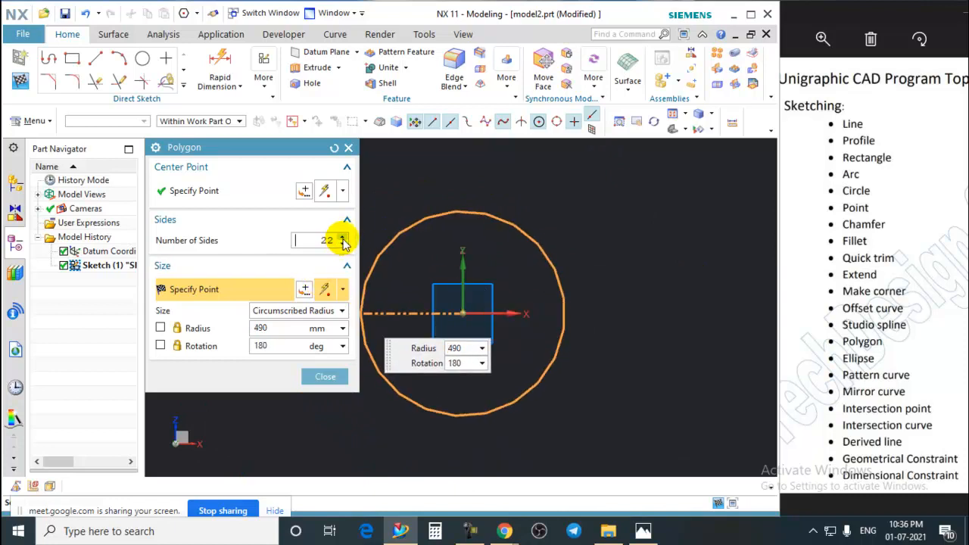
click(343, 238)
click(343, 238)
click(343, 238)
click(343, 239)
click(343, 239)
click(343, 238)
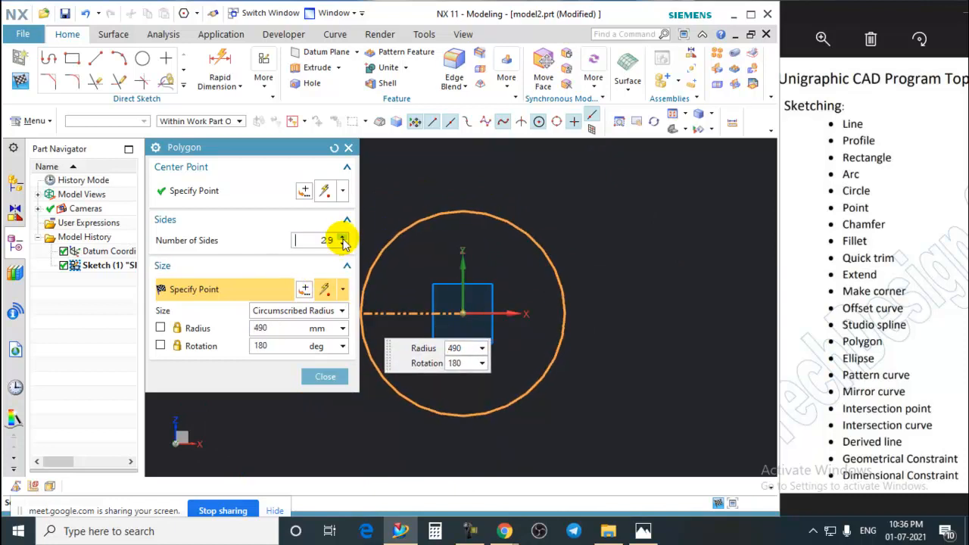
click(343, 239)
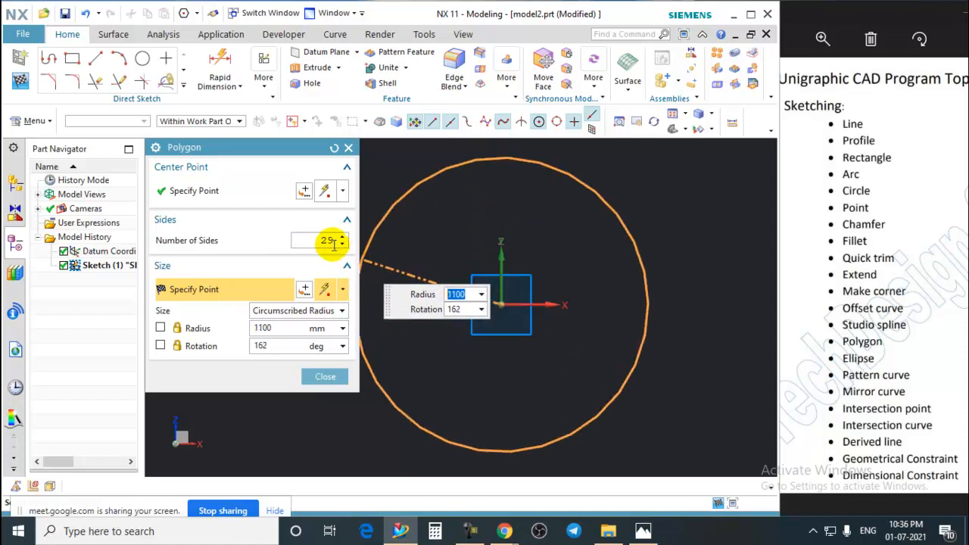
Set the polygon's number of sides to 5
double_click(310, 240)
text(5)
key(Return)
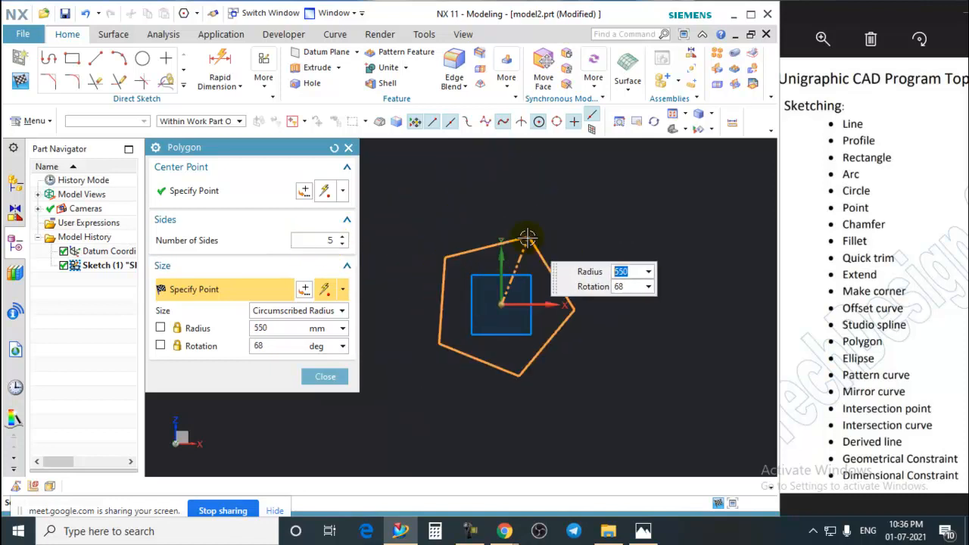
Switch the pentagon's size method to Inscribed Radius and back to Circumscribed Radius, comparing how it attaches to a side or a corner
click(295, 313)
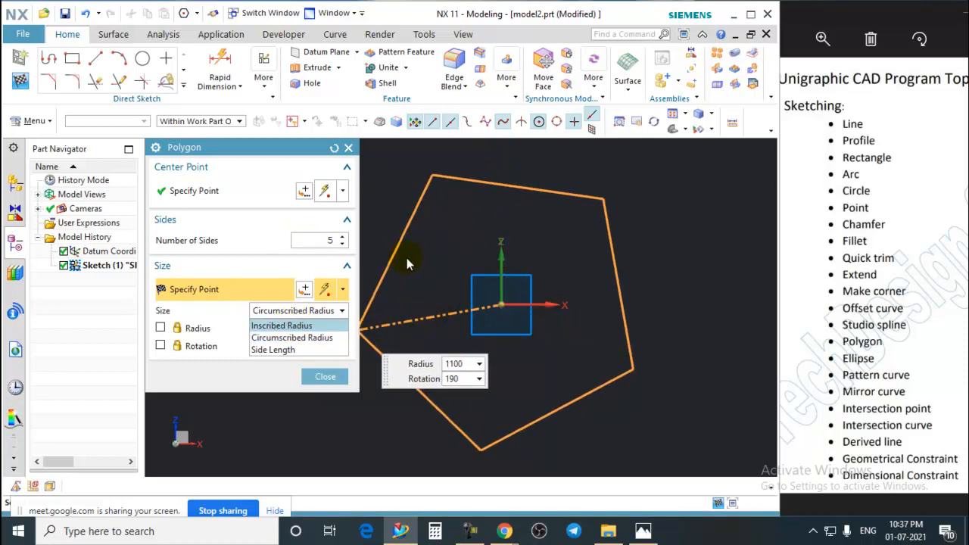
click(318, 326)
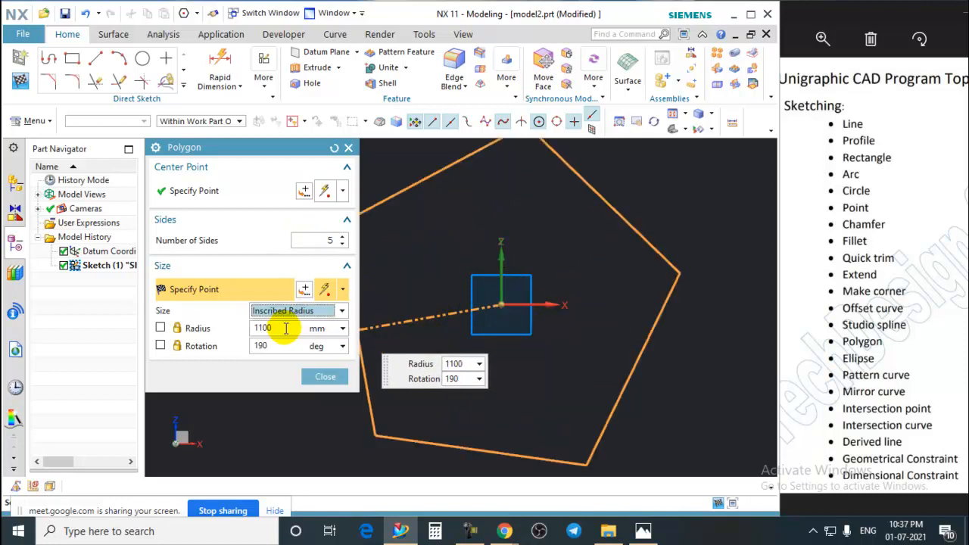
scroll(468, 281, up, 4)
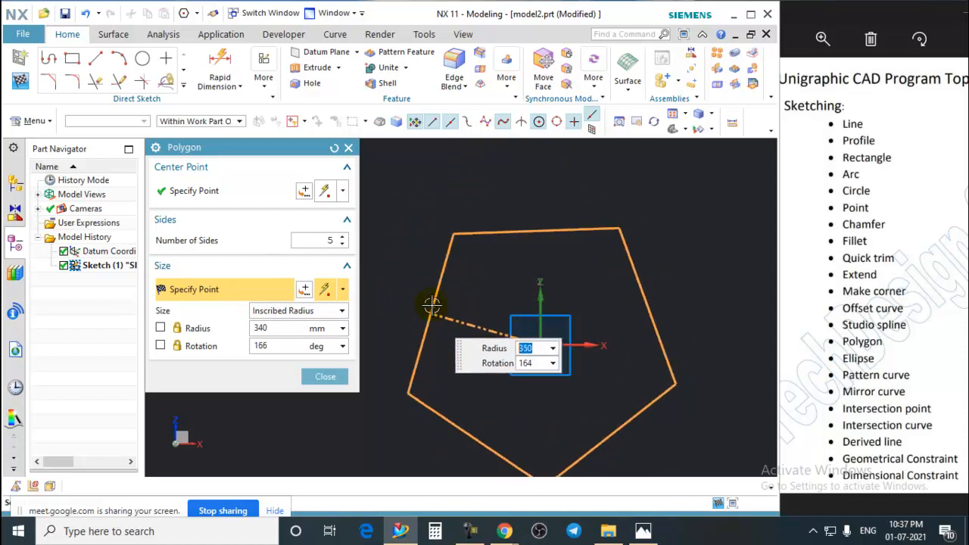
click(320, 311)
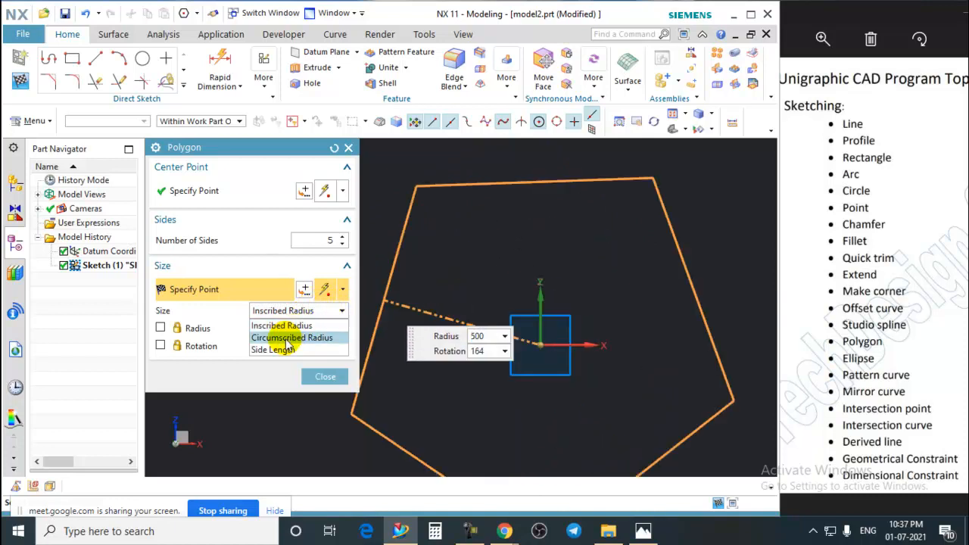
click(286, 338)
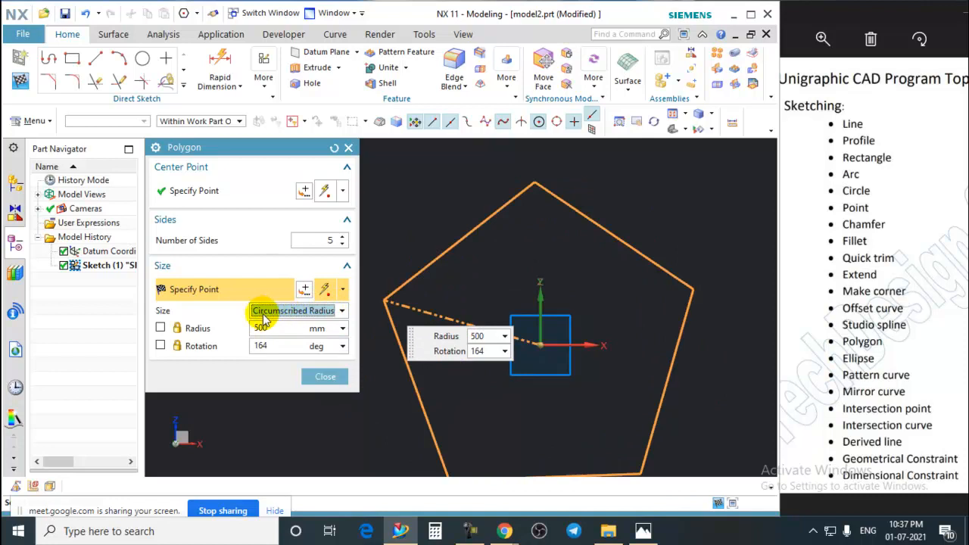
scroll(397, 302, up, 1)
scroll(395, 302, up, 2)
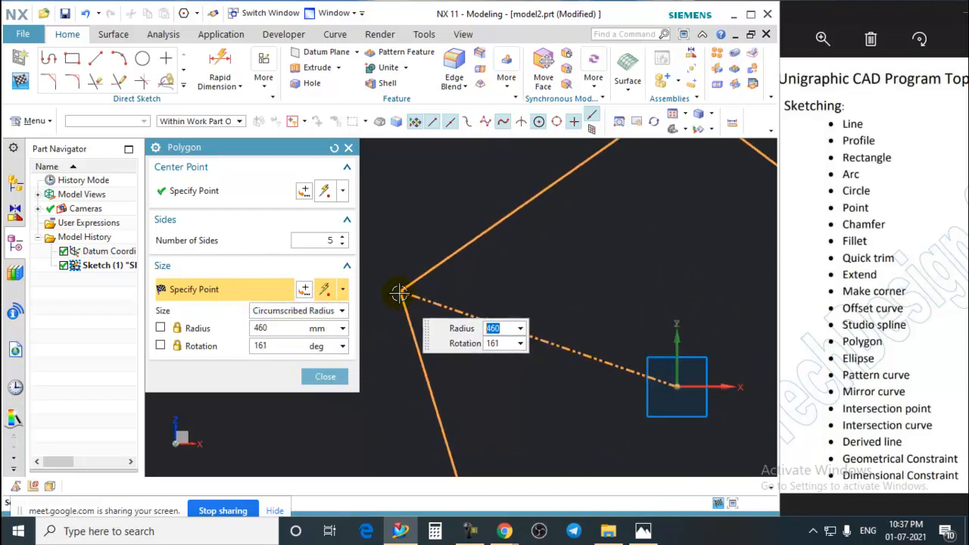
scroll(388, 300, down, 2)
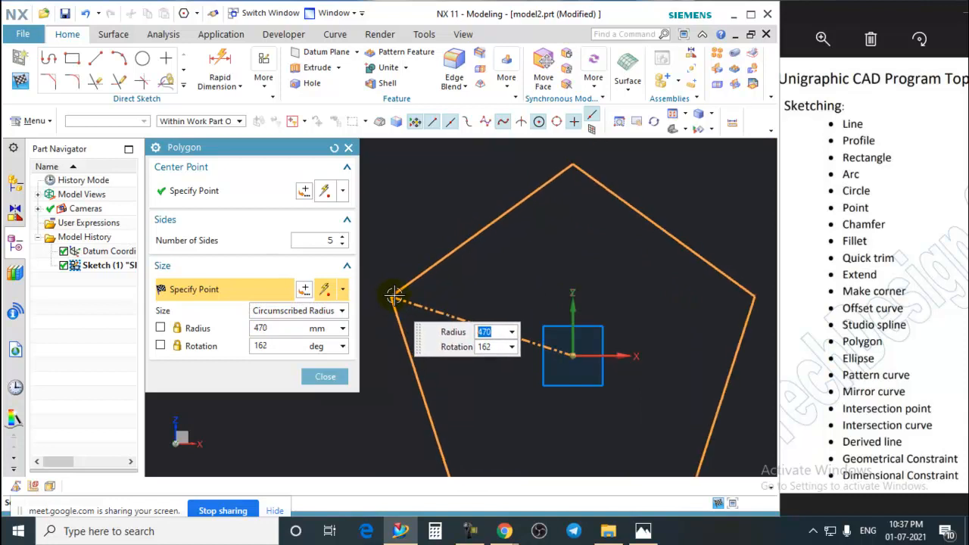
Size the pentagon by Inscribed Radius, place it with a 180 mm radius and 90 degree rotation, and close the Polygon tool
click(321, 311)
click(327, 325)
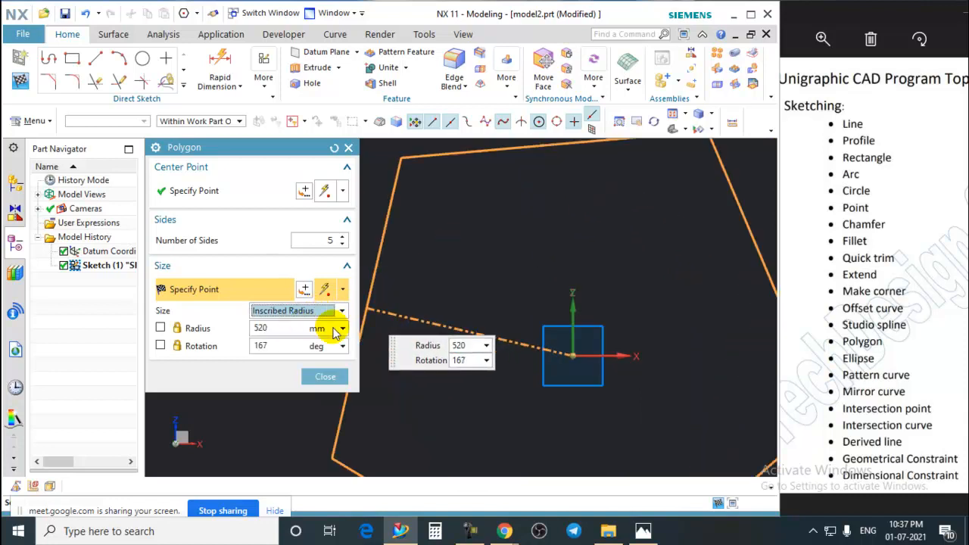
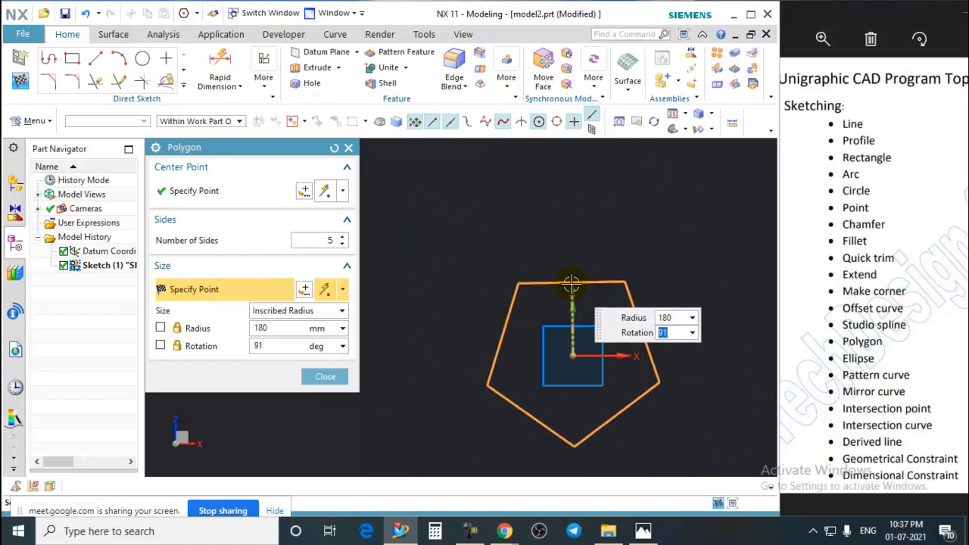
key(Return)
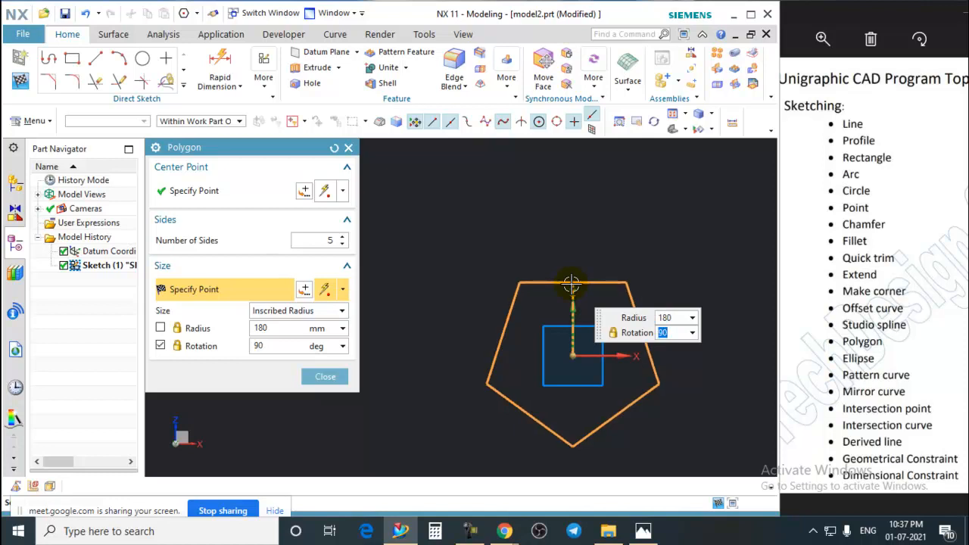
click(571, 283)
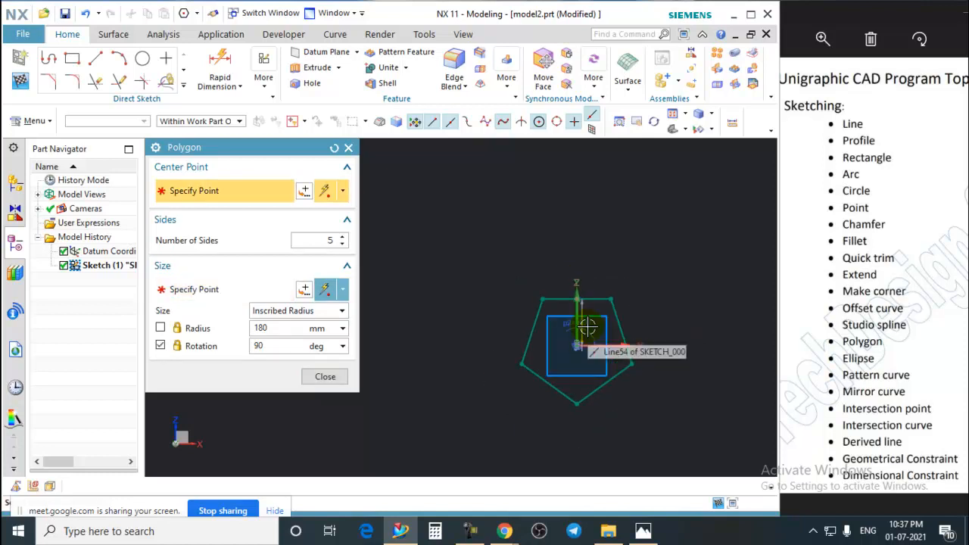
click(573, 285)
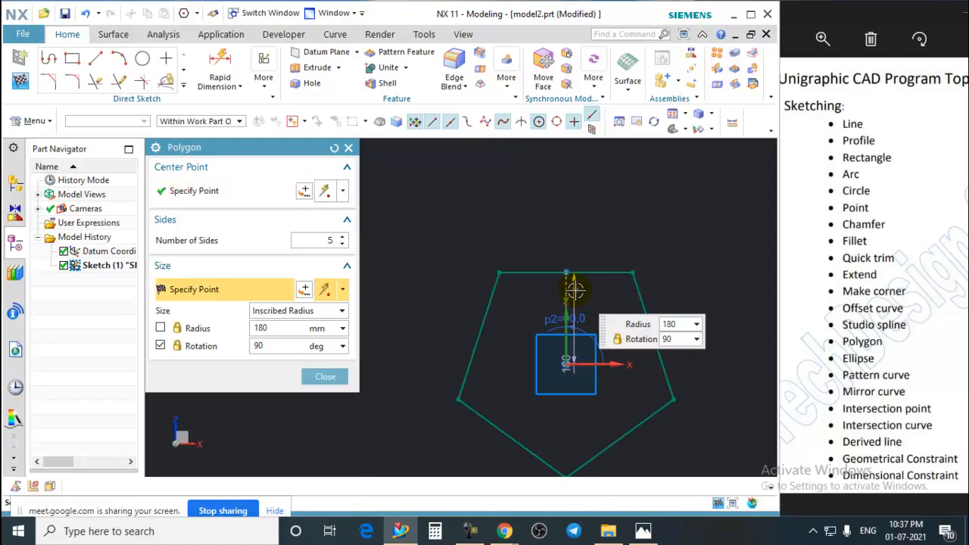
click(321, 377)
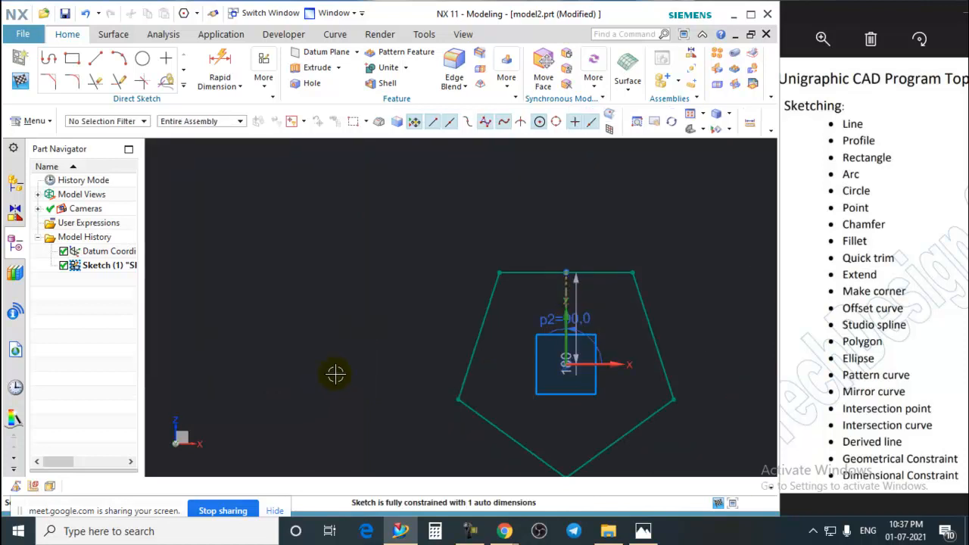
Set the linear dimension between the pentagon's center and its upper side to 200 mm
click(577, 297)
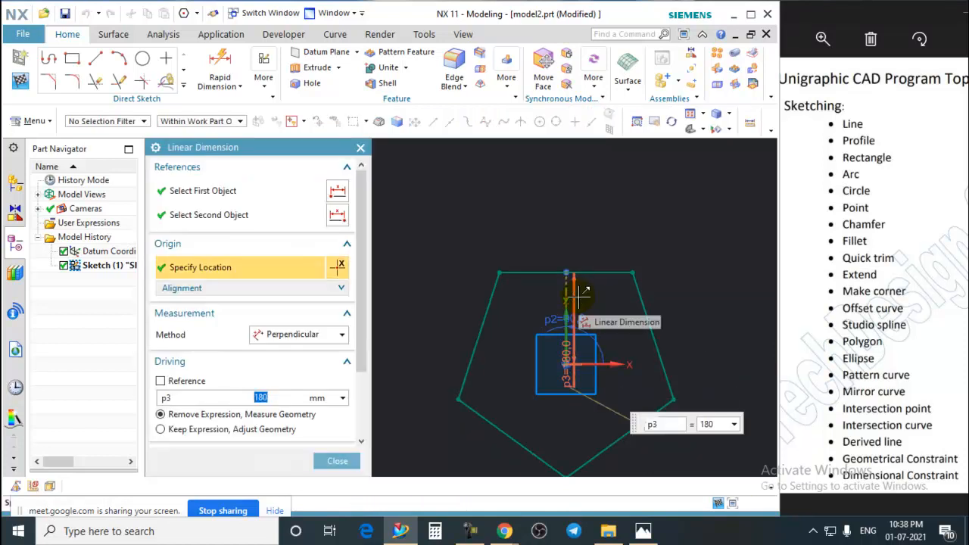
text(200)
key(Return)
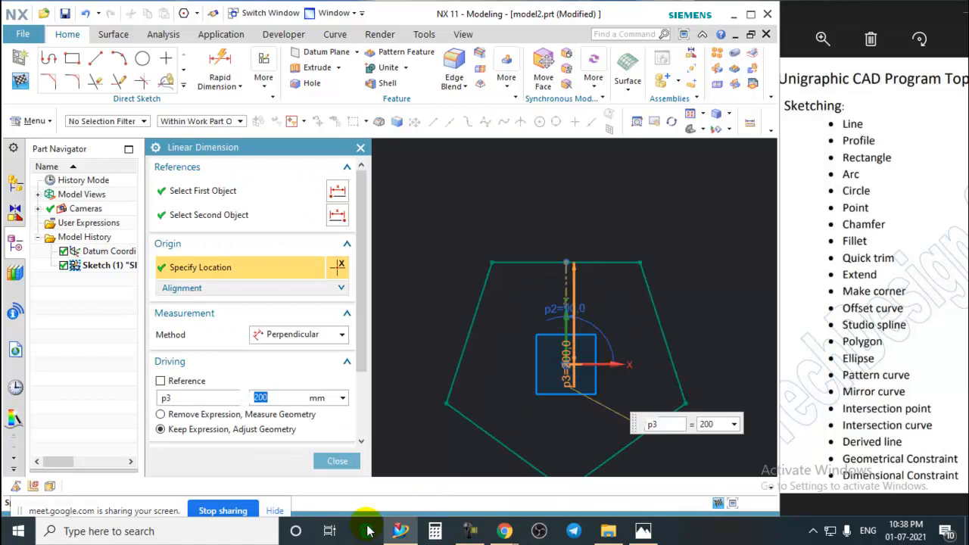
click(333, 461)
scroll(523, 346, down, 3)
scroll(547, 362, up, 2)
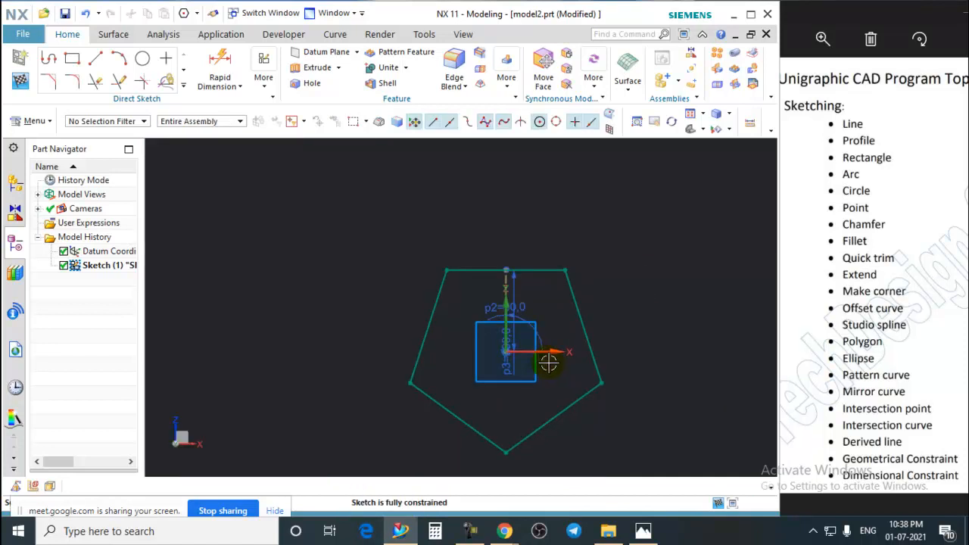
Undo the radius dimension change and the pentagon to empty the sketch
key(ctrl+z)
scroll(536, 299, down, 2)
scroll(531, 291, up, 4)
key(ctrl+z)
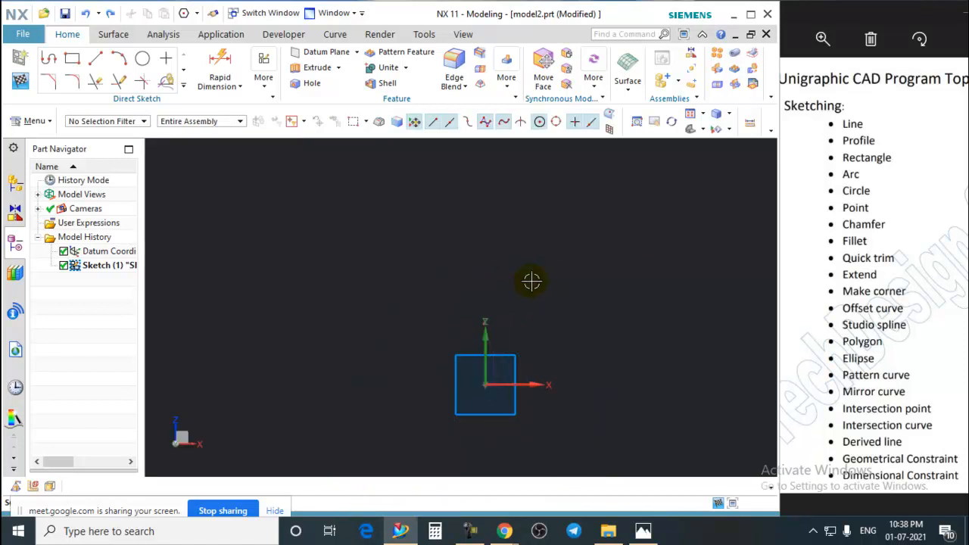
scroll(537, 282, down, 4)
scroll(541, 312, up, 2)
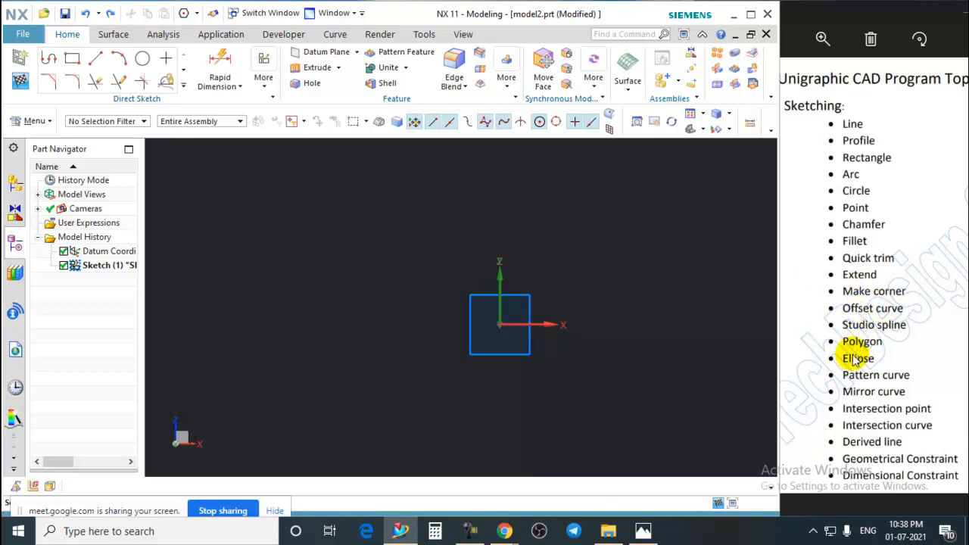
Start an ellipse centered on the sketch origin and stretch it to a 45 mm major and about 113 mm minor radius
click(182, 87)
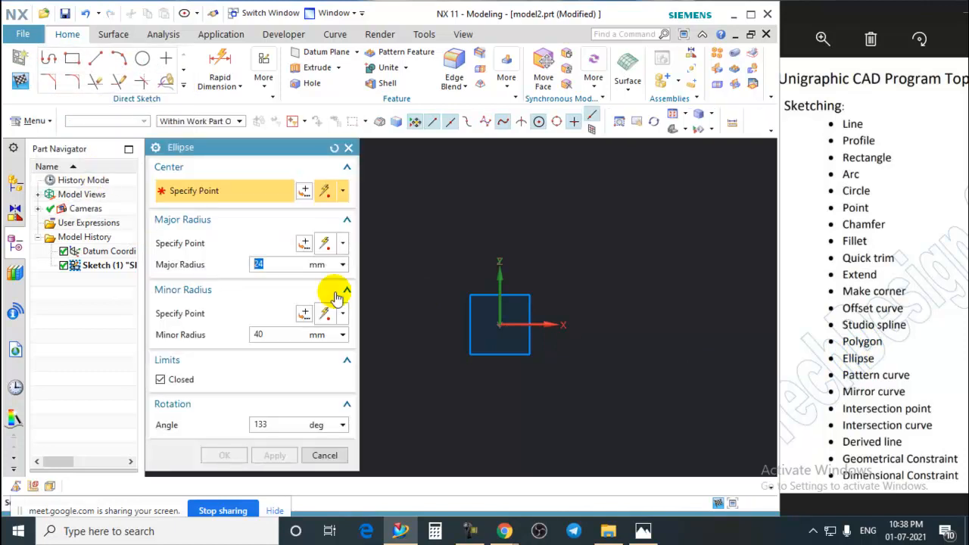
click(499, 324)
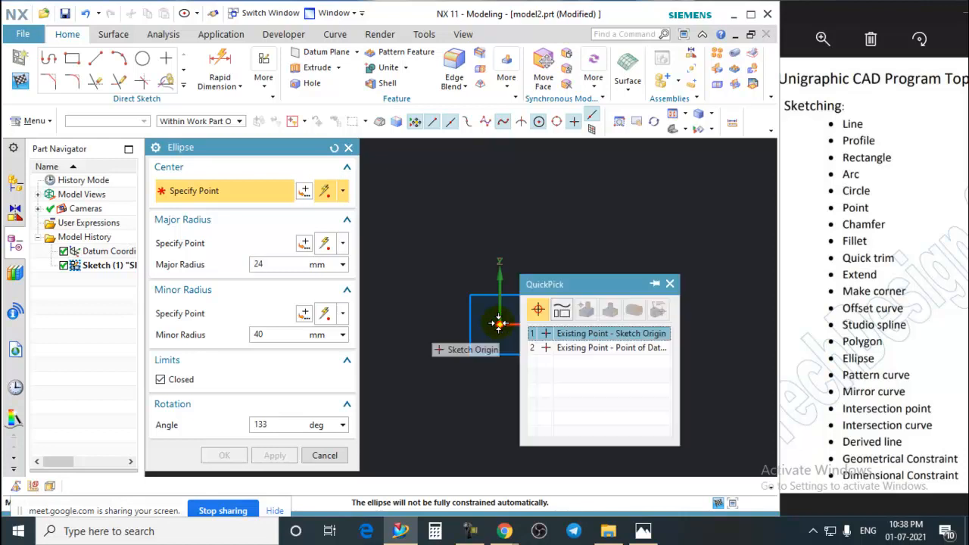
click(594, 333)
scroll(483, 332, up, 4)
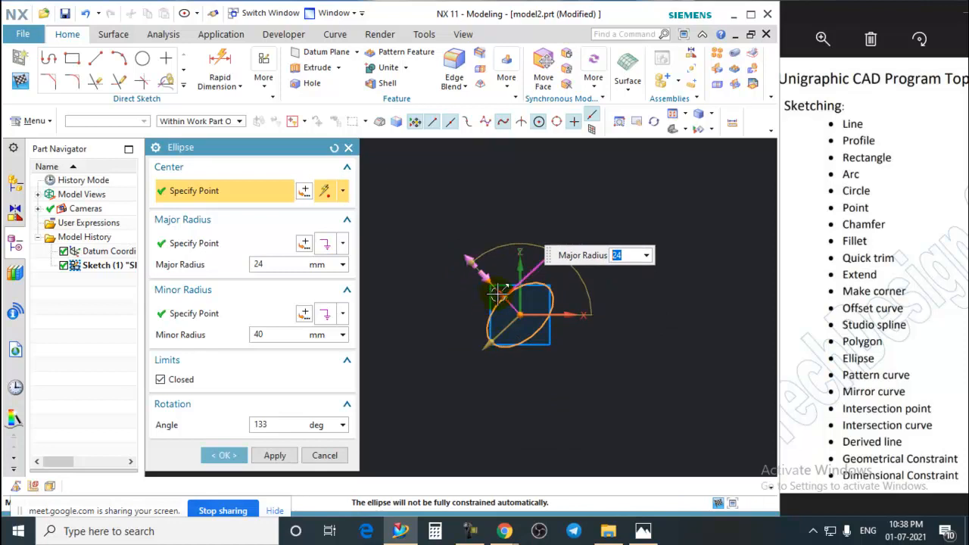
drag(499, 294, 485, 282)
click(489, 340)
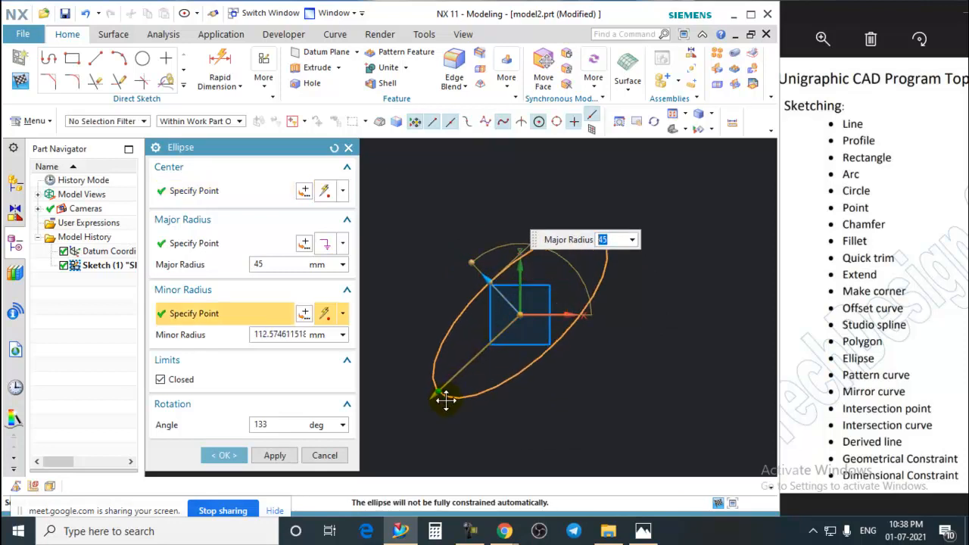
Set the ellipse's major radius to 100 mm and its minor radius to 50 mm
click(261, 264)
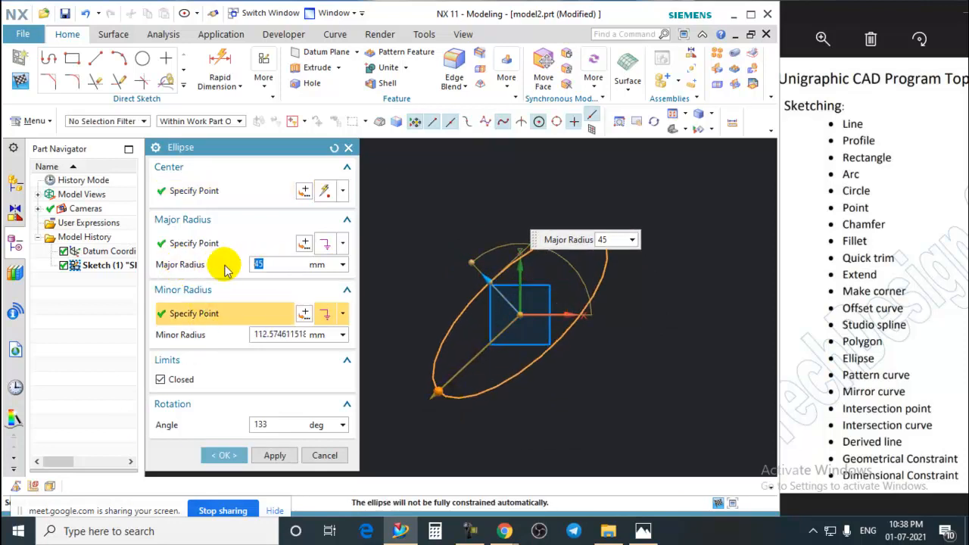
text(10)
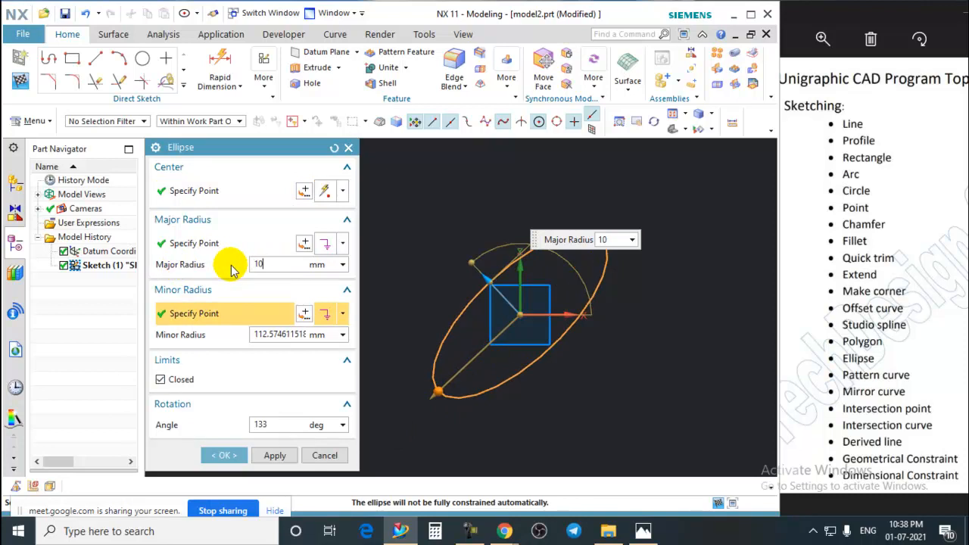
text(0)
key(Return)
click(286, 335)
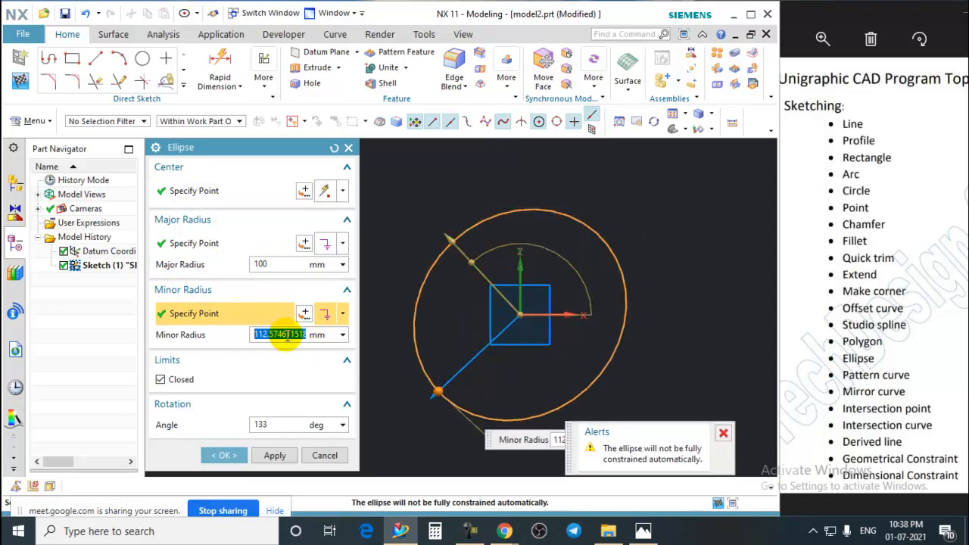
text(50)
key(Return)
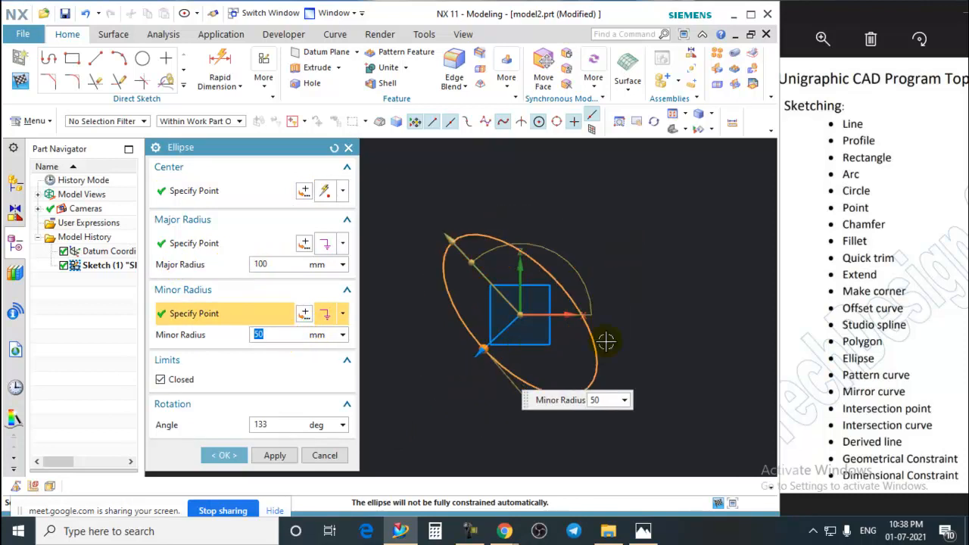
Set the ellipse's rotation angle to 45 degrees and create the ellipse
scroll(603, 338, down, 3)
scroll(528, 320, up, 1)
drag(490, 284, 573, 271)
key(Return)
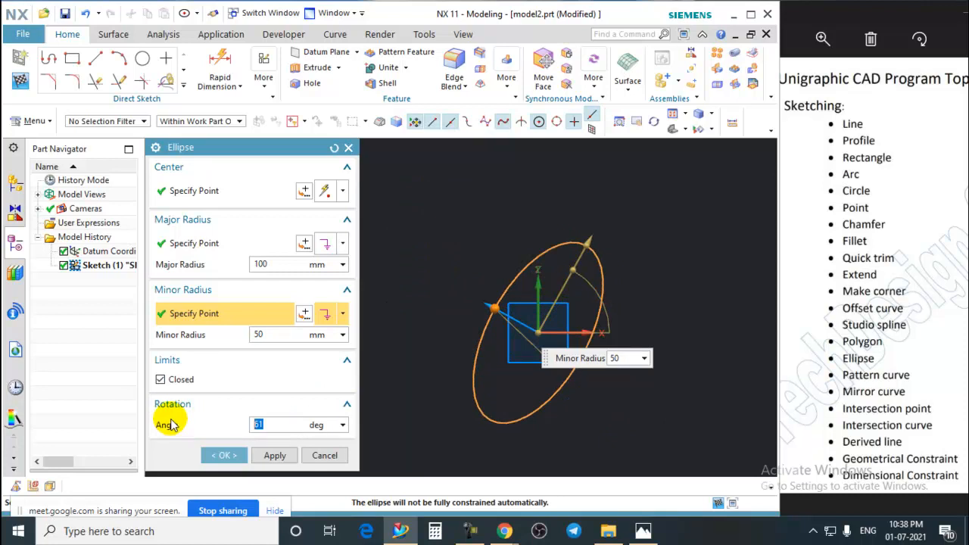
text(45)
key(Return)
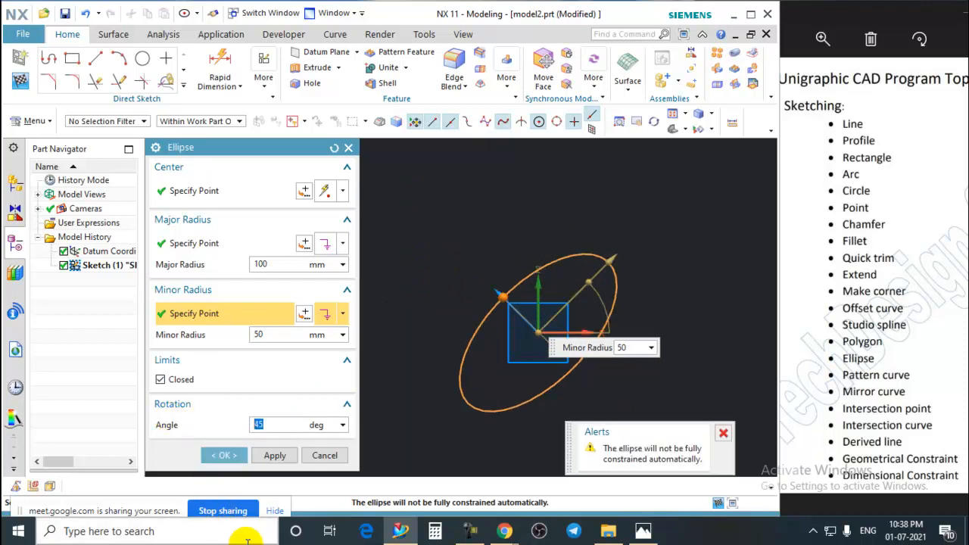
click(223, 455)
scroll(493, 335, down, 3)
scroll(529, 343, up, 5)
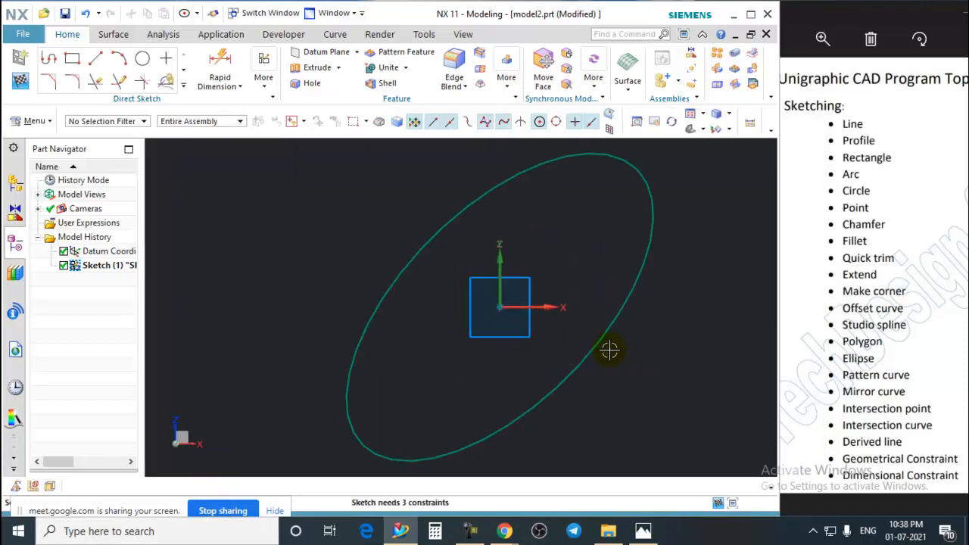
Delete the rotated ellipse from the sketch
scroll(424, 310, down, 2)
click(515, 228)
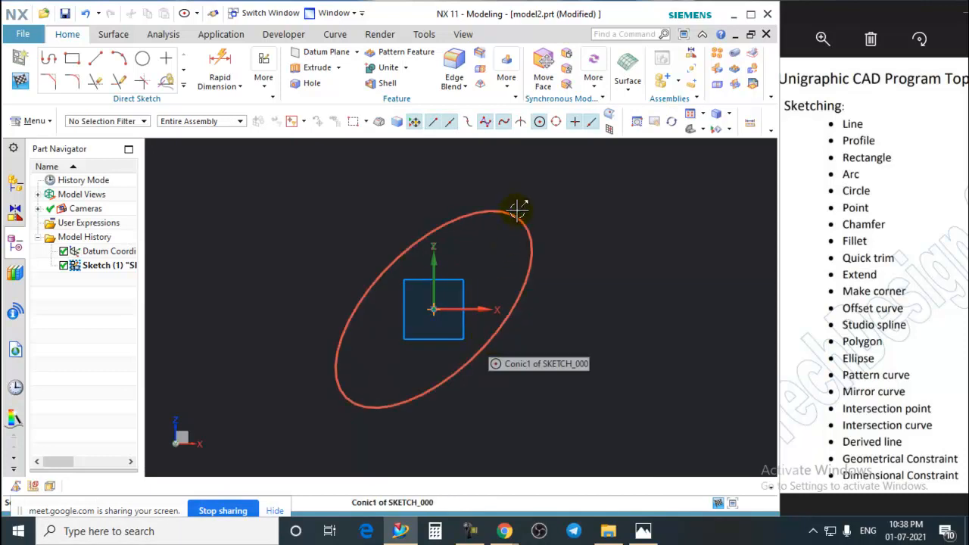
key(Delete)
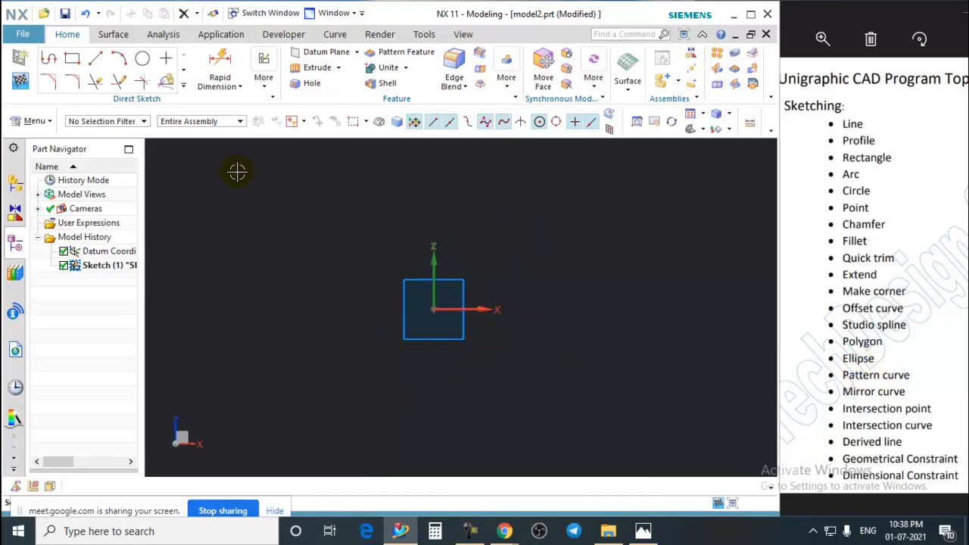
Sketch a circle about 53 mm in diameter, up and to the left of the sketch origin
click(142, 58)
click(370, 233)
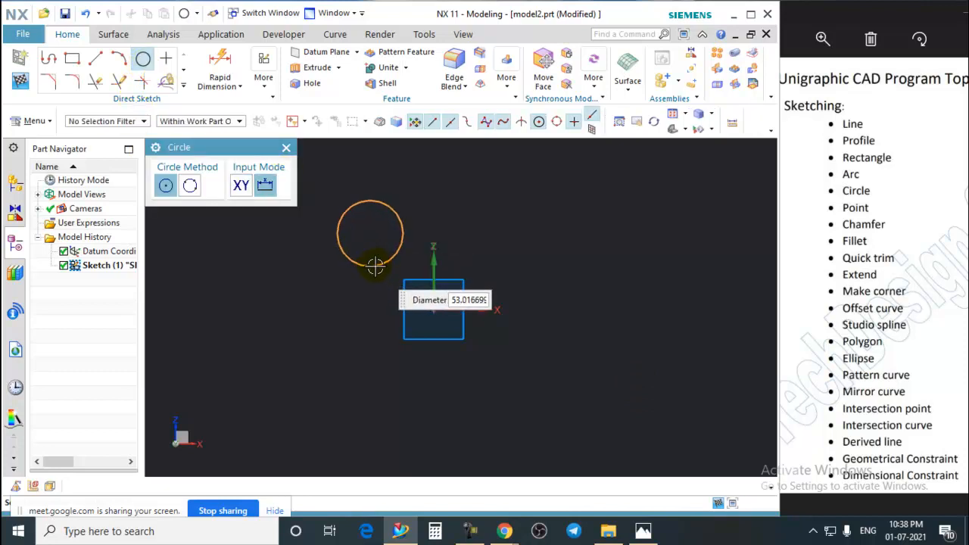
click(376, 267)
click(286, 147)
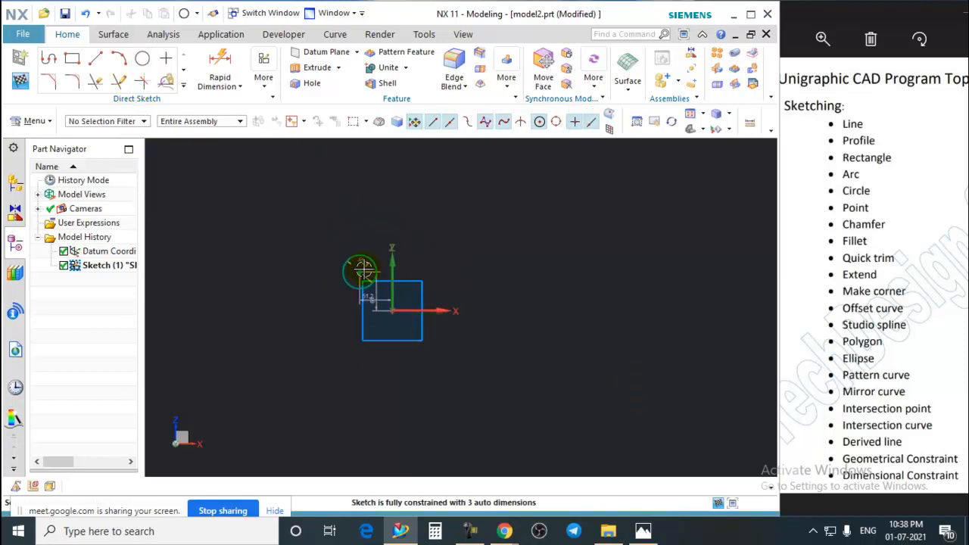
Add two overlapping circles vertically aligned with the first circle's center: about 36.2 mm diameter, 38 mm above, and about 29.8 mm diameter, 22 mm below
click(142, 58)
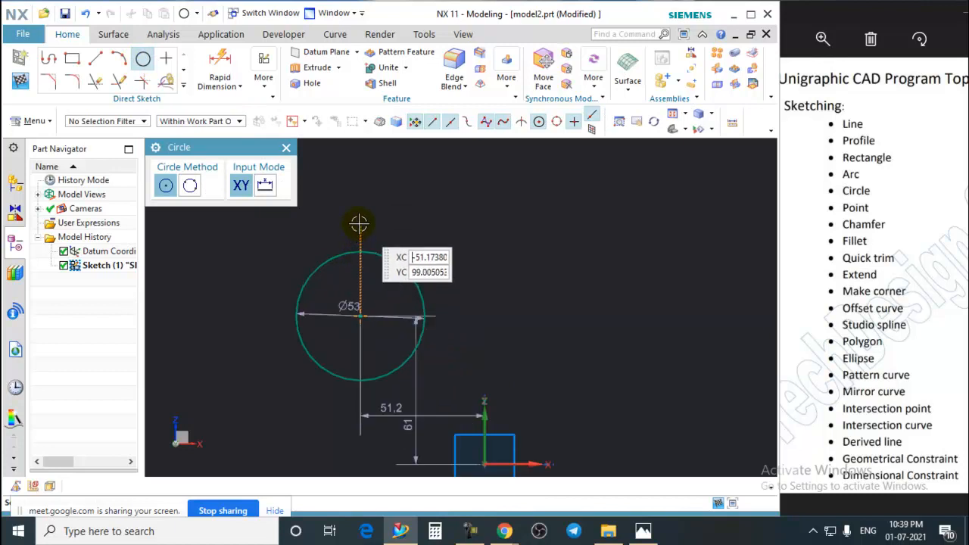
click(359, 223)
click(361, 266)
click(361, 372)
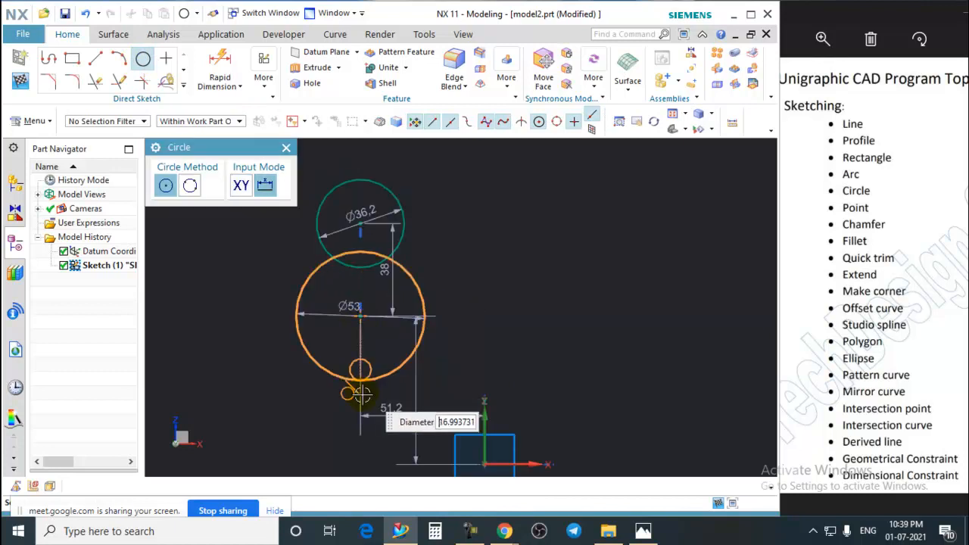
click(363, 407)
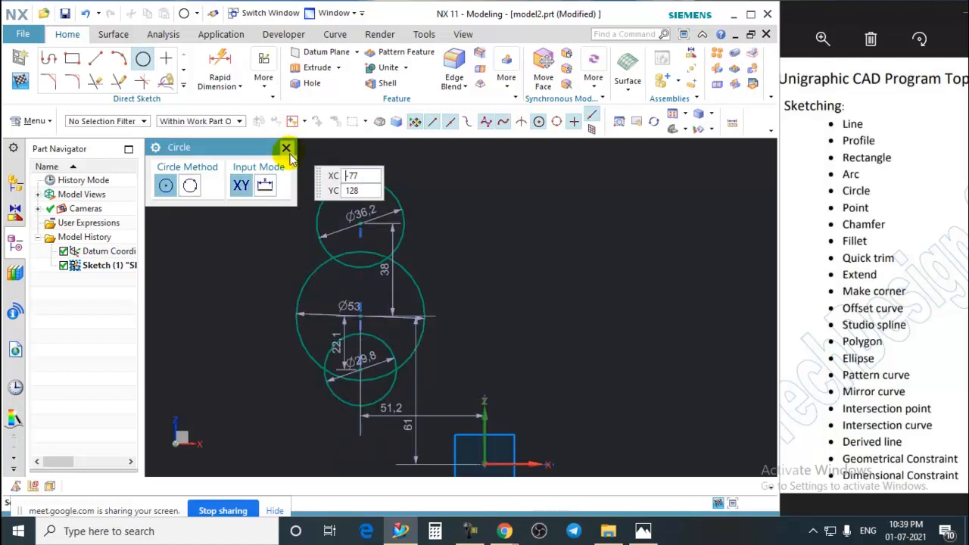
click(286, 147)
Trim the overlapping circles with Quick Trim to leave one closed profile with concave notches at its upper and lower ends
key(t)
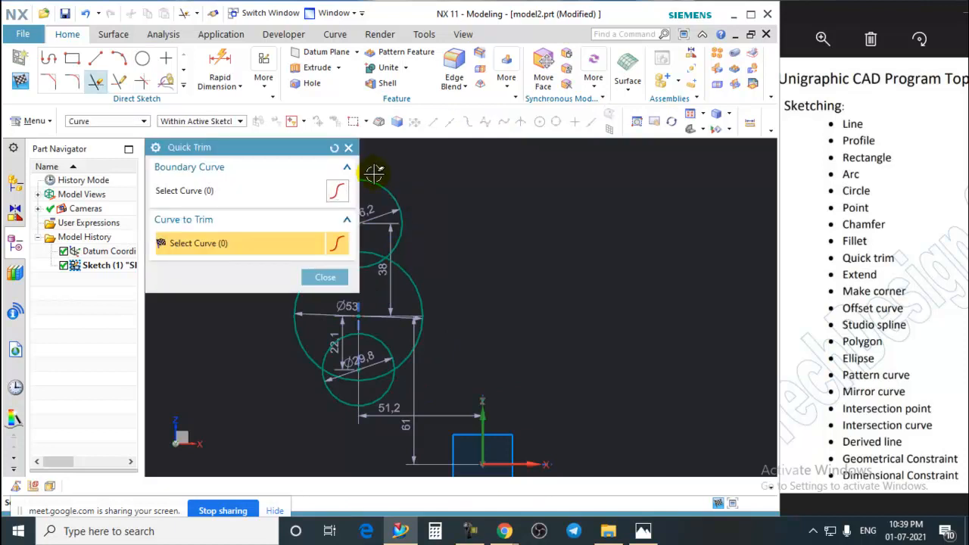
scroll(395, 371, up, 4)
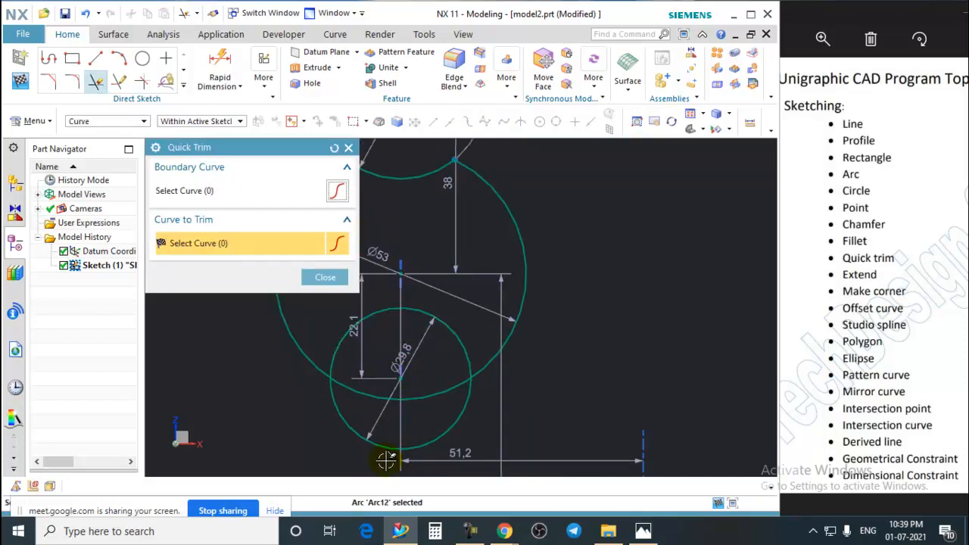
click(390, 397)
click(325, 277)
scroll(389, 308, down, 4)
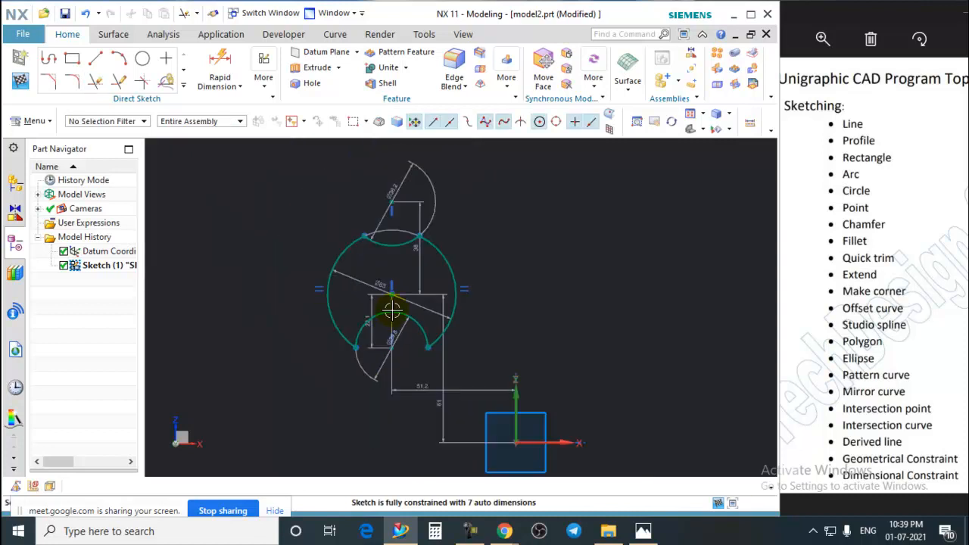
scroll(411, 266, down, 5)
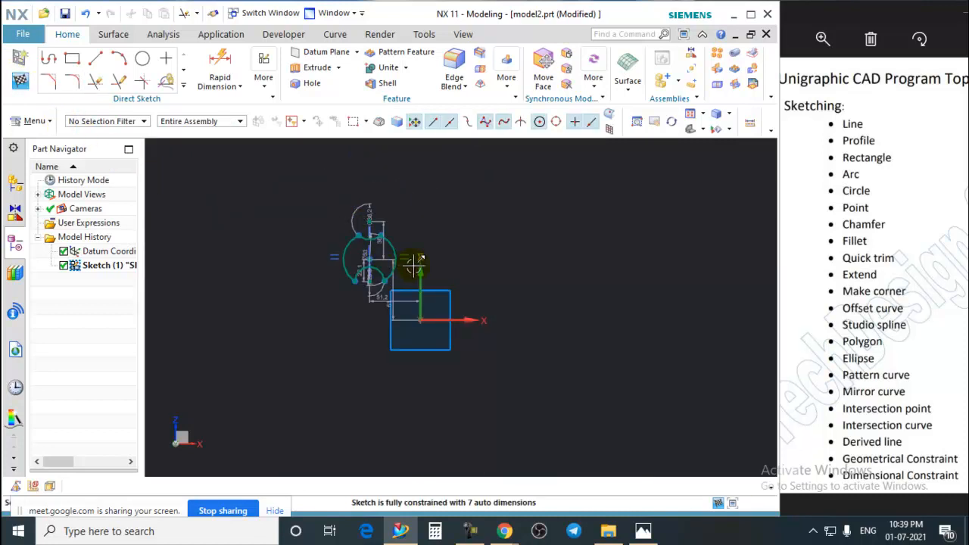
Start a Pattern Curve with Linear layout and select the four arcs of the notched profile as the curves to pattern
scroll(431, 269, up, 3)
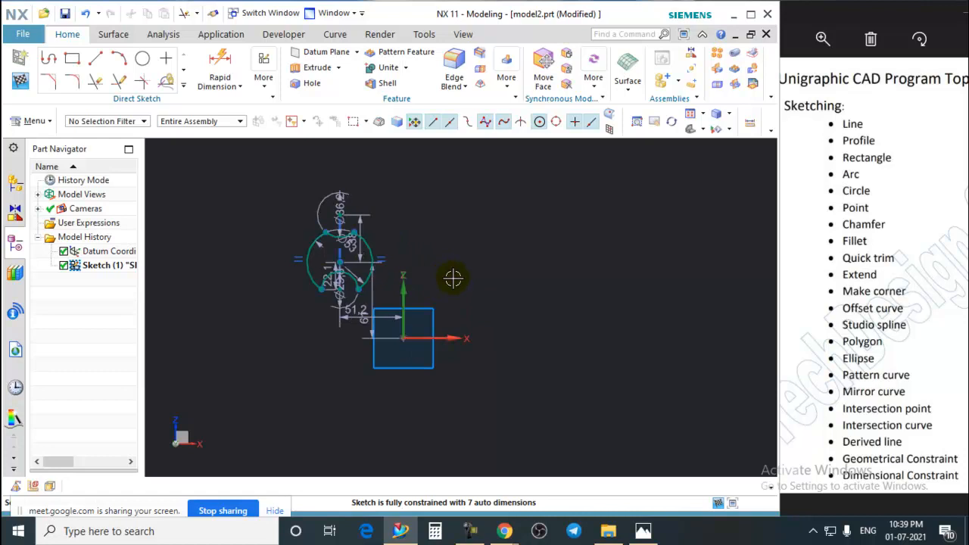
click(183, 86)
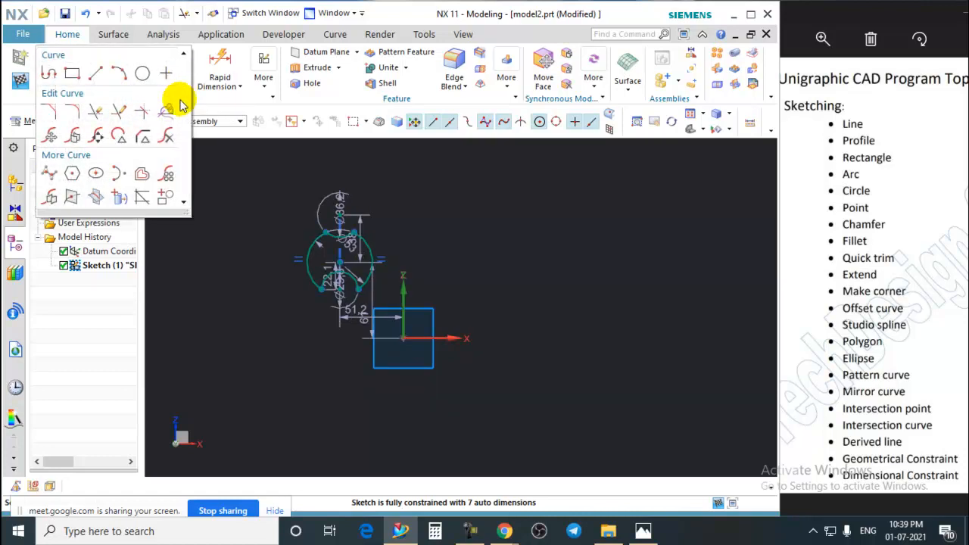
click(167, 174)
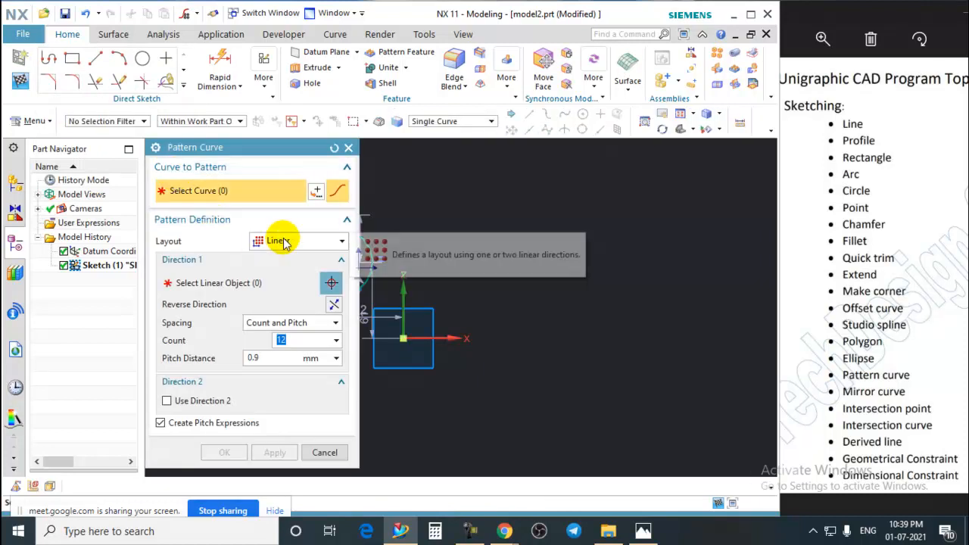
click(282, 240)
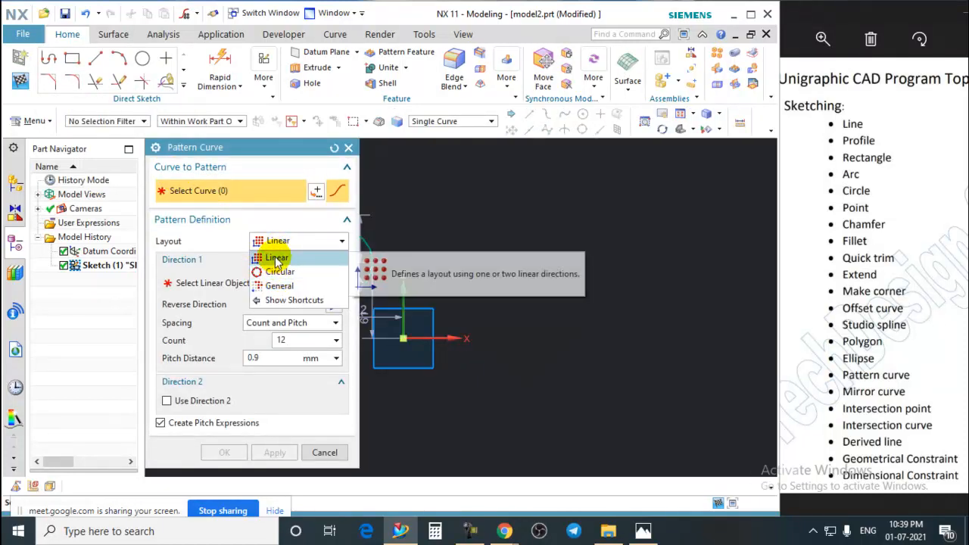
click(276, 258)
shift+middle_drag(472, 251, 518, 234)
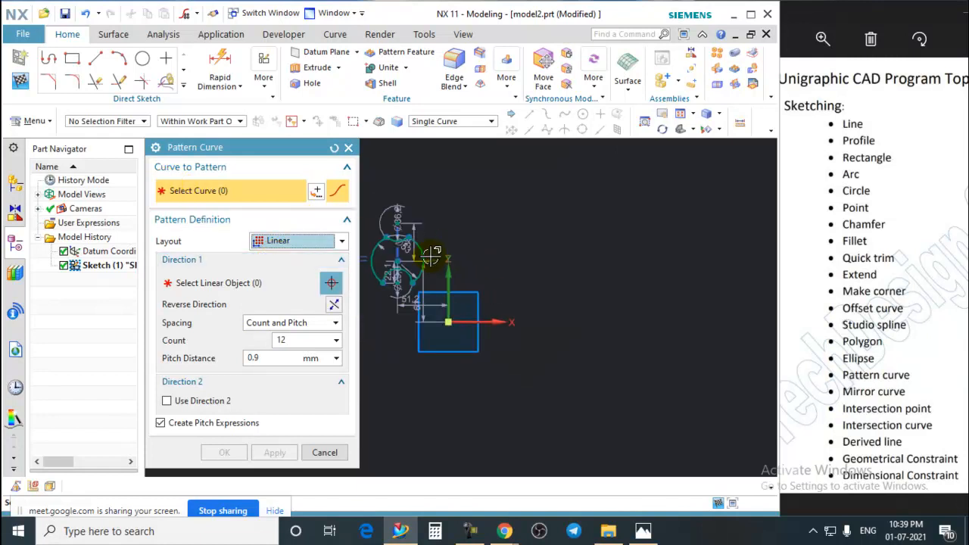
scroll(451, 238, down, 1)
scroll(407, 230, up, 2)
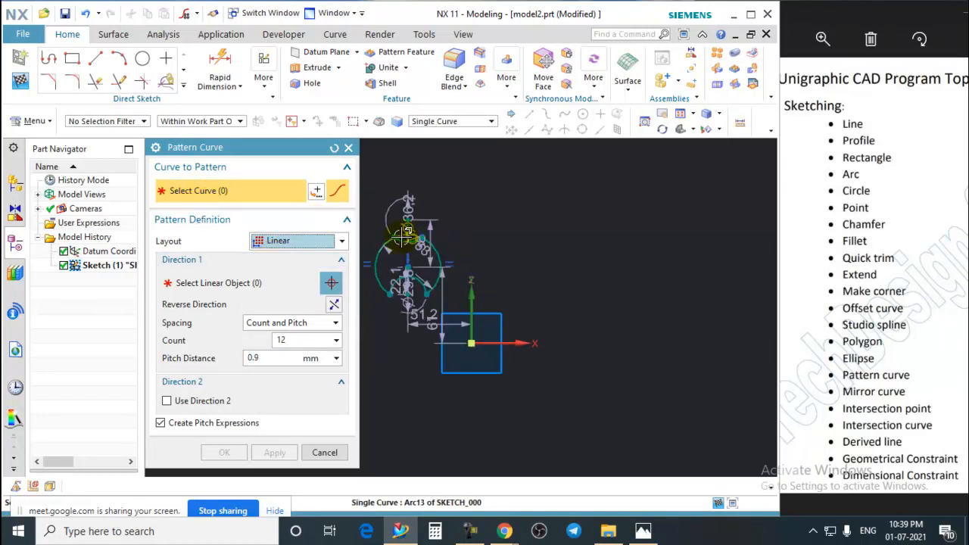
scroll(517, 245, down, 2)
scroll(431, 240, up, 1)
mouse_move(411, 224)
mouse_down()
mouse_move(443, 278)
mouse_move(476, 299)
mouse_up()
scroll(477, 299, down, 1)
scroll(554, 285, up, 1)
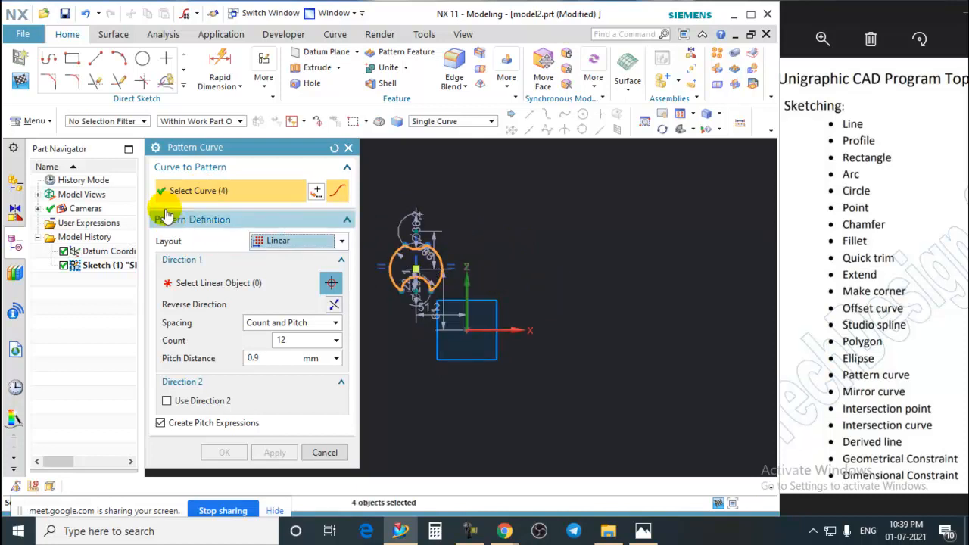
Define the pattern's first direction along the sketch's horizontal axis with a count of 5 and a pitch distance of 70 mm
click(204, 282)
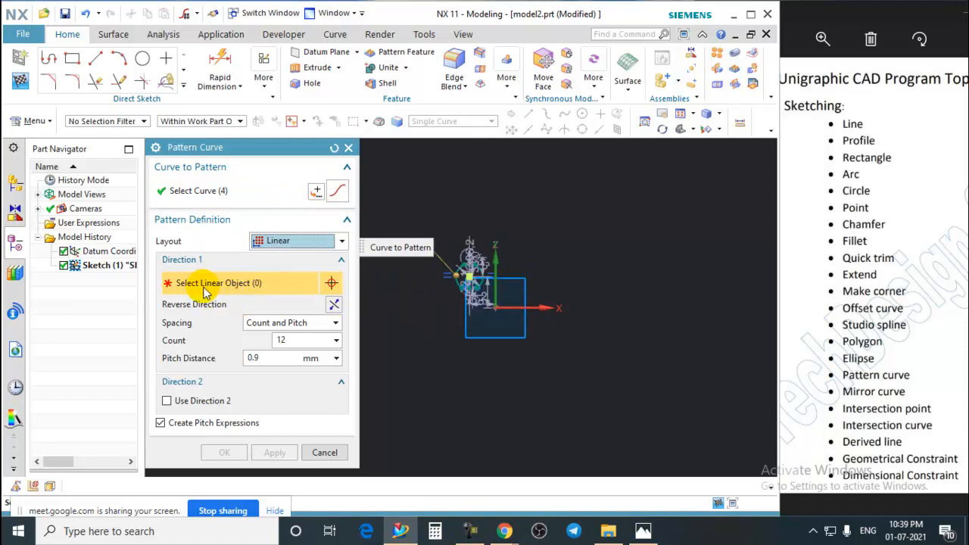
click(539, 301)
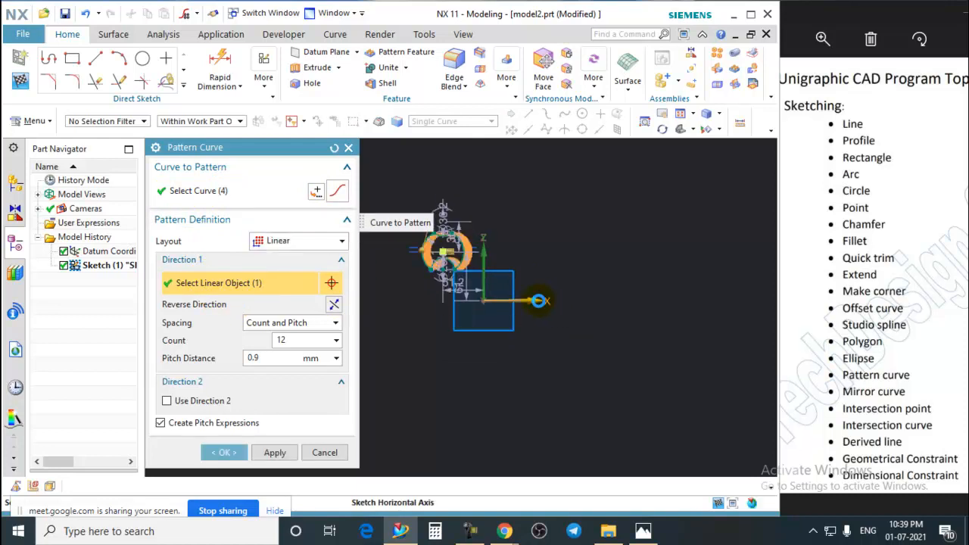
double_click(279, 340)
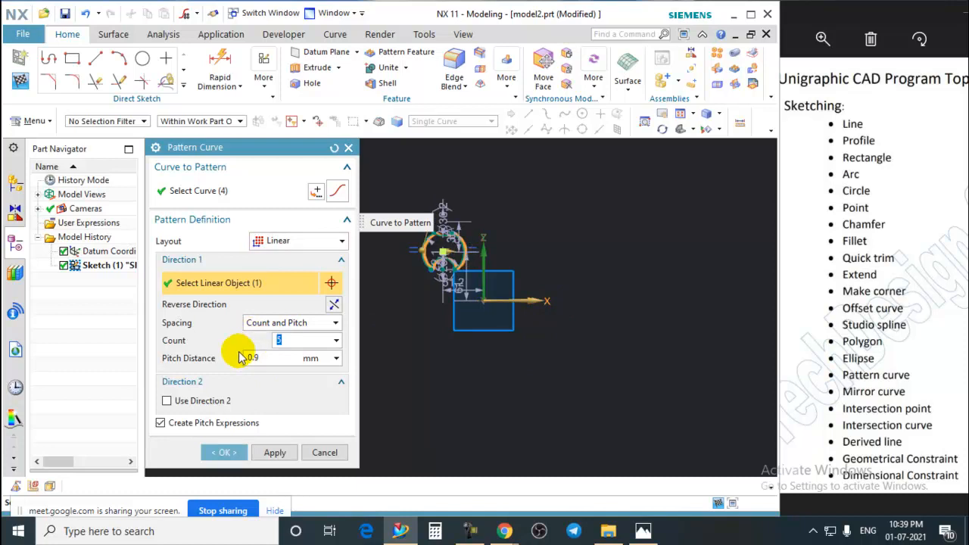
drag(268, 358, 217, 353)
scroll(444, 252, up, 2)
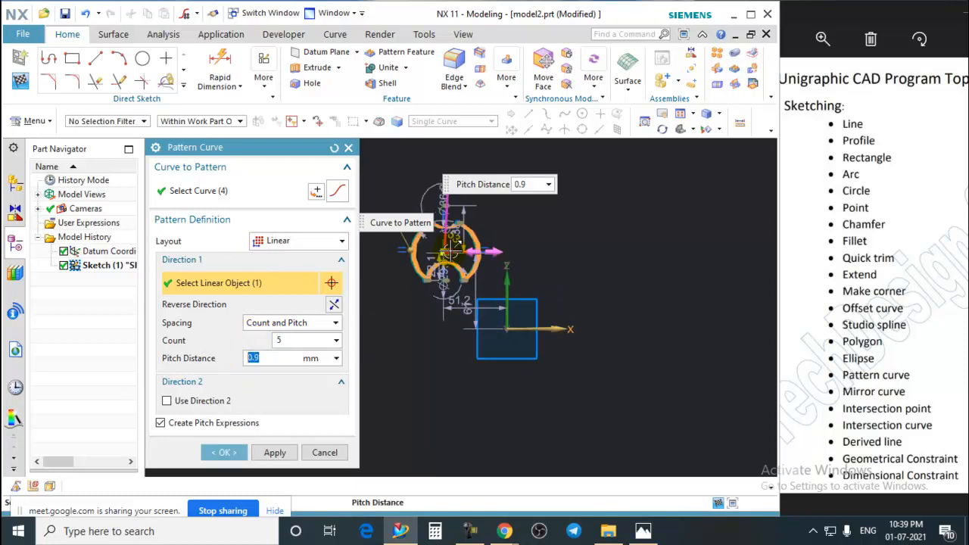
text(70)
key(Return)
scroll(508, 323, down, 2)
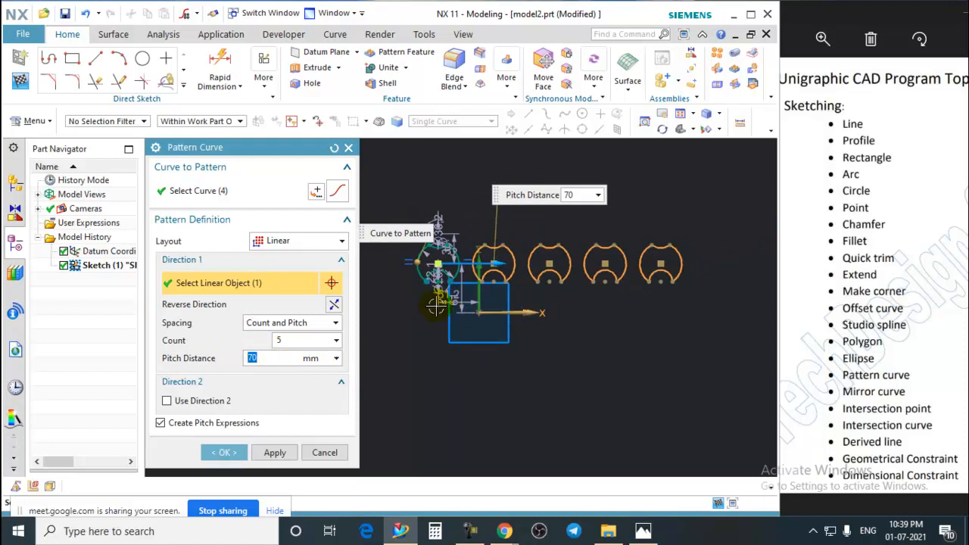
Enable the pattern's second direction along the sketch's vertical axis with a count of 5 and a pitch distance of 70 mm
click(182, 401)
scroll(496, 272, down, 3)
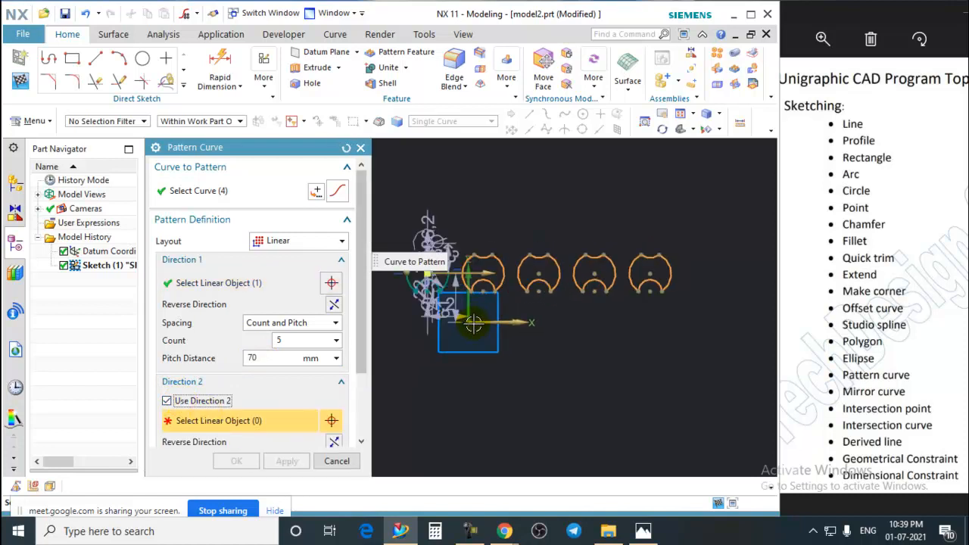
click(466, 310)
scroll(464, 314, up, 3)
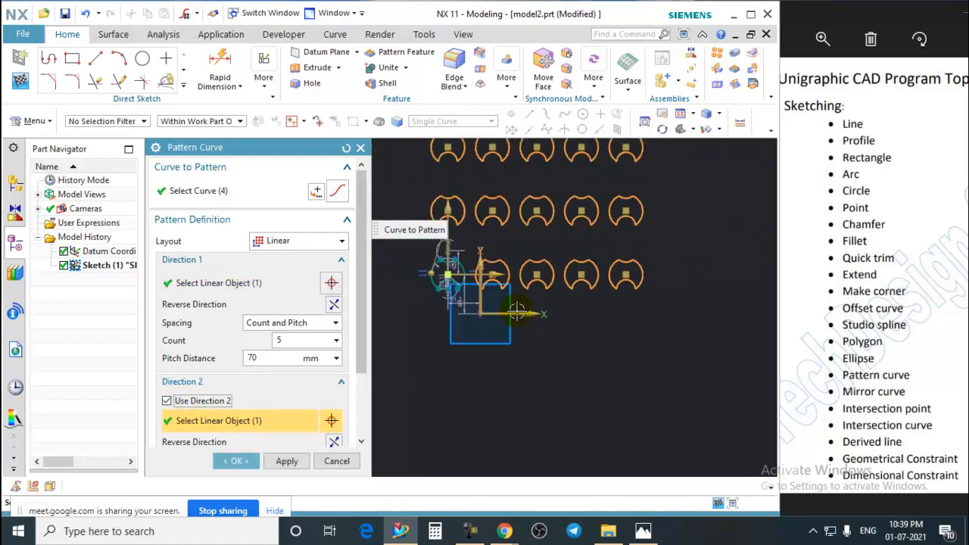
scroll(252, 422, down, 2)
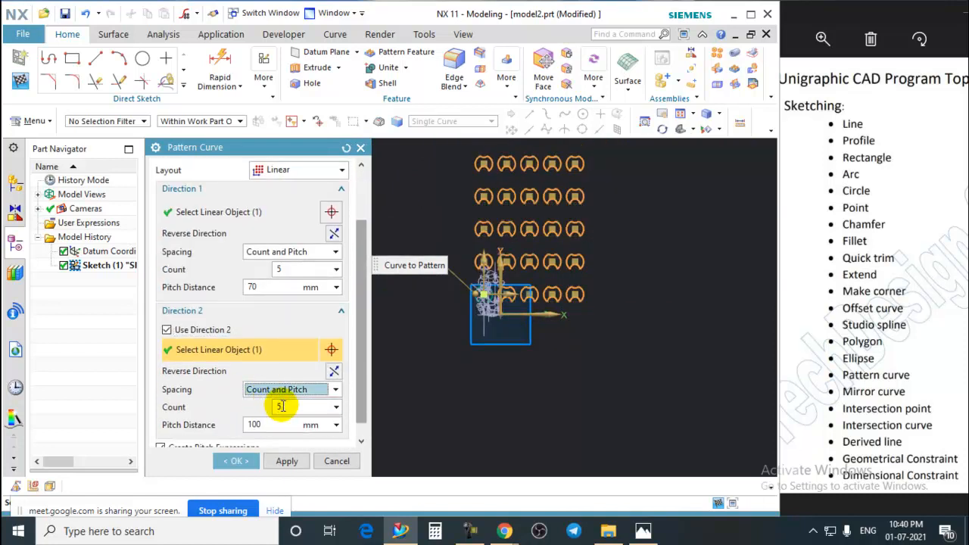
double_click(280, 408)
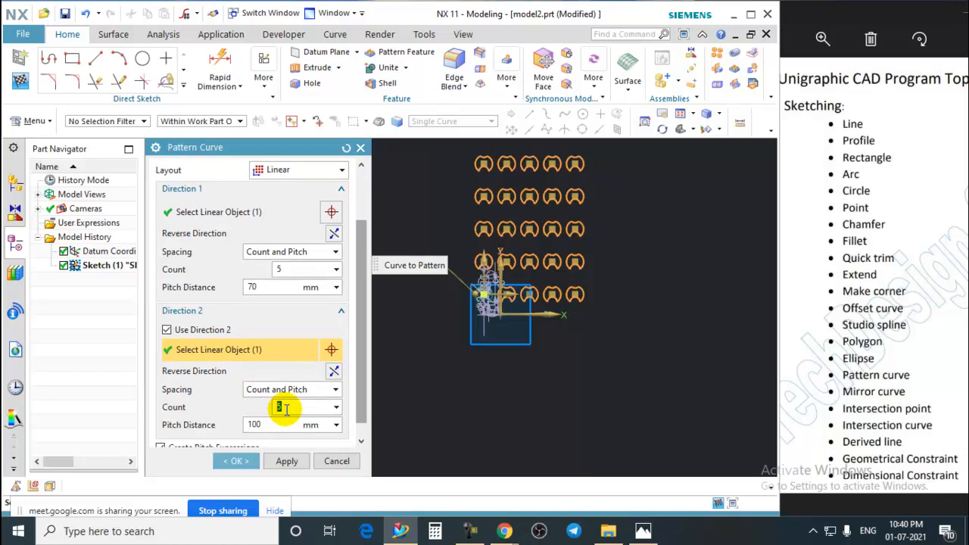
drag(280, 423, 227, 423)
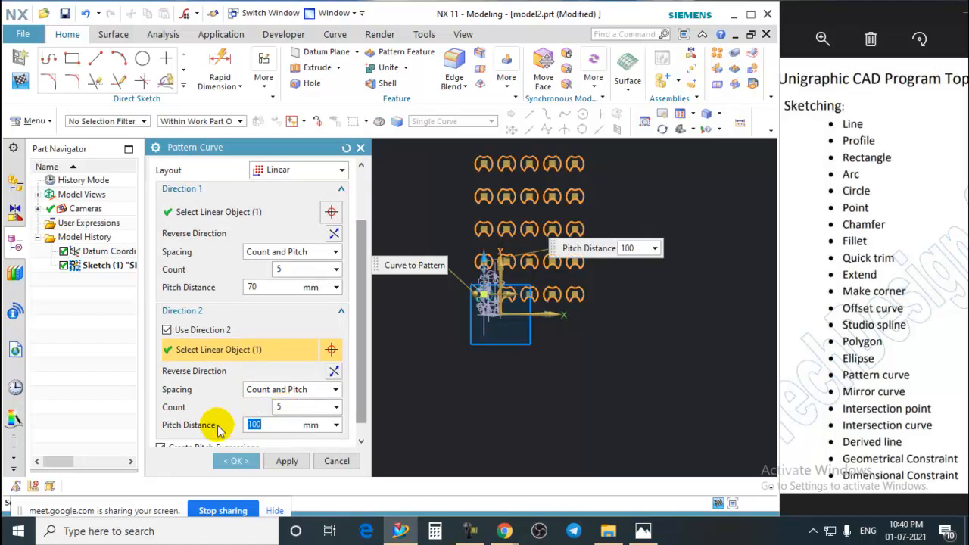
text(70)
key(Return)
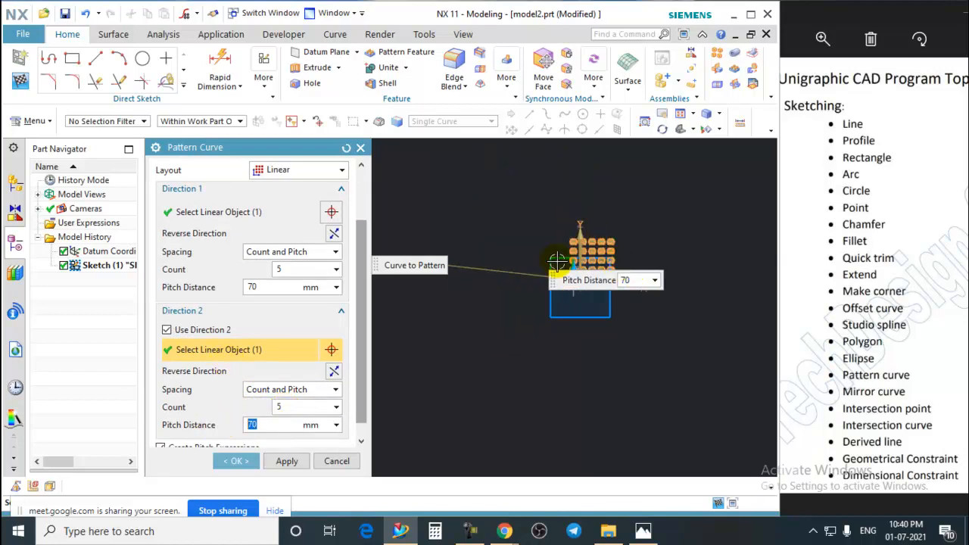
Try reversing the linear pattern's second direction to preview the rows below the profile, and restore its upward direction
scroll(557, 262, up, 5)
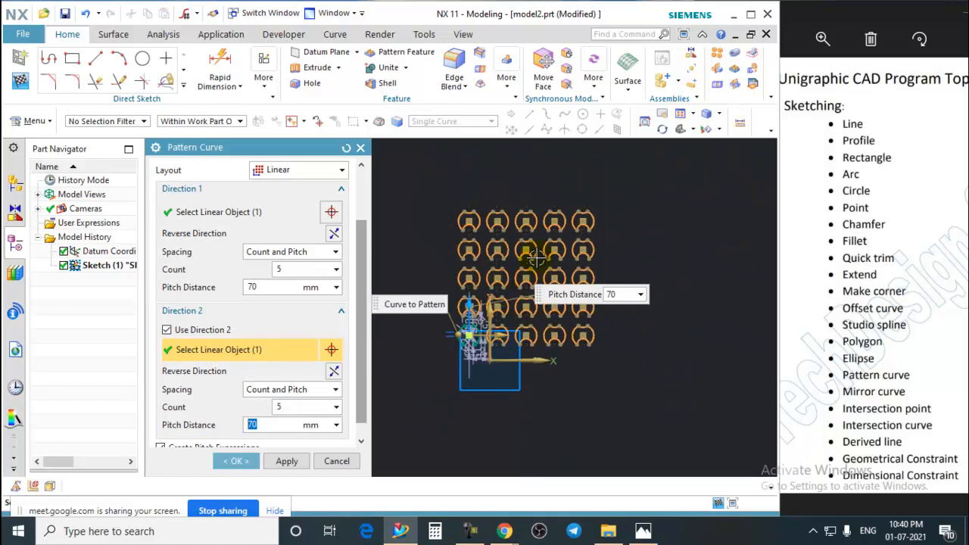
scroll(536, 258, up, 2)
scroll(660, 264, down, 3)
scroll(598, 277, up, 2)
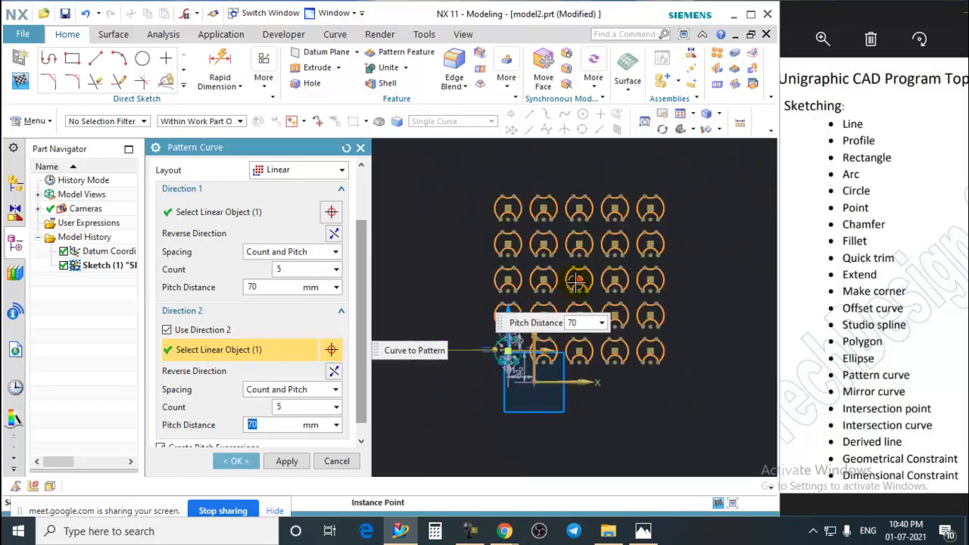
click(333, 233)
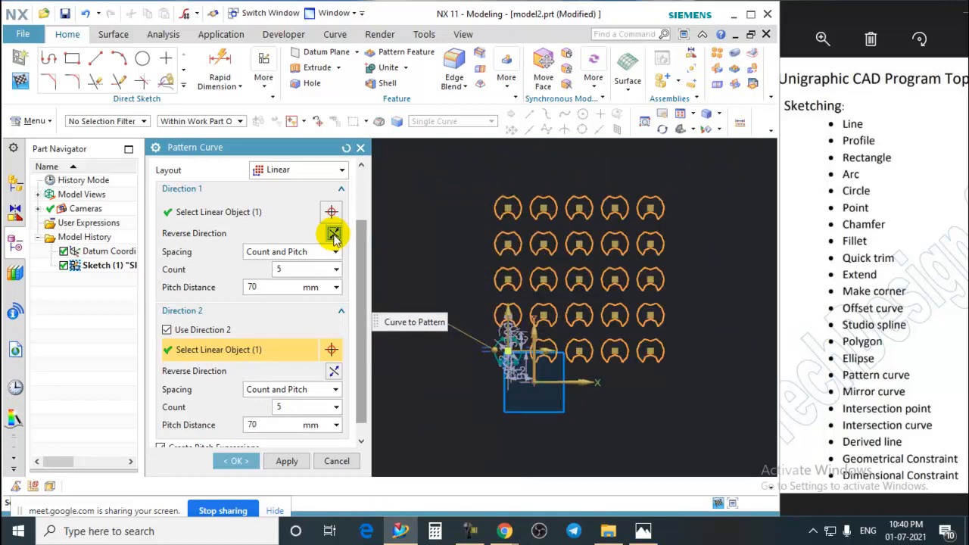
click(334, 370)
click(334, 370)
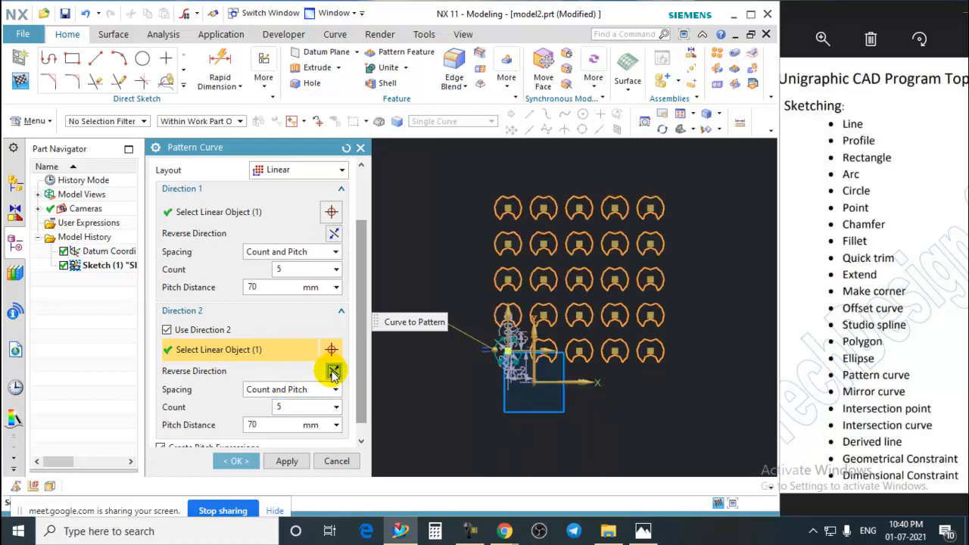
click(334, 371)
click(334, 371)
click(334, 371)
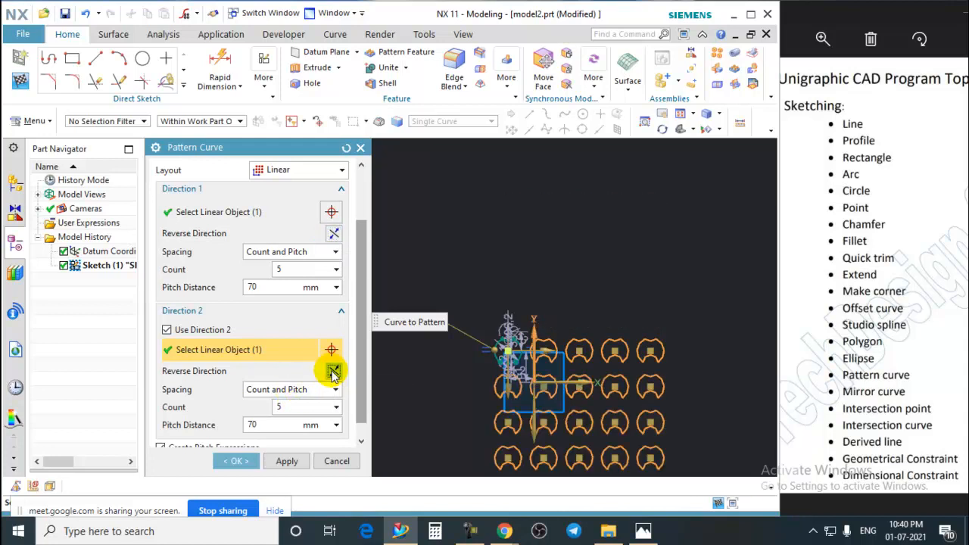
click(334, 371)
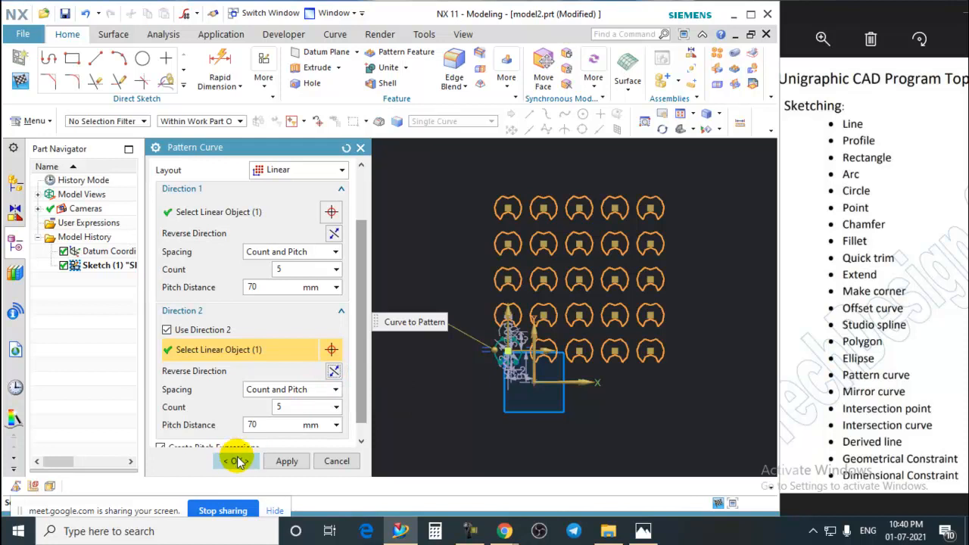
Create the two-direction linear pattern of the notched profile and undo it
click(239, 463)
scroll(530, 322, down, 4)
scroll(555, 321, up, 5)
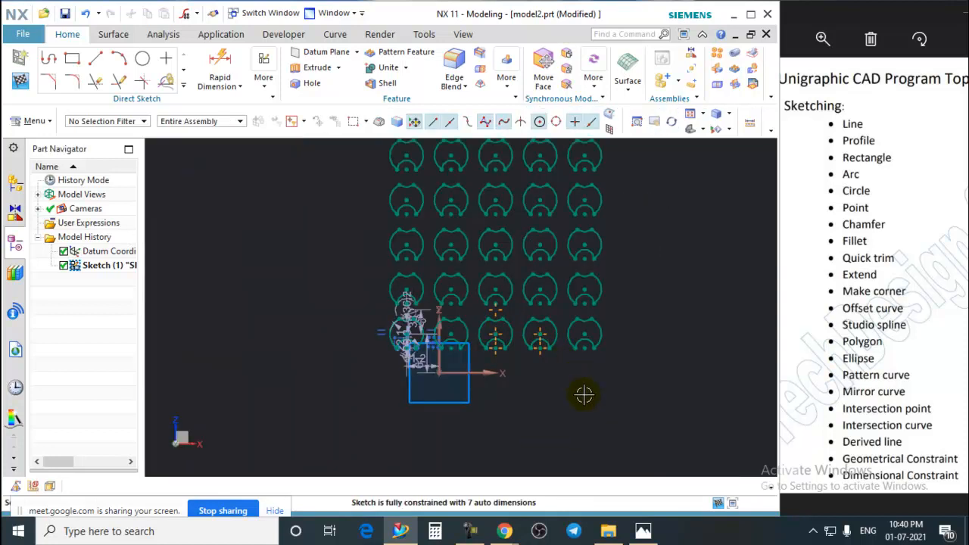
key(ctrl+z)
Start a Pattern Curve with Circular layout and select the notched profile's four arcs as the curves to pattern
scroll(428, 356, up, 4)
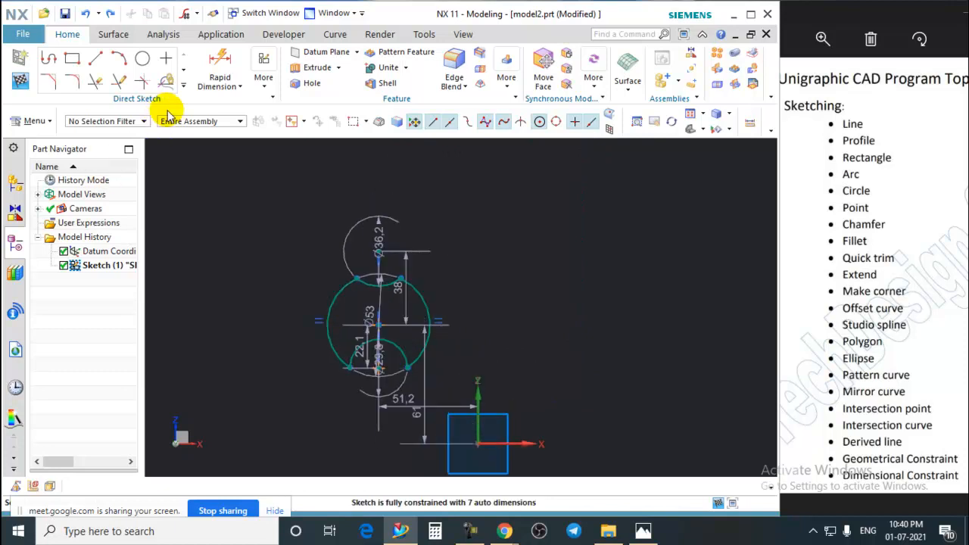
click(183, 85)
click(167, 170)
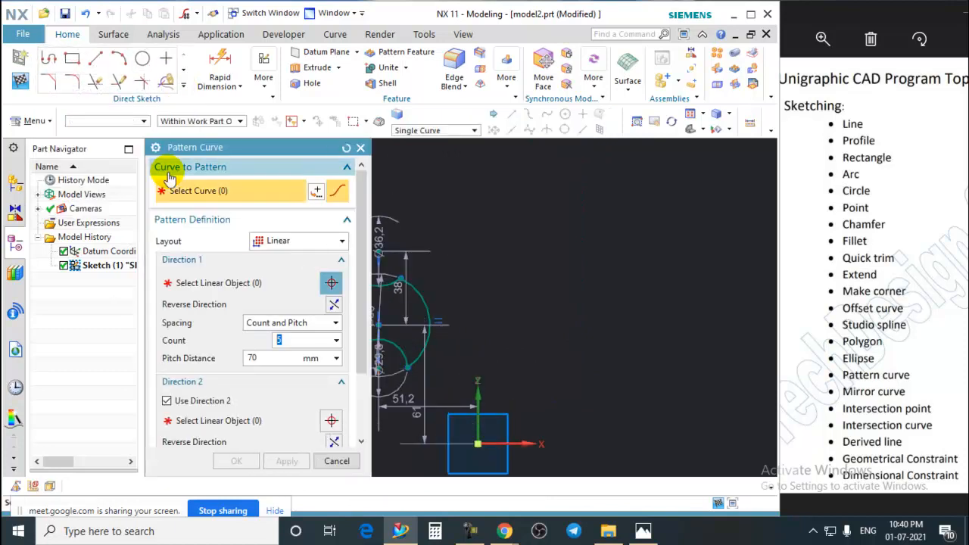
click(302, 240)
click(280, 268)
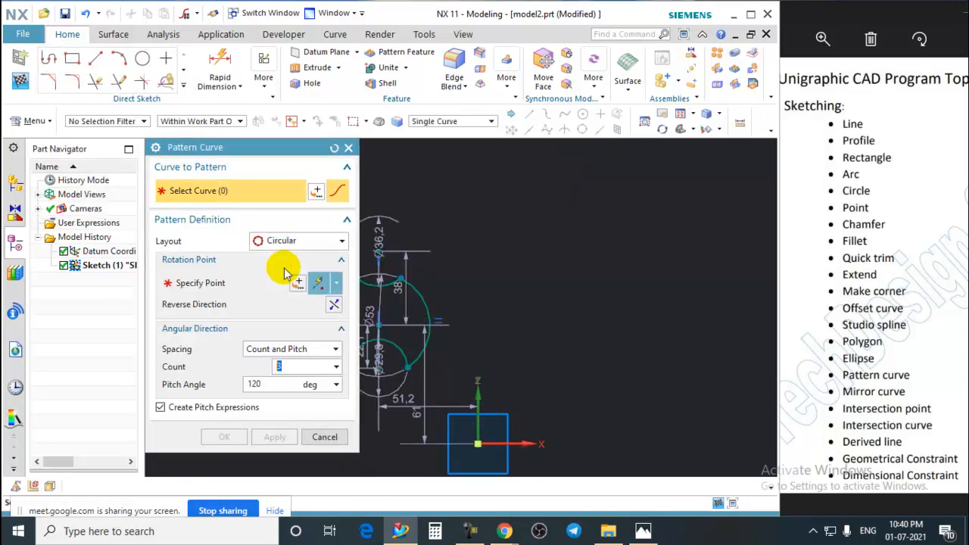
scroll(537, 281, down, 2)
scroll(473, 311, up, 1)
scroll(556, 325, down, 1)
scroll(453, 331, up, 1)
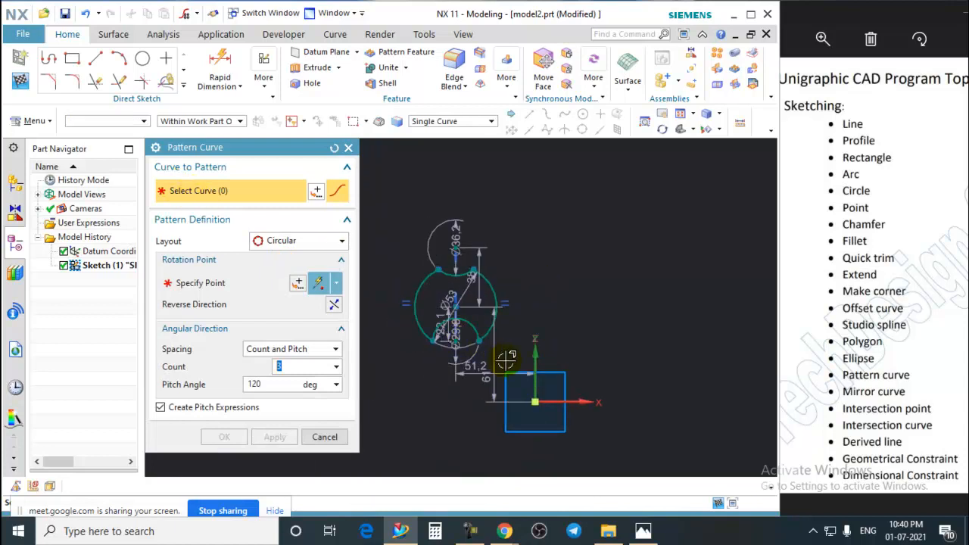
drag(506, 361, 383, 234)
scroll(455, 262, down, 2)
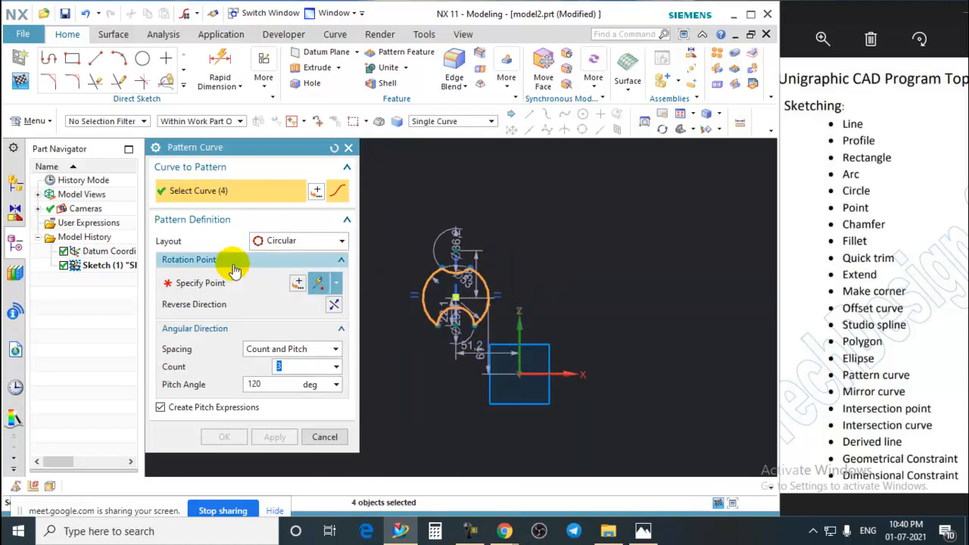
Set the sketch origin as the pattern's rotation point, with a count of 6 and a pitch angle of 360/6 degrees
click(209, 285)
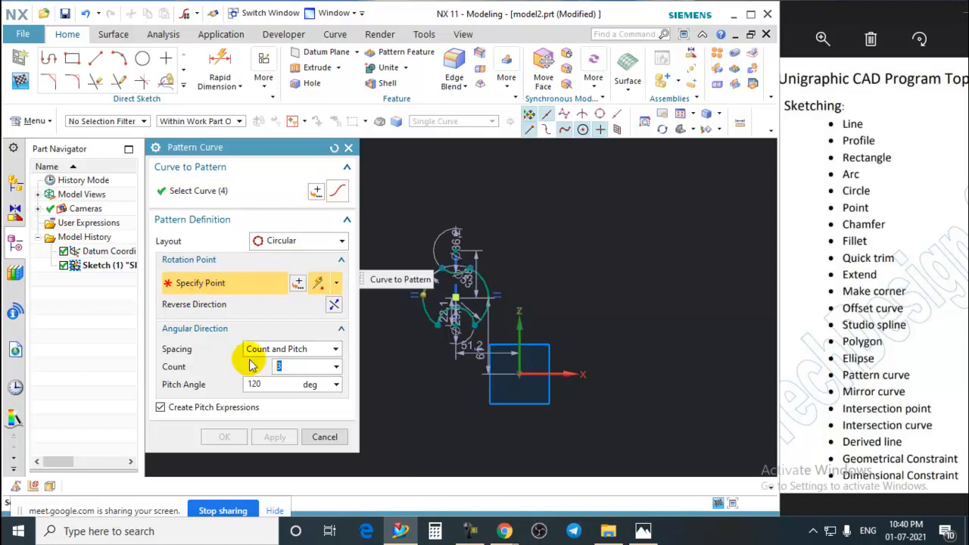
click(519, 373)
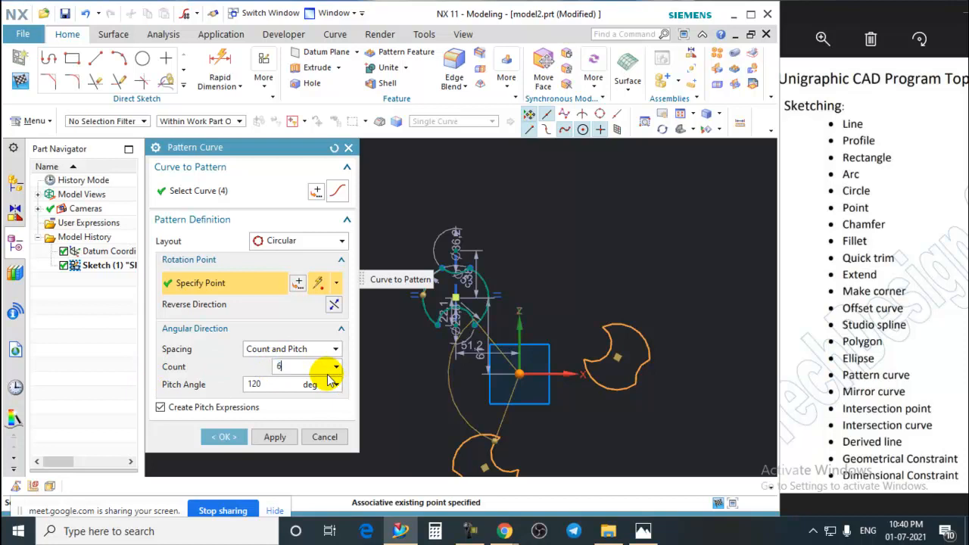
click(266, 384)
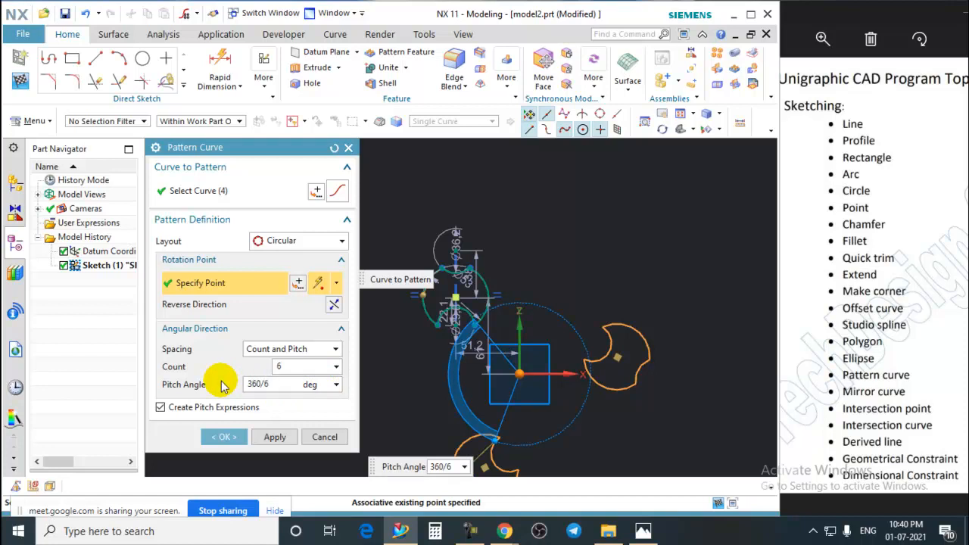
key(Return)
scroll(589, 310, down, 5)
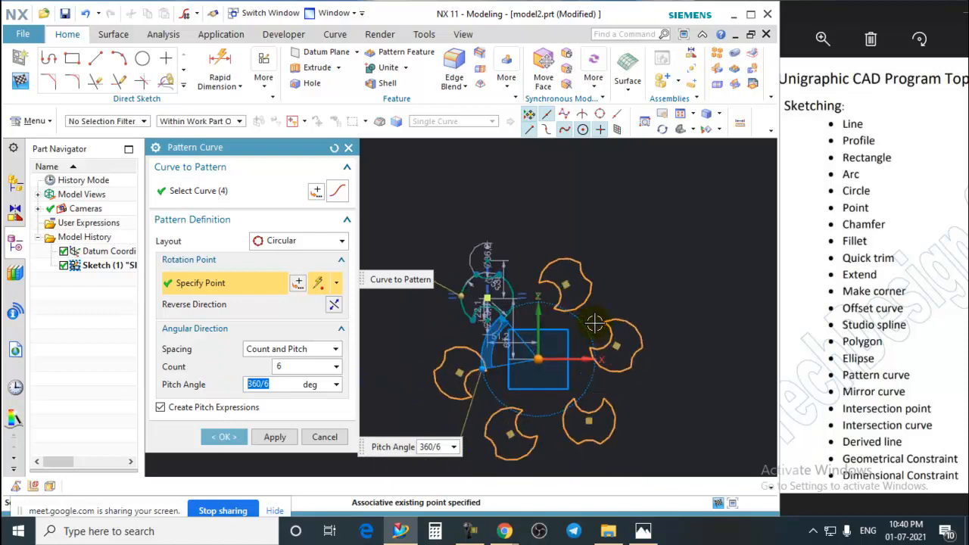
scroll(591, 318, up, 2)
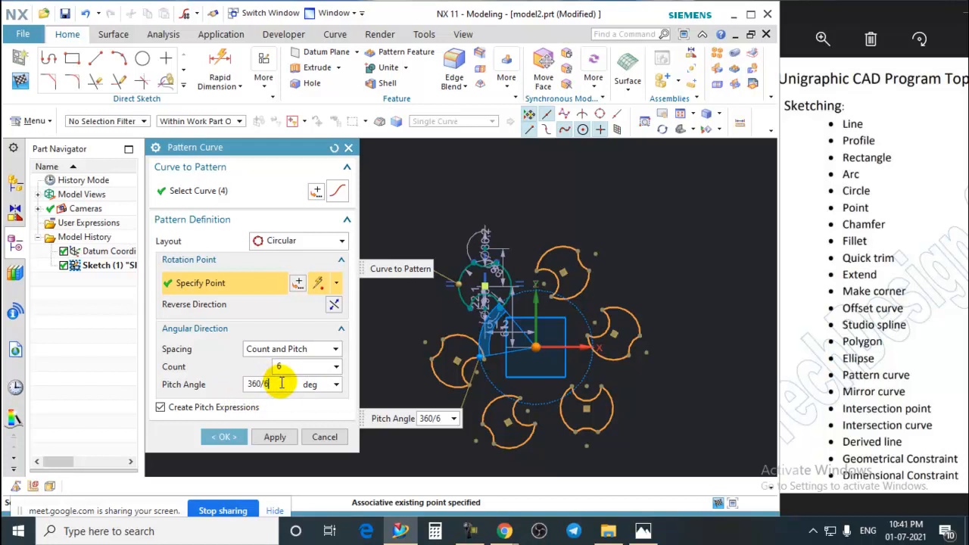
Create the circular pattern of the profile with the 360/6 pitch angle and undo it
drag(280, 383, 222, 385)
key(Return)
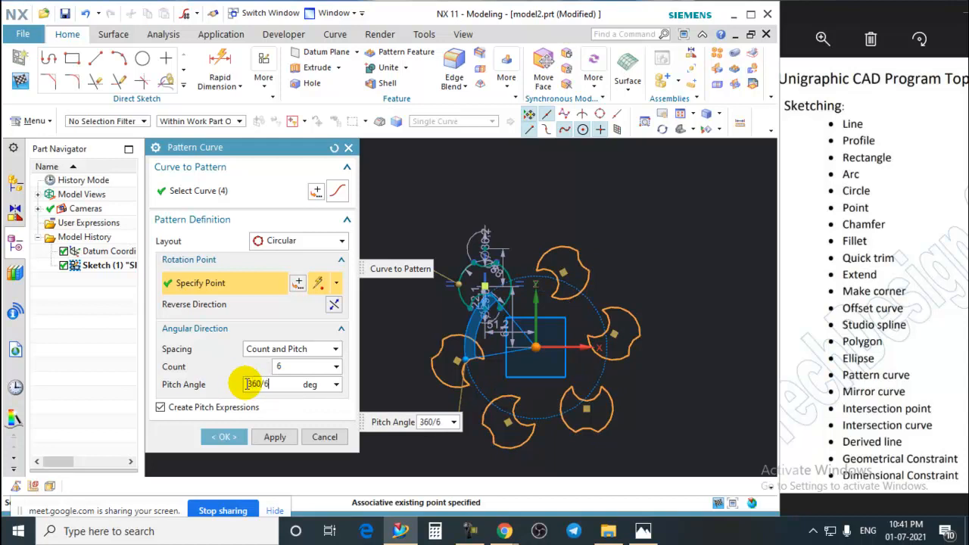
click(227, 437)
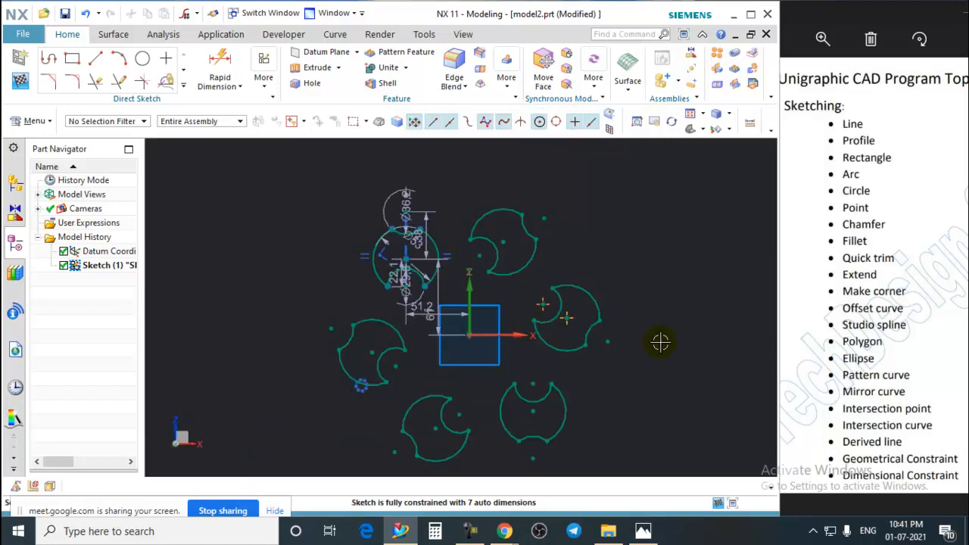
scroll(574, 346, down, 2)
scroll(608, 358, up, 1)
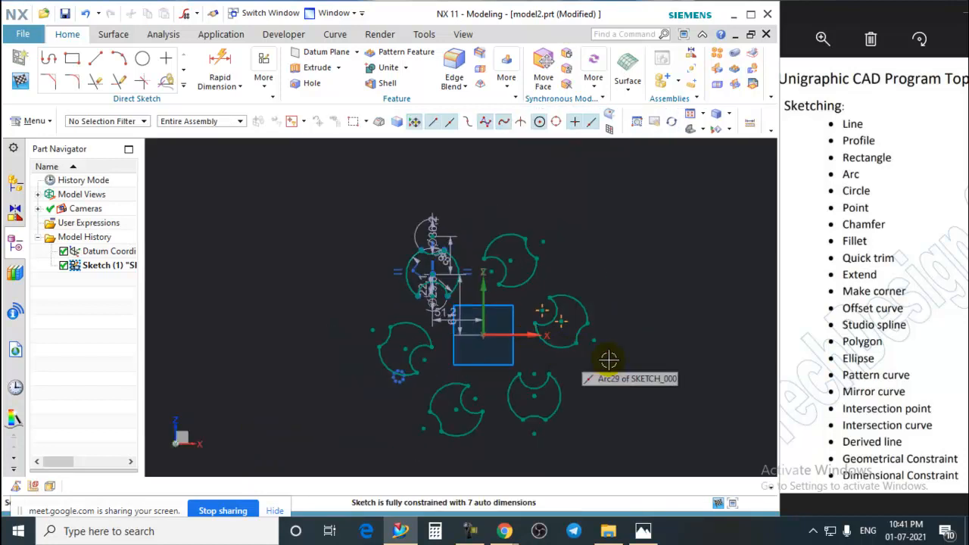
scroll(523, 348, up, 3)
scroll(571, 356, down, 3)
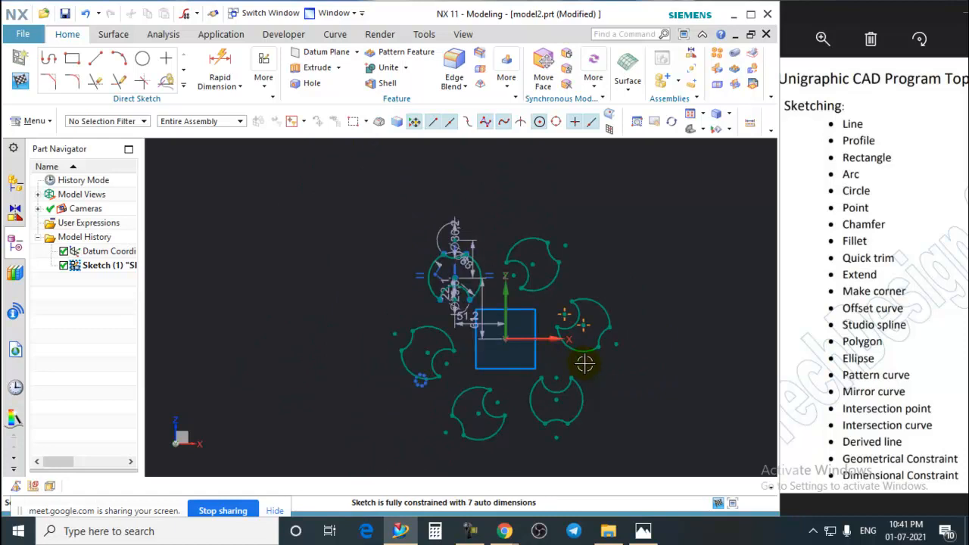
key(ctrl+z)
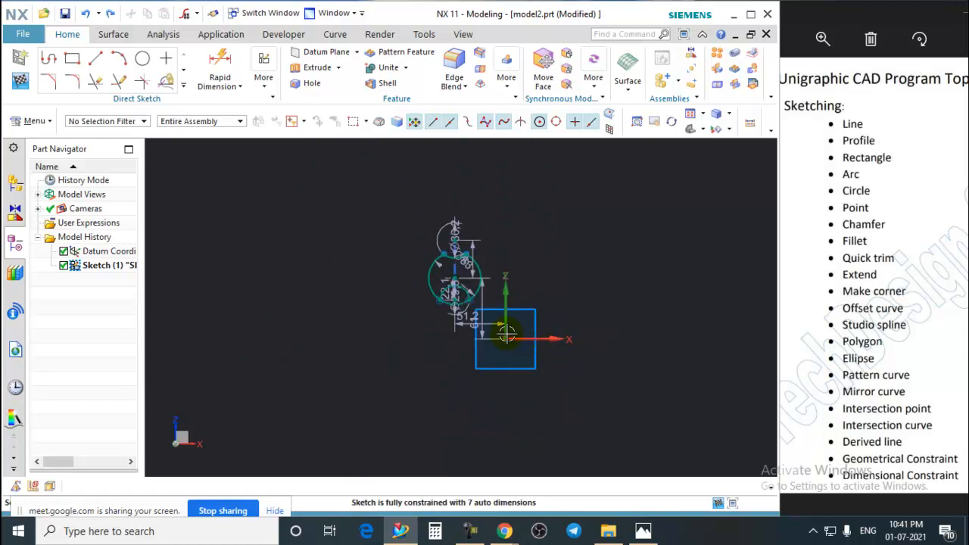
Trim away the arc of the 53 mm circle that closes off the profile's lower notch
scroll(447, 283, up, 5)
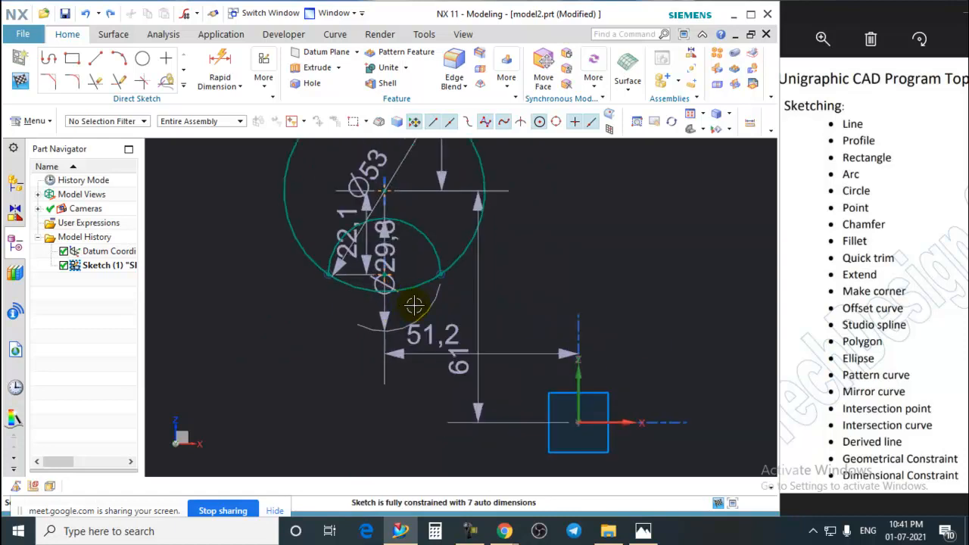
key(t)
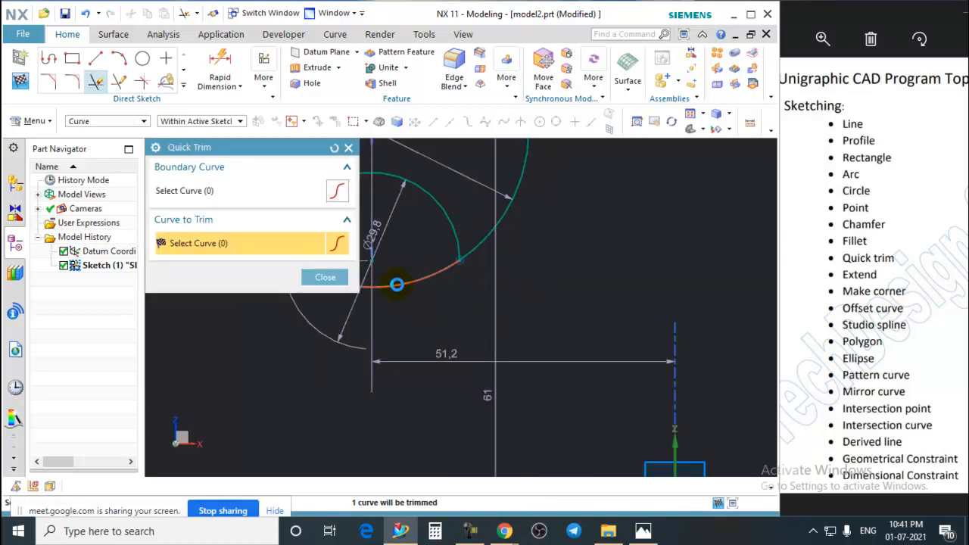
click(397, 283)
scroll(392, 289, down, 3)
click(334, 278)
scroll(362, 304, down, 3)
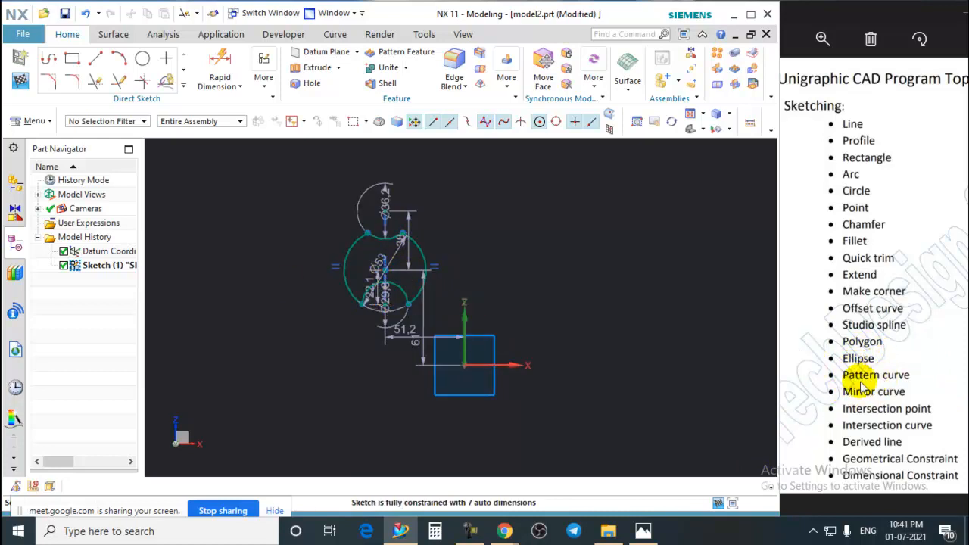
scroll(541, 326, down, 1)
scroll(477, 312, up, 1)
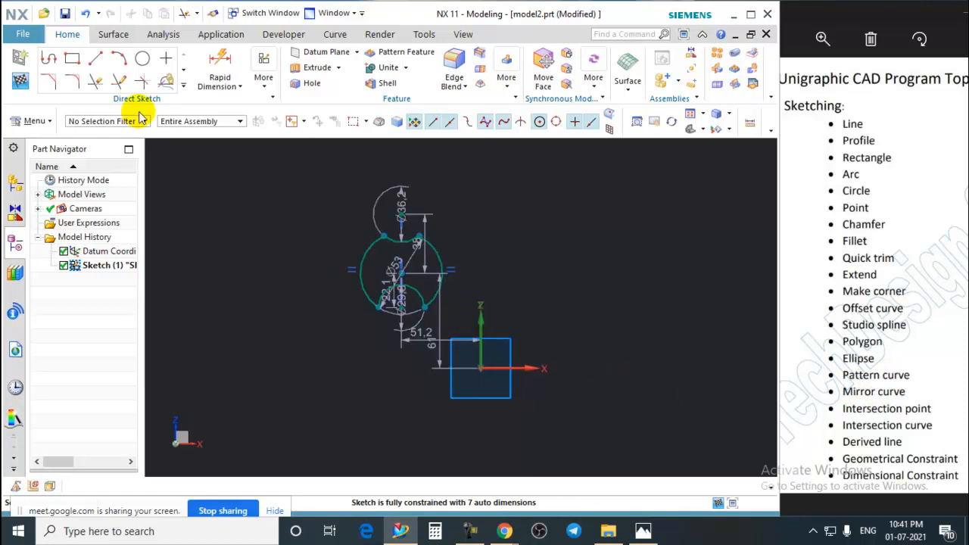
Sketch a circle about 29.8 mm in diameter centred on the right-hand arc of the notched profile
click(142, 58)
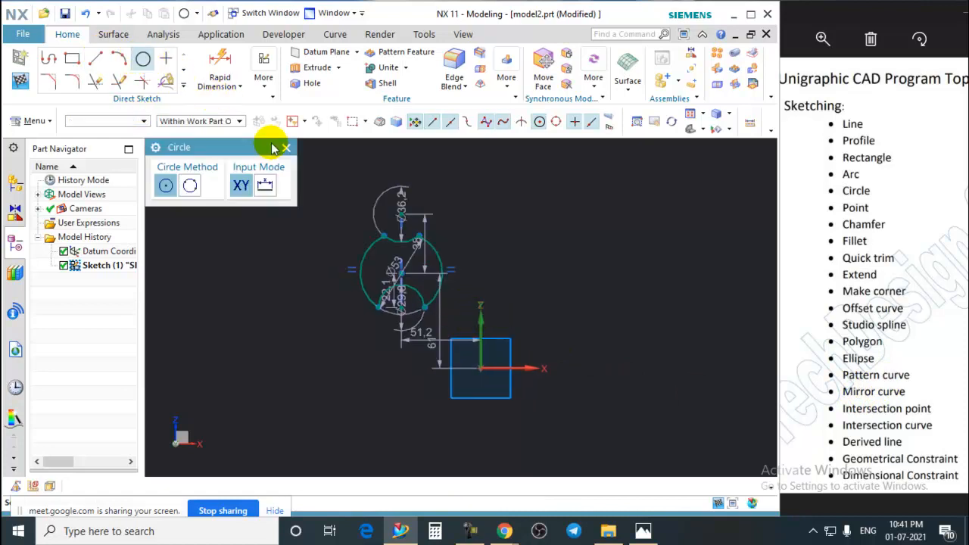
scroll(465, 320, up, 3)
scroll(452, 320, down, 1)
click(452, 314)
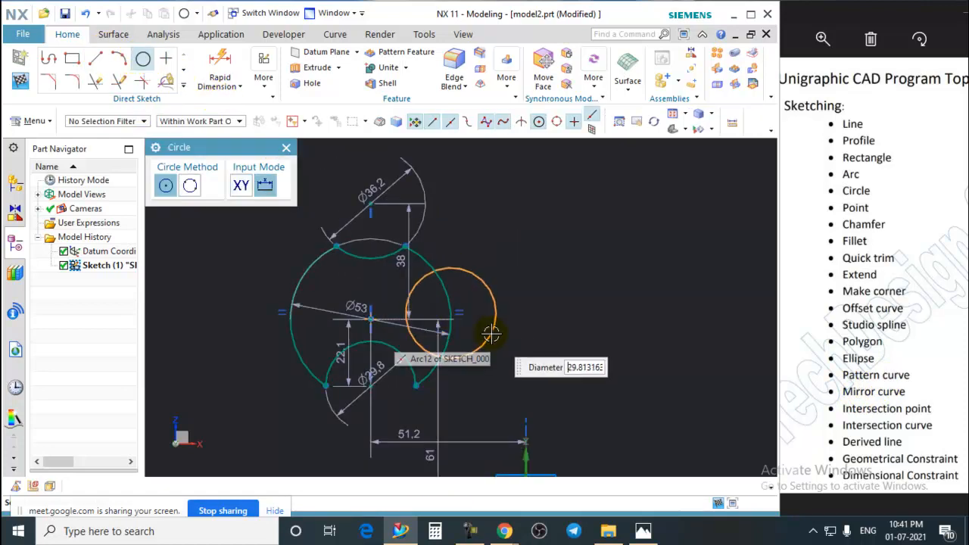
click(491, 333)
key(Escape)
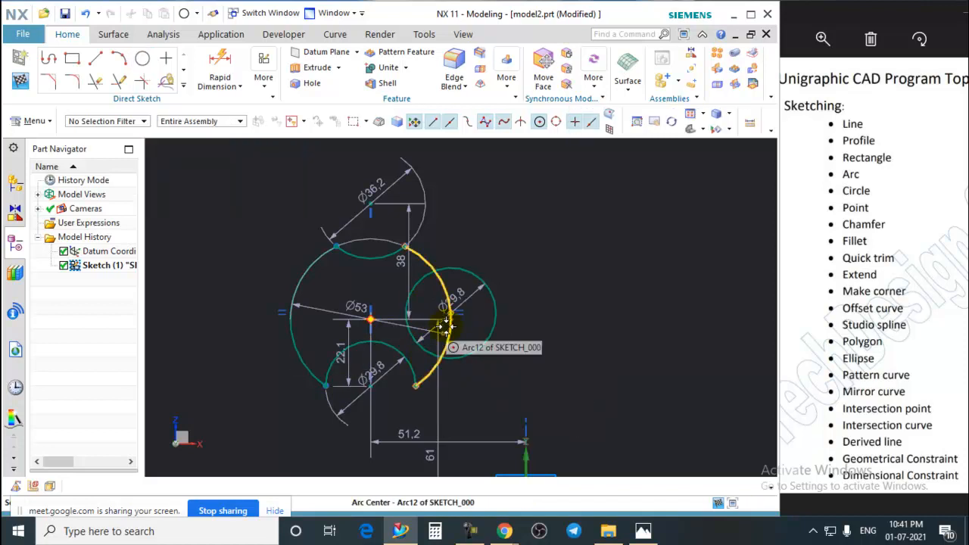
Quick Trim the overlapping inner arcs so the new circle forms an outward lobe on the profile's right side
key(t)
click(421, 281)
click(443, 283)
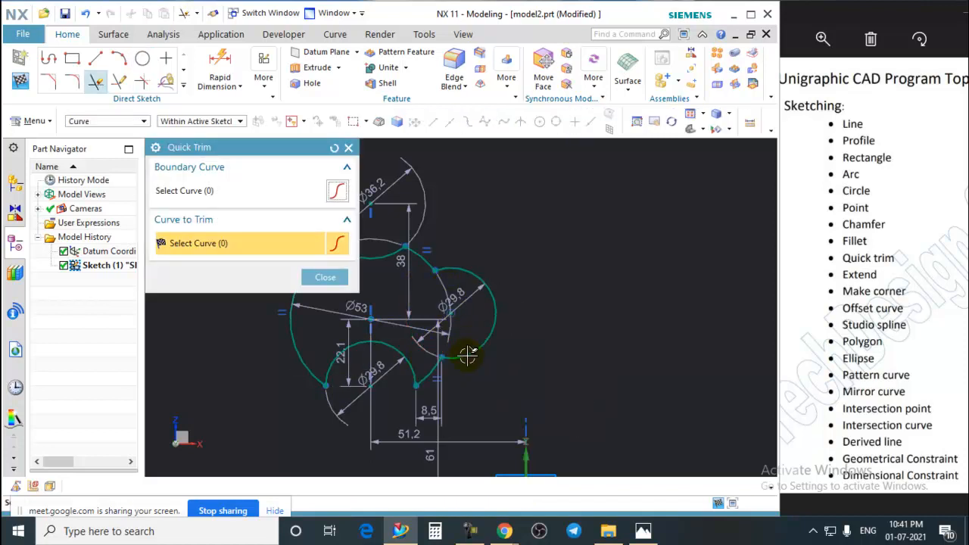
click(312, 285)
scroll(335, 271, down, 4)
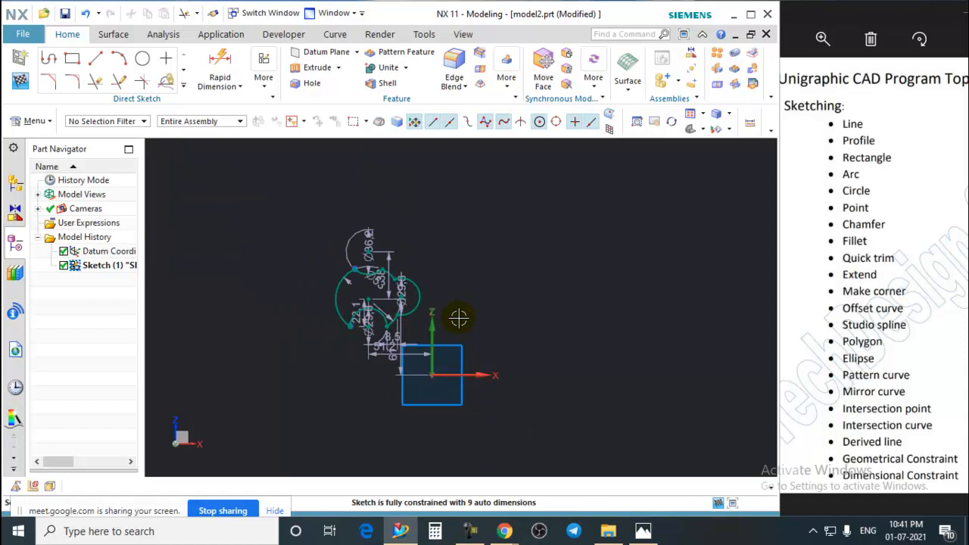
Move the whole lobed profile farther left, to about 77 mm horizontally from the sketch origin
scroll(450, 320, up, 2)
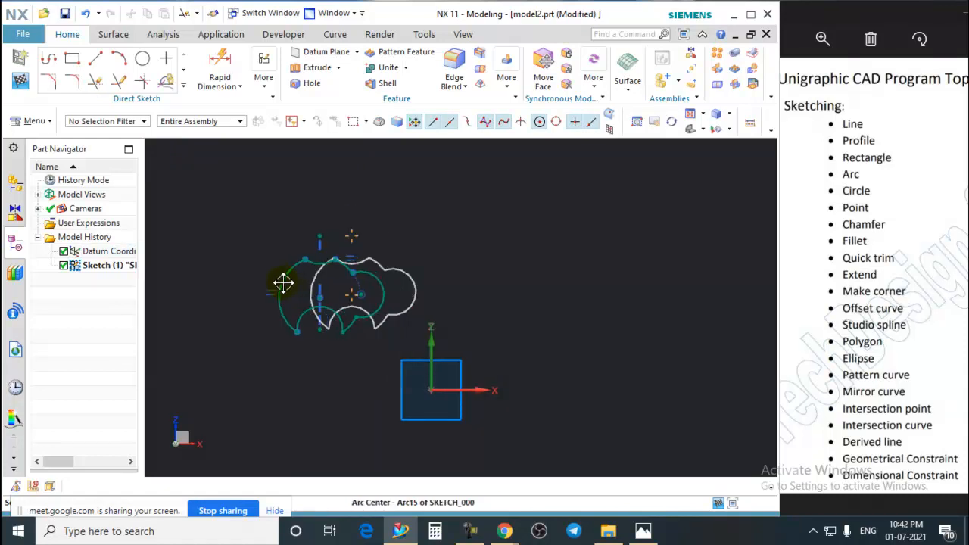
scroll(281, 281, down, 2)
scroll(451, 275, up, 2)
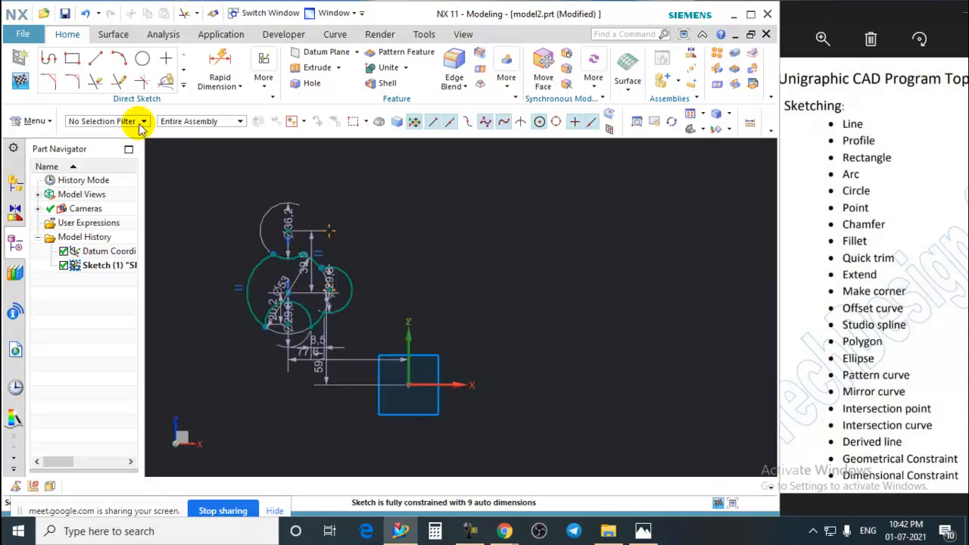
Mirror the six curves of the lobed profile about the sketch's vertical axis
click(183, 84)
click(67, 199)
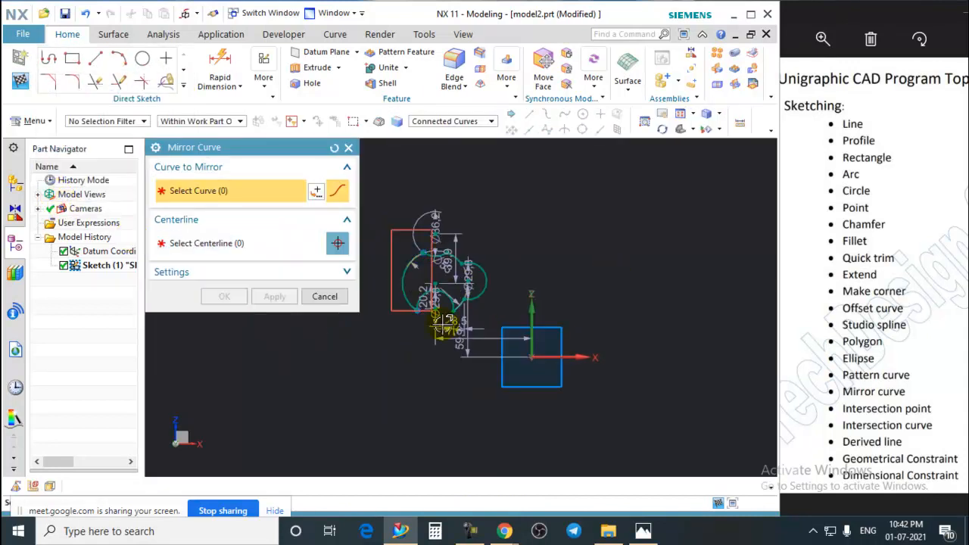
click(456, 330)
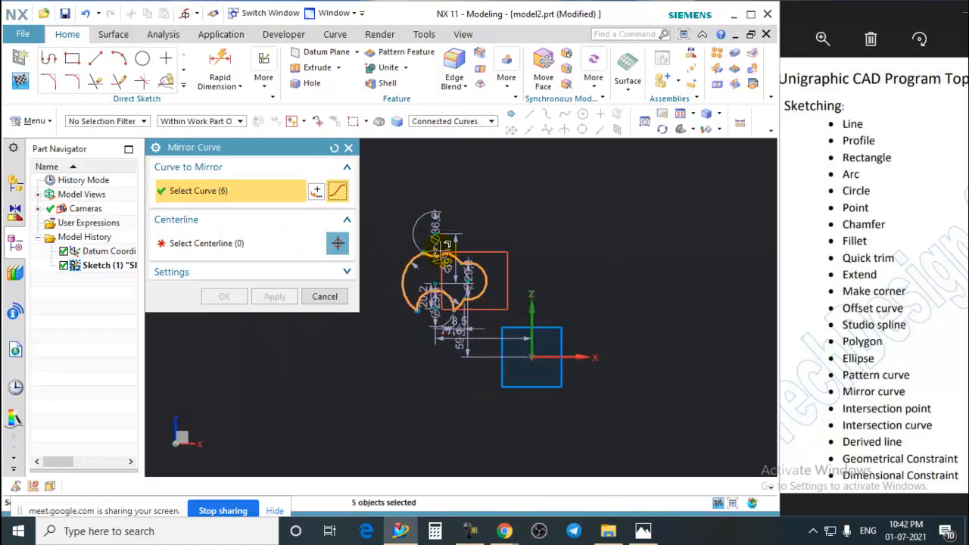
click(475, 280)
click(189, 245)
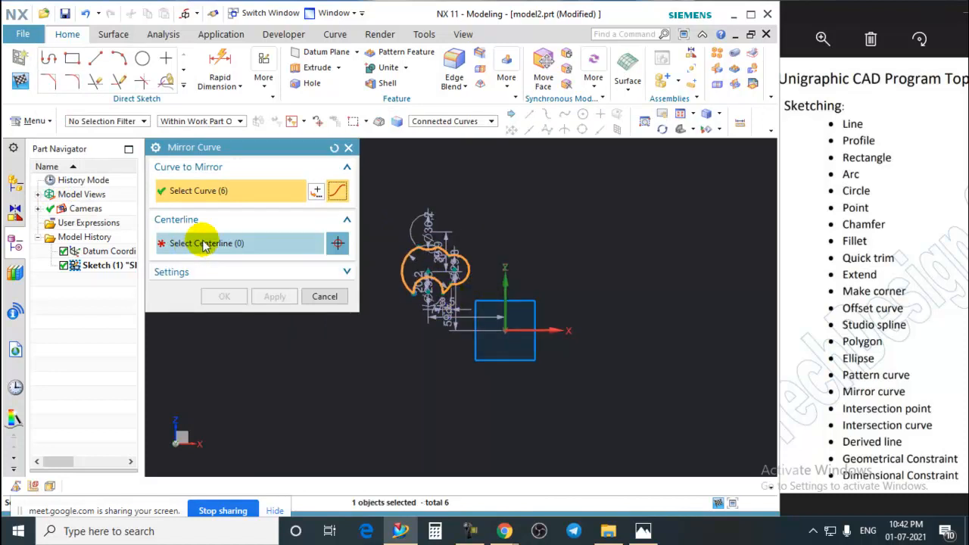
click(196, 249)
scroll(560, 338, up, 1)
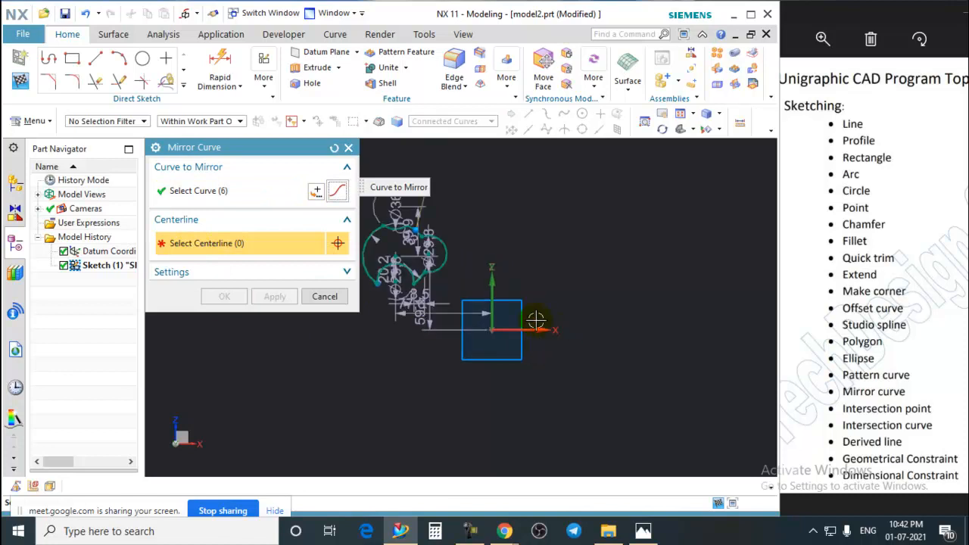
click(492, 282)
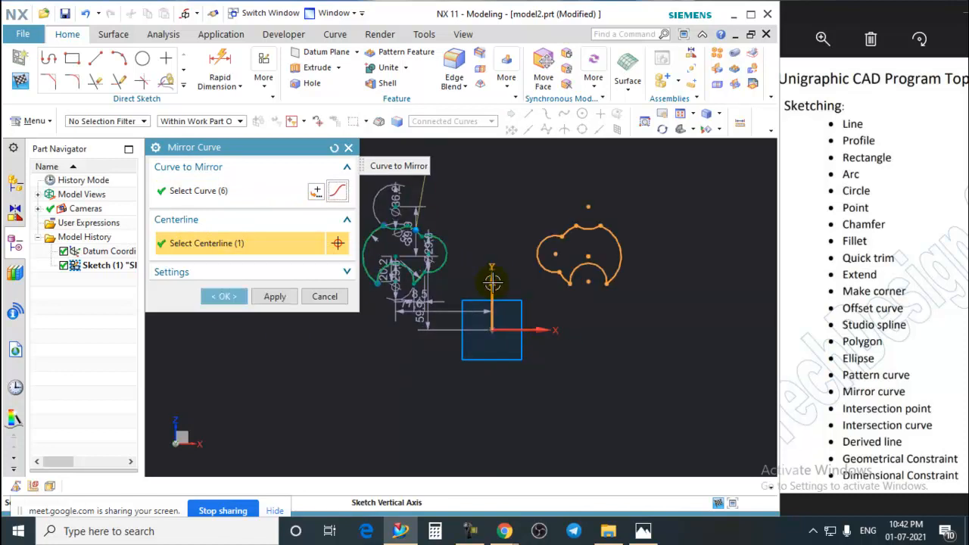
click(224, 296)
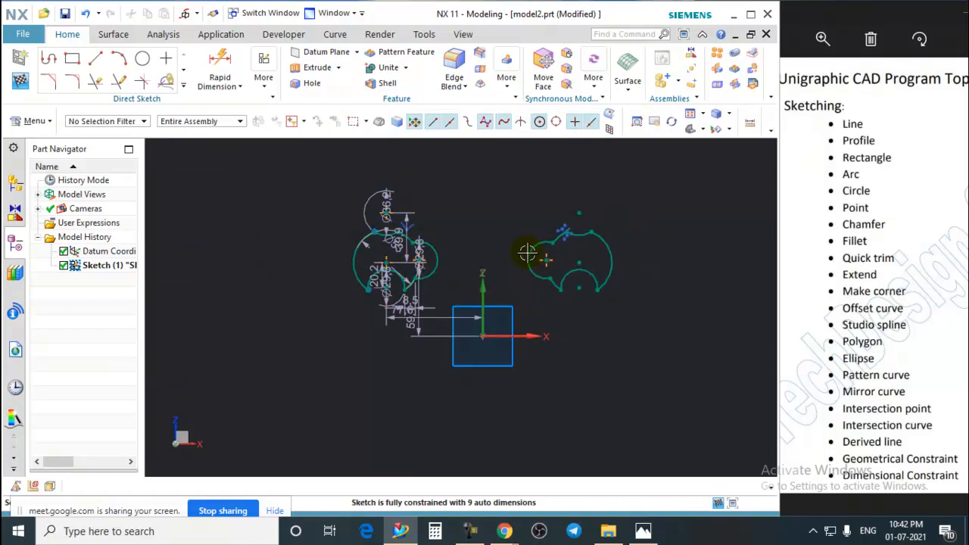
Reopen the mirror constraint to review its curve and centerline selections, and undo the mirrored copy
scroll(530, 261, up, 2)
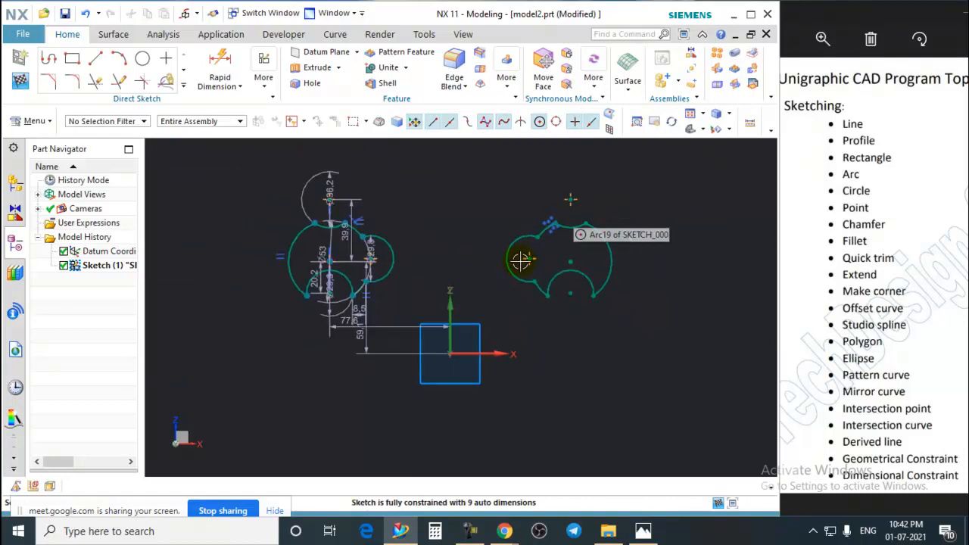
scroll(558, 244, up, 2)
scroll(519, 264, down, 1)
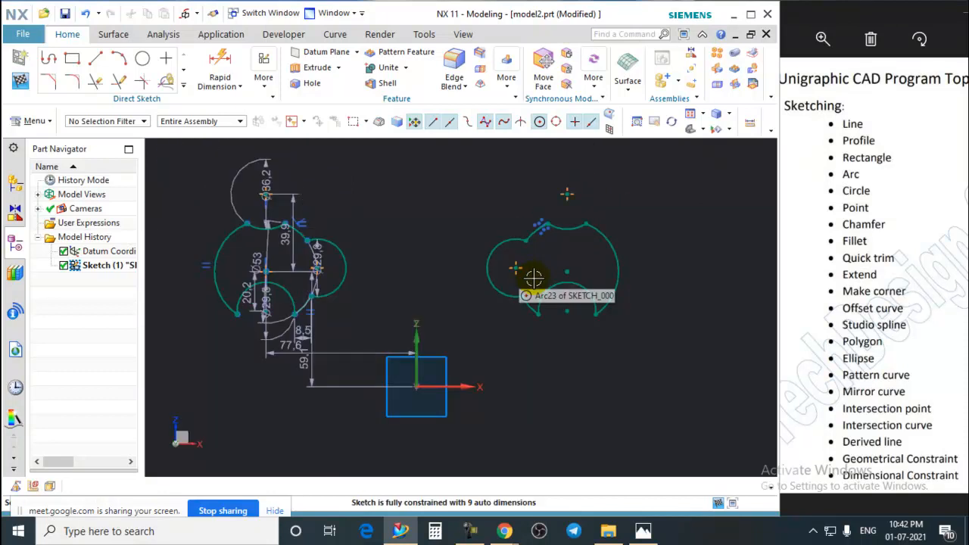
scroll(513, 268, down, 1)
click(539, 221)
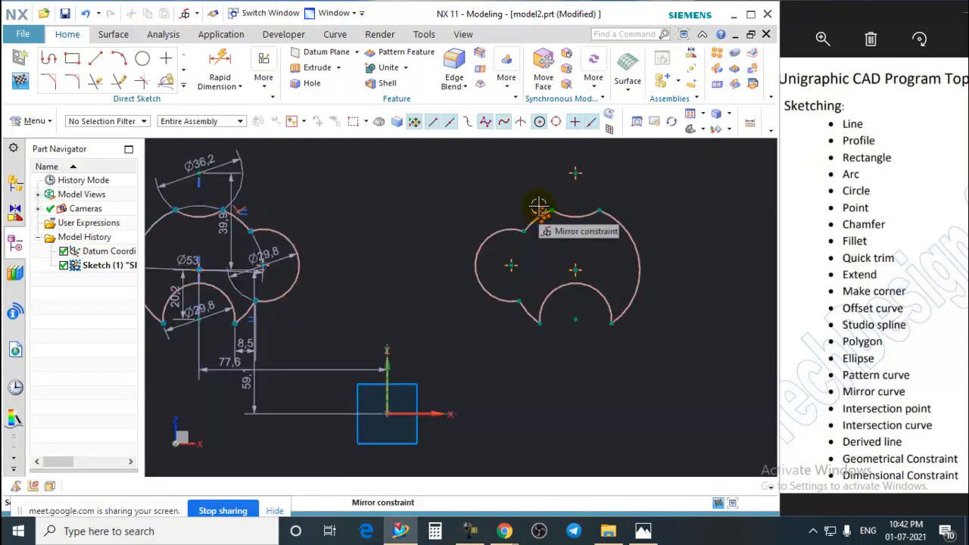
scroll(537, 204, up, 3)
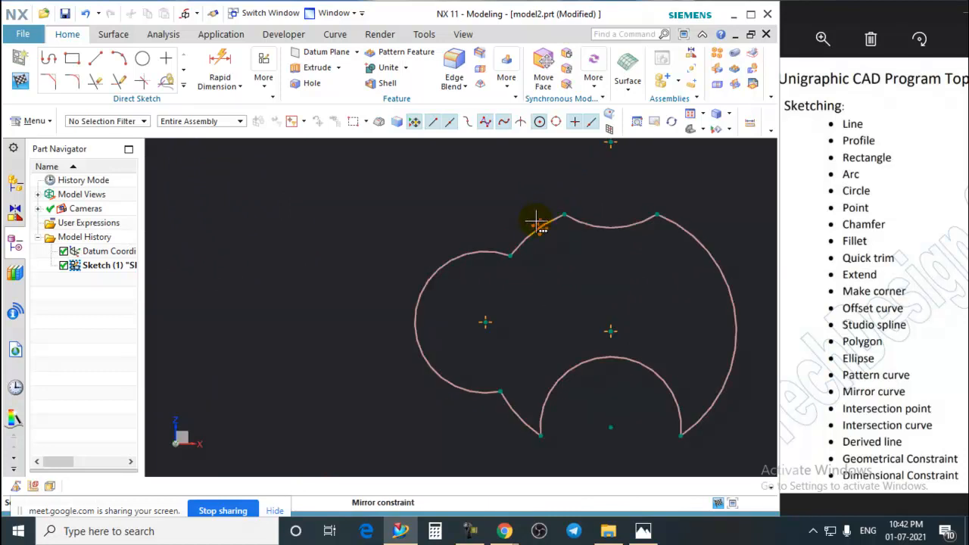
double_click(535, 221)
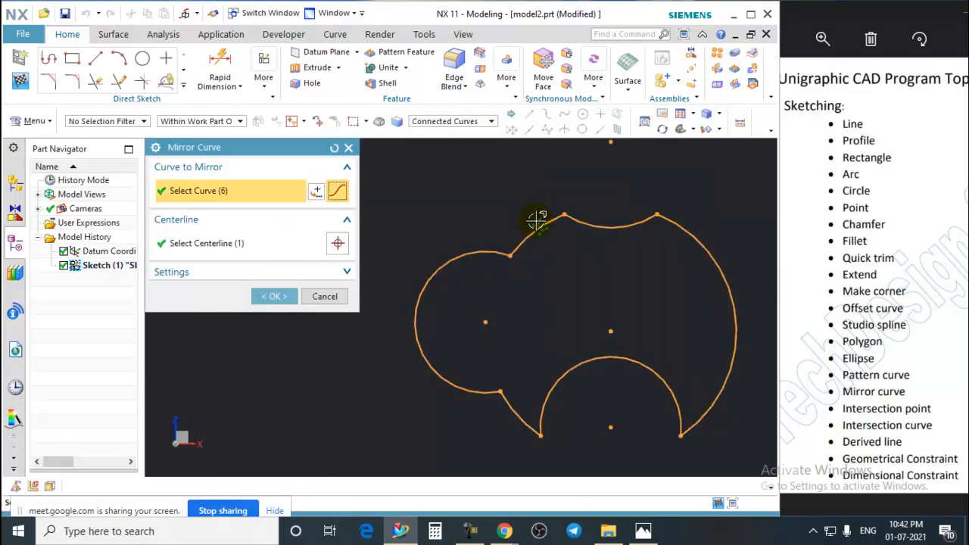
scroll(468, 312, down, 7)
scroll(509, 286, up, 2)
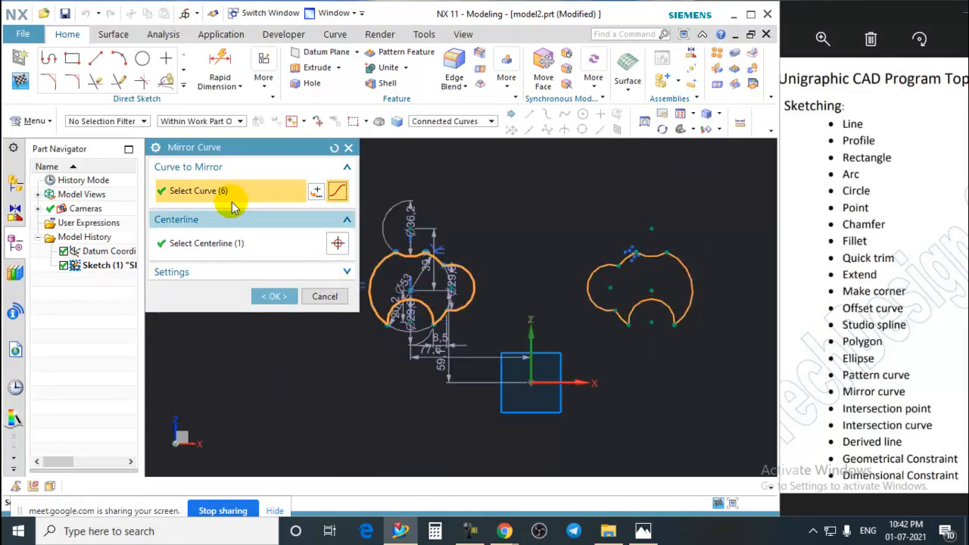
click(324, 296)
scroll(545, 257, down, 1)
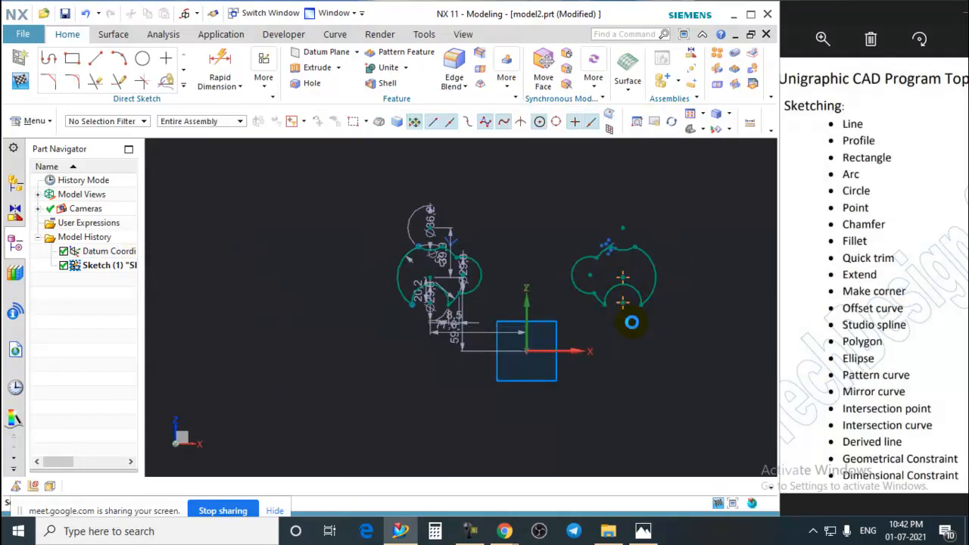
key(ctrl+z)
Sketch a vertical line about 115 mm long up from the sketch origin and delete it
click(96, 59)
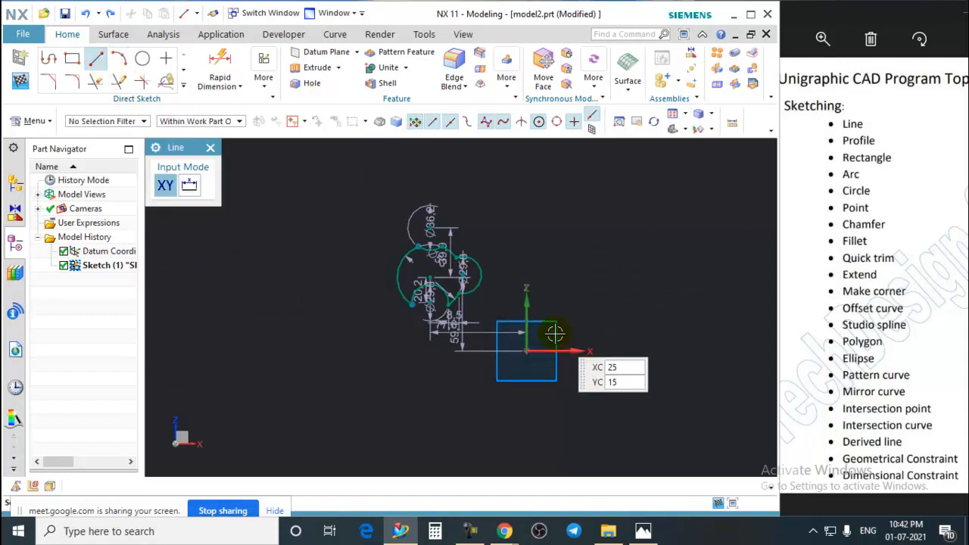
click(526, 351)
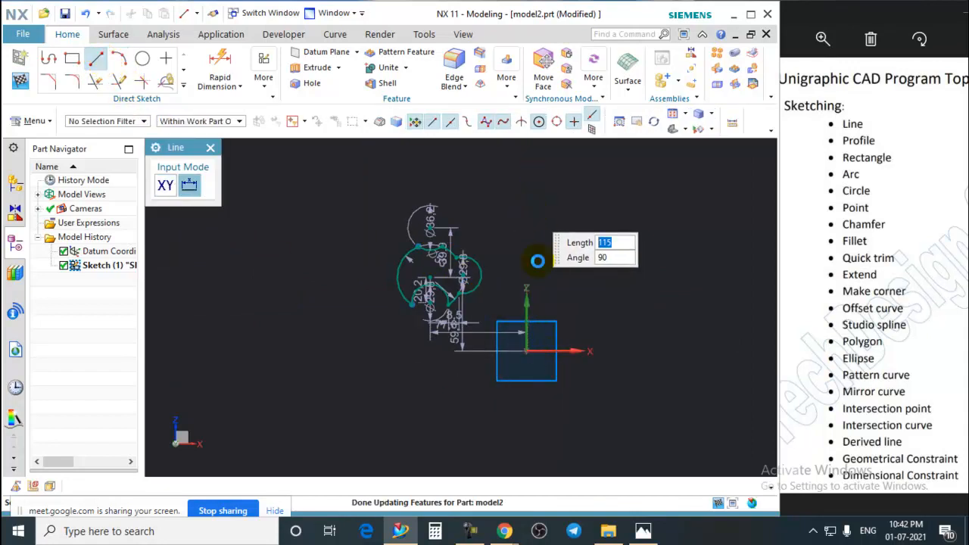
click(527, 202)
click(209, 147)
scroll(452, 263, down, 2)
scroll(452, 263, up, 1)
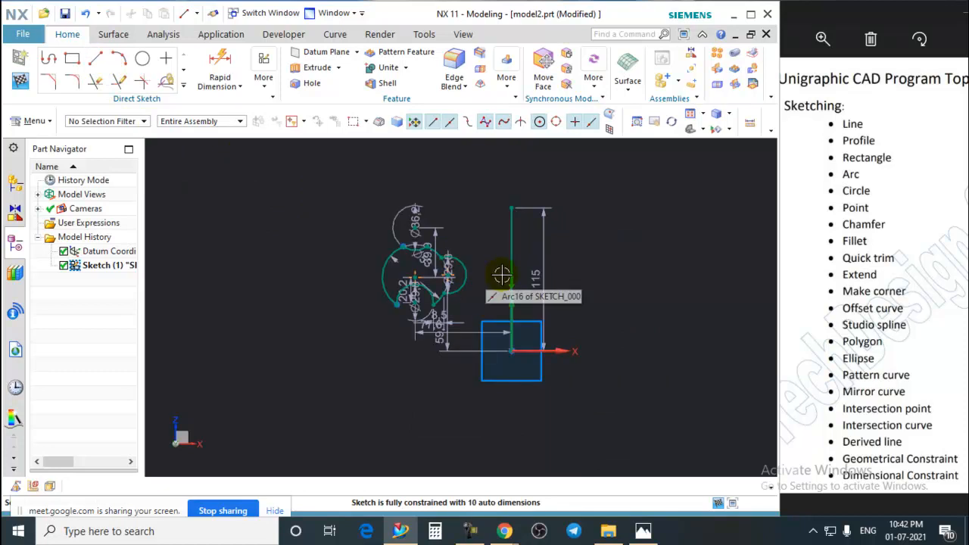
click(512, 249)
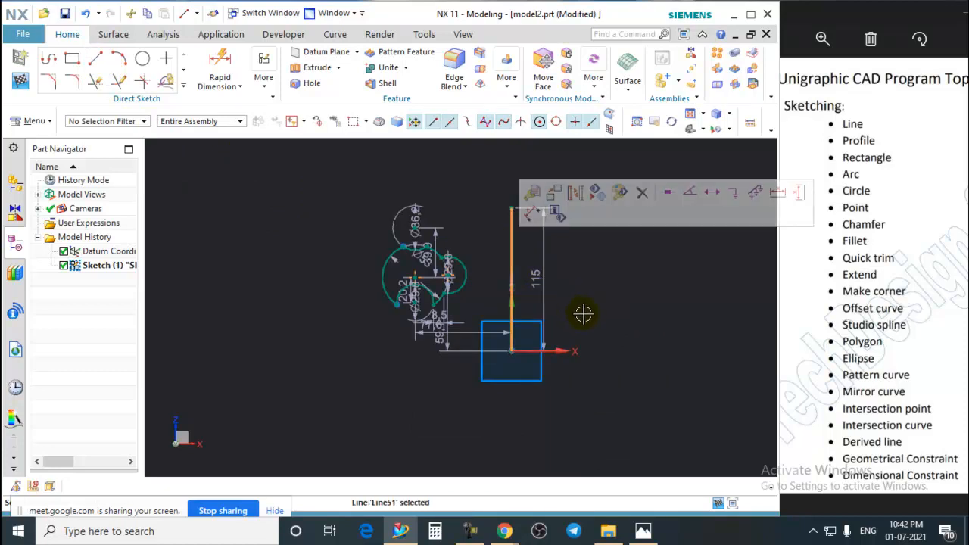
key(Delete)
Sketch a vertical line about 175 mm long, about 35 mm to the right of the origin and reaching about 55 mm below it
click(96, 59)
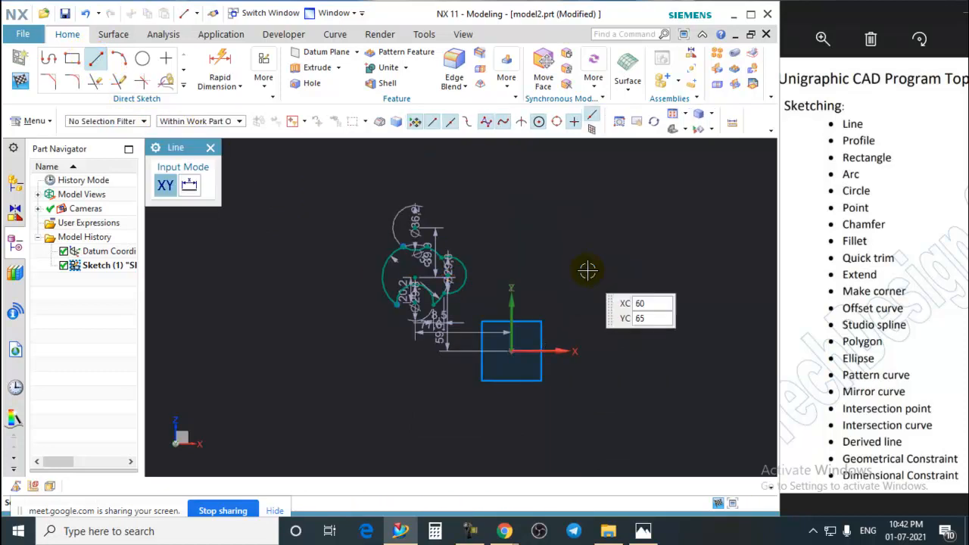
click(553, 201)
click(564, 418)
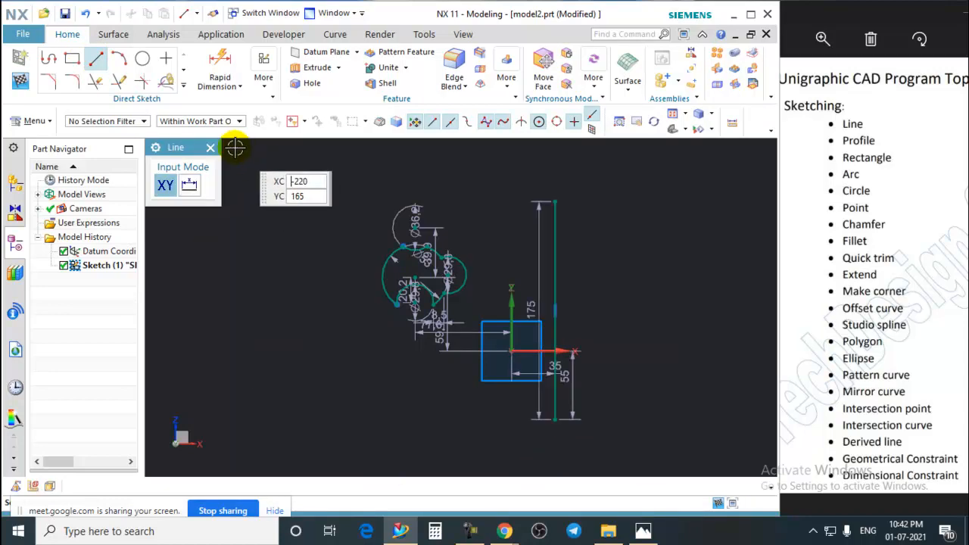
click(210, 147)
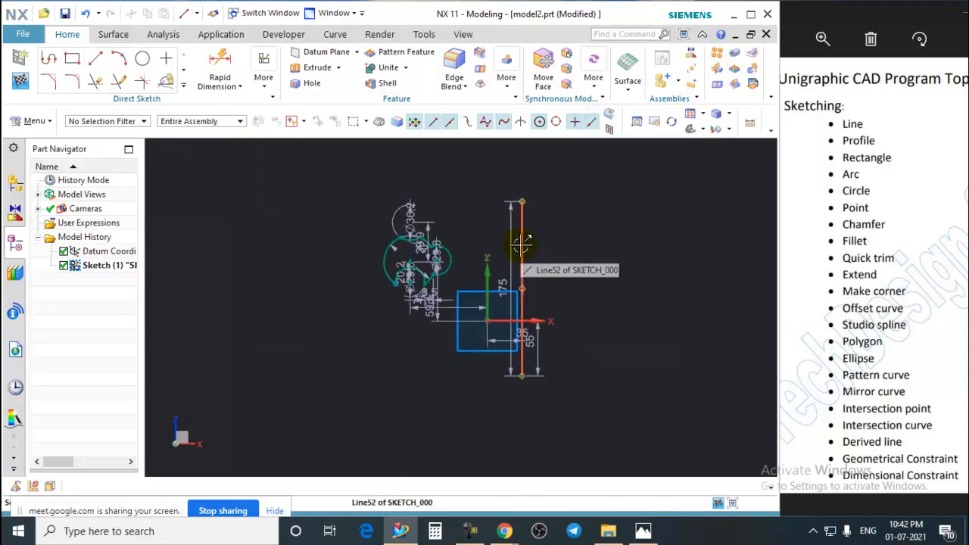
Convert the 175 mm vertical line to a reference line and undo the conversion
right_click(522, 243)
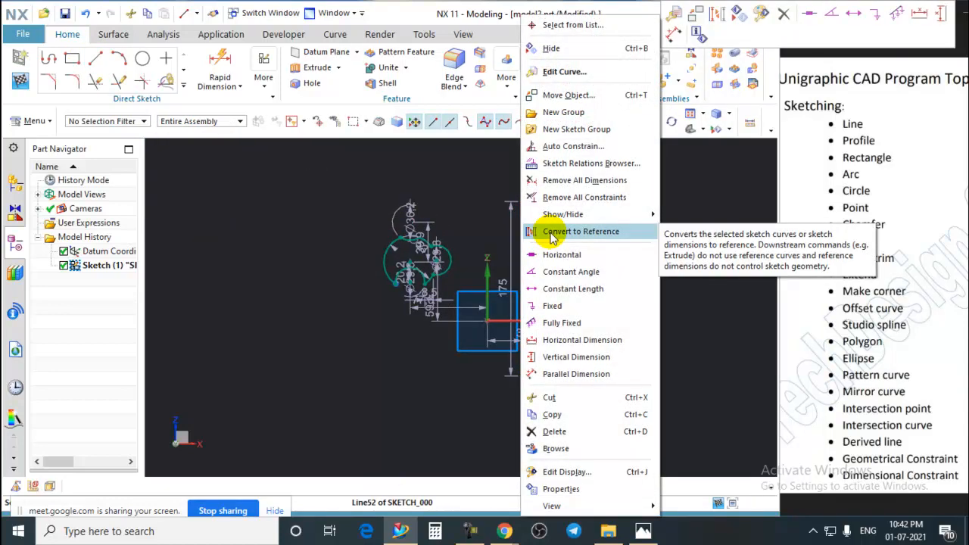
click(579, 231)
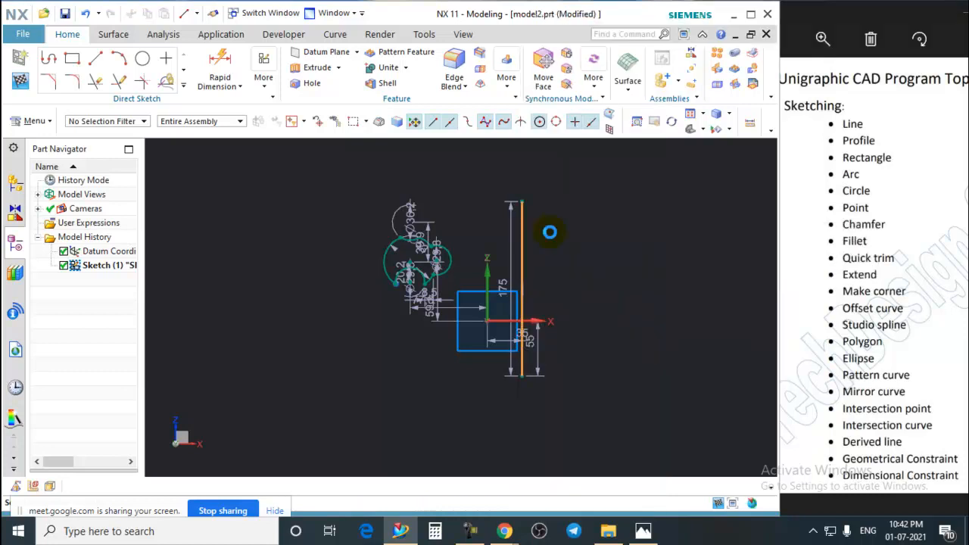
scroll(551, 232, up, 2)
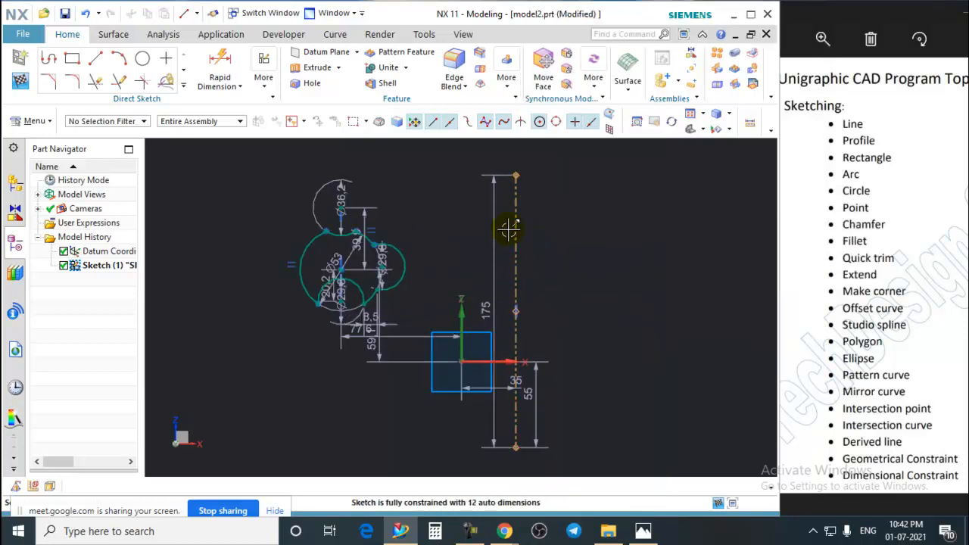
scroll(510, 275, down, 3)
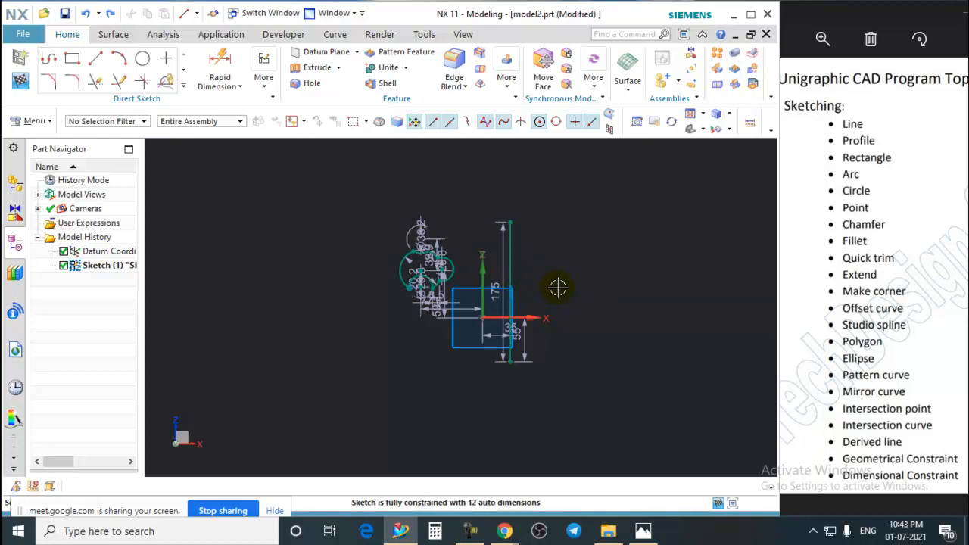
key(ctrl+z)
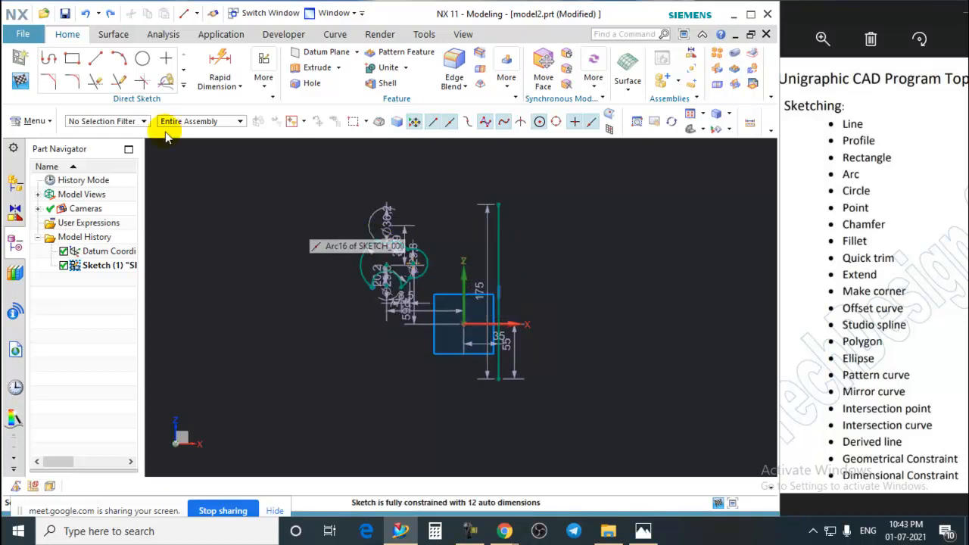
Mirror the six curves of the lobed profile, using the 175 mm vertical line as the centerline
click(184, 85)
click(44, 202)
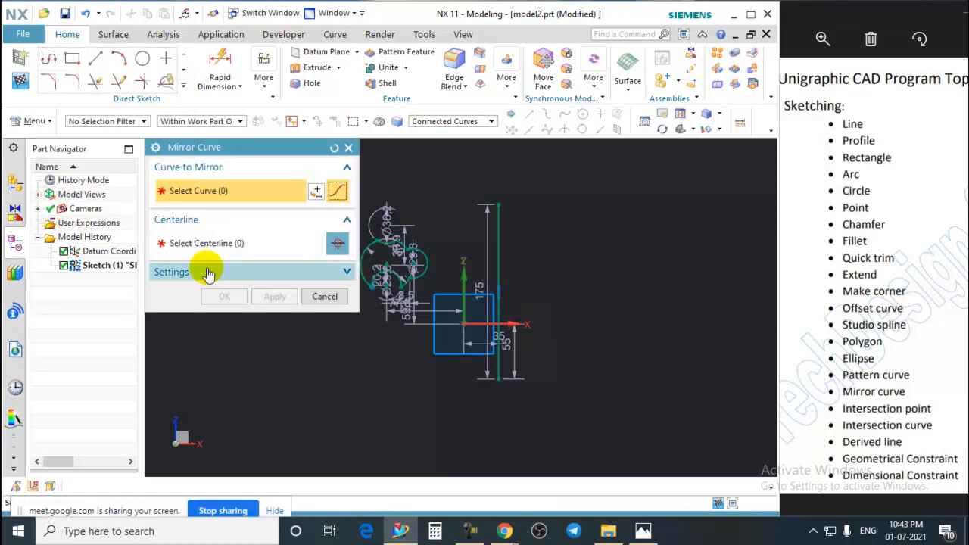
scroll(481, 283, down, 1)
scroll(405, 279, up, 1)
scroll(481, 332, down, 1)
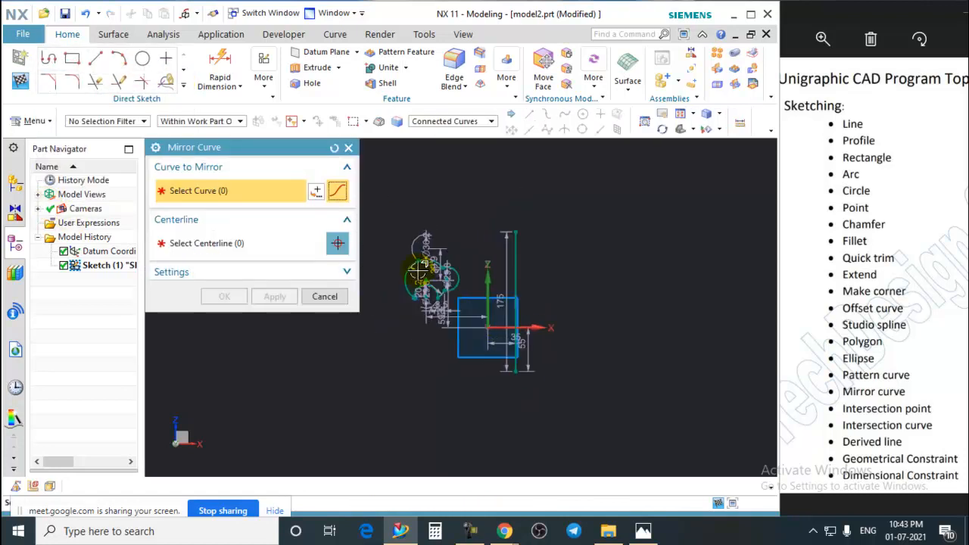
scroll(421, 277, up, 1)
drag(481, 341, 371, 223)
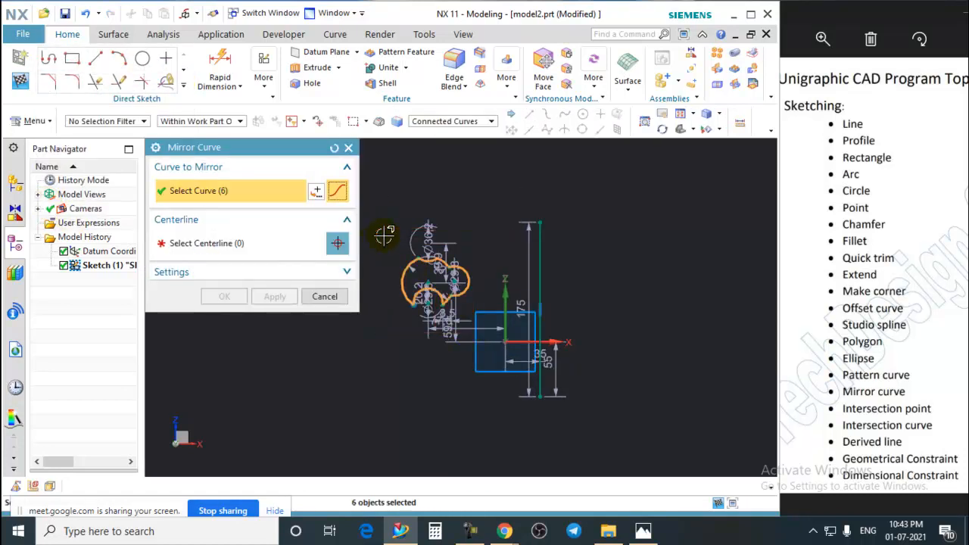
click(187, 253)
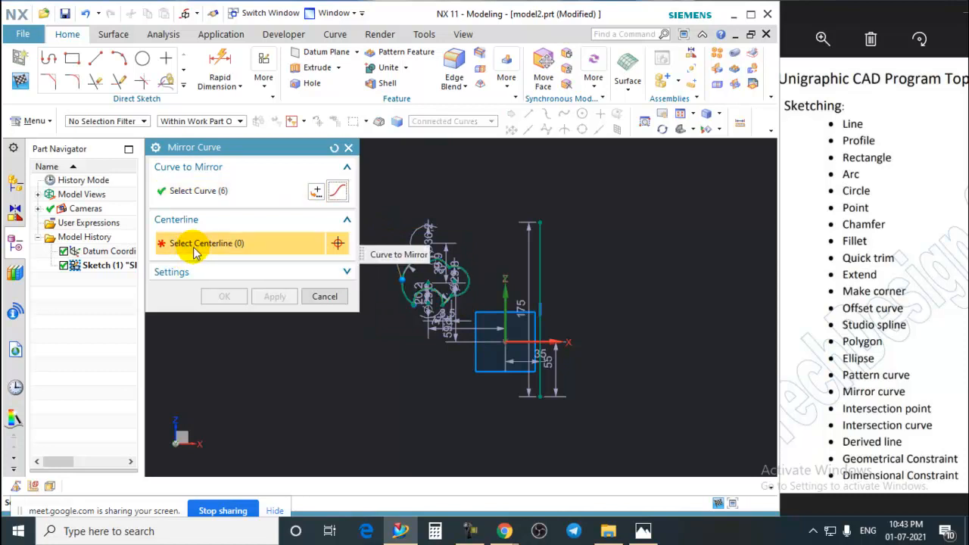
click(541, 241)
click(222, 298)
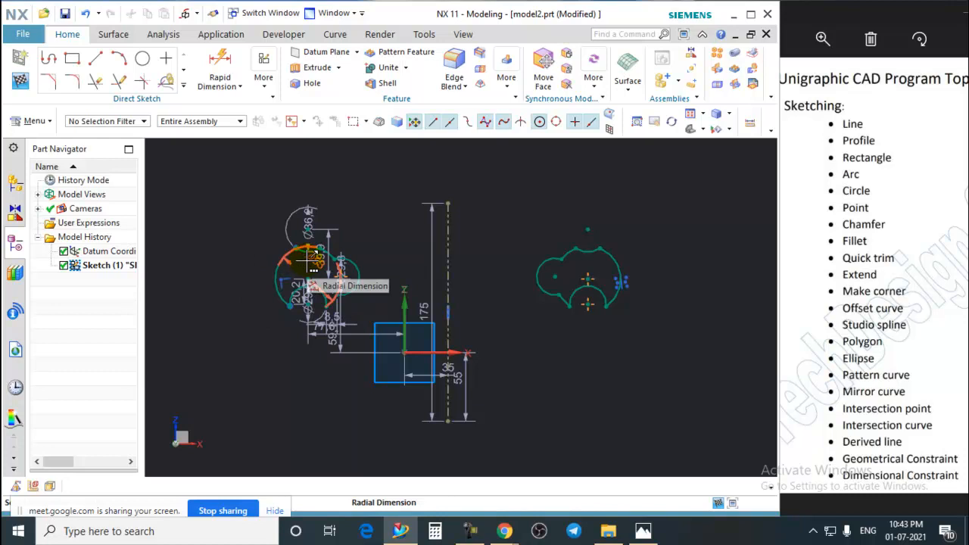
Delete the lobed profile together with its mirrored copy and the vertical centerline, leaving the sketch empty
scroll(520, 312, down, 4)
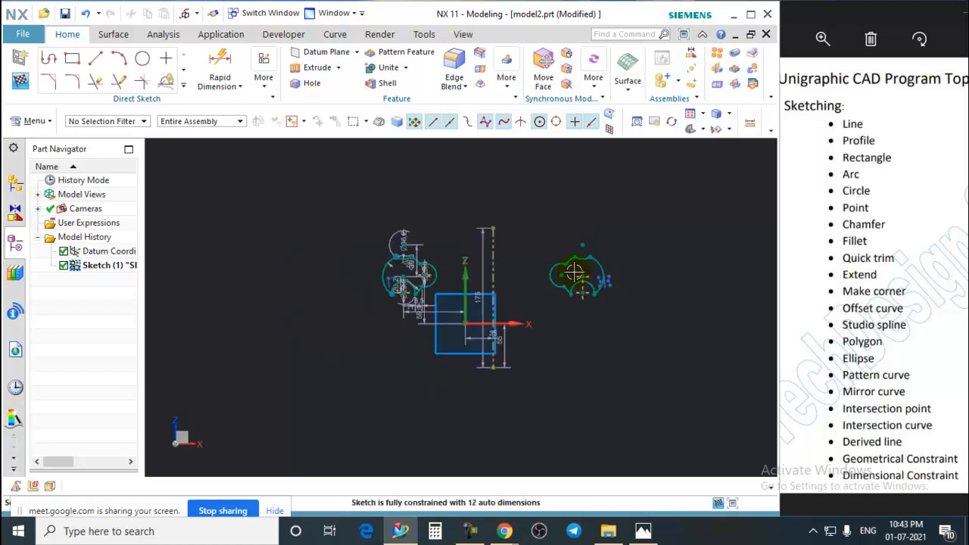
scroll(520, 313, up, 1)
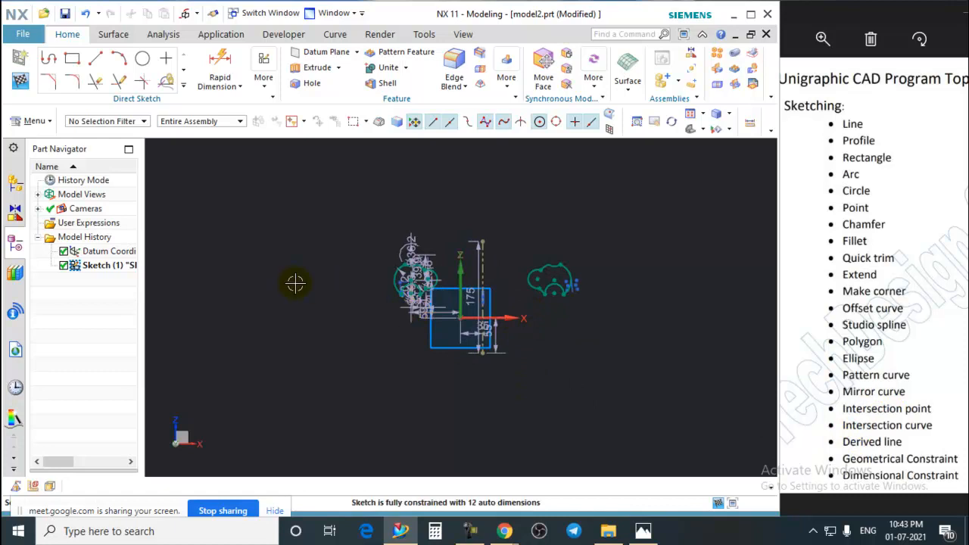
scroll(323, 285, down, 1)
scroll(657, 281, up, 1)
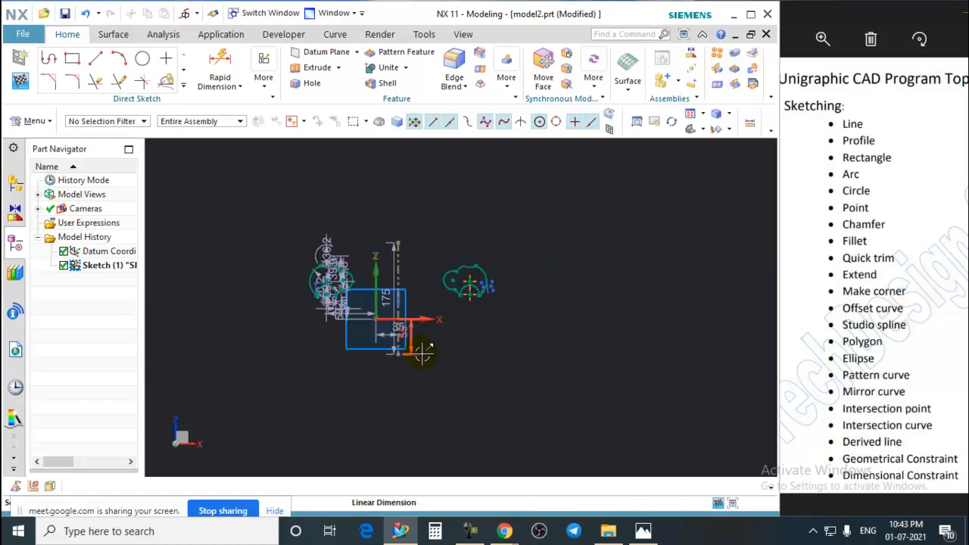
mouse_move(422, 353)
middle_down()
mouse_move(457, 327)
mouse_move(445, 322)
middle_up()
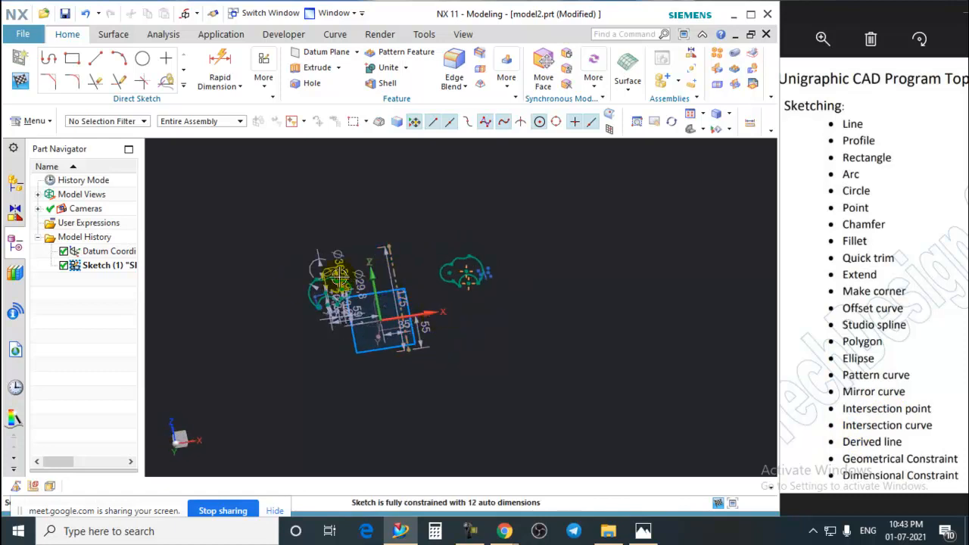
drag(245, 232, 399, 370)
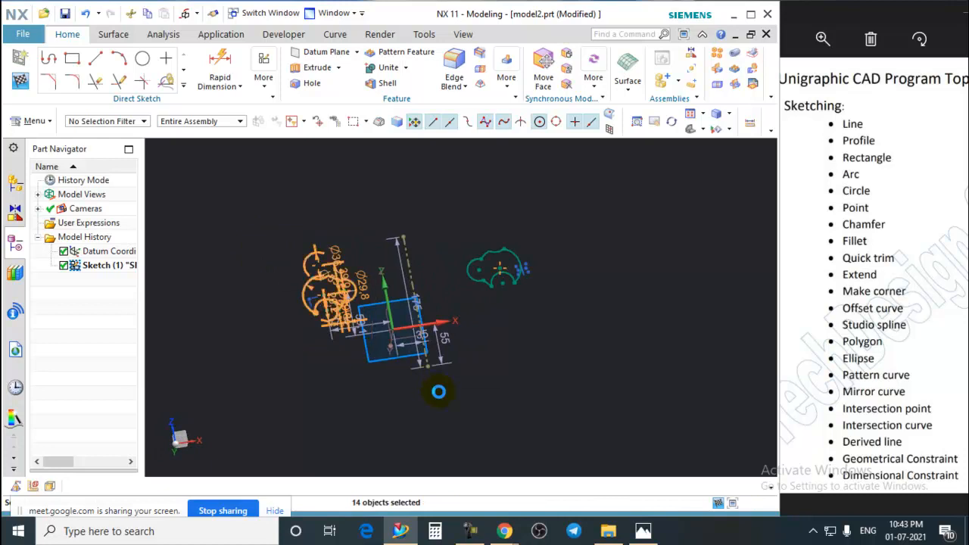
key(Delete)
middle_drag(471, 383, 471, 404)
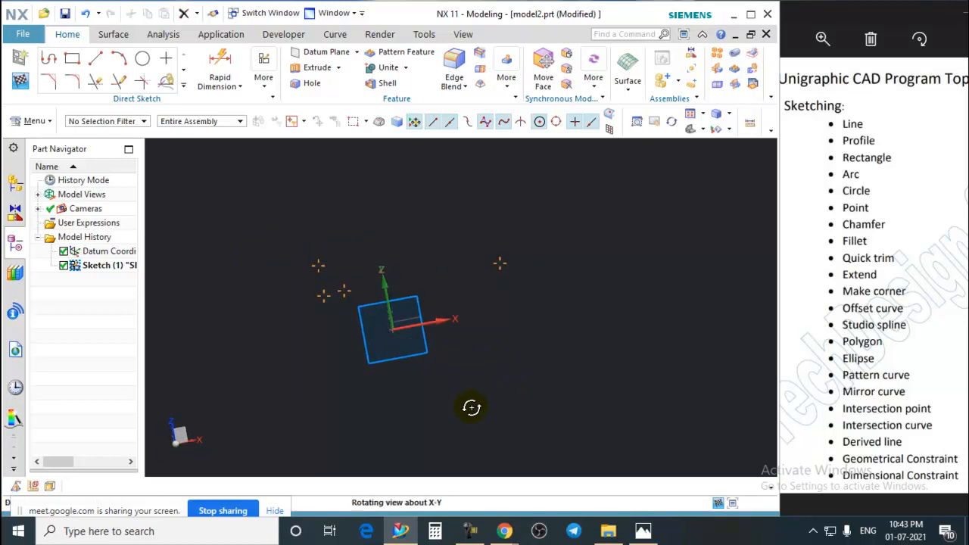
key(F8)
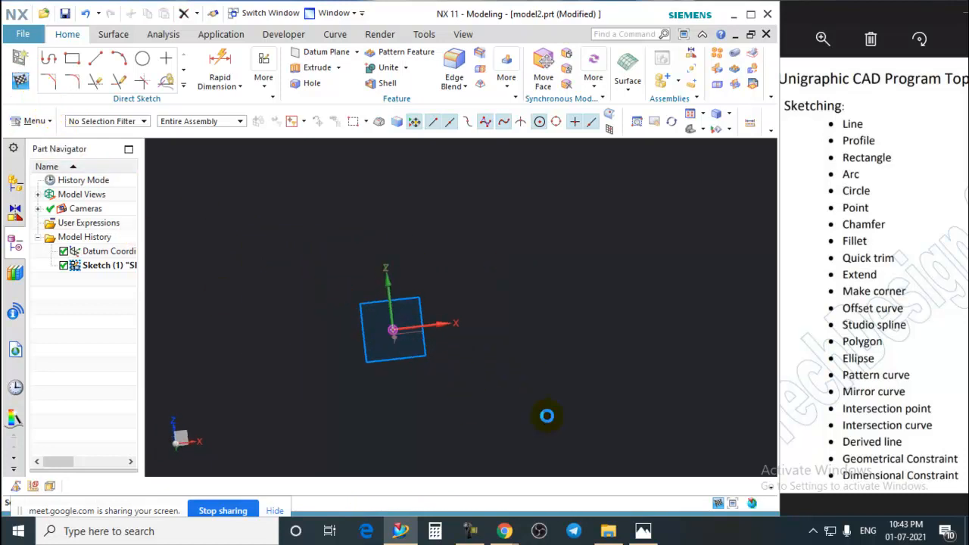
Sketch a circle about 196 mm in diameter centred on the sketch origin and finish the sketch
click(142, 59)
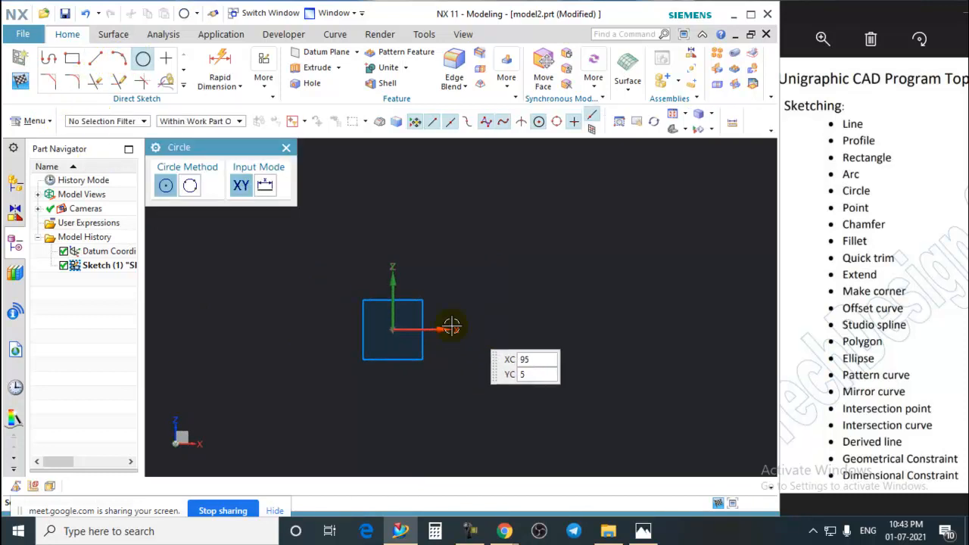
click(393, 329)
click(316, 327)
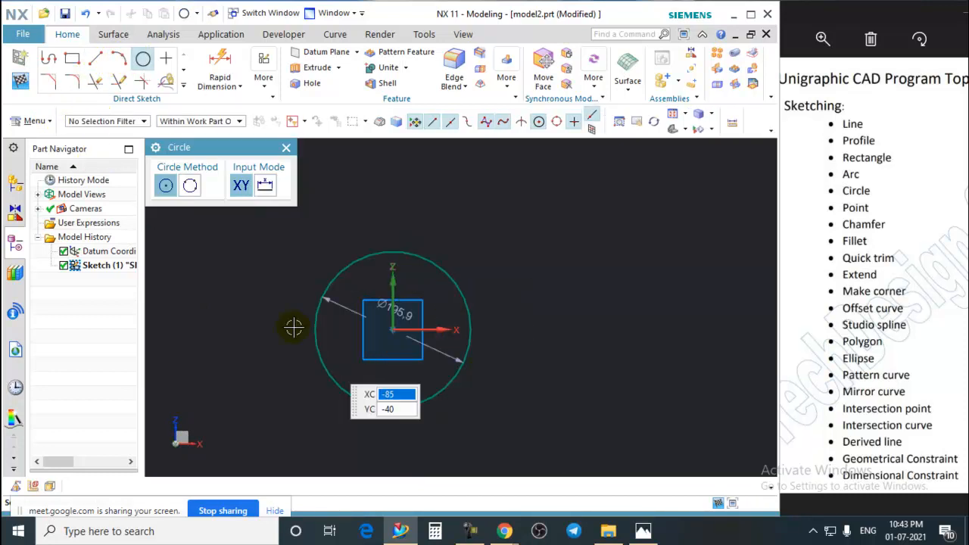
click(285, 147)
click(21, 81)
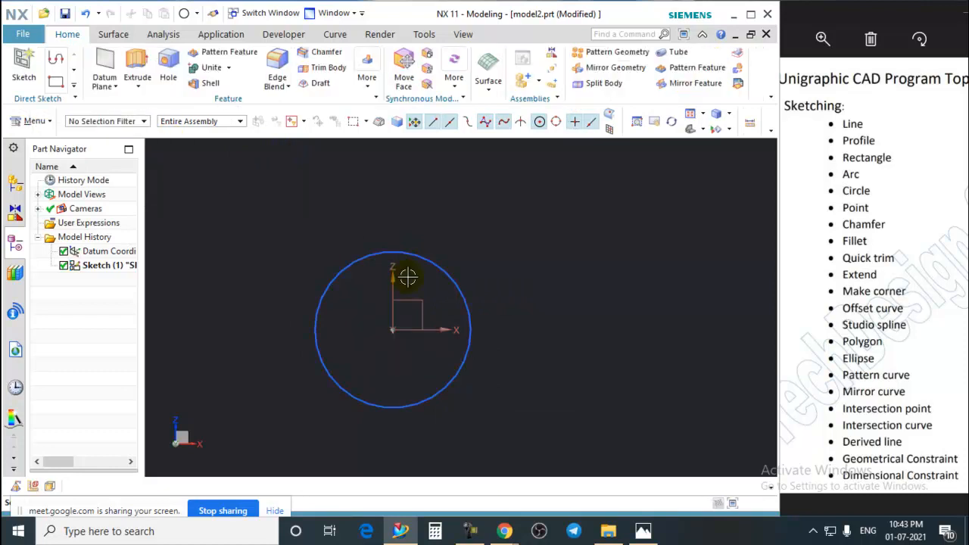
Create a new sketch on the XY plane of the datum coordinate system, perpendicular to the circle
mouse_move(459, 404)
middle_down()
mouse_move(456, 326)
mouse_move(397, 321)
middle_up()
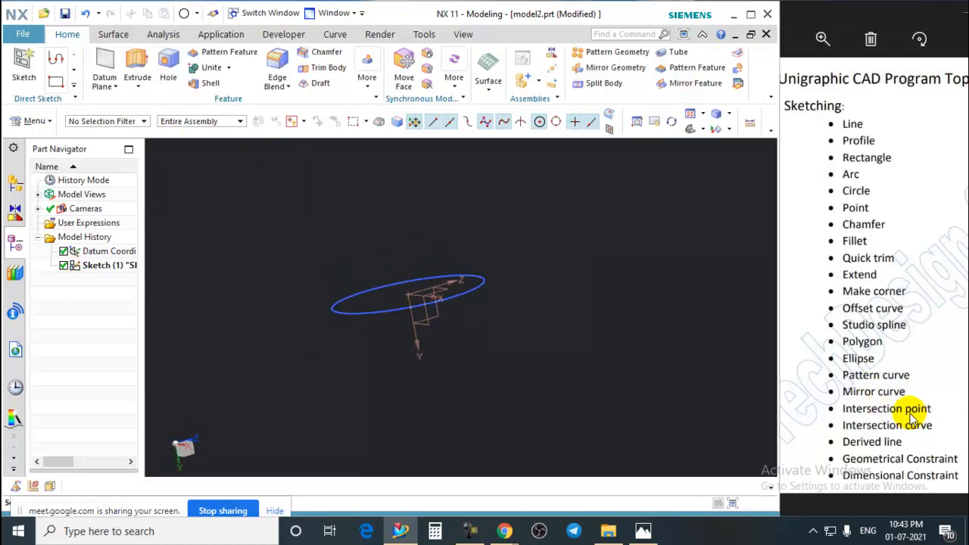
middle_drag(506, 377, 524, 397)
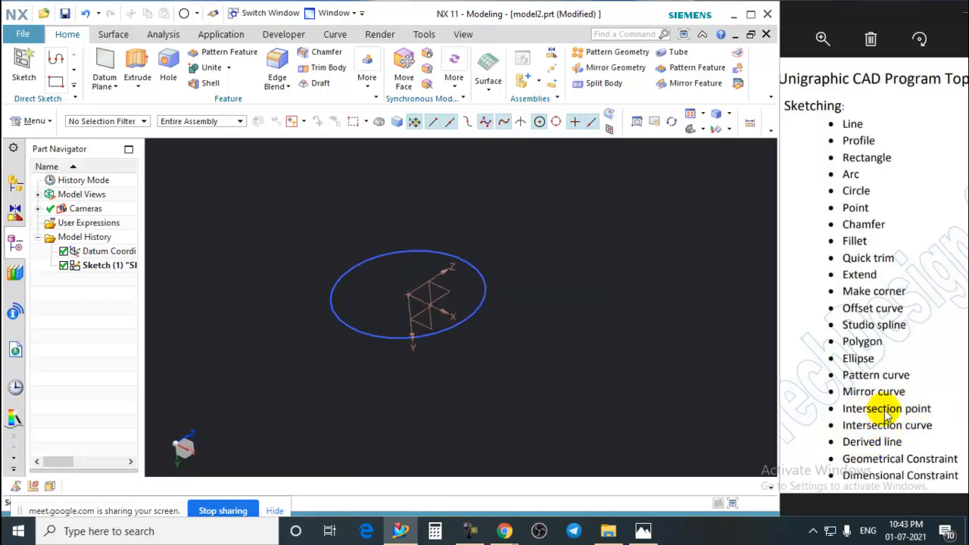
middle_drag(601, 352, 500, 307)
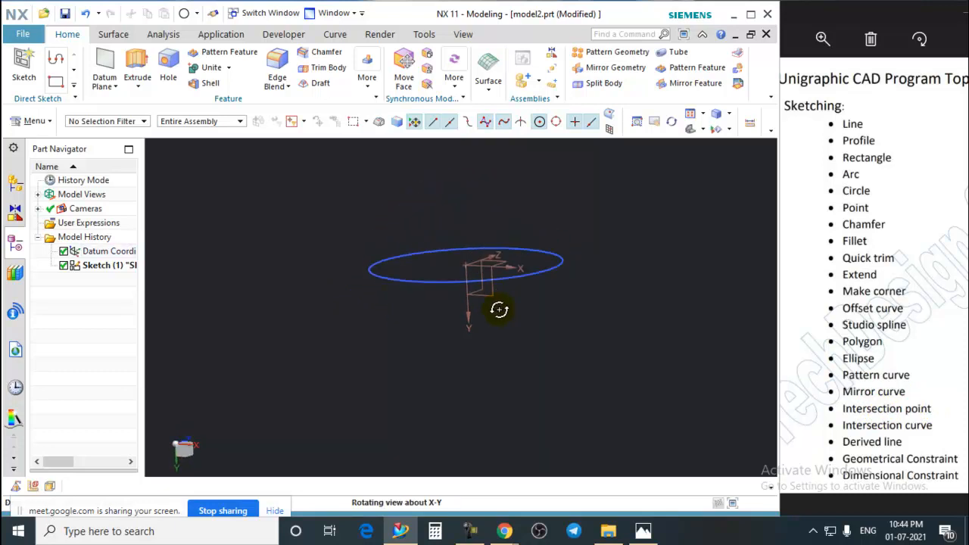
click(654, 123)
scroll(491, 302, up, 2)
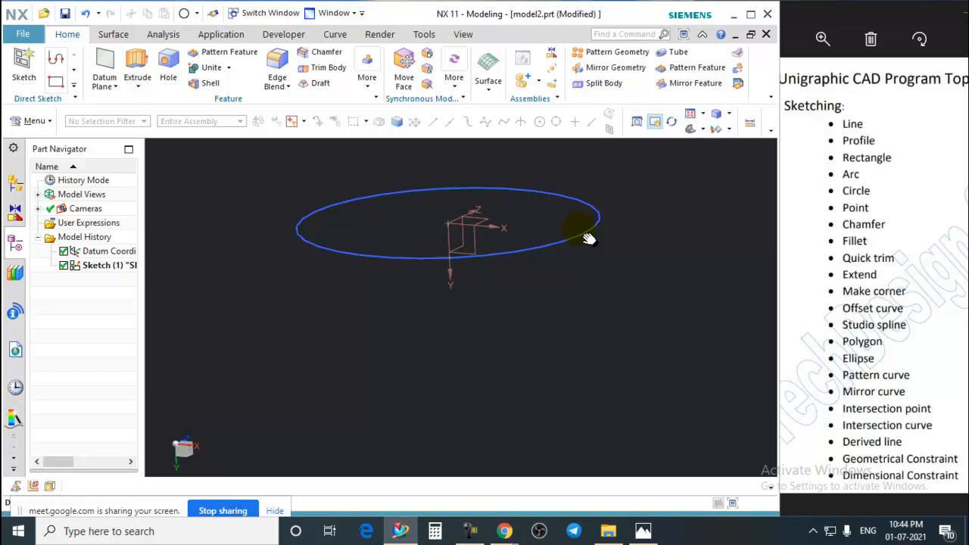
mouse_move(570, 341)
middle_down()
mouse_move(504, 391)
mouse_move(530, 342)
mouse_move(553, 346)
mouse_move(495, 348)
mouse_move(475, 305)
middle_up()
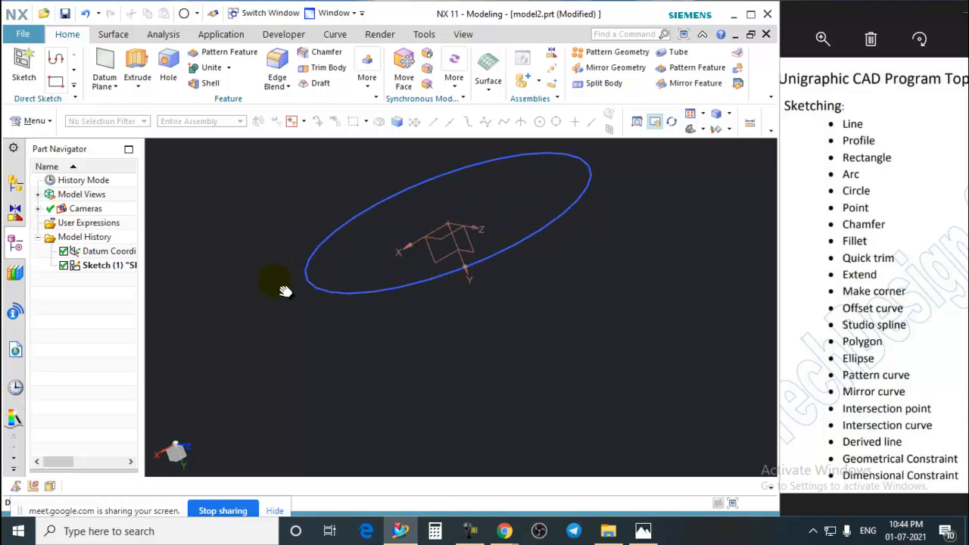
mouse_move(502, 385)
middle_down()
mouse_move(519, 368)
mouse_move(576, 353)
mouse_move(600, 368)
mouse_move(549, 350)
middle_up()
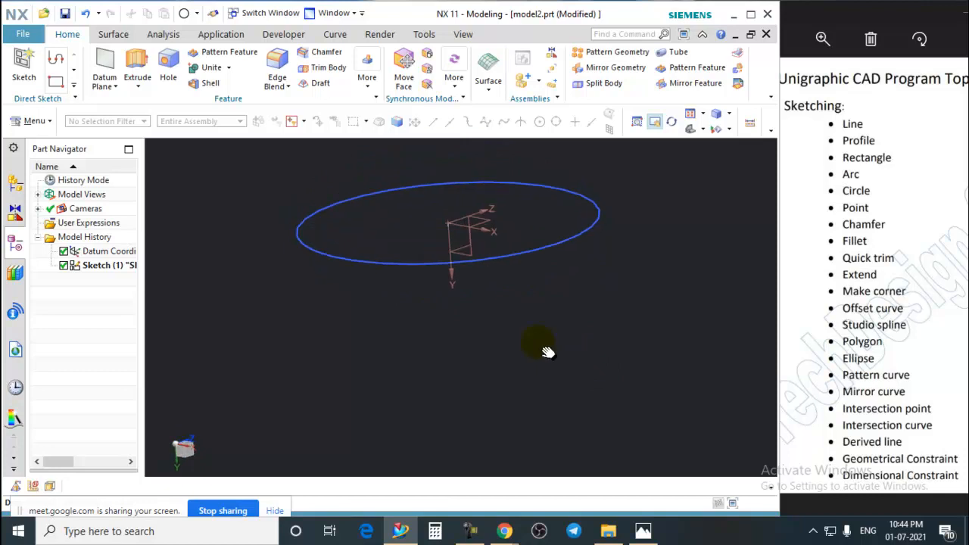
click(22, 64)
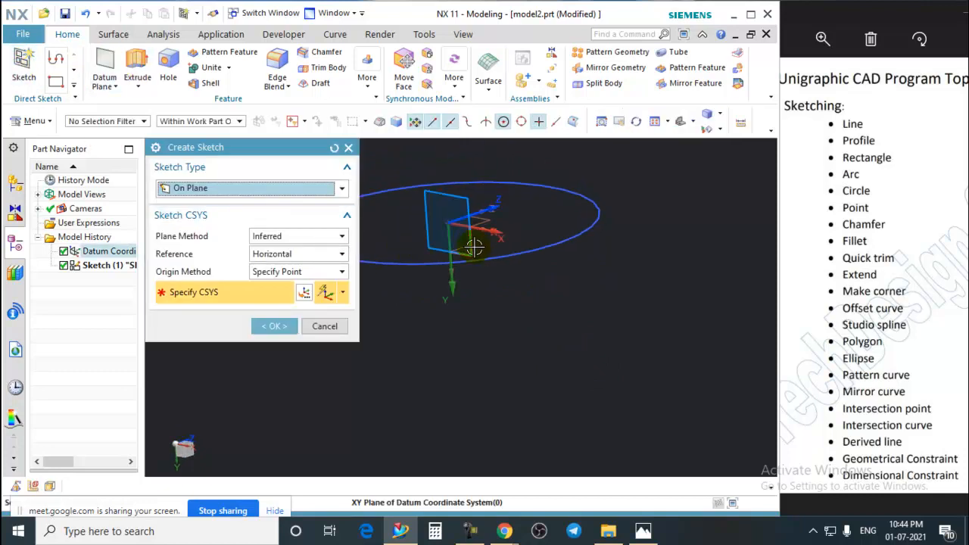
click(295, 332)
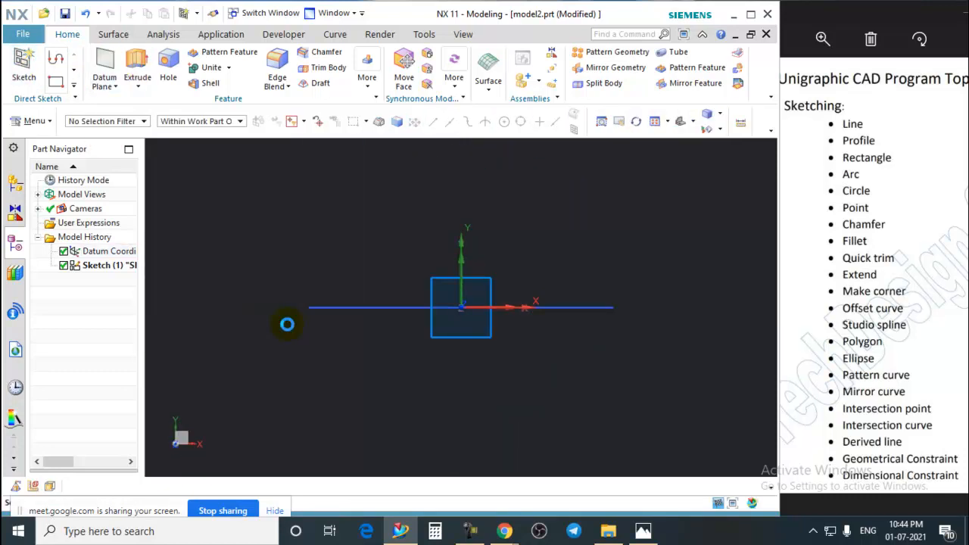
mouse_move(542, 350)
middle_down()
mouse_move(514, 370)
mouse_move(528, 370)
mouse_move(507, 372)
mouse_move(548, 360)
middle_up()
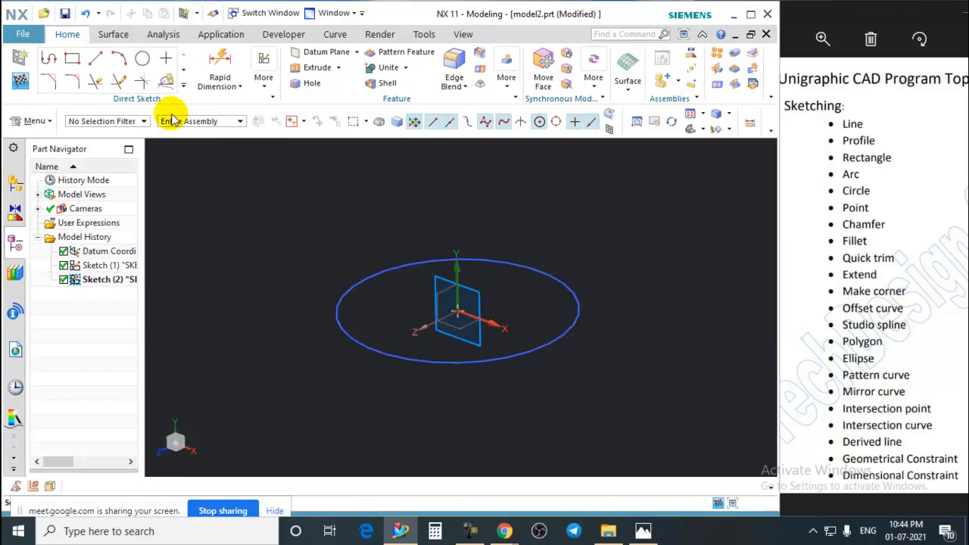
Create an intersection point where the circle crosses the sketch plane on its +X side
click(183, 86)
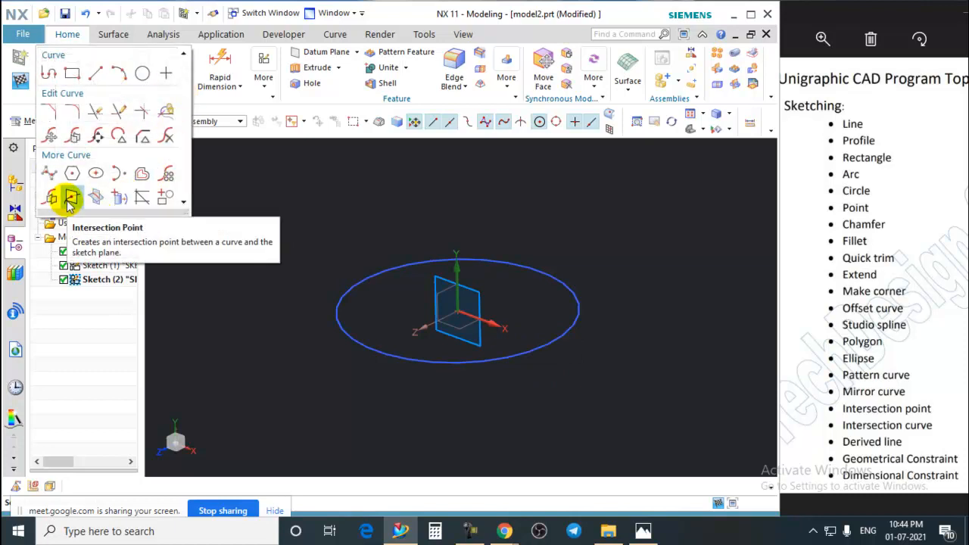
click(72, 198)
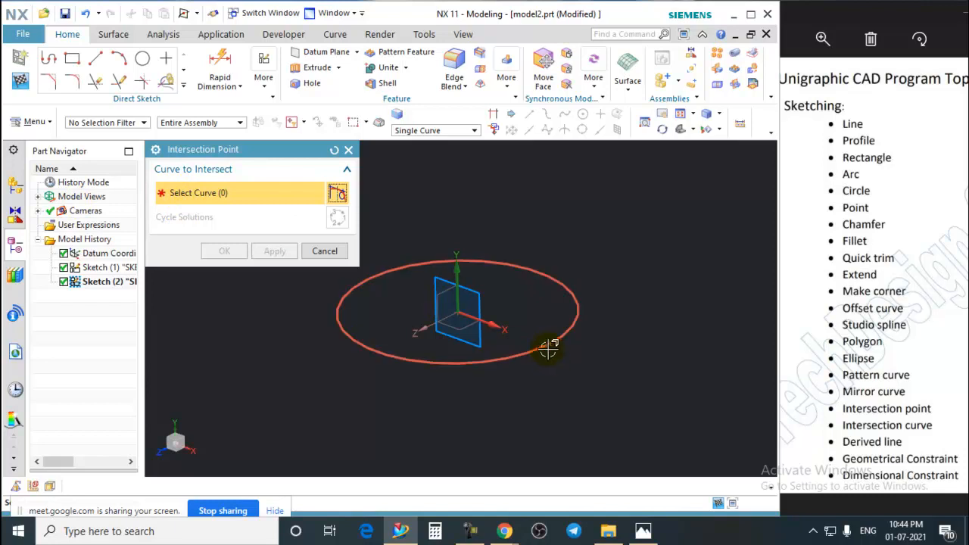
click(549, 346)
scroll(551, 356, up, 2)
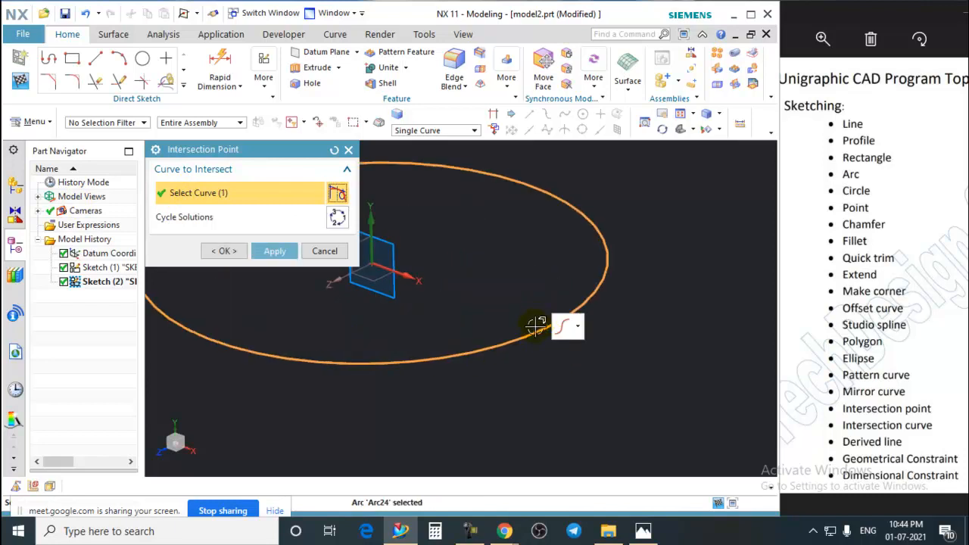
click(275, 251)
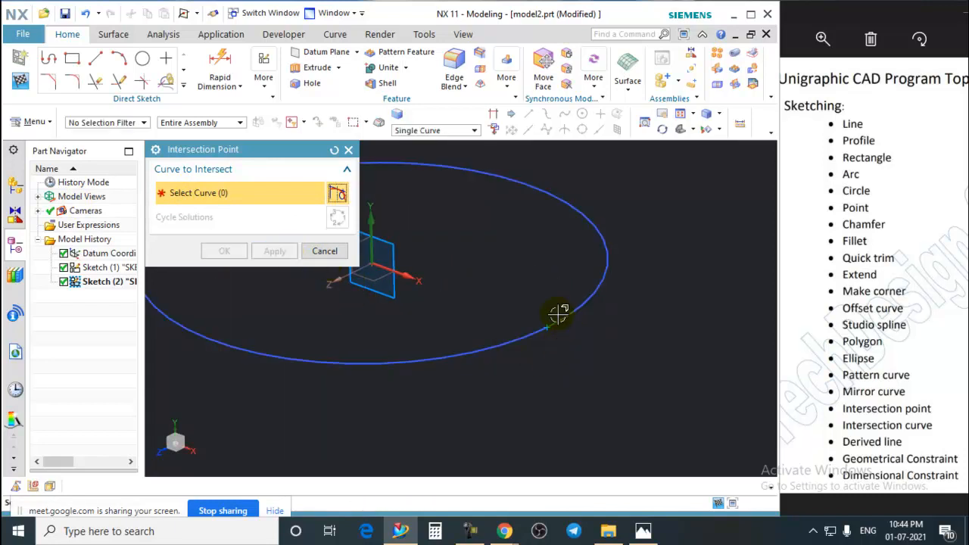
Create a second intersection point on the circle's -X side by cycling to the alternate solution, and finish the sketch
scroll(557, 346, down, 3)
click(379, 261)
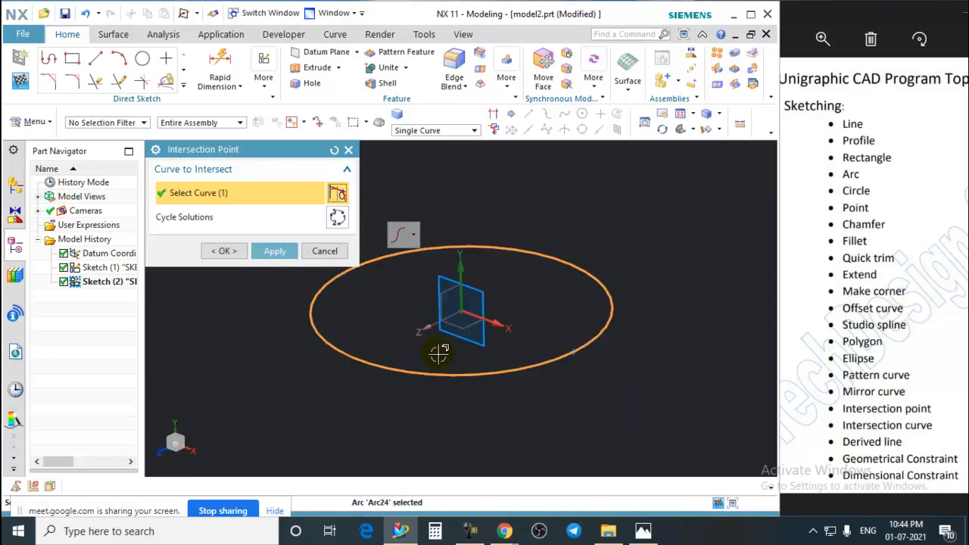
click(338, 220)
scroll(415, 288, down, 1)
shift+middle_drag(366, 279, 406, 297)
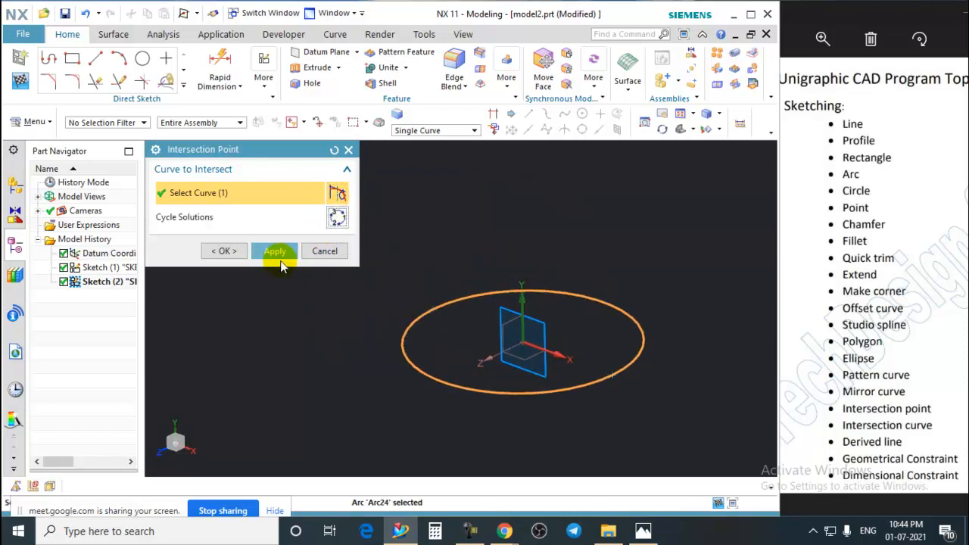
click(224, 251)
scroll(424, 304, up, 1)
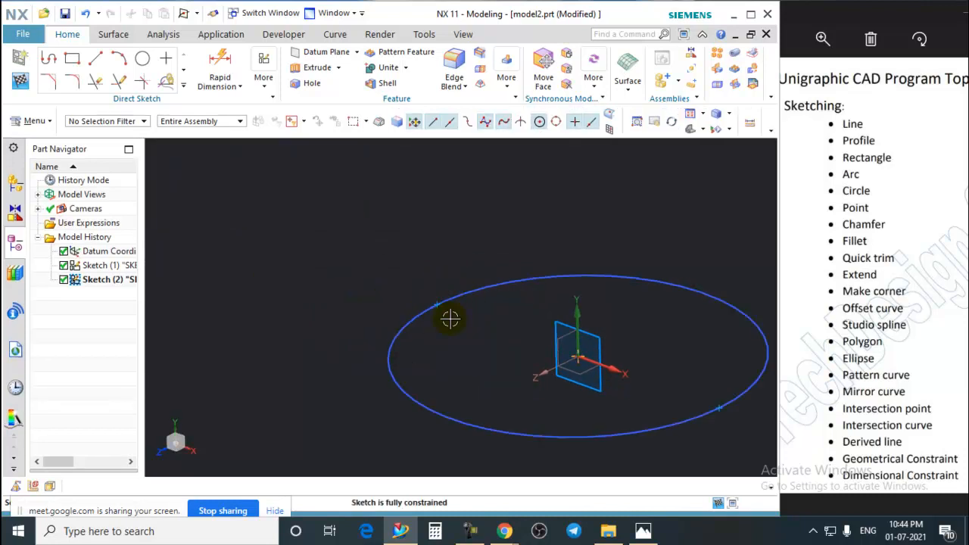
click(21, 79)
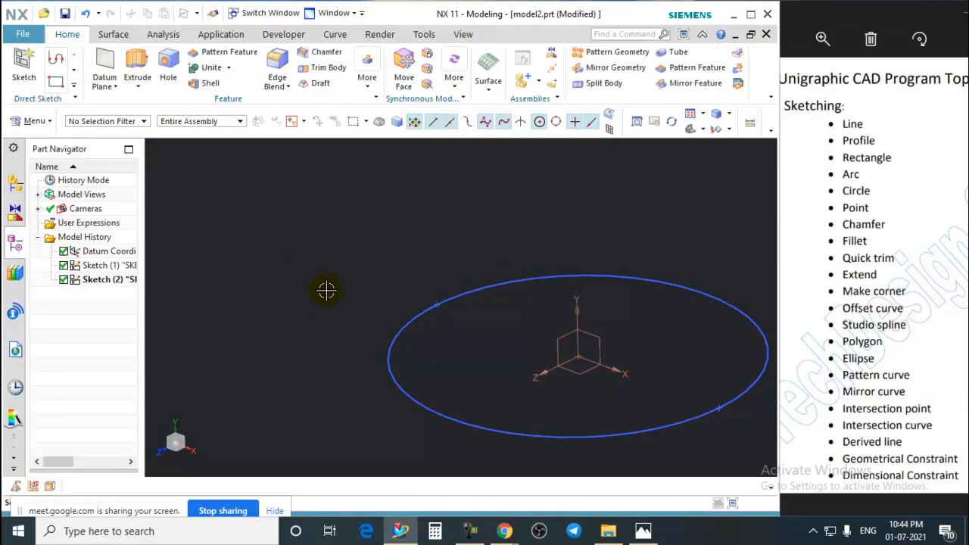
Examine the two intersection points on the circle in a view normal to it and in oblique views
middle_drag(325, 290, 456, 367)
key(F8)
scroll(533, 345, down, 3)
scroll(641, 348, up, 5)
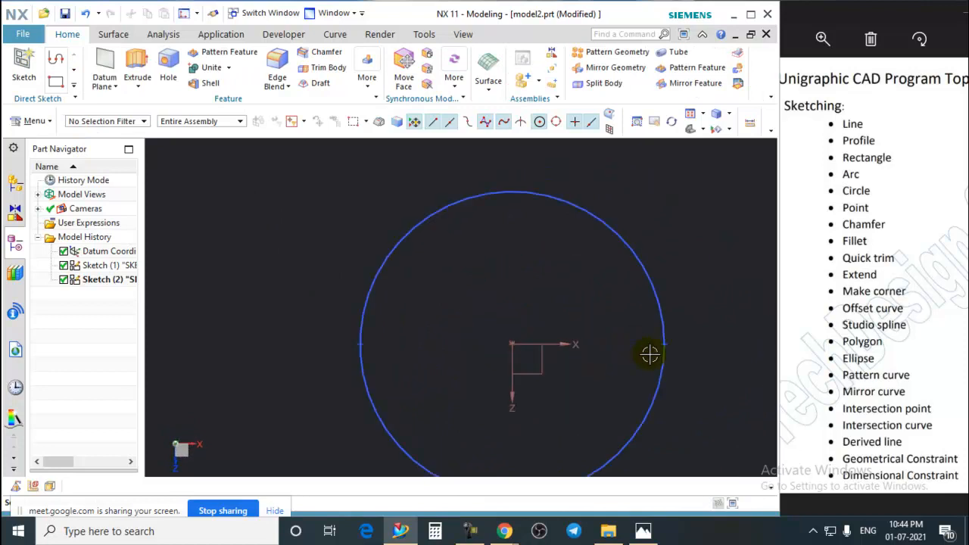
scroll(680, 322, down, 3)
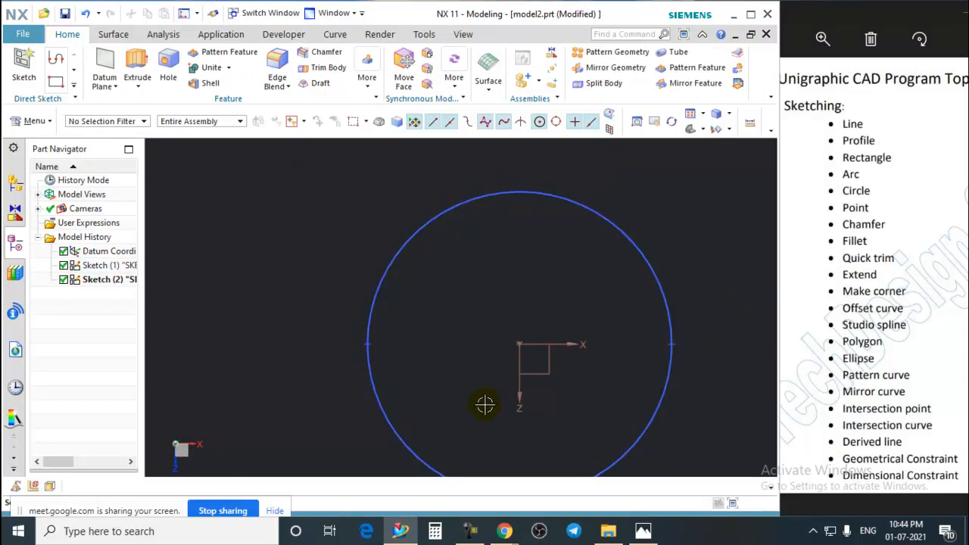
middle_drag(484, 405, 535, 343)
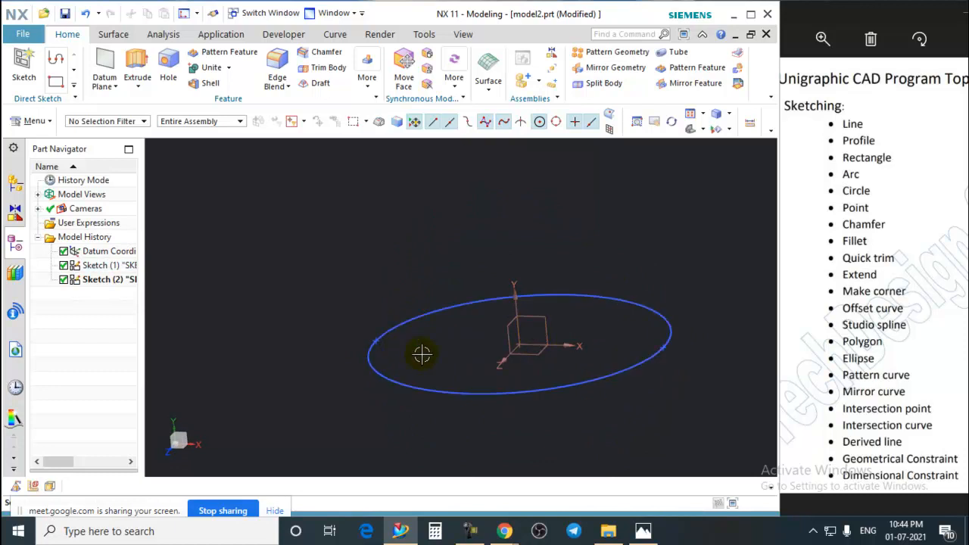
middle_drag(422, 354, 536, 400)
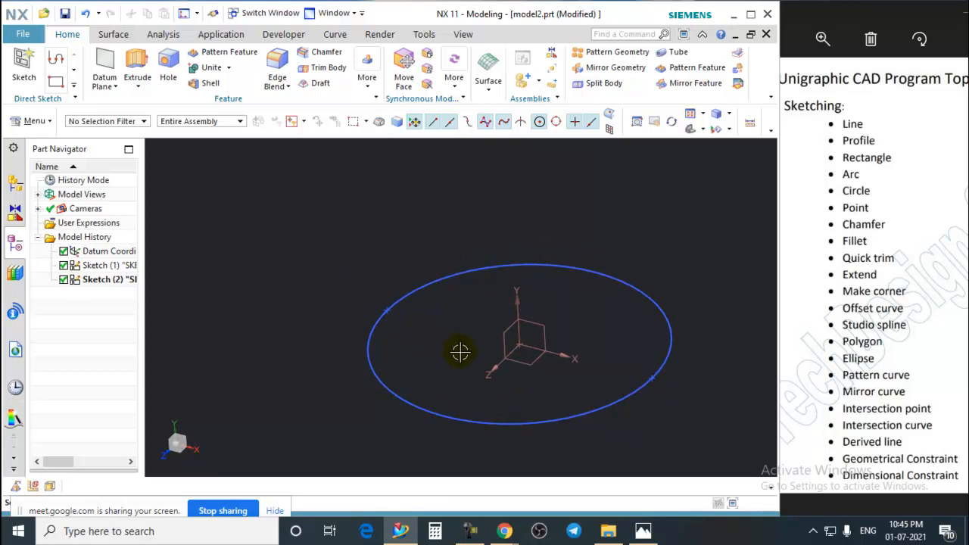
Delete the sketch that contains the circle, accepting the effect on its dependent sketch
click(436, 274)
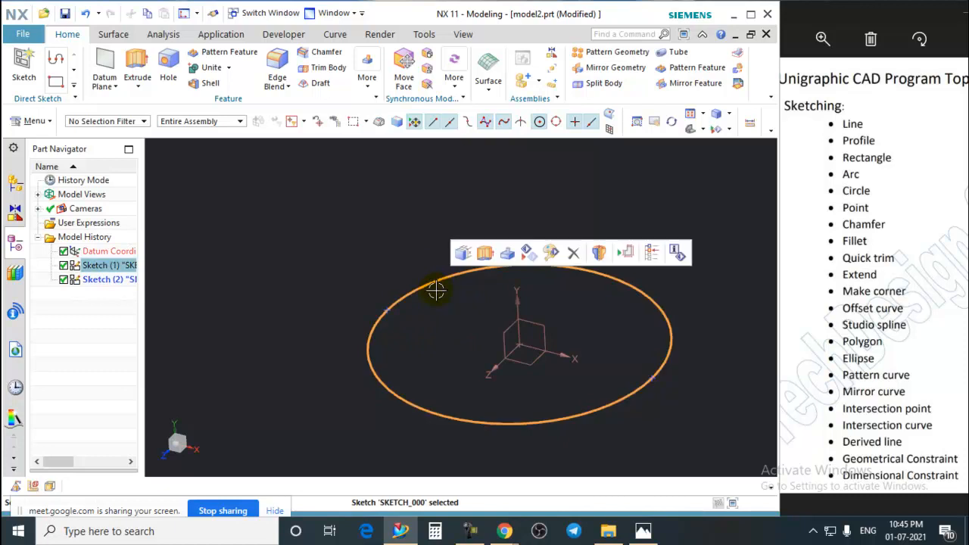
key(Delete)
click(250, 157)
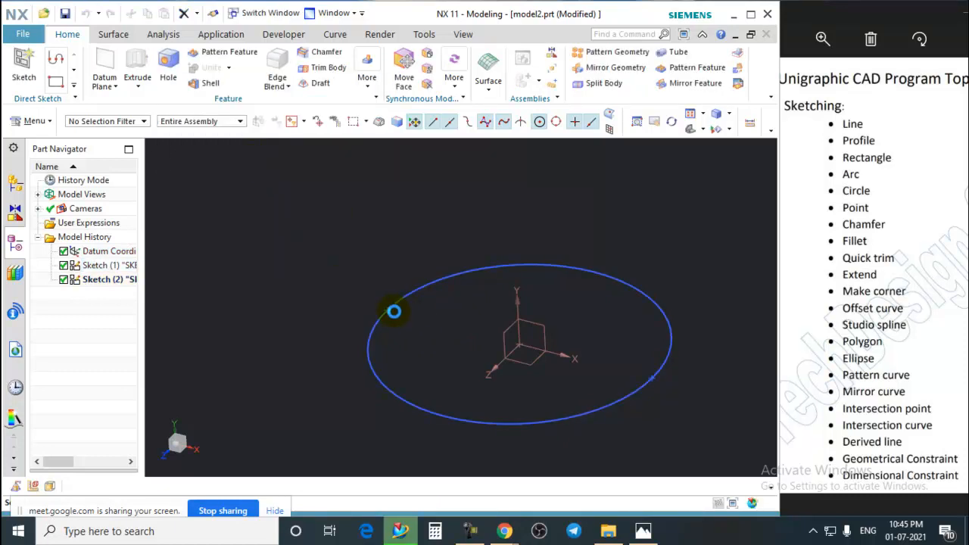
click(566, 272)
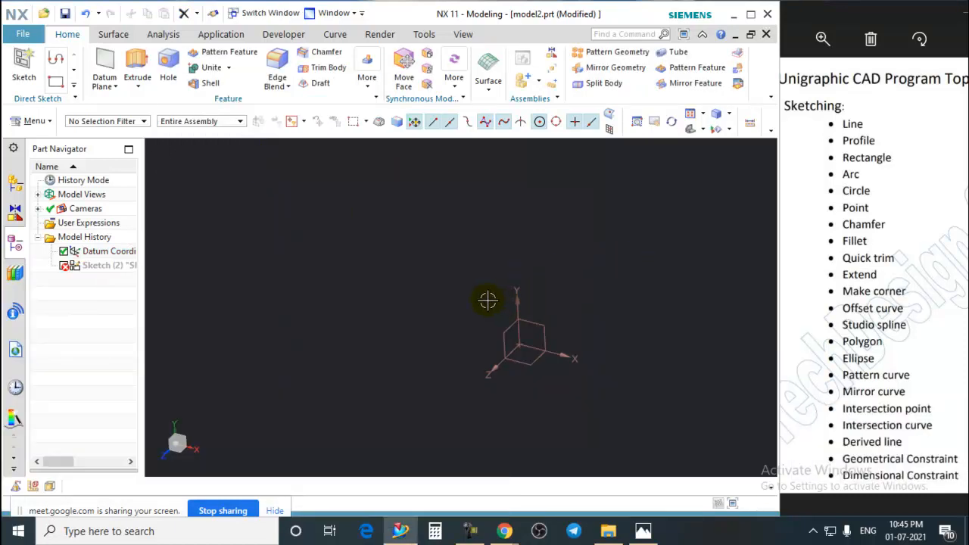
Delete the remaining Sketch (2) and start a new sketch on the XZ plane of the datum coordinate system
right_click(107, 265)
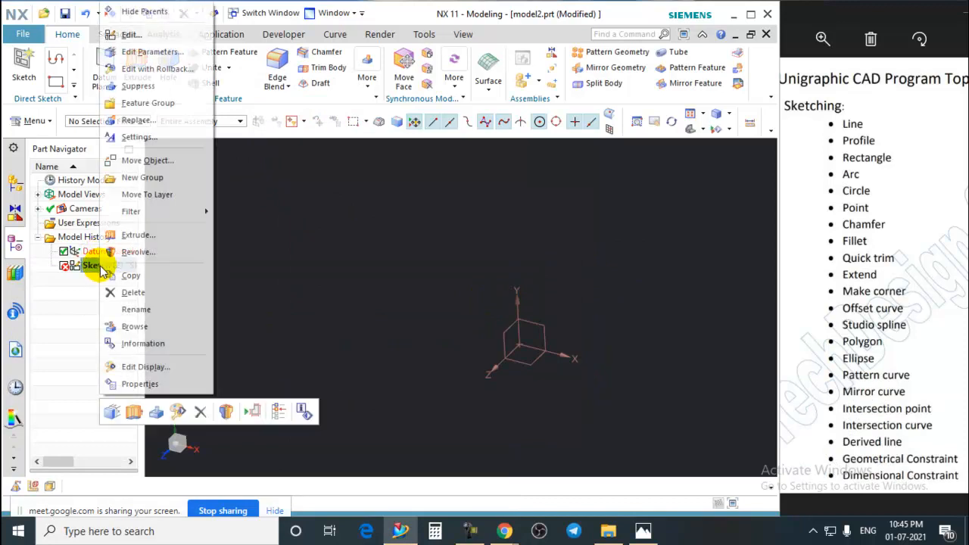
click(140, 289)
middle_drag(340, 335, 448, 365)
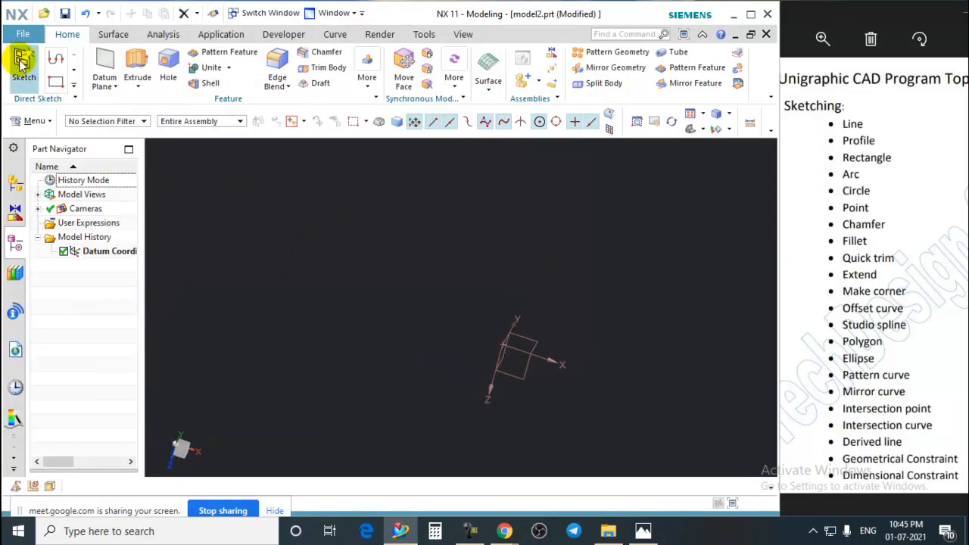
click(23, 67)
click(517, 385)
click(275, 326)
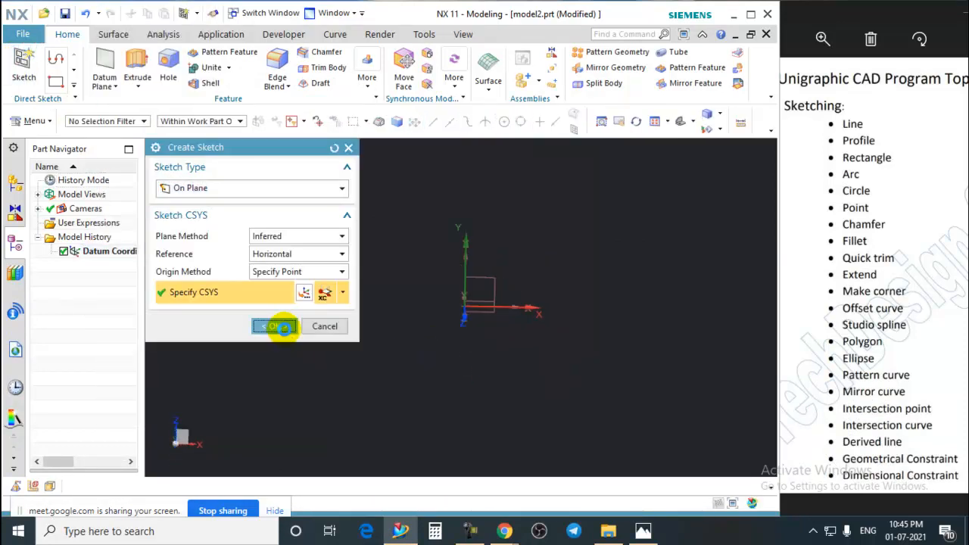
Draw a line from the sketch origin, about 95 mm long at 45 degrees
click(95, 58)
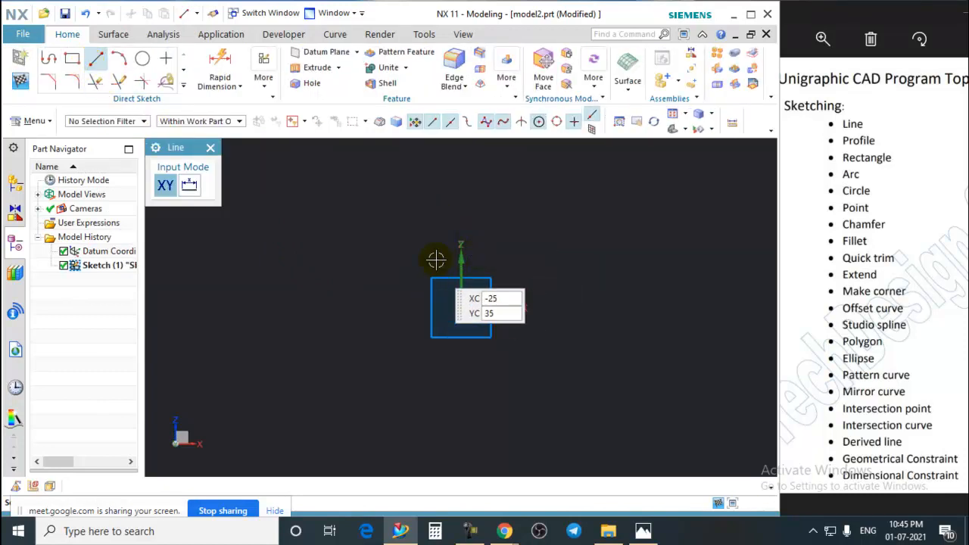
click(460, 306)
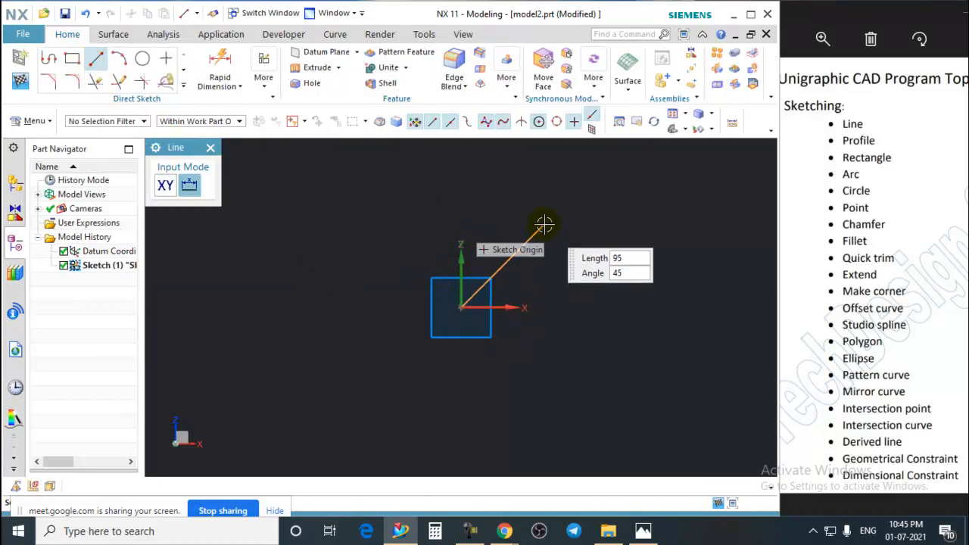
click(545, 225)
click(209, 149)
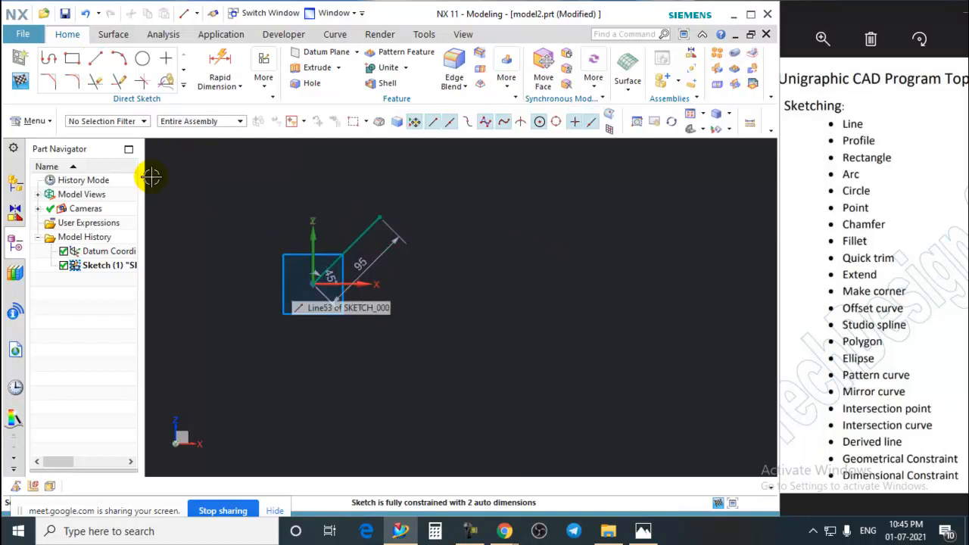
Draw a second line from the sketch origin, about 120 mm long at 323 degrees
click(94, 58)
click(316, 285)
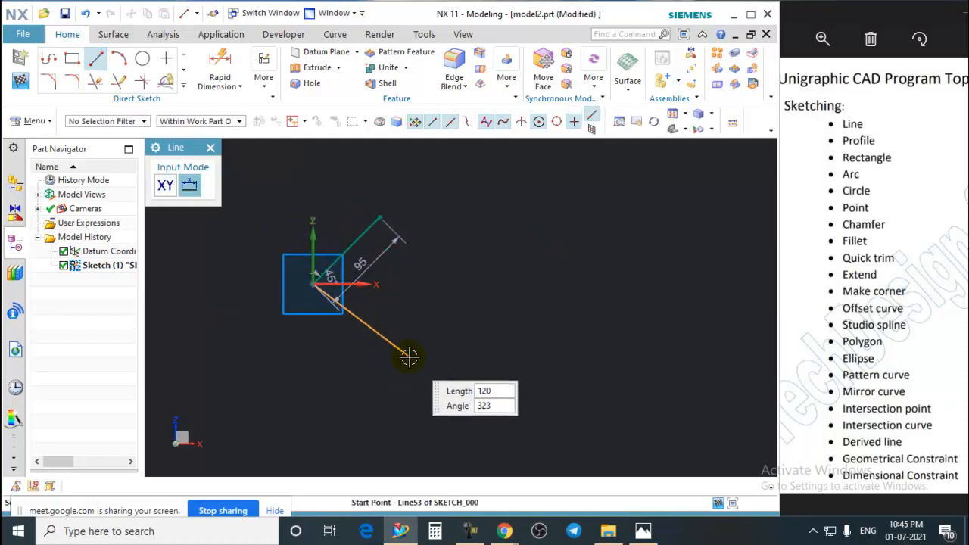
click(409, 357)
click(210, 149)
scroll(411, 280, down, 1)
scroll(411, 281, up, 1)
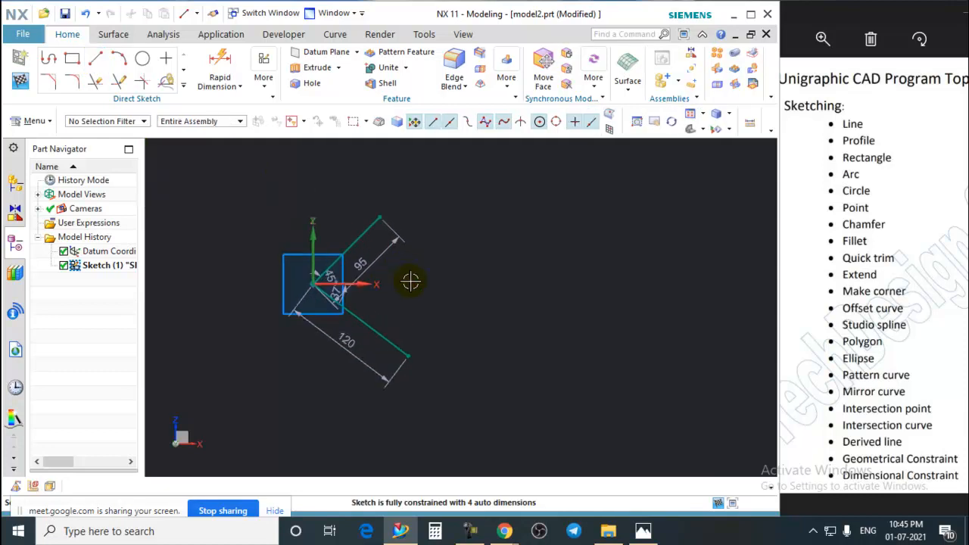
Create several derived lines parallel to the 95 mm line at various offsets, including 10, 20 and 90 mm
click(183, 85)
click(142, 197)
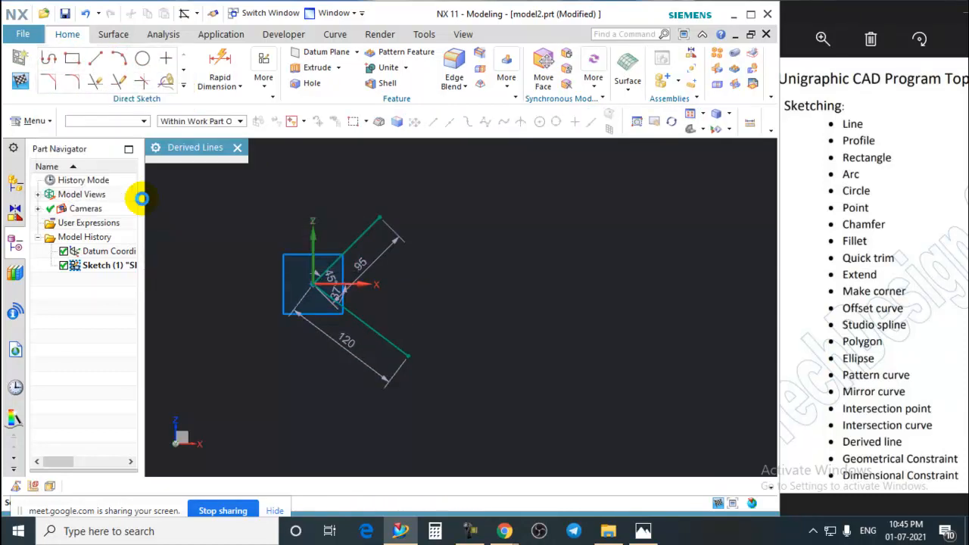
click(346, 245)
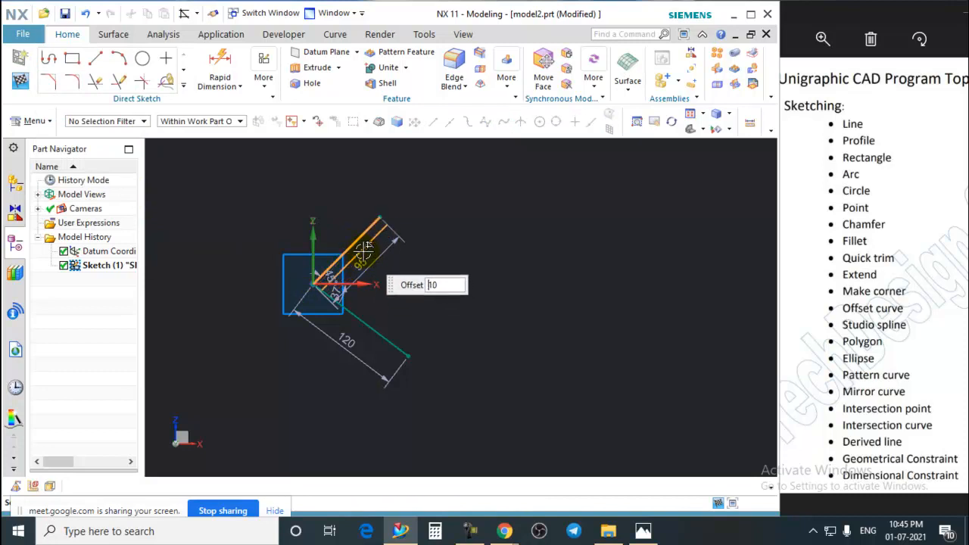
click(452, 317)
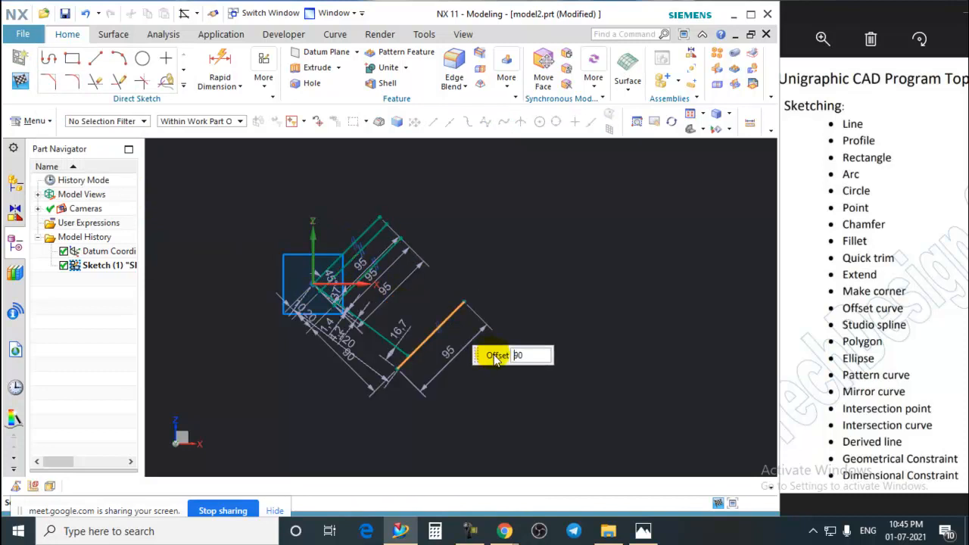
click(503, 390)
click(479, 374)
click(456, 360)
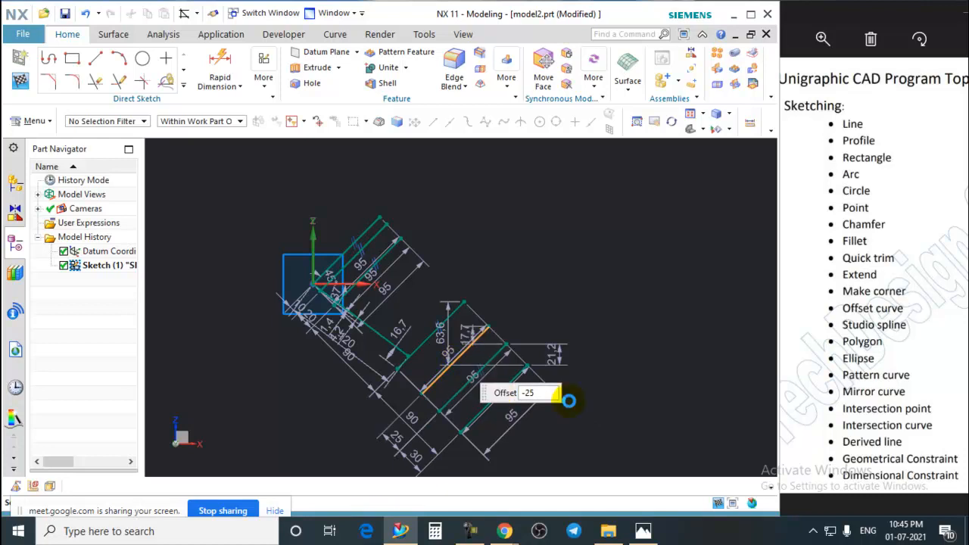
key(Escape)
scroll(502, 271, down, 2)
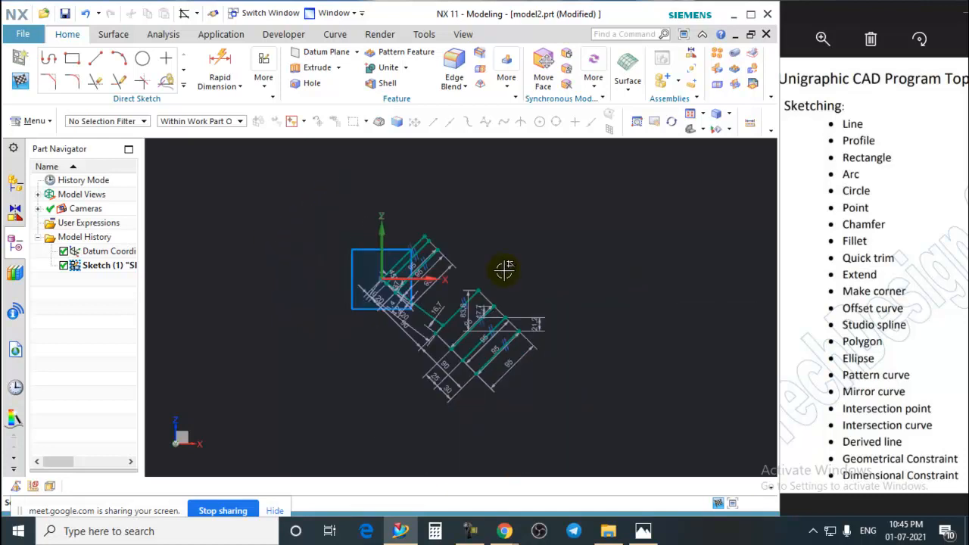
scroll(395, 303, up, 2)
Undo all the parallel derived lines, keeping only the two lines from the origin
key(ctrl+z)
key(ctrl+z)
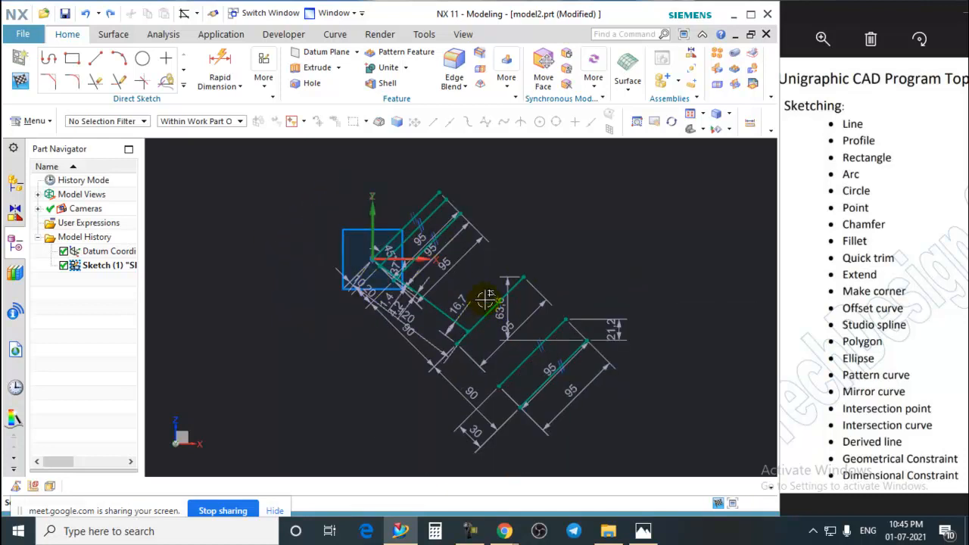
key(ctrl+z)
key(ctrl+z)
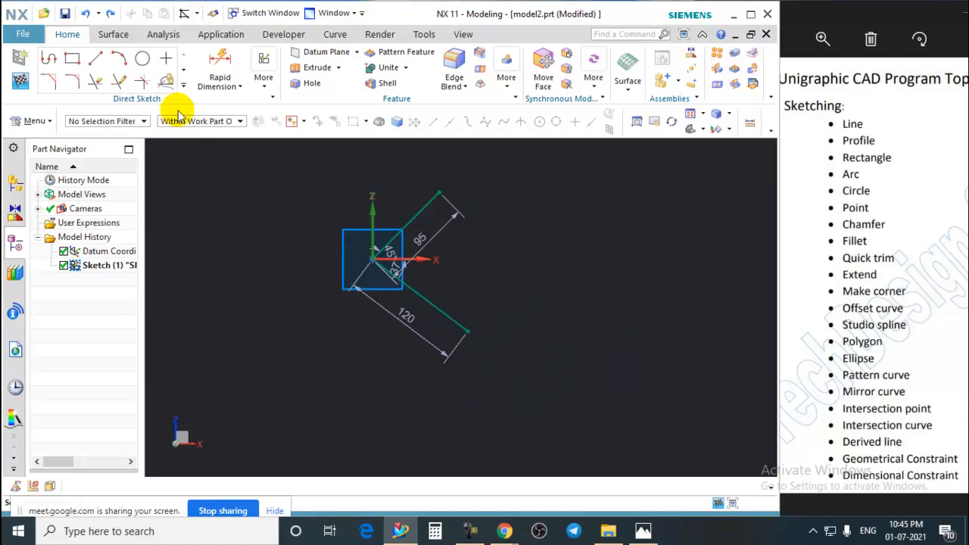
Create a derived line bisecting the angle between the 95 mm and 120 mm lines, about 175 mm long
click(183, 89)
click(141, 196)
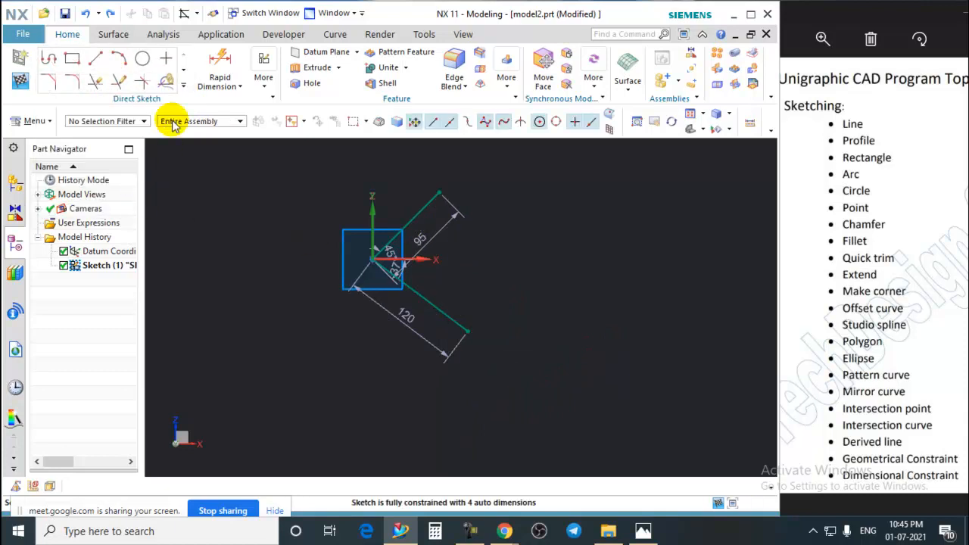
click(183, 86)
click(148, 196)
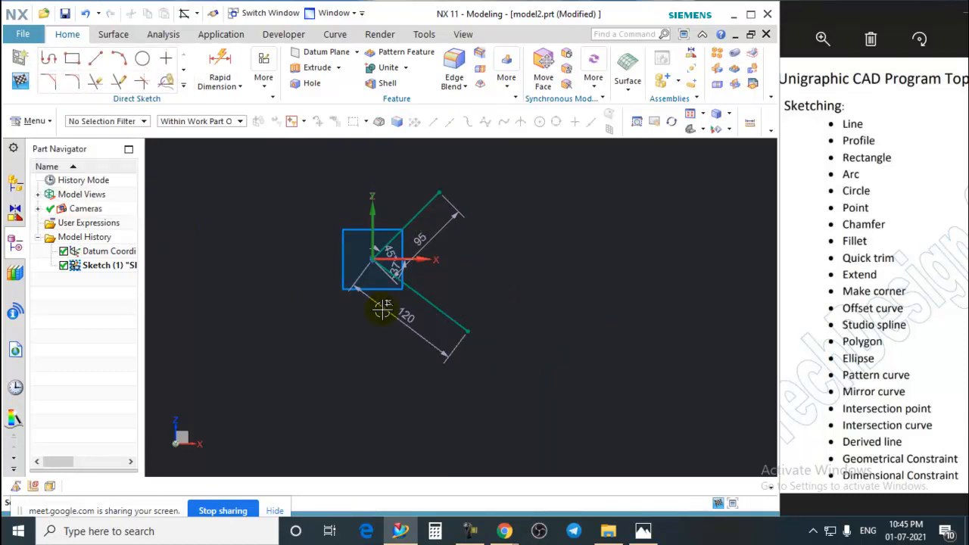
scroll(383, 310, down, 1)
scroll(418, 227, up, 1)
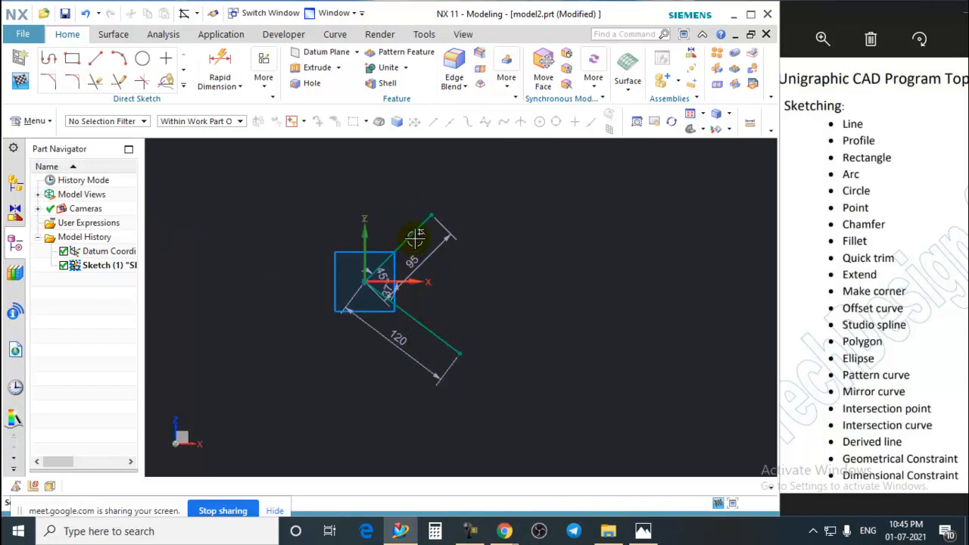
click(409, 237)
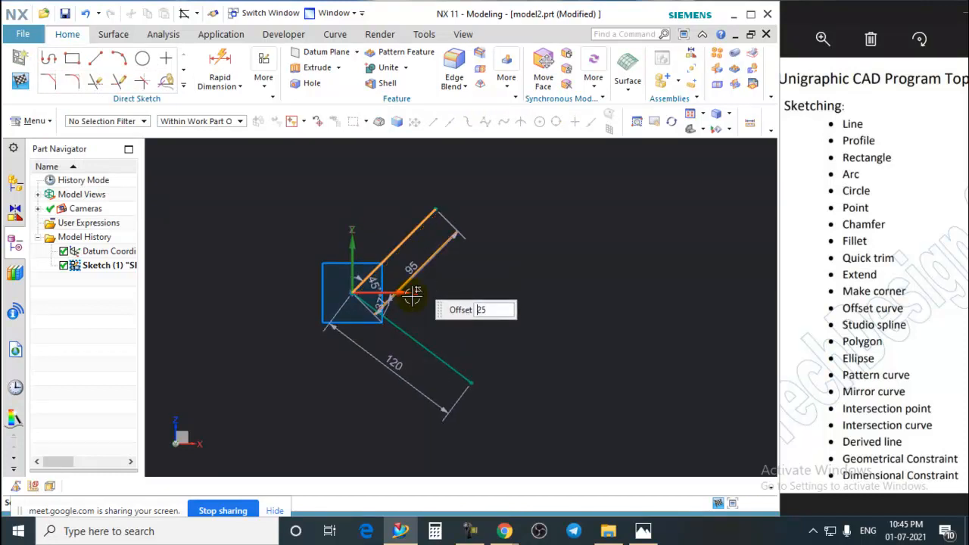
click(407, 333)
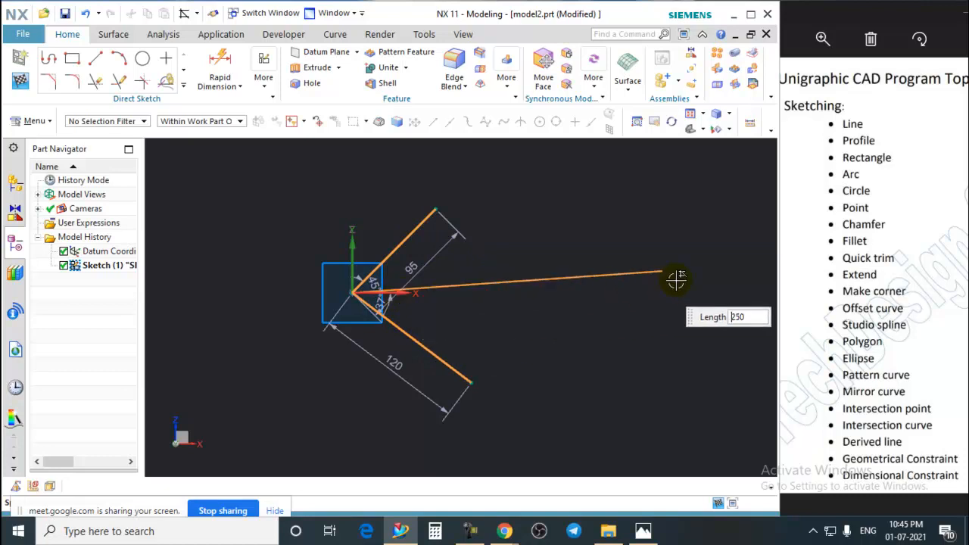
click(570, 278)
scroll(519, 281, up, 3)
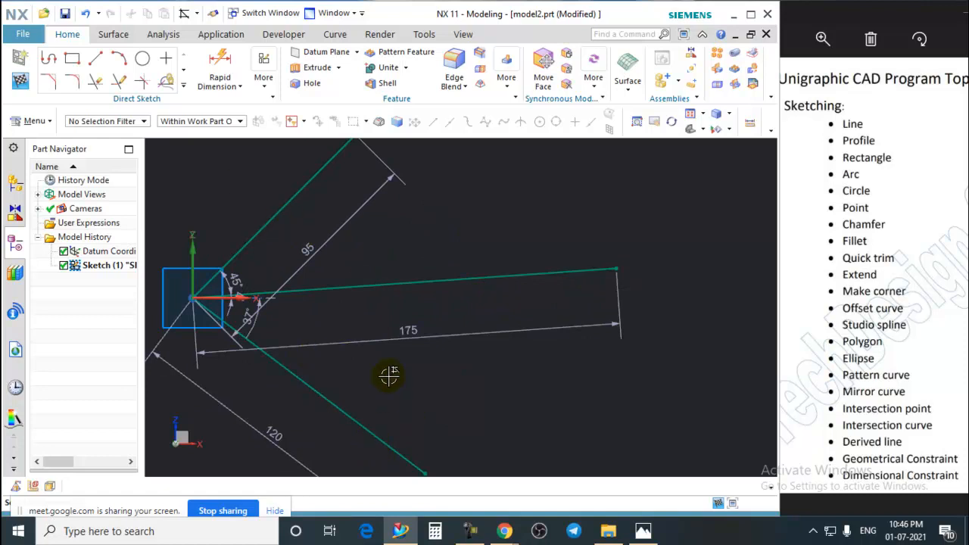
scroll(456, 327, down, 3)
drag(452, 305, 391, 318)
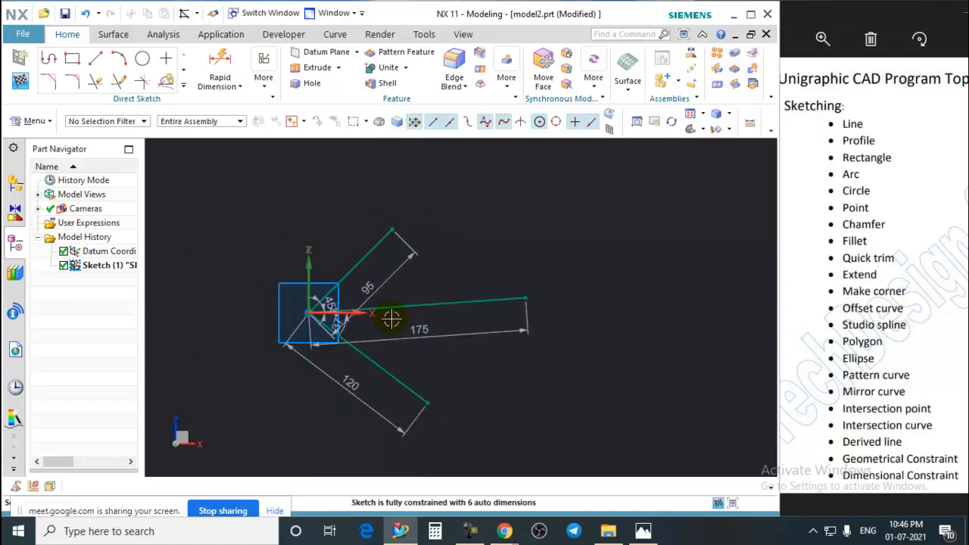
Delete the bisecting line and both source lines from the sketch
click(432, 313)
key(Delete)
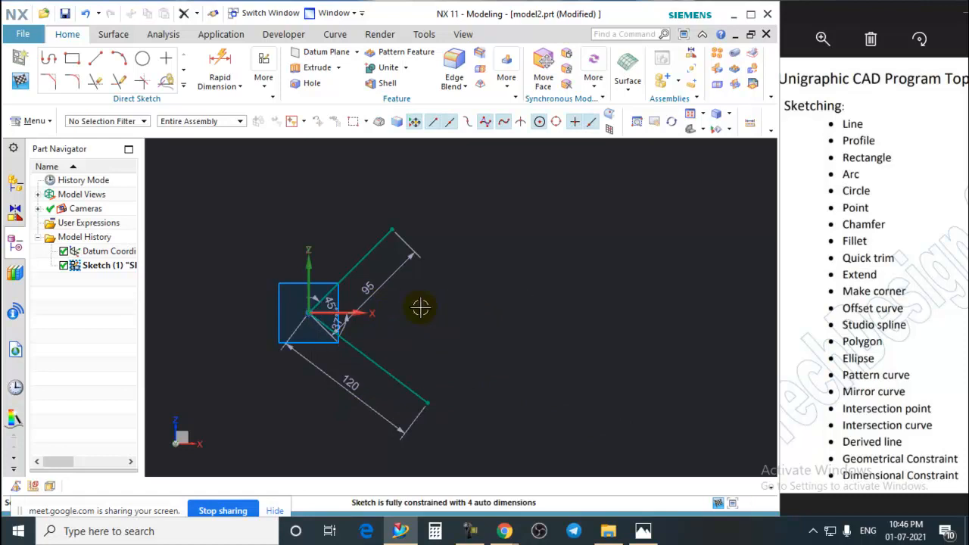
click(374, 259)
key(Delete)
click(380, 369)
key(Delete)
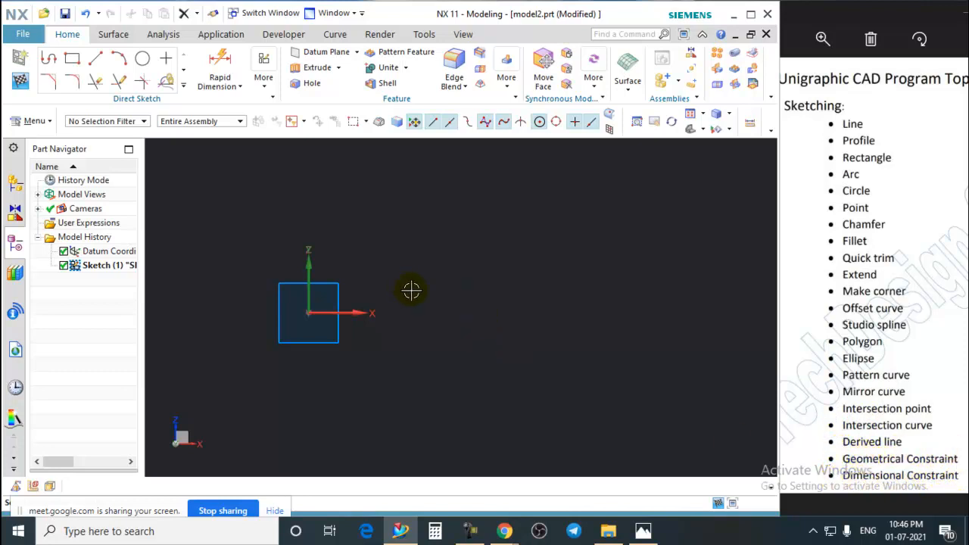
Open practice drawing image 1 from the NX 15 Day Class folder in the photo viewer
click(811, 15)
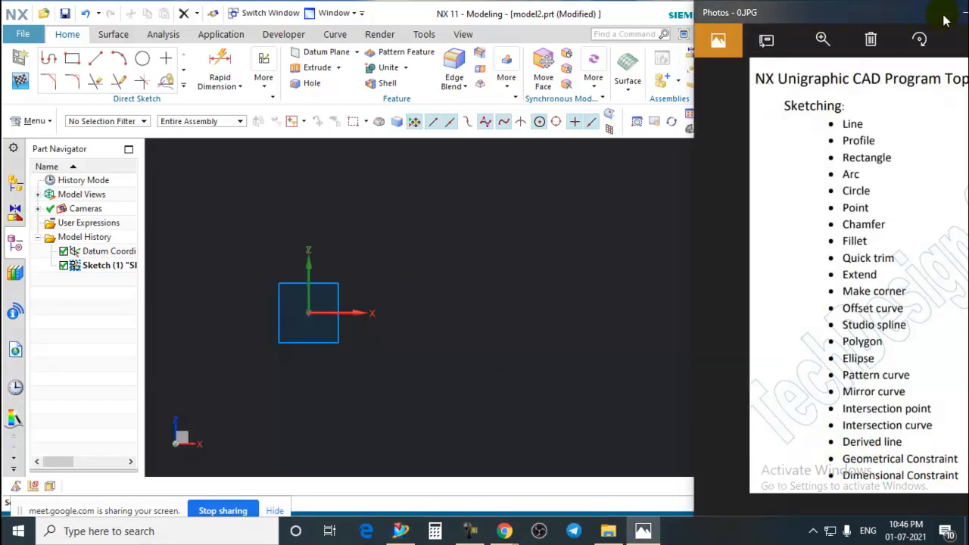
drag(945, 14, 915, 22)
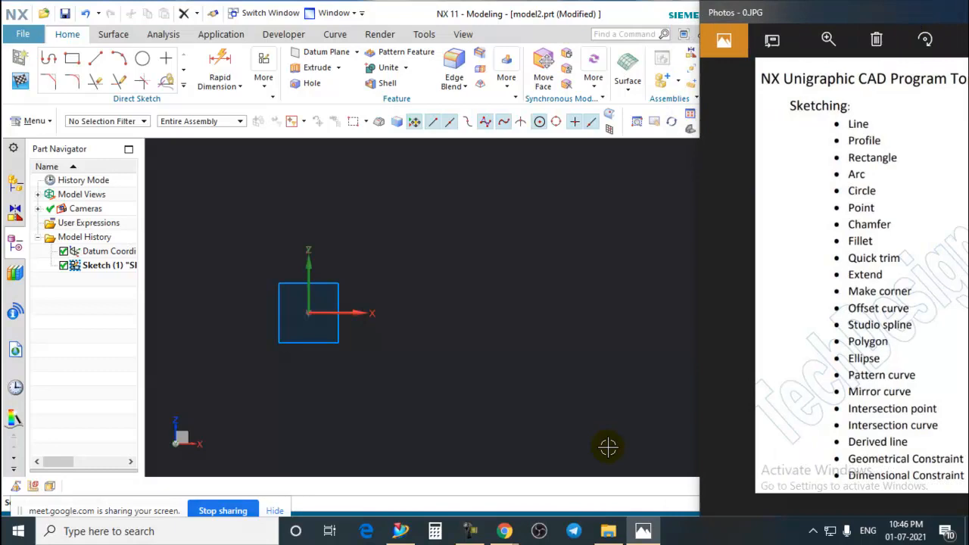
click(608, 531)
double_click(374, 198)
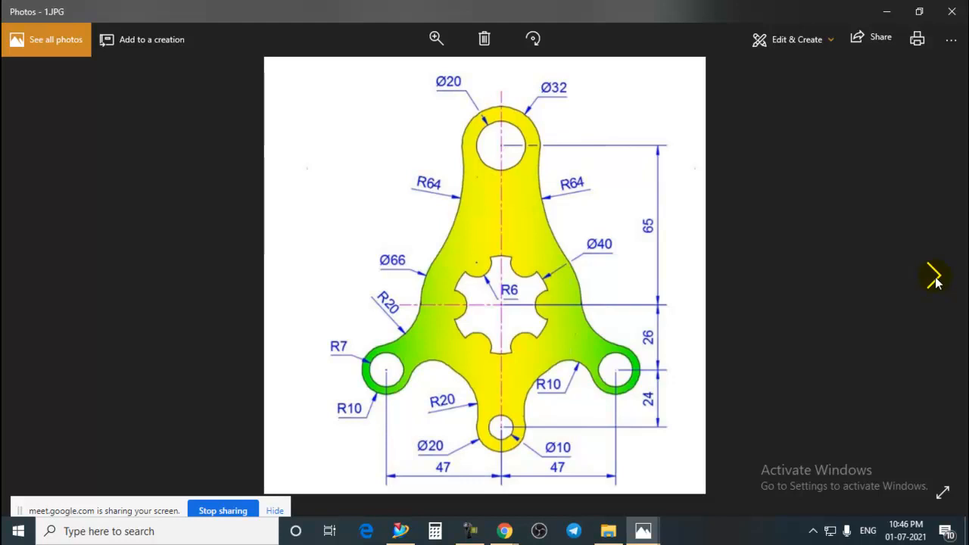
Look through the dimensioned practice part drawings in the photo viewer, then close the drawing and the NX 15 Day Class folder
click(934, 276)
click(934, 276)
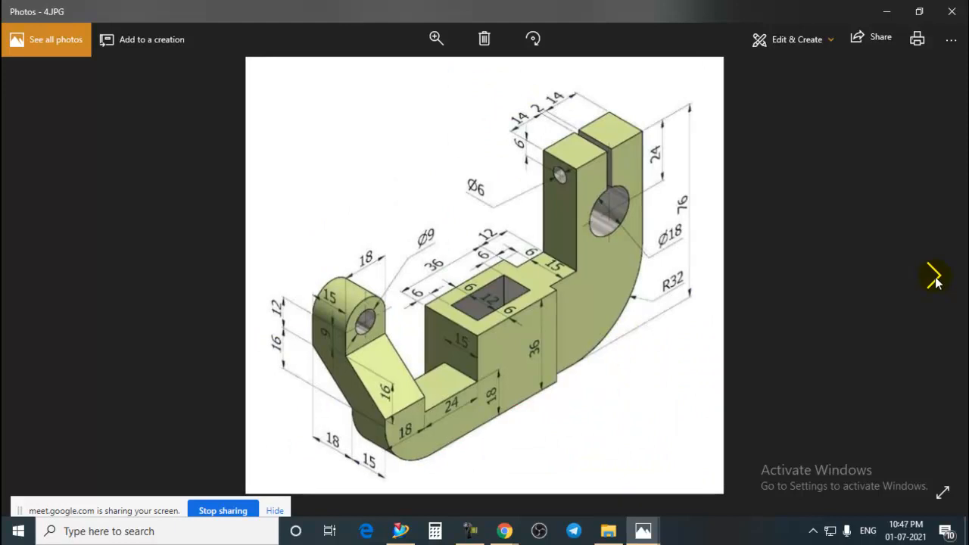
click(934, 276)
click(36, 274)
click(36, 274)
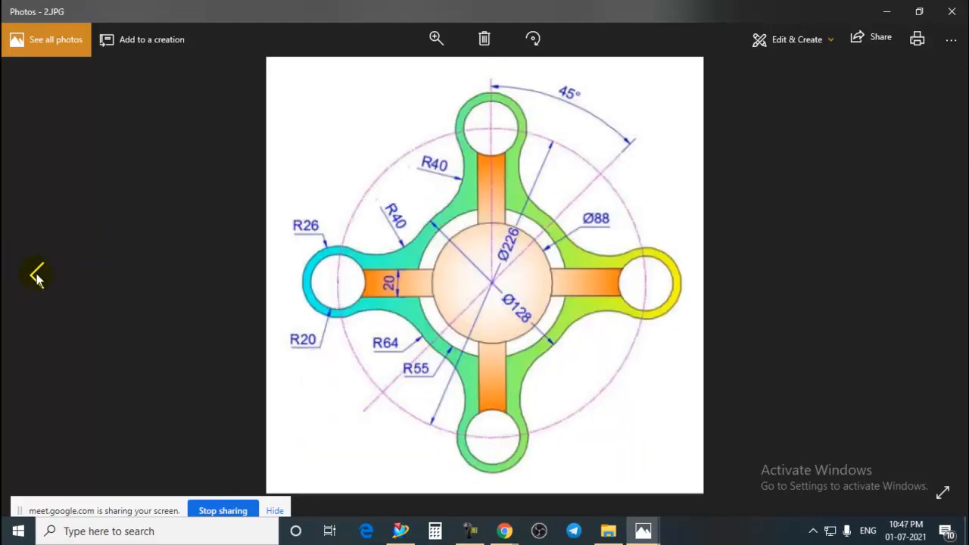
click(36, 274)
click(36, 274)
click(37, 274)
click(934, 277)
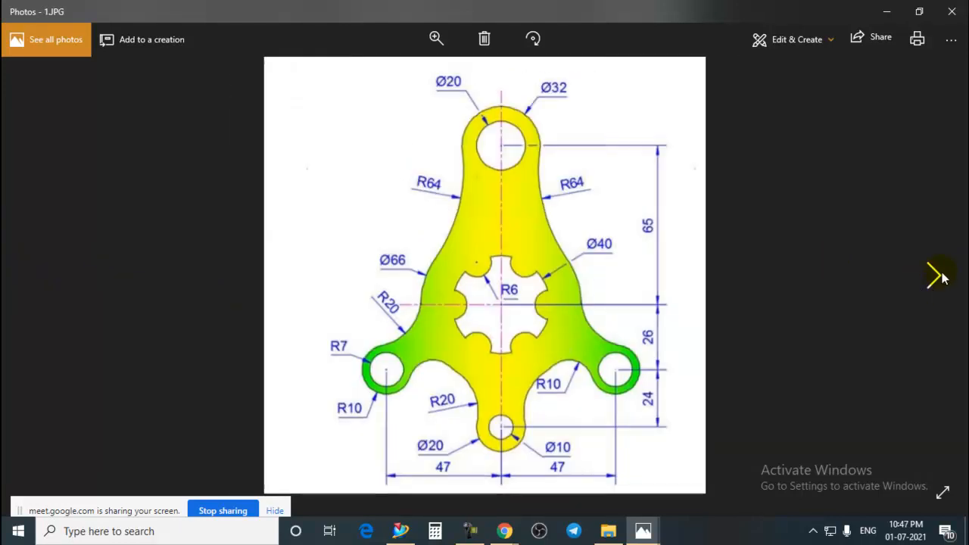
click(934, 274)
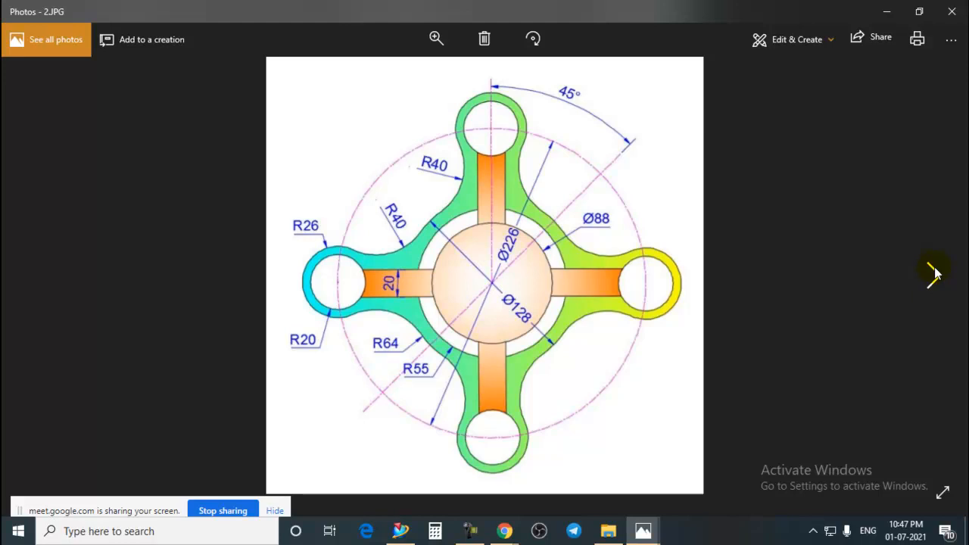
click(951, 13)
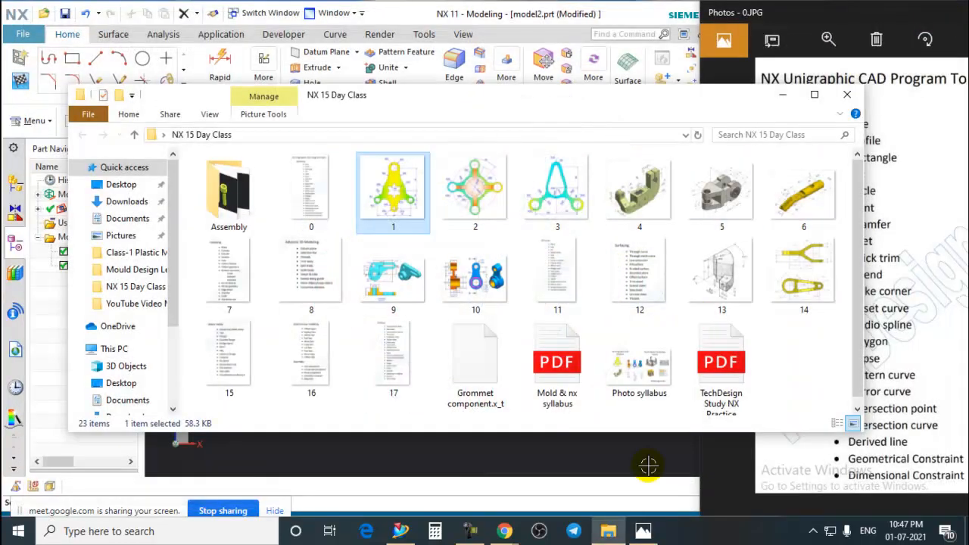
click(846, 96)
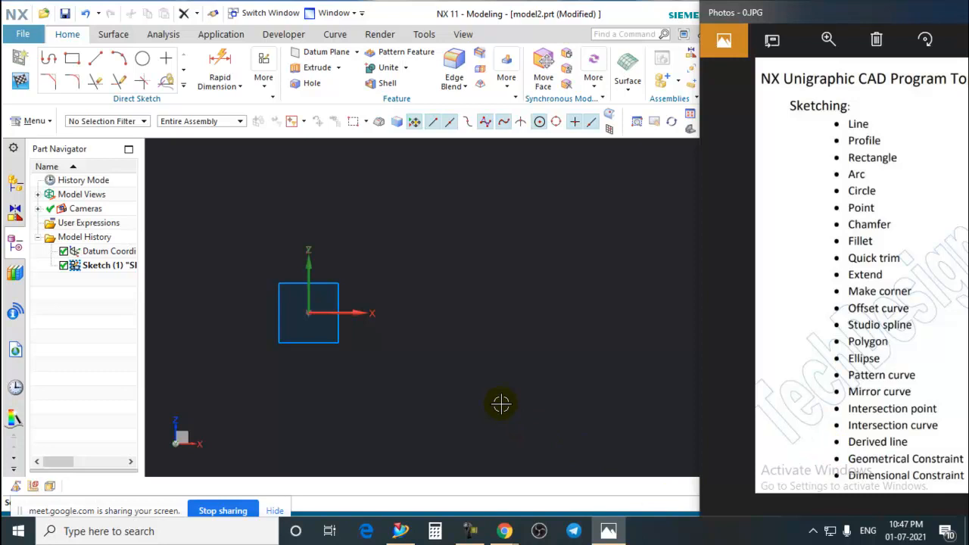
Switch back to NX, maximize its window and look over the additional sketch constraint and sketch tool commands
click(507, 376)
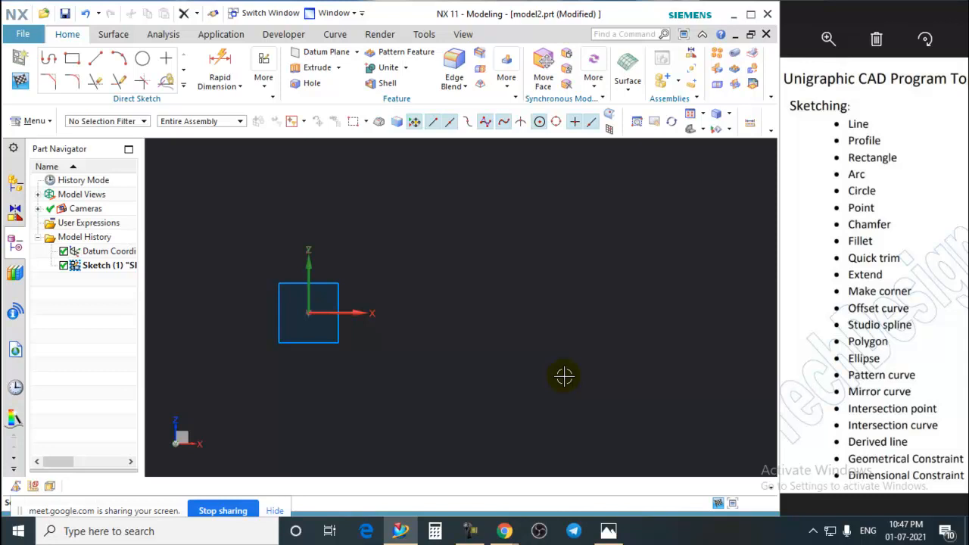
click(750, 14)
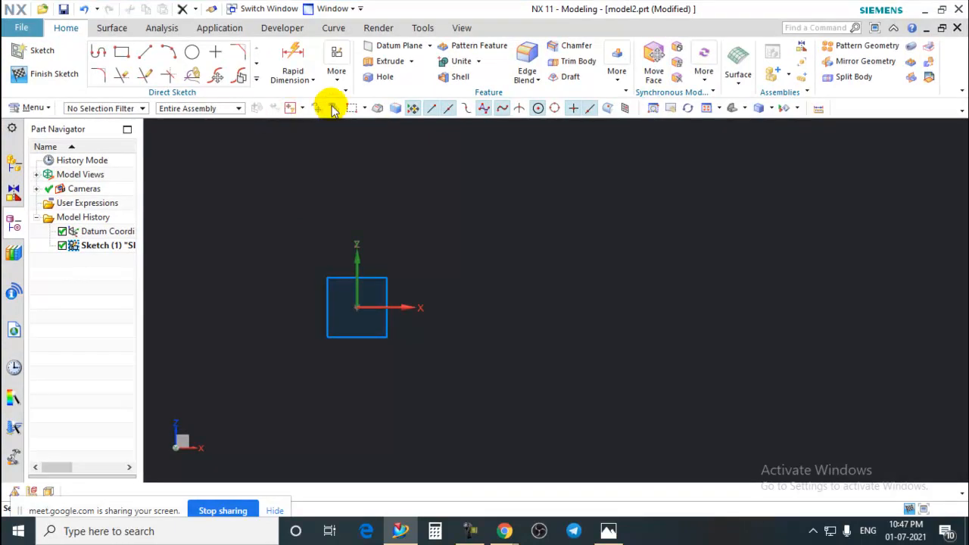
click(337, 72)
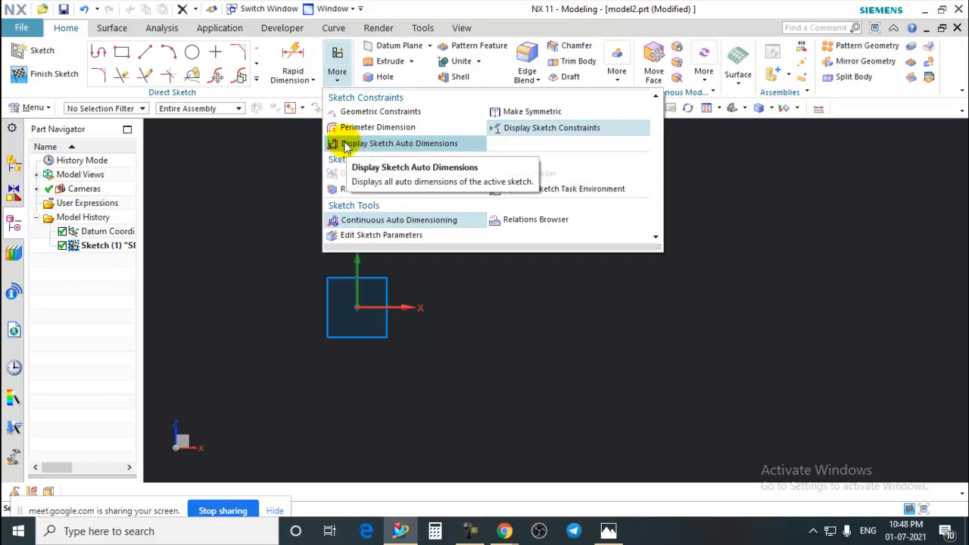
click(288, 177)
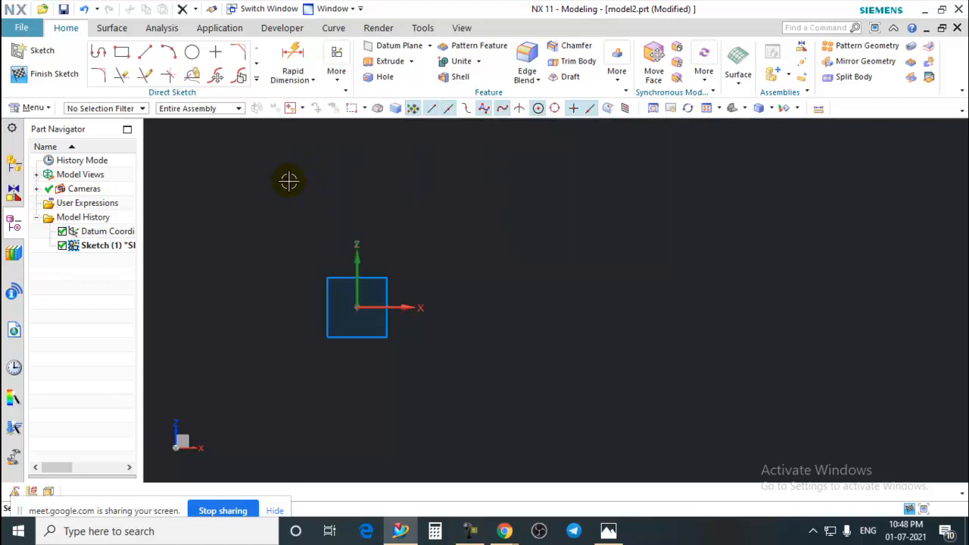
click(49, 81)
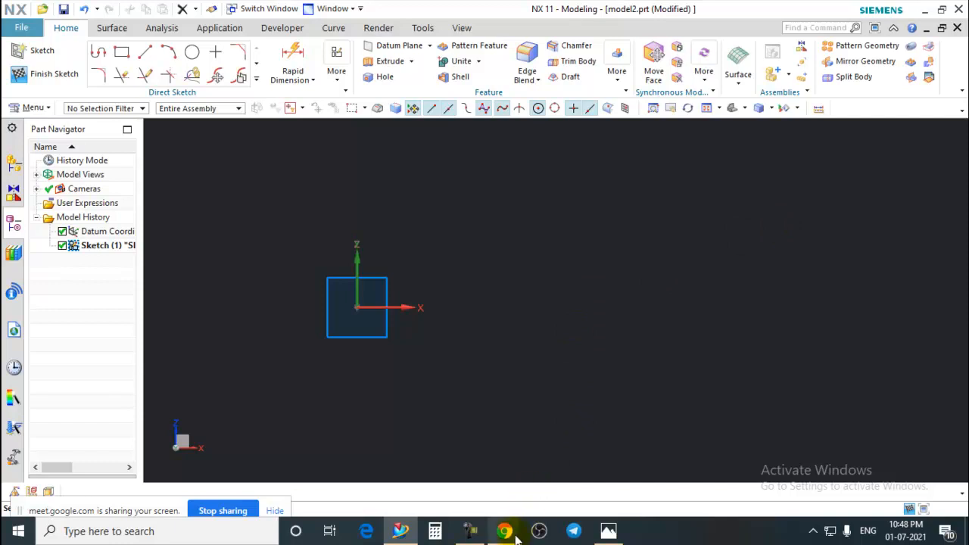
click(458, 536)
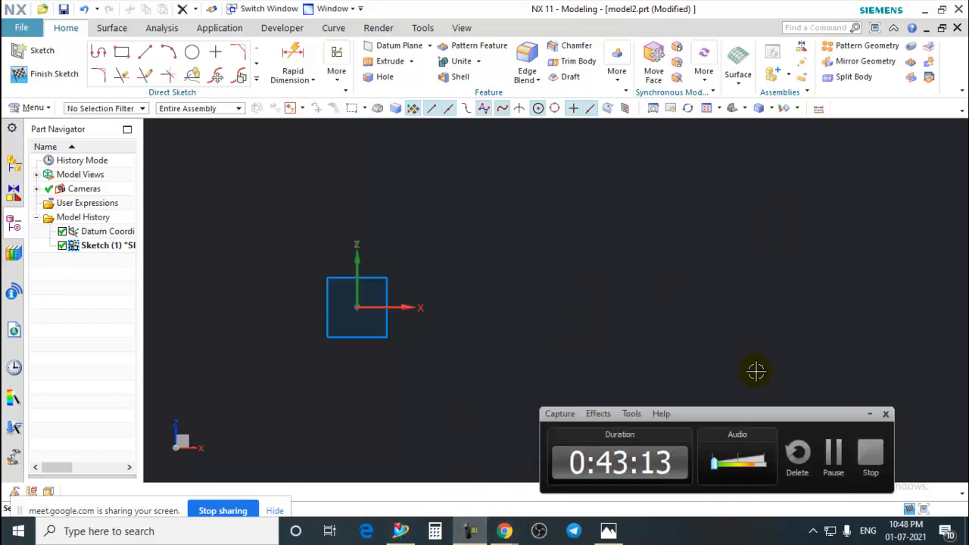
click(871, 454)
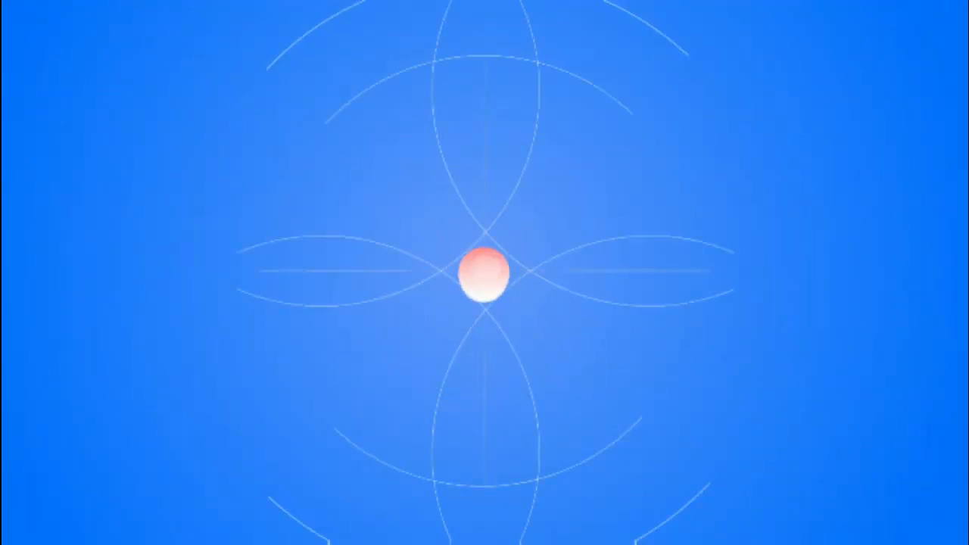